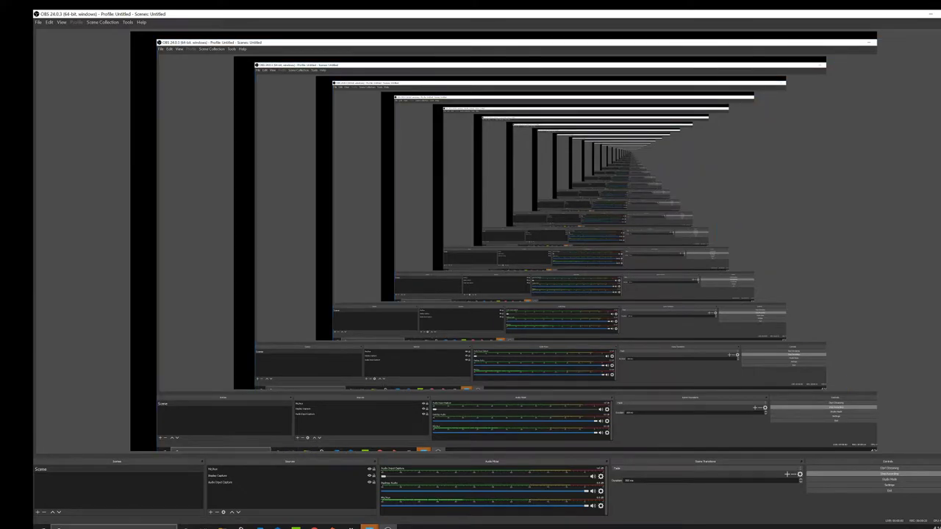
Find Blender through the Windows search and launch it
left_click(149, 527)
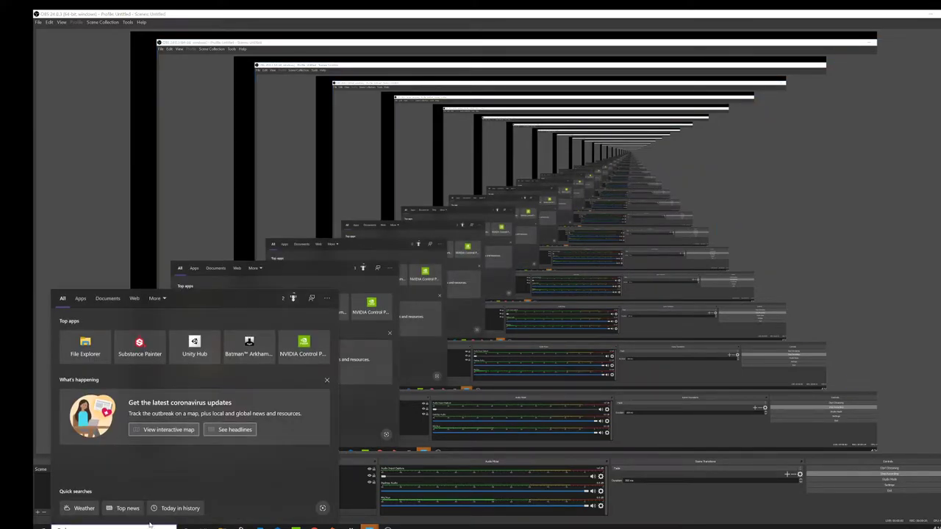
type("blender")
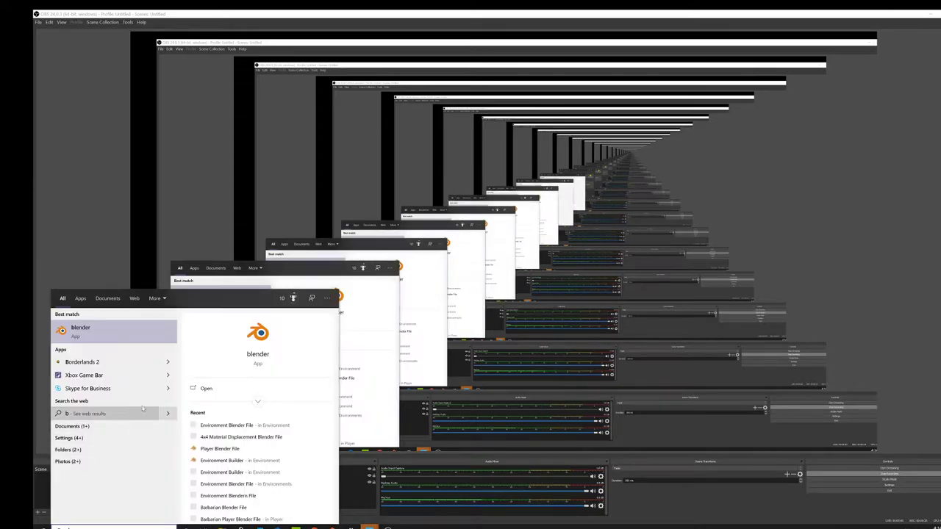
left_click(120, 333)
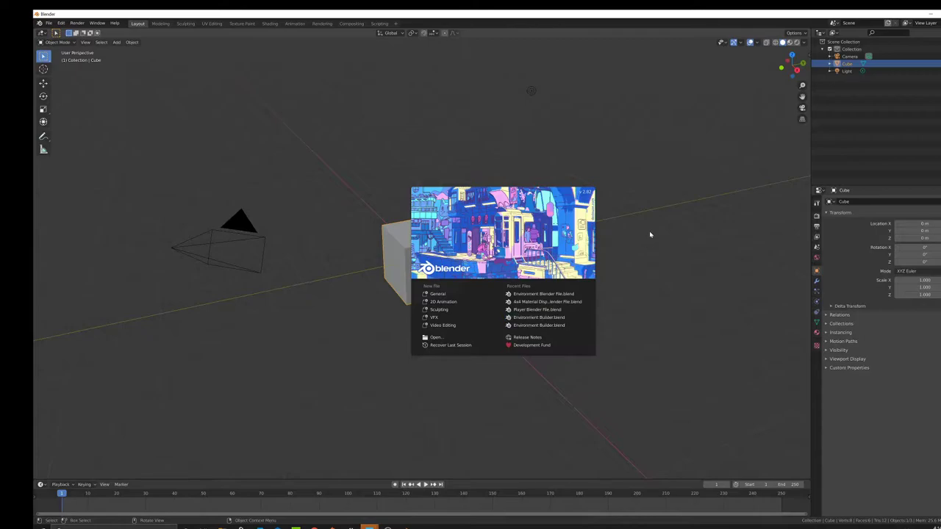
Dismiss the splash screen and delete all the default objects from the scene
left_click(584, 153)
key("a")
key("x")
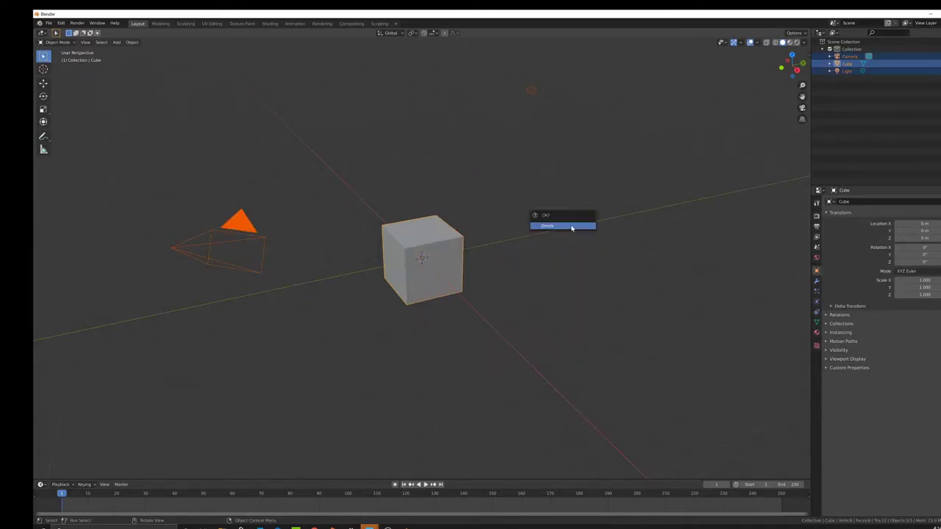
left_click(574, 224)
middle_click_drag(455, 260, 475, 317)
scroll(478, 316, "up", 2)
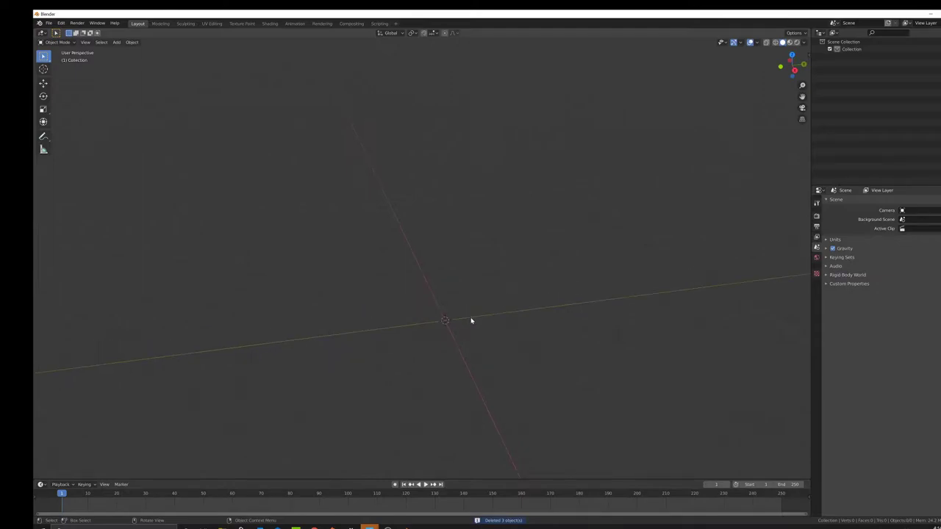
Add a plane mesh at the world origin as the floor
scroll(474, 316, "down", 2)
key("shift+a")
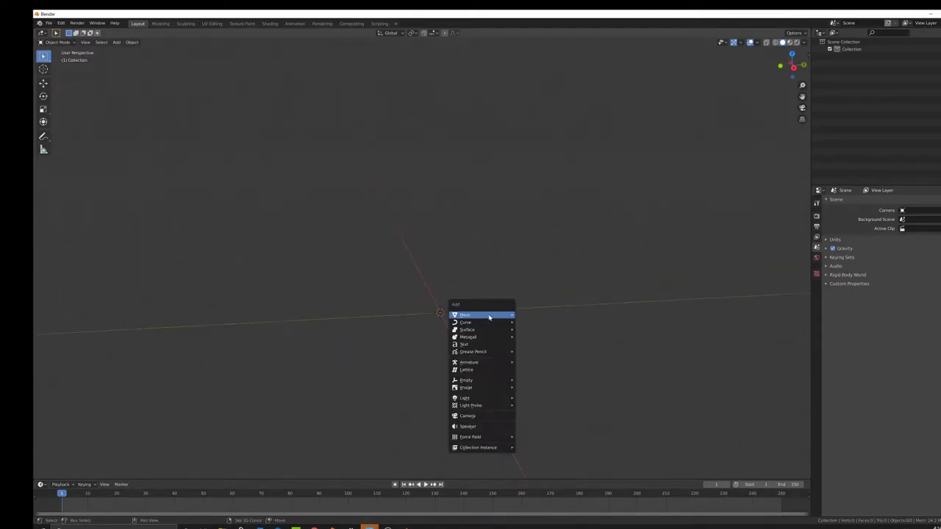
mouse_move(490, 315)
left_click(530, 315)
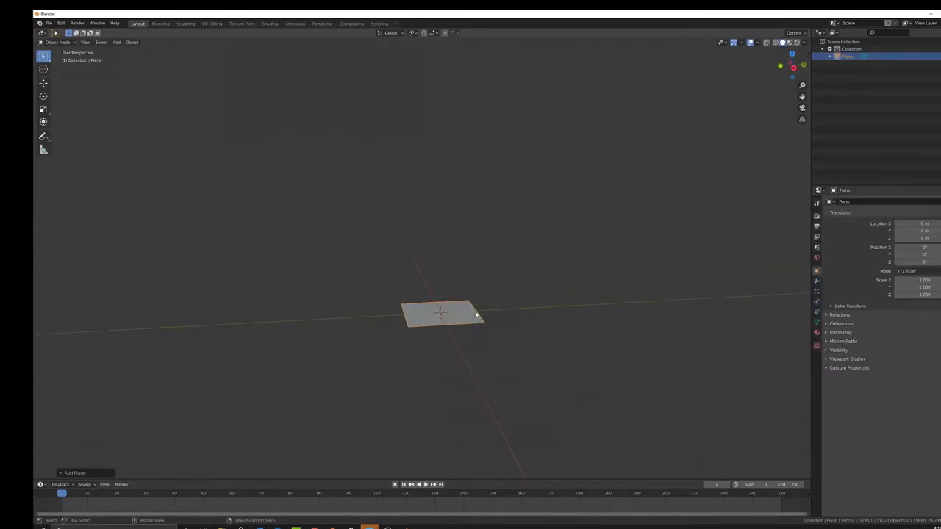
Scale the floor plane by 2 and apply all its transforms
scroll(480, 316, "up", 4)
key("ctrl+a")
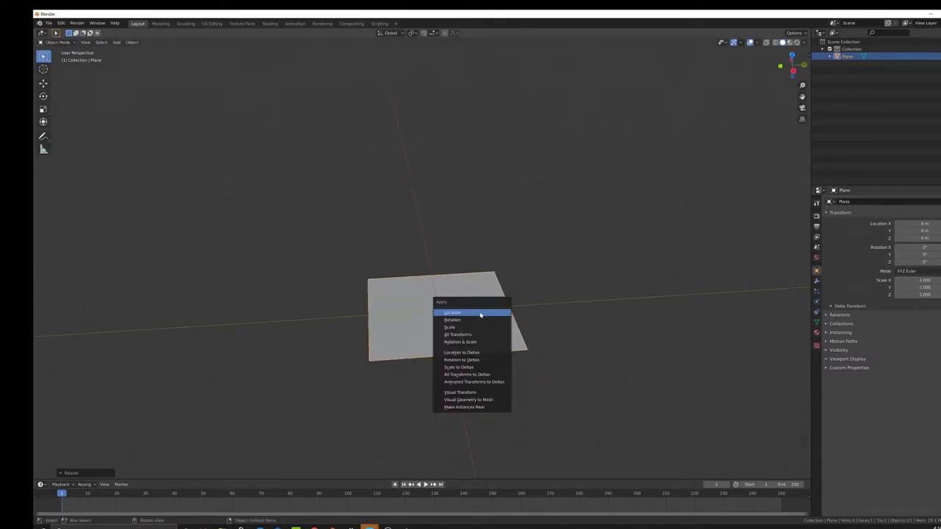
left_click(470, 333)
middle_click_drag(467, 335, 497, 340)
Add a cube mesh at the centre of the floor plane
key("shift+a")
mouse_move(499, 342)
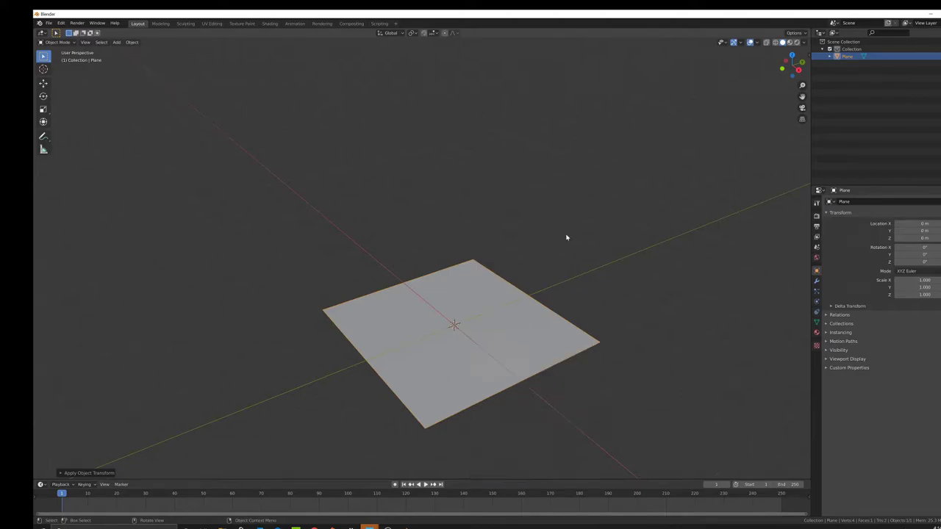
middle_click_drag(567, 238, 436, 349)
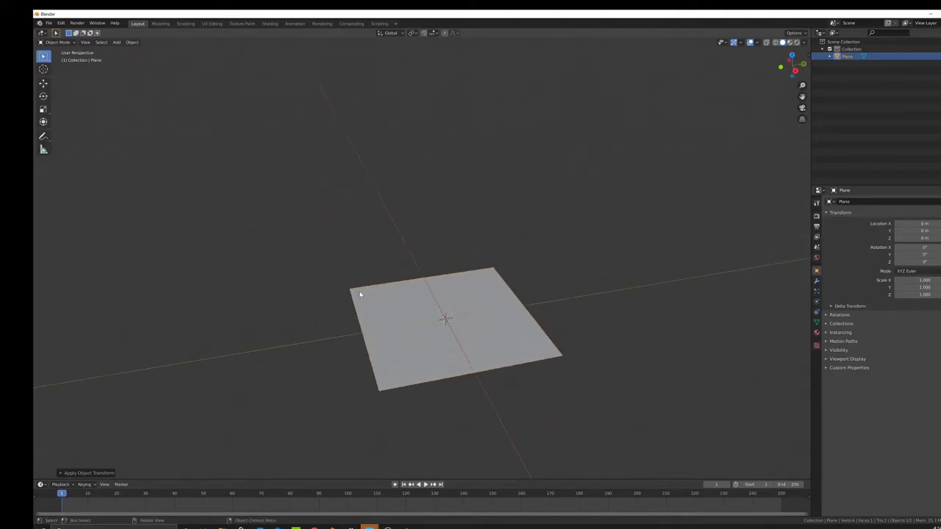
left_click(536, 357)
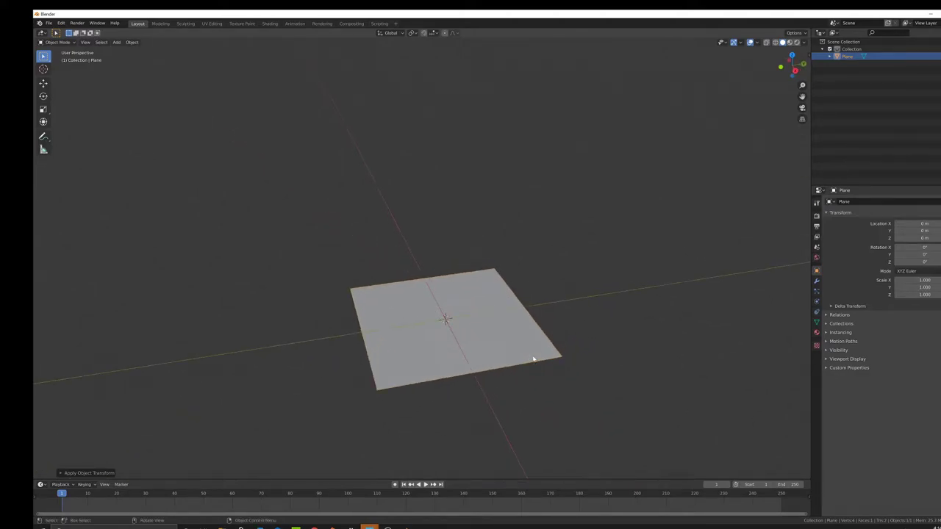
key("shift+a")
mouse_move(537, 355)
left_click(574, 363)
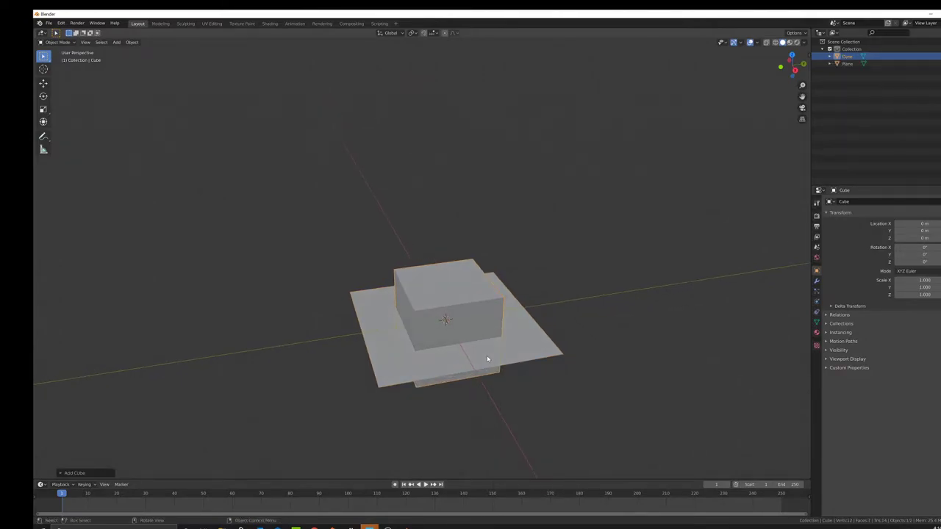
Scale the cube uniformly by 0.5, and by 2 along the Z axis
type("s.5")
key("Return")
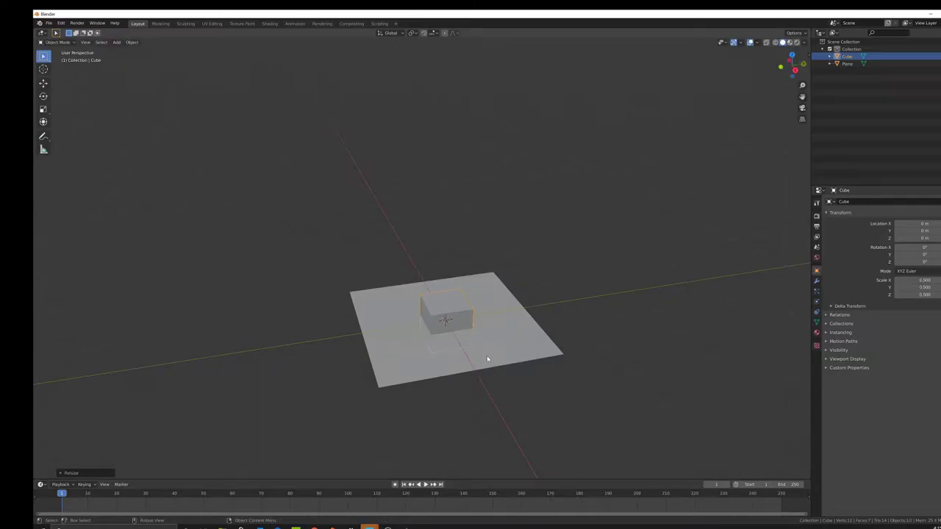
type("sz2")
key("Return")
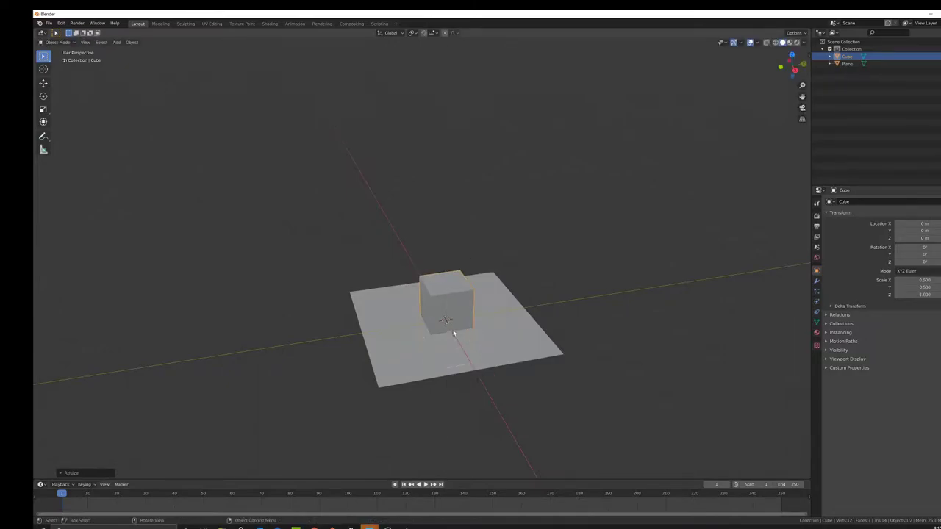
Raise the box 1 m along Z so that it stands on the floor plane
left_click(44, 85)
middle_click_drag(443, 309, 462, 288)
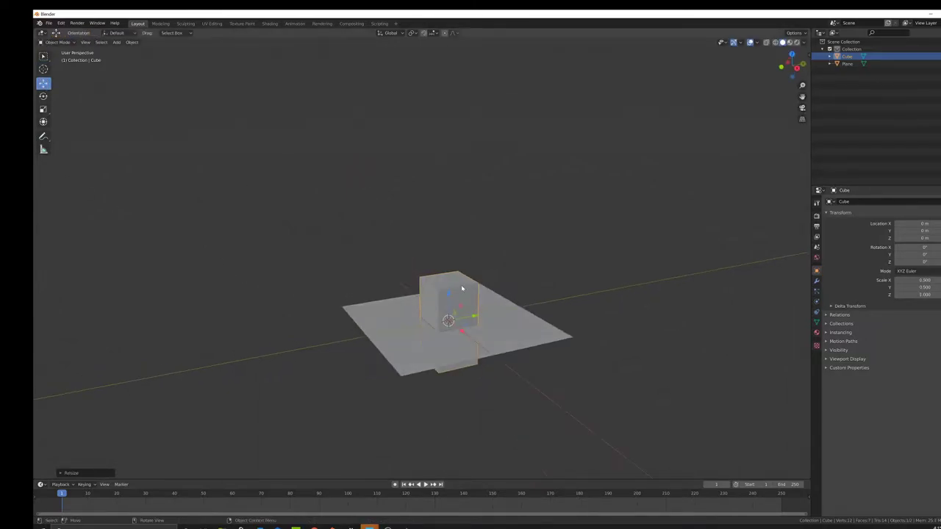
type("gz1")
key("Return")
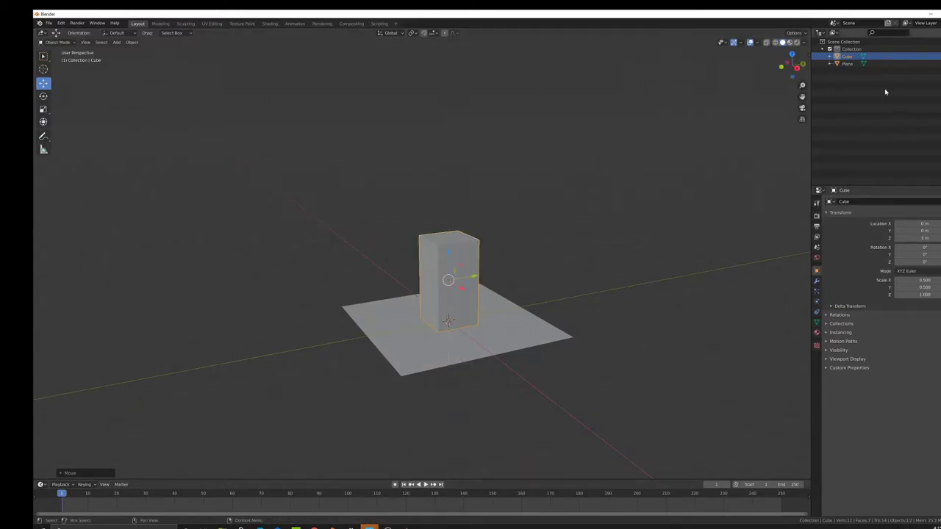
Rename the cube object to Player
double_click(849, 57)
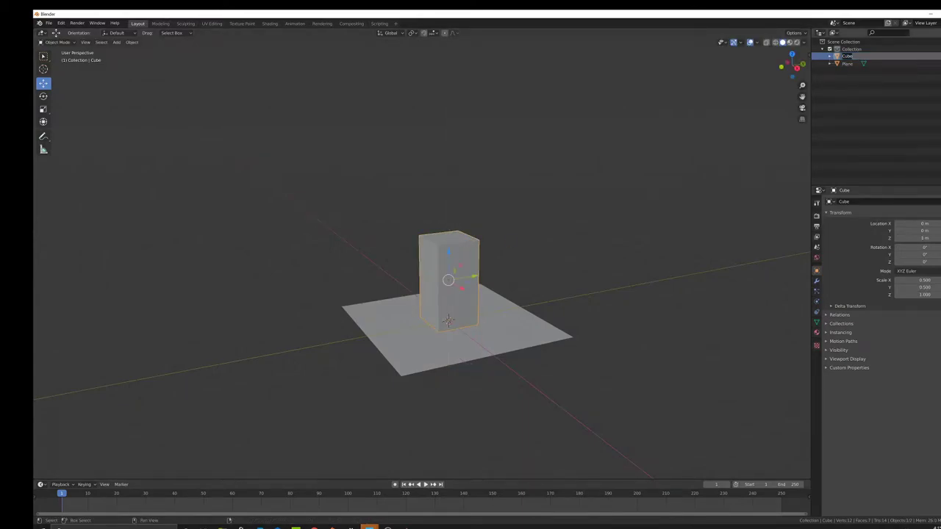
type("Pil")
key("Return")
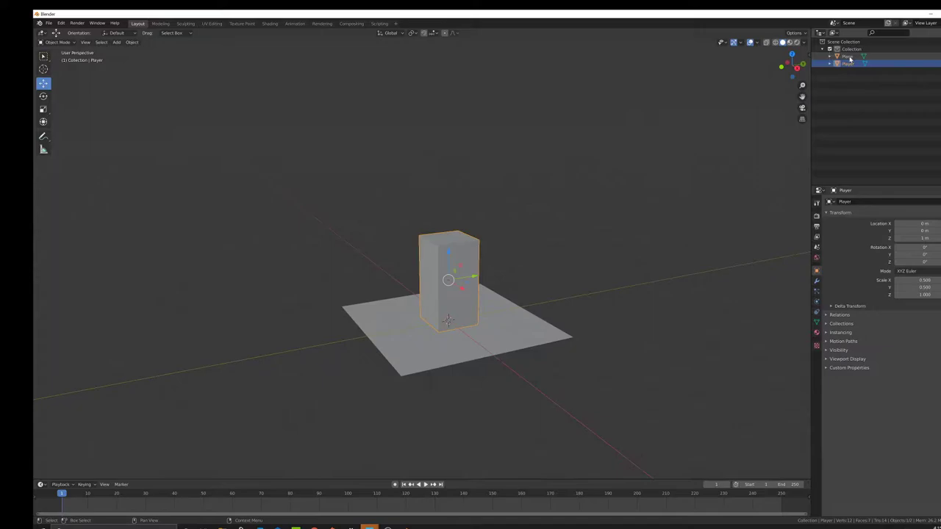
Show the object's transform values beside the viewport and apply all transforms to the Player box
left_click(808, 53)
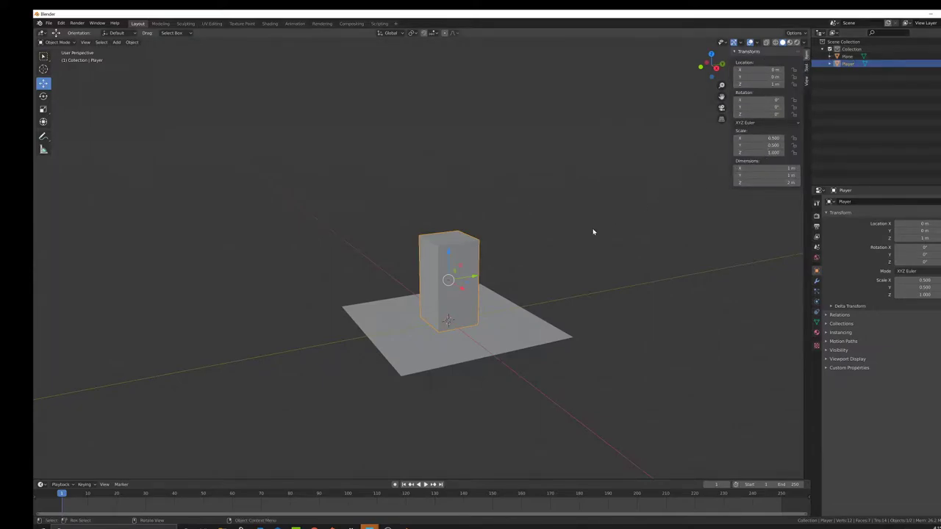
middle_click_drag(592, 231, 532, 276)
key("ctrl+a")
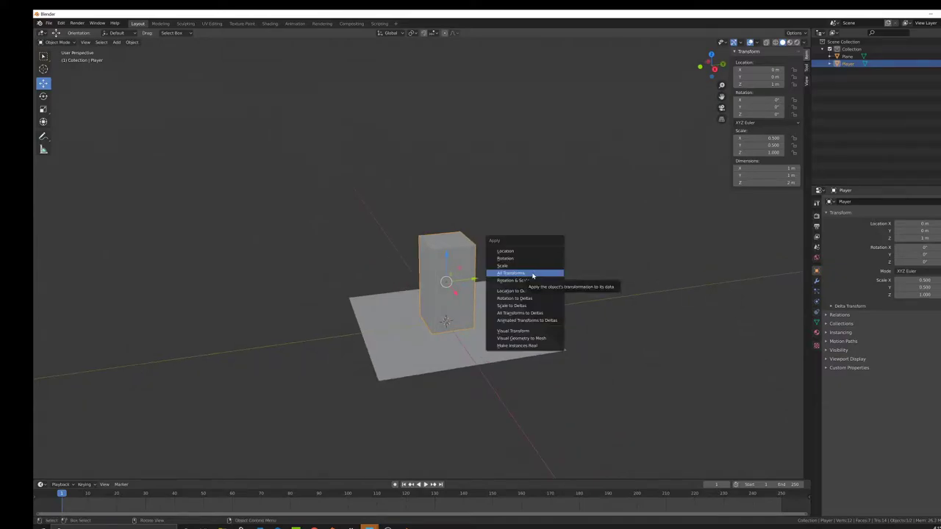
left_click(532, 275)
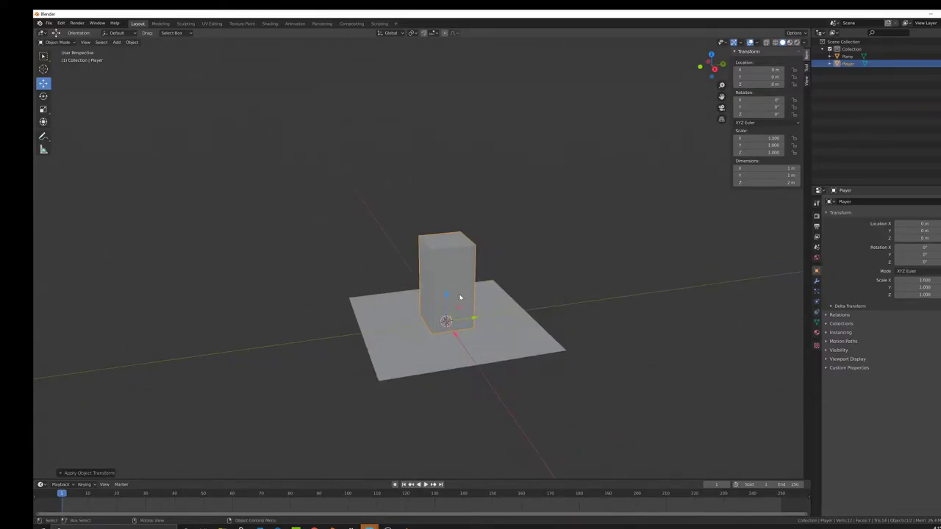
Duplicate the floor plane and move the copy 2 m along Y and 2 m up along Z, snapping to increments
middle_click_drag(460, 297, 464, 334)
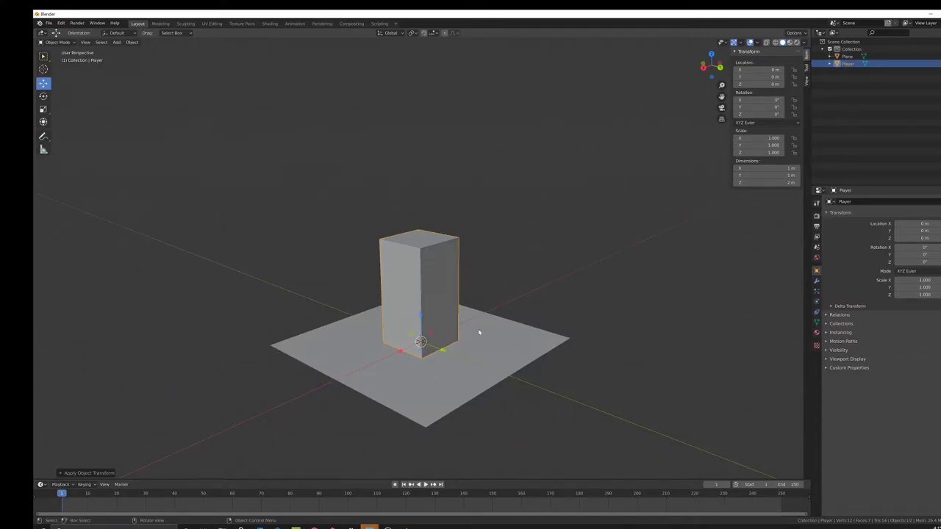
middle_click_drag(425, 342, 508, 284)
left_click(510, 361)
key("shift+d")
right_click(508, 285)
left_click_drag(477, 338, 590, 339, "ctrl")
left_click_drag(553, 314, 561, 266, "ctrl")
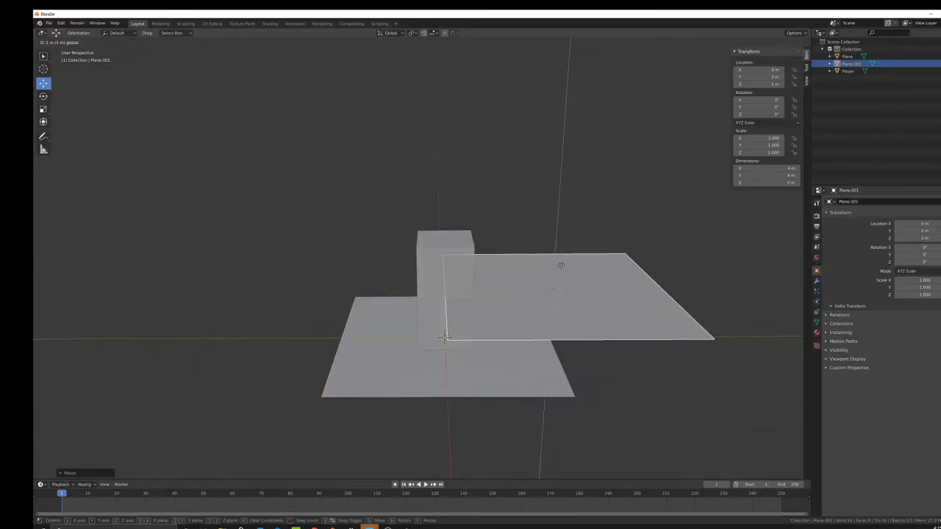
left_click_drag(573, 229, 576, 227, "ctrl")
Rotate the duplicated plane 90° about the X axis to form an upright wall
key("r")
key("x")
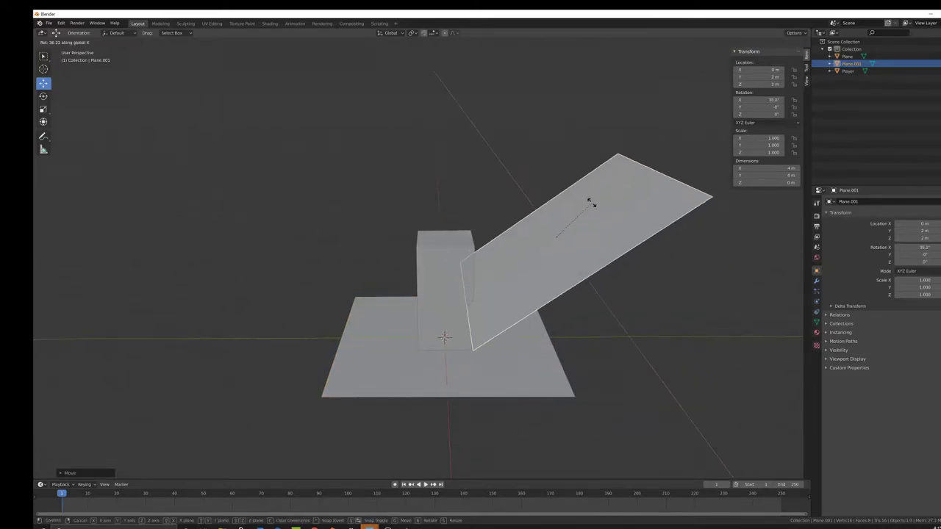
key("9")
key("0")
key("Return")
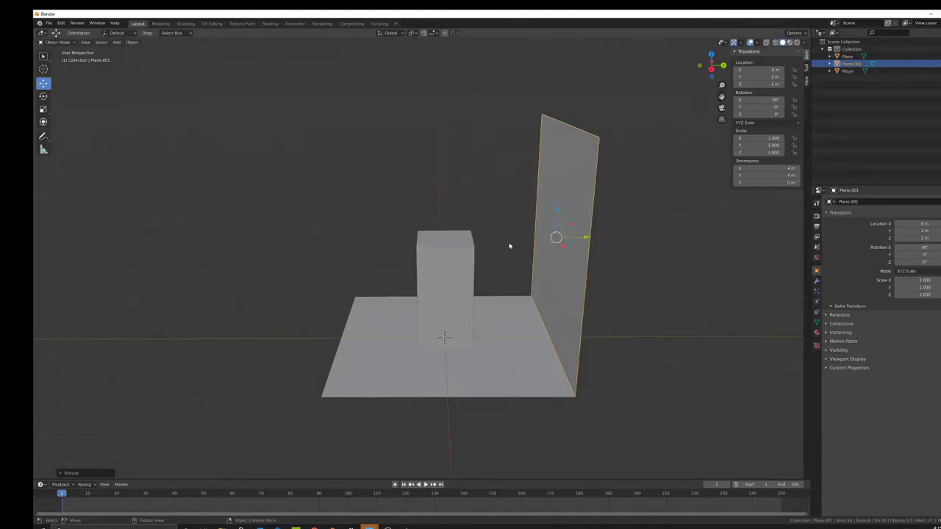
Duplicate the wall plane and slide the copy along negative X until it sits flush beside the original
middle_click_drag(509, 245, 489, 285)
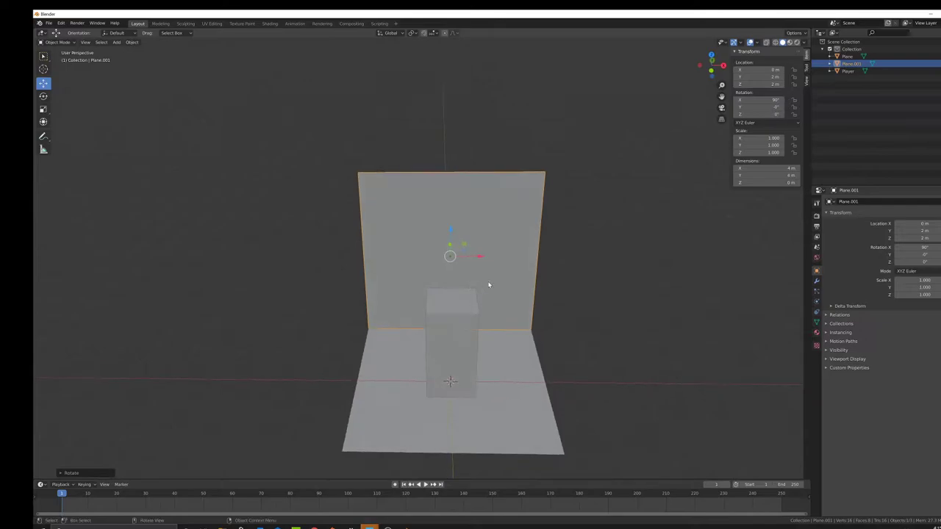
key("shift+d")
key("x")
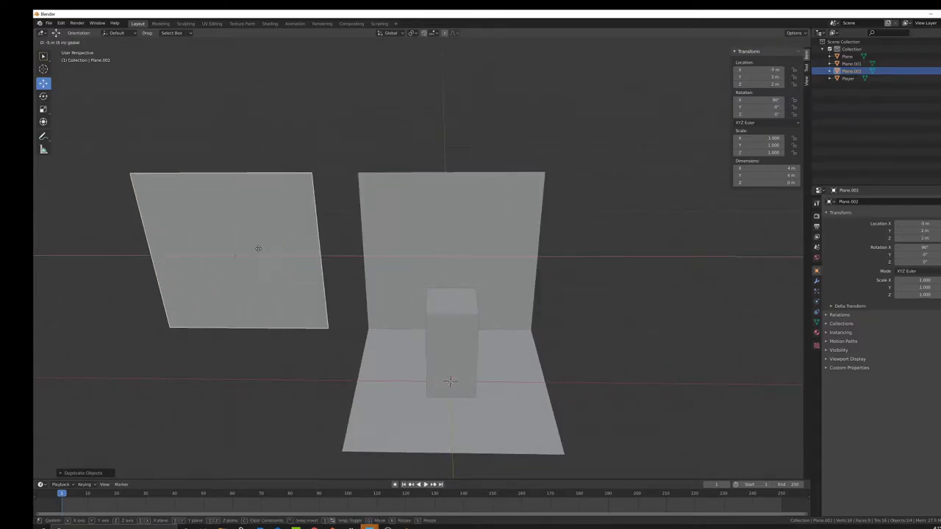
left_click(287, 248)
Move the Player box along X to -4 m, in front of the second wall panel
middle_click_drag(554, 296, 468, 299)
left_click(507, 330)
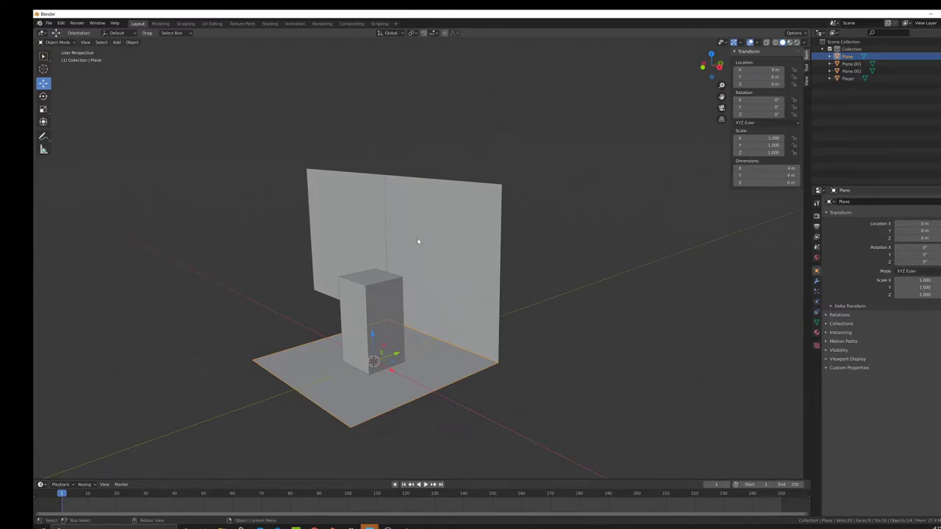
middle_click_drag(418, 241, 525, 351)
left_click(462, 258)
left_click(441, 323)
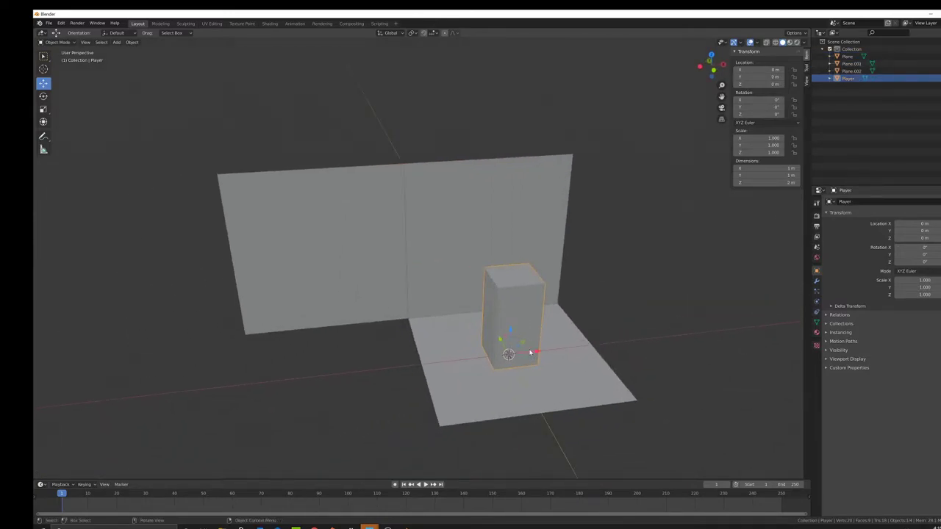
key("g")
key("x")
left_click(361, 348)
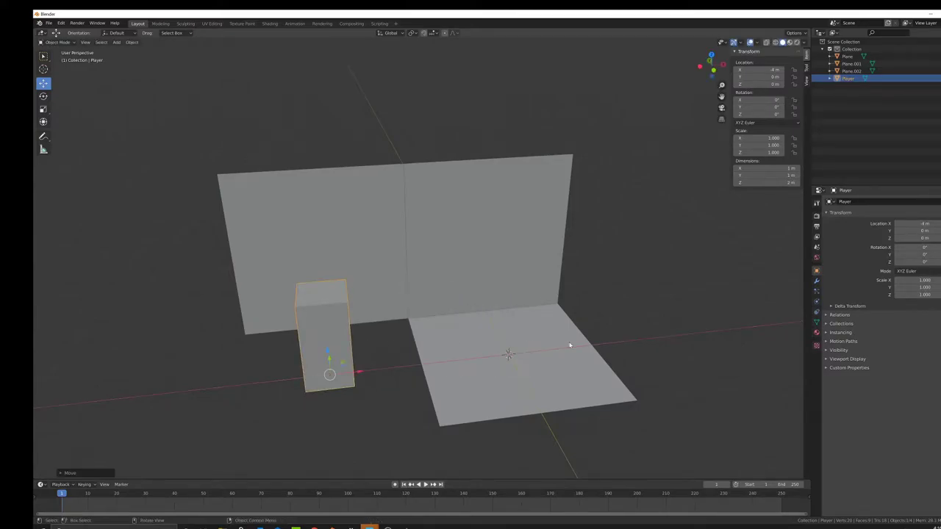
Select the wall panel adjoining the floor and examine how it meets the floor and the neighbouring panel
middle_click_drag(567, 342, 392, 280)
scroll(449, 269, "up", 3)
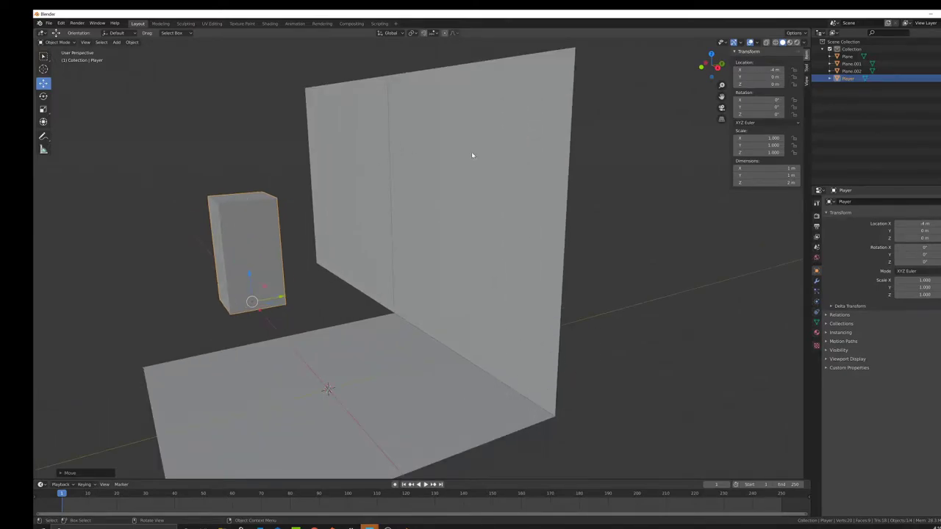
left_click(498, 250)
scroll(485, 266, "down", 2)
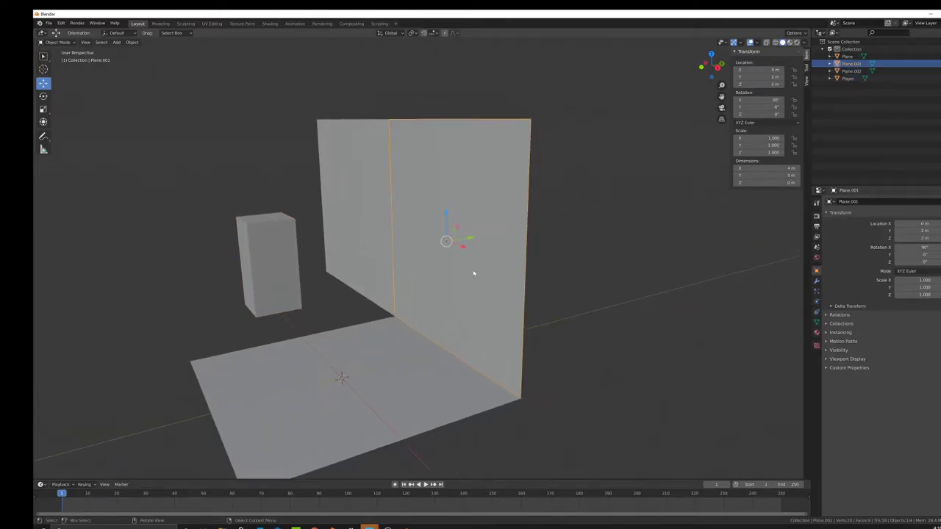
middle_click_drag(452, 301, 443, 301)
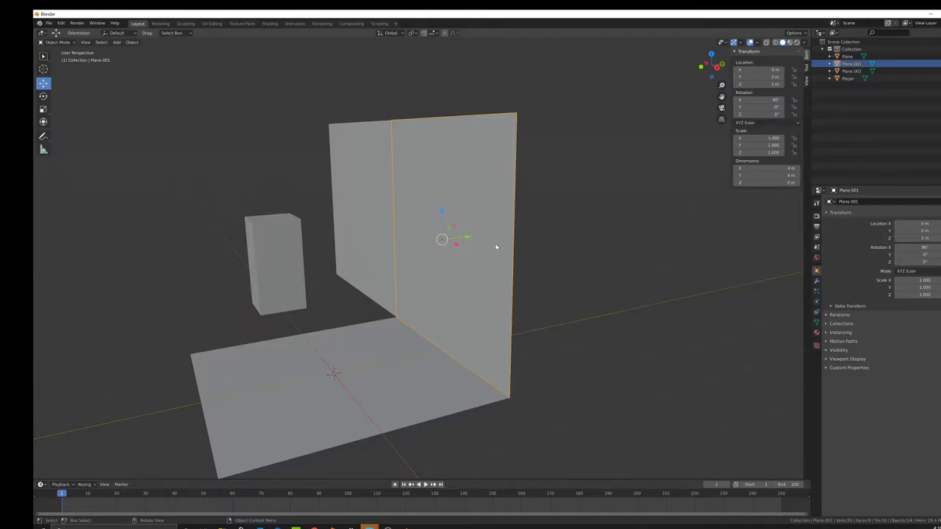
middle_click_drag(479, 315, 466, 292)
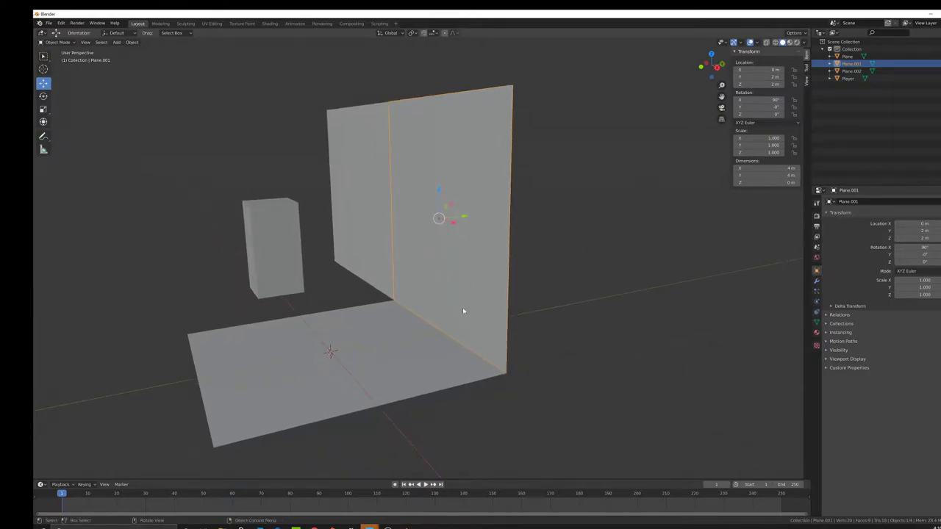
middle_click_drag(443, 272, 436, 282)
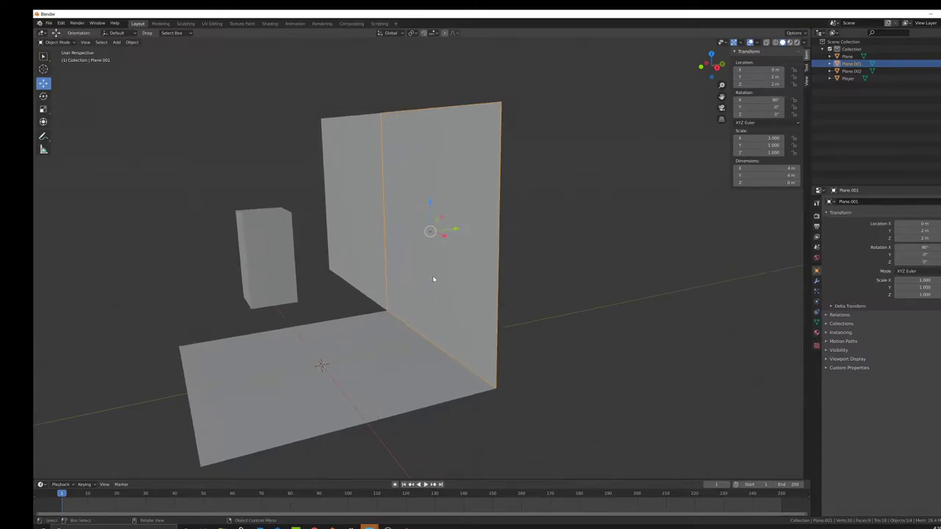
Add three horizontal loop cuts to the wall panel adjoining the floor, dividing it into four equal 1 m strips
middle_click_drag(464, 336, 469, 330)
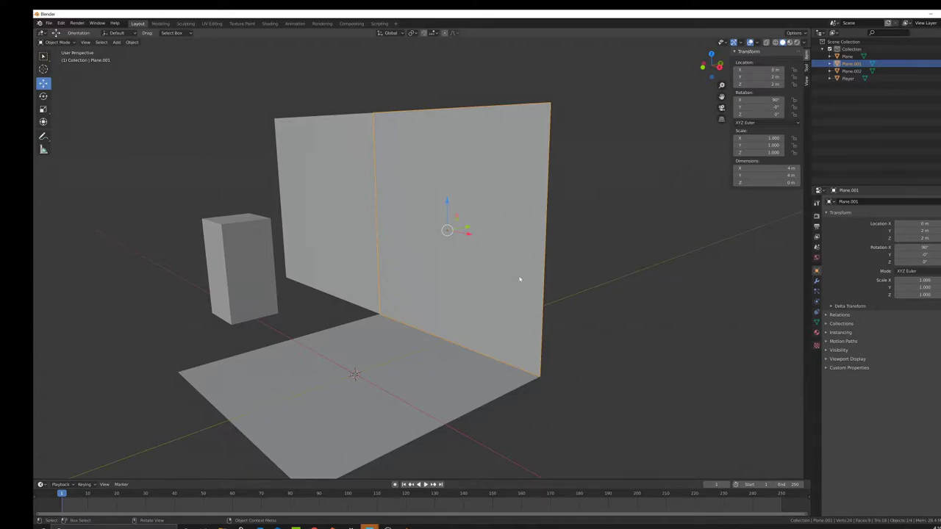
middle_click_drag(472, 283, 442, 268)
scroll(457, 287, "up", 1)
key("Tab")
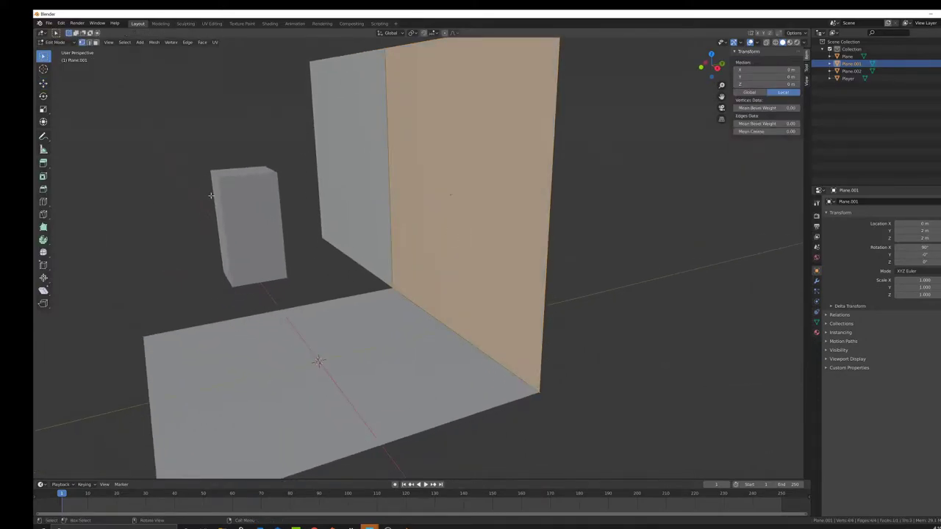
left_click(43, 201)
left_click(554, 216)
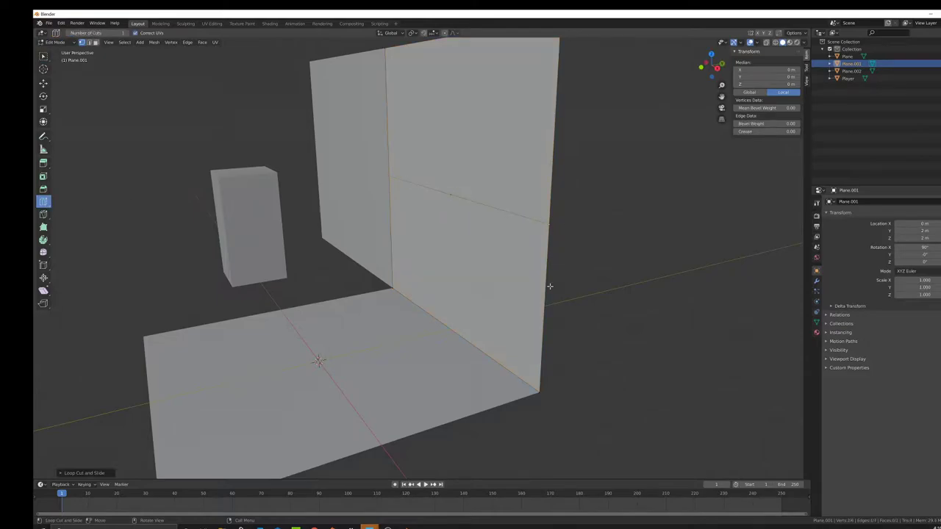
left_click(550, 287)
left_click(507, 133)
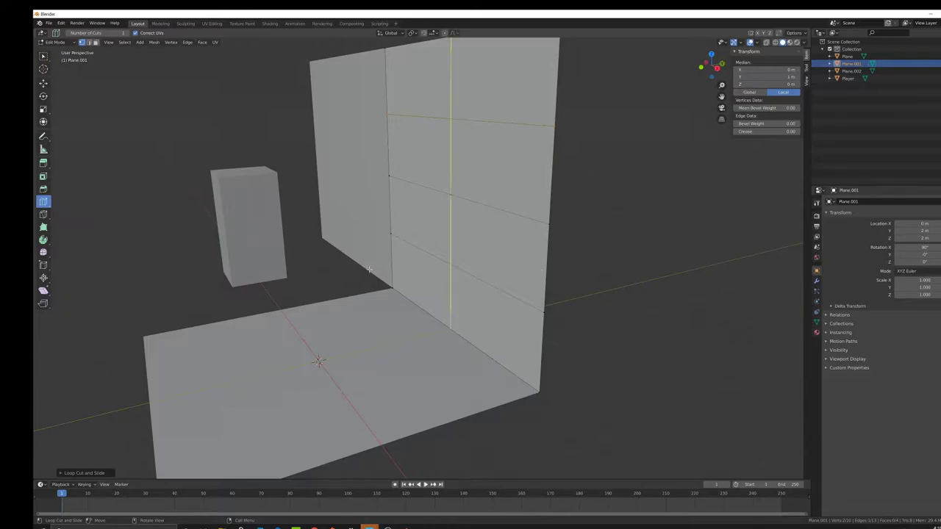
Separate the two middle strips of the divided wall panel into their own object
left_click(43, 56)
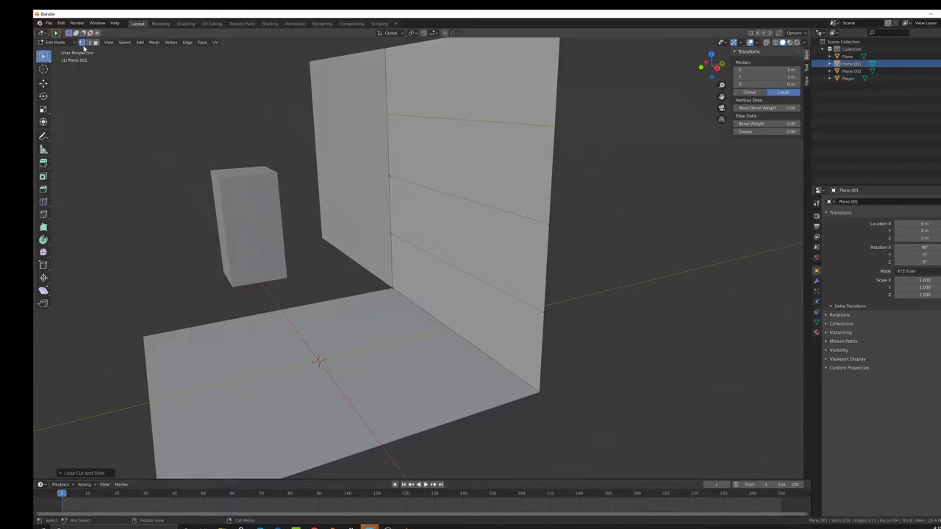
left_click(95, 42)
left_click(473, 235)
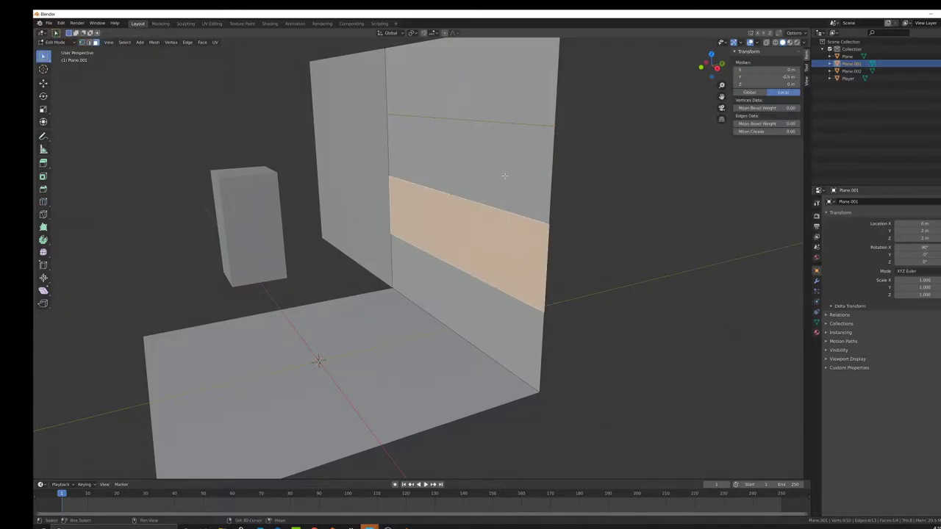
left_click(504, 175, "shift")
key("p")
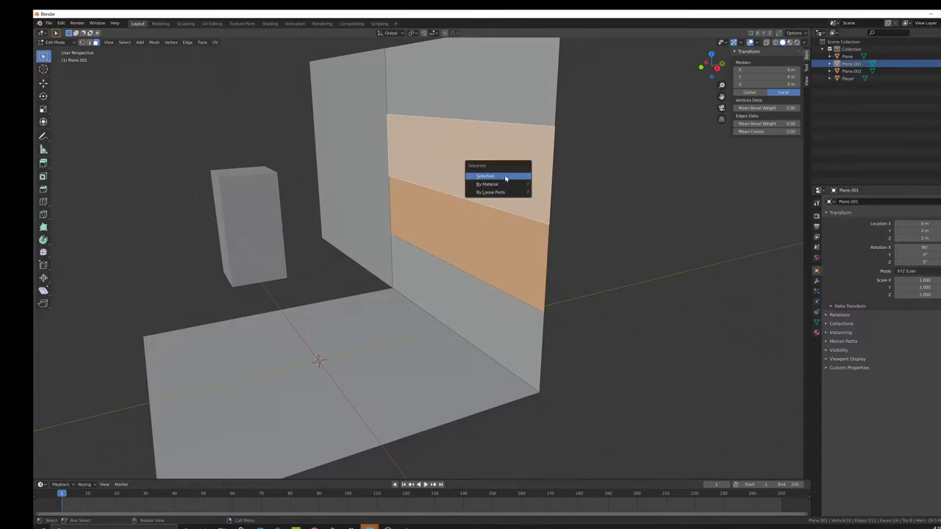
left_click(505, 177)
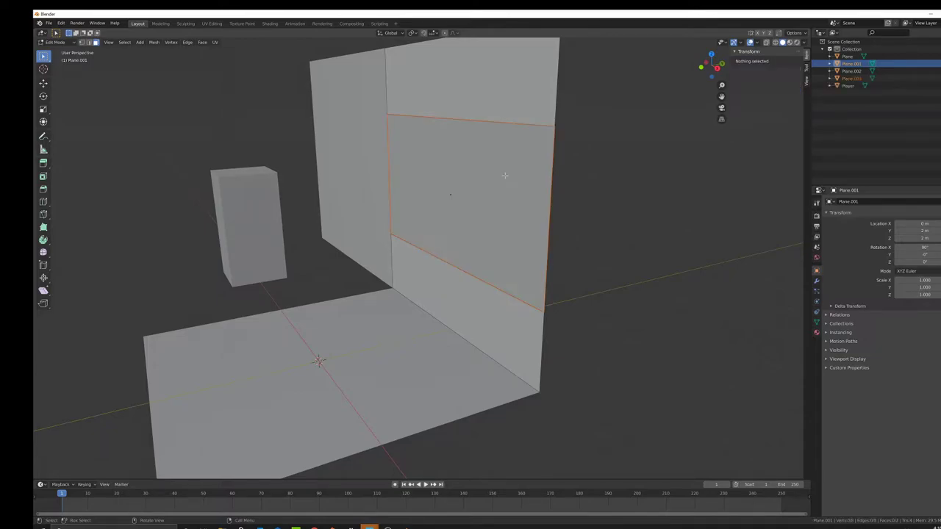
Rename the separated middle section of the wall as Mid Wall
key("Tab")
left_click(505, 180)
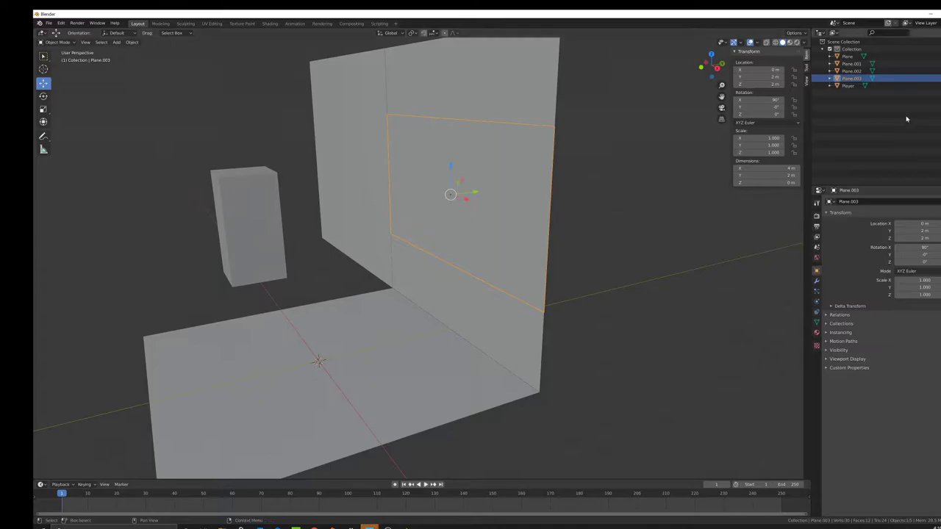
double_click(862, 81)
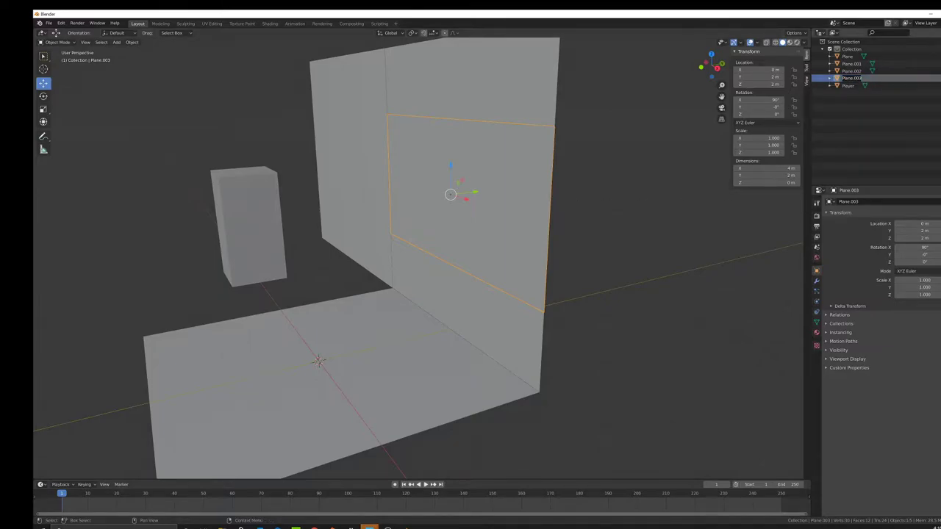
type("Mid Wall")
key("Return")
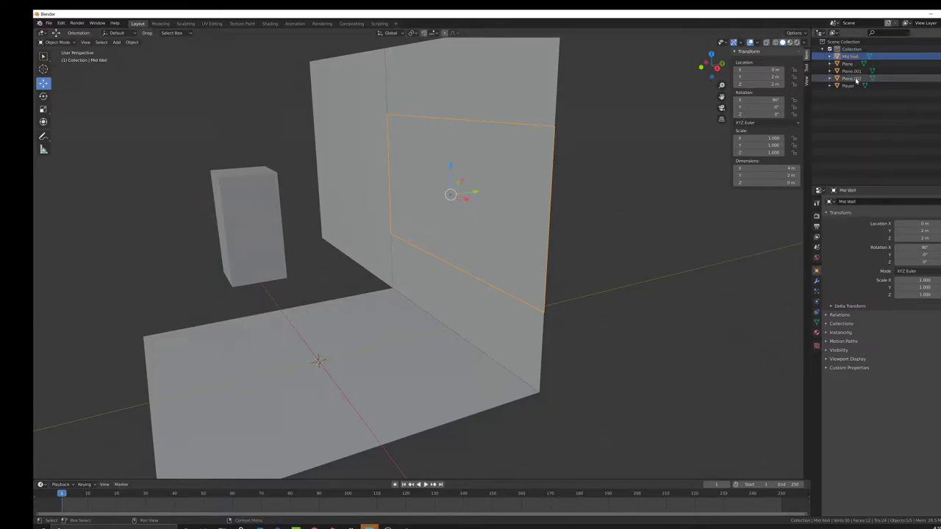
Separate the lowest strip of the divided wall panel into its own object and select it
key("Tab")
key("Tab")
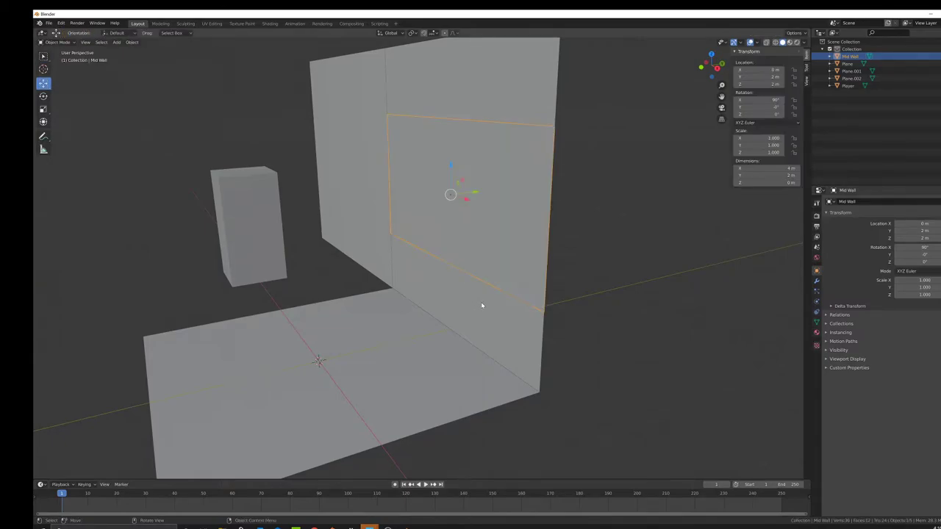
left_click(480, 302)
key("Tab")
left_click(481, 301)
key("p")
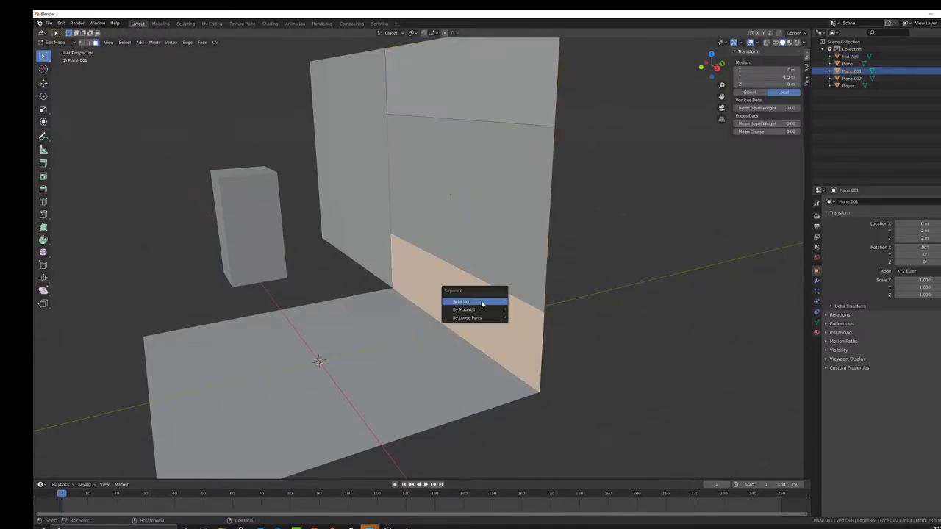
left_click(482, 303)
key("Tab")
left_click(483, 304)
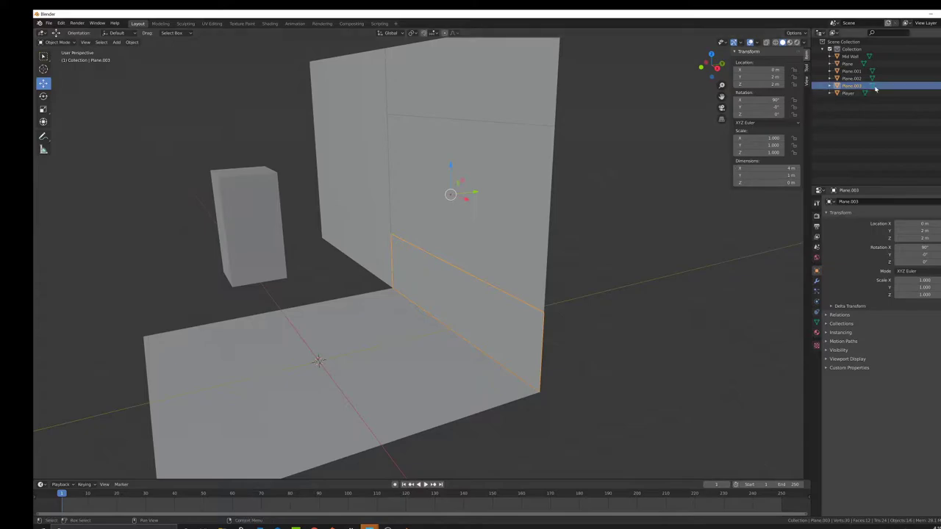
Rename the separated lowest wall strip as Low Wall
double_click(850, 87)
type("Low Wall")
key("Return")
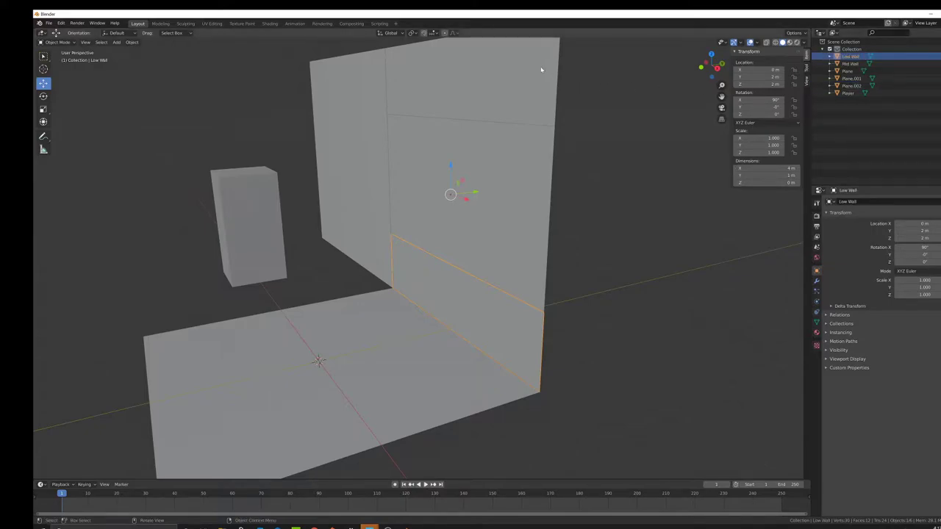
Select the remaining uppermost wall strip and rename it as High Wall
left_click(542, 69)
double_click(851, 78)
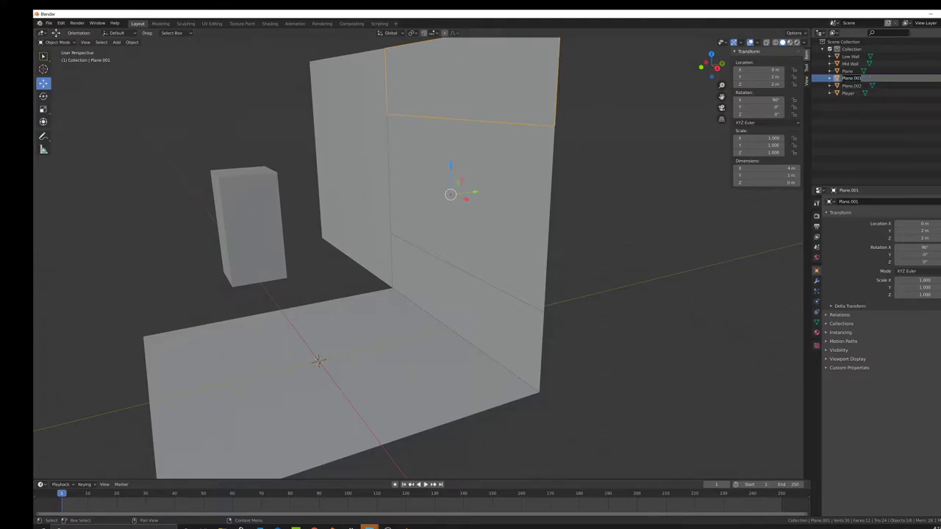
type("High Wall")
key("Return")
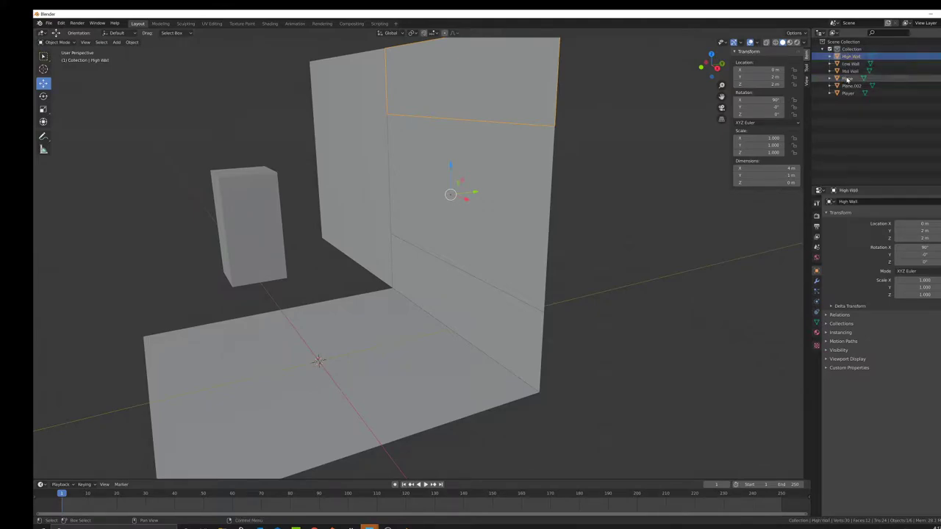
Duplicate High Wall, Mid Wall and Low Wall together and move the copies along X to -8 m, beyond the undivided panel
middle_click_drag(588, 233, 508, 231)
left_click(478, 263, "shift")
left_click(466, 292, "shift")
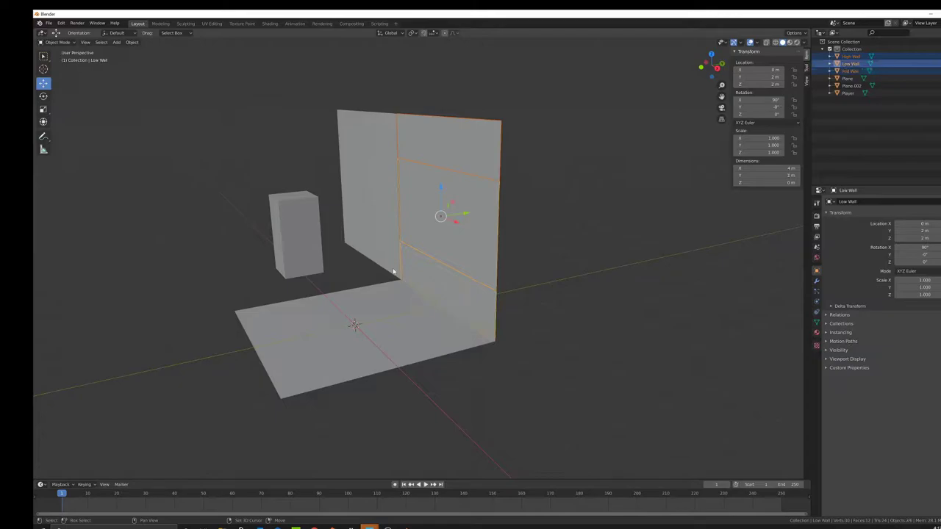
middle_click_drag(394, 272, 439, 278)
key("shift+d")
right_click(439, 278)
middle_click_drag(474, 242, 556, 250, "shift")
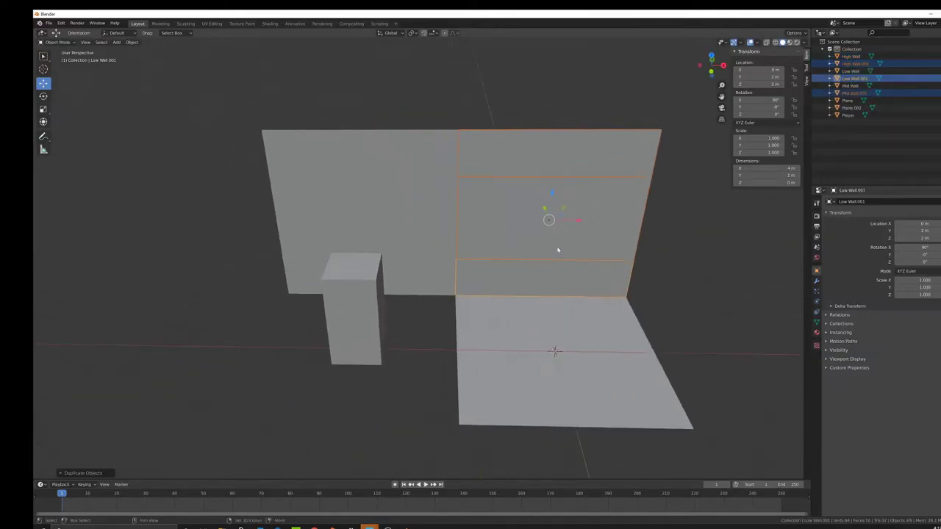
left_click_drag(577, 221, 219, 221)
middle_click_drag(305, 255, 497, 270)
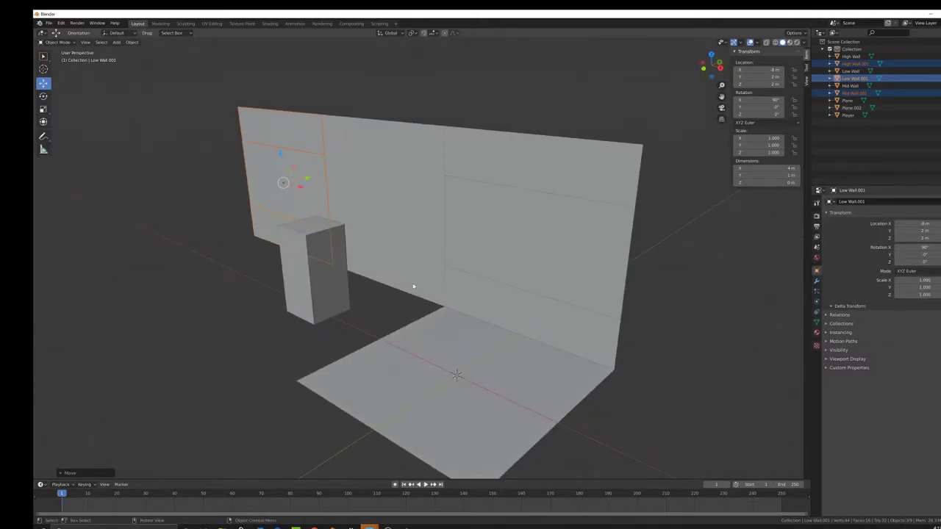
scroll(382, 238, "down", 1)
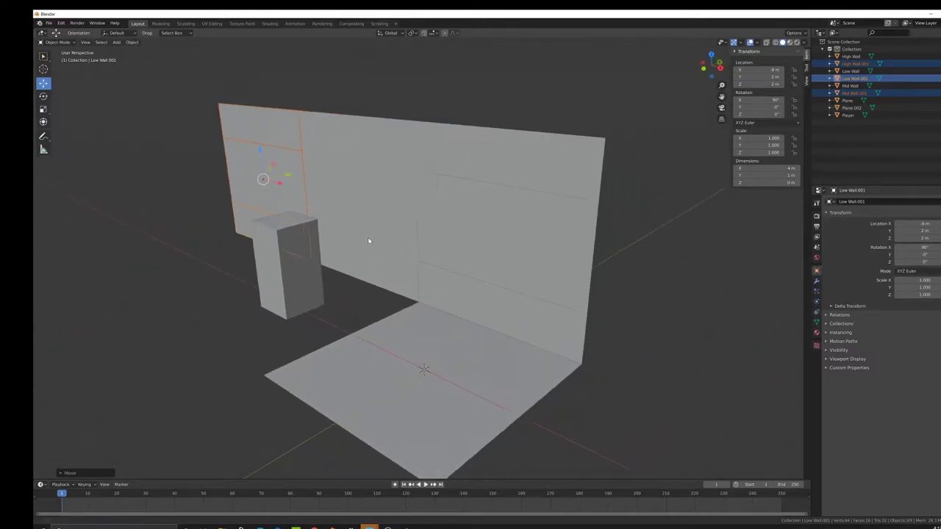
scroll(359, 233, "up", 2)
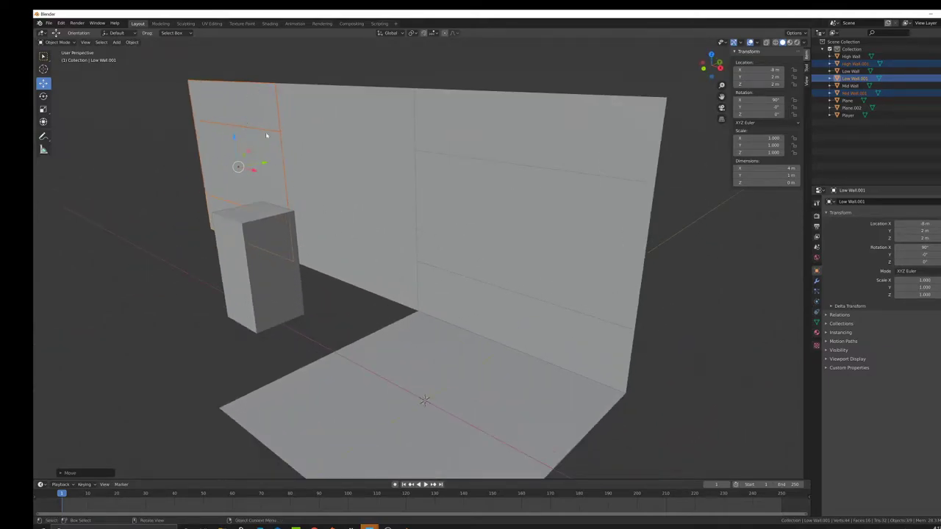
Add a horizontal loop cut halfway up the original Low Wall strip that adjoins the floor
left_click(550, 273)
middle_click_drag(560, 315, 414, 267)
left_click(315, 238)
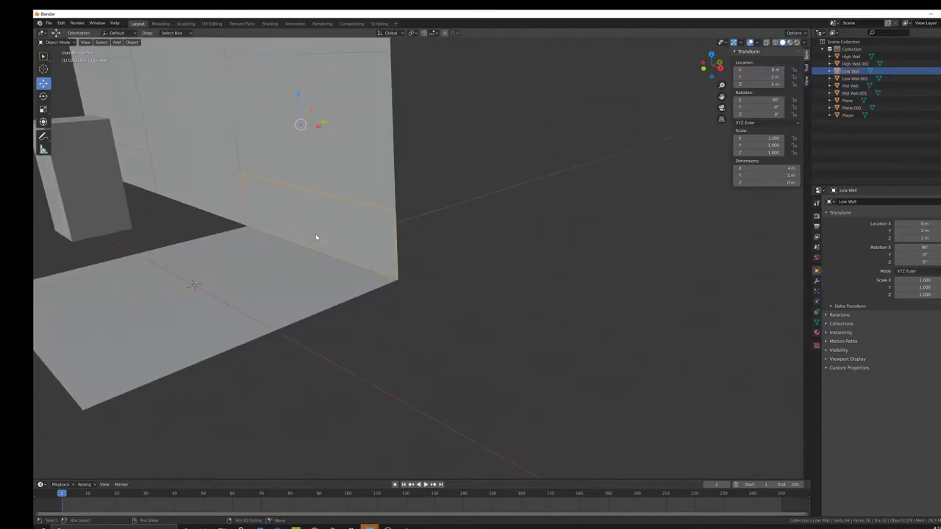
middle_click_drag(315, 237, 472, 274)
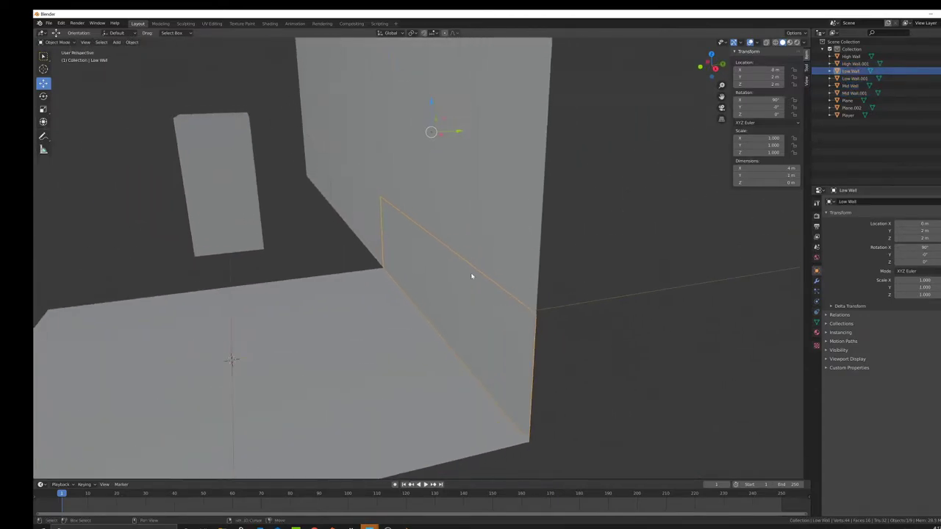
key("Tab")
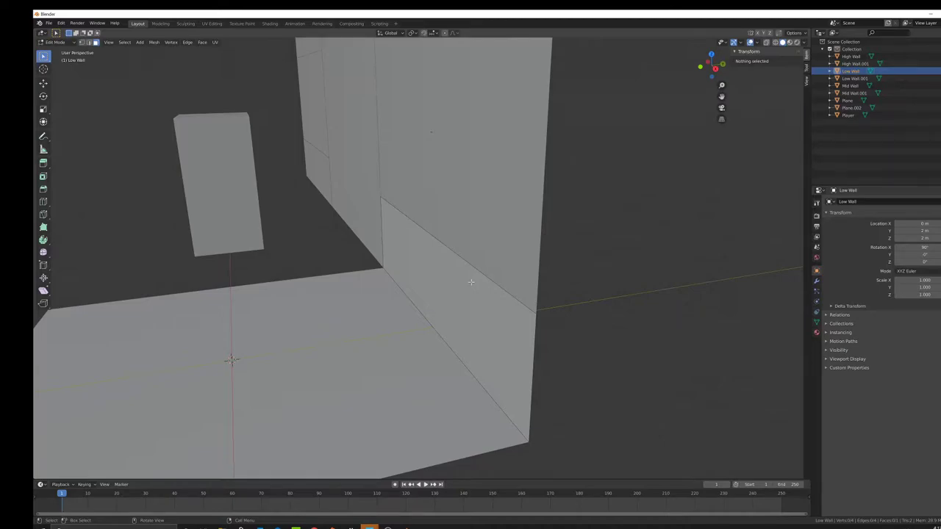
middle_click_drag(439, 277, 482, 279)
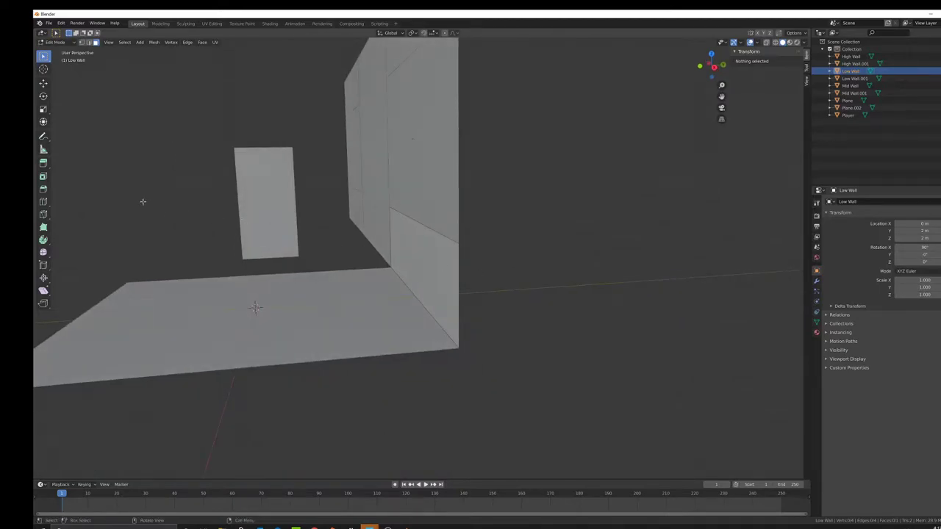
left_click(43, 201)
left_click(456, 294)
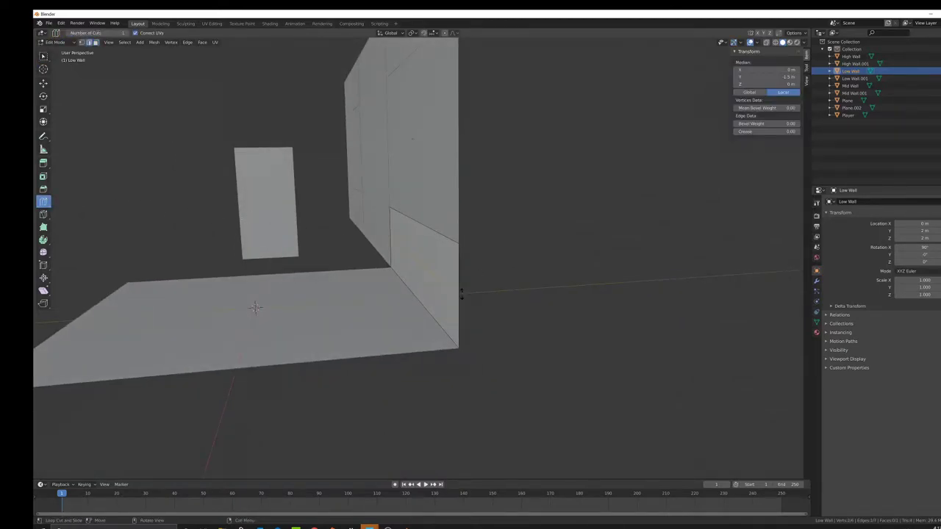
Lower the new edge loop on Low Wall along Z until it sits just above the floor
left_click(43, 83)
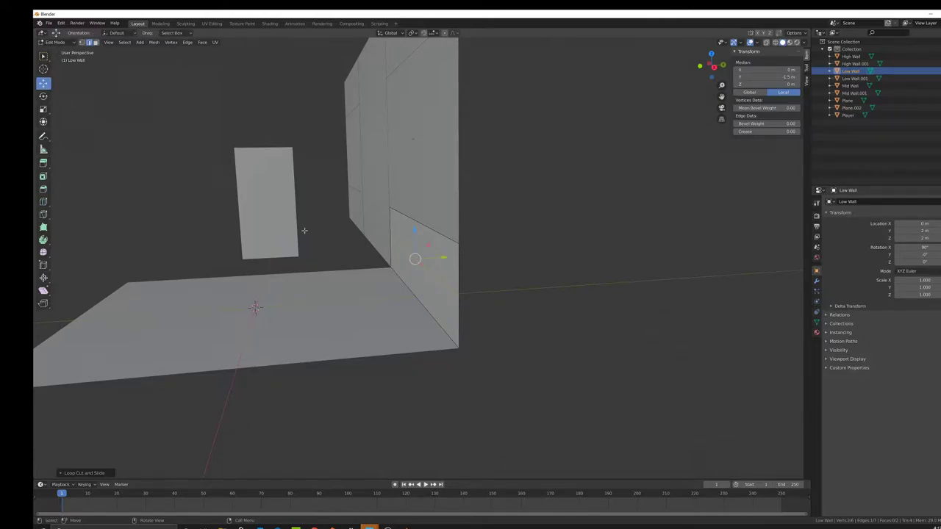
scroll(478, 316, "up", 3)
middle_click_drag(469, 319, 470, 298, "shift")
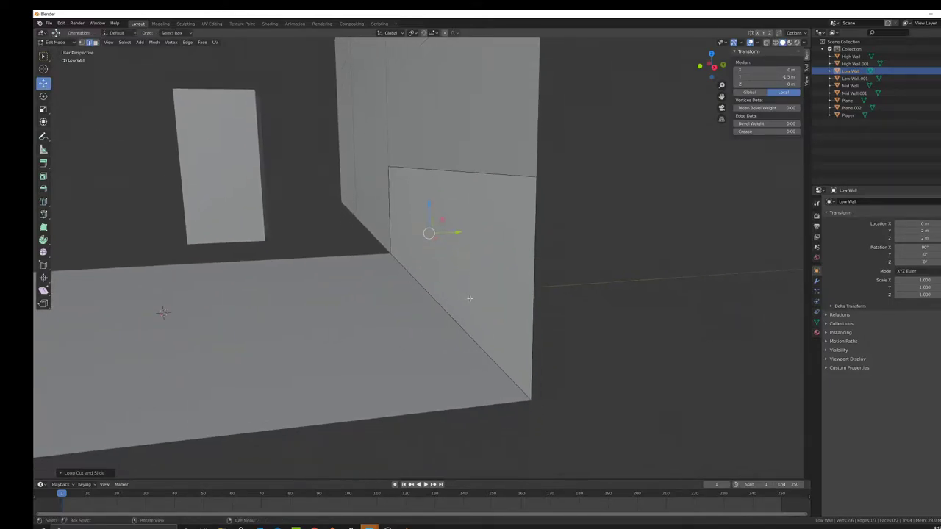
left_click_drag(429, 205, 431, 262)
Move Low Wall's thin bottom face about 0.89 m along Y, in towards the centre of the floor
left_click(96, 42)
left_click(186, 112)
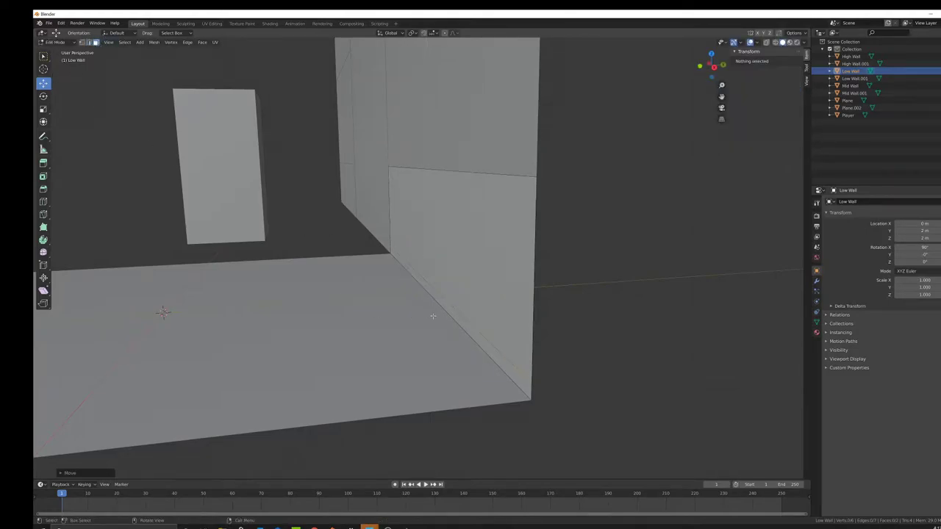
left_click(455, 320)
left_click_drag(458, 289, 371, 285)
scroll(371, 293, "down", 4)
mouse_move(372, 293)
middle_mouse_down()
mouse_move(426, 290)
mouse_move(373, 293)
middle_mouse_up()
scroll(374, 293, "up", 2)
Lower Low Wall's upper edge along Z to about -1.44 m in local Y, giving its large face a shallower slope
left_click(88, 42)
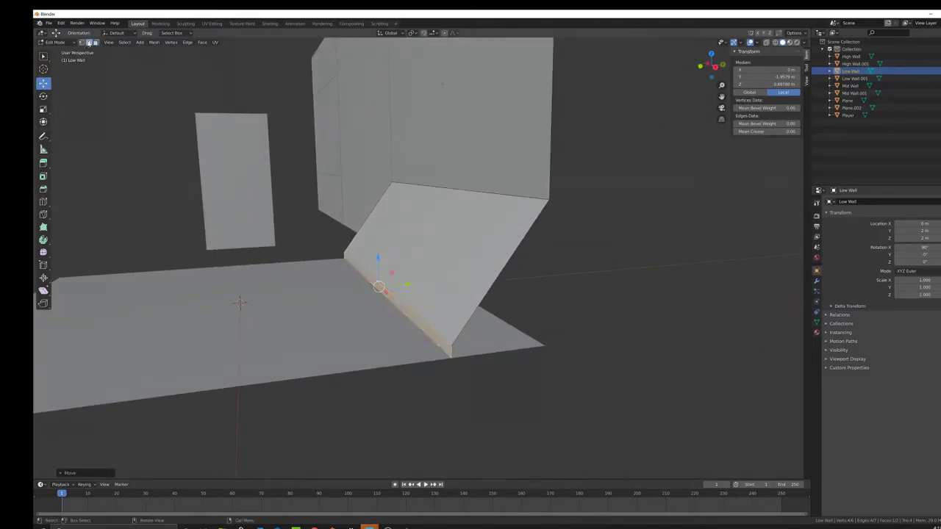
left_click(471, 197)
left_click_drag(445, 162, 442, 208)
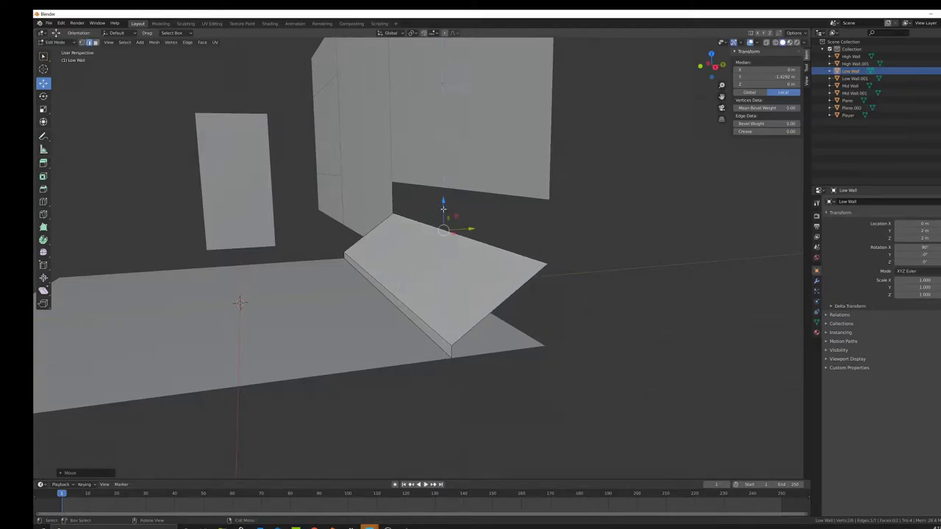
middle_click_drag(477, 239, 477, 241)
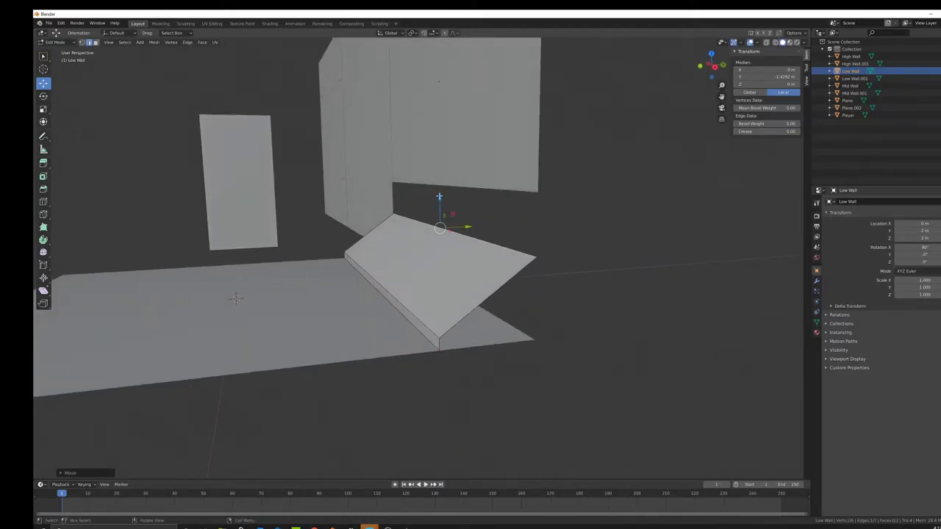
left_click_drag(439, 199, 439, 200)
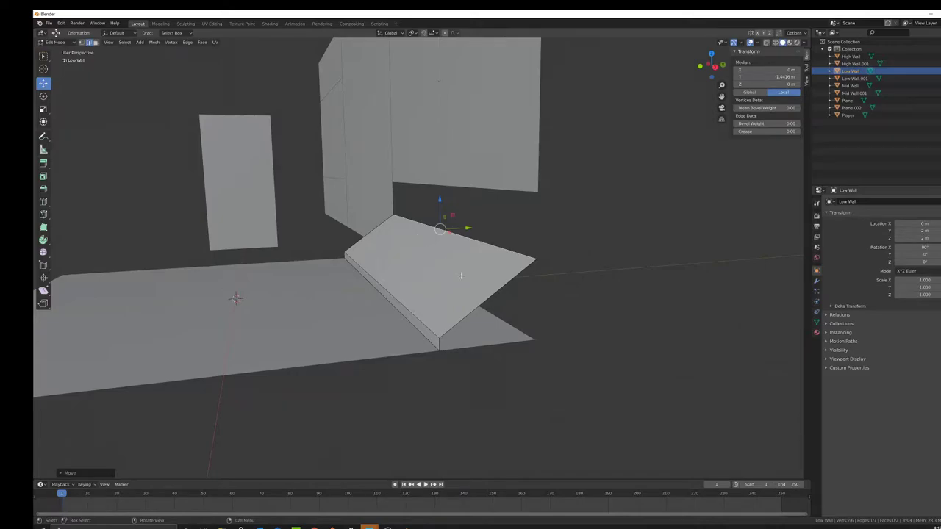
middle_click_drag(403, 265, 499, 275)
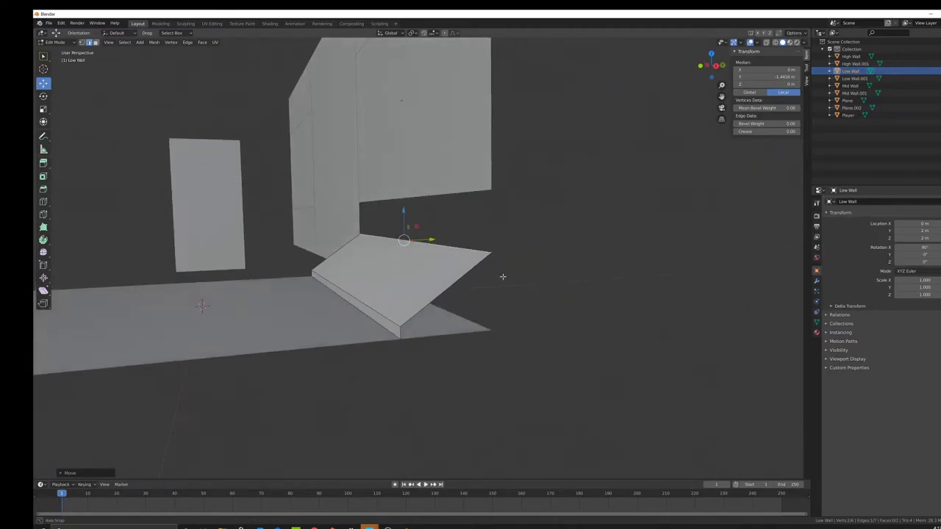
Lower Low Wall's upper edge a little more along Z, to about -1.51 m in local Y
middle_click_drag(422, 239, 421, 240)
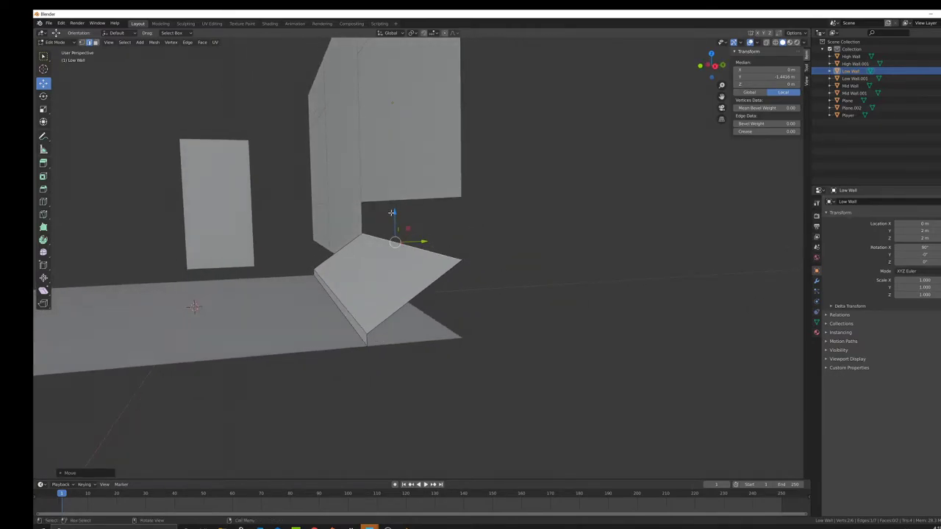
left_click_drag(392, 212, 356, 313)
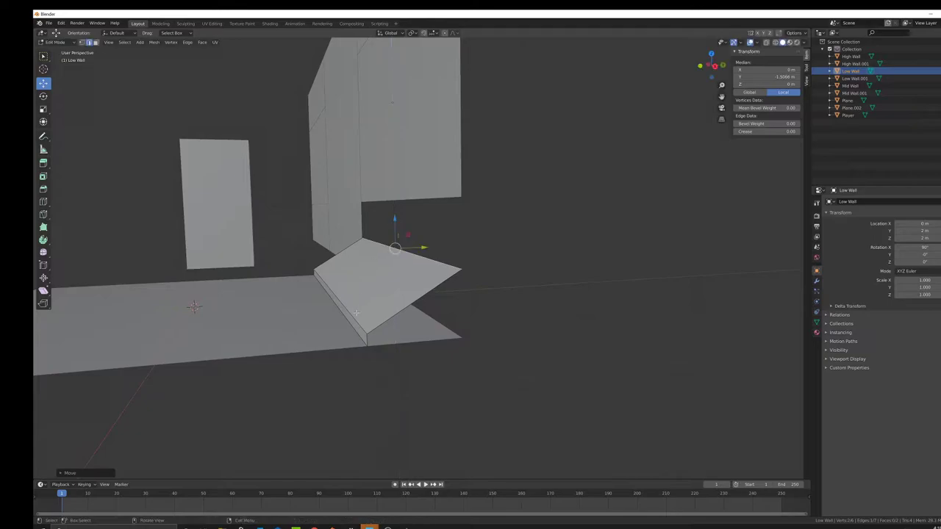
middle_click_drag(356, 313, 381, 338)
middle_click_drag(375, 294, 417, 303)
key("Tab")
Select the bottom edge of the Mid Wall mesh above Low Wall
left_click(515, 209)
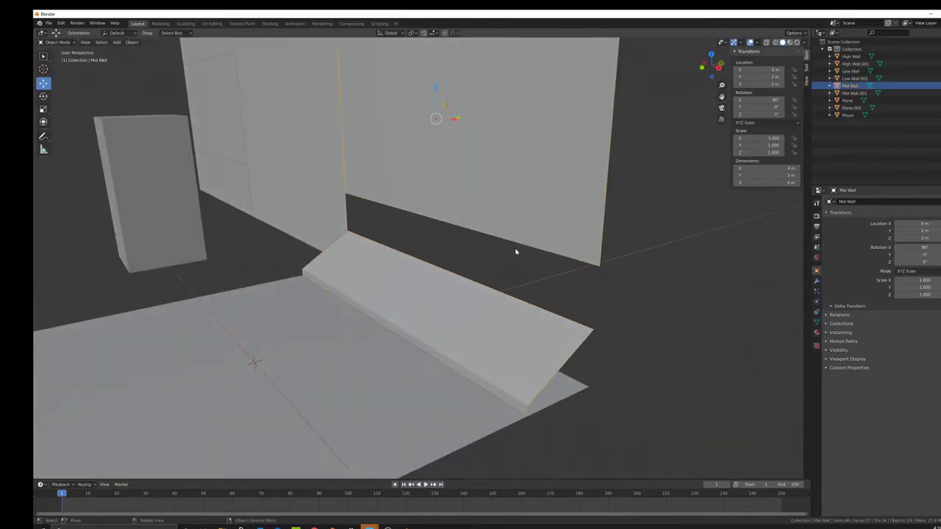
middle_click_drag(515, 252, 490, 253)
key("Tab")
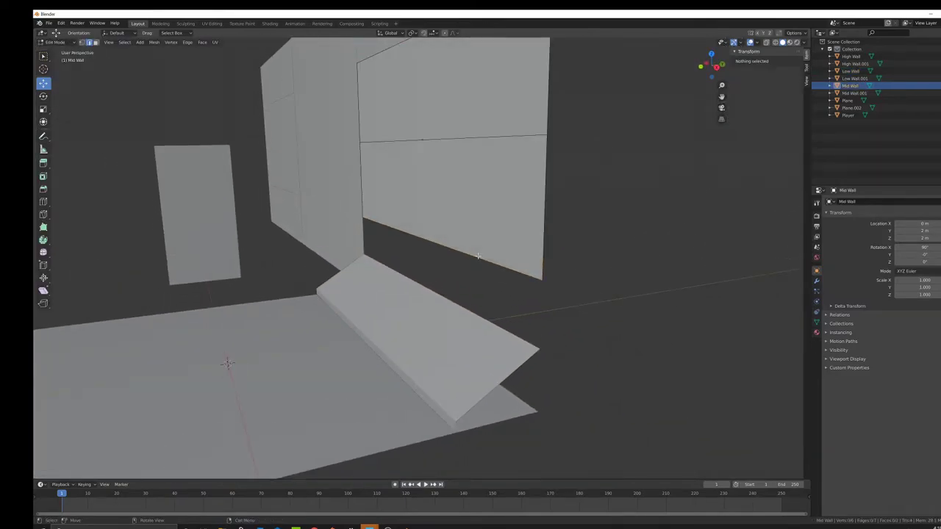
left_click(477, 255)
key("Tab")
Duplicate Mid Wall and move the copy along Y to 4 m, behind the original wall
scroll(464, 250, "down", 3)
middle_click_drag(469, 247, 463, 255)
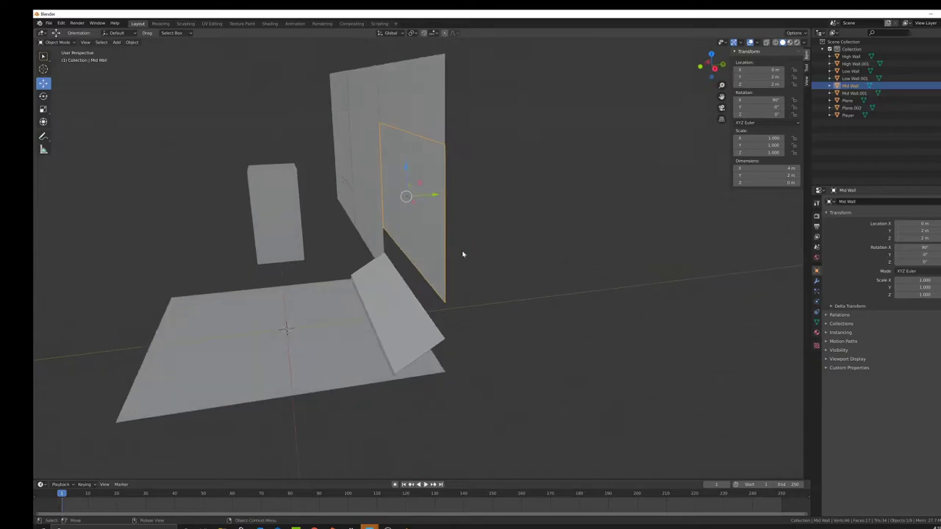
key("shift+d")
right_click(462, 254)
left_click_drag(436, 197, 571, 181)
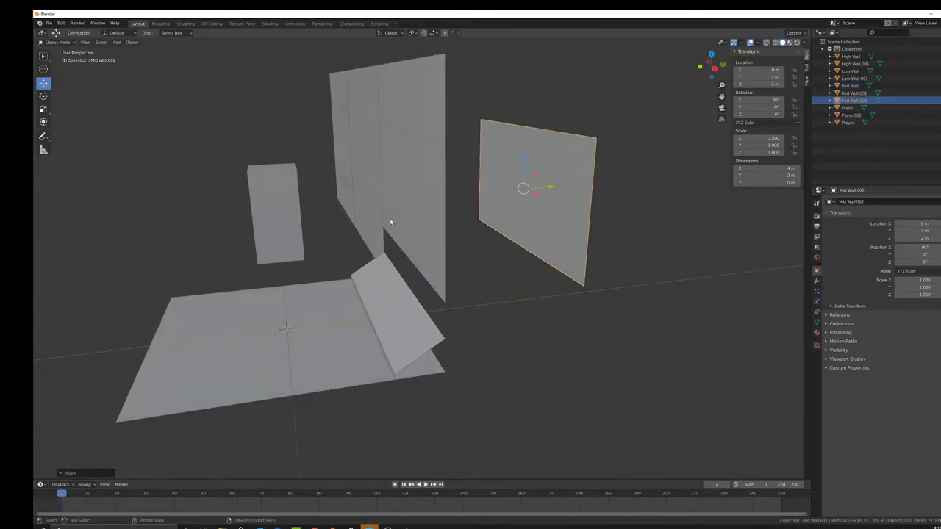
Lower the original Mid Wall's bottom edge along Z to about -1.48 m in local Y, down towards Low Wall's upper edge
left_click(392, 221)
middle_click_drag(409, 229, 441, 199)
scroll(467, 240, "up", 2)
key("Tab")
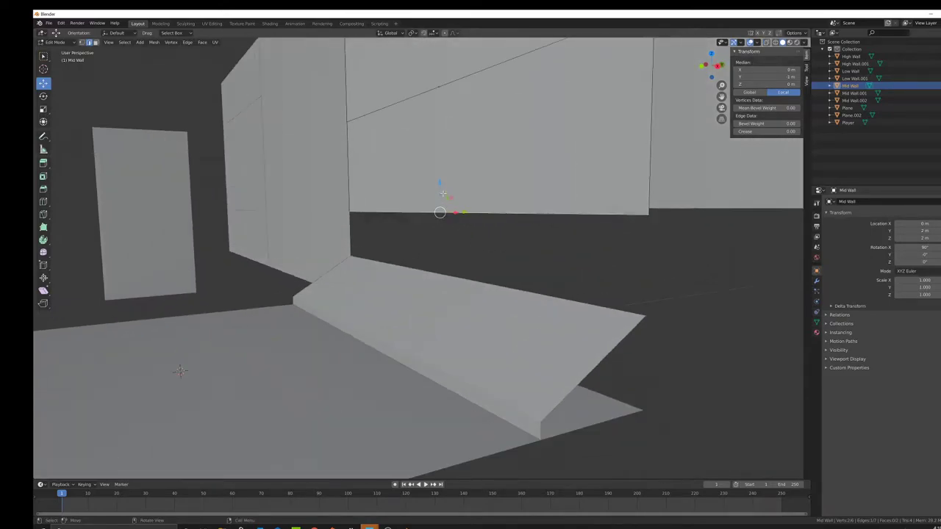
key("g")
key("z")
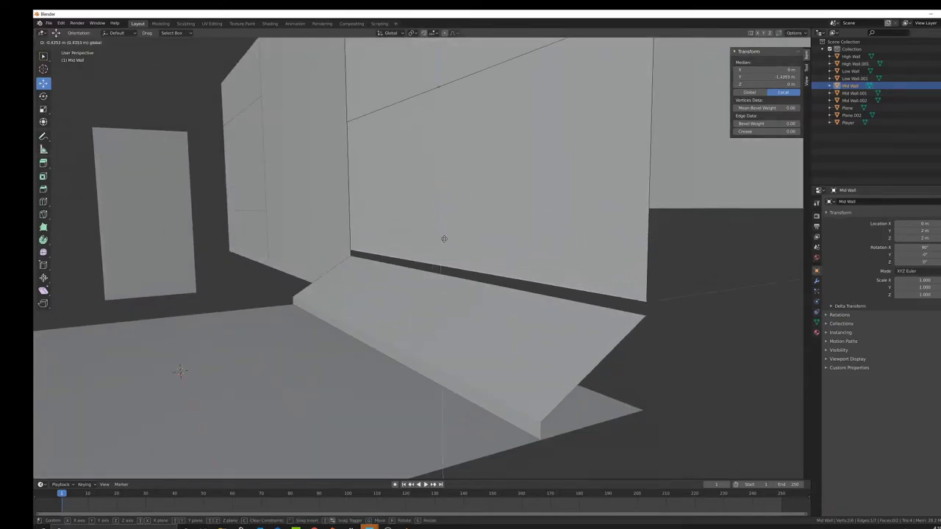
left_click(478, 313)
key("Tab")
Set the local Y position of Low Wall's upper edge to exactly -1.5 m
left_click(477, 330)
key("Tab")
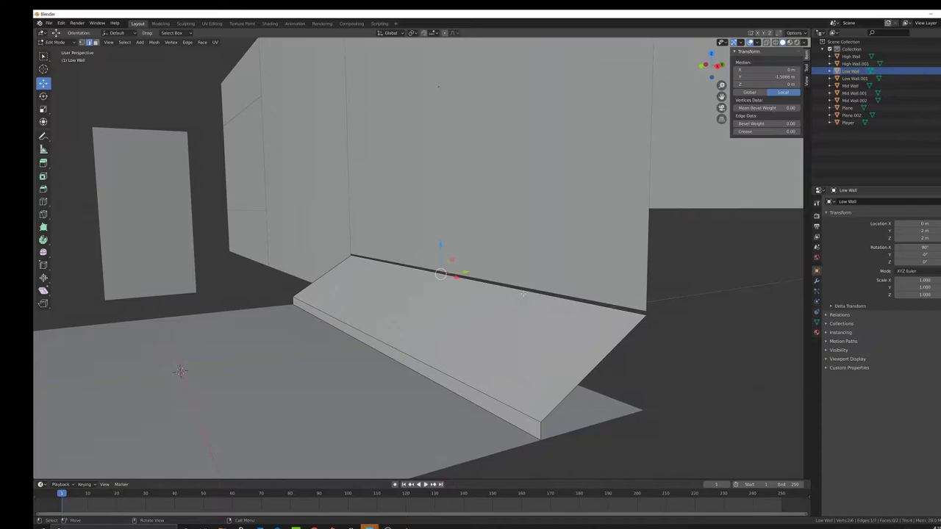
left_click(765, 76)
type("-1.5")
key("Return")
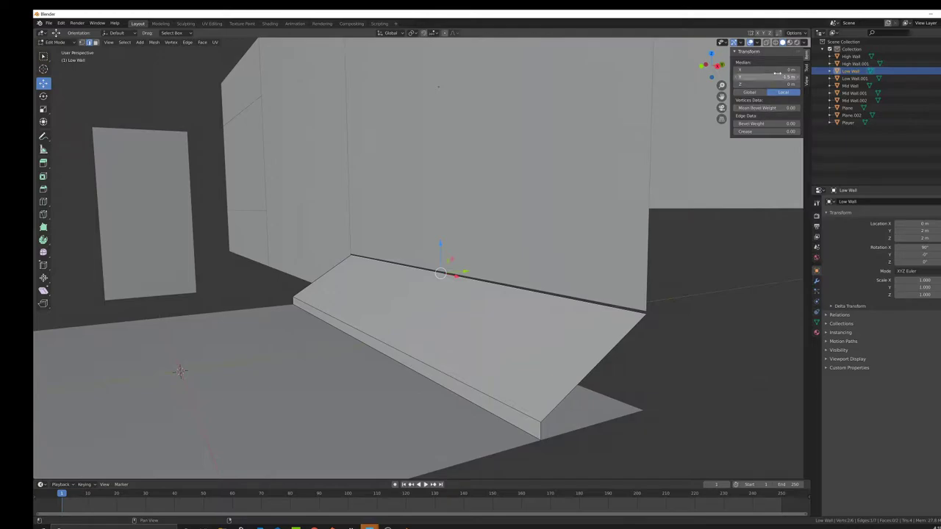
key("Tab")
Set the local Y position of Mid Wall's bottom edge to -1.5 m so it meets Low Wall
left_click(552, 289)
key("Tab")
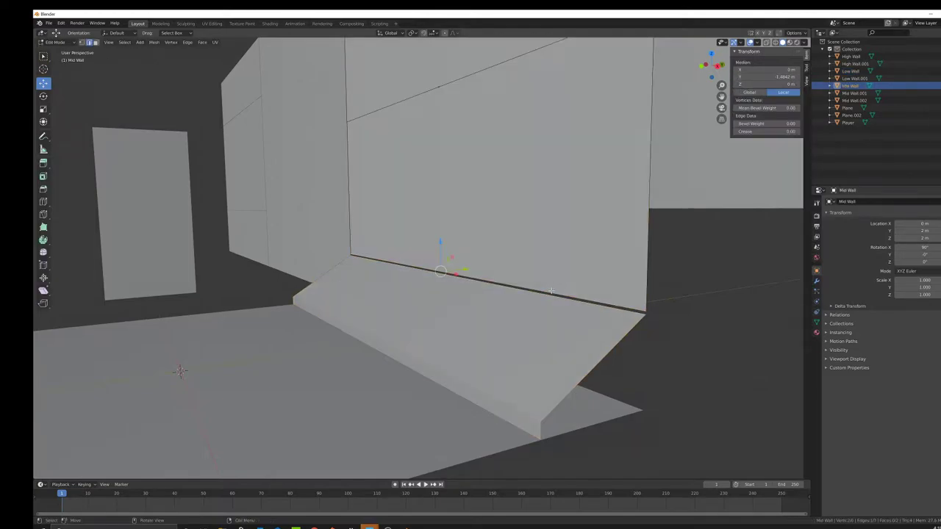
left_click(764, 76)
type("-1.5")
key("Return")
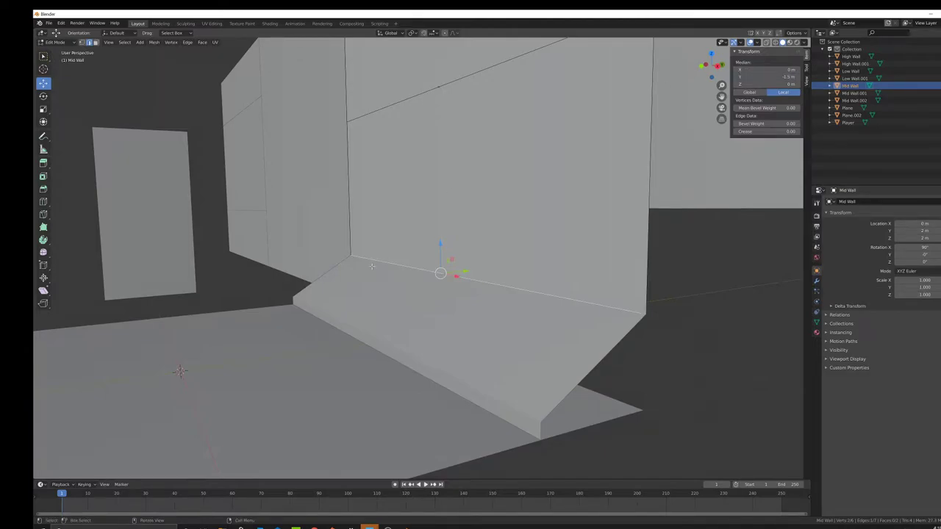
key("Tab")
Raise Low Wall's lower bend edge along Z to about -1.85 m in local Y, making the vertical strip above the floor taller
scroll(514, 237, "down", 1)
left_click(434, 275)
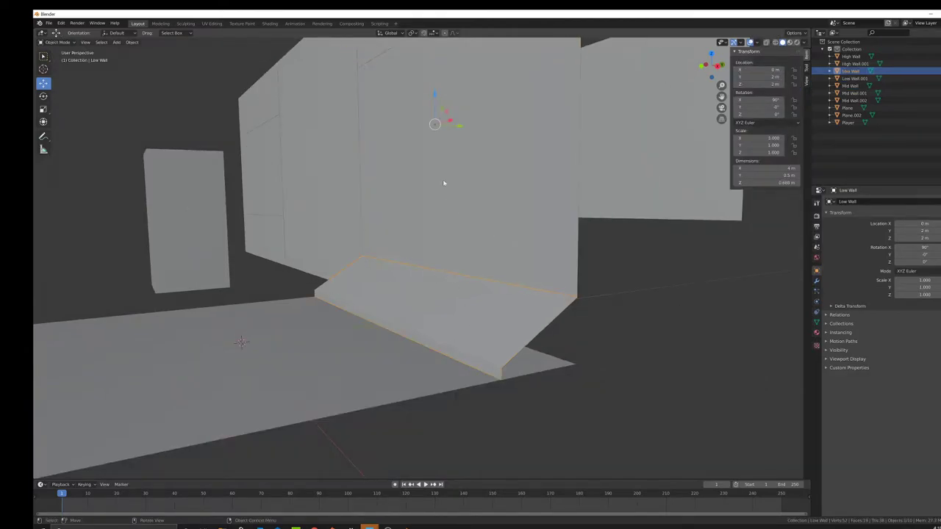
middle_click_drag(488, 319, 600, 304)
left_click(498, 305)
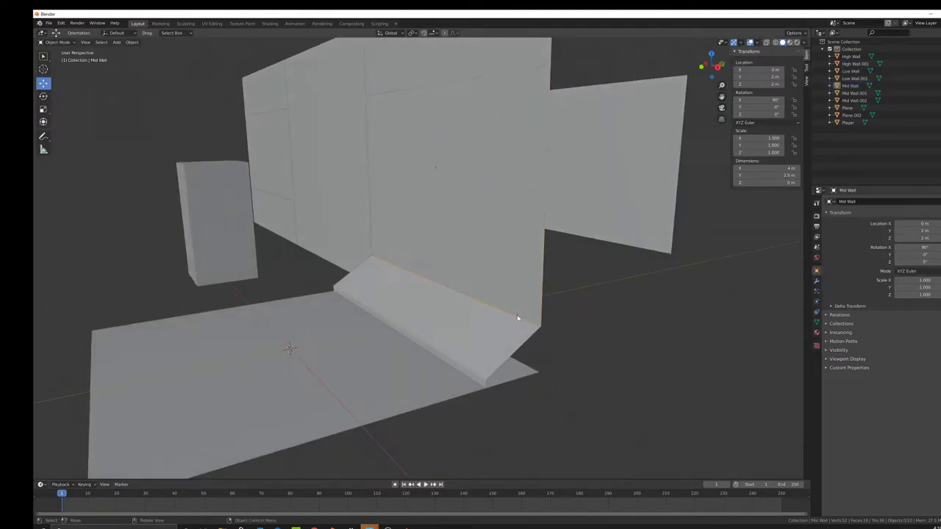
left_click(507, 334)
key("Tab")
middle_click_drag(507, 334, 444, 250)
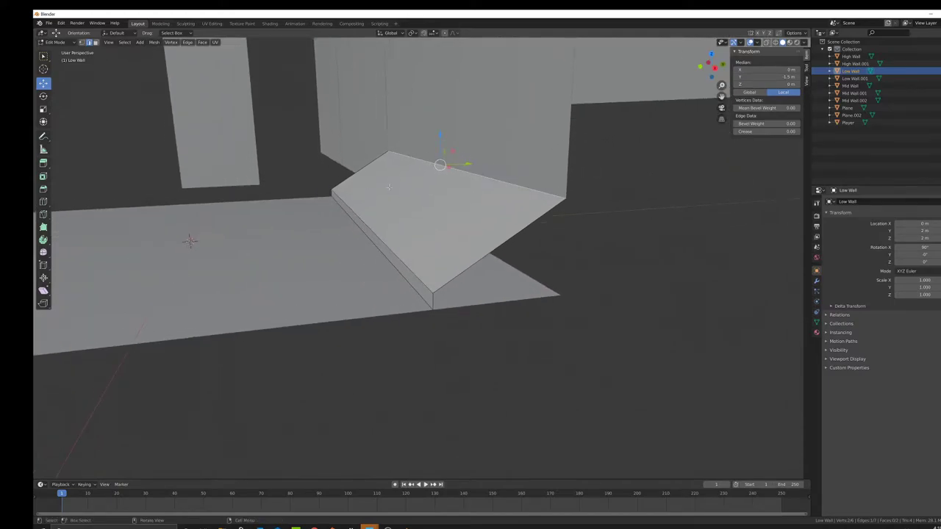
middle_click_drag(412, 220, 417, 236, "shift")
scroll(431, 293, "up", 2)
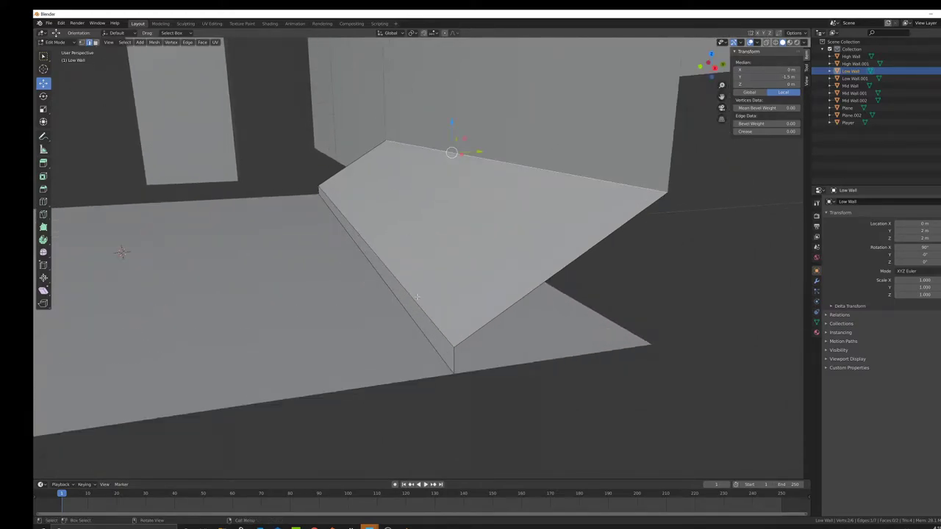
left_click(417, 297)
left_click_drag(344, 190, 404, 235)
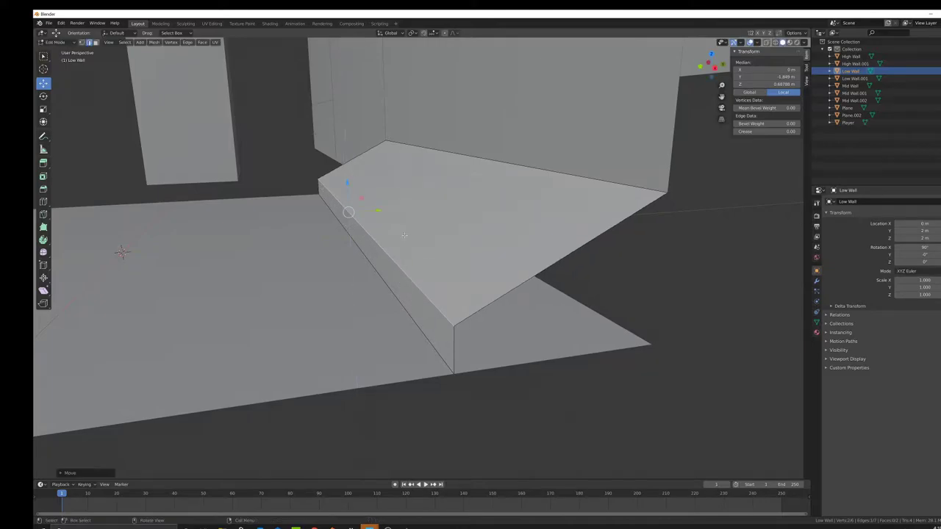
Bevel Low Wall's raised bend edge with a narrow single-segment chamfer
key("ctrl+b")
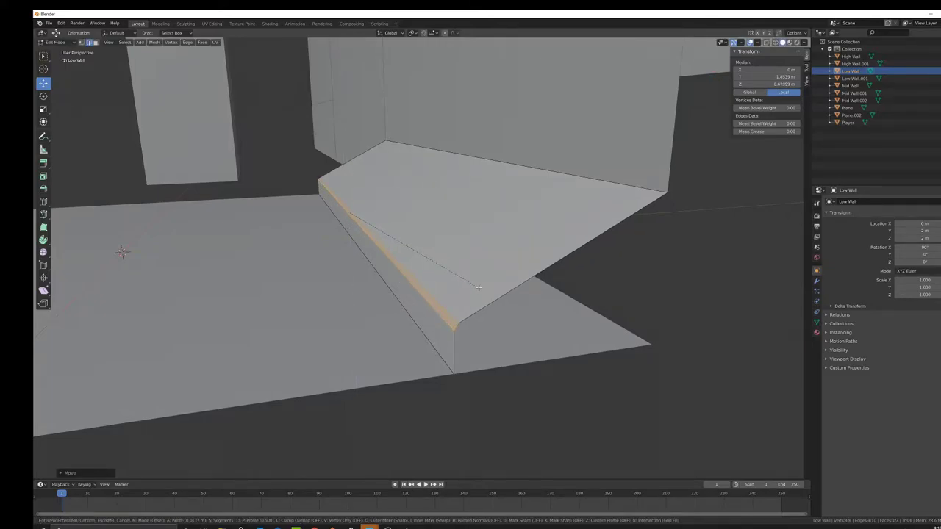
left_click(479, 286)
key("Tab")
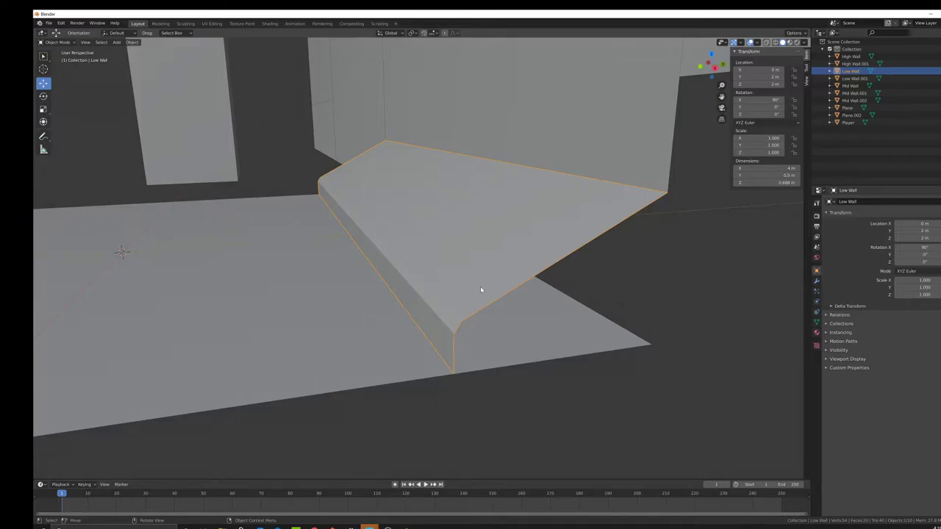
Examine Low Wall's bevelled front edge up close and from different angles
key("Tab")
key("alt+a")
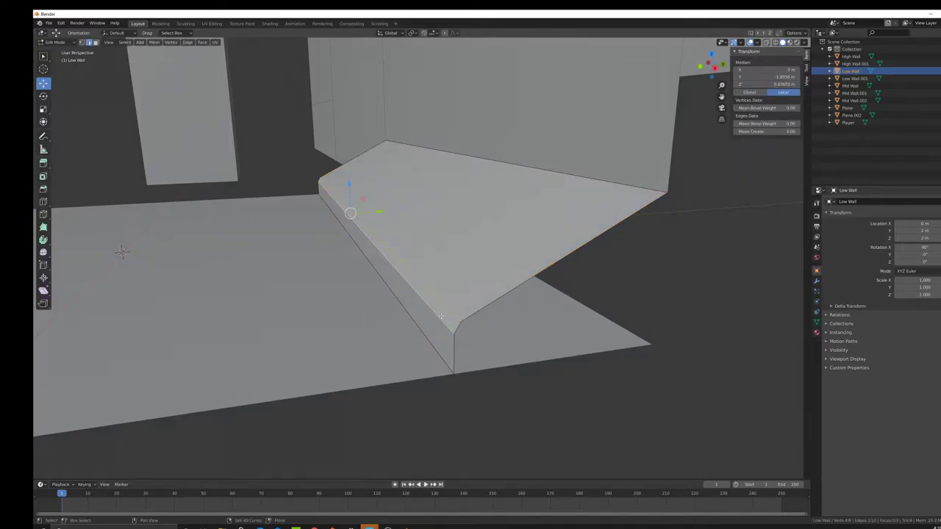
scroll(447, 314, "up", 2)
scroll(468, 311, "down", 4)
middle_click_drag(458, 302, 413, 253)
key("Tab")
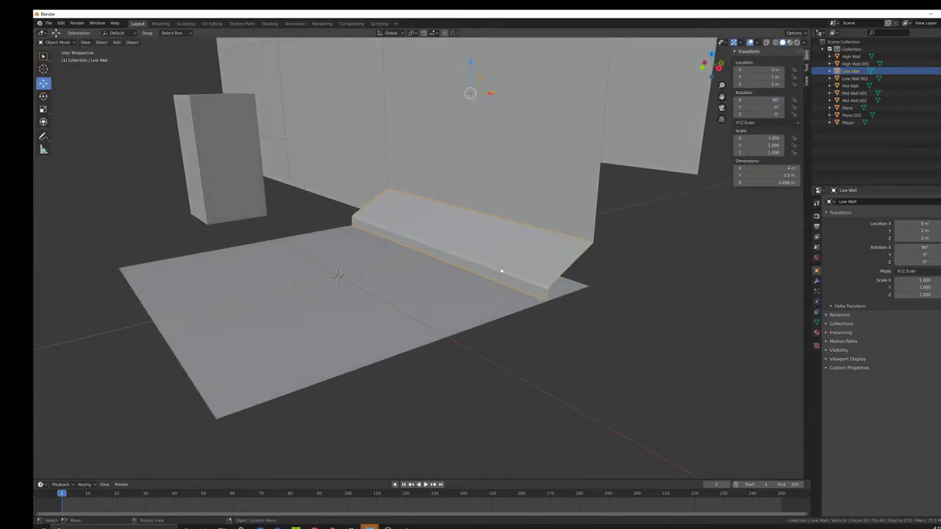
middle_click_drag(494, 272, 449, 255)
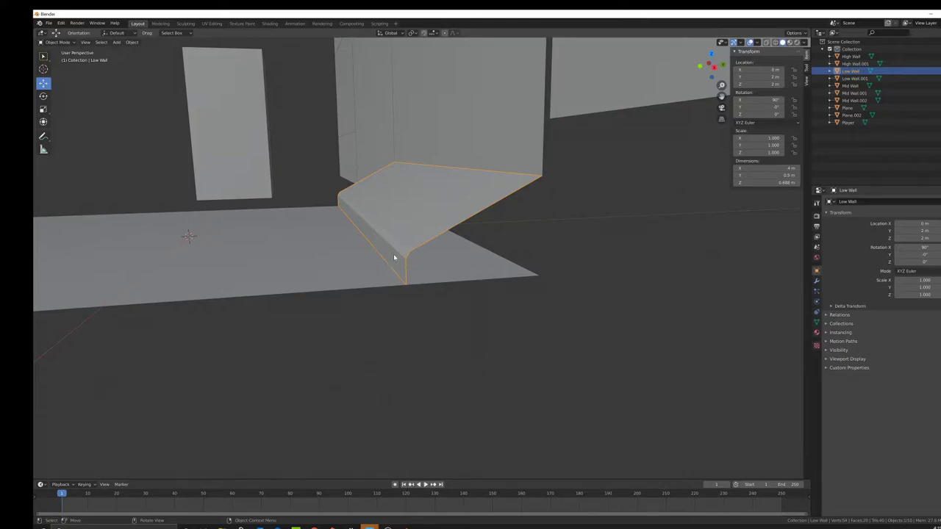
middle_click_drag(412, 250, 409, 271)
scroll(409, 284, "up", 4)
key("Tab")
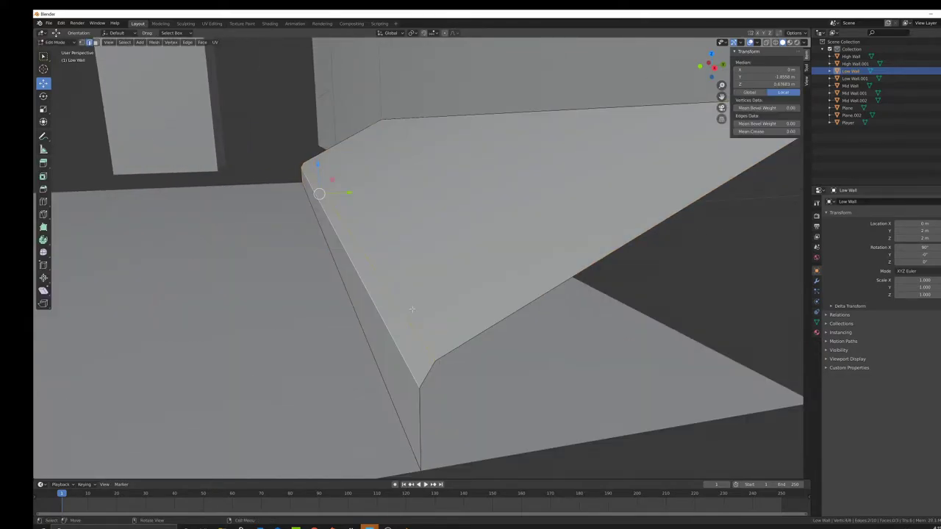
middle_click_drag(410, 309, 492, 273)
key("Tab")
scroll(496, 279, "down", 3)
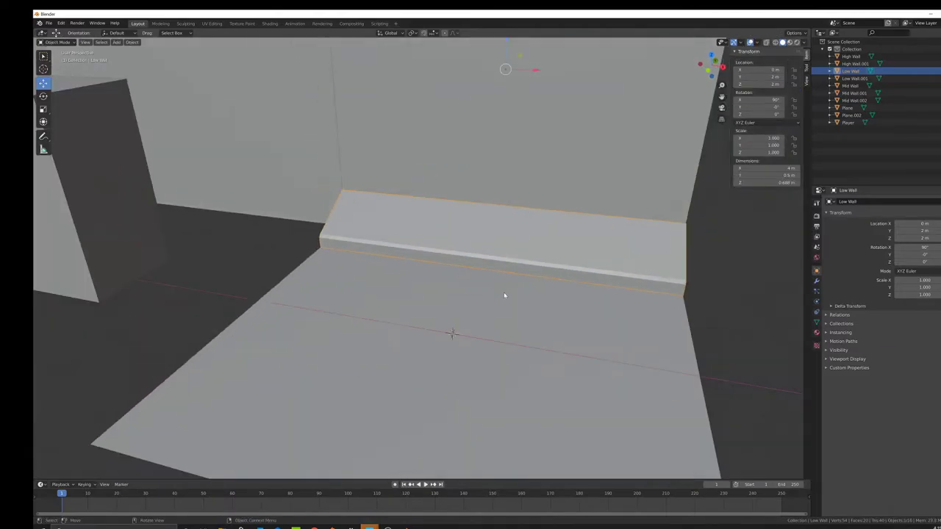
Add a cube at the floor's centre and scale it down uniformly to about 0.086 m per side
key("shift+a")
mouse_move(503, 292)
left_click(546, 295)
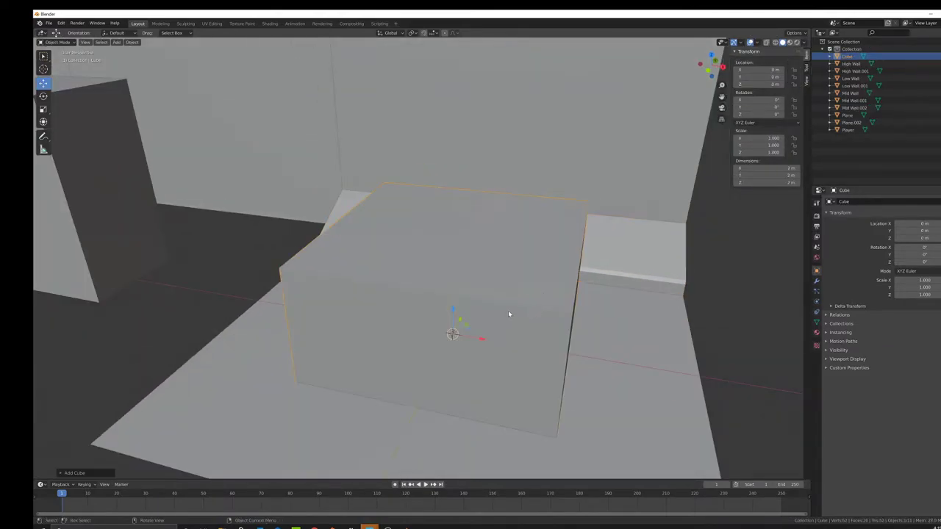
key("s")
left_click(421, 312)
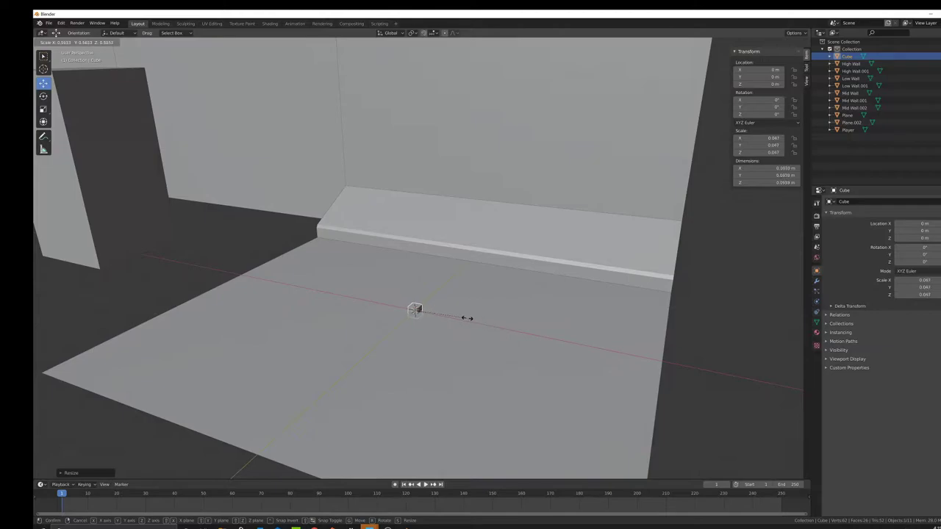
Raise the small cube along Z to about 0.04 m so it rests on the floor
scroll(440, 328, "up", 3)
key("g")
key("z")
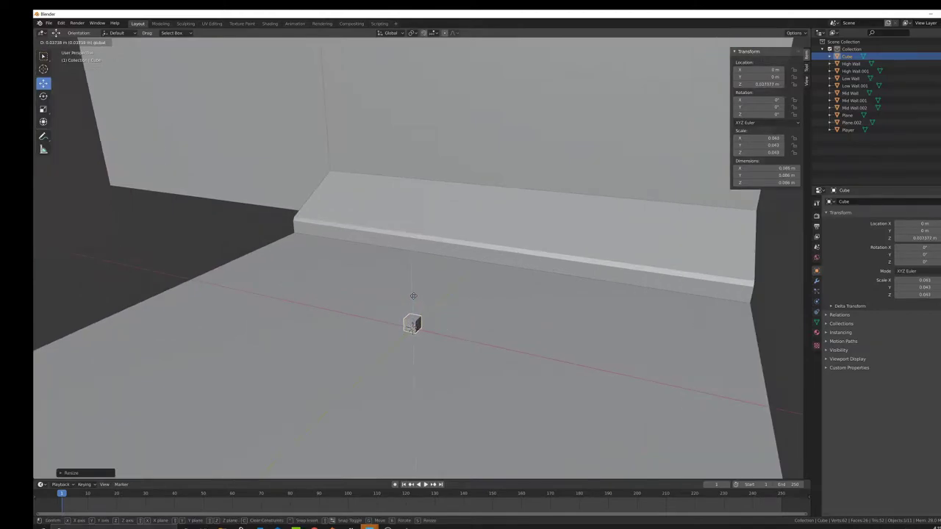
left_click(414, 294)
Move the small cube along Y to about 1.28 m and along X to about -1.93 m, against the end of Low Wall's base
middle_click_drag(414, 295, 396, 316)
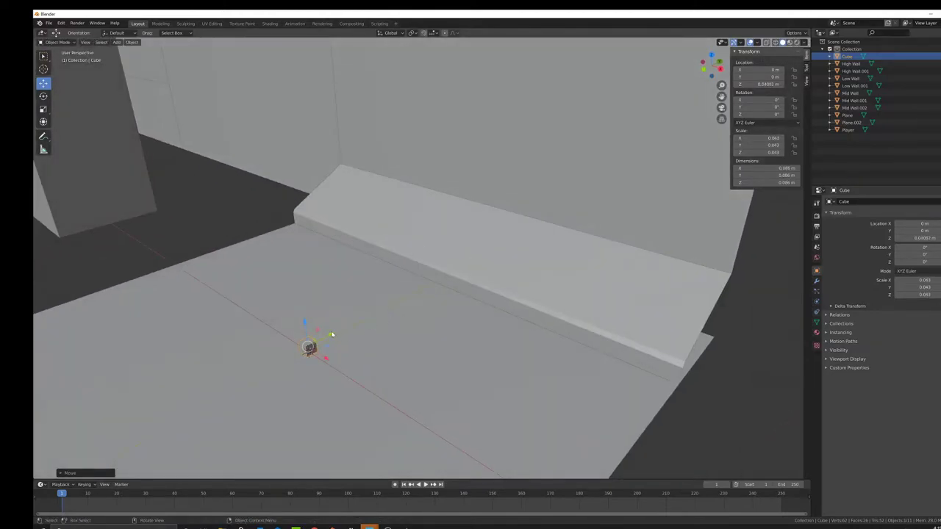
key("g")
key("y")
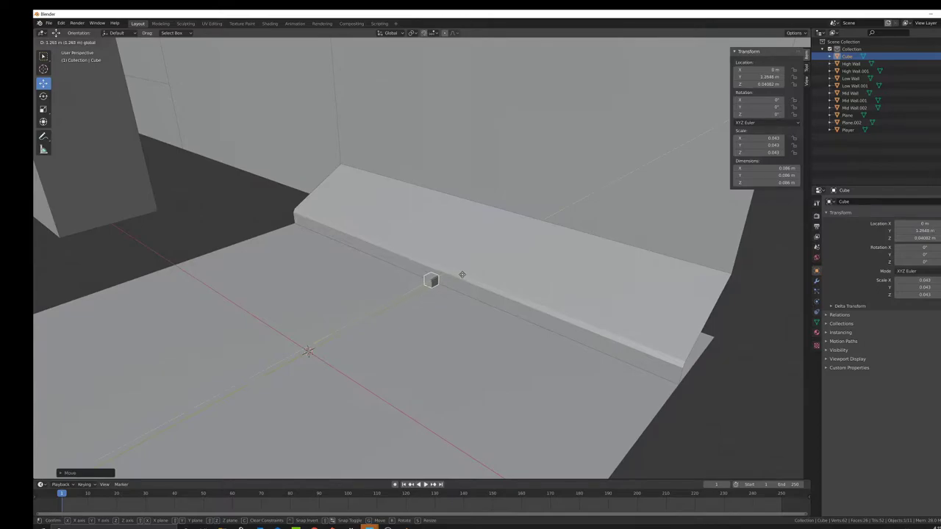
left_click(462, 274)
middle_click_drag(451, 287, 578, 282)
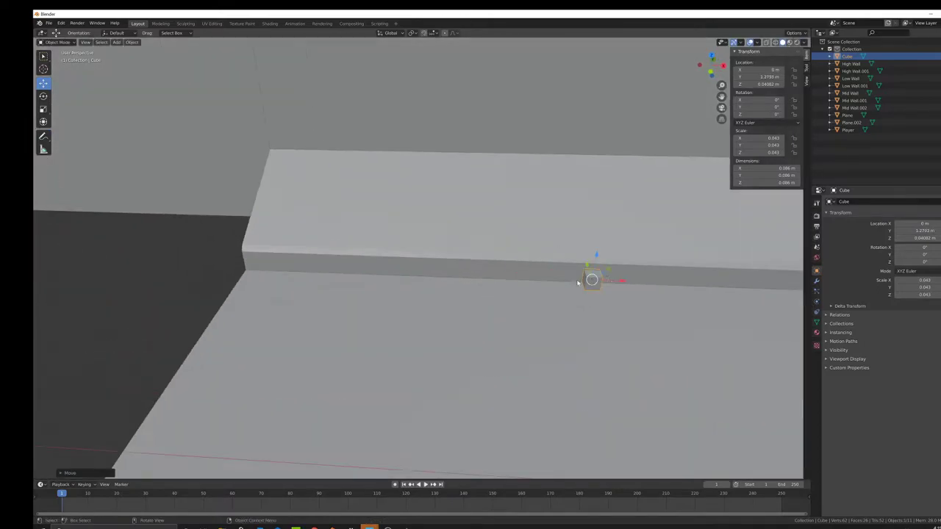
key("g")
key("x")
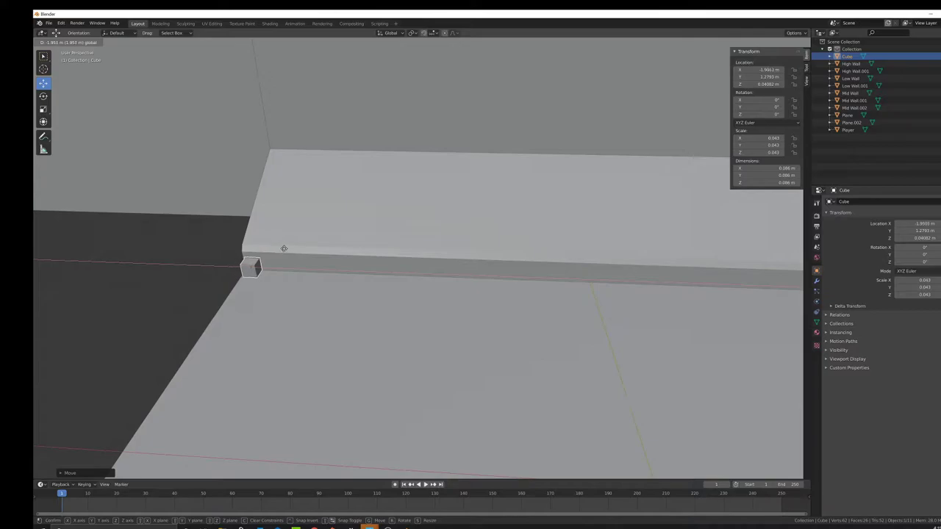
left_click(283, 252)
Duplicate the small cube and move the copy along negative X, clear of the floor's edge
middle_click_drag(301, 260, 359, 269, "shift")
scroll(353, 276, "up", 1)
key("shift+d")
right_click(338, 277)
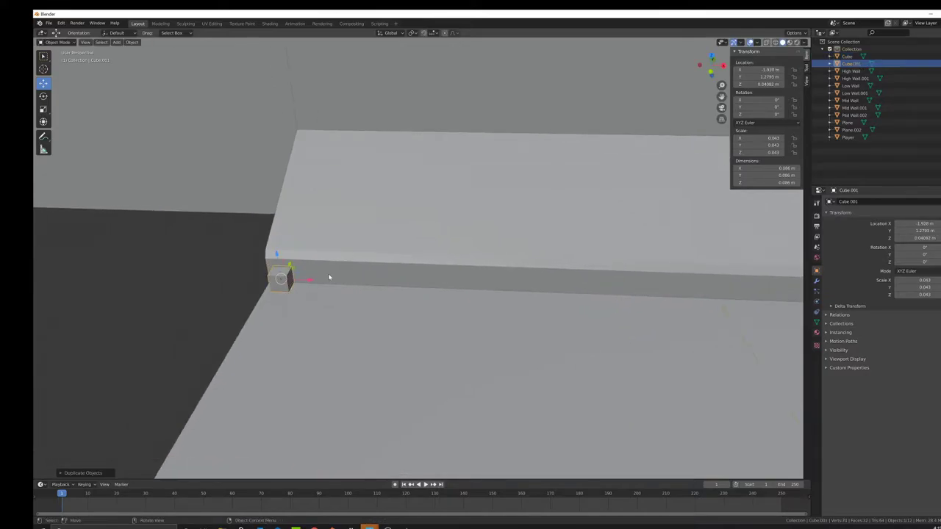
left_click_drag(310, 280, 240, 276)
Delete the face of the small cube that sits against Low Wall's base
left_click(278, 277)
middle_click_drag(349, 286, 439, 295, "shift")
scroll(390, 298, "up", 3)
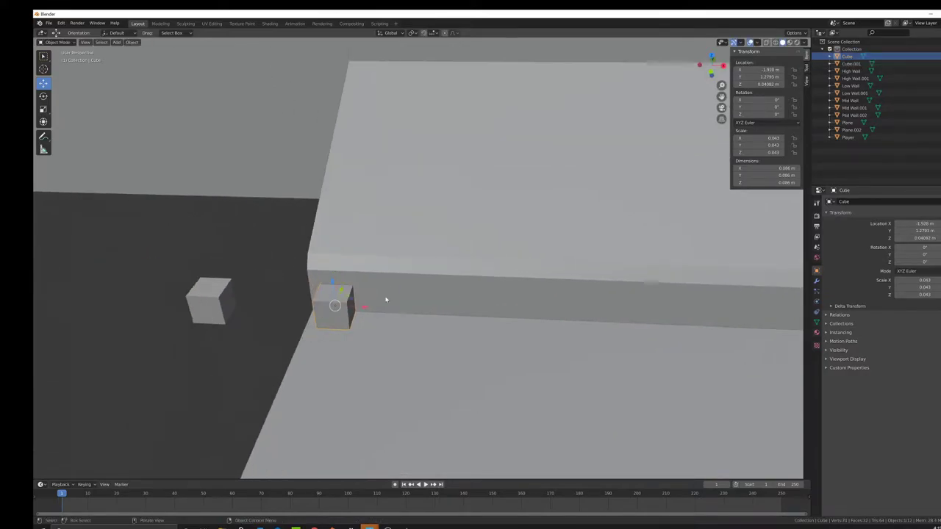
key("Tab")
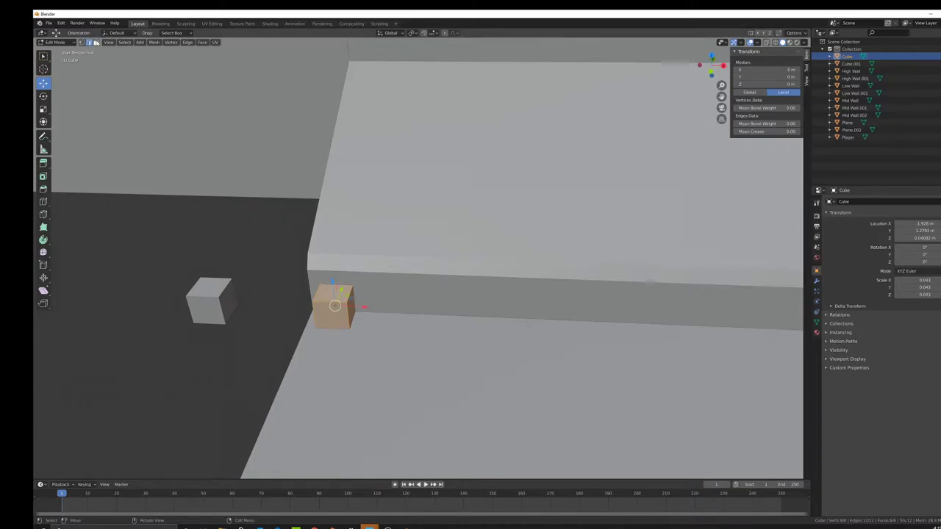
left_click(96, 42)
key("z")
left_click(406, 256)
left_click(341, 288)
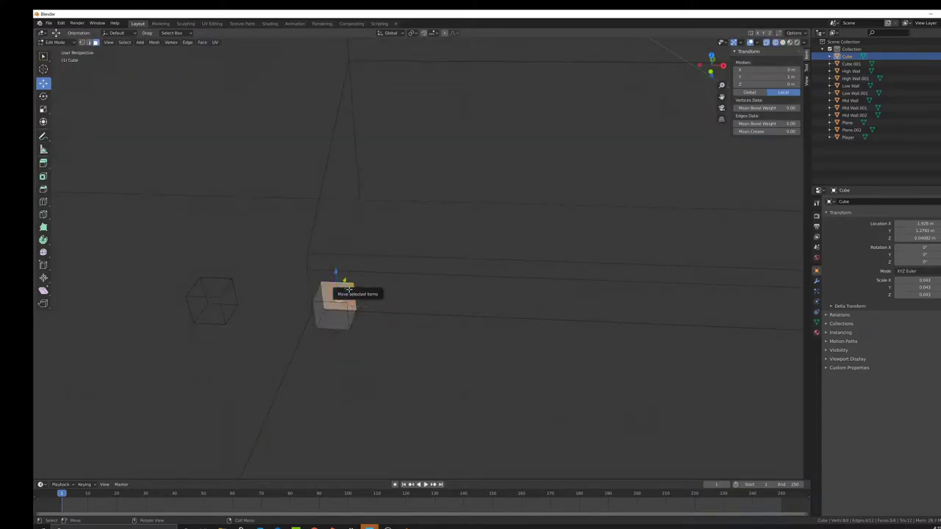
key("x")
left_click(377, 321)
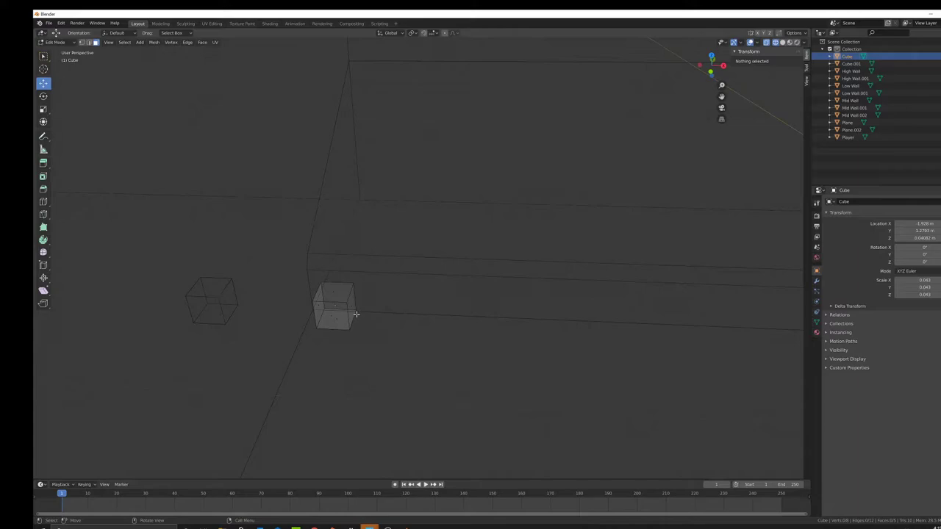
Delete the small cube's bottom face and return the viewport to solid shading
left_click(340, 315)
key("x")
left_click(388, 322)
key("z")
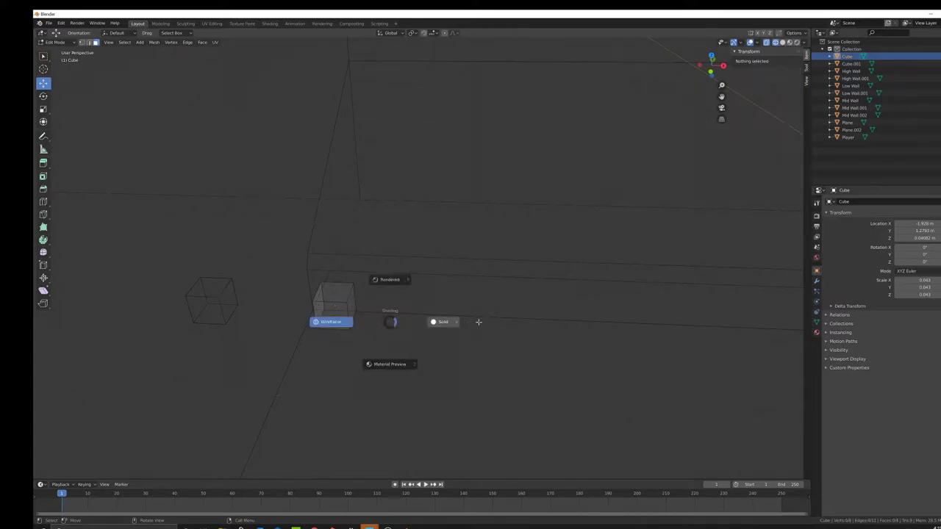
left_click(445, 321)
Narrow the small cube's mesh along X to about 0.042 m and apply the object's scale
left_click(345, 309)
key("a")
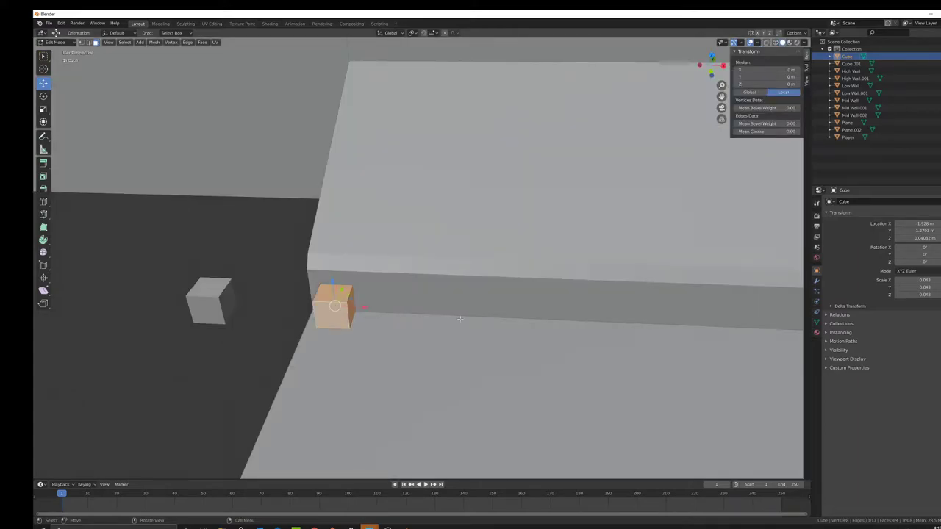
key("s")
key("x")
left_click(393, 296)
key("Tab")
key("ctrl+a")
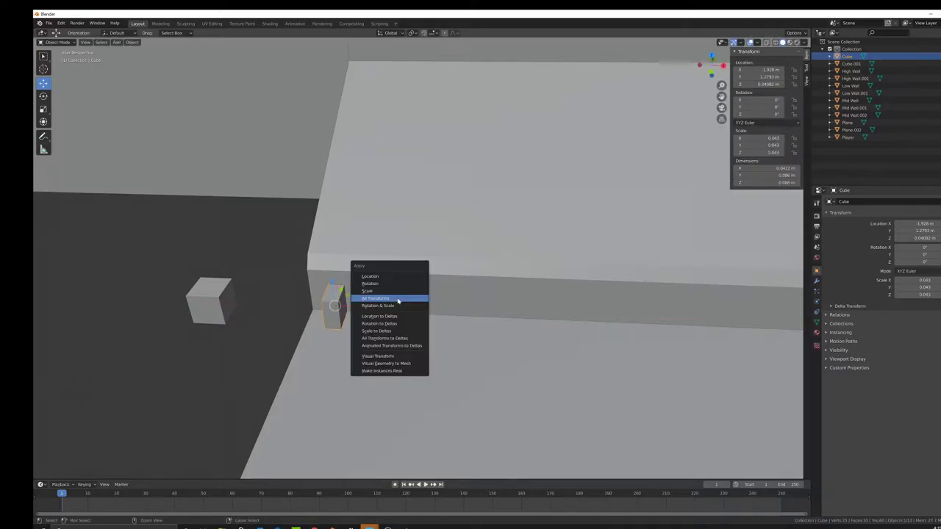
left_click(404, 294)
Raise the block's top face to a height of about 0.107 m and pull its +X face out to about 0.075 m wide
middle_click_drag(437, 286, 380, 271)
key("Tab")
left_click(404, 246)
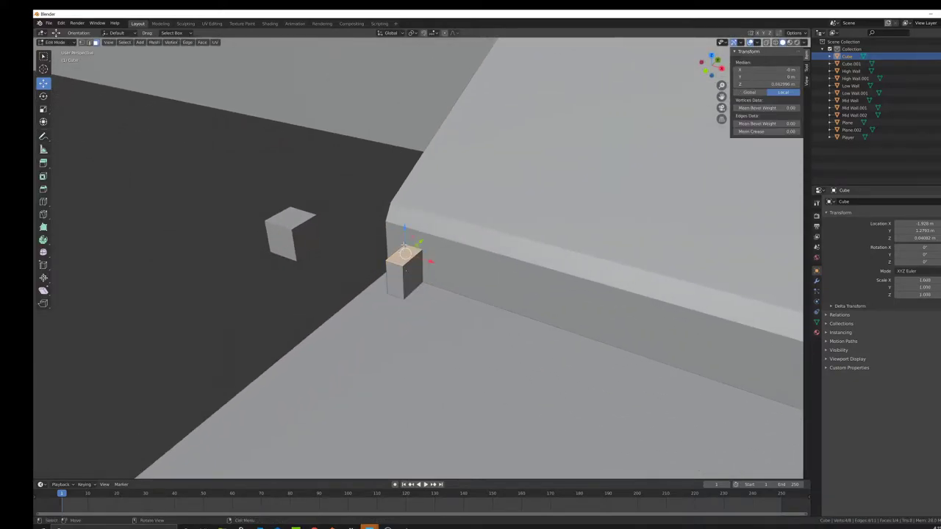
left_click(414, 269)
left_click_drag(437, 275, 450, 276)
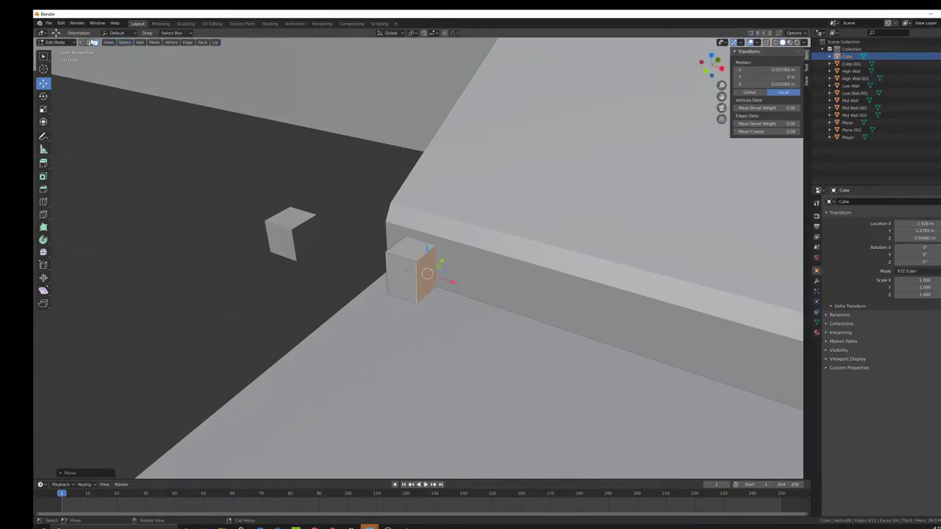
Bevel the block's front top edge into a wide sloped face
left_click(92, 42)
left_click(408, 256)
key("ctrl+b")
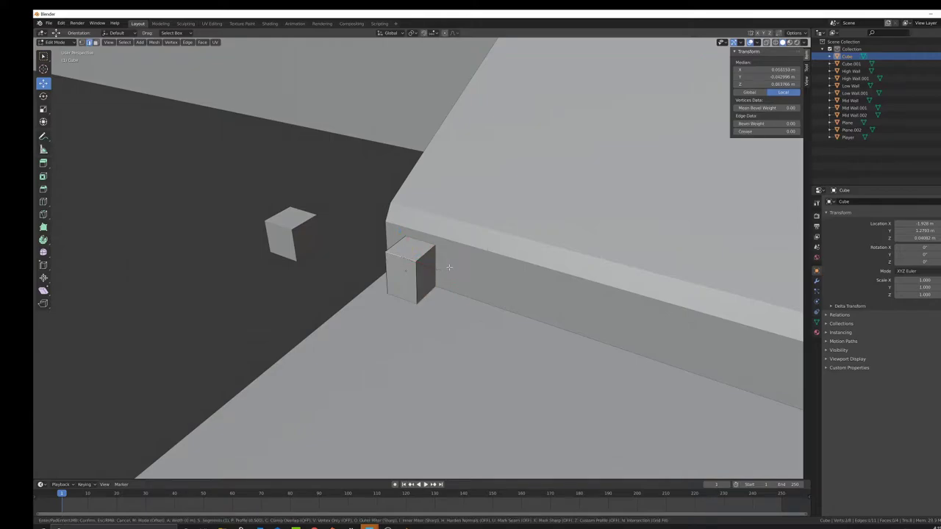
left_click(467, 259)
key("Tab")
scroll(485, 276, "down", 3)
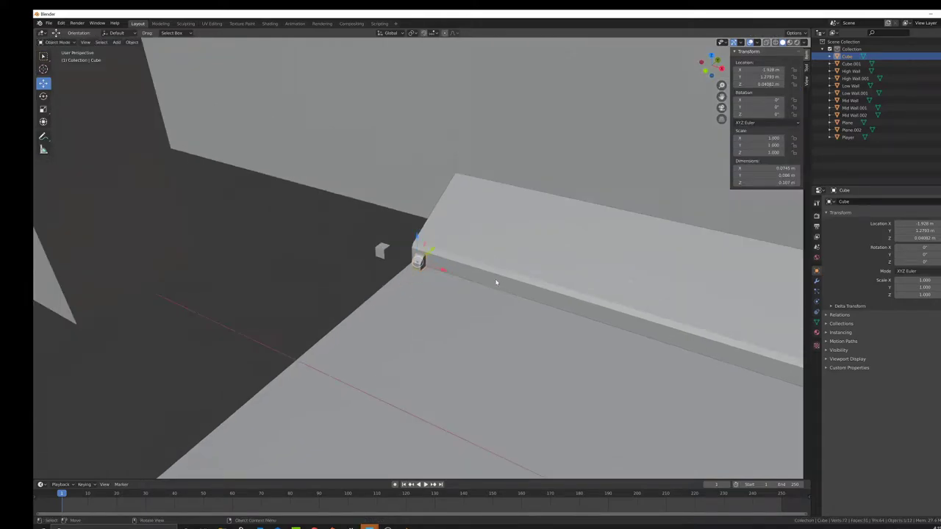
Bevel the edge loops along both sides of the block with narrow chamfers
scroll(441, 254, "up", 6)
key("Tab")
scroll(326, 193, "up", 1)
left_click(325, 194)
scroll(352, 221, "up", 2)
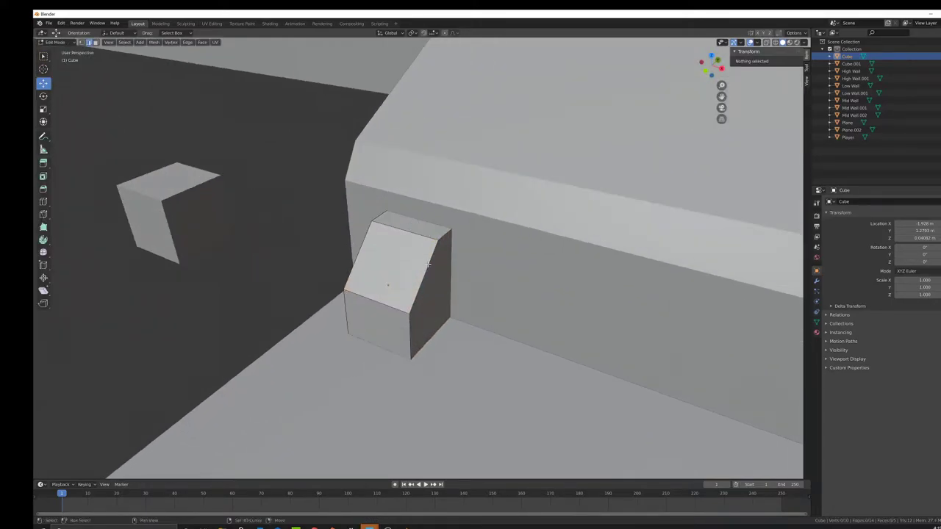
left_click(427, 269, "alt")
left_click(359, 254, "alt+shift")
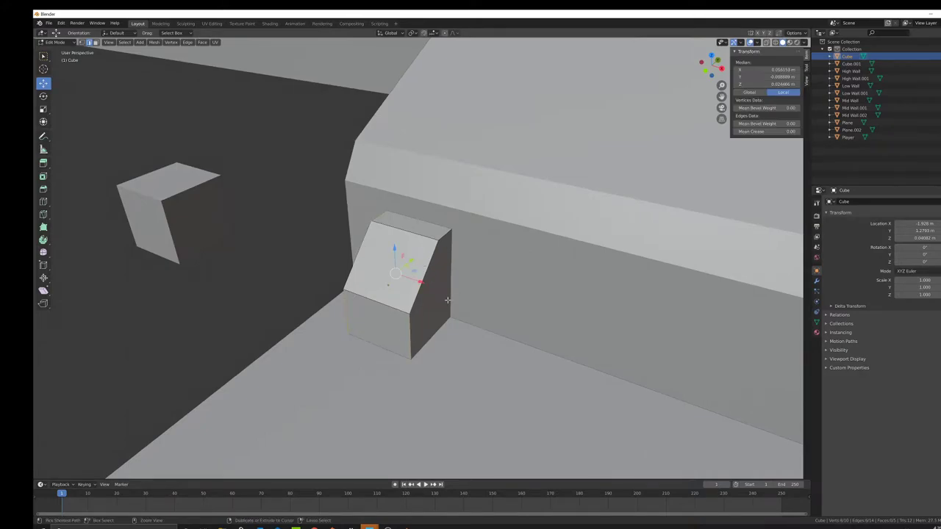
key("ctrl+b")
left_click(464, 302)
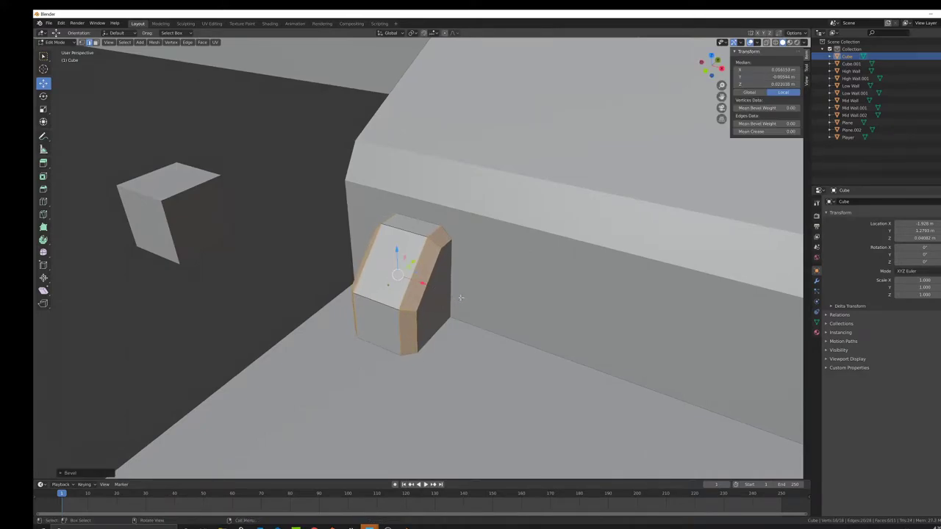
key("Tab")
scroll(487, 301, "down", 2)
Add a centred vertical loop cut across Low Wall and mark it as a seam
scroll(487, 301, "down", 8)
middle_click_drag(493, 301, 529, 301)
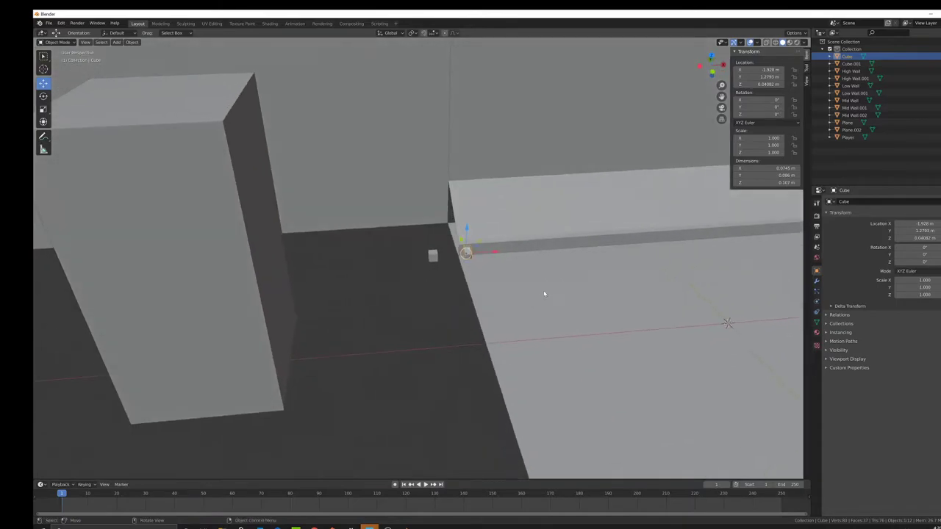
middle_click_drag(600, 276, 516, 272, "shift")
left_click(517, 273)
key("Tab")
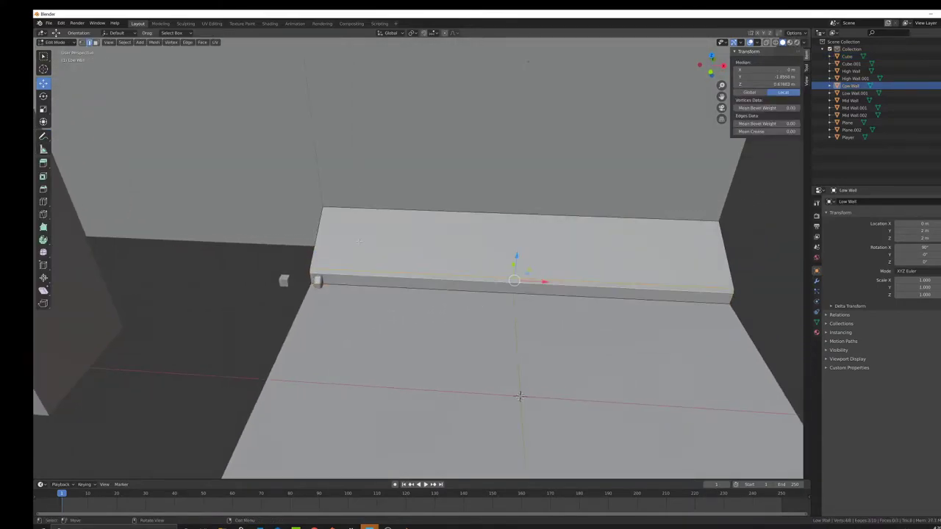
left_click(43, 201)
left_click(531, 292)
right_click(594, 327)
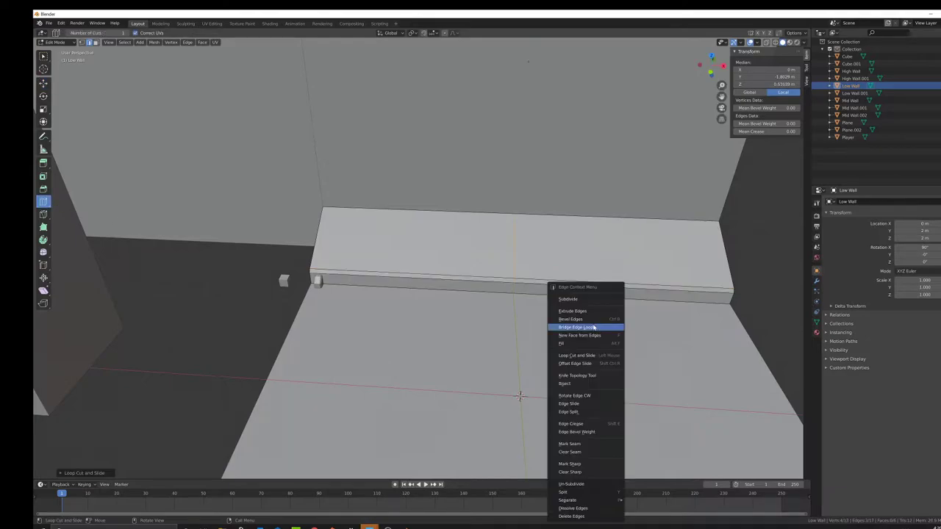
left_click(578, 444)
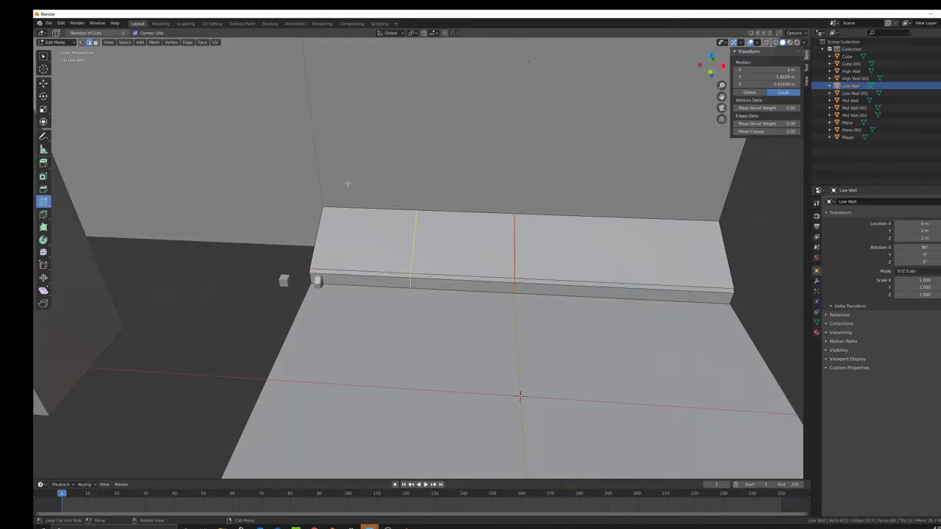
Select all Low Wall faces on the +X side of the seam and delete them
left_click(43, 55)
left_click(95, 43)
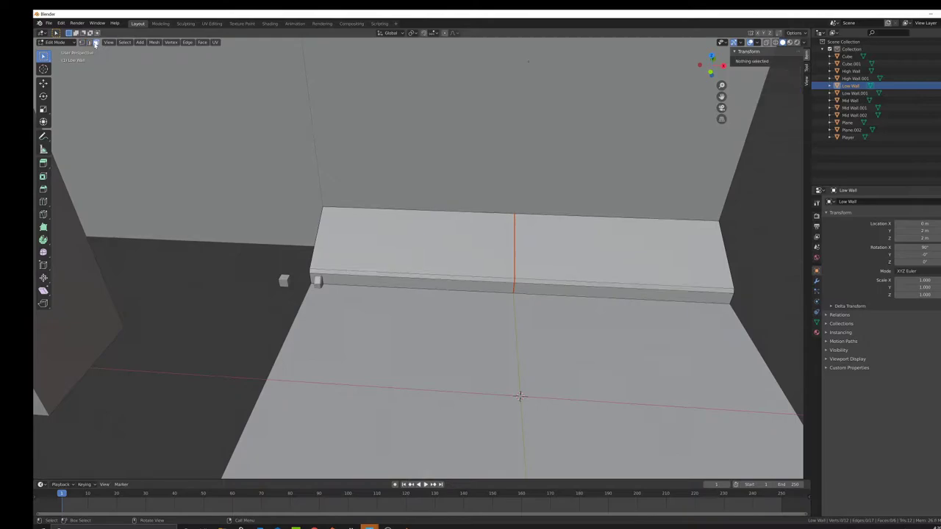
left_click(578, 243)
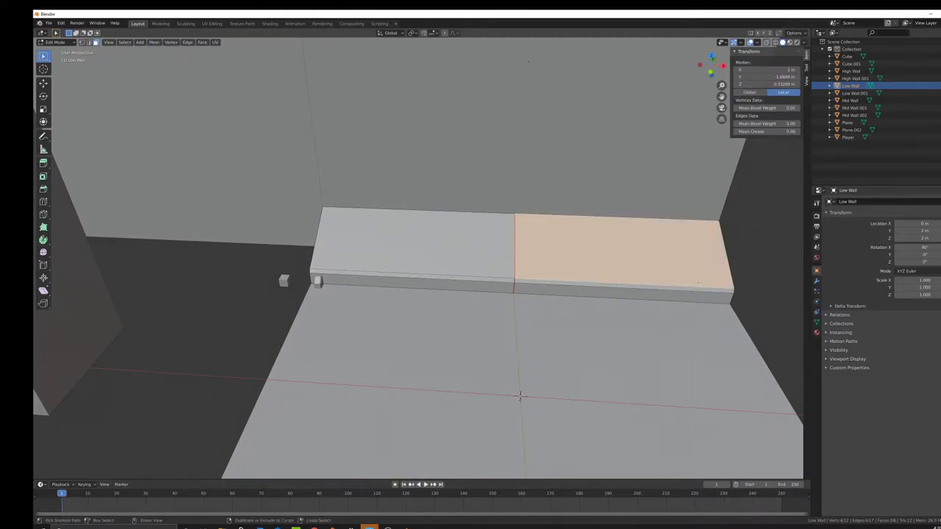
key("ctrl+l")
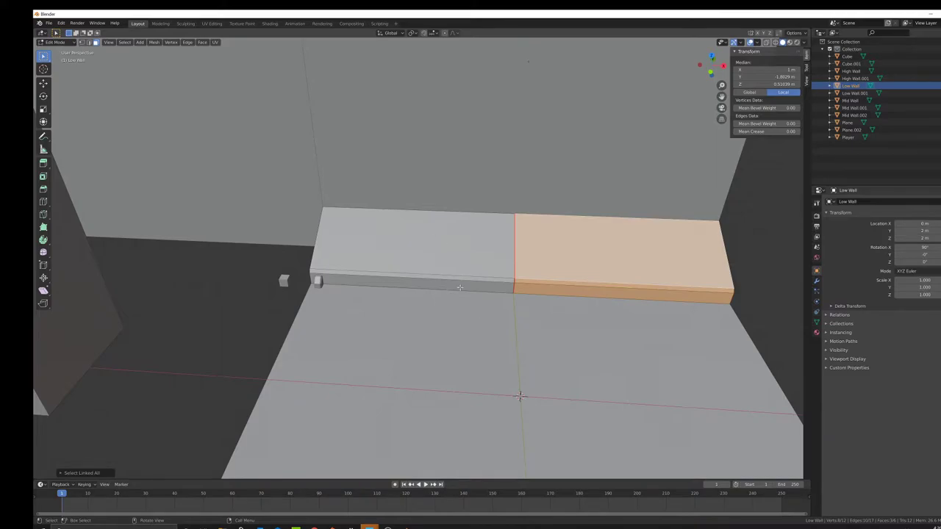
key("x")
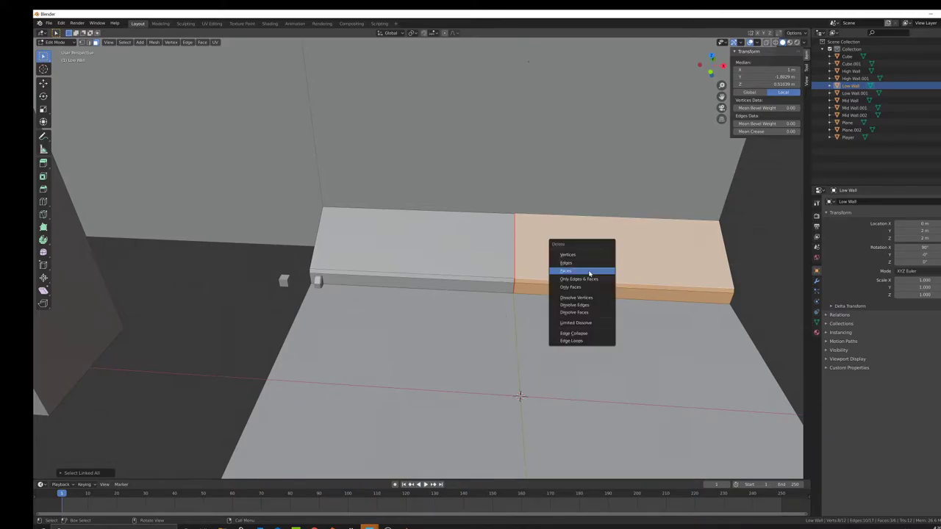
left_click(590, 272)
key("Tab")
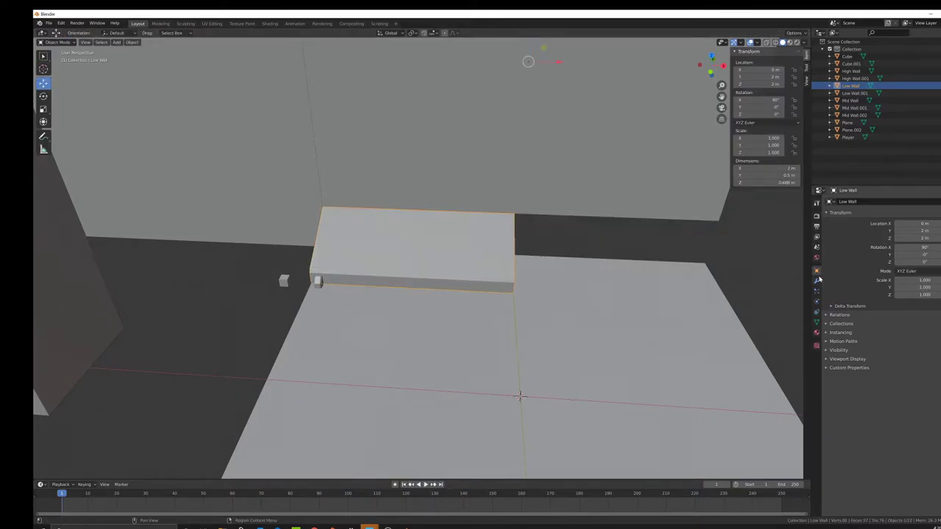
Add a Mirror modifier on the X axis to Low Wall with Clipping enabled
left_click(816, 282)
left_click(853, 202)
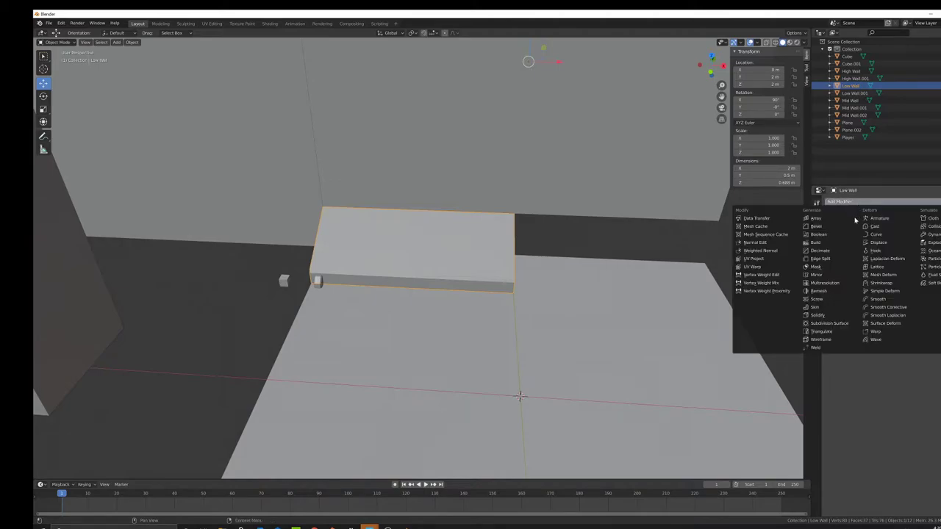
left_click(845, 275)
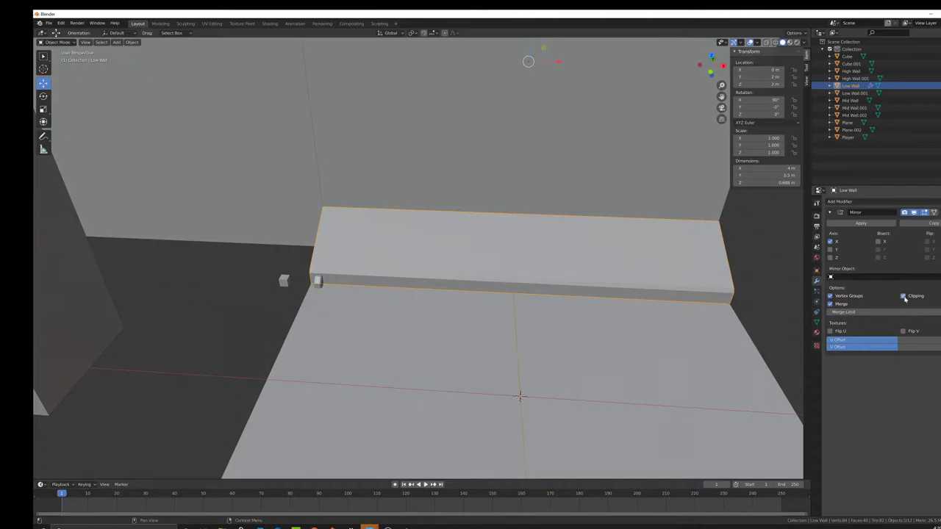
left_click(903, 296)
key("Tab")
scroll(294, 294, "up", 1)
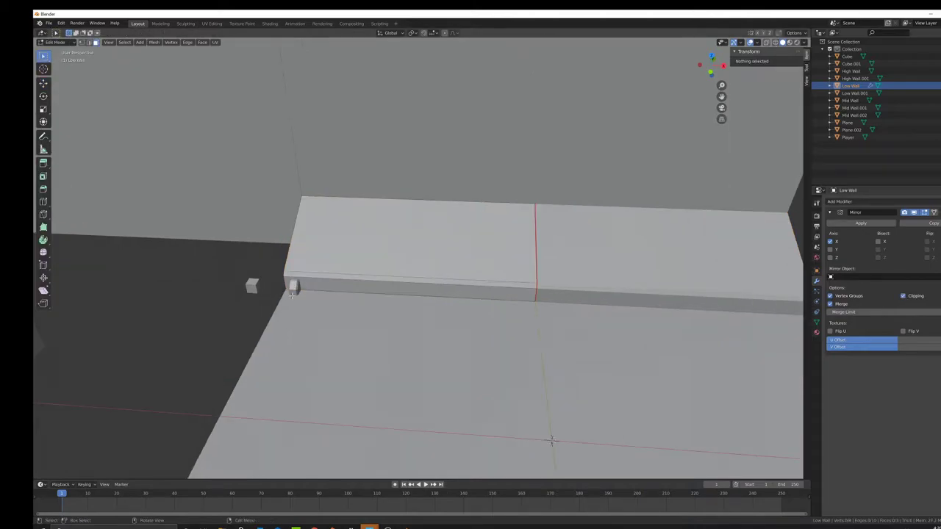
key("Tab")
Duplicate the small block twice along Low Wall's base, placing one copy just short of the centre and the other at X -1 m
left_click(294, 291)
scroll(319, 282, "down", 1)
key("shift+d")
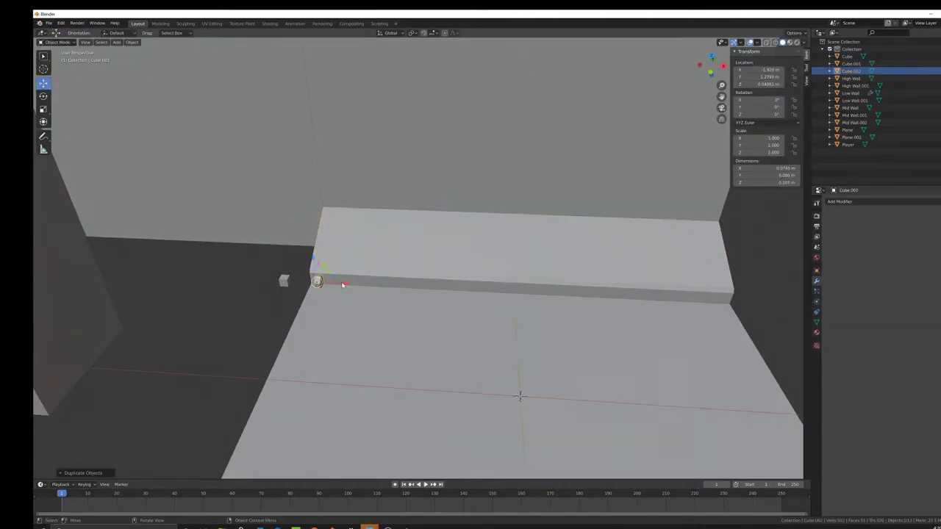
key("shift+d")
key("x")
left_click(529, 298)
left_click_drag(531, 296, 436, 287)
left_click(760, 68)
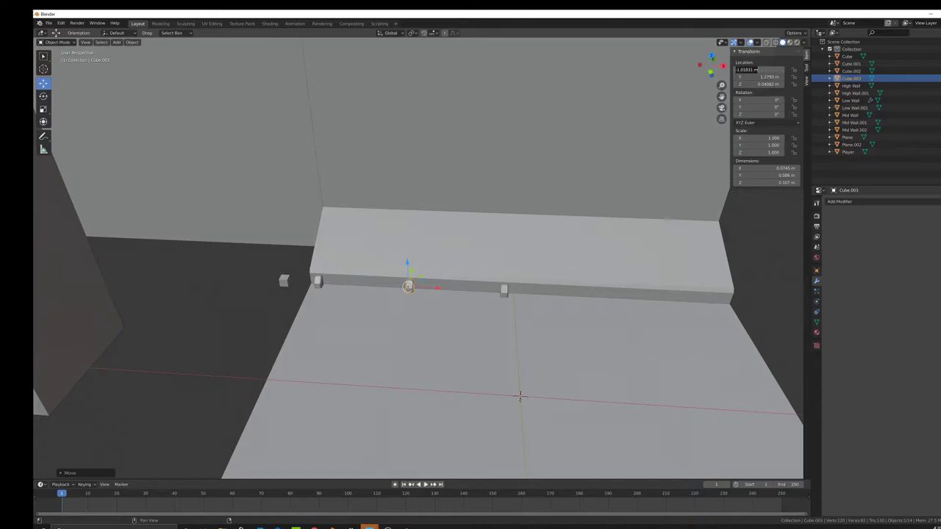
type("-1")
key("Return")
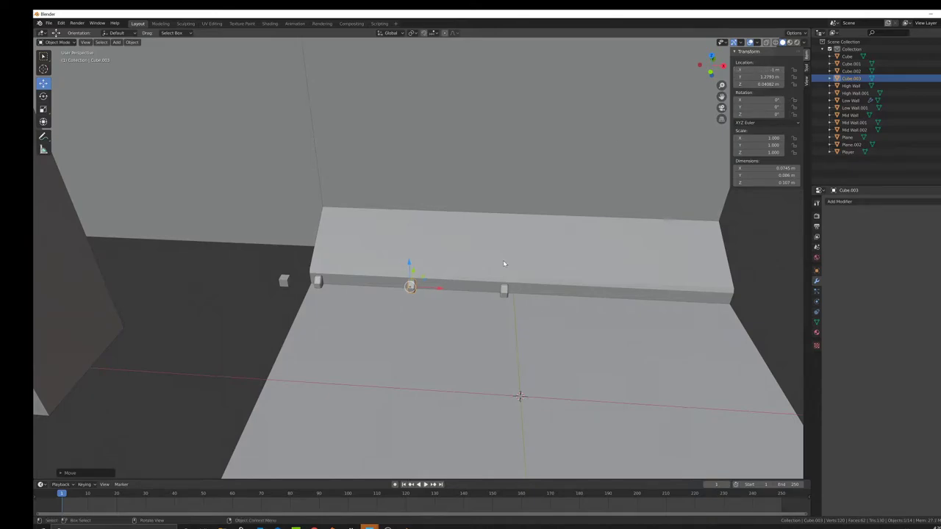
Set the X location of the block near the centre to -0.1 m and of the end block to -1.9 m
left_click(504, 292)
left_click(760, 69)
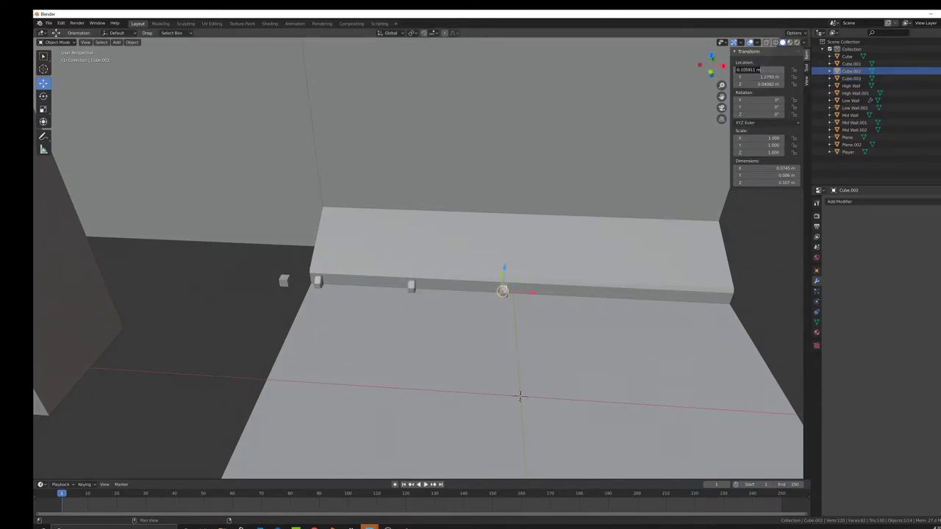
type("0.1")
key("Return")
left_click(317, 286)
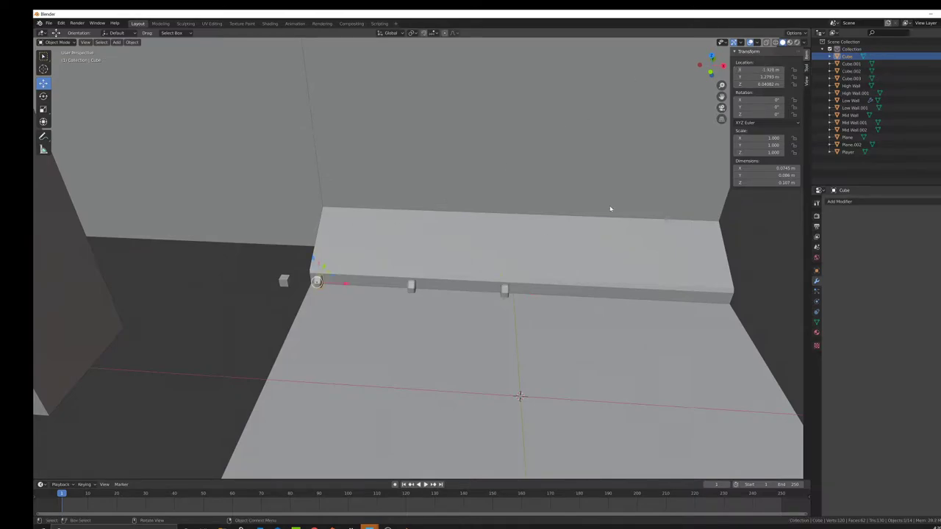
left_click(758, 69)
type("-1.9")
key("Return")
Join the three small blocks into Low Wall so its Mirror modifier repeats them on the other half
left_click(411, 286)
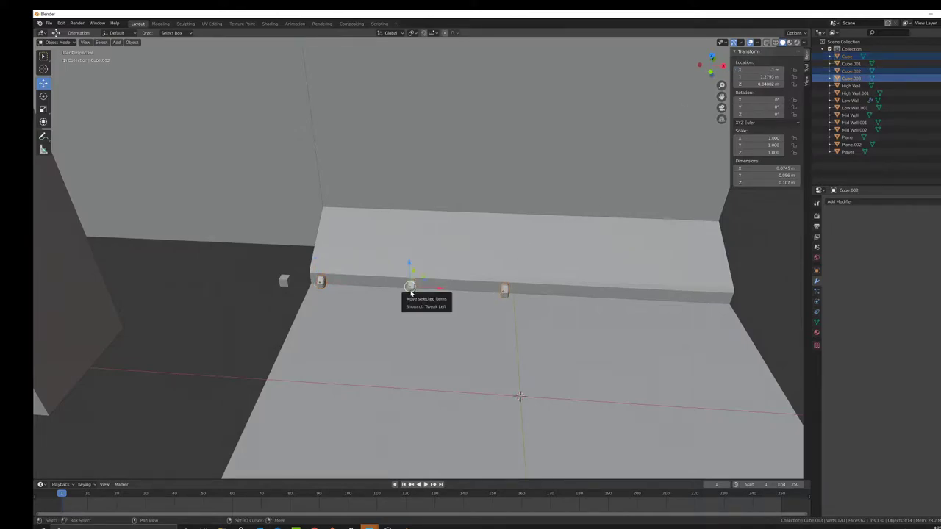
left_click(460, 277, "shift")
key("ctrl+j")
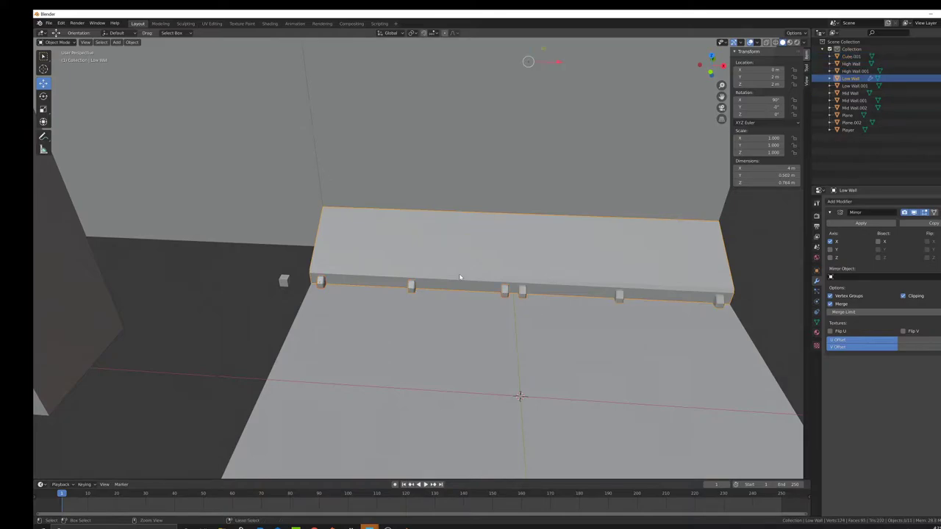
middle_click_drag(455, 279, 483, 262)
scroll(482, 258, "up", 5)
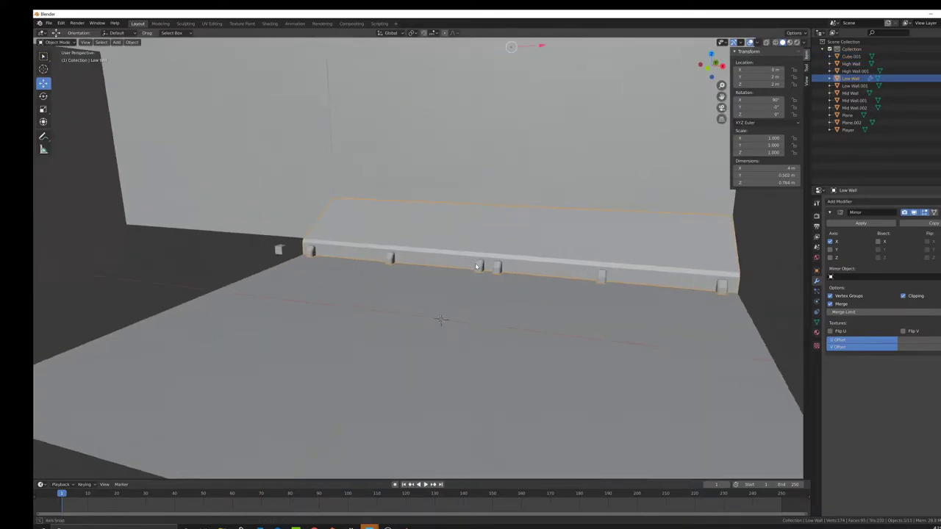
middle_click_drag(481, 227, 453, 249)
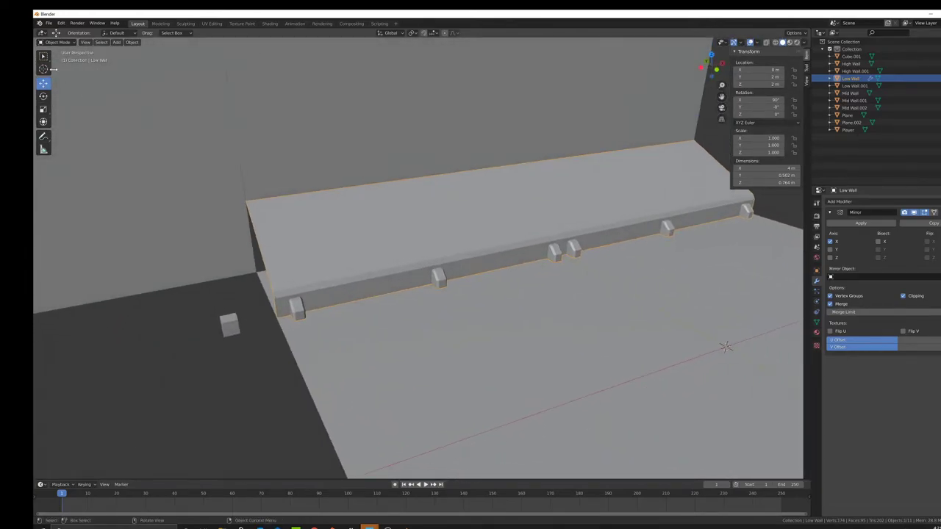
Place the 3D cursor on the outer side face of Low Wall's small block near the centre and add a cylinder there
left_click(44, 69)
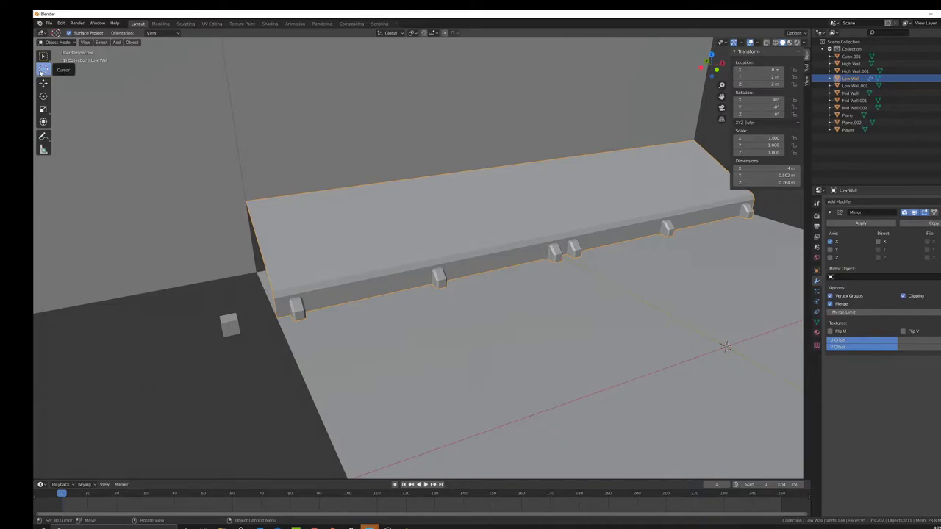
mouse_move(602, 281)
middle_mouse_down("shift")
mouse_move(565, 286)
mouse_move(706, 268)
mouse_move(610, 281)
middle_mouse_up("shift")
scroll(580, 263, "up", 4)
scroll(612, 233, "up", 2)
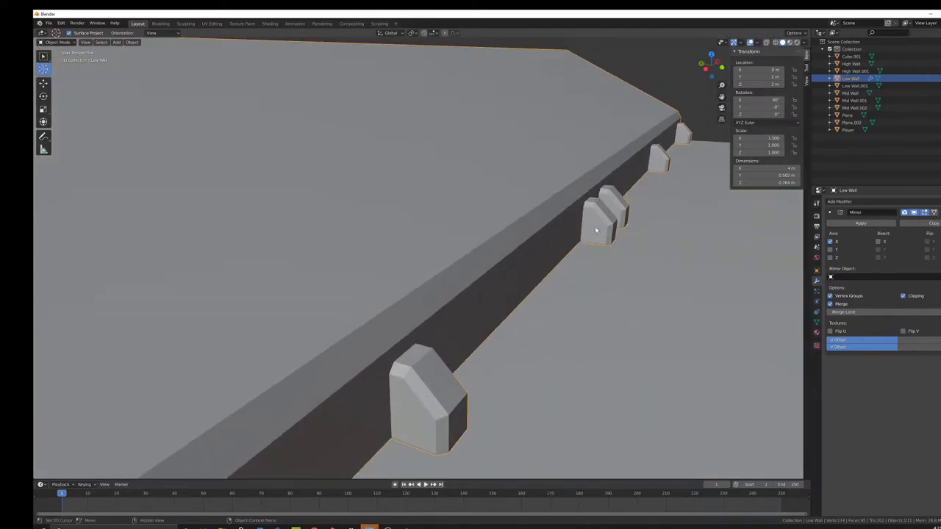
middle_click_drag(616, 236, 559, 255, "shift")
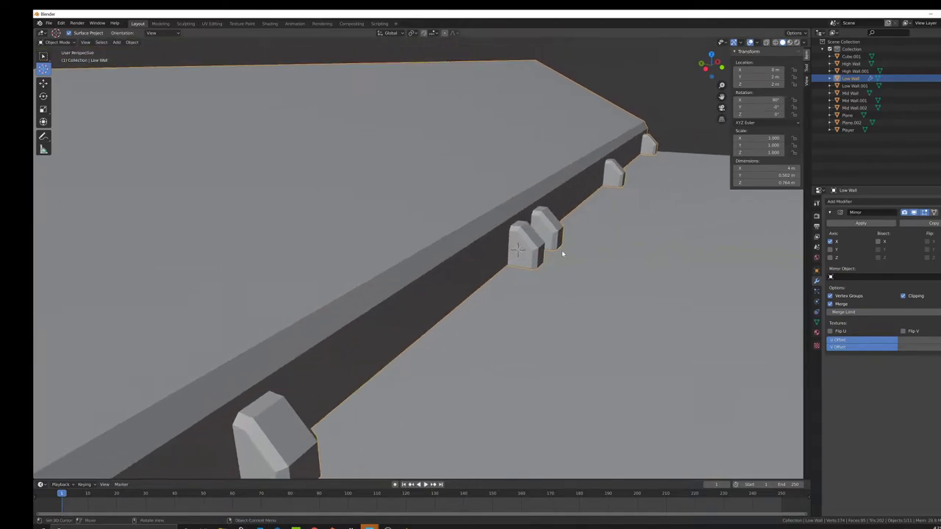
key("shift+a")
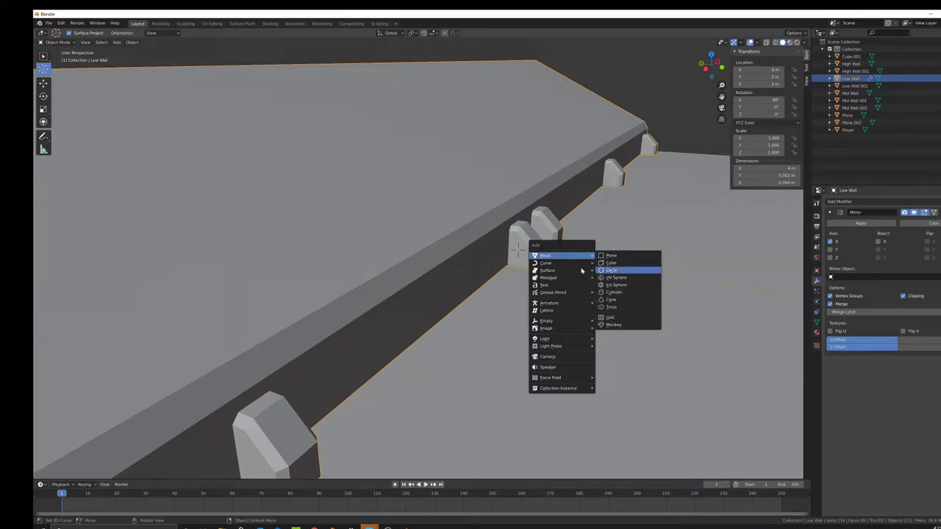
mouse_move(550, 257)
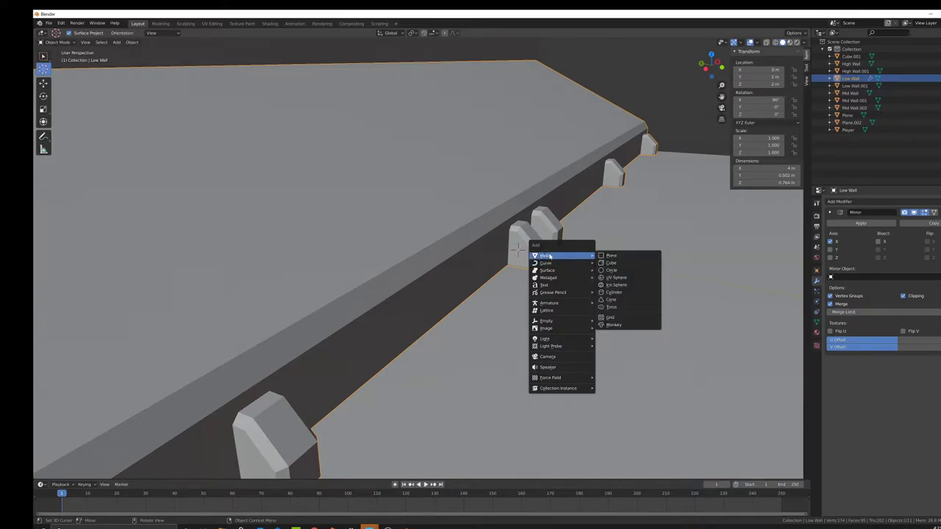
left_click(626, 293)
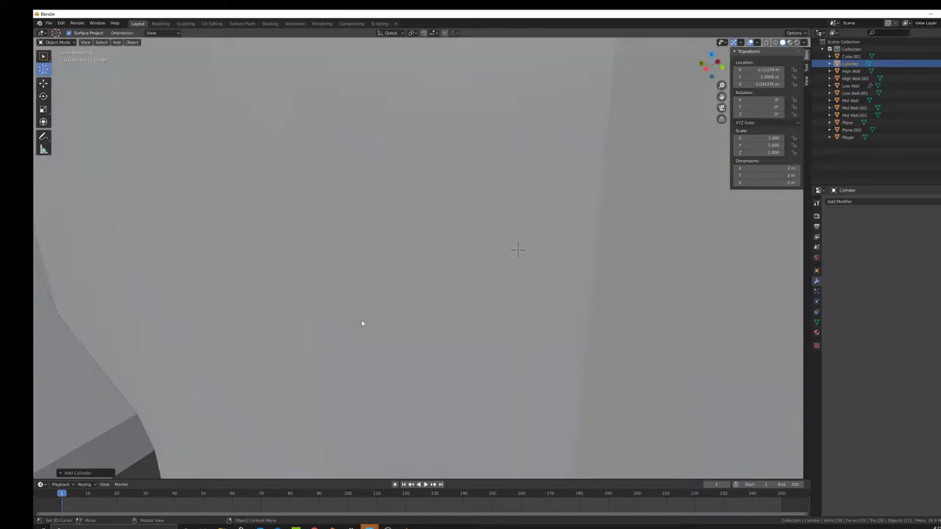
Set the new cylinder to 8 vertices and scale it down to about 0.04 m so it fits the small block's side
left_click(76, 473)
left_click(136, 384)
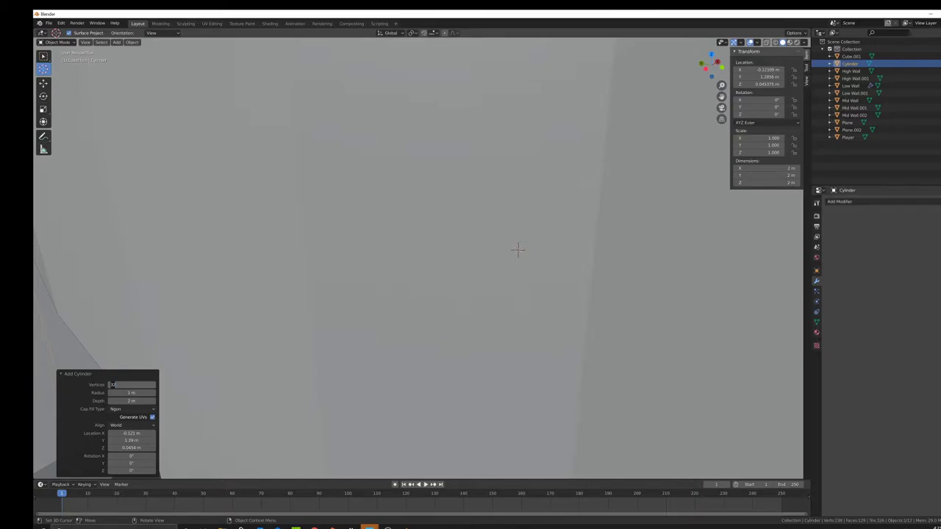
type("12")
key("Return")
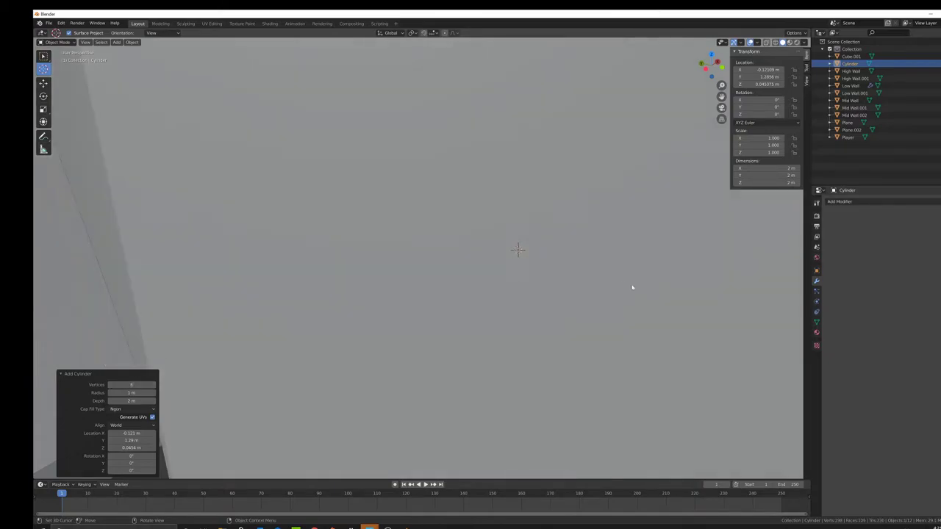
key("s")
left_click(537, 254)
key("s")
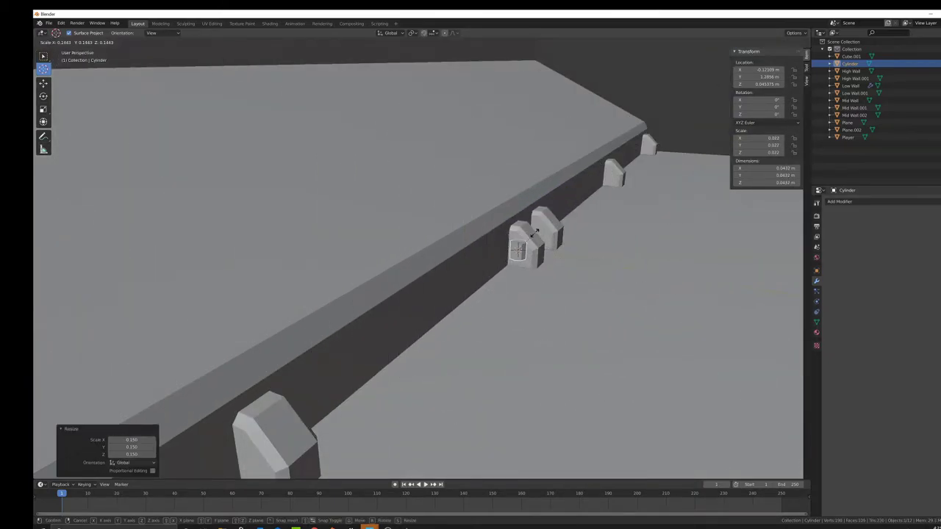
left_click(530, 233)
Rotate the small cylinder 90° about the Y axis and join it into Low Wall
type("ry")
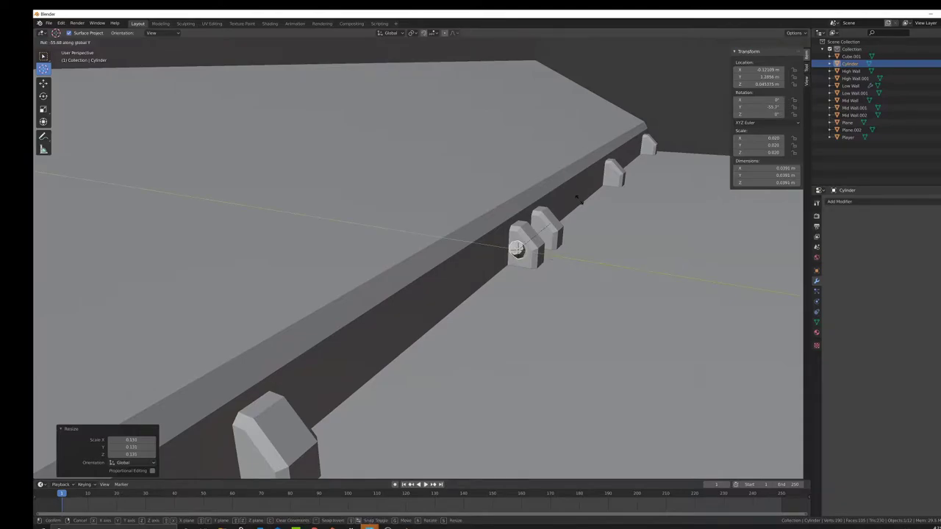
type("90")
key("Return")
middle_click_drag(600, 204, 502, 286)
left_click(507, 265)
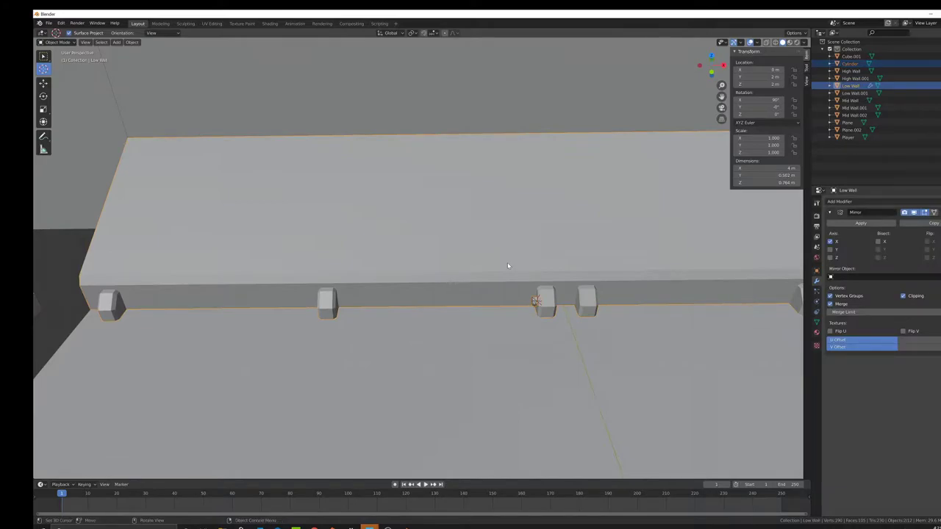
key("ctrl+j")
In Low Wall's mesh, stretch the cylinder into a rod by moving its outer end face along X to -2 m
key("Tab")
scroll(637, 306, "up", 4)
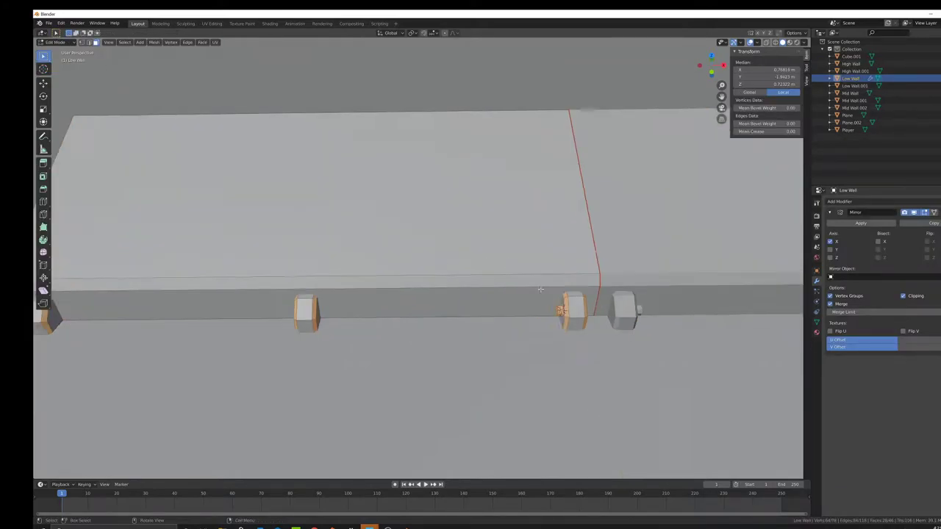
left_click(591, 322)
scroll(591, 322, "down", 3)
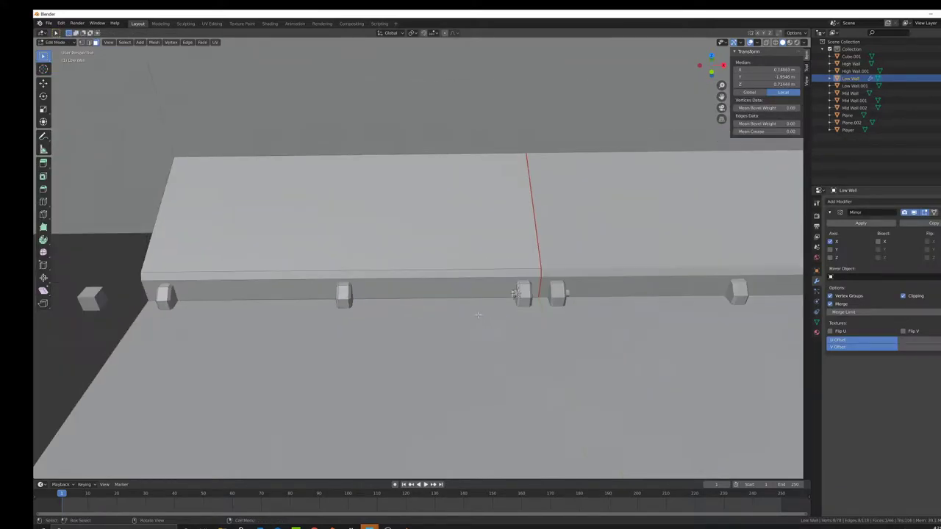
middle_click_drag(591, 322, 699, 321, "shift")
left_click(43, 83)
middle_click_drag(515, 243, 551, 229)
left_click_drag(585, 225, 331, 341)
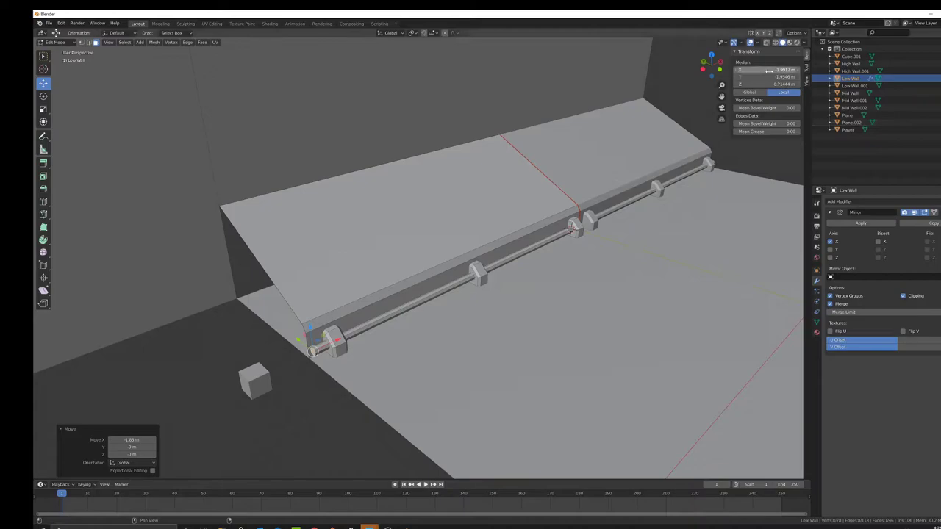
left_click(766, 69)
type("-2")
key("Return")
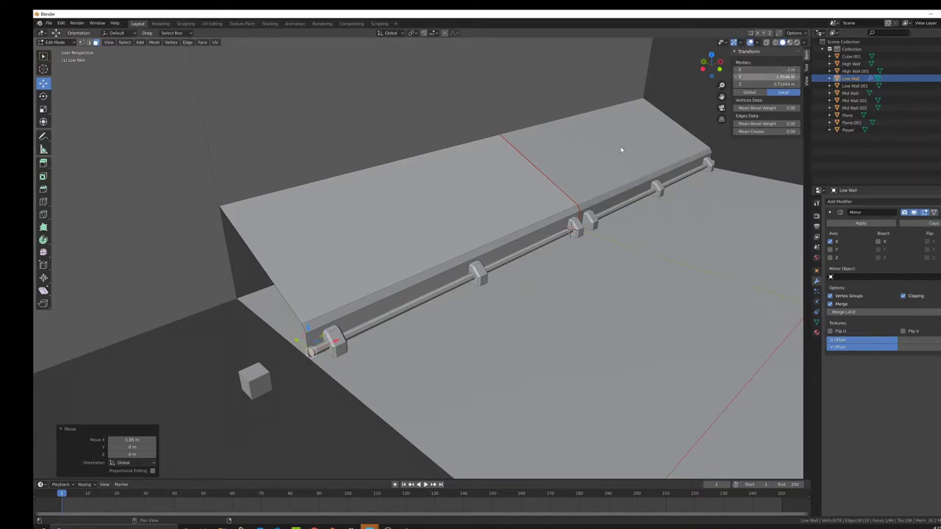
Delete the rod's end face at Low Wall's outer end
scroll(378, 311, "up", 2)
key("x")
left_click(391, 314)
Select the rod's inner end face inside the block near the centre and move it along X to the mirror centre at 0 m
middle_click_drag(625, 313, 525, 316)
middle_click_drag(702, 336, 547, 325, "shift")
scroll(548, 325, "up", 1)
middle_click_drag(479, 313, 444, 323)
key("alt+z")
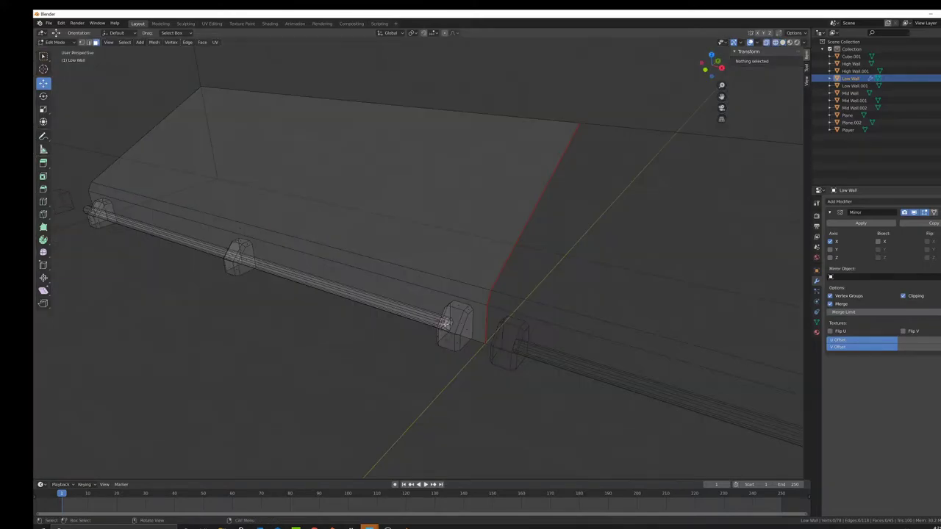
left_click(449, 322)
key("z")
left_click(444, 327)
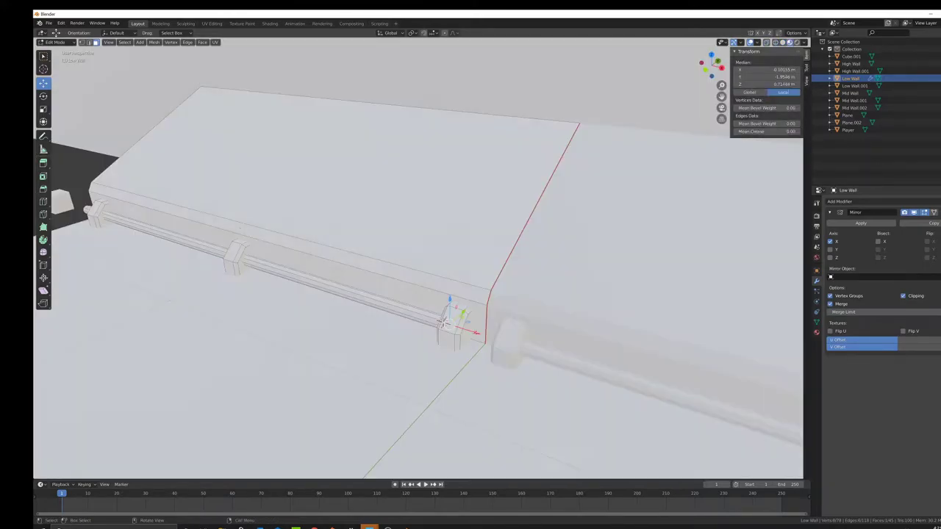
key("g")
key("x")
left_click(553, 344)
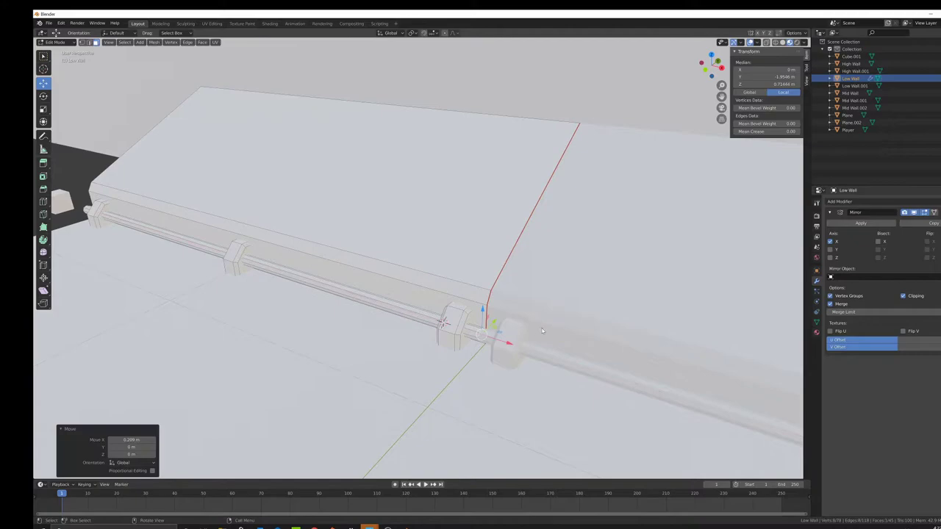
Delete the rod's end face at the mirror centre, then return to Solid shading and Object Mode
key("x")
left_click(542, 329)
key("z")
left_click(528, 371)
key("z")
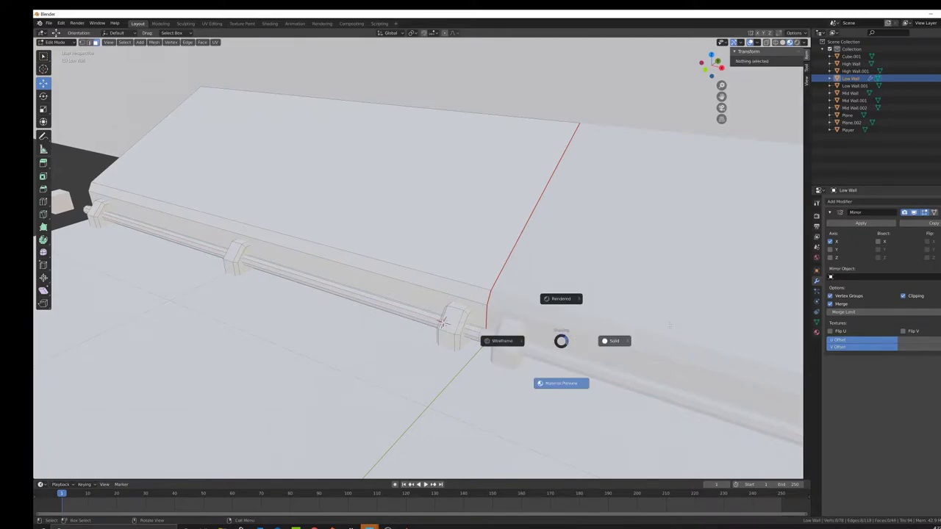
left_click(611, 341)
scroll(472, 240, "down", 2)
key("Tab")
scroll(471, 239, "down", 4)
middle_click_drag(475, 235, 467, 285, "shift")
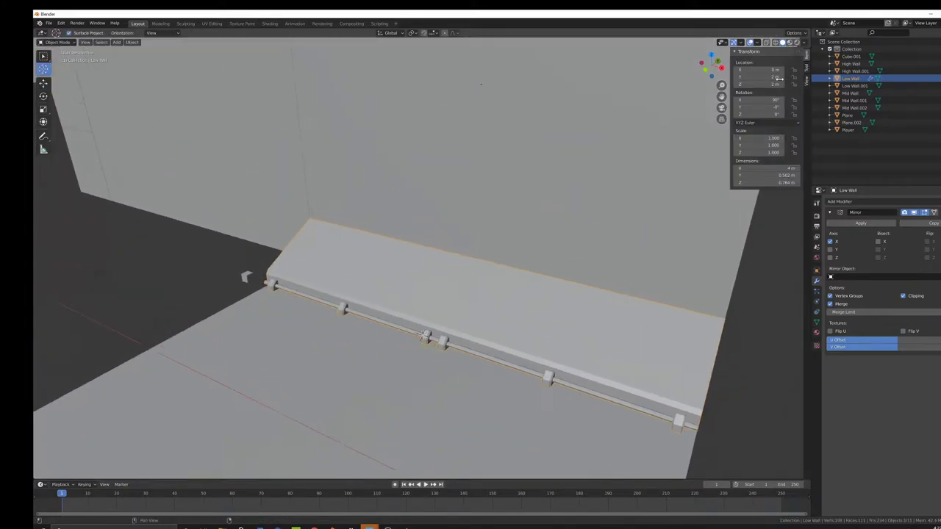
Switch the viewport's solid lighting to MatCap and choose the red matcap
left_click(806, 43)
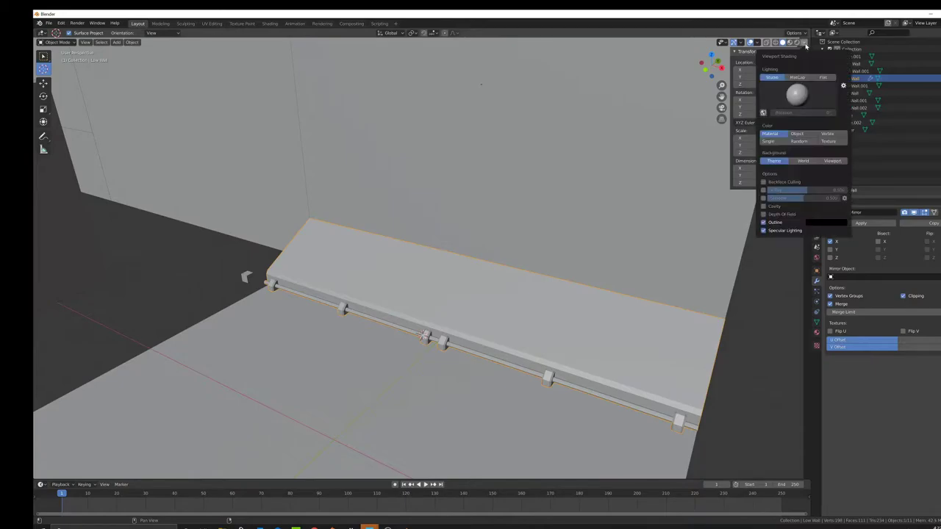
left_click(797, 93)
left_click(798, 77)
left_click(798, 94)
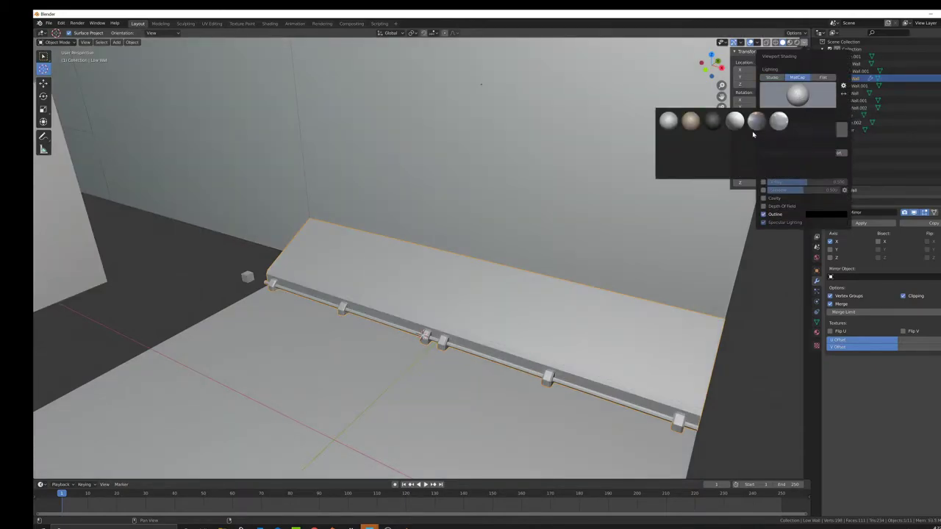
left_click(691, 145)
Examine the detailed Low Wall against the taller wall pieces, the floor and the player block under the new shading
middle_click_drag(490, 269, 606, 286)
scroll(567, 275, "down", 3)
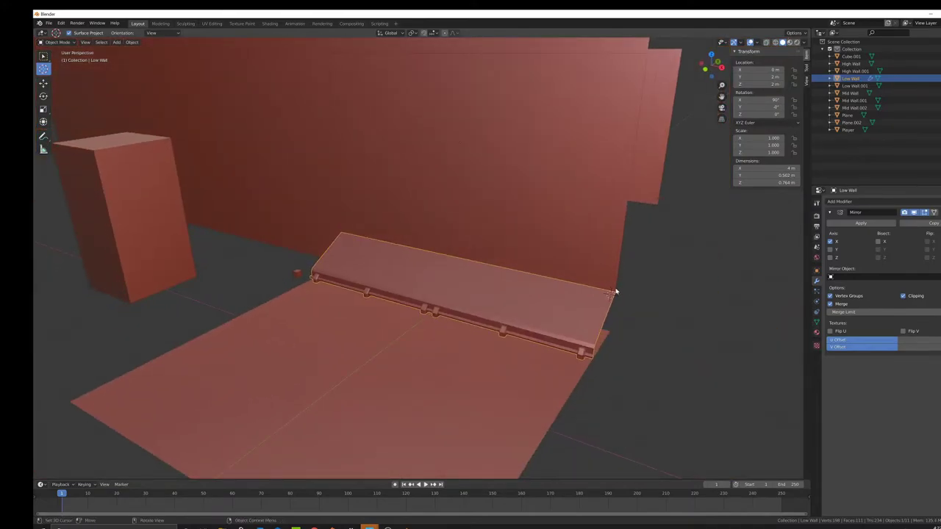
scroll(551, 317, "down", 6)
scroll(430, 305, "up", 5)
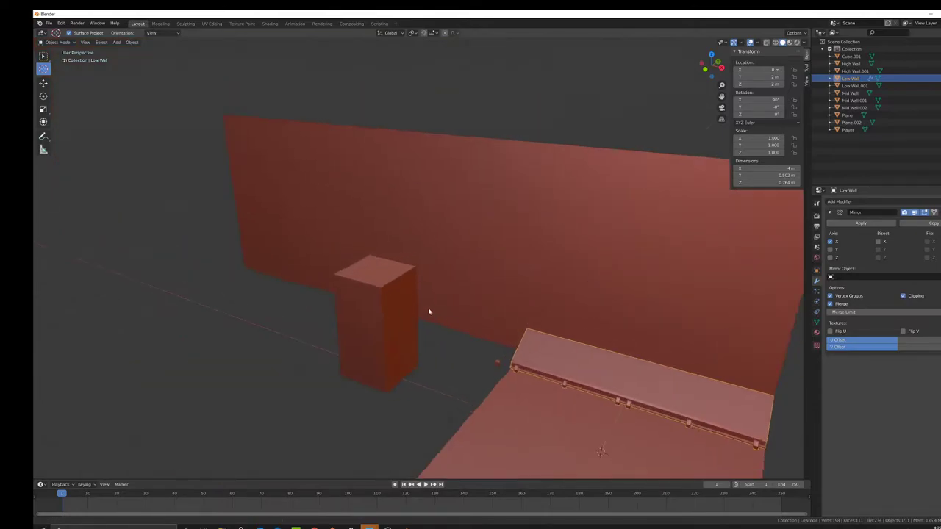
scroll(441, 323, "down", 4)
scroll(537, 373, "up", 5)
scroll(537, 375, "up", 1)
middle_click_drag(538, 415, 406, 356, "shift")
scroll(331, 276, "up", 1)
scroll(401, 259, "up", 2)
middle_click_drag(400, 259, 507, 271)
scroll(454, 271, "up", 5)
scroll(433, 270, "down", 3)
Duplicate Low Wall, move the copy along negative X past the player block, and reselect the original Low Wall
key("shift+d")
right_click(512, 270)
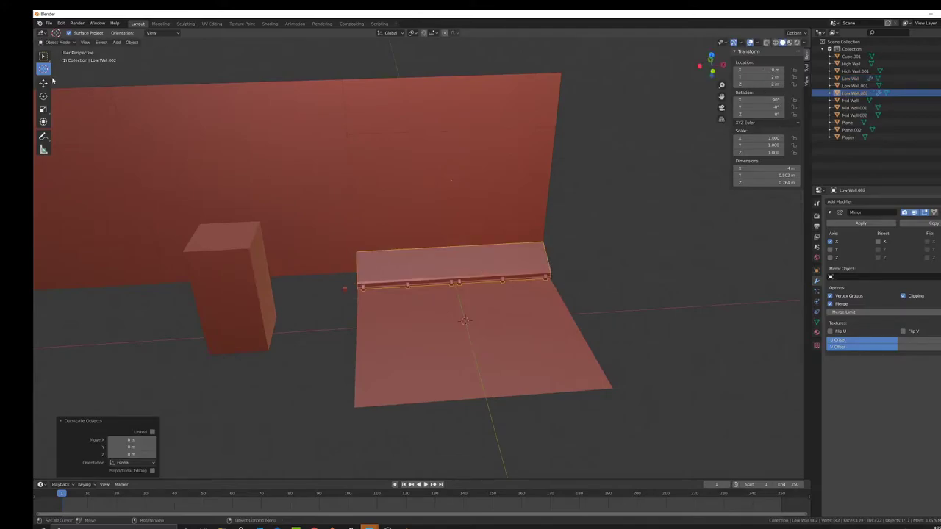
left_click(43, 84)
middle_click_drag(419, 247, 445, 243)
left_click_drag(475, 197, 136, 208)
middle_click_drag(479, 267, 453, 257)
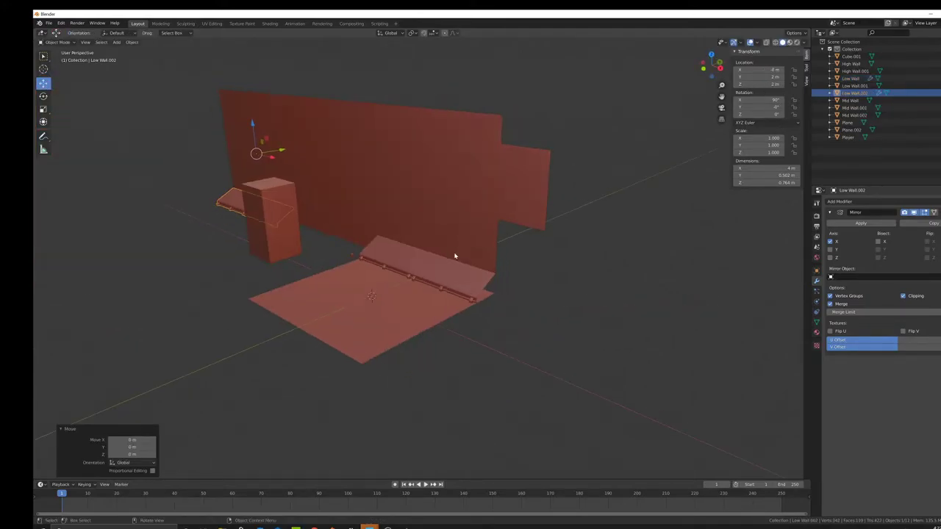
scroll(448, 262, "up", 3)
left_click(443, 267)
Save the scene as Environment Creation.blend in the Environment folder of FPS Project Assets
left_click(49, 24)
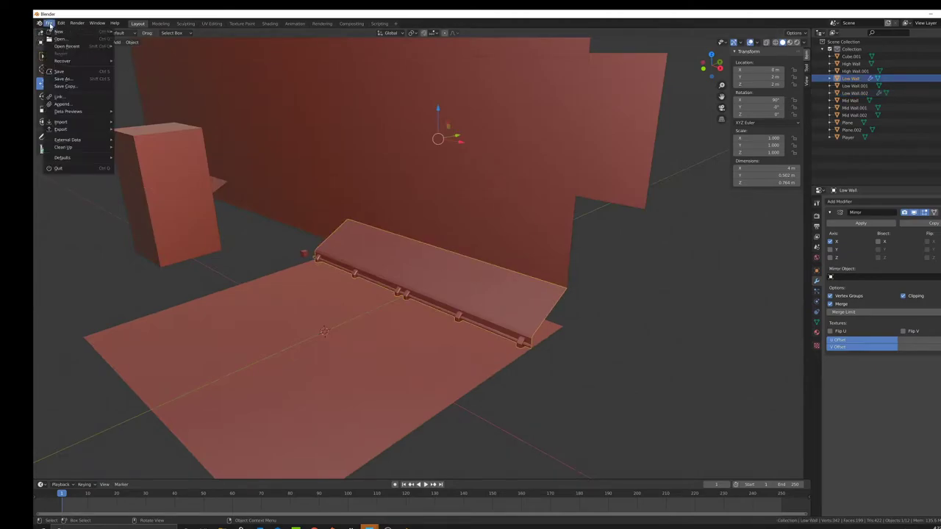
left_click(64, 79)
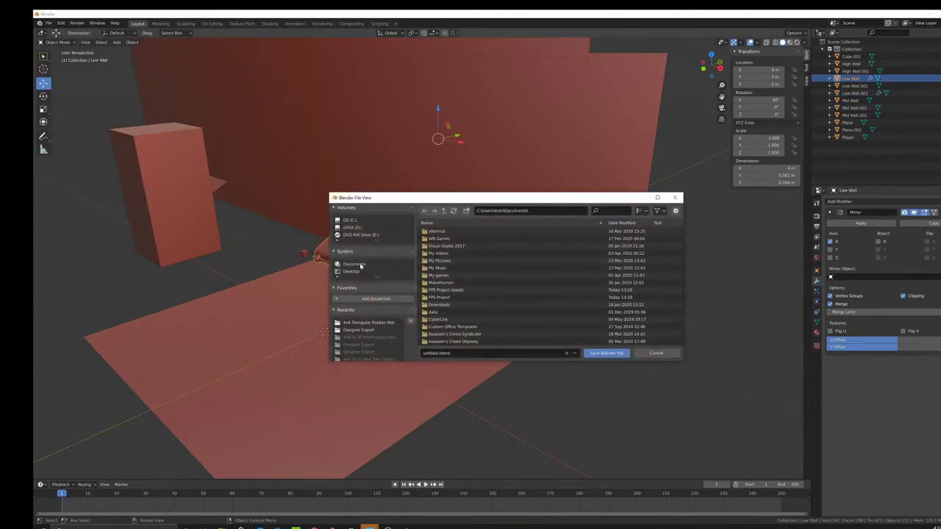
scroll(478, 293, "down", 3)
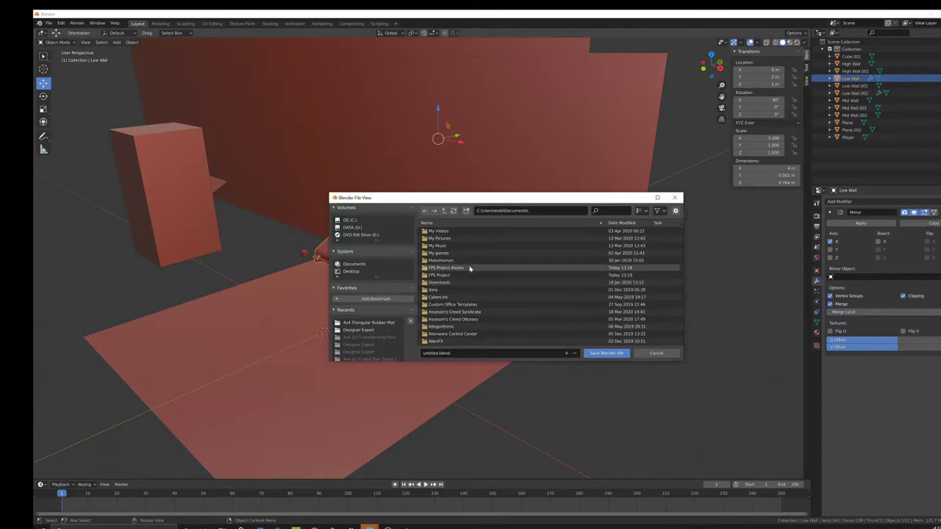
double_click(470, 269)
double_click(450, 232)
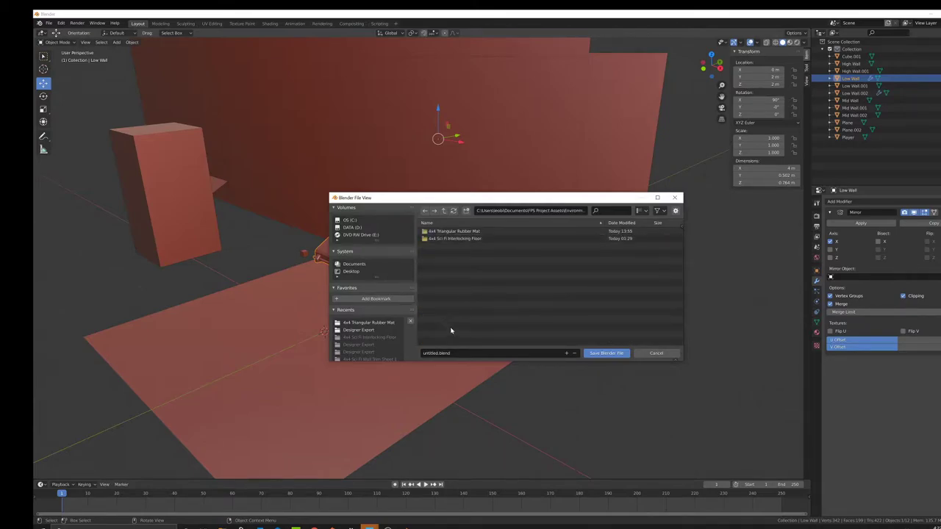
left_click(450, 353)
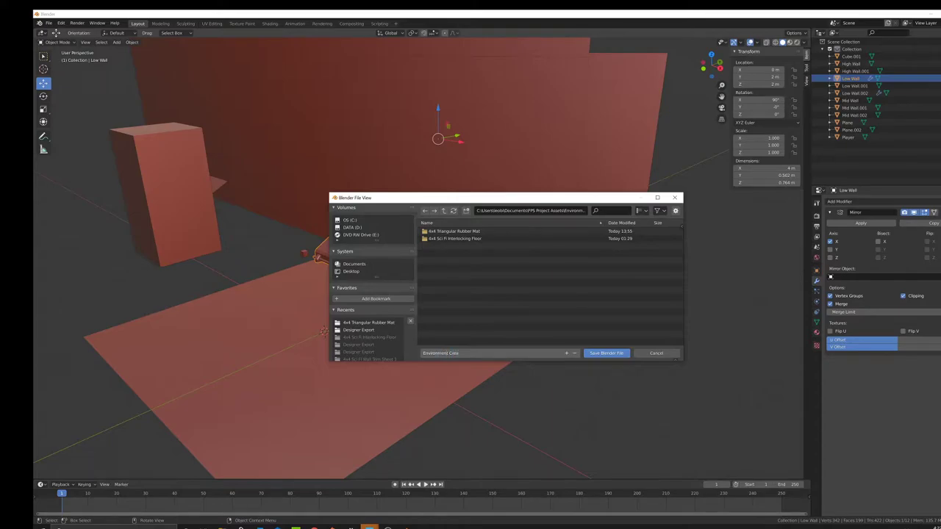
key("Return")
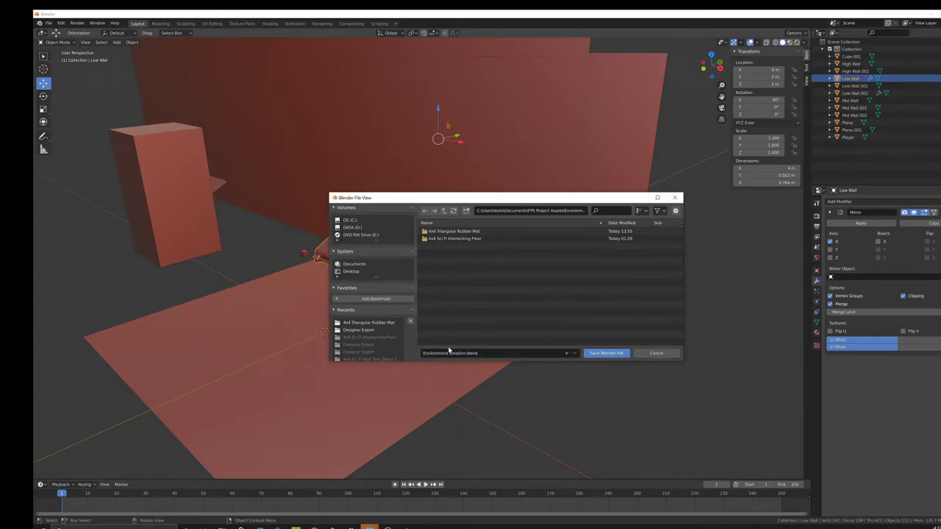
left_click(609, 354)
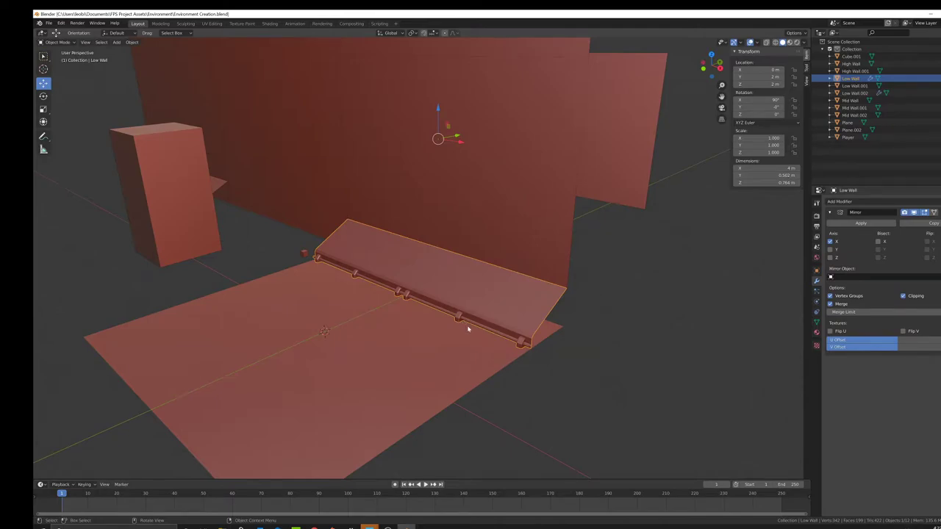
Examine Low Wall's sloped face, blocks and rod from the front and from its end
middle_click_drag(467, 329, 490, 331)
scroll(487, 240, "down", 1)
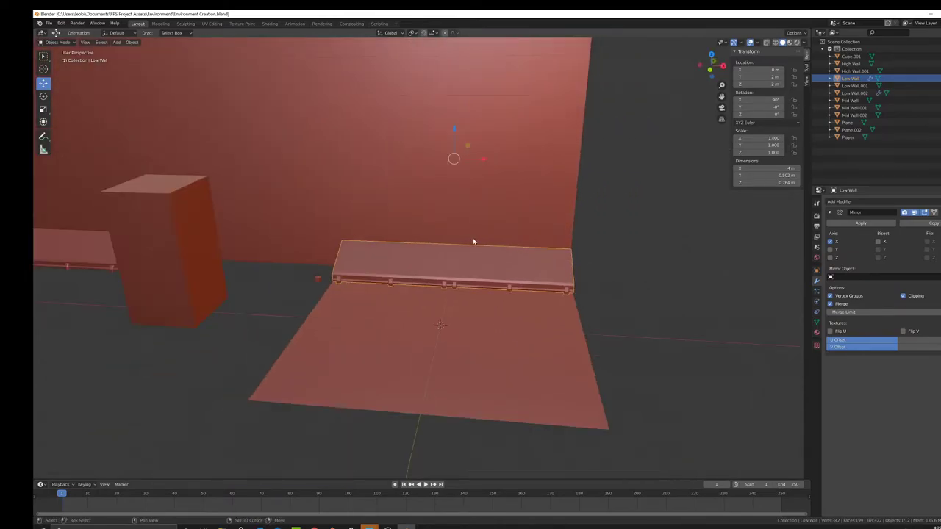
middle_click_drag(473, 239, 436, 262, "shift")
scroll(441, 270, "up", 4)
middle_click_drag(472, 286, 450, 293)
middle_click_drag(550, 322, 530, 320)
scroll(397, 292, "down", 3)
middle_click_drag(465, 291, 417, 287)
scroll(416, 288, "up", 2)
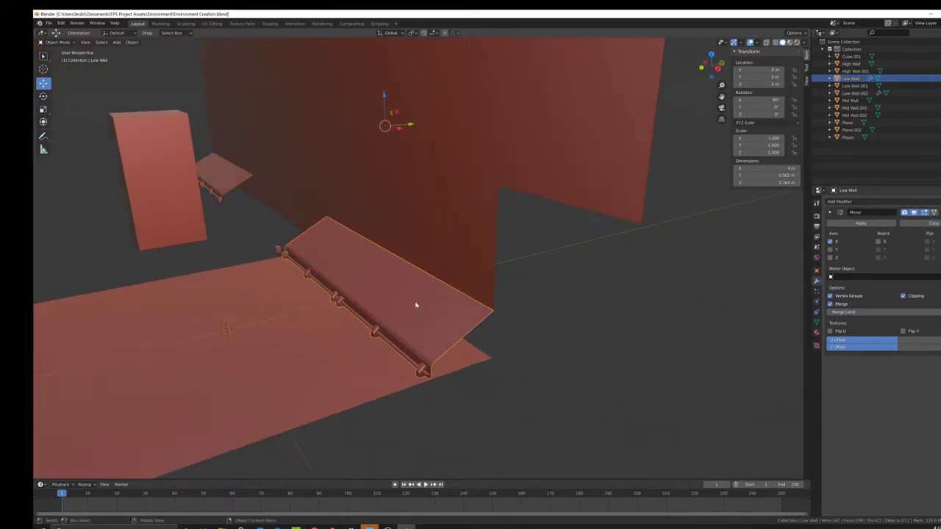
Enable Auto Smooth in Low Wall's normals and add a Weighted Normal modifier with Face Influence enabled
left_click(817, 322)
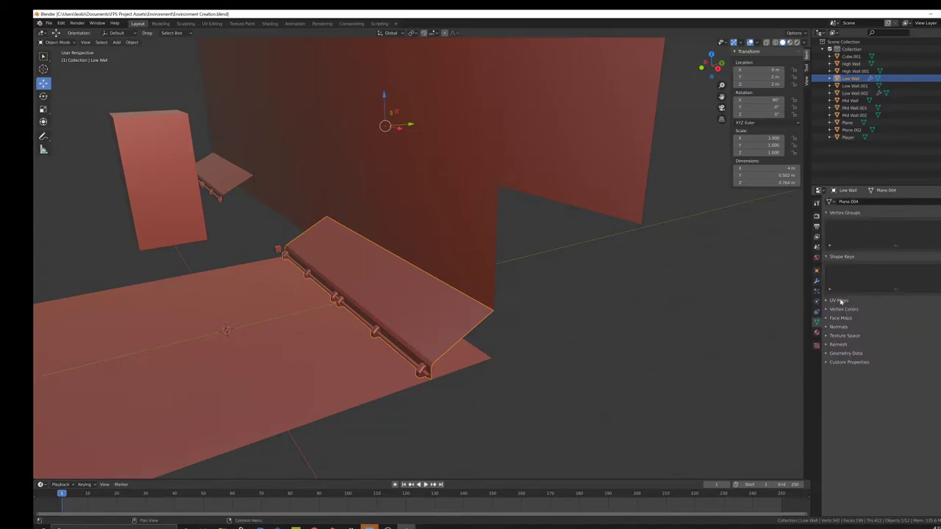
left_click(840, 326)
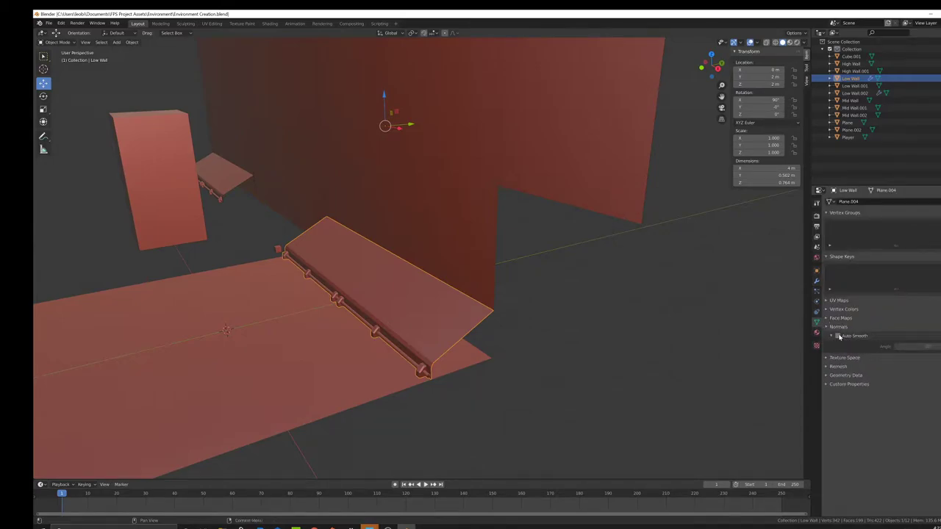
left_click(839, 335)
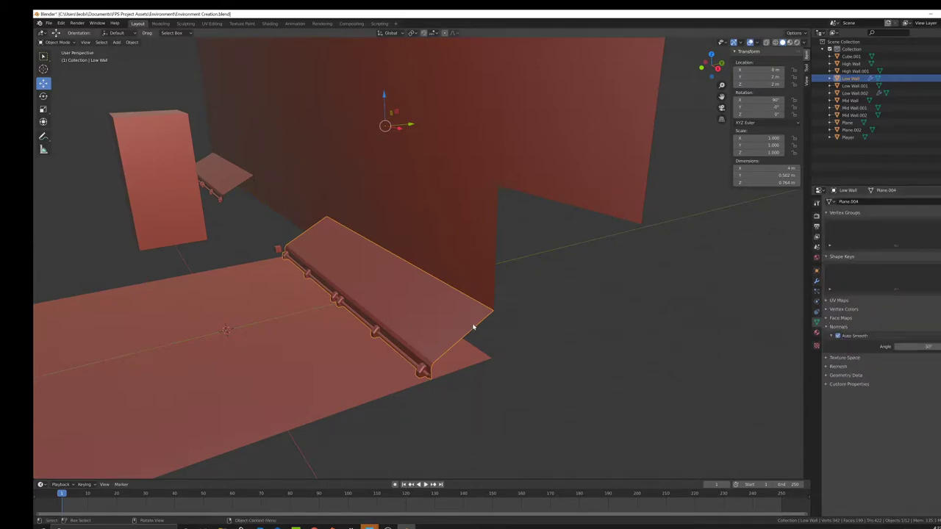
left_click(816, 283)
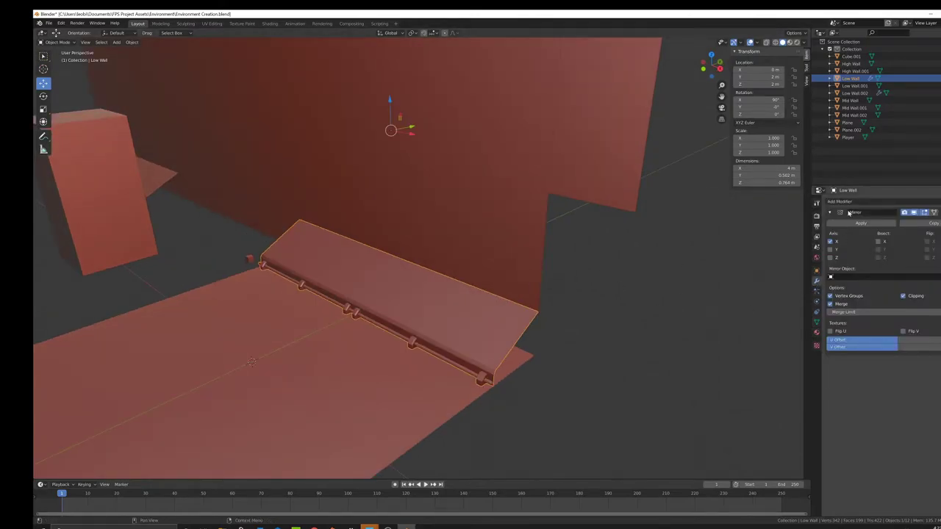
left_click(849, 202)
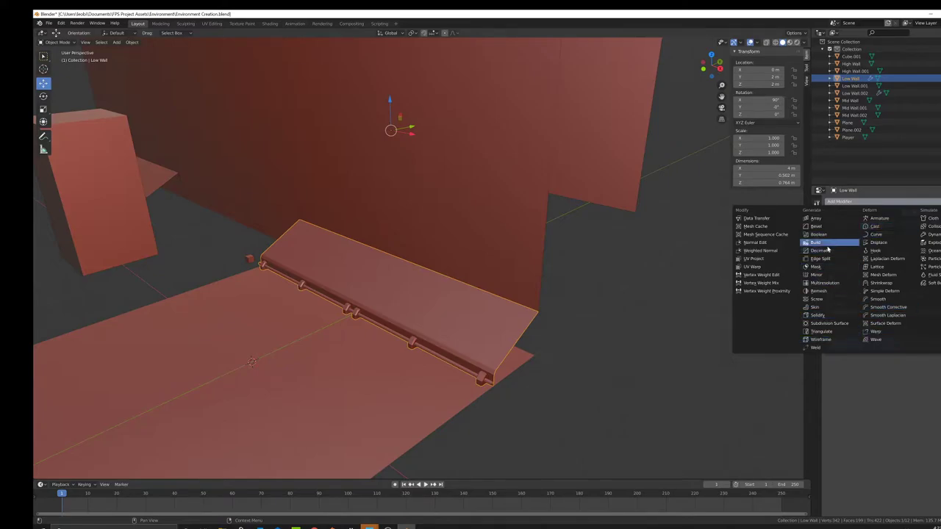
left_click(782, 254)
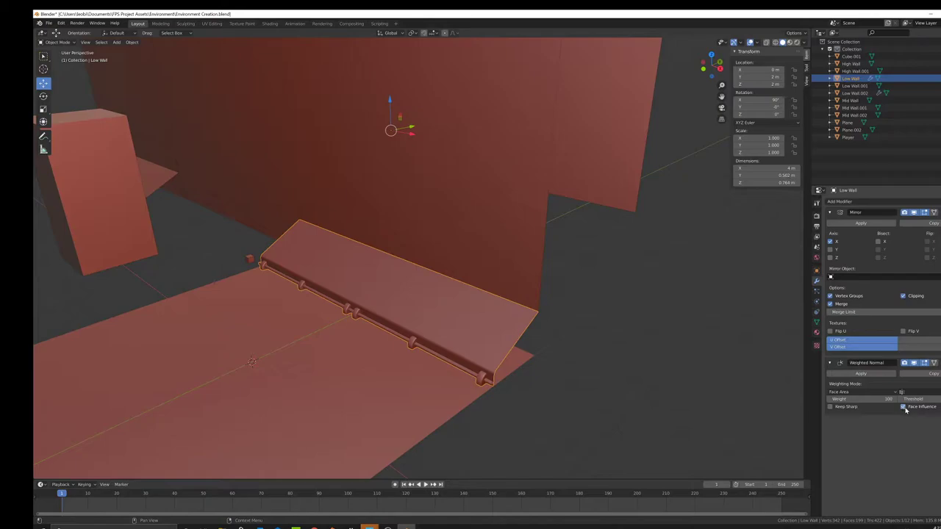
Save the updated Environment Creation.blend scene
middle_click_drag(518, 364, 340, 253)
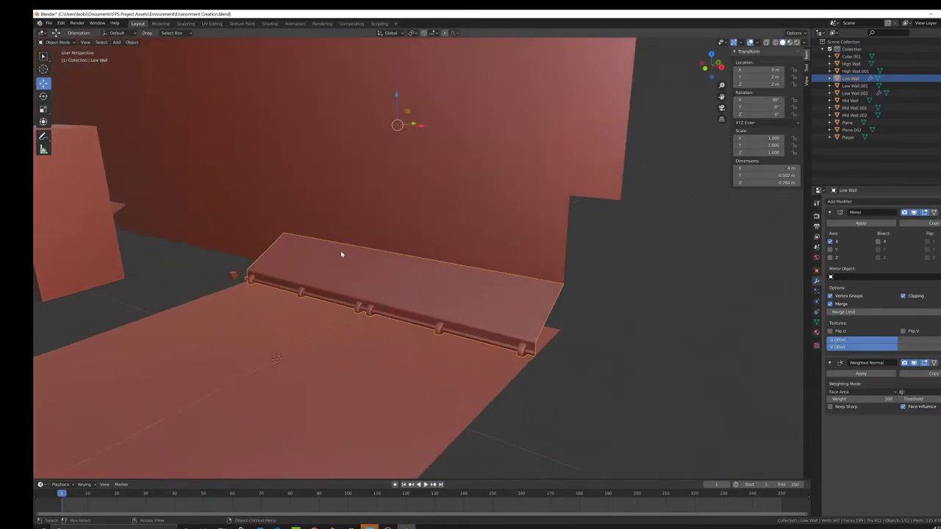
middle_click_drag(425, 268, 452, 266)
left_click(61, 23)
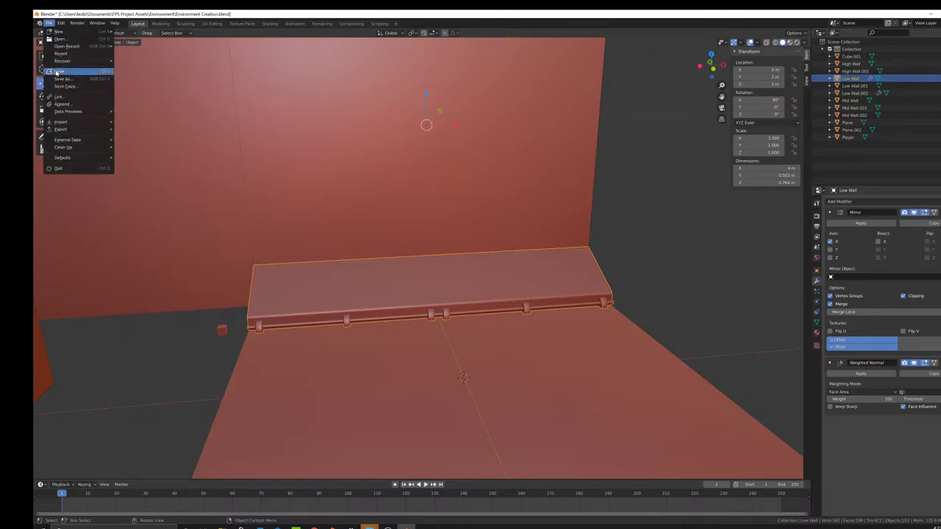
Select the three whole blocks on Low Wall's editable half and scale them to 0.6 along Z
middle_click_drag(391, 317, 508, 314)
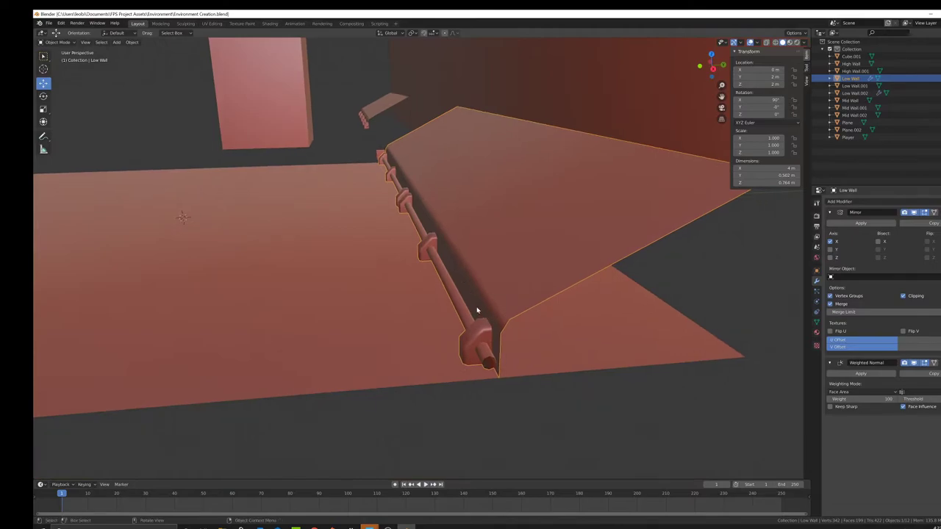
key("Tab")
key("Tab")
middle_click_drag(484, 339, 504, 274)
key("Tab")
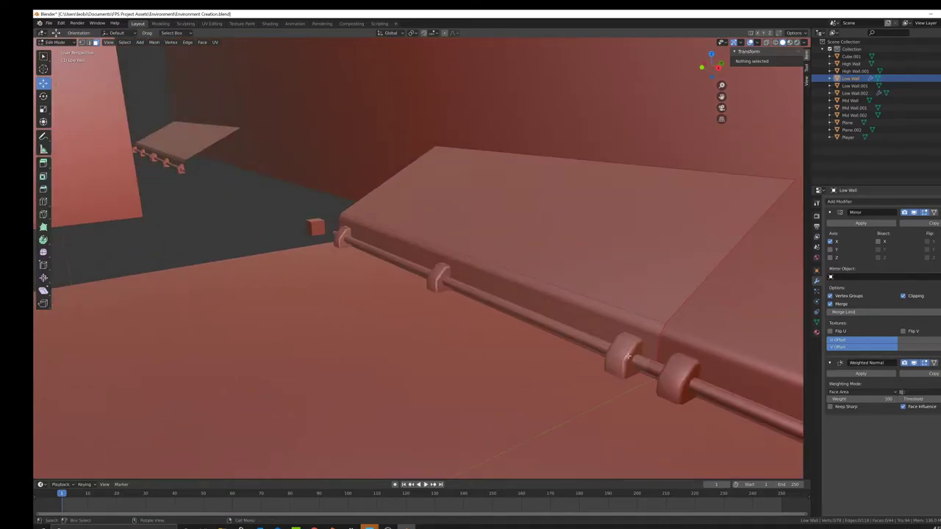
left_click(628, 357)
left_click(436, 272)
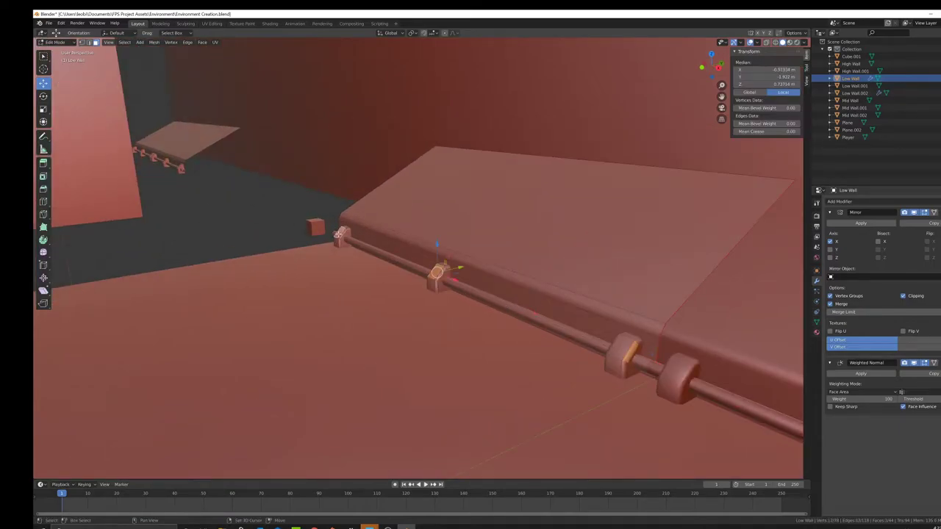
key("ctrl+l")
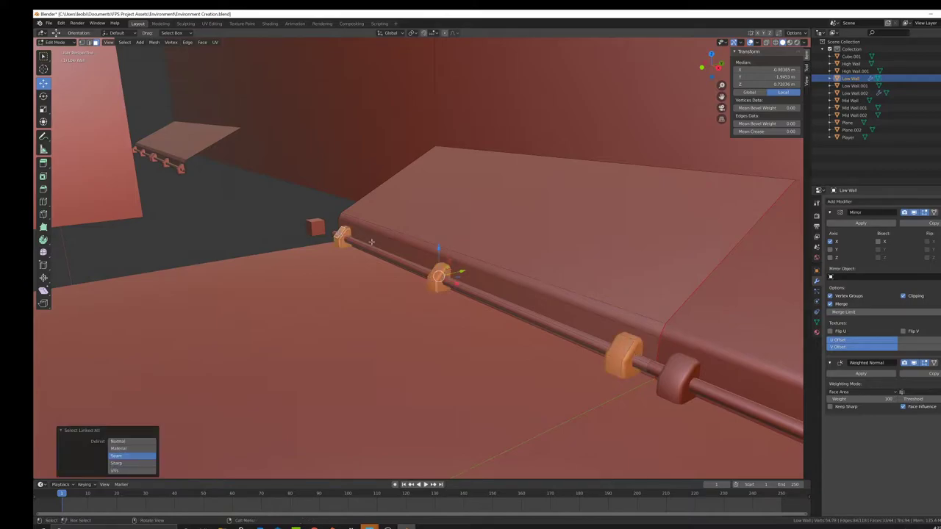
key("s")
key("z")
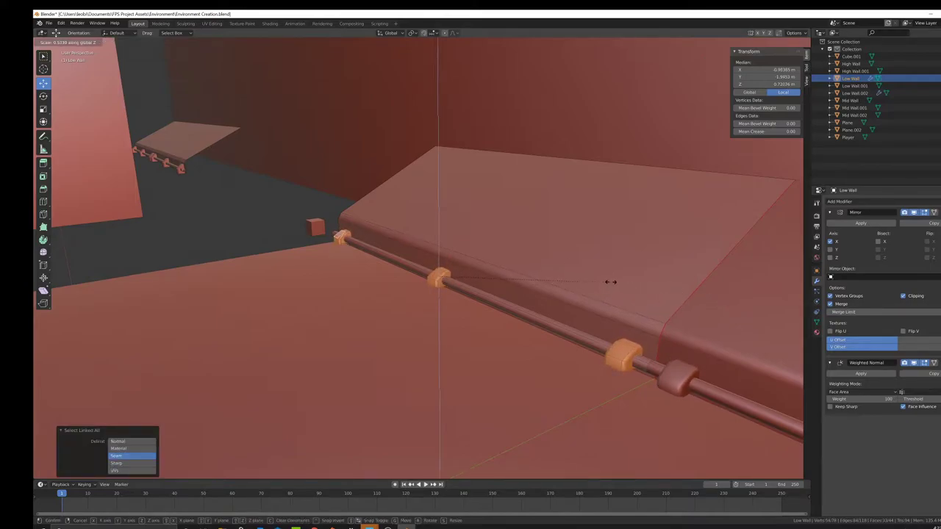
left_click(615, 282)
Lower the three selected blocks slightly along Z
key("g")
key("z")
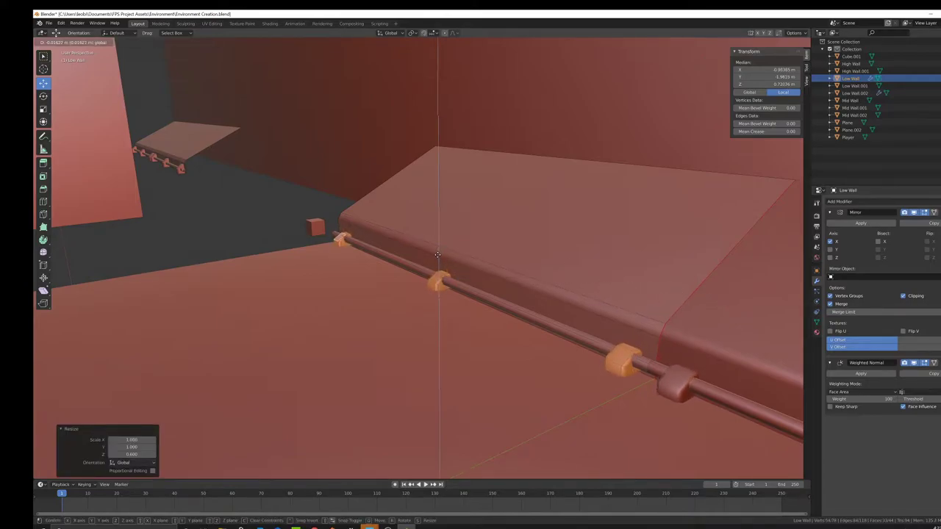
left_click(436, 255)
Select the whole rod and lower it slightly along Z so it runs through the flattened blocks, and return to Object Mode
left_click(549, 327)
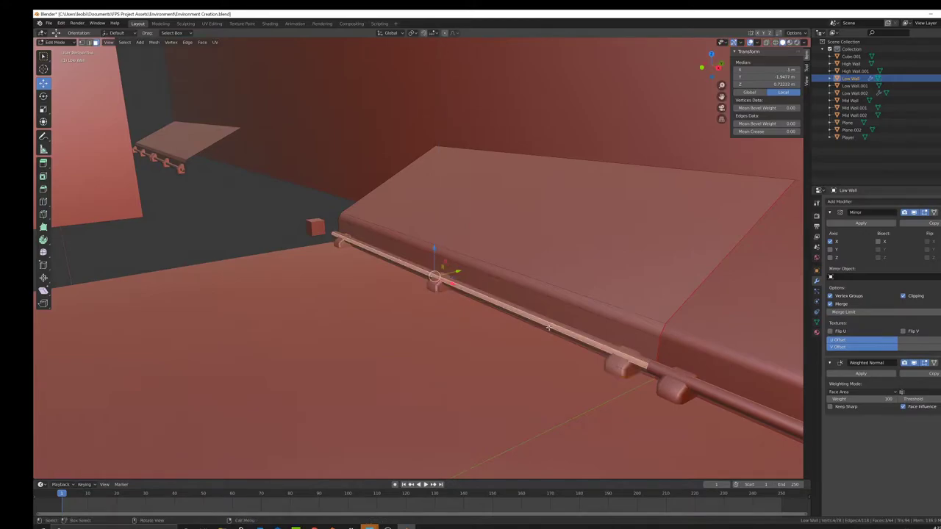
key("ctrl+l")
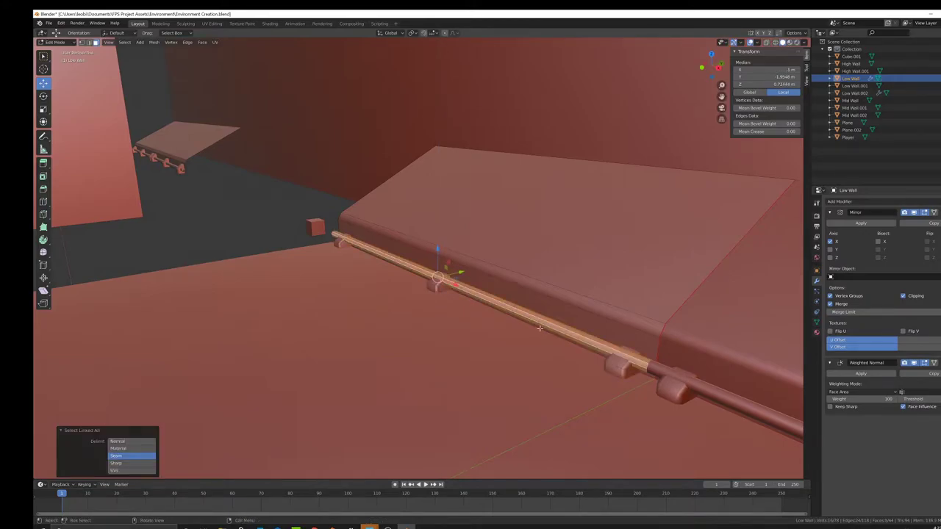
key("g")
key("z")
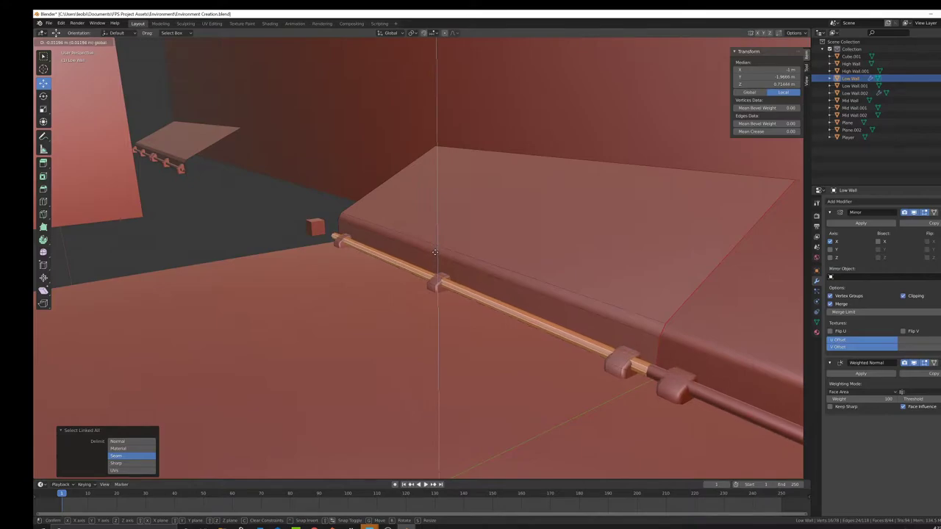
left_click(434, 254)
middle_click_drag(435, 255, 528, 291)
key("Tab")
Examine Low Wall's lowered rod, flattened blocks and smooth shading from the end and the front
scroll(561, 297, "down", 4)
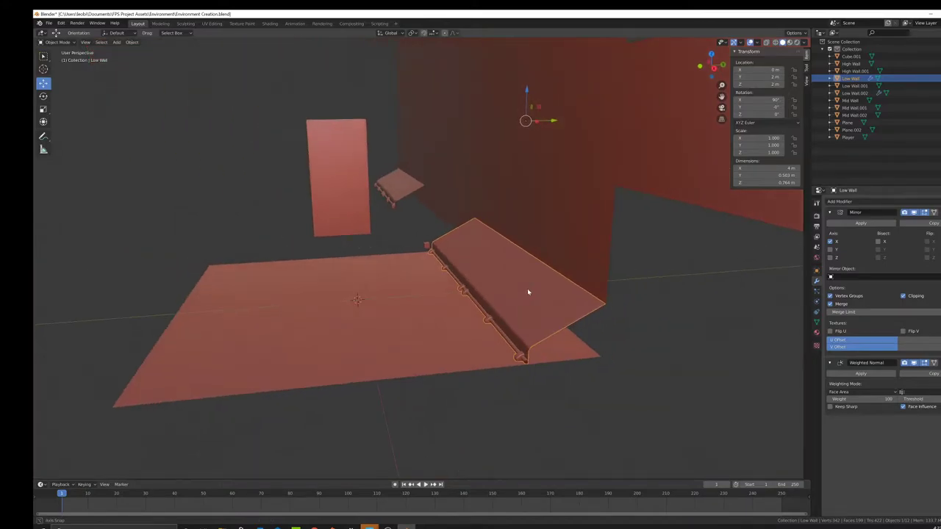
middle_click_drag(444, 284, 502, 290)
middle_click_drag(371, 195, 290, 185)
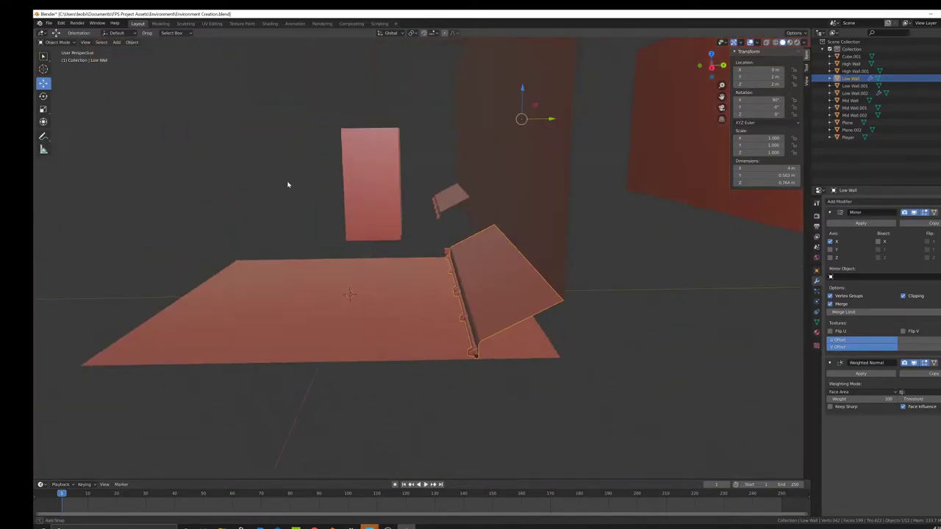
middle_click_drag(462, 219, 505, 267)
scroll(497, 297, "up", 6)
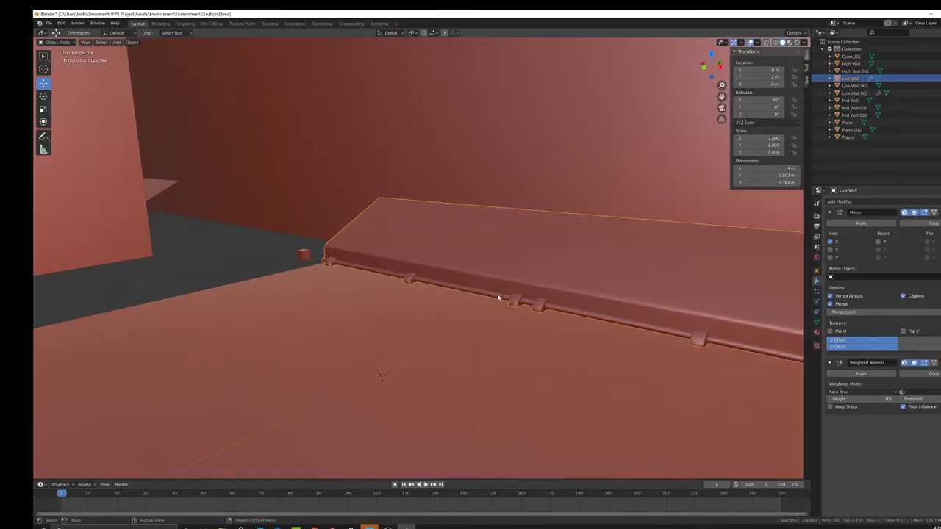
middle_click_drag(474, 309, 513, 314)
middle_click_drag(269, 308, 469, 303, "shift")
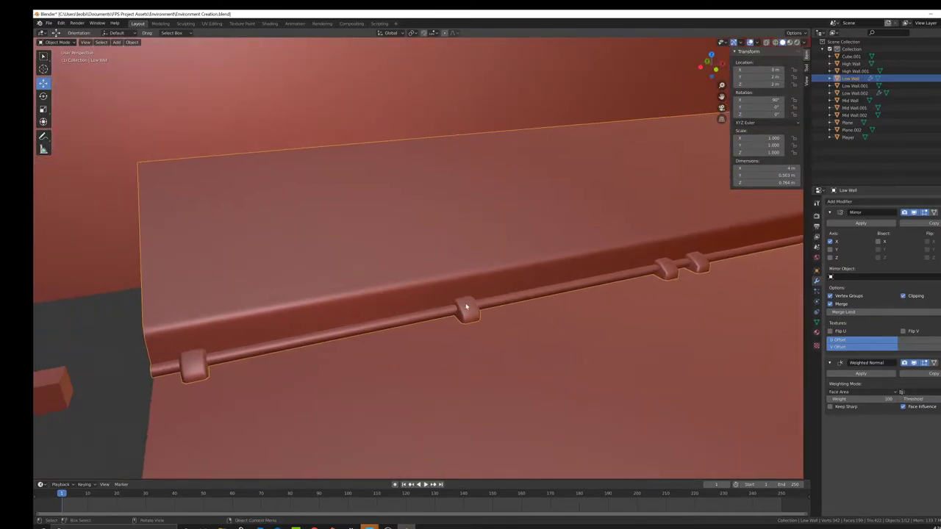
Add one lengthwise loop cut to Low Wall's sloped face and slide it by about 0.69 toward the front edge
key("Tab")
scroll(485, 300, "down", 3)
middle_click_drag(533, 308, 383, 277)
scroll(390, 263, "up", 2)
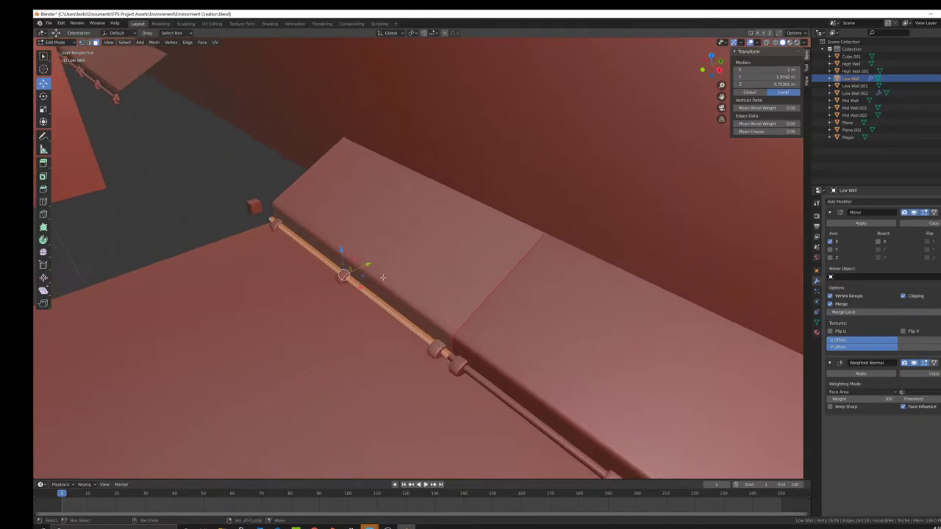
left_click(43, 201)
left_click(522, 291)
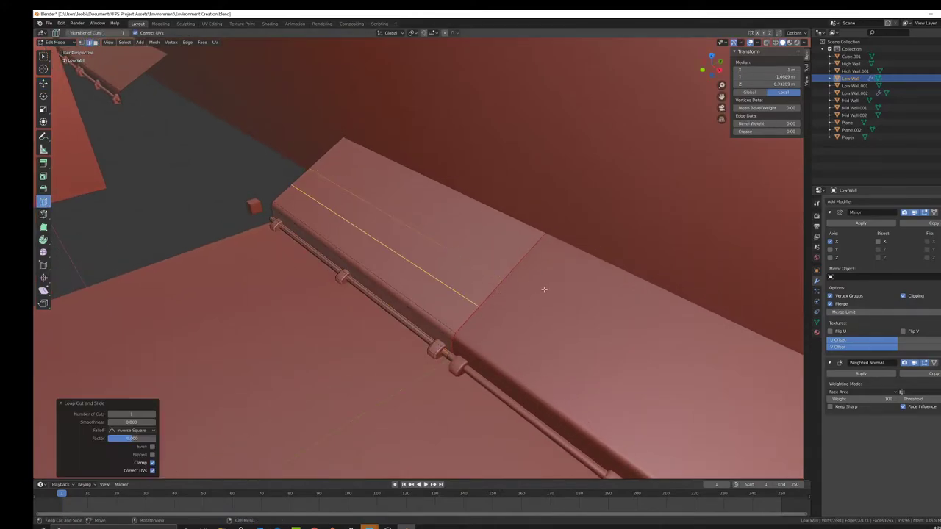
right_click(641, 257)
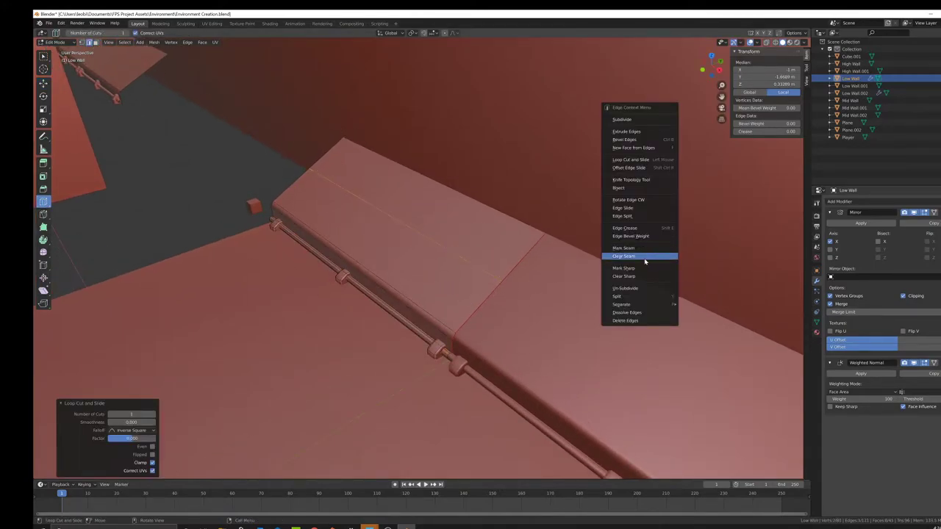
left_click(634, 208)
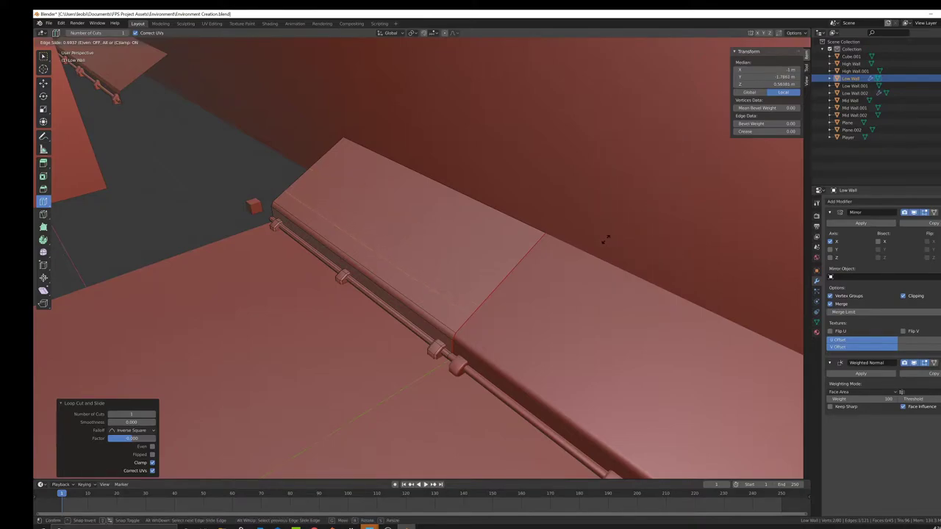
left_click(604, 239)
Extrude the narrow front strip of the sloped face outward along its normal twice, by about 0.004 m and 0.006 m
left_click(41, 56)
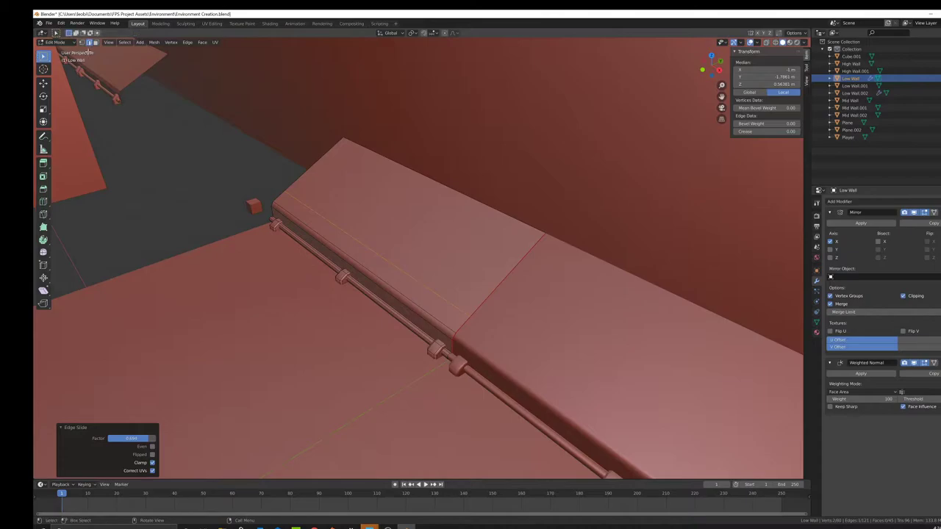
left_click(97, 43)
left_click(375, 265)
middle_click_drag(375, 264, 439, 312)
key("e")
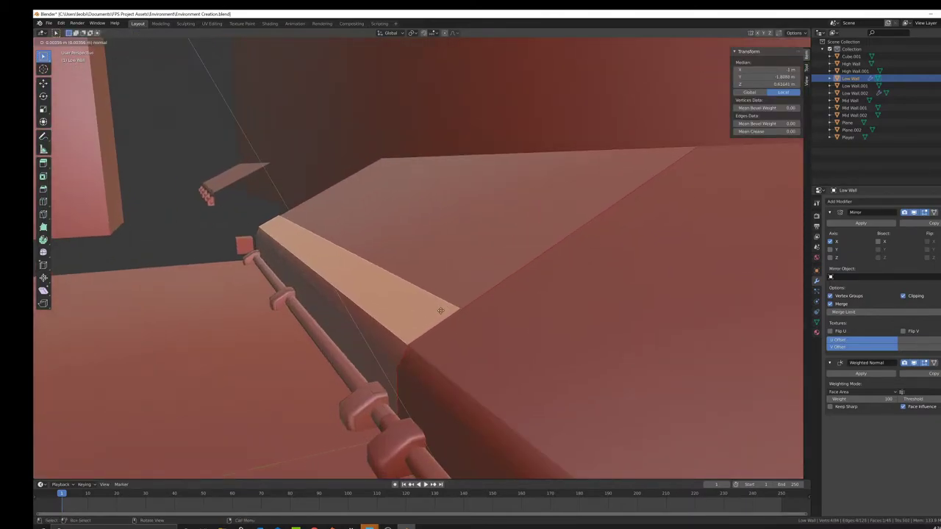
left_click(442, 310)
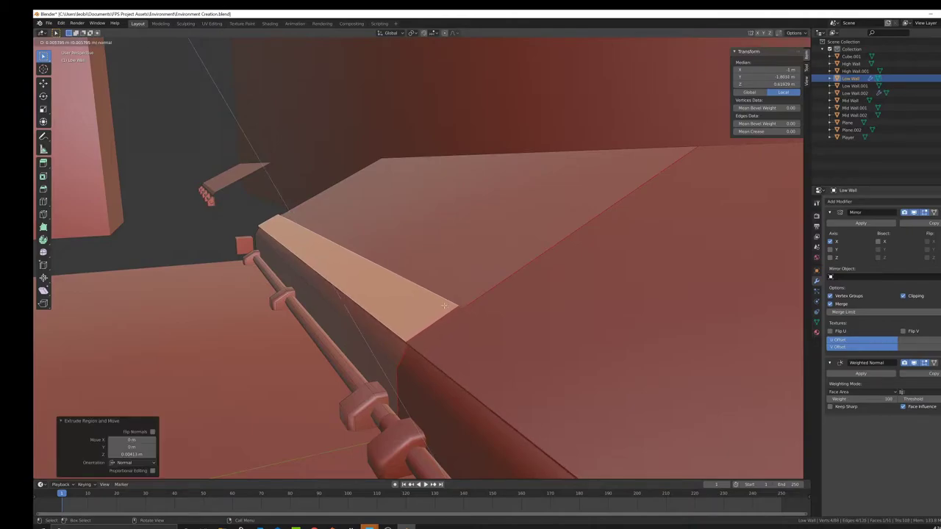
key("s")
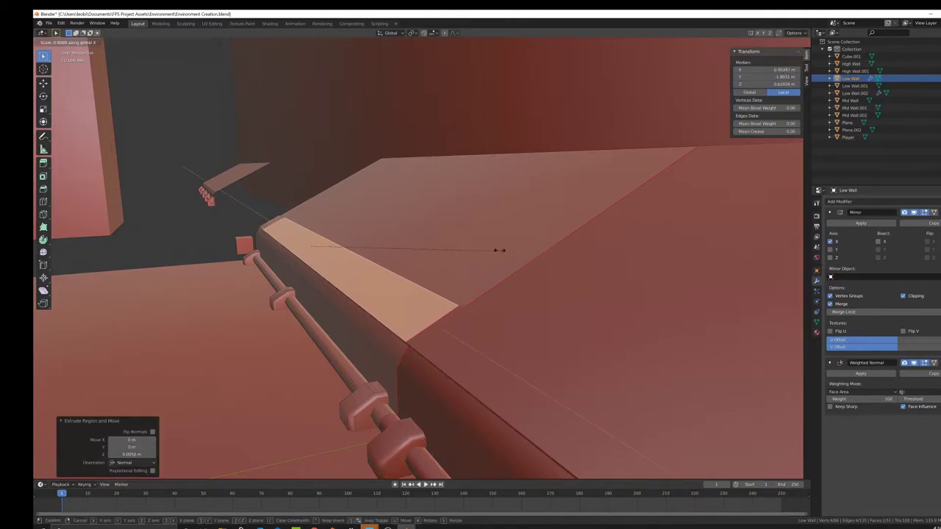
key("y")
right_click(476, 247)
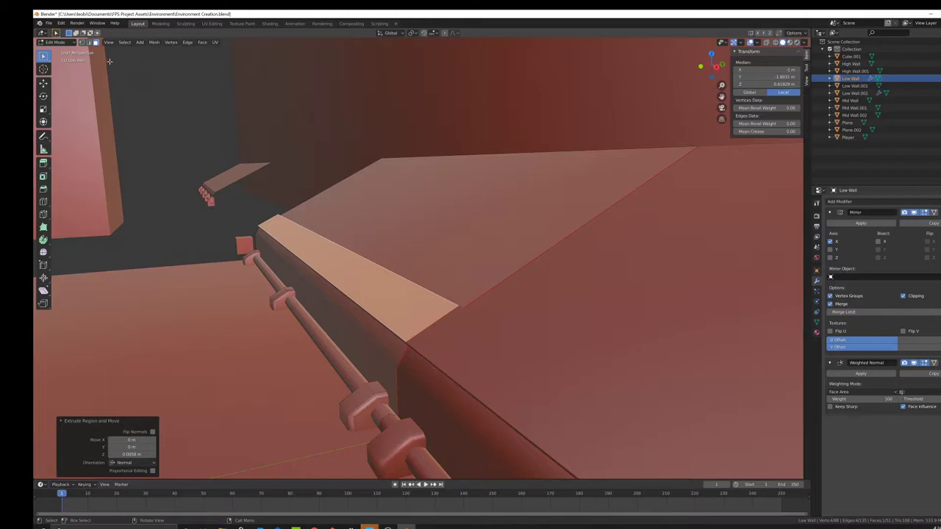
Using Local transform orientation, shift the raised strip's front edge slightly along local Z and then local Y
left_click(94, 42)
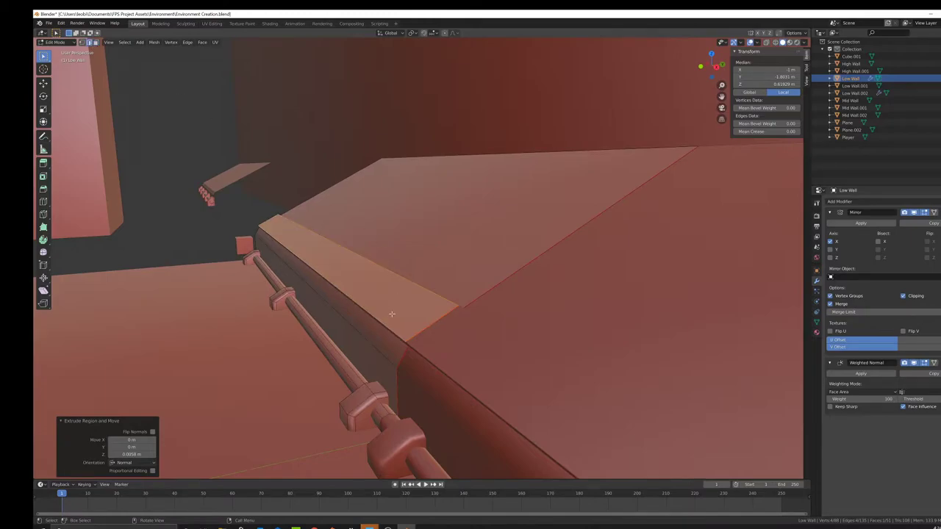
left_click(366, 296)
left_click(43, 84)
middle_click_drag(302, 232, 316, 247)
left_click(390, 32)
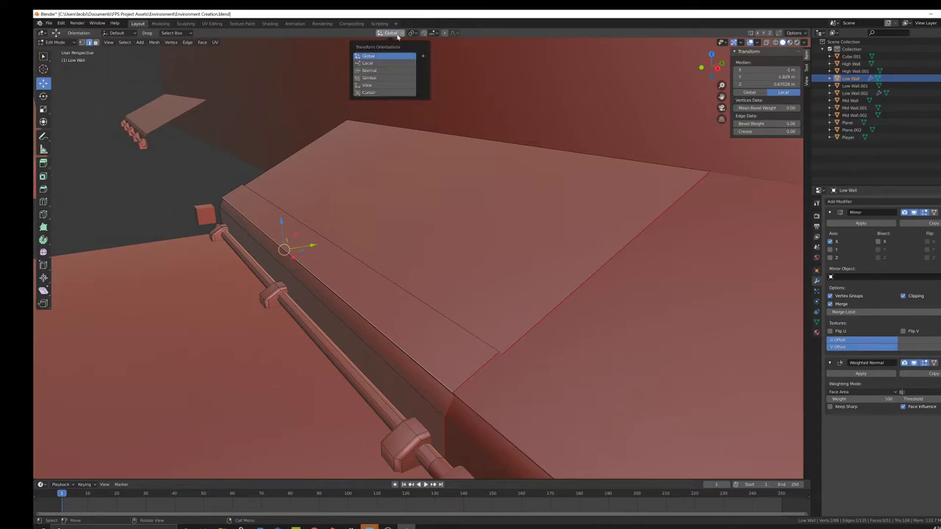
left_click(380, 63)
middle_click_drag(317, 196, 200, 250)
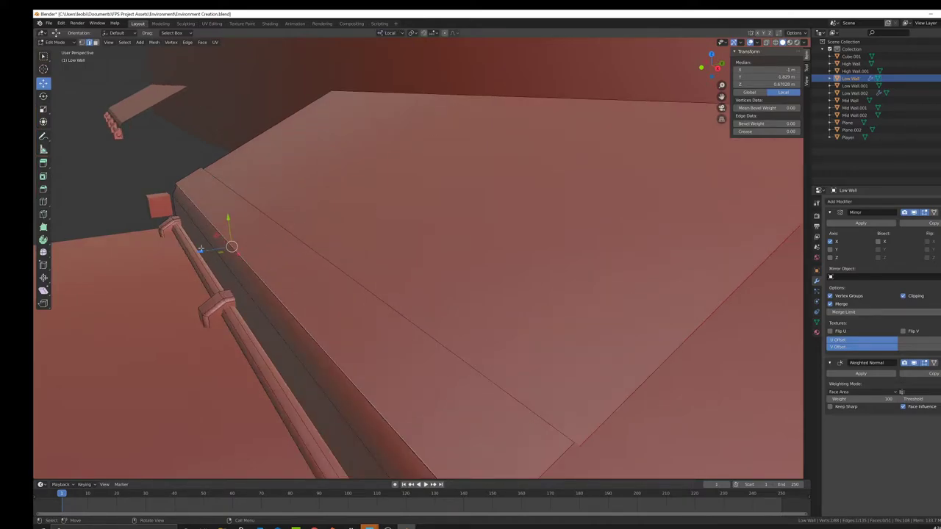
left_click_drag(203, 249, 206, 250)
middle_click_drag(206, 250, 250, 225)
left_click_drag(250, 222, 249, 218)
Move the raised strip's rear upper edge about 0.01 m along local Z
left_click(466, 317)
middle_click_drag(465, 317, 334, 281)
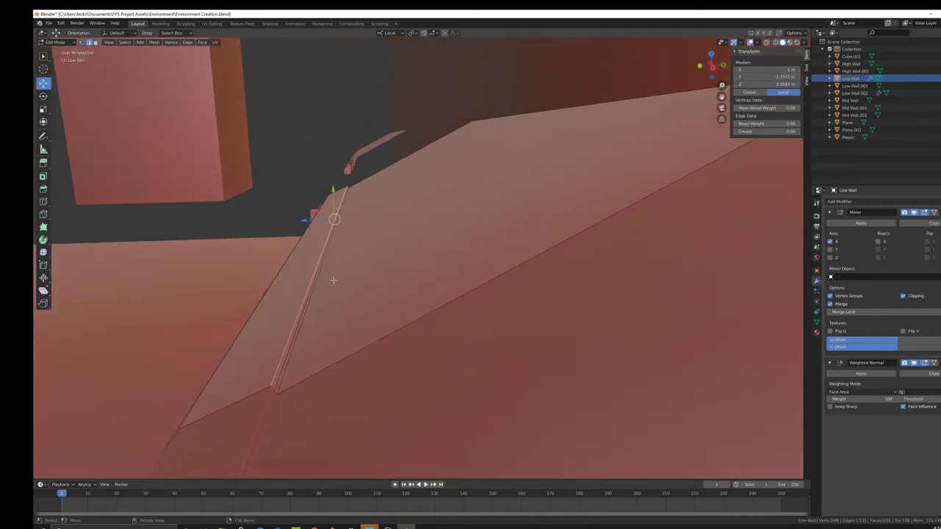
left_click_drag(307, 220, 309, 216)
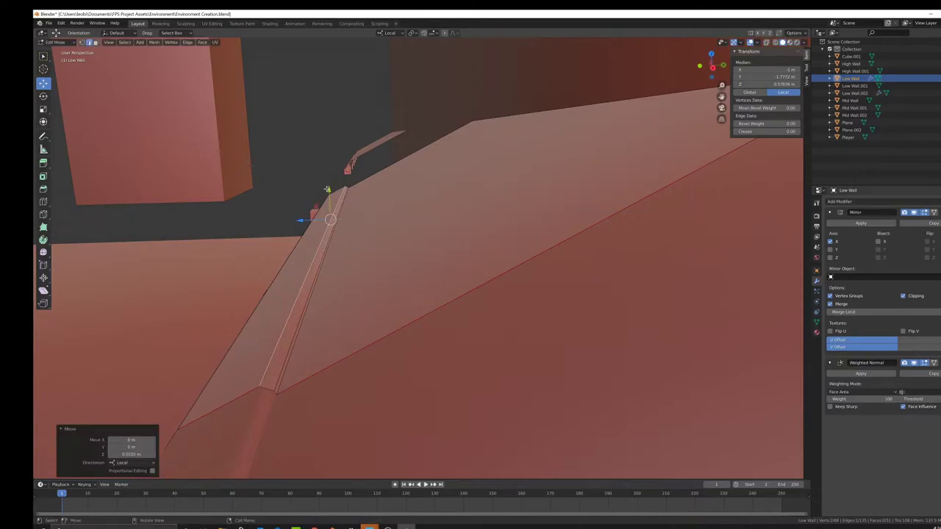
Reposition the front upper lengthwise edge of Low Wall's raised strip slightly along its local axes
middle_click_drag(304, 283, 303, 306)
left_click(303, 306)
left_click(313, 290)
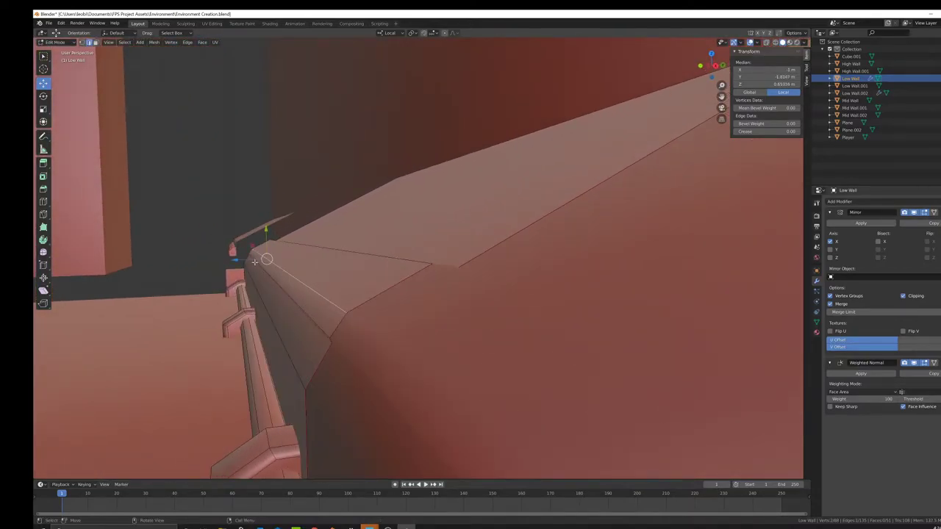
left_click_drag(267, 229, 266, 226)
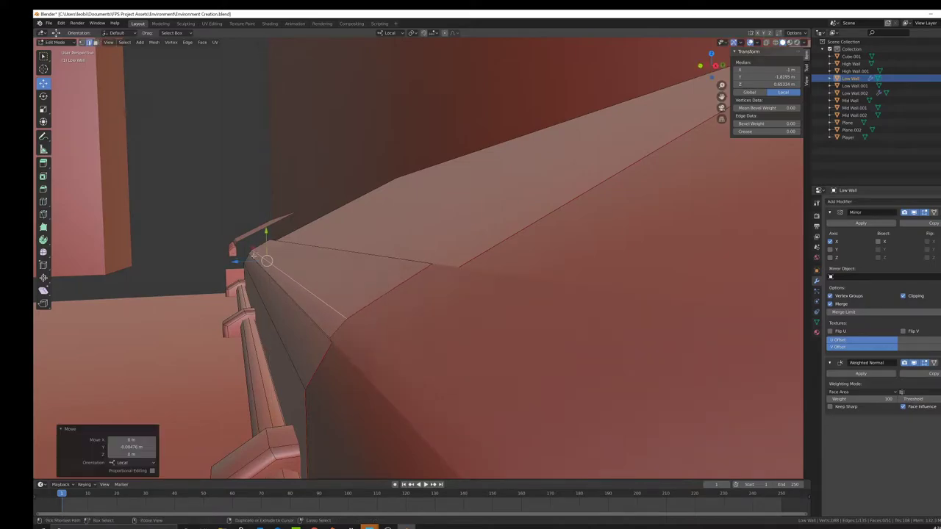
key("ctrl+z")
left_click_drag(237, 260, 263, 236)
middle_click_drag(312, 243, 530, 299)
key("Tab")
key("Tab")
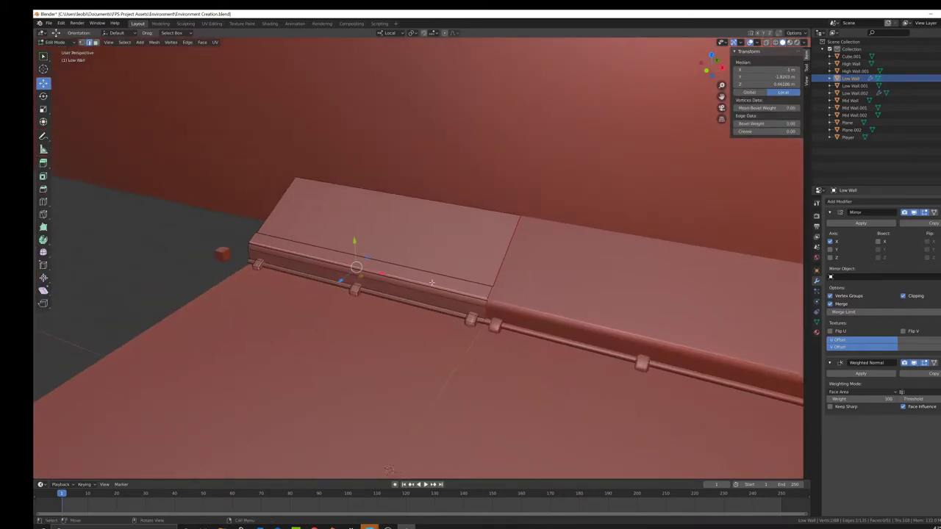
middle_click_drag(432, 282, 474, 305)
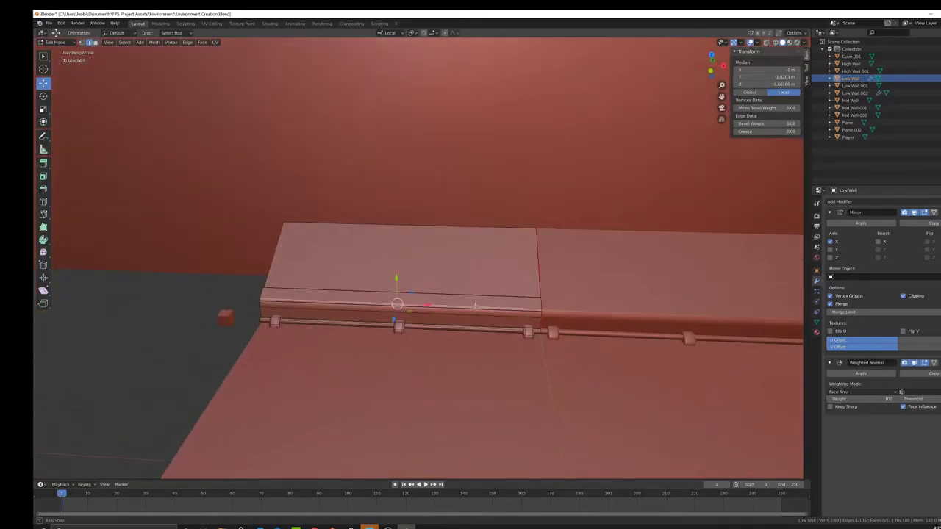
Duplicate the updated Low Wall and move the copy along X onto the older copy beyond the pillar
scroll(474, 305, "down", 7)
key("Tab")
key("shift+d")
right_click(464, 259)
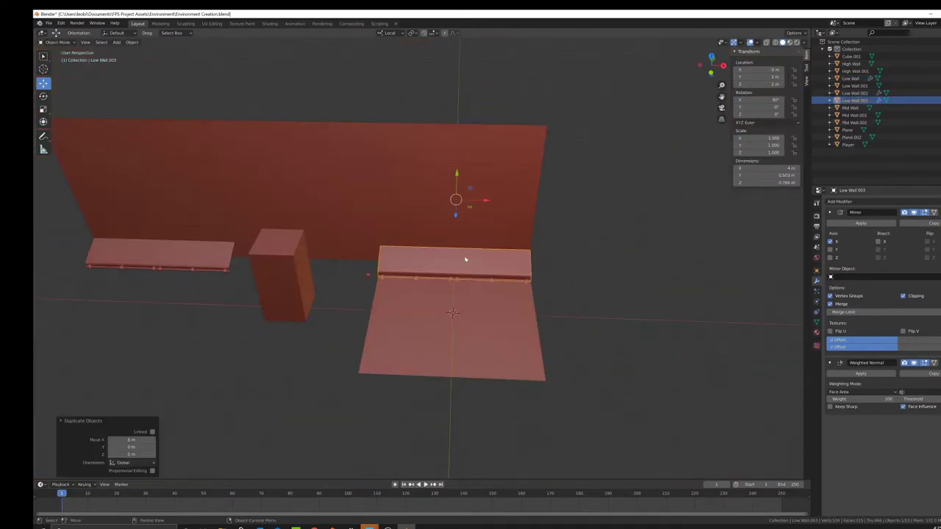
key("g")
key("x")
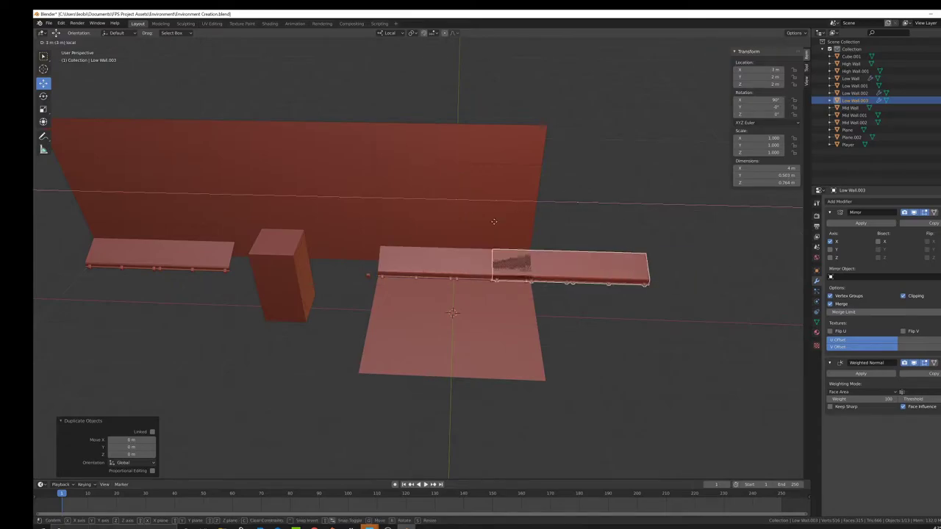
left_click(168, 215)
Delete the outdated Low Wall copy beyond the pillar and save the file
middle_click_drag(340, 307, 445, 305, "shift")
scroll(354, 273, "up", 3)
left_click(287, 271)
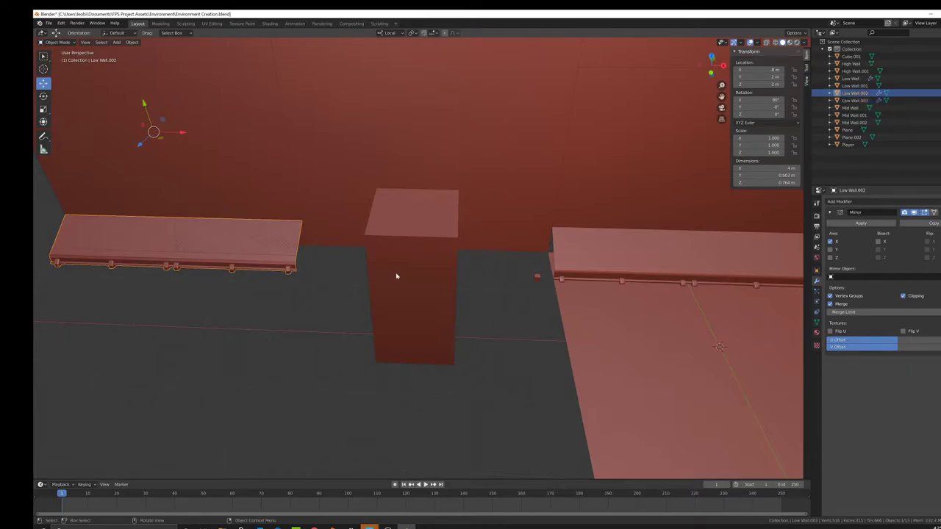
key("Delete")
scroll(399, 267, "down", 3)
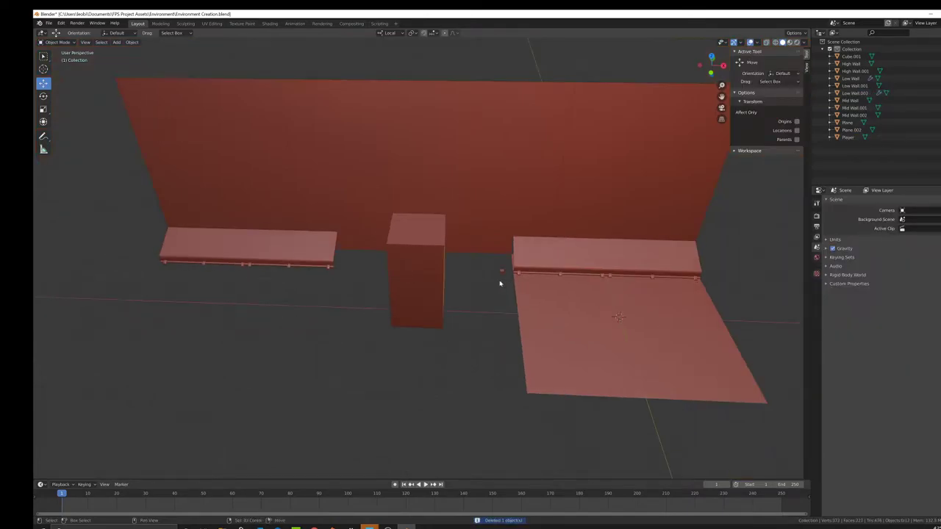
middle_click_drag(500, 279, 361, 218)
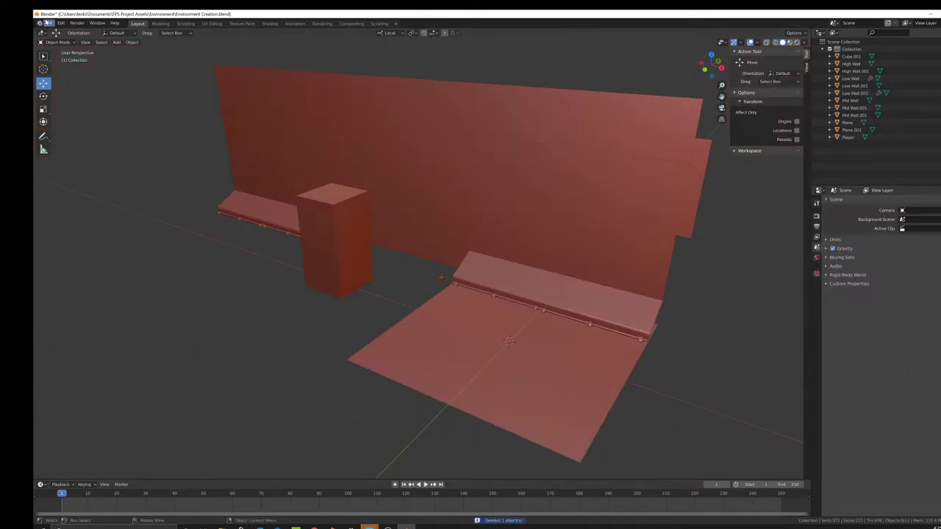
left_click(48, 23)
left_click(58, 70)
Add one crosswise loop cut through the middle of Low Wall's editable half, with a slide factor of 0
middle_click_drag(617, 287, 396, 190, "shift")
scroll(500, 309, "up", 5)
middle_click_drag(510, 280, 674, 364)
left_click(502, 258)
key("Tab")
scroll(494, 271, "up", 1)
scroll(496, 270, "up", 3)
middle_click_drag(501, 296, 477, 269)
scroll(488, 314, "down", 3)
left_click(45, 203)
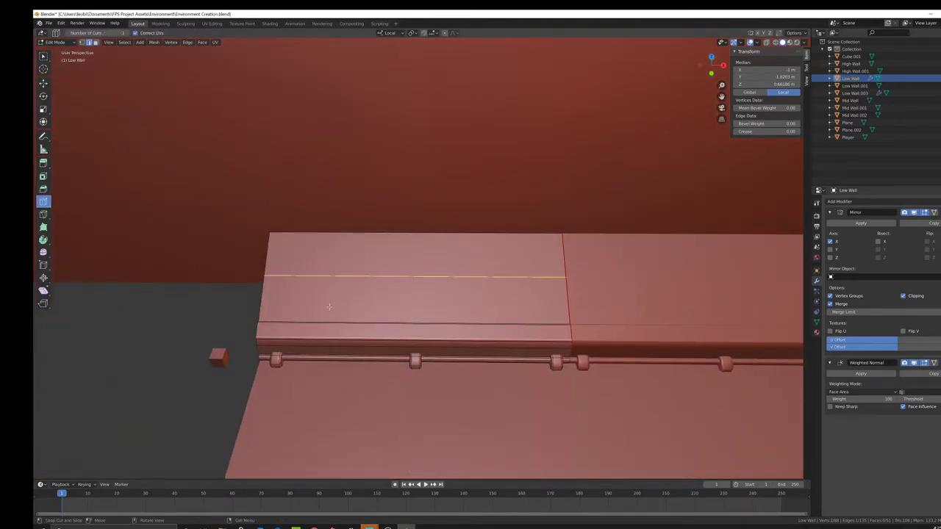
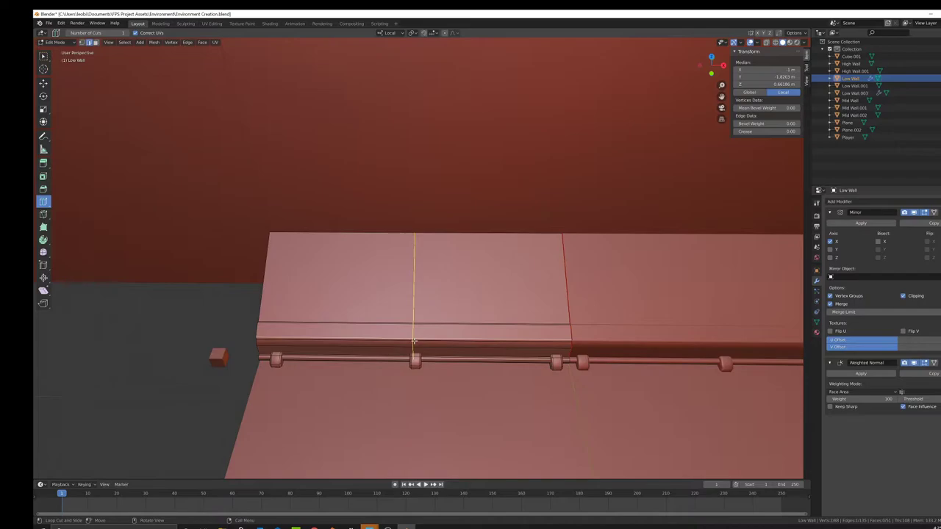
left_click(414, 340)
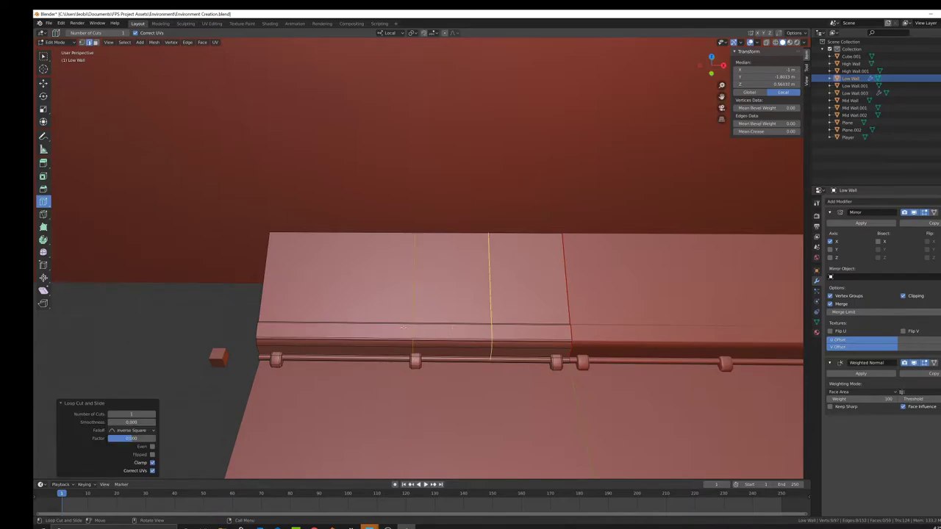
middle_click_drag(542, 311, 533, 308)
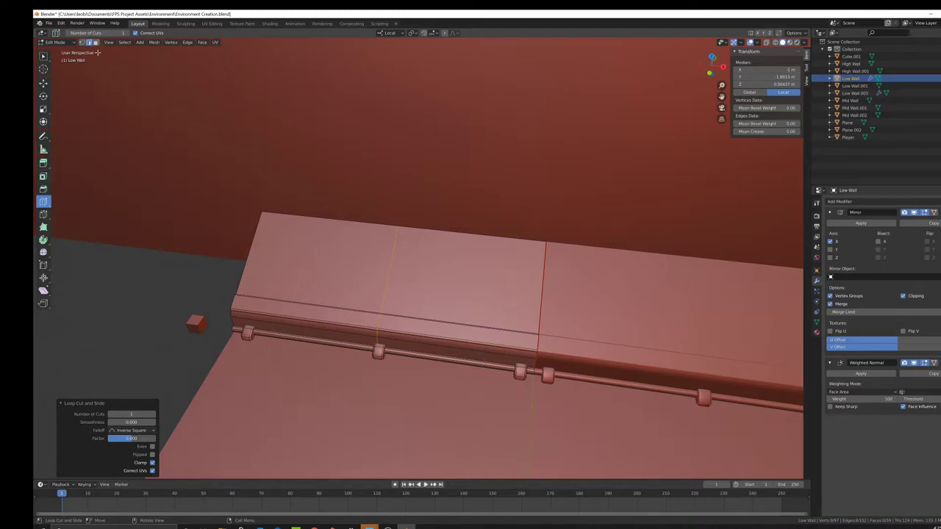
Add a lengthwise loop cut to Low Wall's sloped face and edge-slide it by about -0.585 toward the rear edge
left_click(401, 273)
right_click(457, 299)
left_click(452, 297)
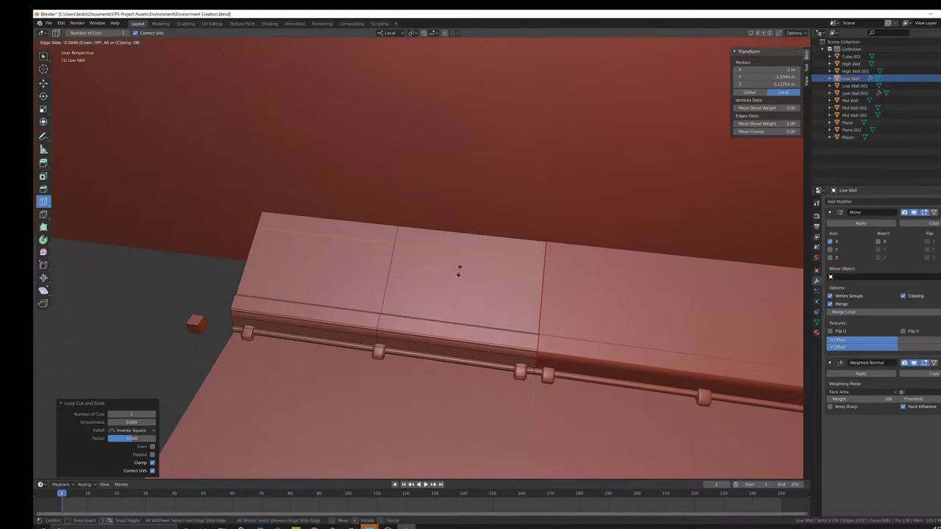
left_click(459, 272)
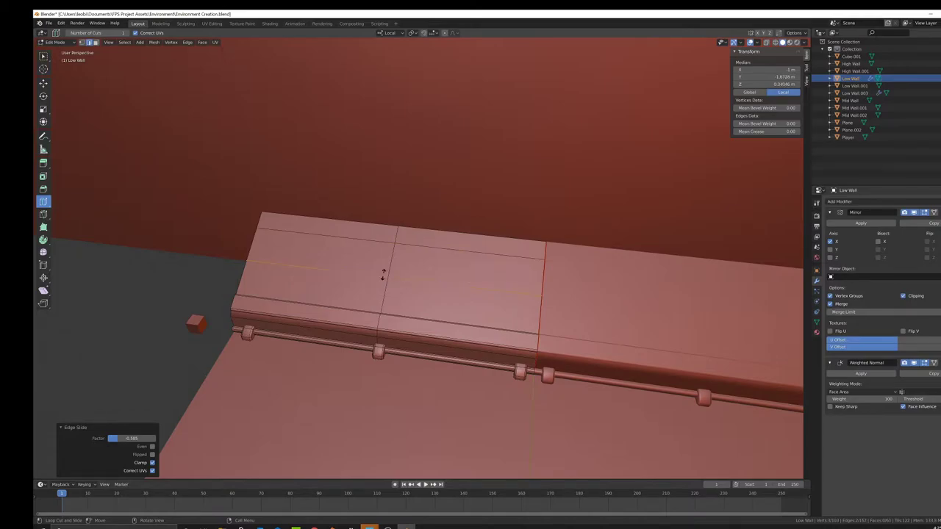
Add a second lengthwise loop cut midway down the sloped face and bevel it about 0.185 m with one segment
left_click(461, 277)
key("ctrl+b")
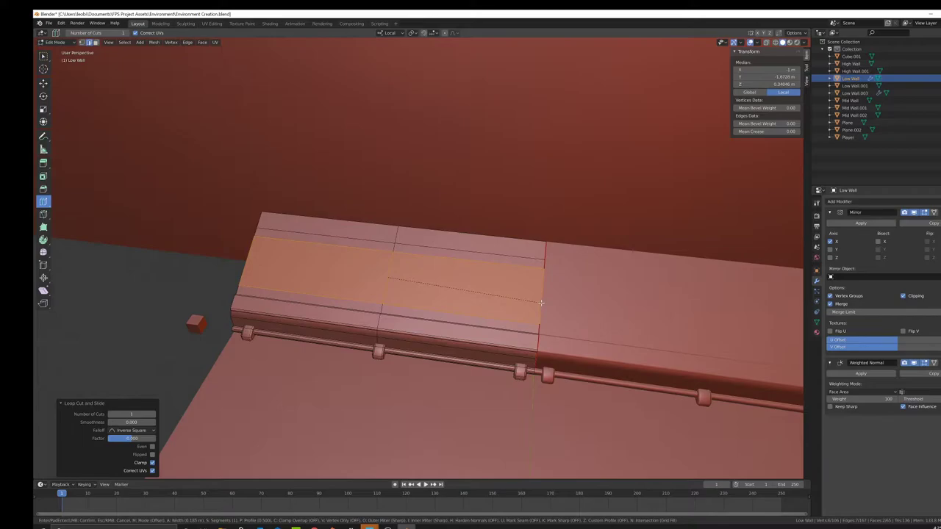
left_click(541, 302)
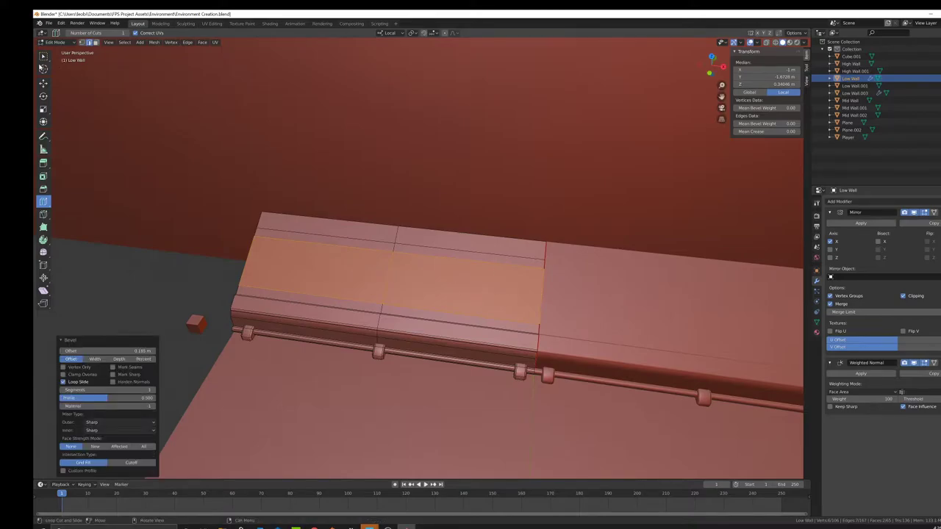
Bevel the middle crosswise edge loop of Low Wall by about 0.416 m with one segment
left_click(43, 57)
left_click(159, 269)
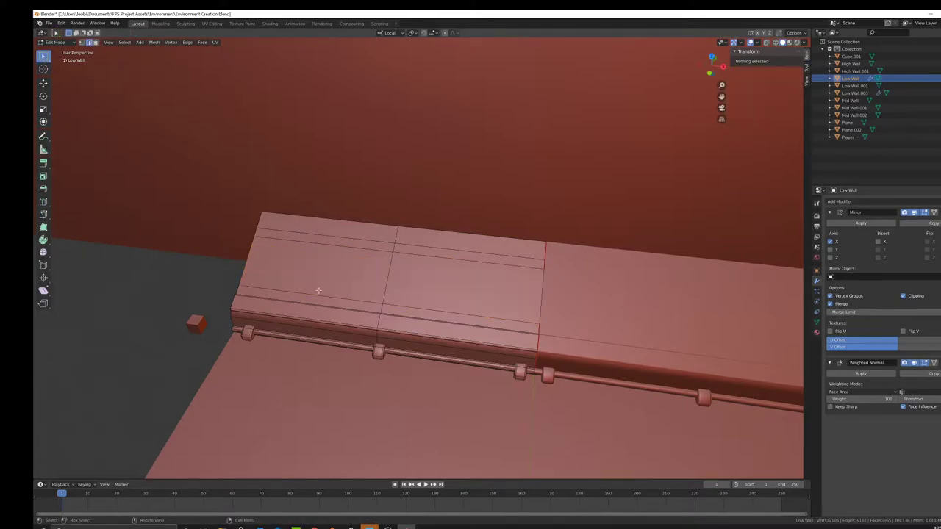
left_click(391, 273)
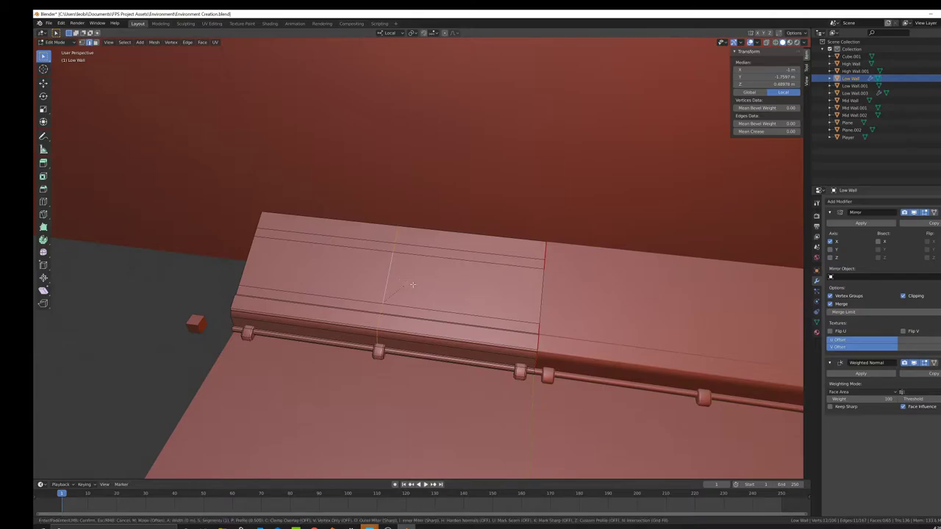
key("ctrl+b")
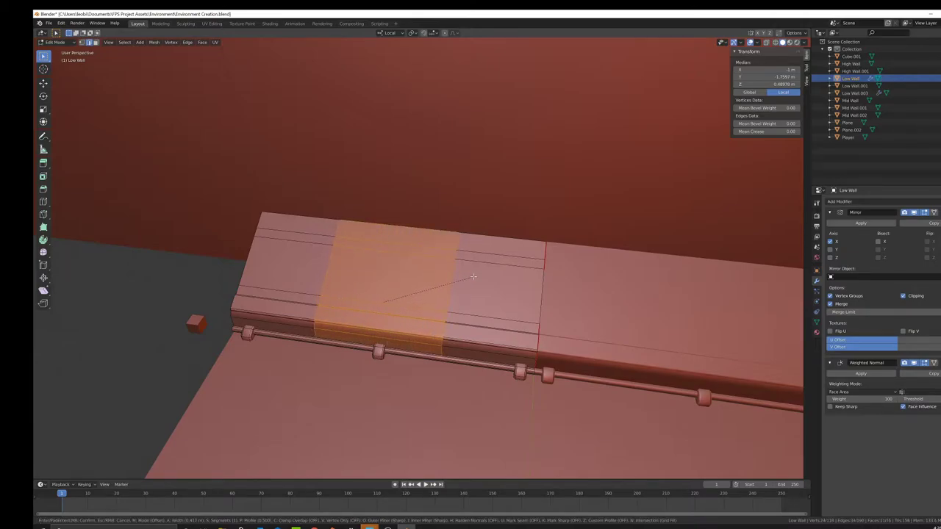
left_click(473, 276)
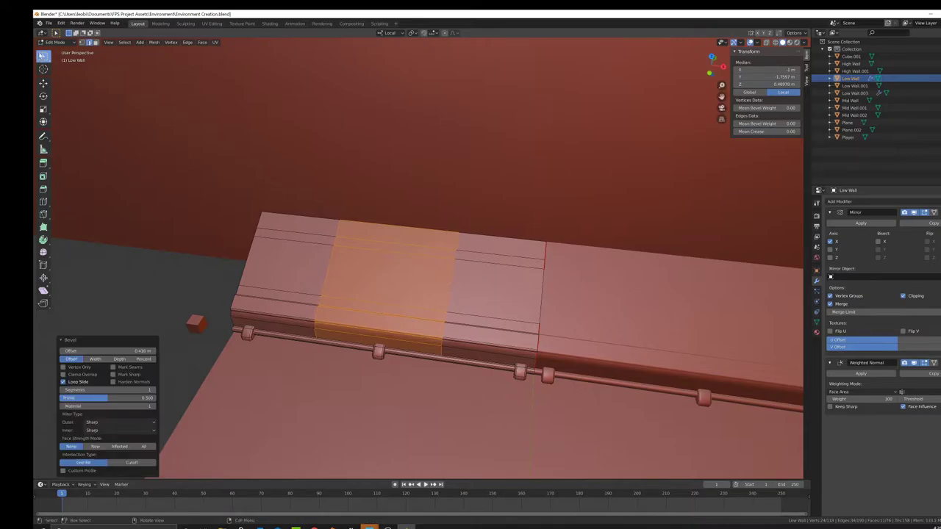
key("3")
left_click(309, 272)
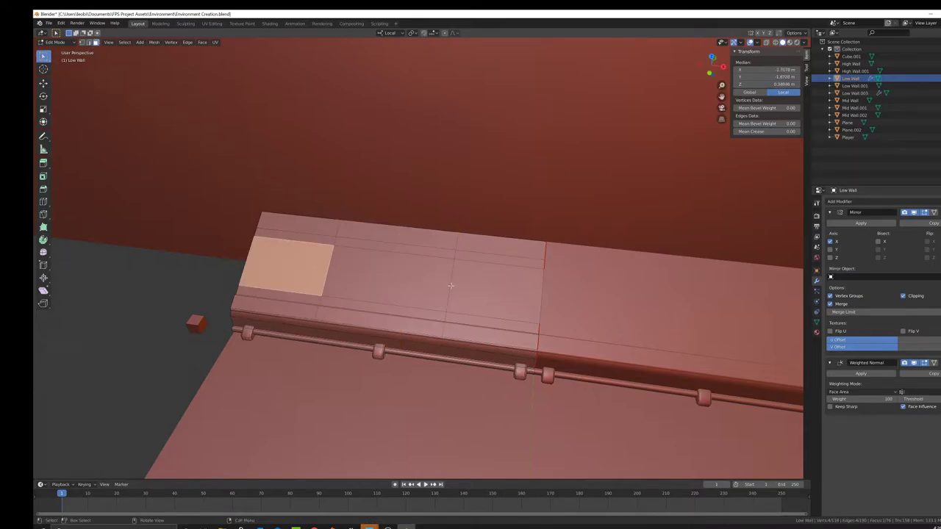
left_click(451, 286)
left_click(326, 269, "shift")
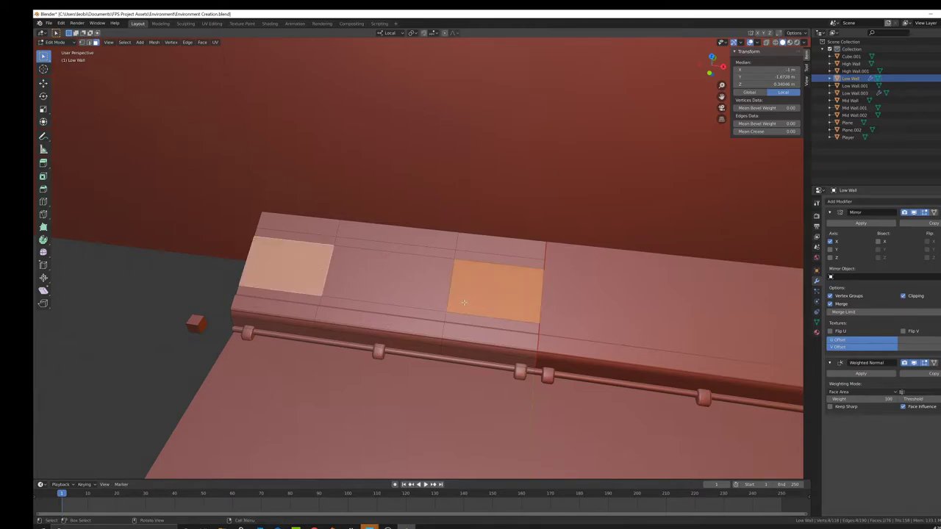
middle_click_drag(463, 303, 462, 302)
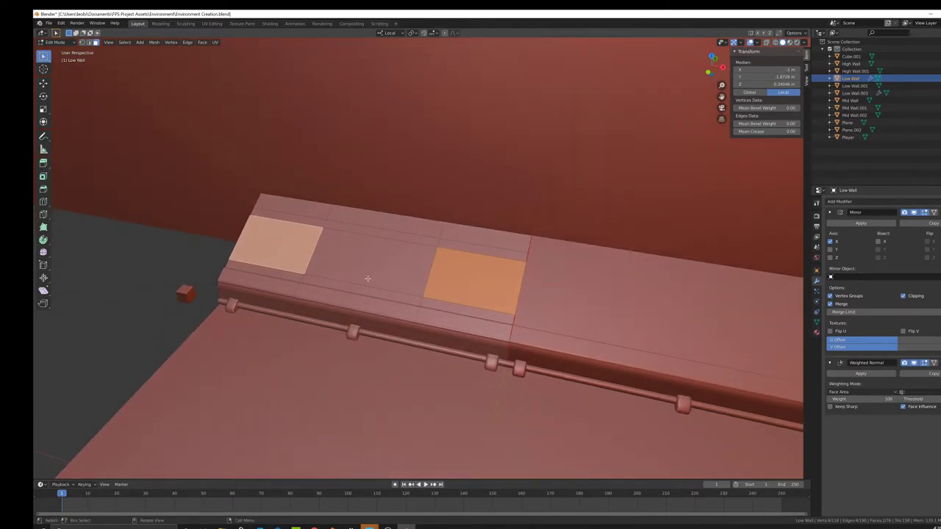
middle_click_drag(368, 278, 382, 280)
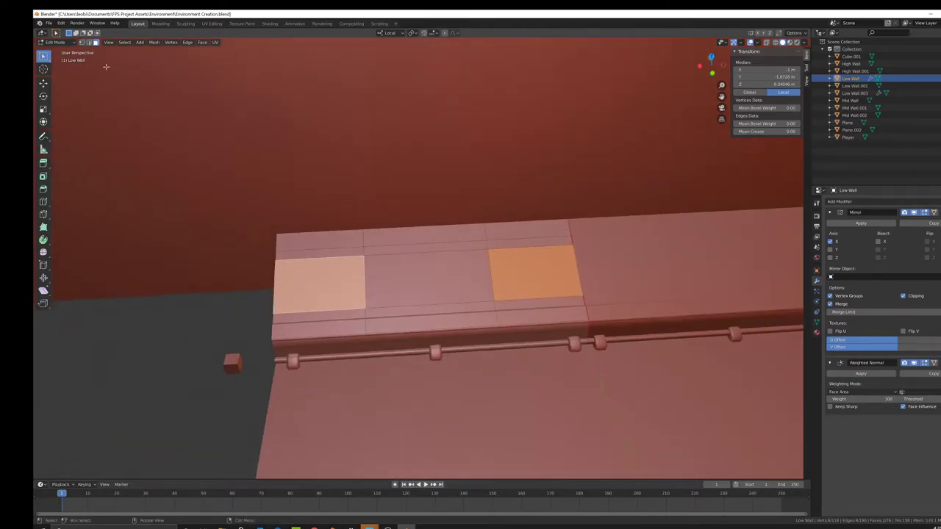
Move the crosswise edge loop nearer Low Wall's outer end about -0.012 m along local X
left_click(90, 44)
left_click(131, 310)
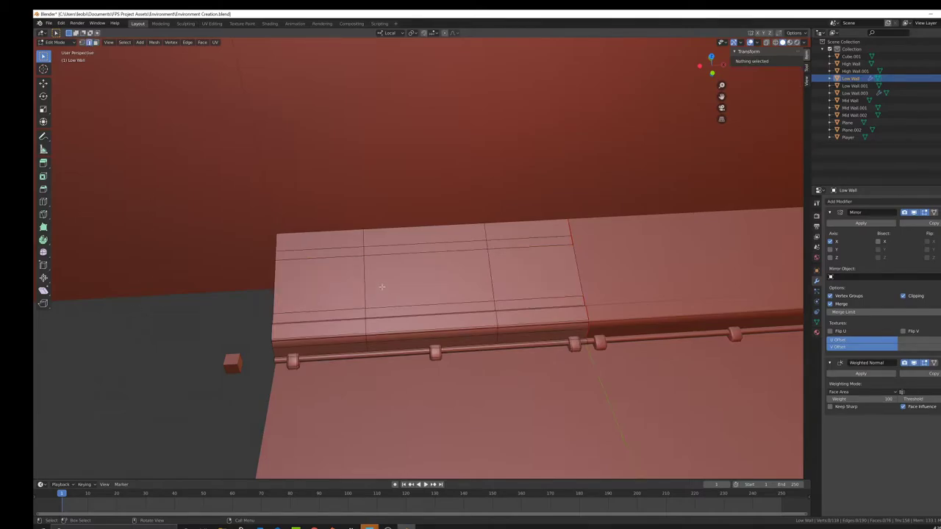
left_click(365, 286)
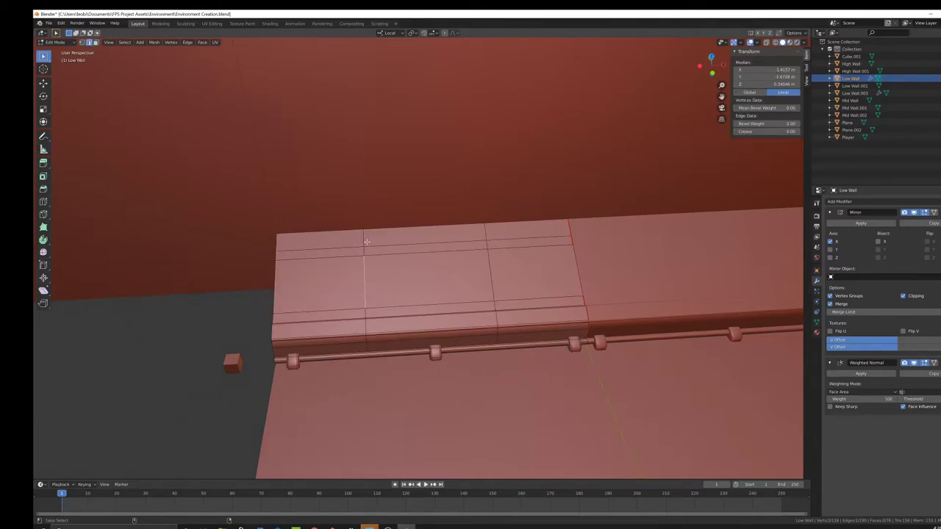
left_click(363, 240, "alt")
left_click(43, 84)
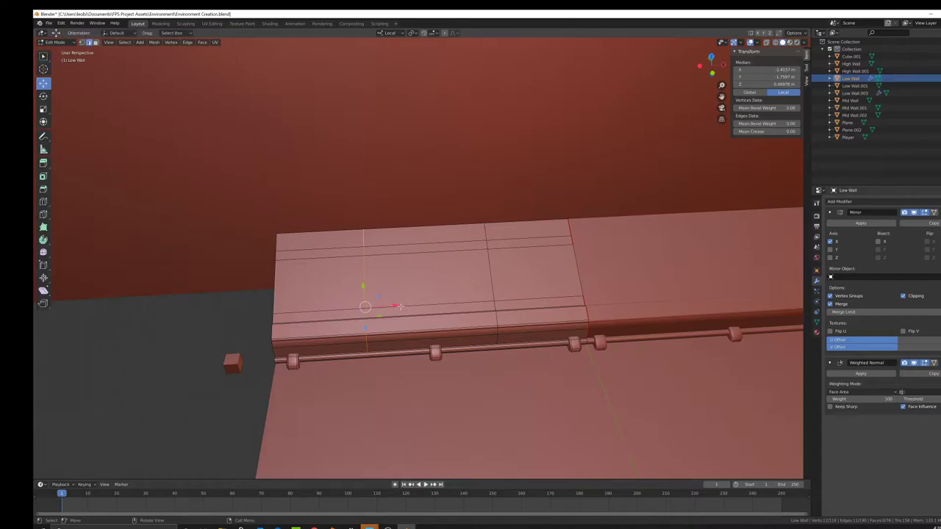
mouse_move(399, 306)
left_mouse_down()
mouse_move(382, 306)
mouse_move(413, 302)
left_mouse_up()
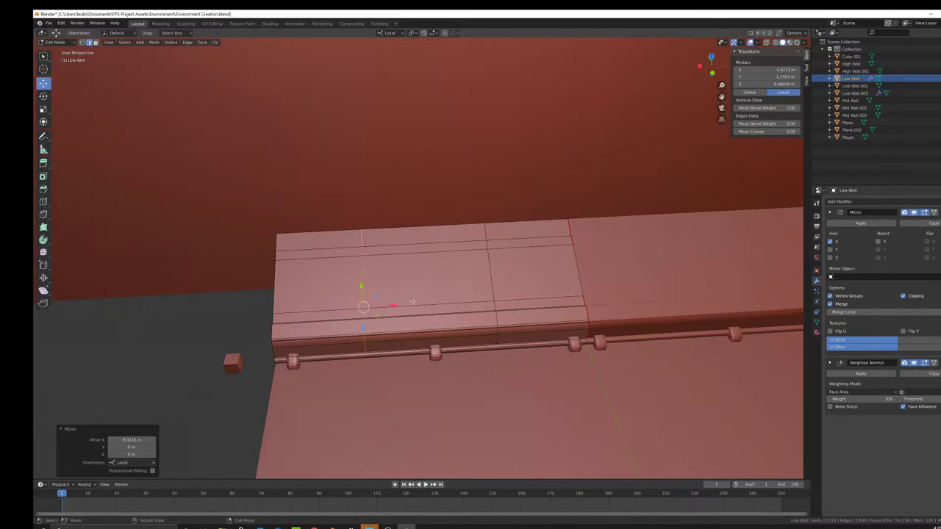
Move the crosswise edge loop nearer the mirror seam about -0.129 m along local X
left_click(220, 297)
left_click(494, 284, "alt")
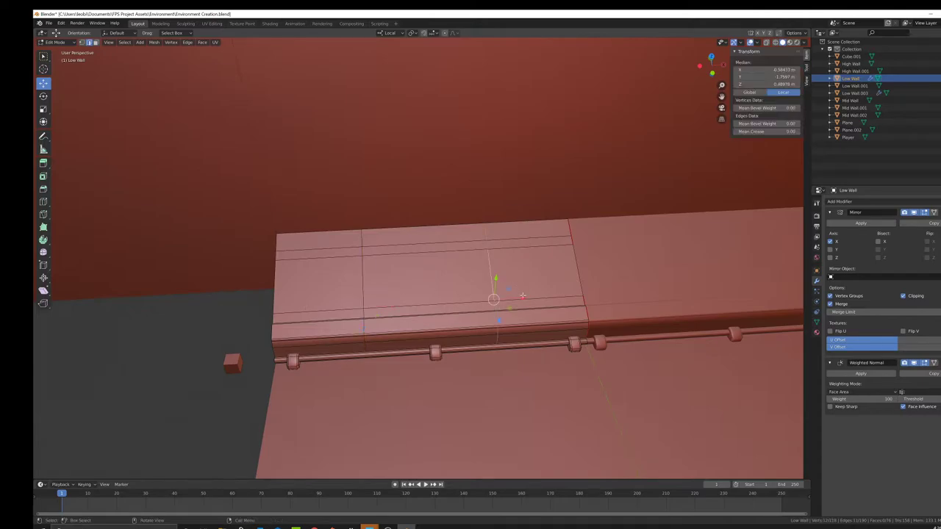
left_click_drag(521, 298, 501, 299)
middle_click_drag(500, 299, 473, 300)
scroll(372, 314, "down", 1)
scroll(371, 314, "down", 2)
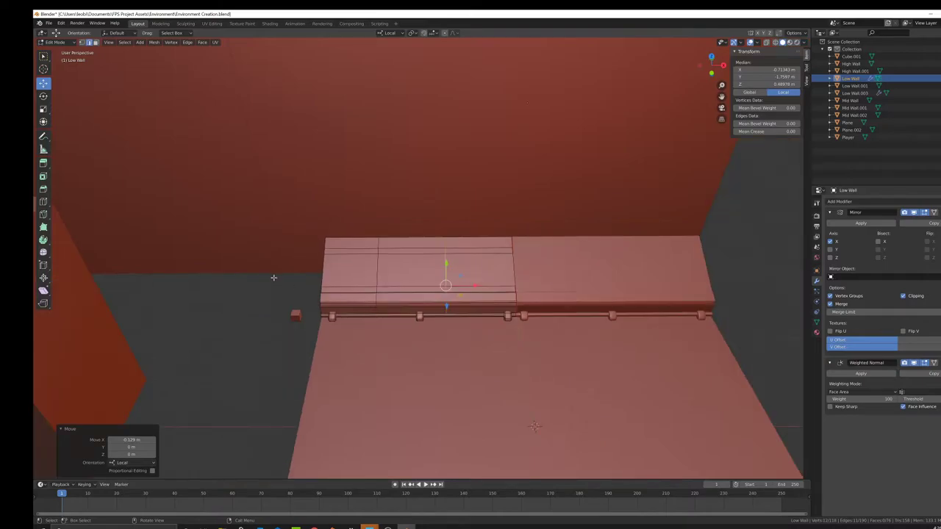
scroll(301, 294, "down", 2)
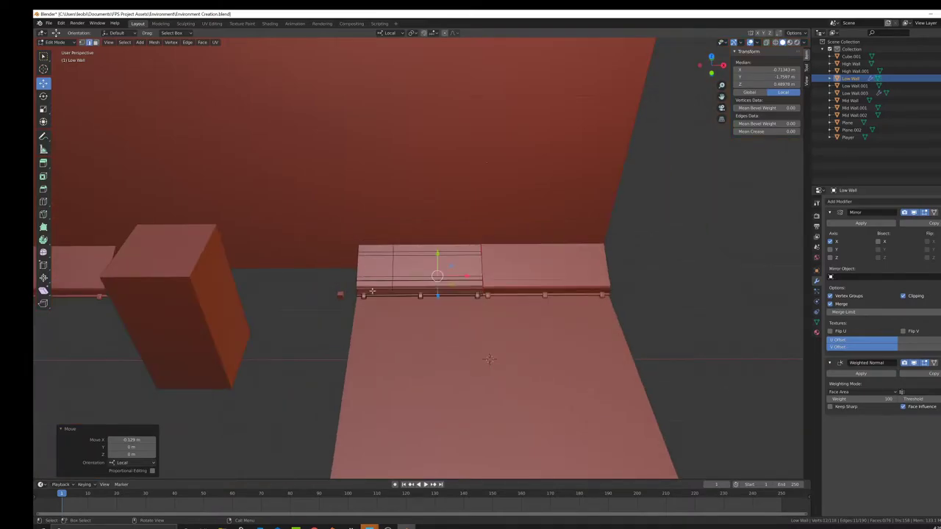
Reselect the crosswise edge loop nearer the outer end and move it about 0.119 m along local X
scroll(373, 262, "up", 2)
key("alt+a")
scroll(368, 269, "up", 2)
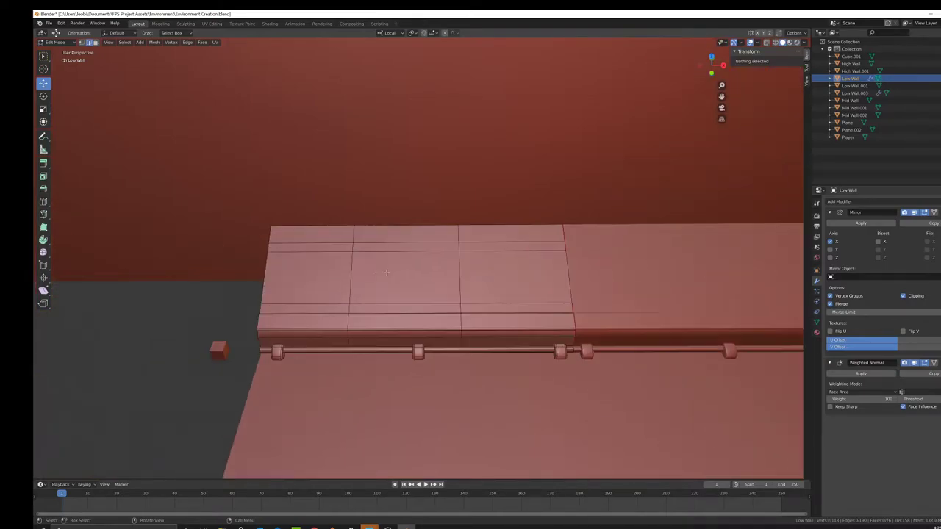
left_click(354, 274, "alt")
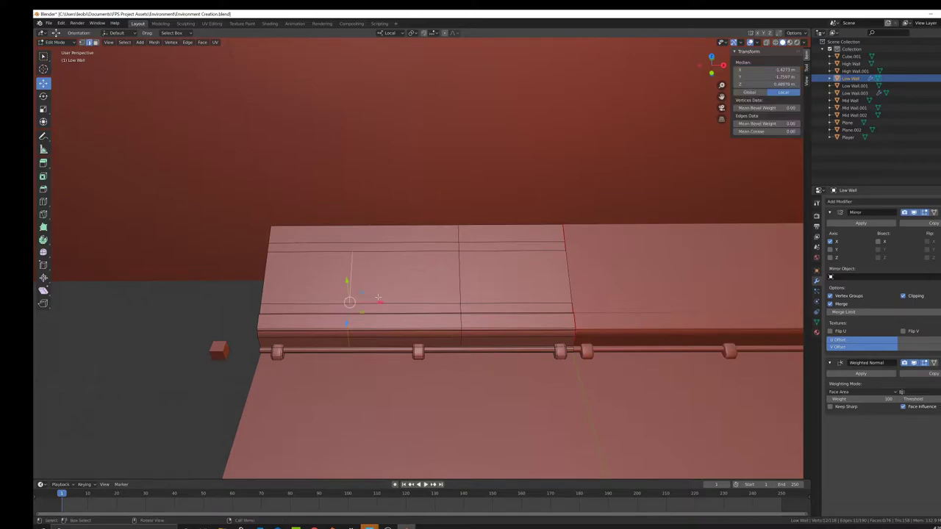
key("g")
key("x")
left_click(259, 260)
middle_click_drag(328, 272, 326, 269)
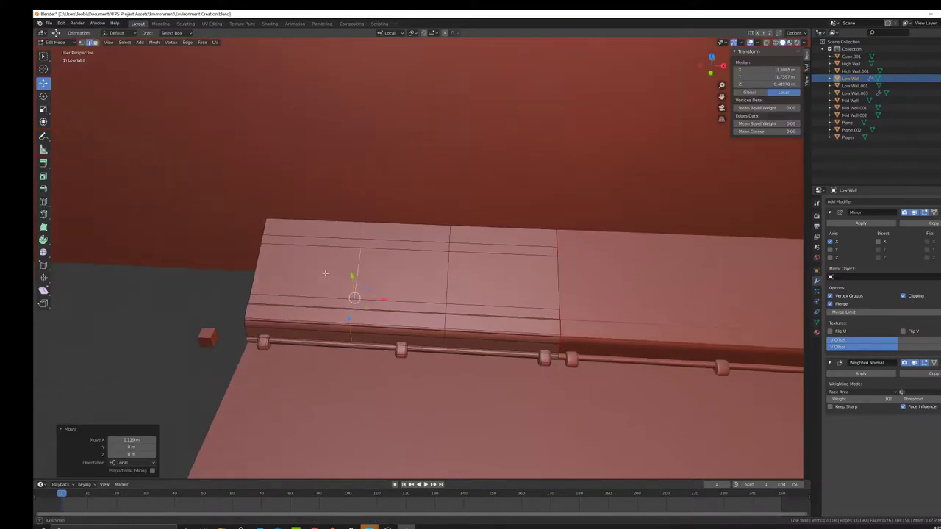
Move the crosswise edge loop nearer Low Wall's mirror seam about 0.04 m in total along local X
left_click(449, 237)
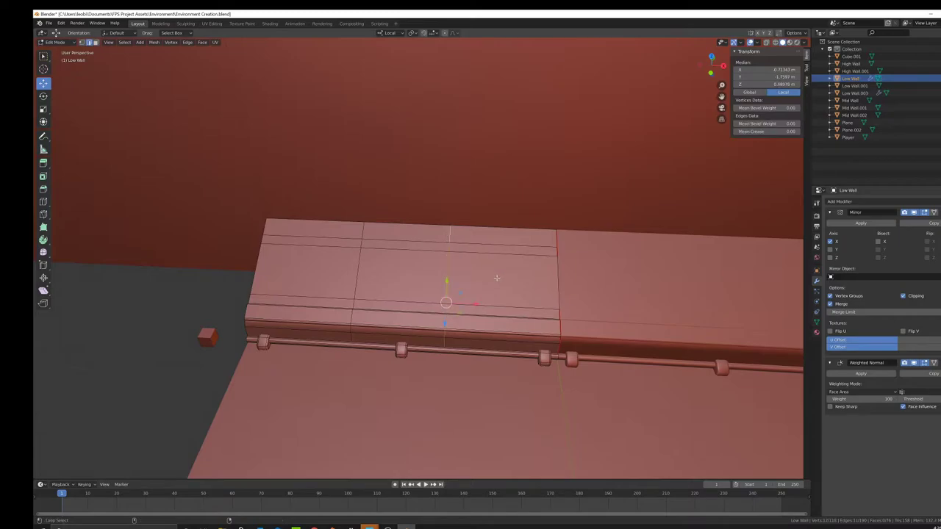
key("g")
key("x")
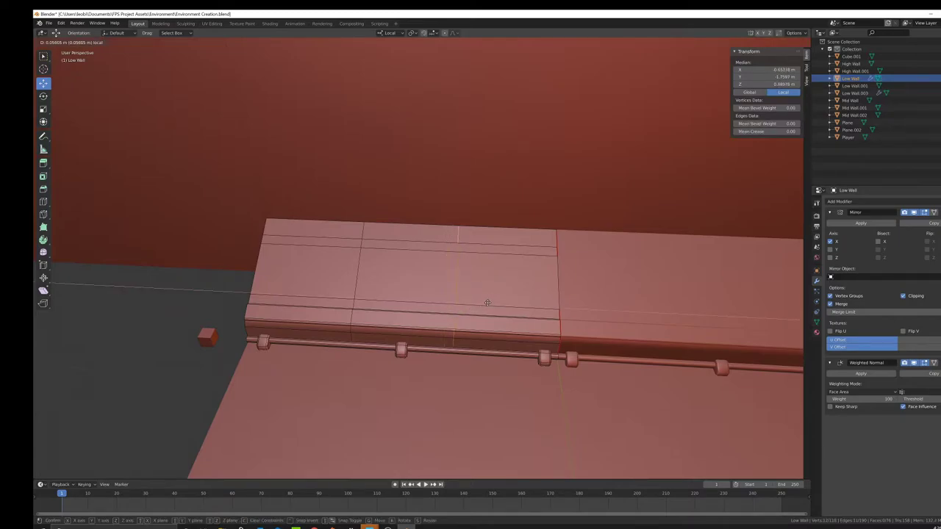
left_click(484, 303)
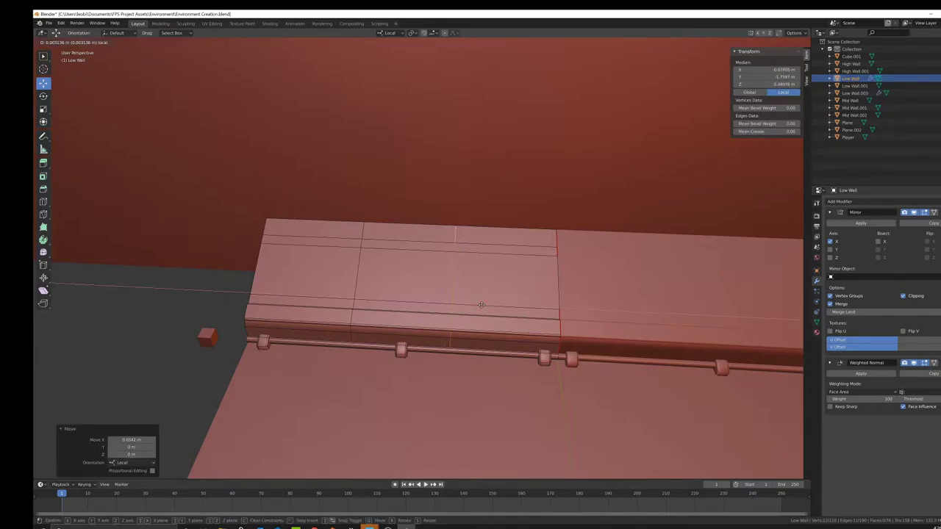
Inset the middle panel face on Low Wall's sloped side by 0.01 m
left_click(96, 43)
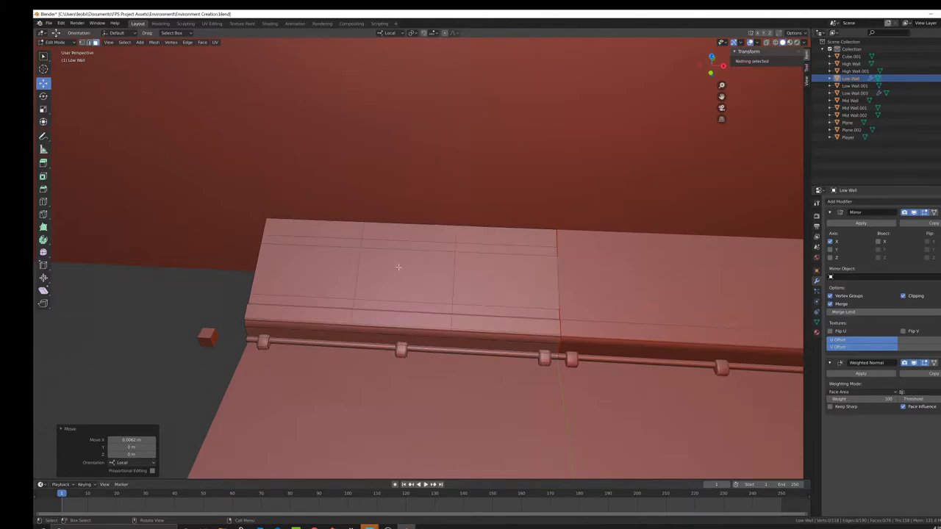
middle_click_drag(399, 267, 396, 269)
left_click(396, 270)
middle_click_drag(507, 295, 460, 298, "shift")
scroll(460, 297, "up", 2)
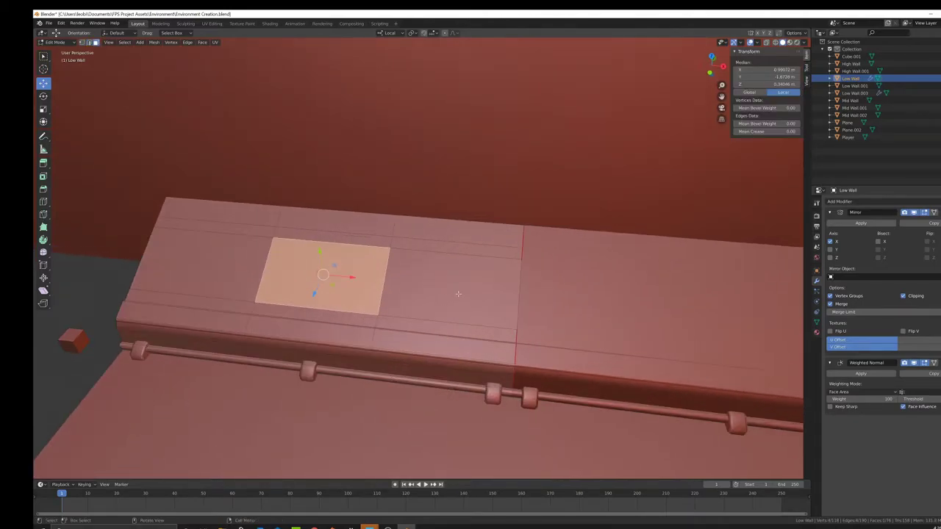
type("i")
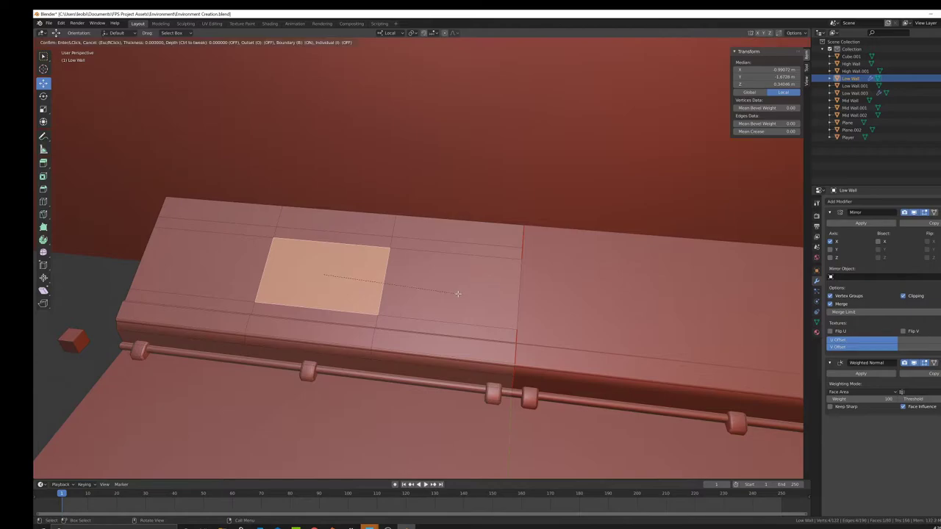
type("0.01")
key("Return")
Inset the adjacent panel face at the mirror seam by 0.01 m
left_click(453, 290)
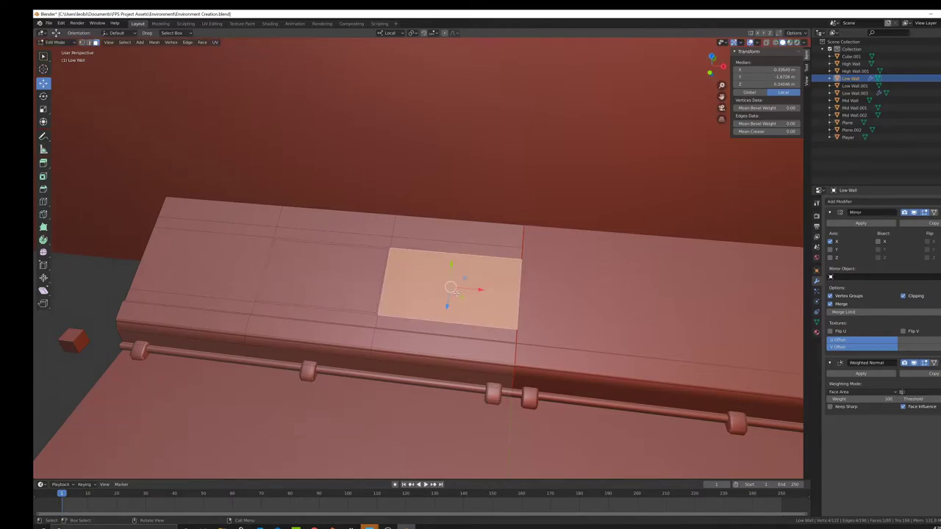
type("i.01")
key("Return")
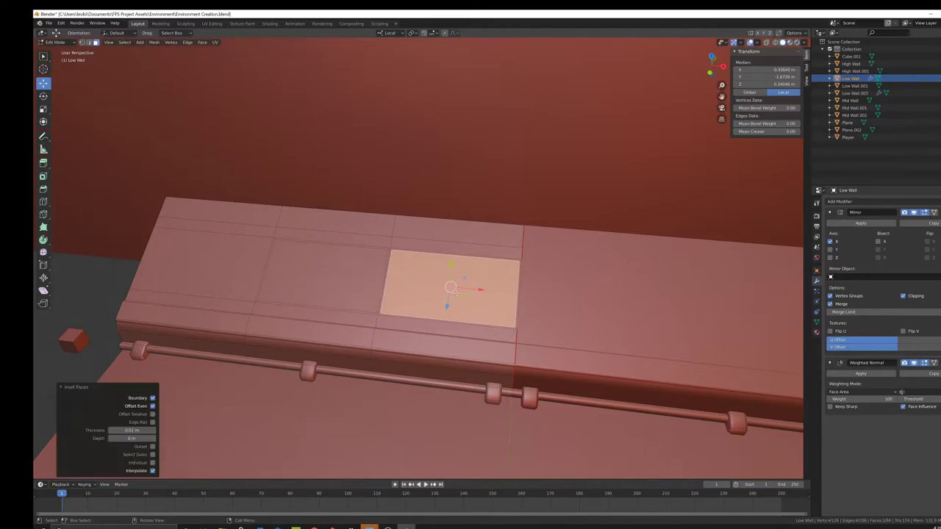
Delete the thin inset border face that runs along Low Wall's mirror seam
left_click(90, 44)
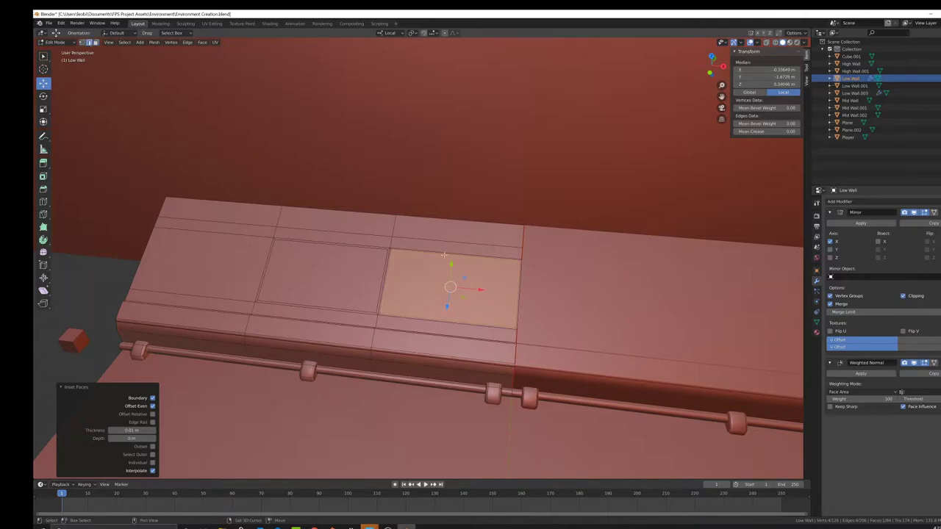
scroll(505, 266, "up", 5)
left_click(544, 326)
right_click(570, 319)
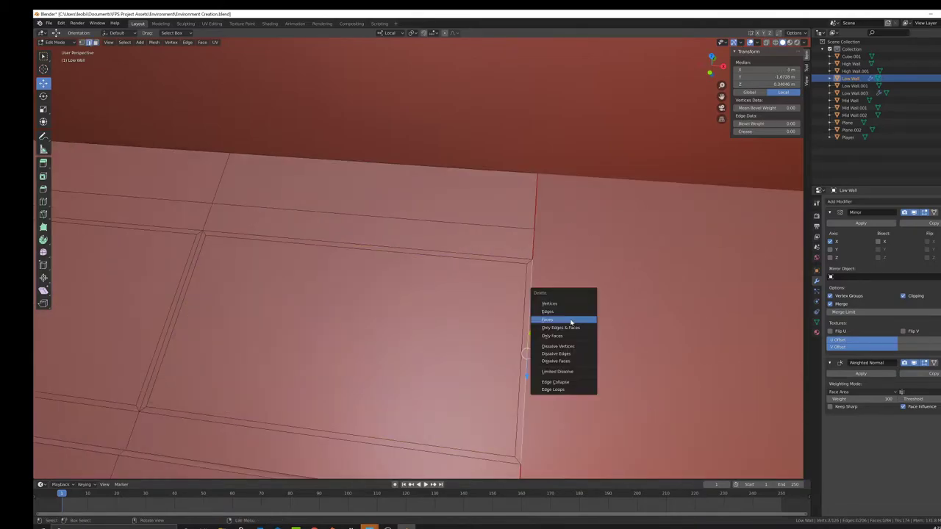
left_click(95, 42)
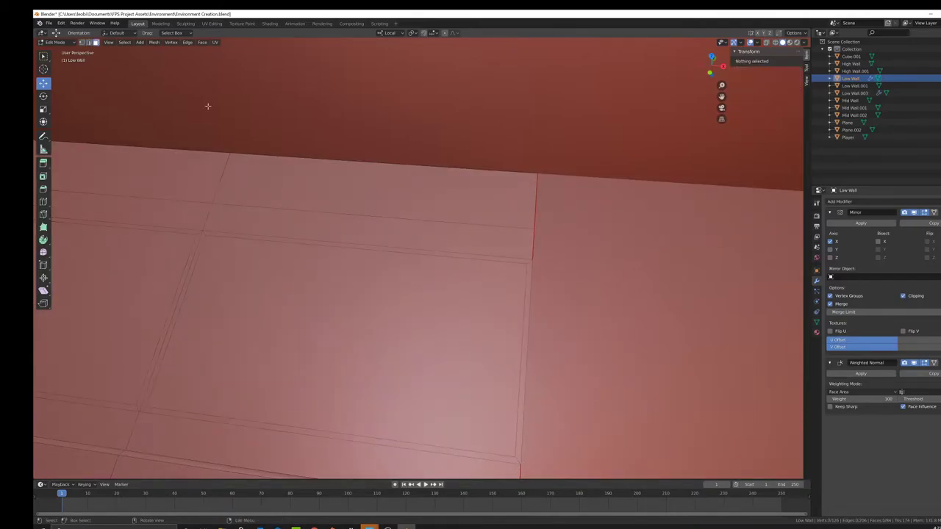
left_click(526, 341)
key("x")
left_click(526, 344)
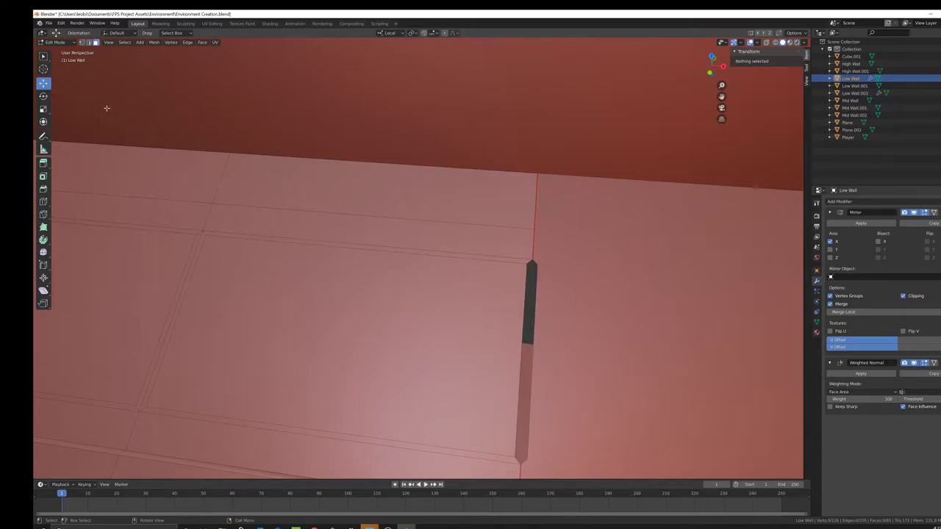
Move the inset panel's open edge along local X onto the mirror seam at X 0 m to close the gap
left_click(89, 42, "shift")
left_click(521, 362)
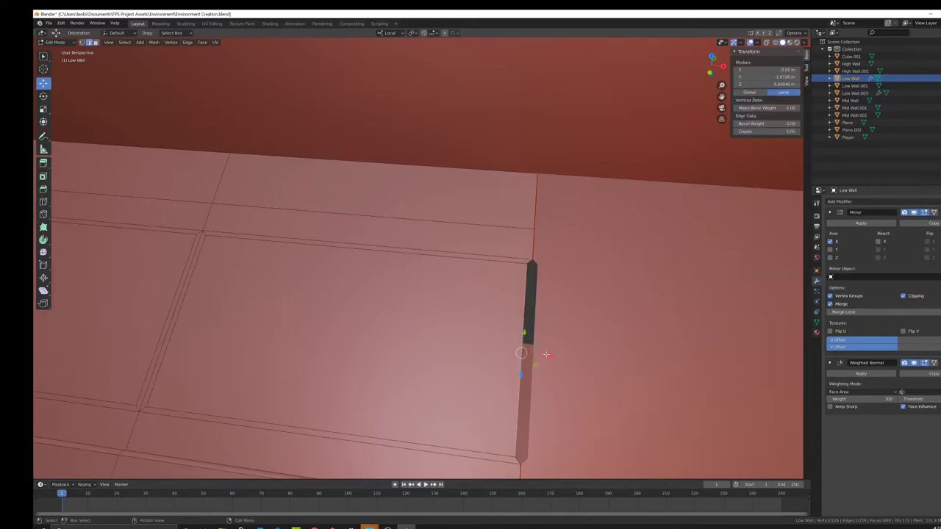
left_click_drag(547, 354, 573, 357)
scroll(487, 327, "down", 4)
scroll(374, 299, "down", 3)
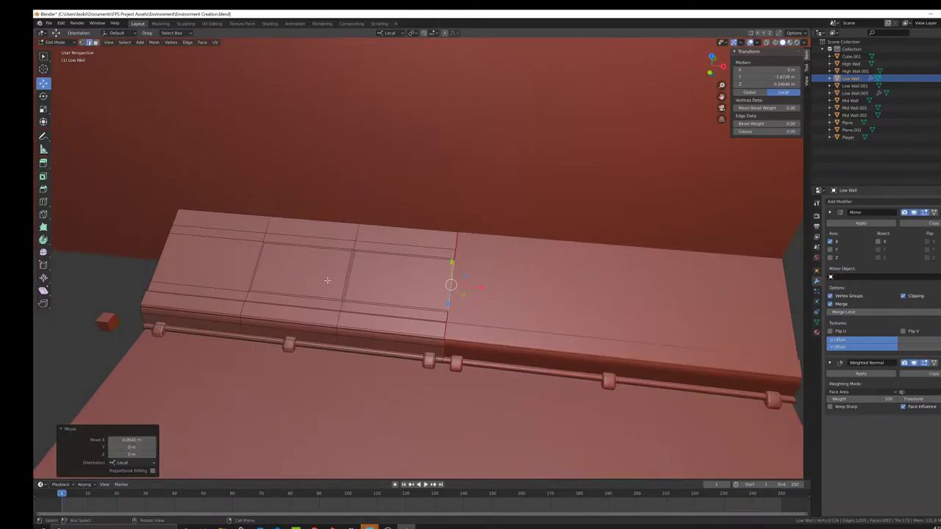
Select both inset panel faces on the sloped side and scale each about its own centre to about 0.913
middle_click_drag(327, 280, 318, 259)
left_click(96, 42)
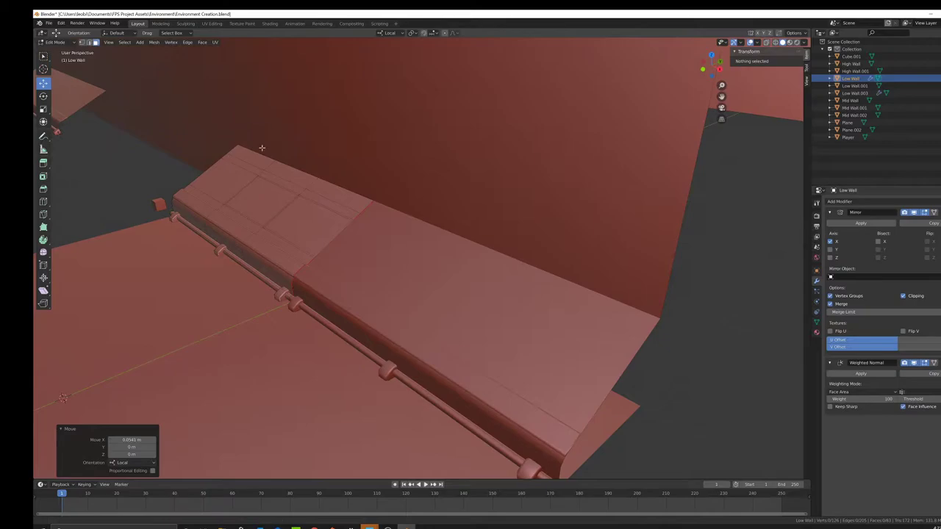
middle_click_drag(262, 148, 367, 202, "shift")
scroll(375, 228, "up", 3)
middle_click_drag(378, 235, 390, 228)
scroll(476, 249, "up", 2)
middle_click_drag(442, 265, 510, 71)
left_click(455, 266)
left_click(336, 197, "shift")
scroll(491, 263, "down", 1)
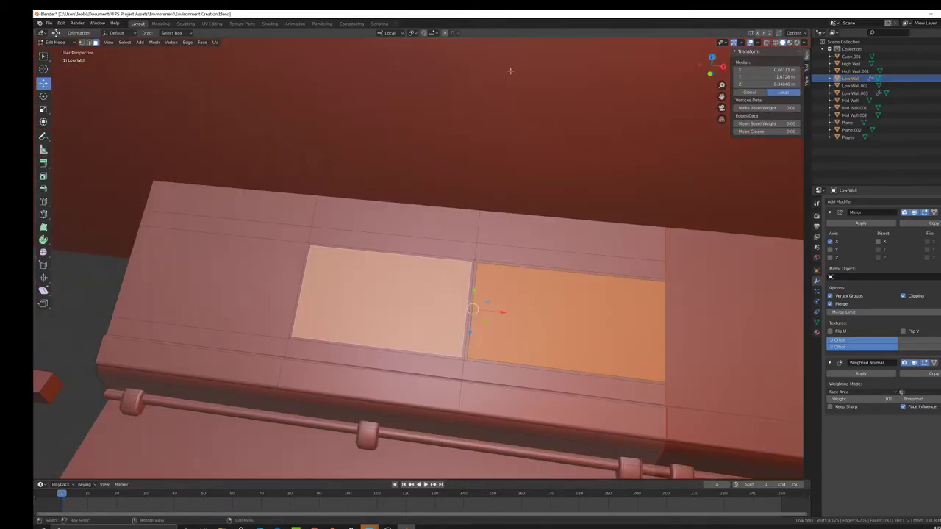
left_click(417, 36)
left_click(441, 62)
key("s")
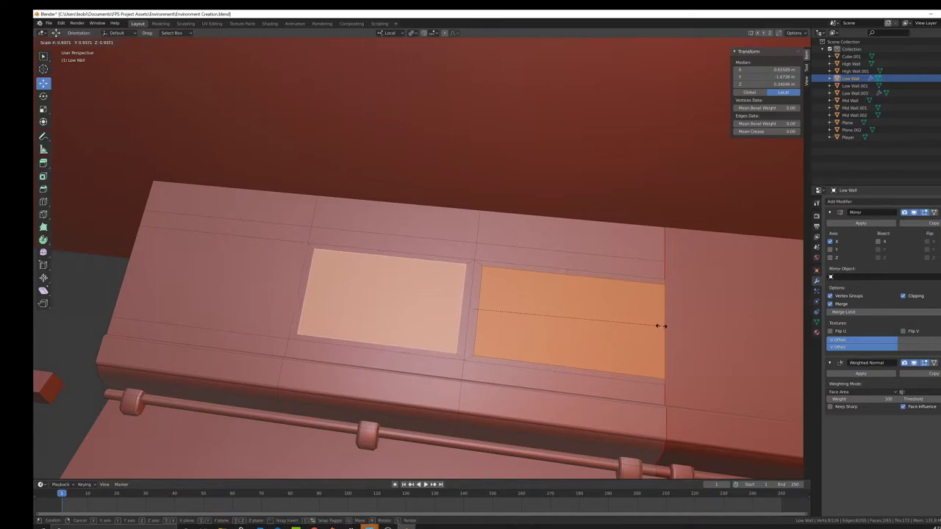
Shrink the two inset panel faces slightly further and adjust their widths with scaling along local X
key("s")
key("x")
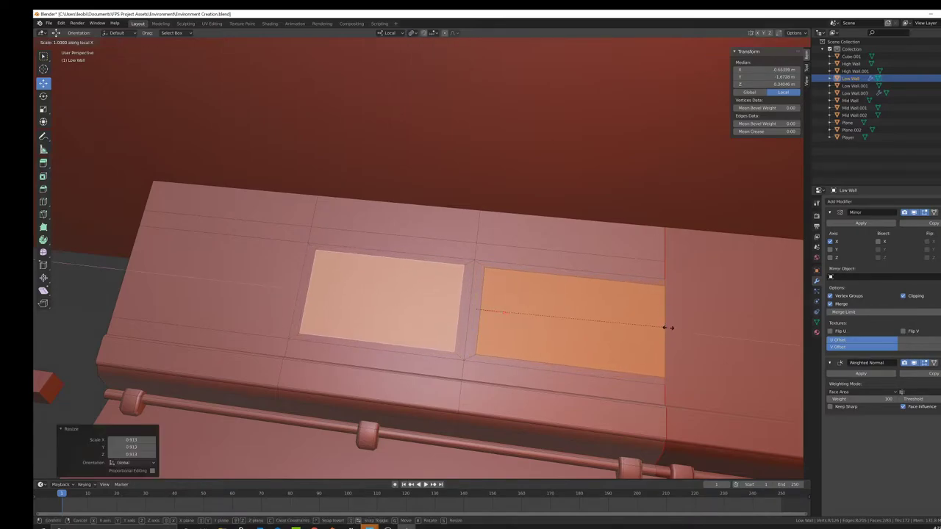
left_click(681, 328)
key("s")
key("x")
key("x")
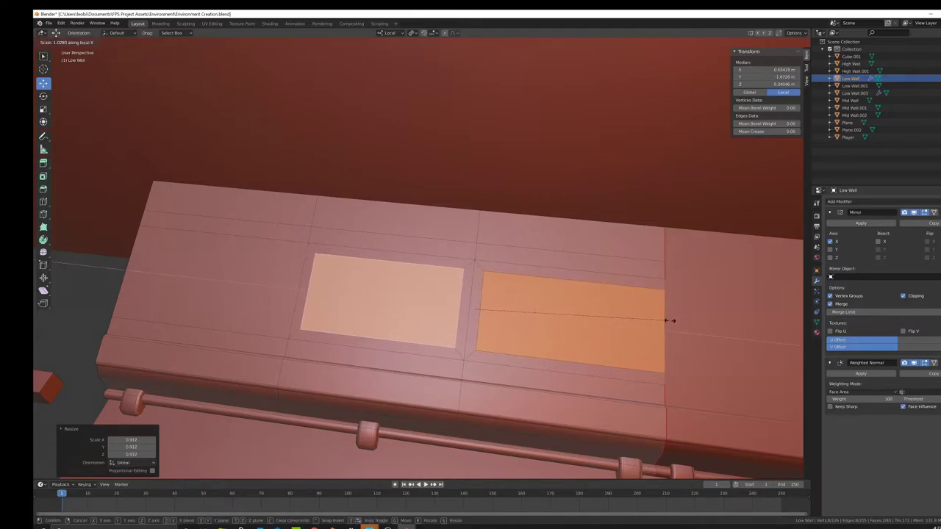
left_click(663, 320)
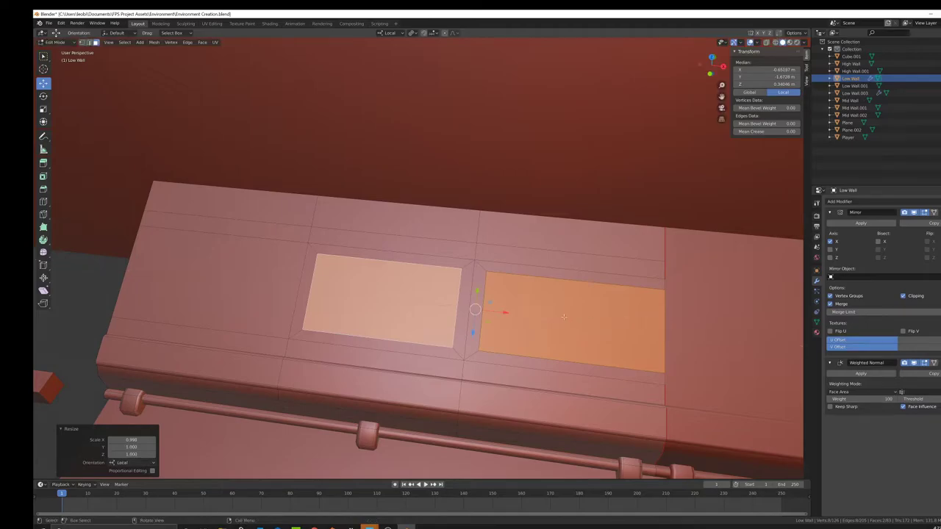
Extrude the two panel faces outward about 0.013 m along their normal
scroll(548, 286, "down", 4)
middle_click_drag(549, 286, 385, 48)
scroll(448, 285, "down", 5)
scroll(454, 280, "up", 9)
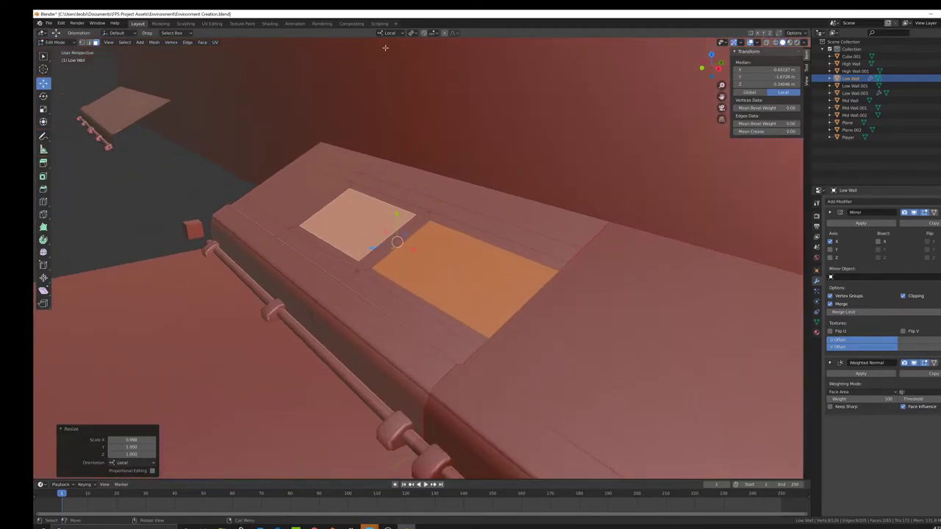
middle_click_drag(439, 224, 494, 255)
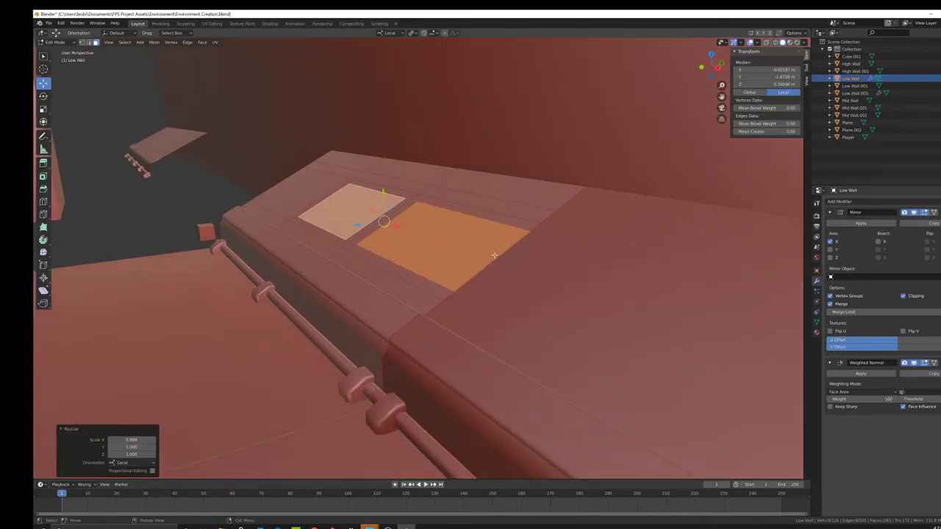
key("e")
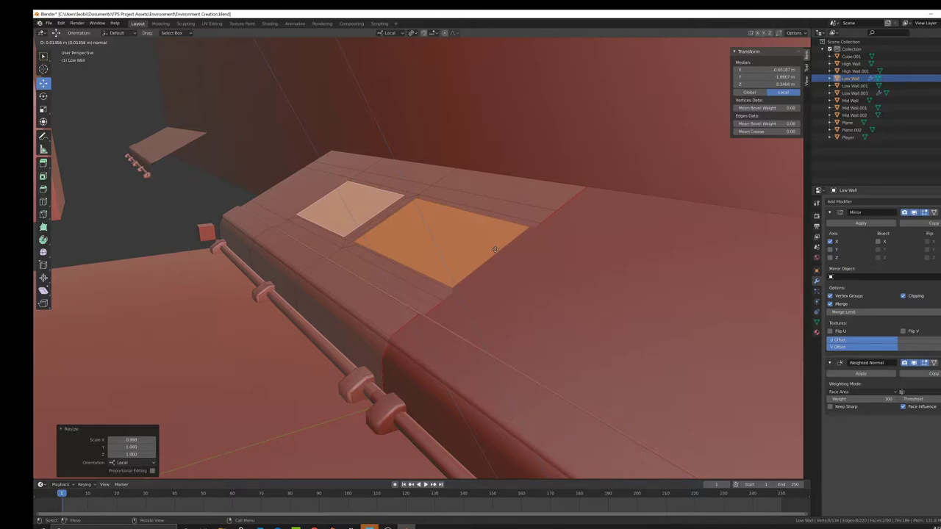
left_click(494, 250)
Scale the tops of the two raised panels down slightly and uniformly to taper their sides
mouse_move(495, 250)
middle_mouse_down()
mouse_move(472, 255)
mouse_move(484, 259)
middle_mouse_up()
scroll(662, 265, "up", 5)
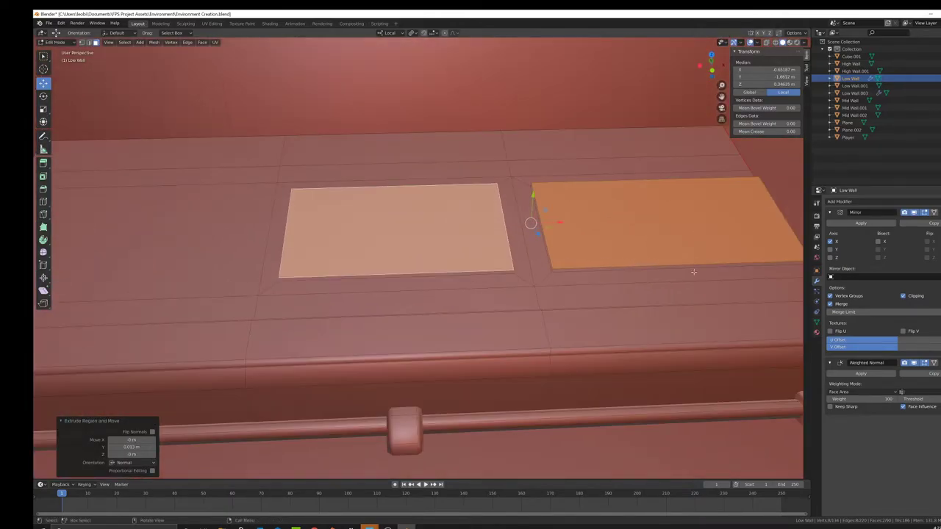
key("s")
left_click(693, 267)
middle_click_drag(694, 267, 652, 303)
key("s")
left_click(681, 309)
Adjust the widths of the raised panel tops by scaling along local X, and leave Edit Mode
key("x")
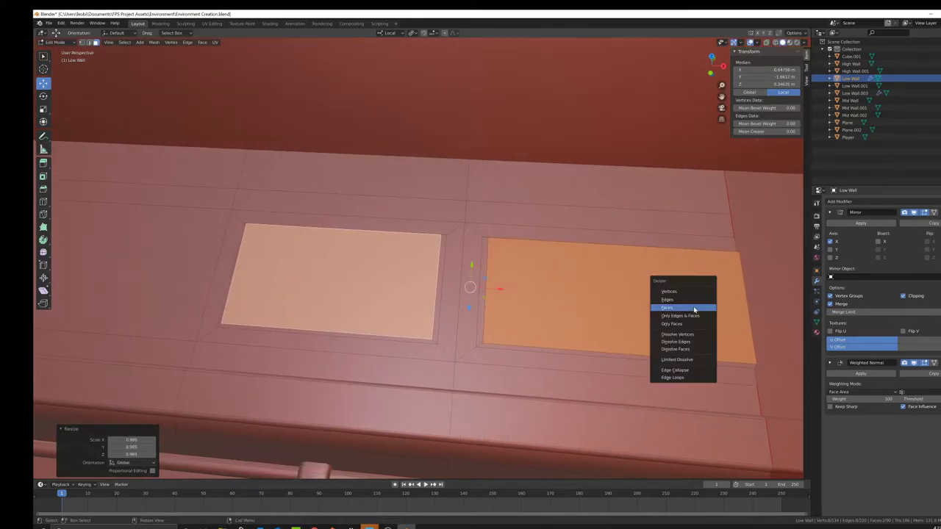
key("s")
key("y")
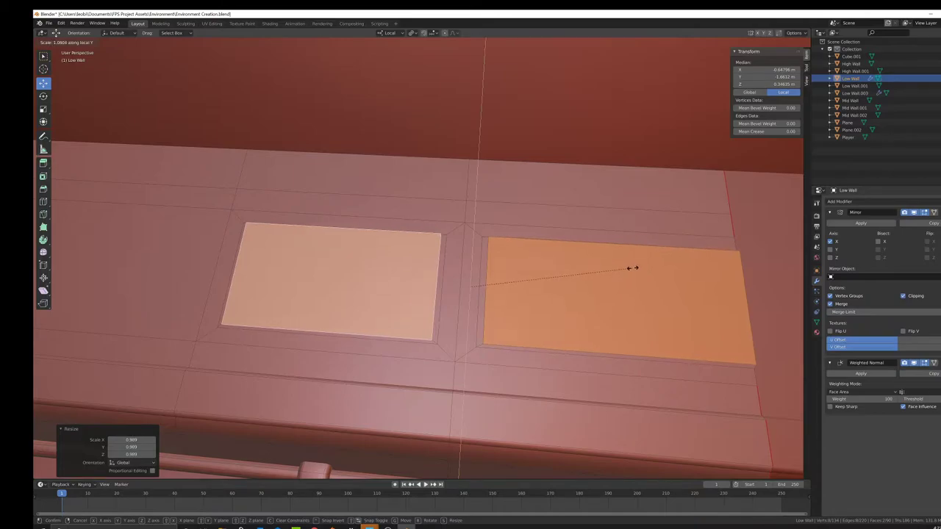
key("x")
key("x")
left_click(625, 267)
key("Tab")
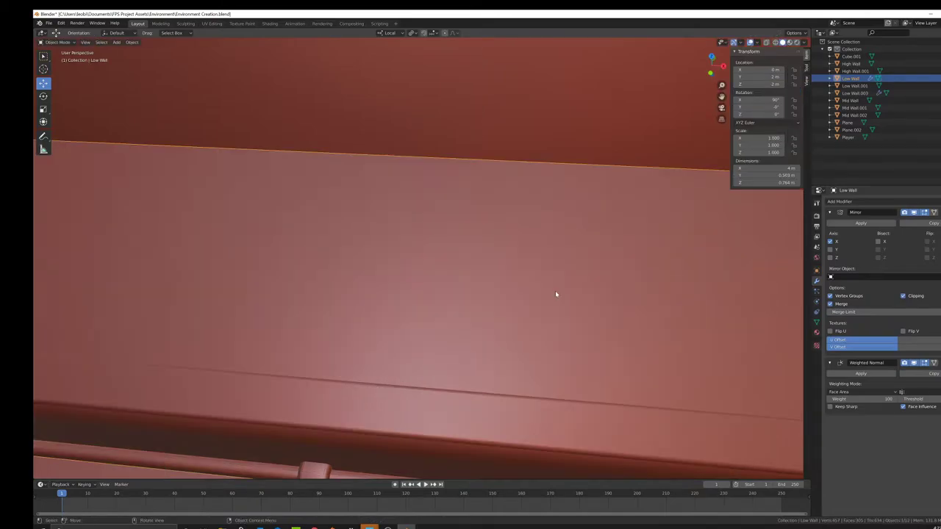
Expand the scene's Ambient Occlusion settings, try a larger distance and undo the change
scroll(554, 290, "down", 5)
middle_click_drag(552, 286, 521, 277)
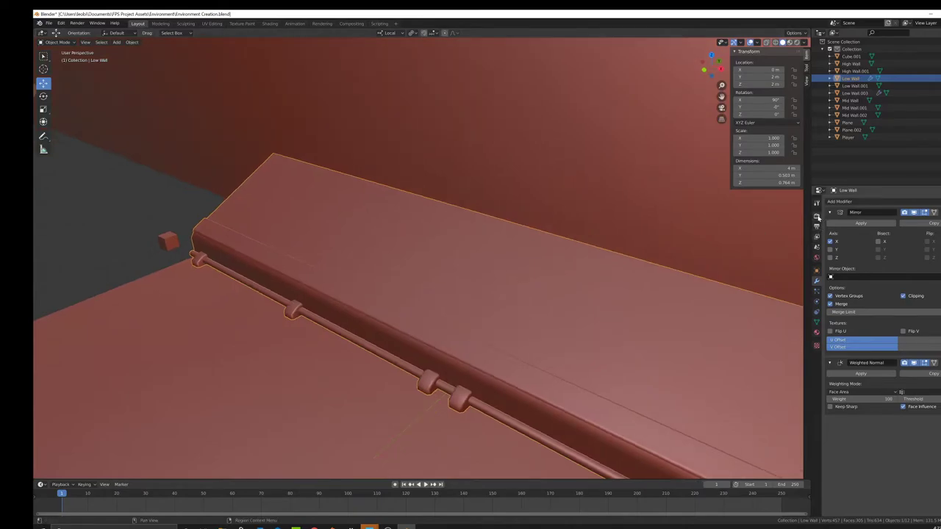
left_click(816, 216)
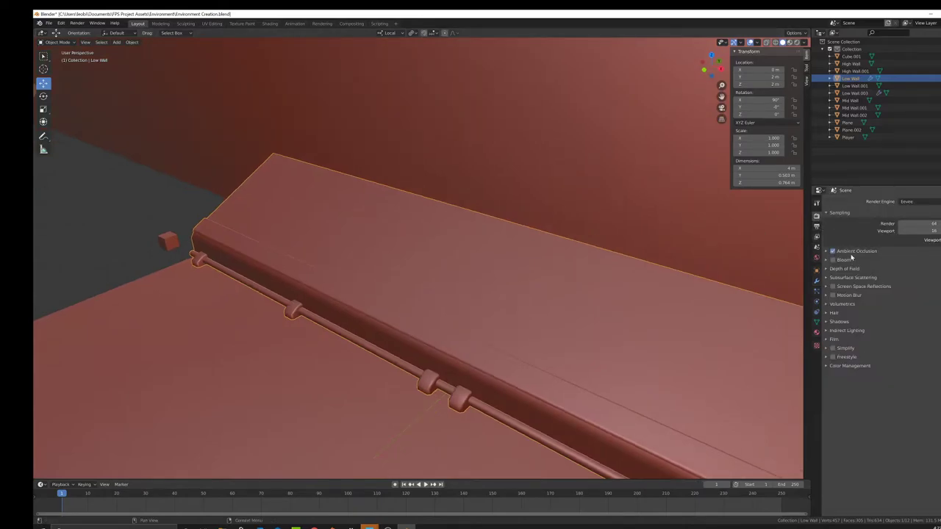
left_click(852, 252)
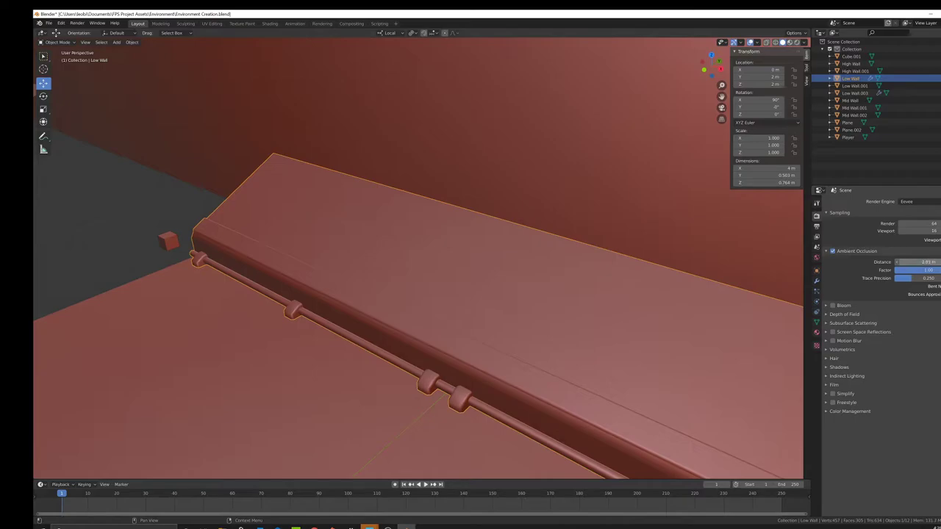
key("ctrl+z")
left_click(833, 251)
Preview Low Wall in Rendered shading and switch back to Solid shading
key("z")
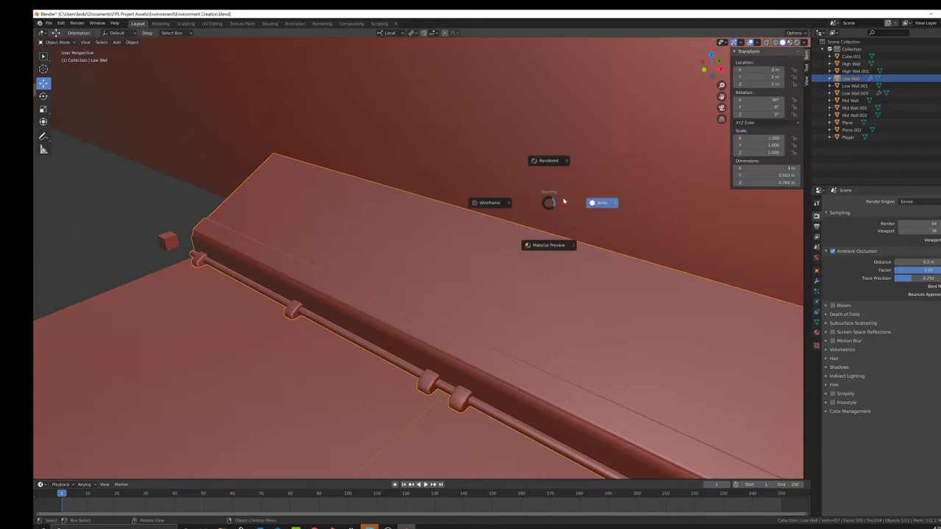
left_click(565, 143)
scroll(478, 294, "down", 3)
mouse_move(478, 294)
middle_mouse_down()
mouse_move(406, 268)
mouse_move(403, 284)
middle_mouse_up()
key("z")
left_click(483, 300)
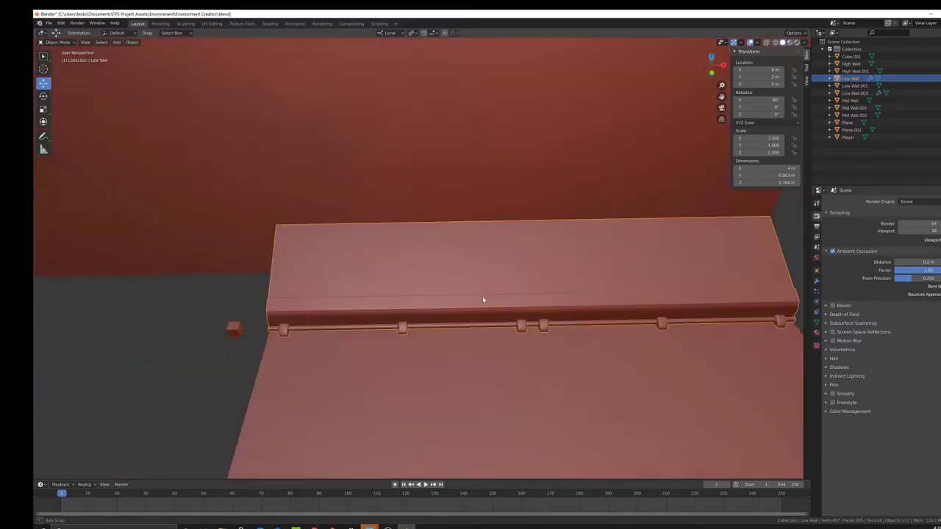
Bevel the top border edges of Low Wall's two raised panels with one segment and an offset of about 0.005 m, and leave Edit Mode
middle_click_drag(483, 300, 454, 264)
key("Tab")
scroll(453, 263, "up", 2)
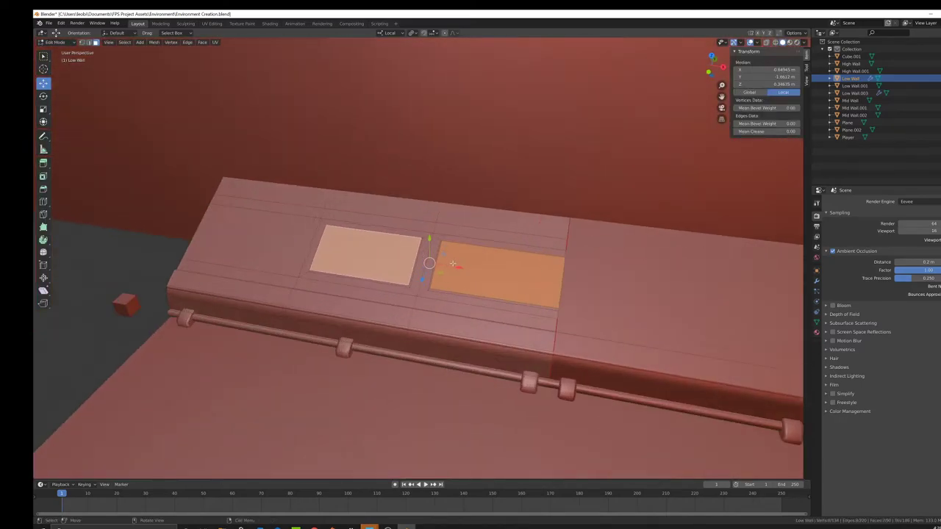
scroll(452, 263, "up", 2)
left_click(90, 42)
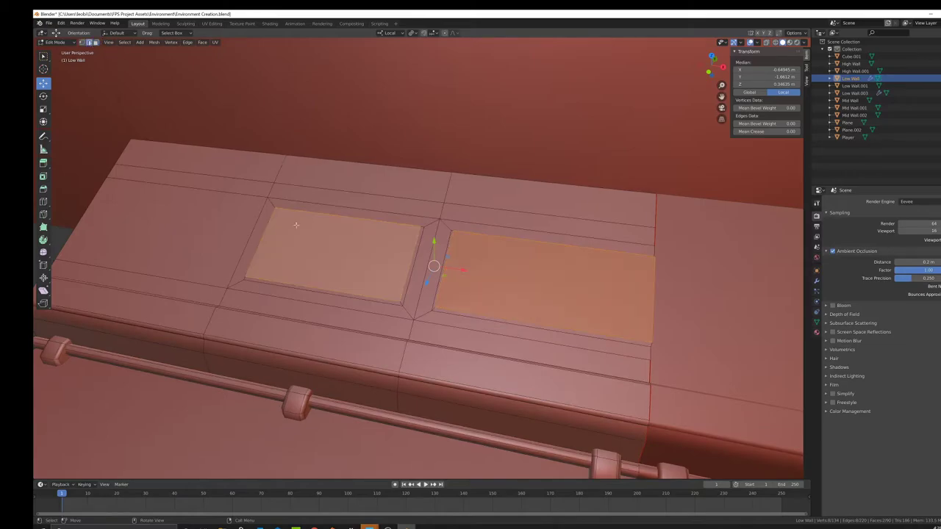
middle_click_drag(294, 216, 356, 245)
middle_click_drag(608, 265, 588, 289)
scroll(588, 289, "up", 2)
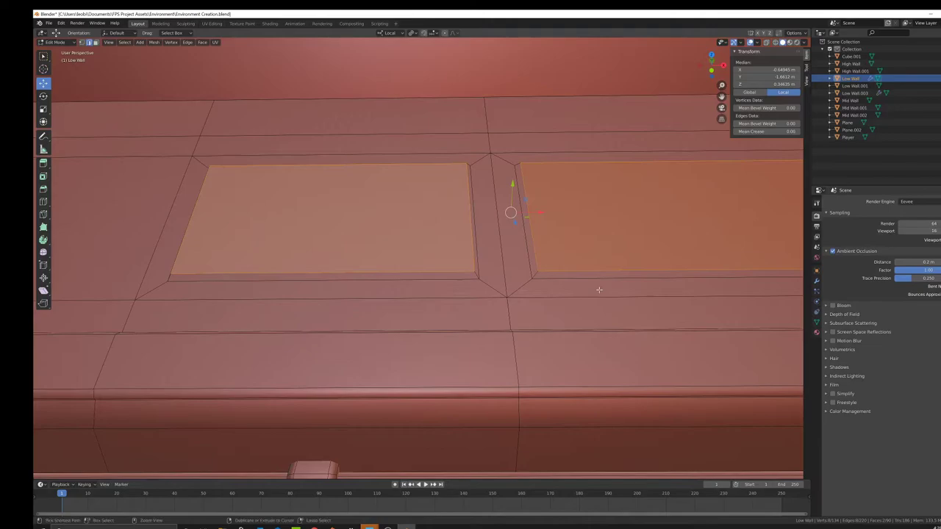
key("ctrl+b")
left_click(603, 291)
scroll(556, 286, "down", 4)
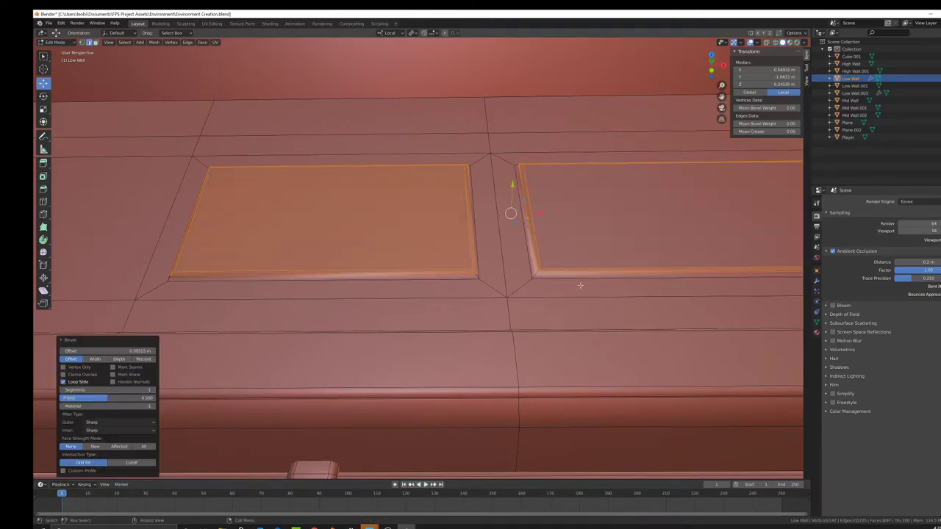
key("Tab")
middle_click_drag(546, 294, 533, 296)
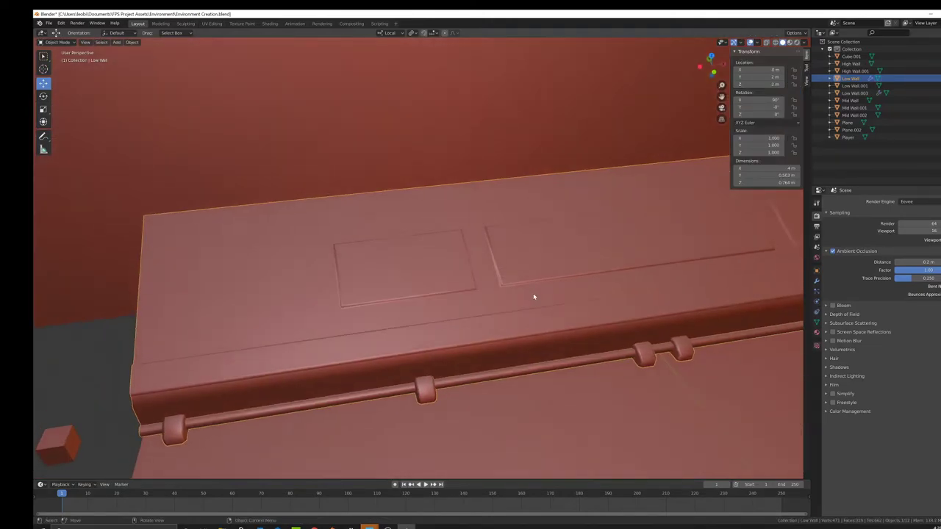
Clear the selection in Edit Mode and select the corner edges where the two raised panels face each other
key("Tab")
scroll(627, 308, "down", 2)
middle_click_drag(625, 309, 425, 323, "shift")
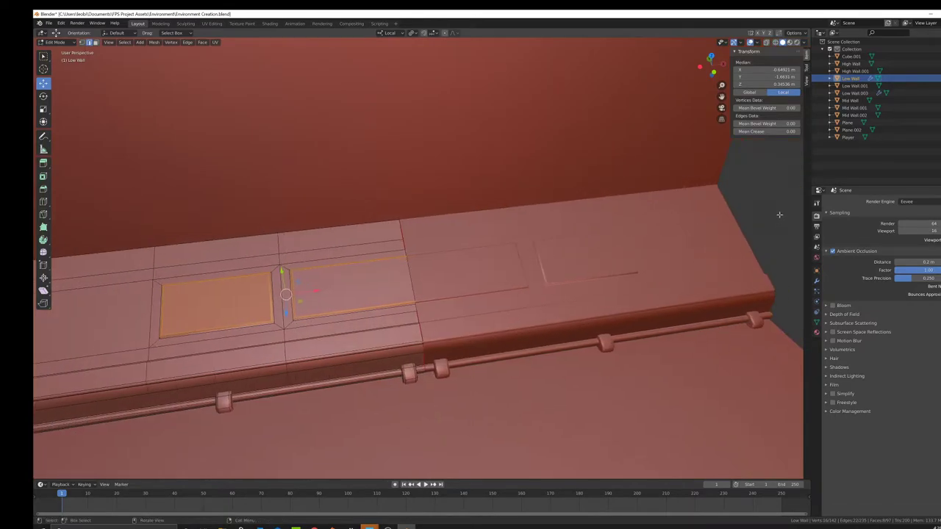
left_click(779, 215)
middle_click_drag(275, 318, 418, 304, "shift")
scroll(419, 304, "up", 2)
scroll(419, 303, "up", 4)
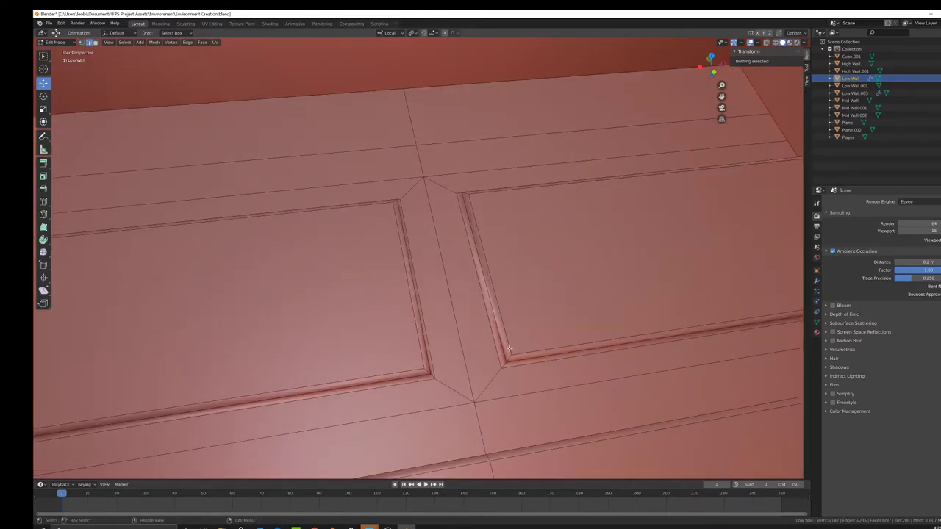
left_click(511, 358, "alt")
middle_click_drag(525, 314, 509, 309)
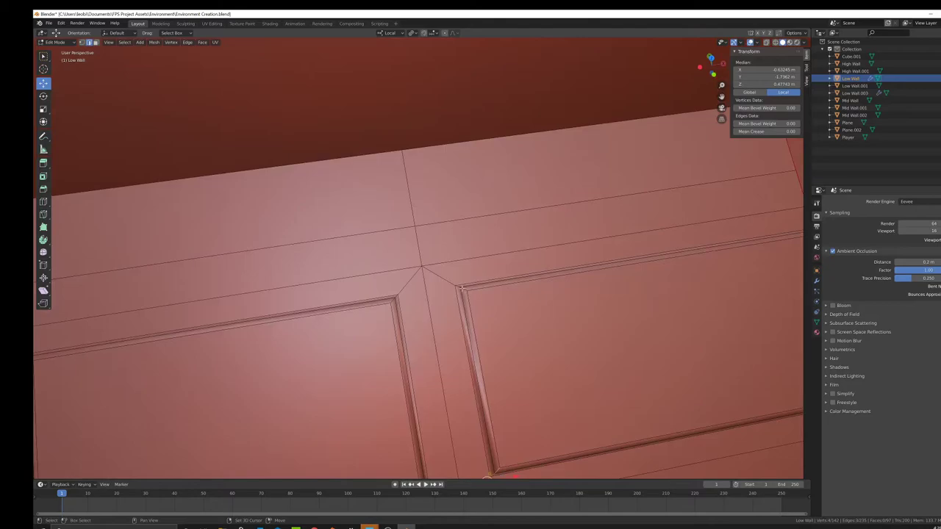
left_click(442, 277, "alt+shift")
left_click(409, 281, "alt+shift")
scroll(403, 298, "down", 2)
middle_click_drag(400, 303, 718, 181, "shift")
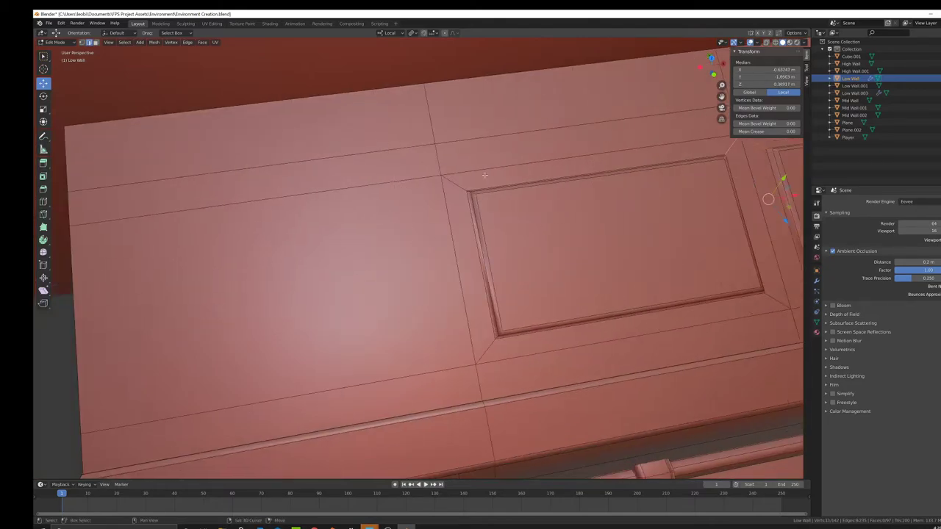
Add the far-end corner edges of the outer raised panel to the selection and refine it with Circle Select
left_click(458, 183, "alt+shift")
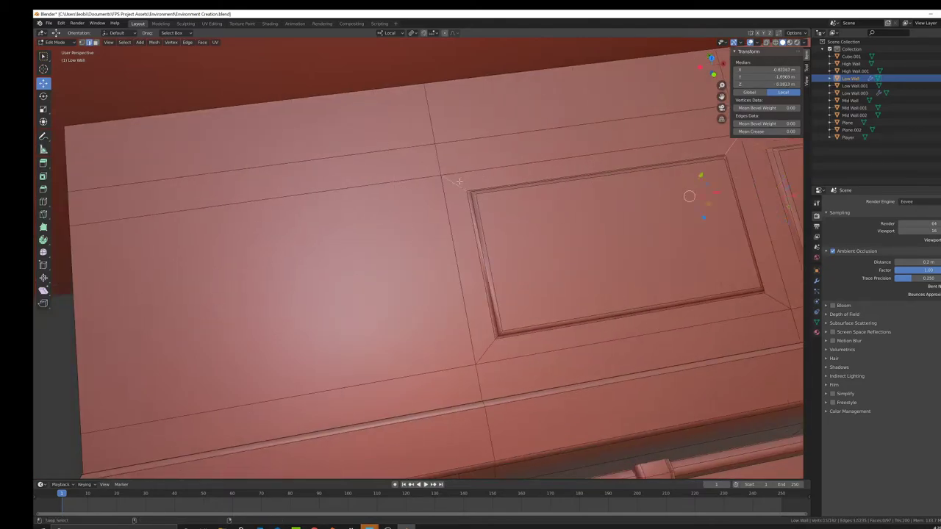
left_click(485, 351, "shift")
middle_click_drag(485, 351, 464, 330)
key("c")
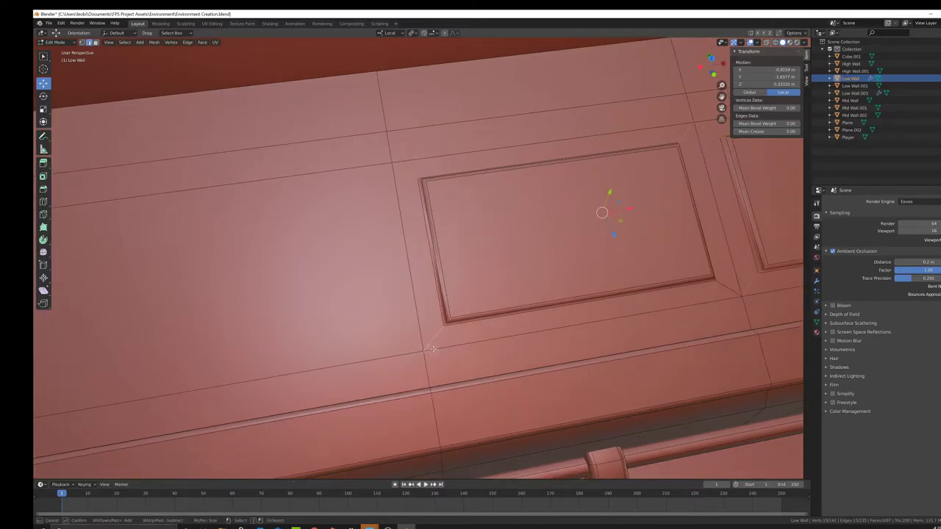
middle_click(397, 167)
right_click(398, 168)
Add the outer panel's remaining lower corner edges and clean up the selection around the shared frame corners with Circle Select
middle_click_drag(716, 123, 463, 154, "shift")
key("c")
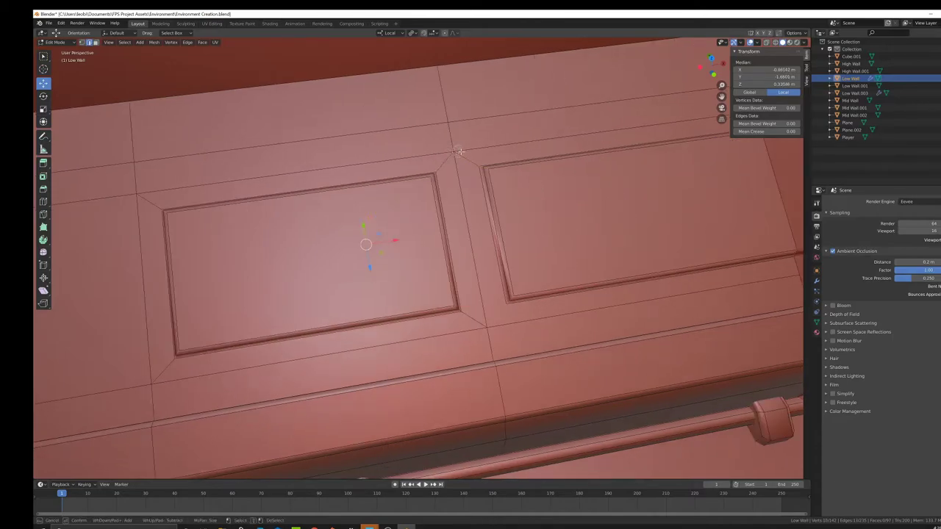
left_click(490, 320)
key("Escape")
middle_click_drag(490, 320, 376, 280)
left_click(218, 351, "alt+shift")
key("c")
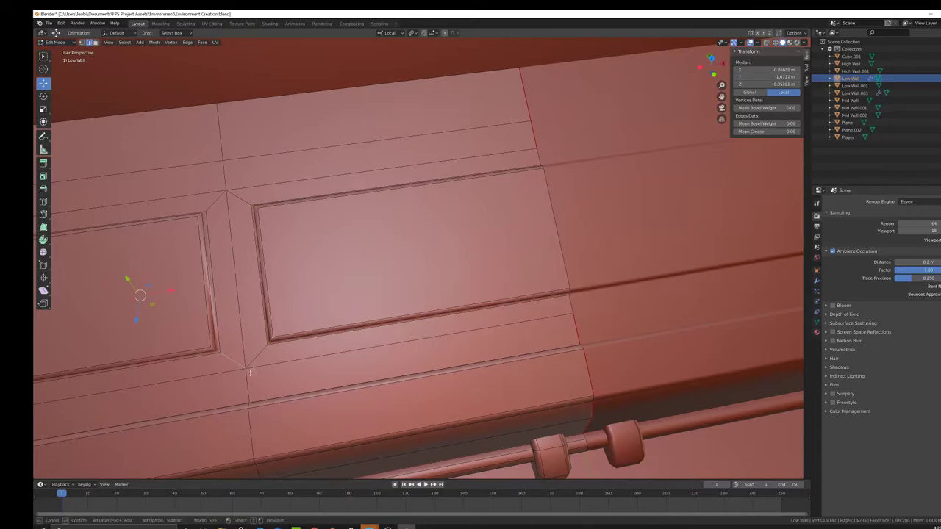
right_click(576, 302)
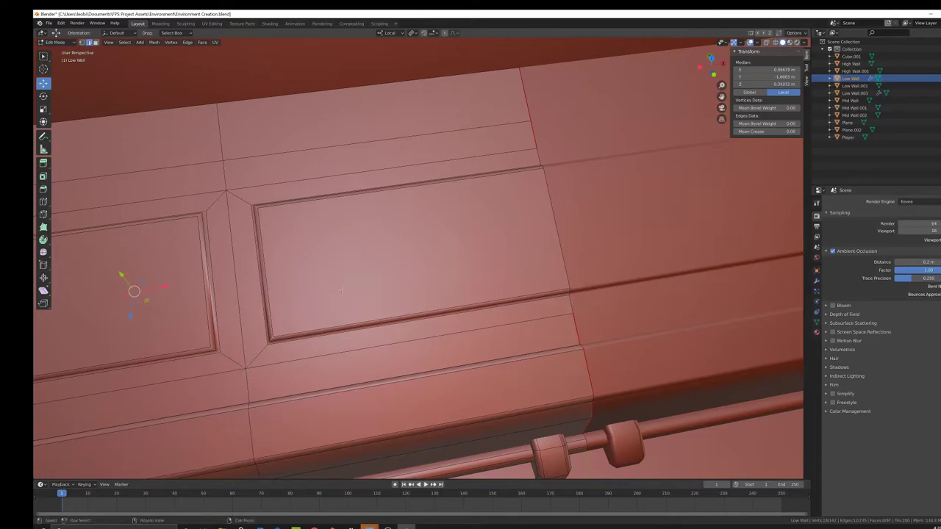
Try beveling the selected panel corner edges with one segment and an offset of about 0.028 m
middle_click_drag(294, 299, 422, 283, "shift")
key("ctrl+b")
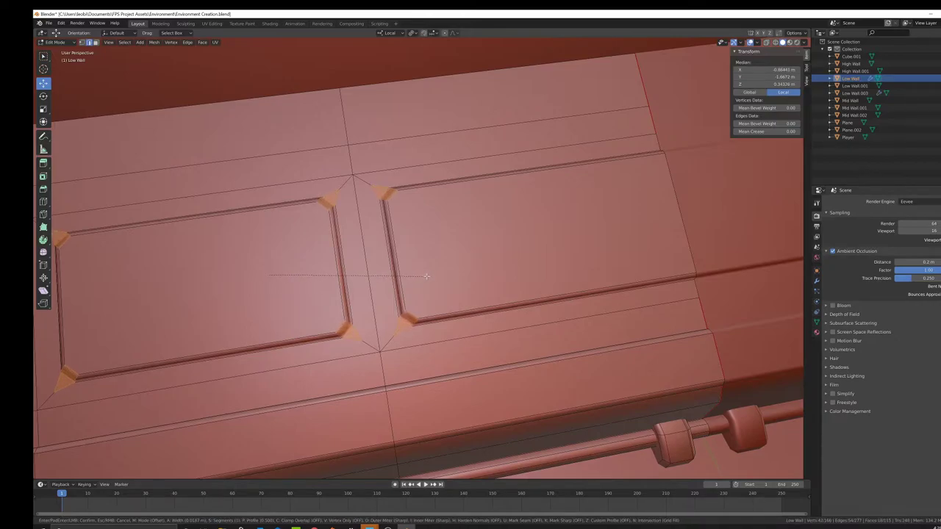
left_click(420, 280)
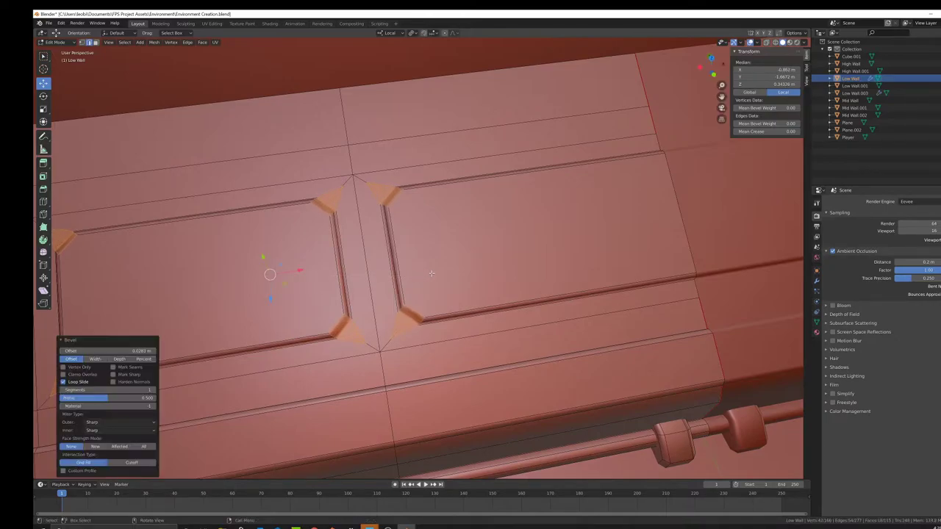
Undo the corner bevel and bevel the same panel corner edges again with a smaller width
scroll(418, 283, "down", 3)
scroll(418, 282, "down", 4)
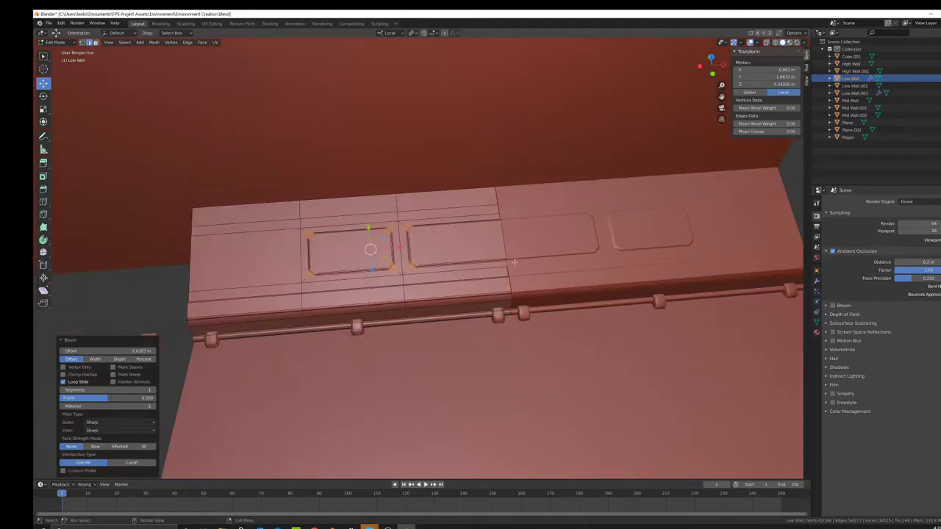
scroll(447, 255, "up", 2)
middle_click_drag(439, 248, 447, 263, "shift")
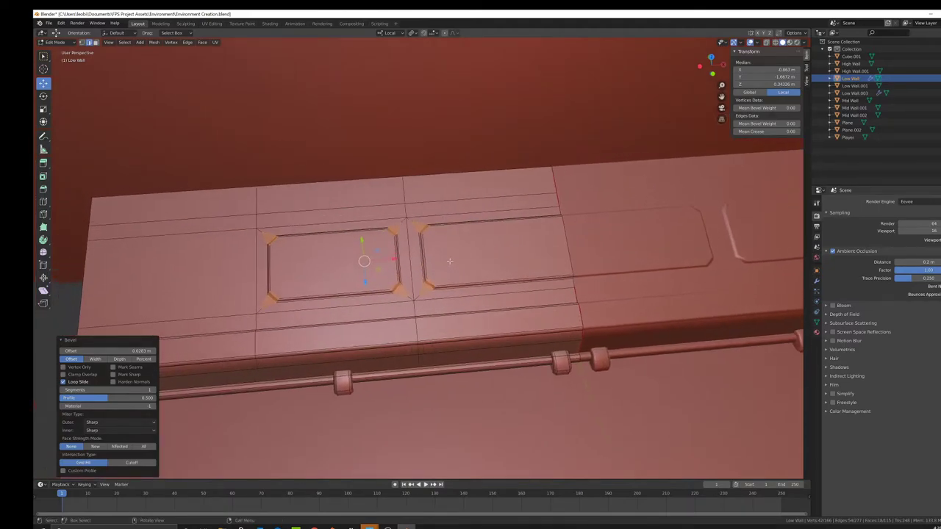
scroll(447, 266, "up", 4)
key("ctrl+b")
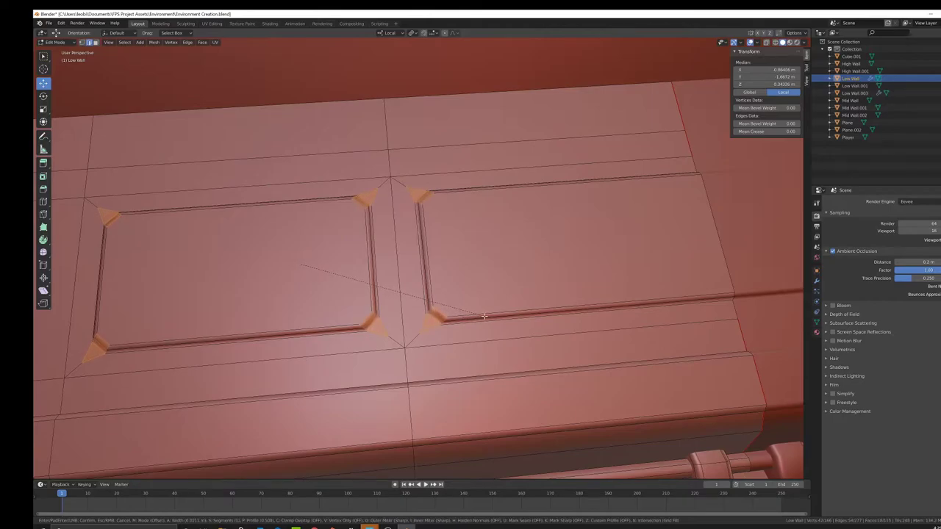
Bevel the recessed panels' corner edges and deselect the flat outer geometry at the two lower corners between the panels
left_click(485, 316)
middle_click_drag(354, 330, 405, 310, "shift")
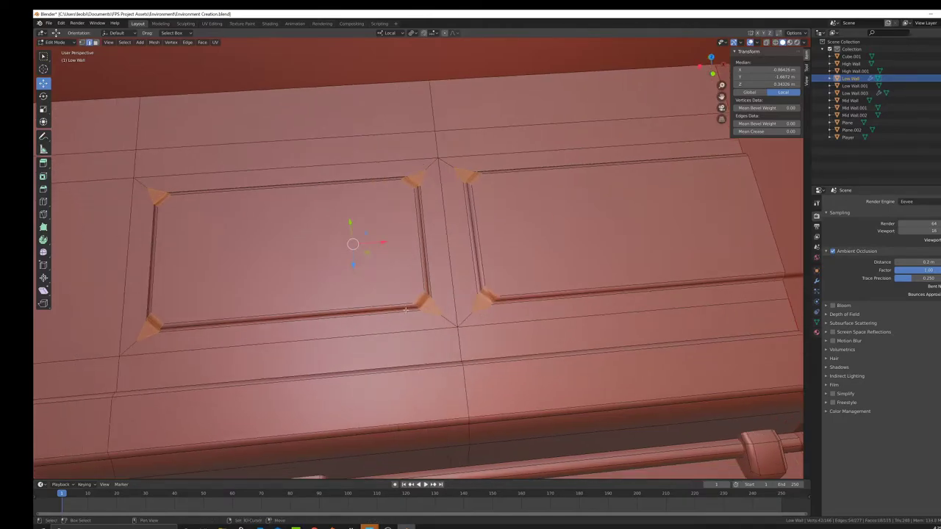
scroll(406, 310, "up", 3)
key("c")
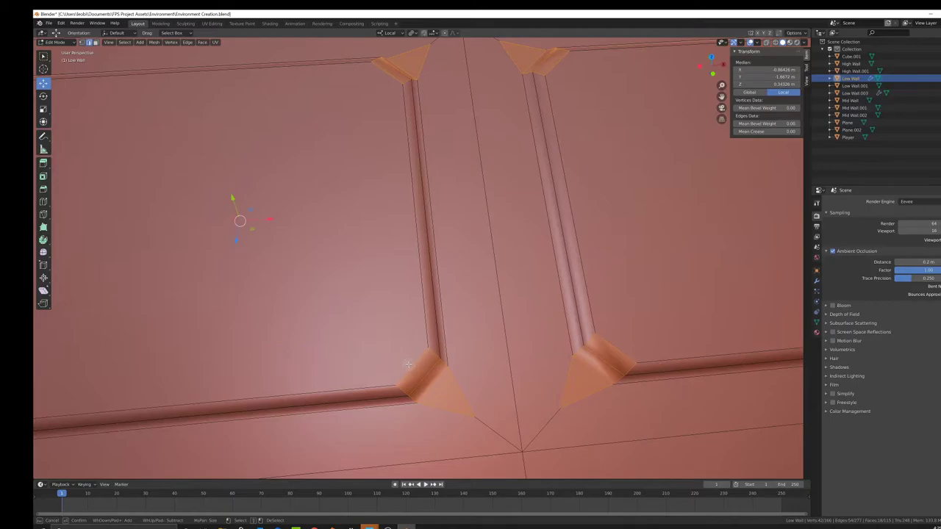
mouse_move(443, 387)
middle_mouse_down()
mouse_move(457, 417)
mouse_move(376, 375)
middle_mouse_up()
key("Escape")
key("c")
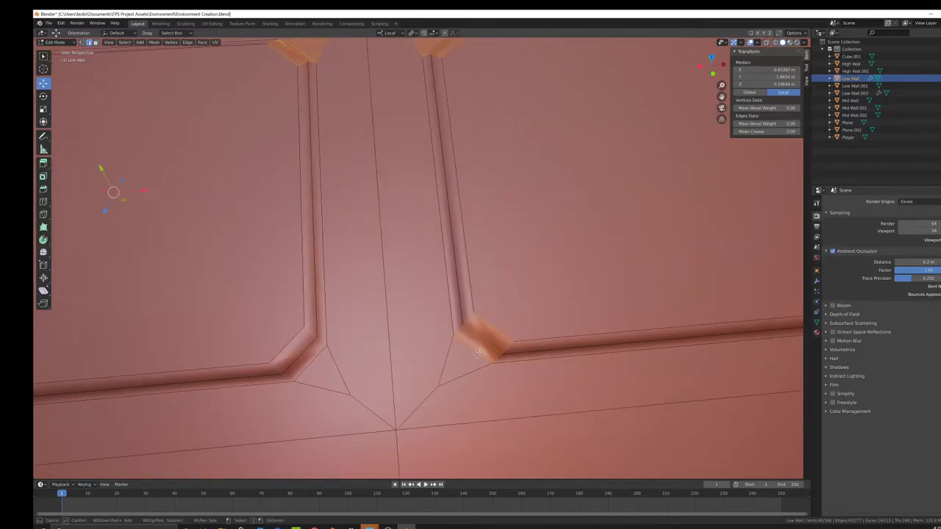
Deselect the flat outer geometry at the two upper corners between the panels, keeping only the groove edges selected
middle_click_drag(494, 116, 510, 248)
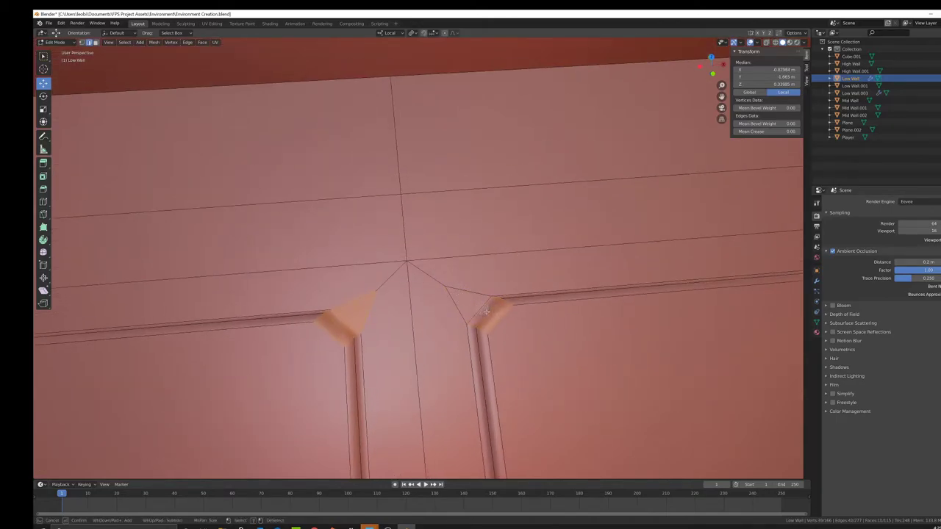
key("Escape")
middle_click_drag(381, 324, 445, 300, "shift")
key("c")
key("Escape")
scroll(445, 297, "down", 6)
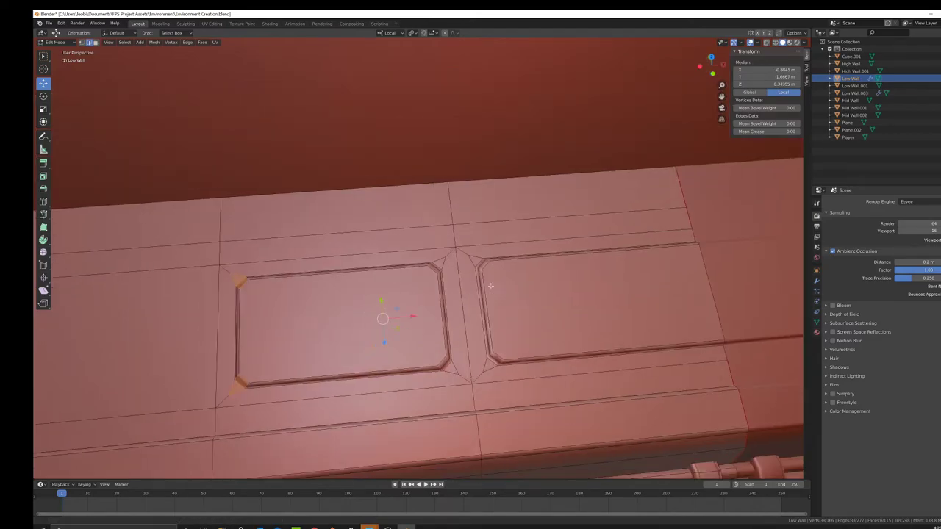
Deselect the flat outer geometry at the upper outer corner of the smaller panel with circle select
middle_click_drag(276, 254, 481, 218, "shift")
scroll(482, 217, "up", 5)
key("c")
middle_click(471, 215)
key("Escape")
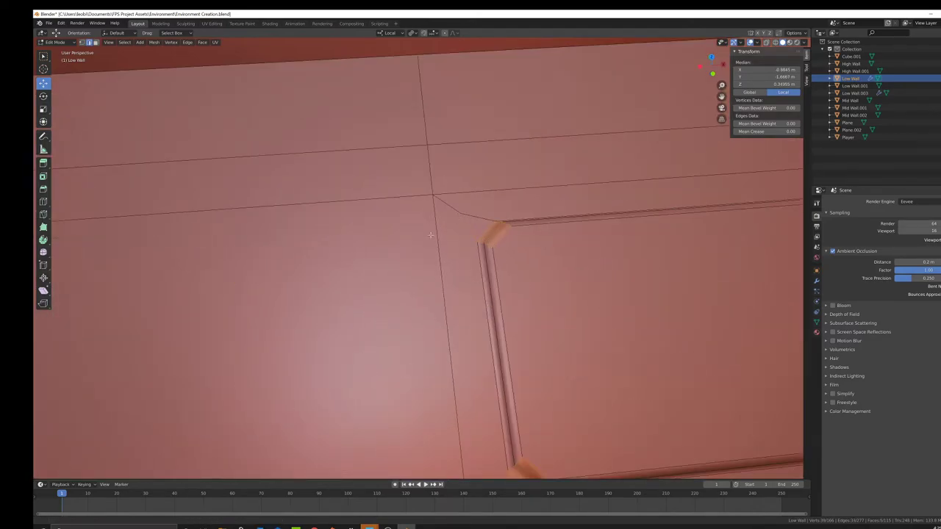
scroll(471, 228, "up", 4)
middle_click_drag(552, 222, 430, 276, "shift")
key("c")
middle_click_drag(356, 293, 387, 309)
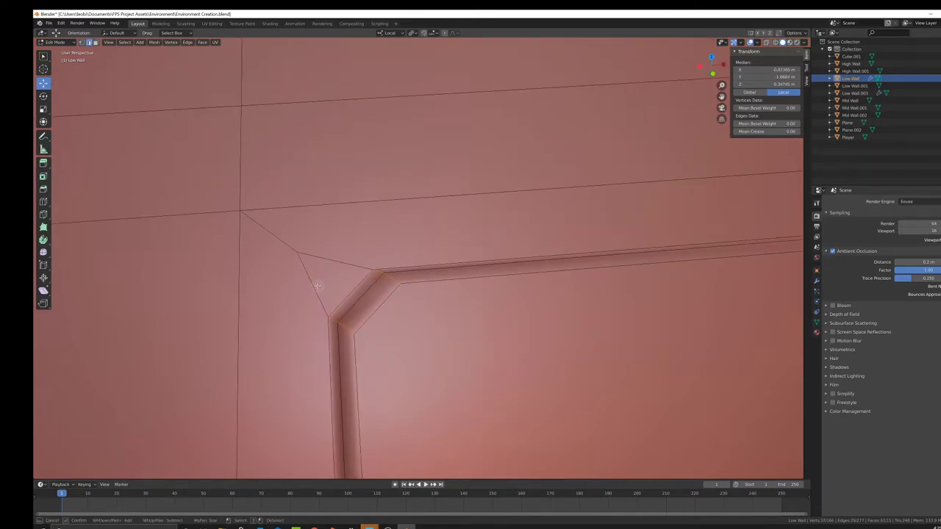
key("Escape")
Deselect the flat outer geometry at the lower outer corner of the smaller panel with circle select
scroll(430, 326, "down", 6)
middle_click_drag(431, 325, 419, 169, "shift")
scroll(412, 220, "up", 6)
key("c")
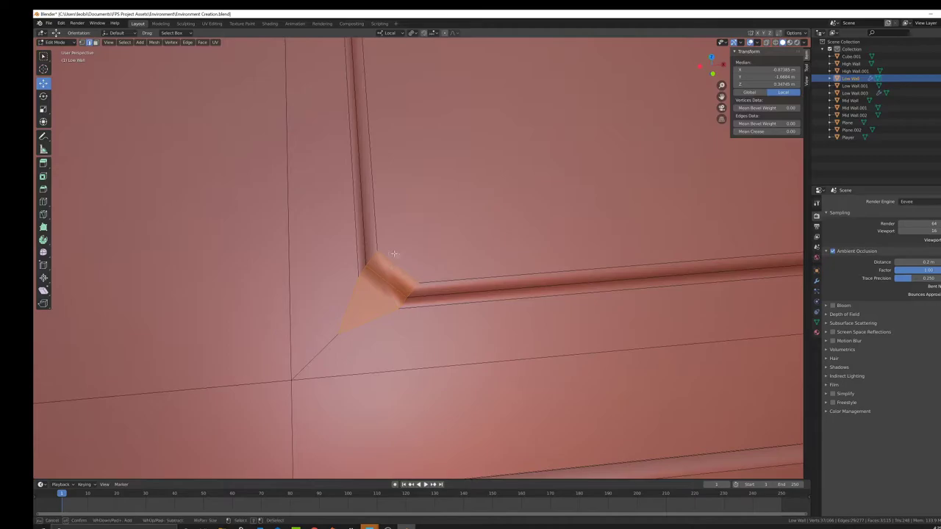
key("2")
key("Escape")
scroll(393, 326, "down", 7)
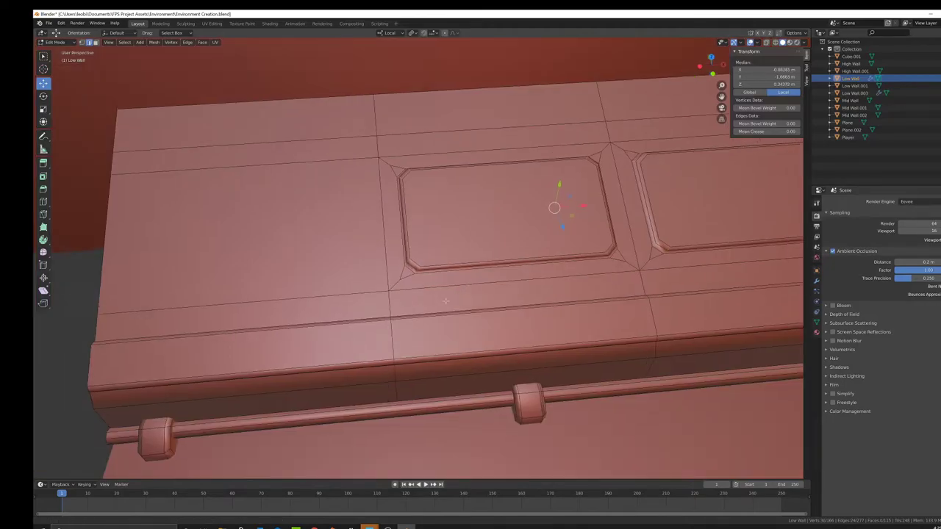
Bevel the remaining selected corner edges to round the grooves of both recessed panels
middle_click_drag(563, 217, 477, 263, "shift")
middle_click_drag(562, 298, 467, 286, "shift")
scroll(467, 286, "up", 3)
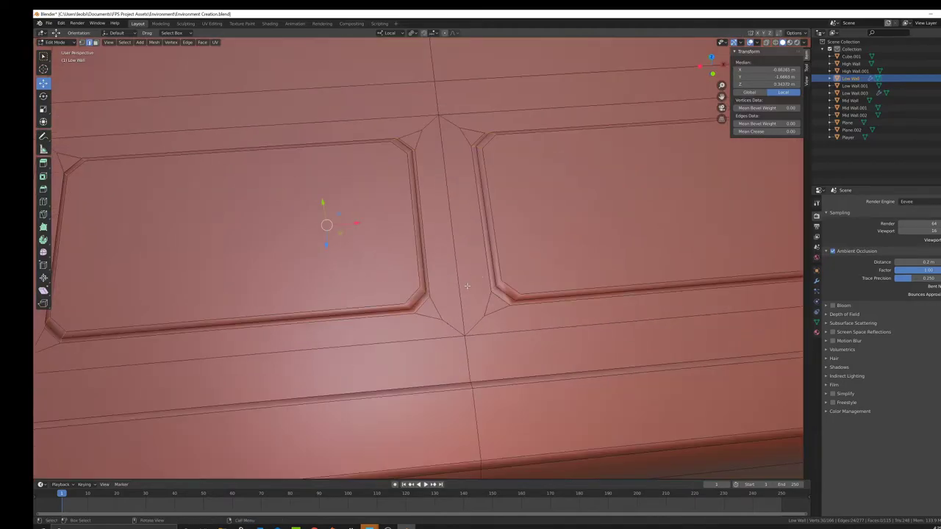
key("ctrl+b")
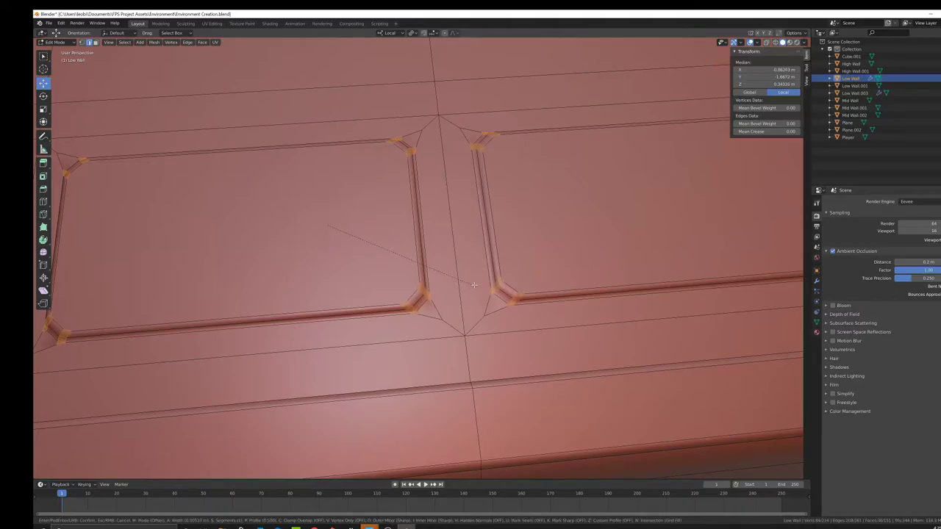
left_click(477, 285)
Examine the rounded panel corners in Object Mode, trying another viewport shading before returning to solid
key("Tab")
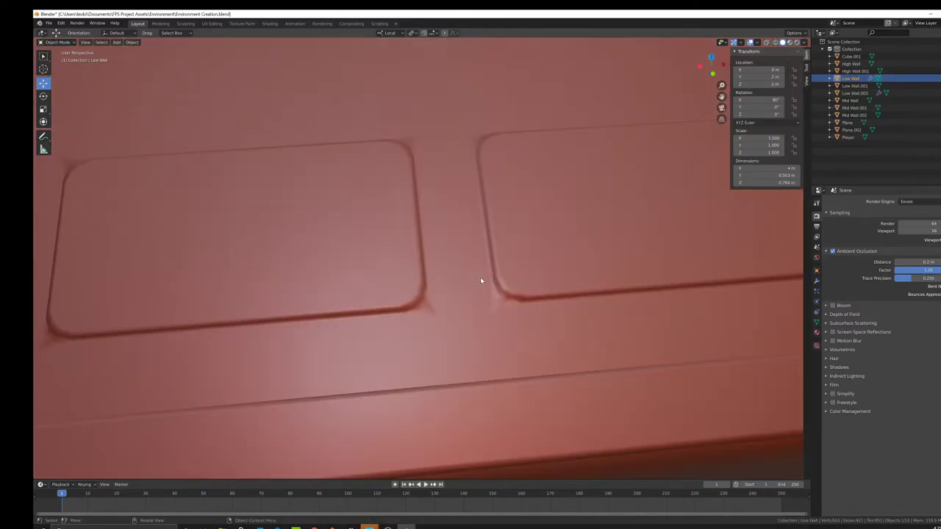
scroll(479, 277, "down", 5)
mouse_move(493, 288)
middle_mouse_down()
mouse_move(512, 240)
mouse_move(588, 228)
mouse_move(576, 228)
middle_mouse_up()
key("z")
left_click(508, 241)
key("z")
left_click(655, 223)
mouse_move(651, 226)
middle_mouse_down()
mouse_move(551, 255)
mouse_move(514, 254)
middle_mouse_up()
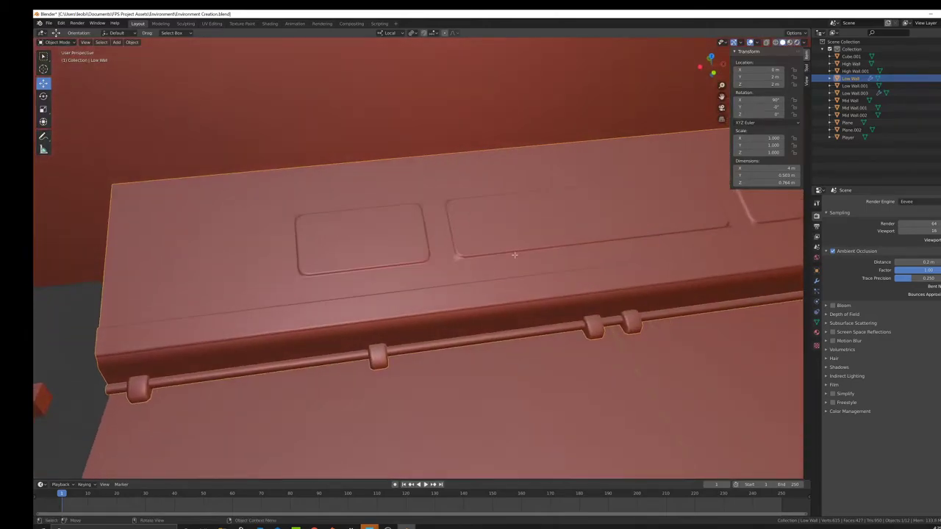
Examine the mesh around the rounded panel corners in Edit Mode with vertex selection
key("Tab")
middle_click_drag(457, 259, 403, 297)
scroll(403, 297, "up", 4)
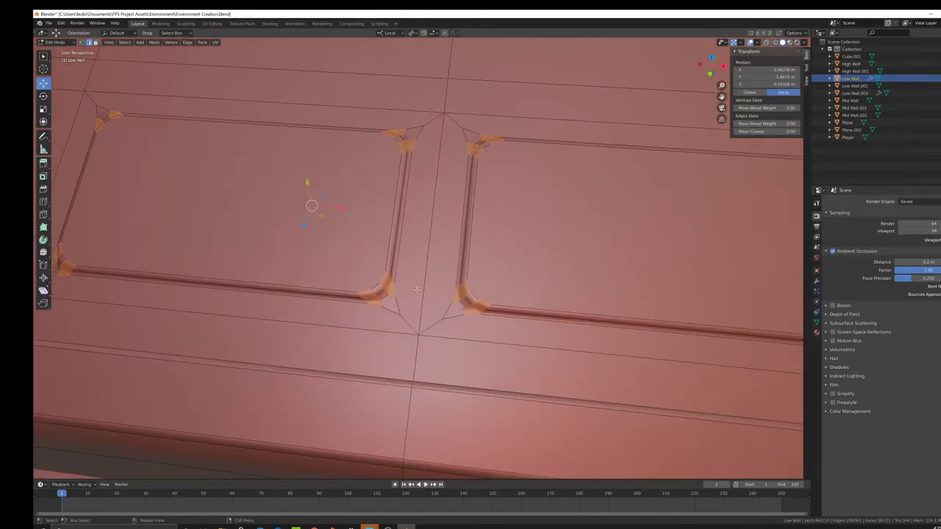
left_click(82, 42)
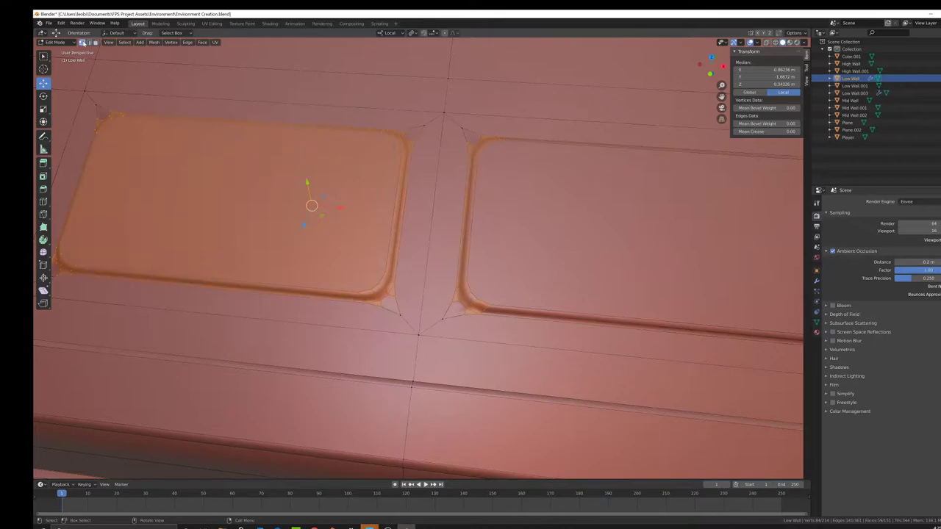
scroll(433, 225, "down", 3)
mouse_move(432, 225)
middle_mouse_down()
mouse_move(444, 223)
mouse_move(429, 236)
middle_mouse_up()
scroll(428, 298, "up", 2)
middle_click_drag(428, 302, 456, 292, "shift")
scroll(426, 292, "down", 4)
scroll(457, 292, "down", 2)
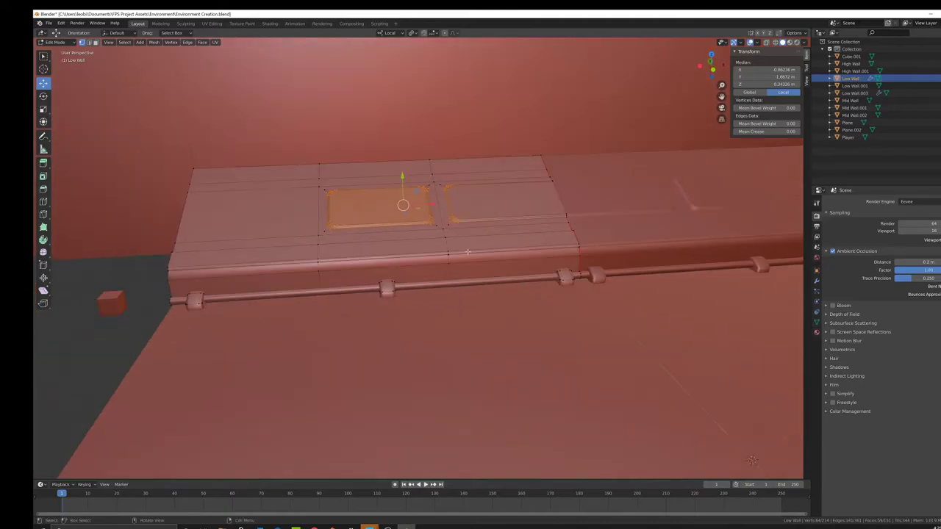
middle_click_drag(466, 253, 450, 276)
Inset the inner faces of both recessed panels together by about 0.024 m
left_click(96, 43)
scroll(367, 227, "up", 1)
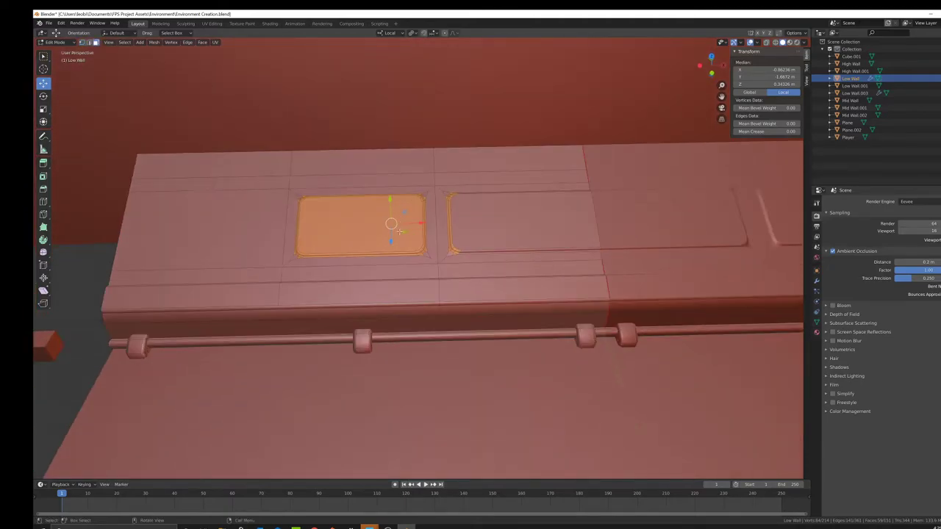
left_click(367, 228)
middle_click_drag(468, 211, 407, 259, "shift")
scroll(407, 259, "up", 1)
left_click(456, 261, "shift")
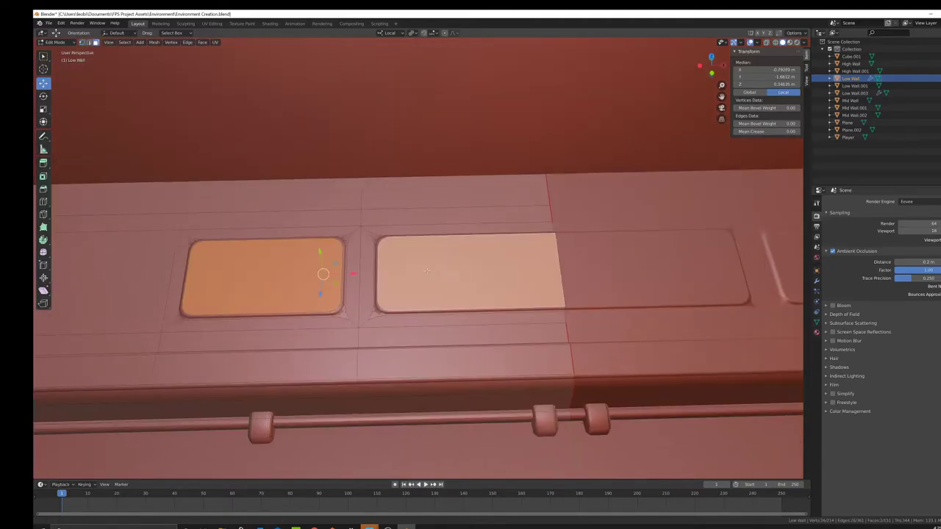
scroll(457, 316, "up", 2)
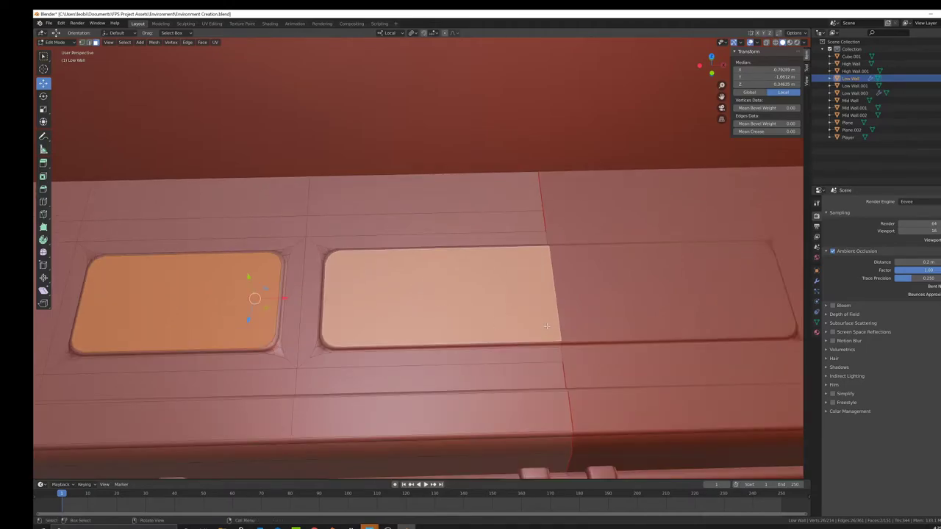
key("i")
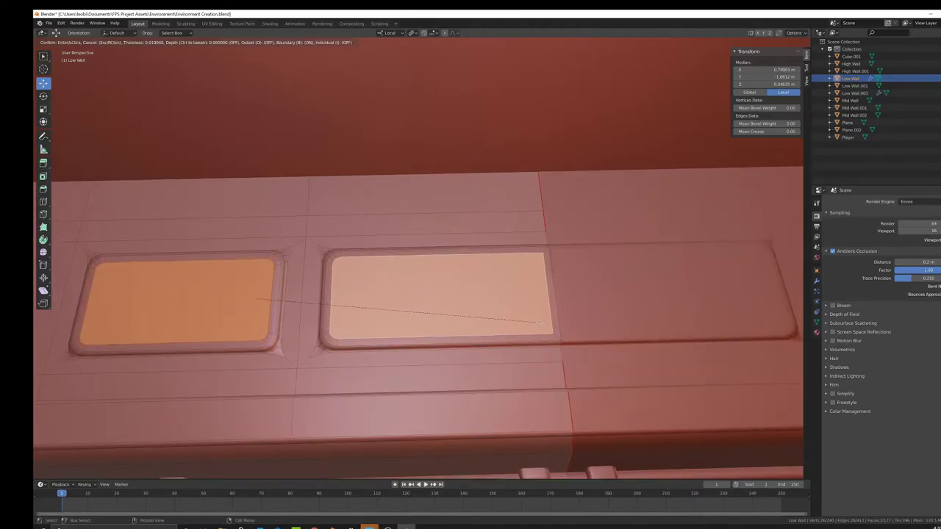
left_click(538, 321)
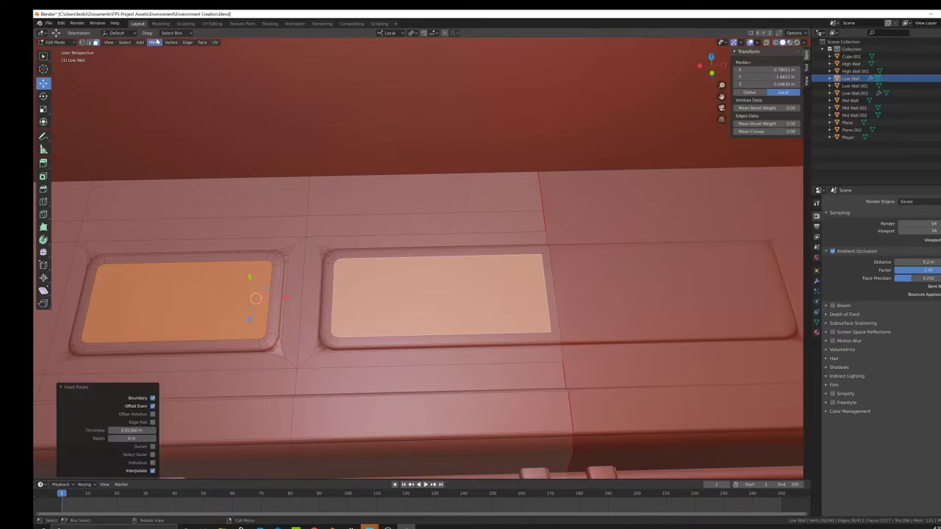
Delete the narrow strip face between the longer panel's inset and the mirror centre line
key("2")
left_click(538, 290)
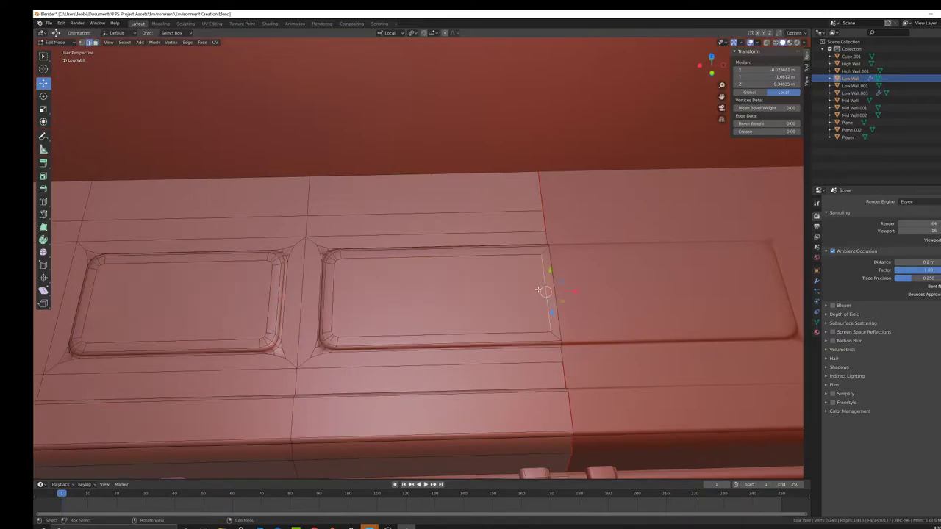
left_click(94, 42)
left_click(556, 298)
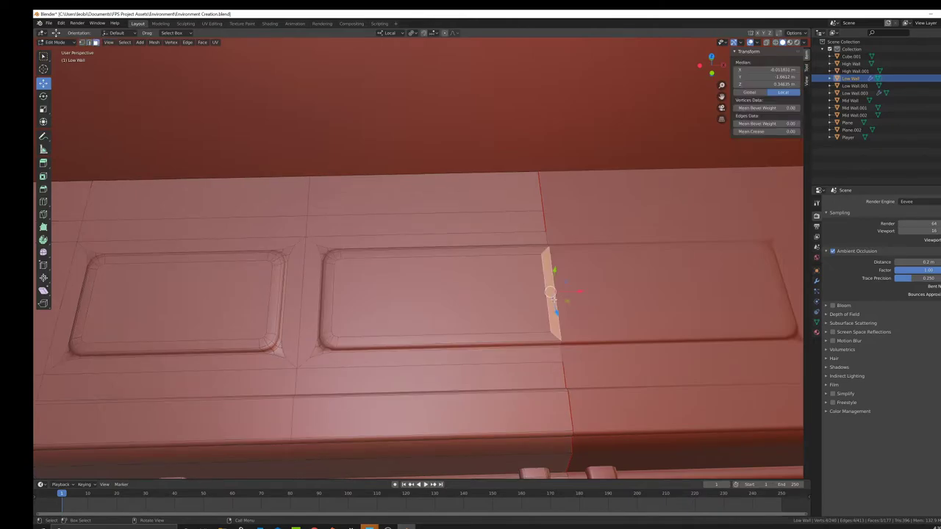
key("x")
left_click(556, 305)
Move the longer inset's open end edge along local X onto the mirror centre line at X 0 m
left_click(89, 42)
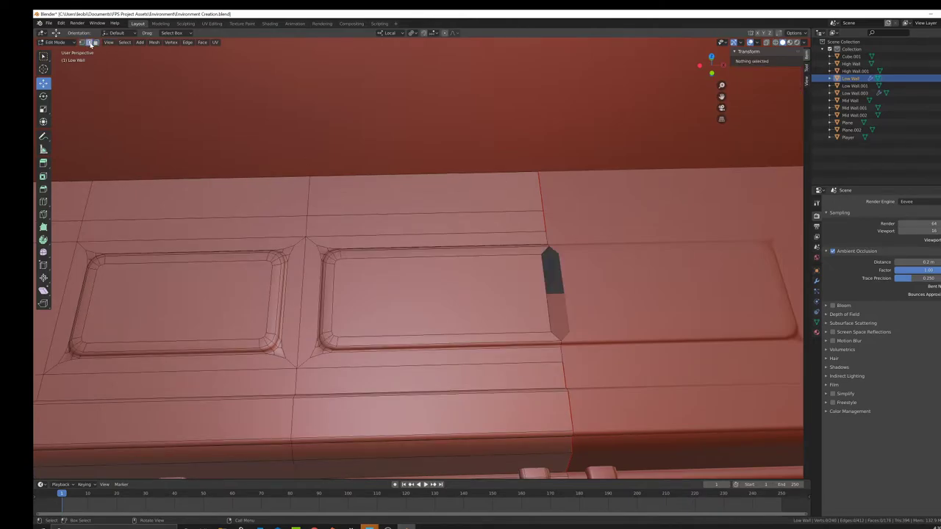
left_click(549, 282)
left_click_drag(575, 290, 688, 287)
scroll(638, 287, "down", 3)
middle_click_drag(638, 287, 655, 275)
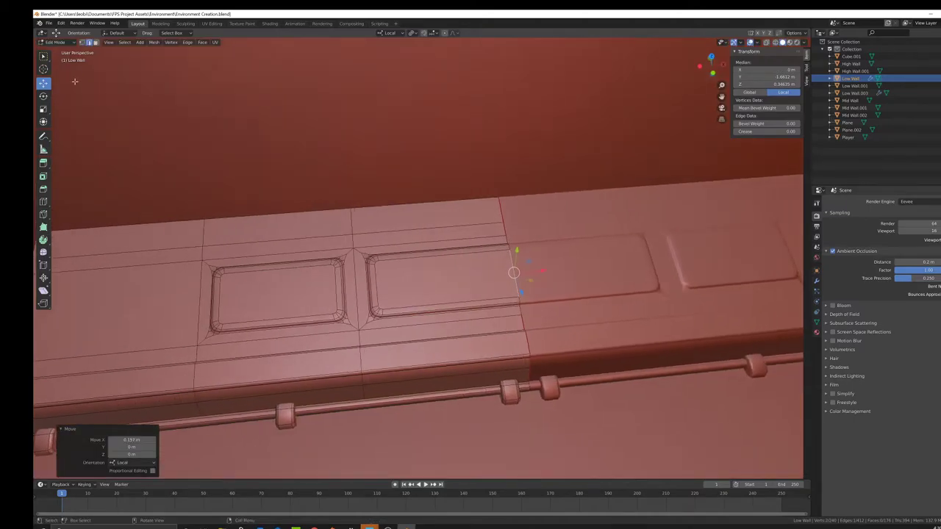
Extrude both inset panel faces along their normal twice, by about 0.003 m and then about 0.006 m
left_click(96, 42)
left_click(414, 279)
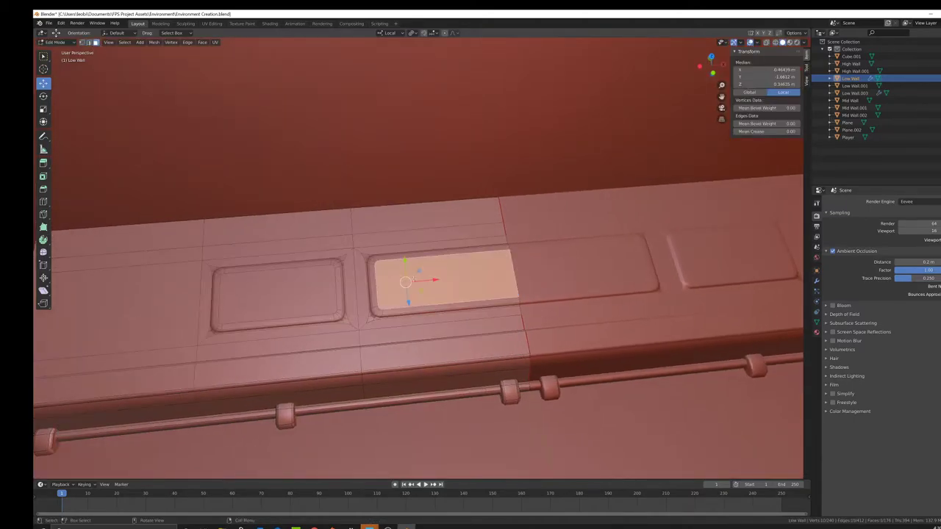
left_click(319, 282, "shift")
scroll(500, 287, "up", 6)
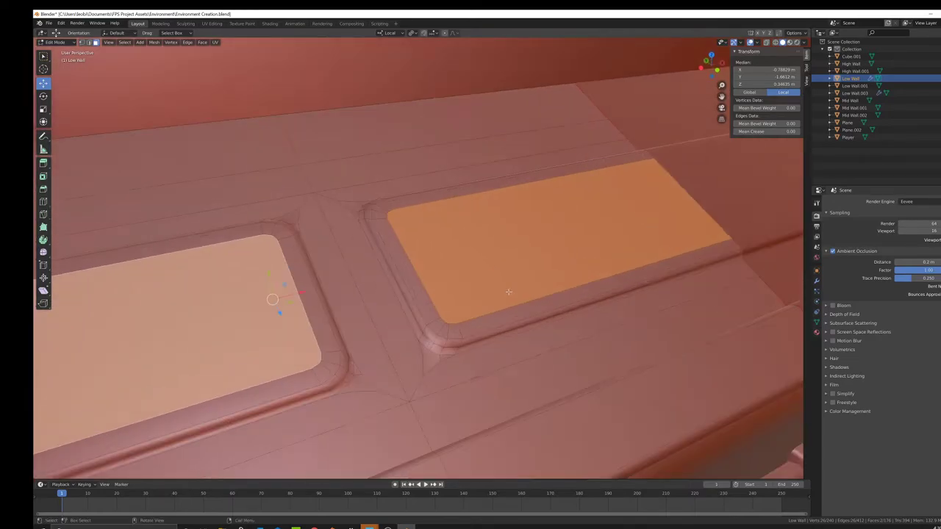
key("e")
left_click(515, 287)
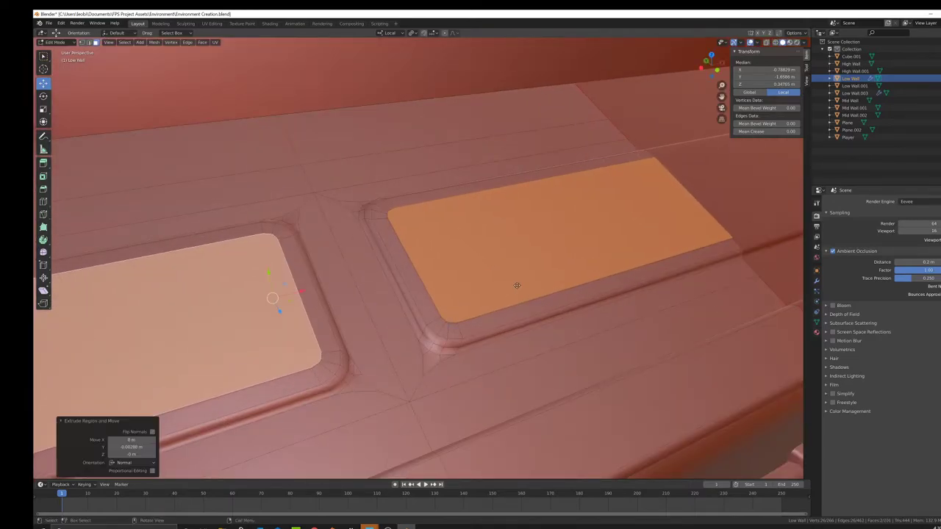
key("e")
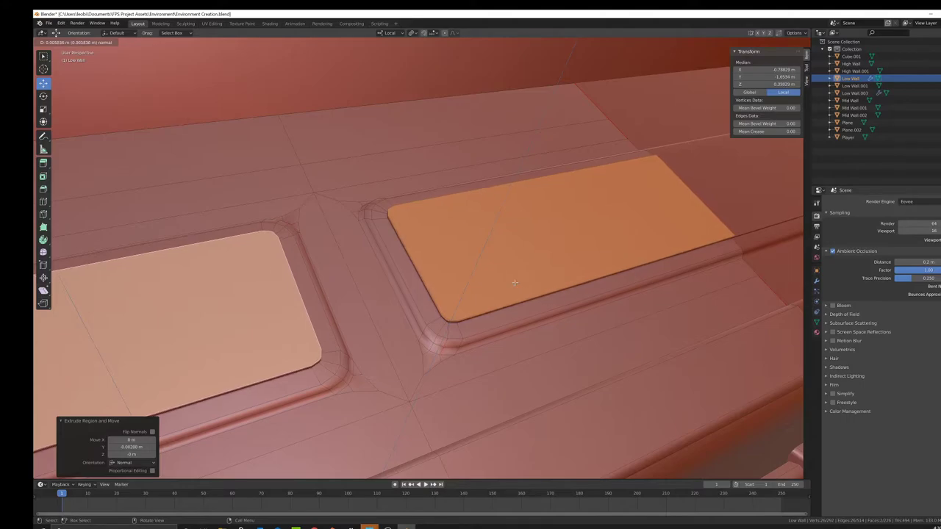
left_click(514, 283)
Scale the two extruded panel faces down uniformly in two passes, by factors of about 0.977 and 0.970
key("s")
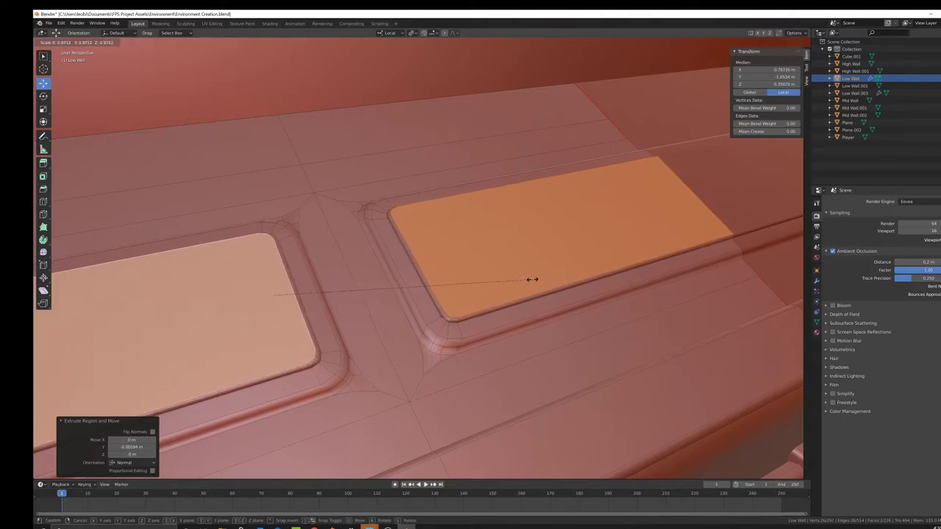
left_click(531, 277)
middle_click_drag(531, 277, 502, 295)
key("s")
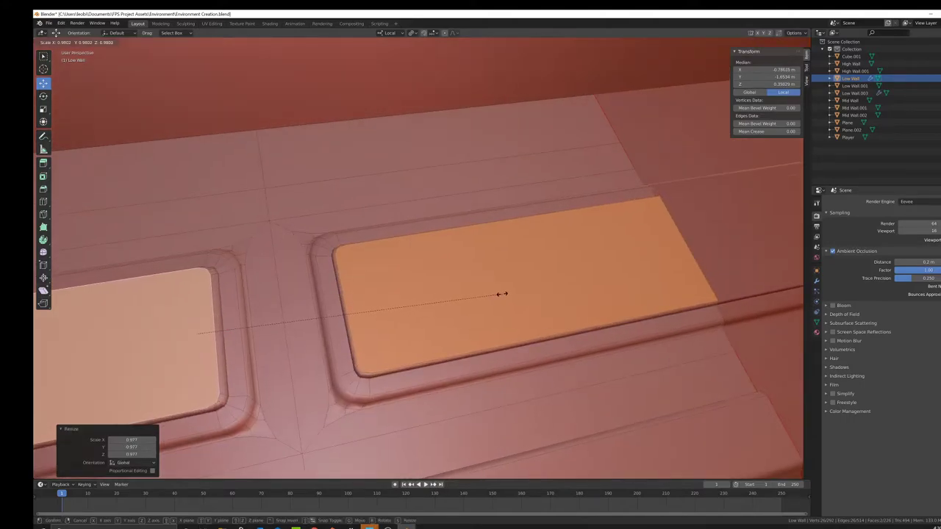
left_click(501, 294)
key("s")
right_click(457, 306)
scroll(441, 309, "down", 2)
middle_click_drag(235, 326, 392, 308, "shift")
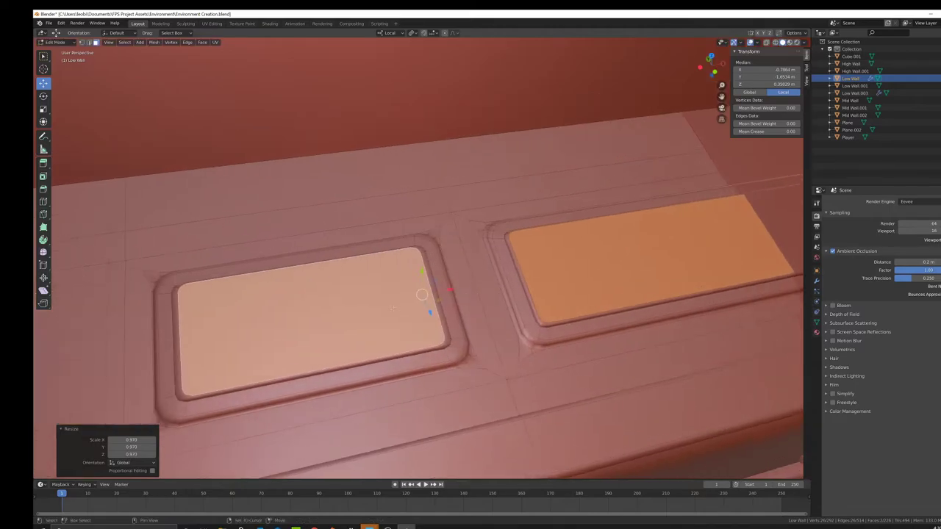
Scale only the smaller panel's raised face along local X by a factor of about 1.021
left_click(328, 314)
key("s")
key("x")
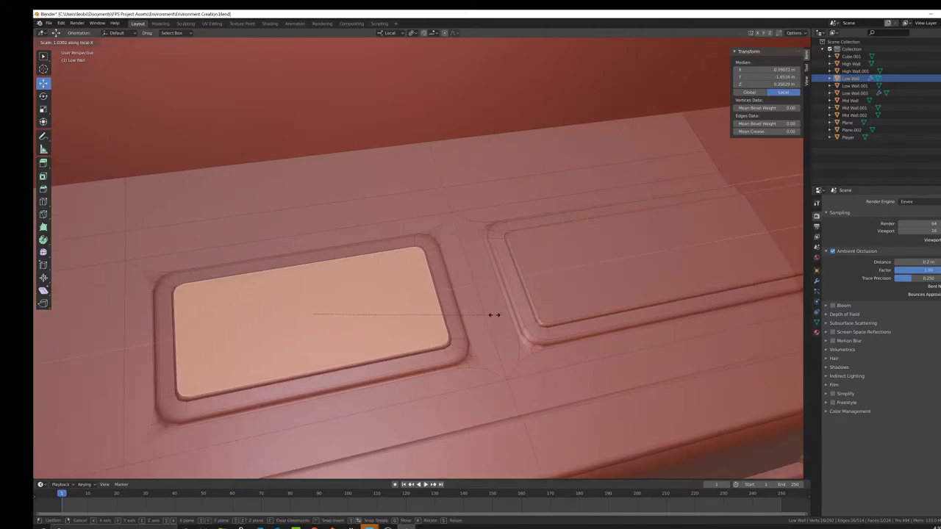
left_click(493, 316)
Review the raised panels on the whole low wall in Object Mode, and return to Edit Mode
scroll(507, 317, "down", 6)
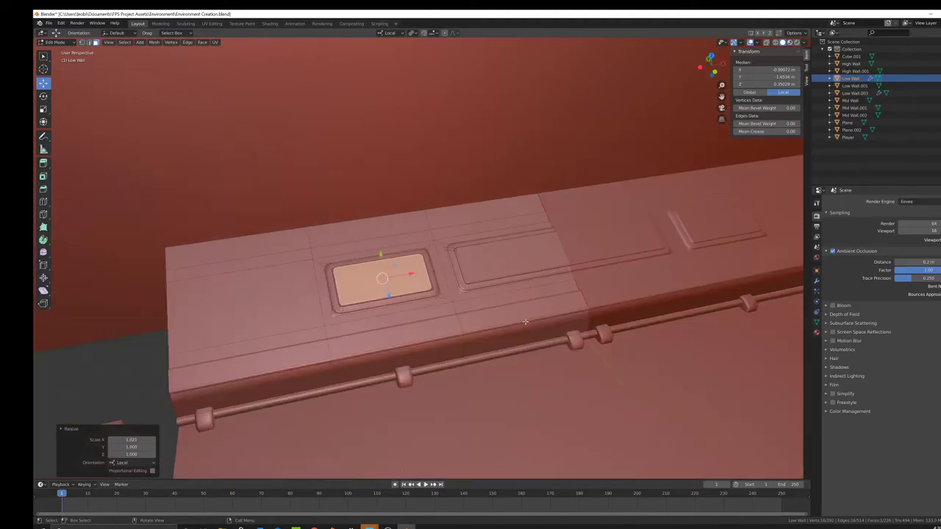
key("Tab")
mouse_move(525, 321)
middle_mouse_down()
mouse_move(548, 317)
mouse_move(483, 308)
mouse_move(521, 316)
middle_mouse_up()
scroll(519, 319, "down", 3)
key("Tab")
scroll(467, 291, "up", 2)
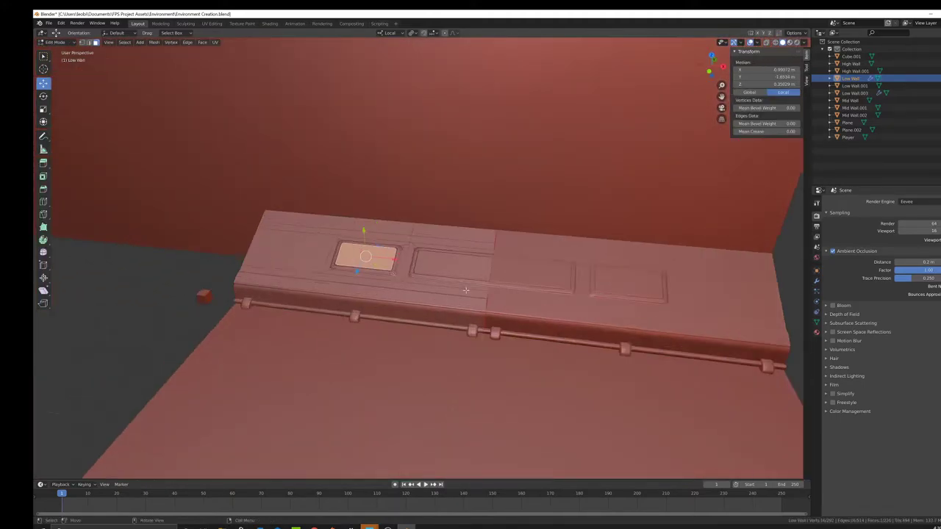
Merge the stray vertices at the smaller panel's lower outer corner into the adjacent grid intersection vertex using Merge At Last
middle_click_drag(468, 291, 488, 300)
scroll(397, 318, "up", 2)
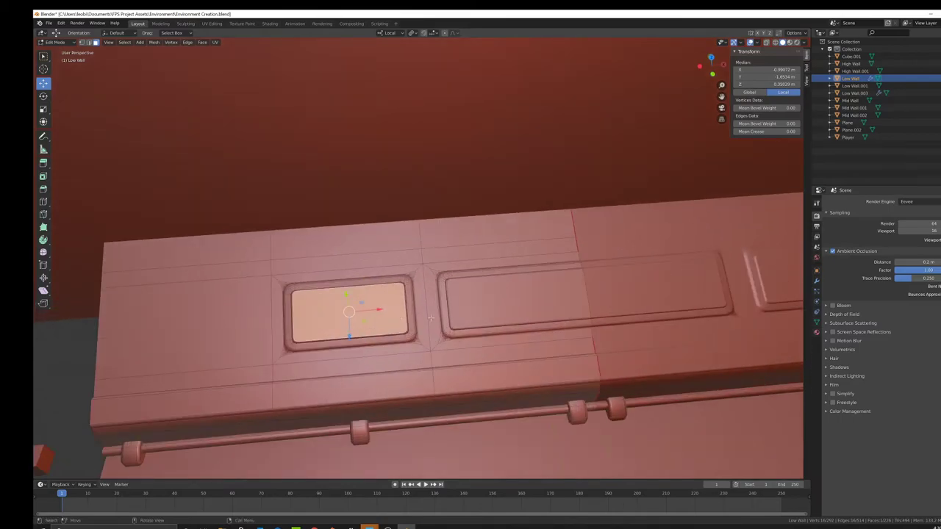
middle_click_drag(431, 318, 461, 310)
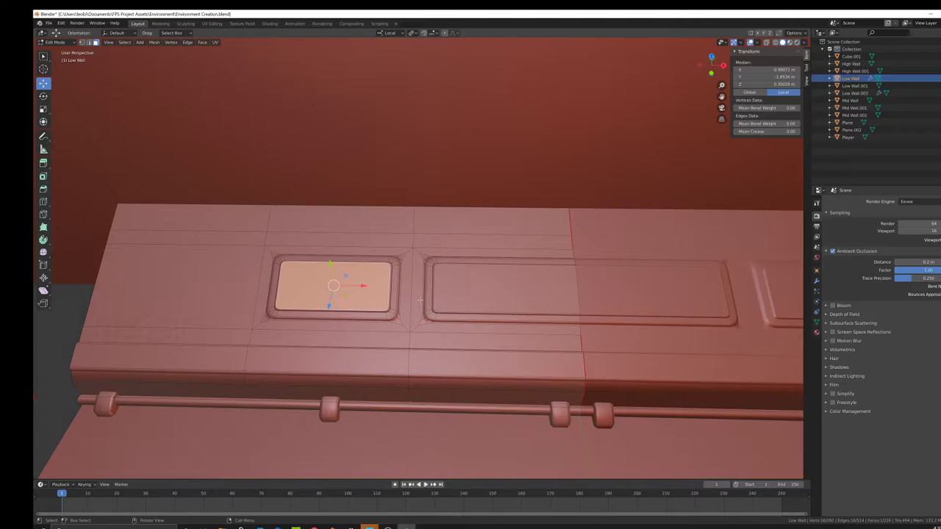
middle_click_drag(420, 299, 419, 294)
middle_click_drag(418, 294, 414, 299)
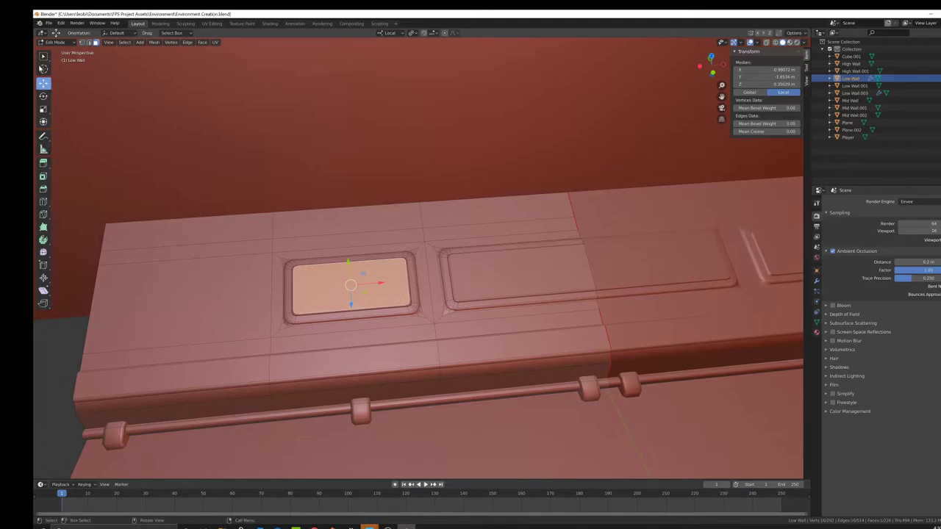
left_click(81, 42)
middle_click_drag(344, 213, 399, 178, "shift")
scroll(400, 179, "up", 2)
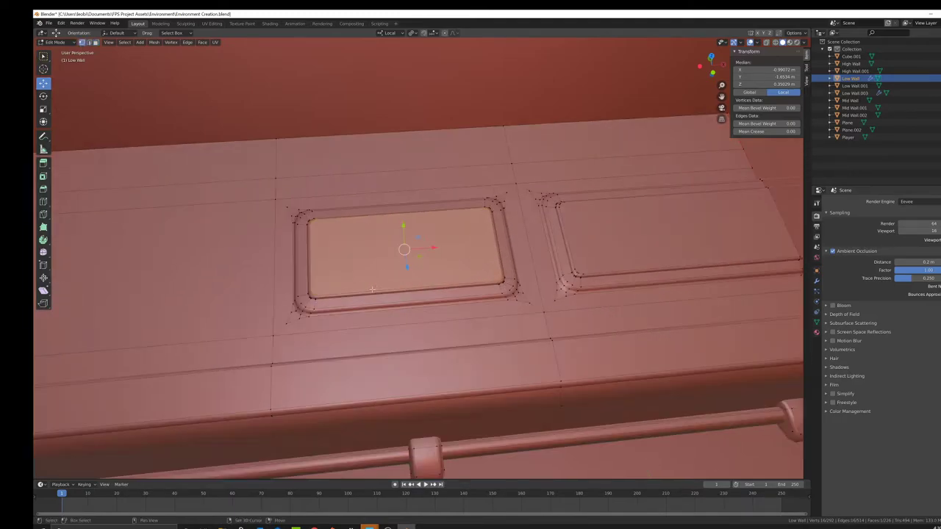
middle_click_drag(310, 326, 397, 287, "shift")
scroll(397, 287, "up", 3)
left_click(397, 287)
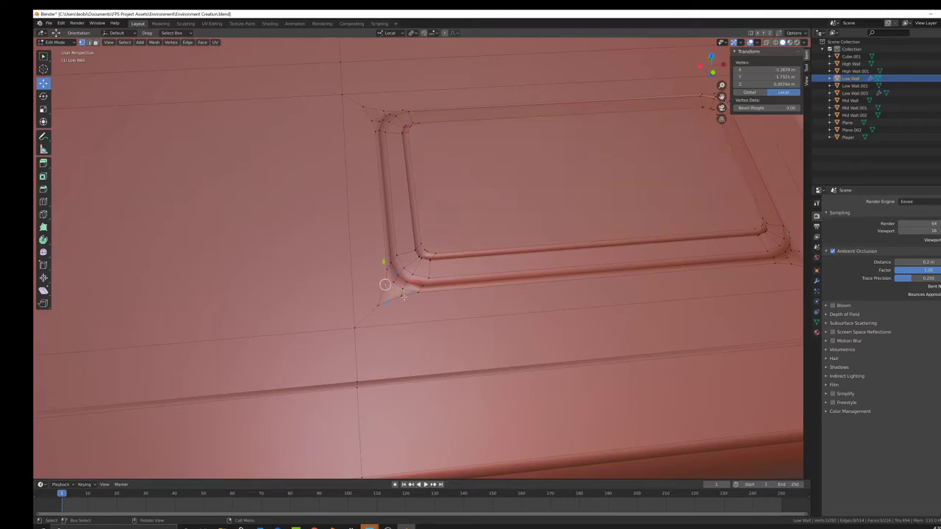
left_click(388, 294)
left_click(351, 325, "shift")
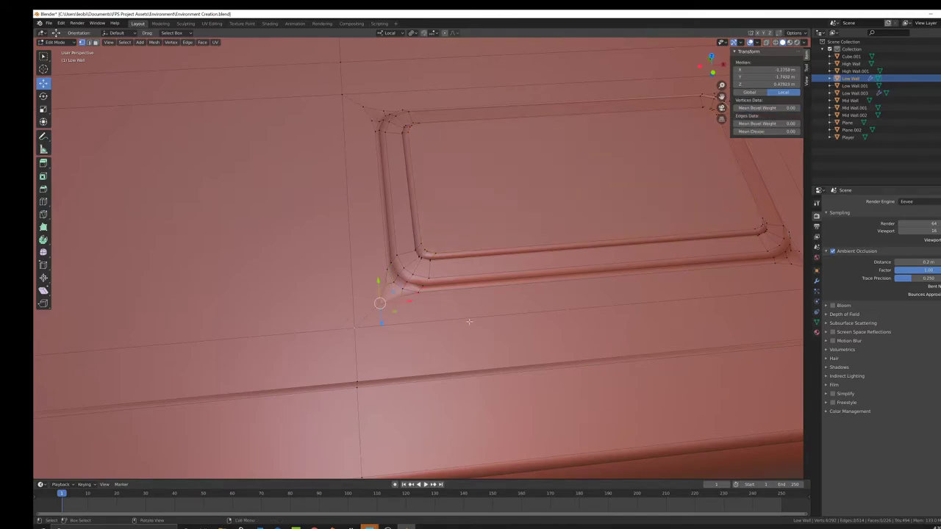
right_click(465, 320)
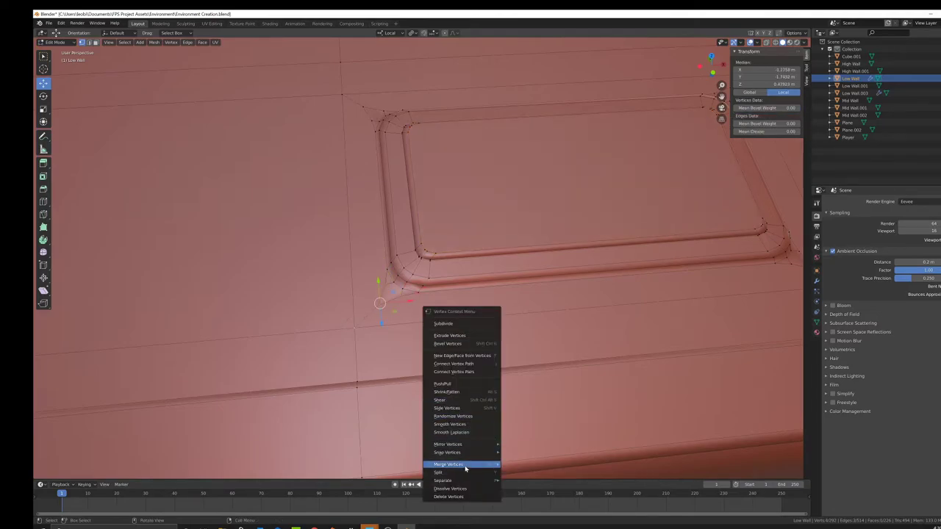
mouse_move(464, 465)
left_click(524, 474)
Merge the stray vertices at the smaller panel's upper outer corner into the nearby grid intersection vertex using Merge At Last
middle_click_drag(442, 286, 463, 446, "shift")
left_click(392, 257)
left_click(404, 245, "shift")
left_click(384, 242, "shift")
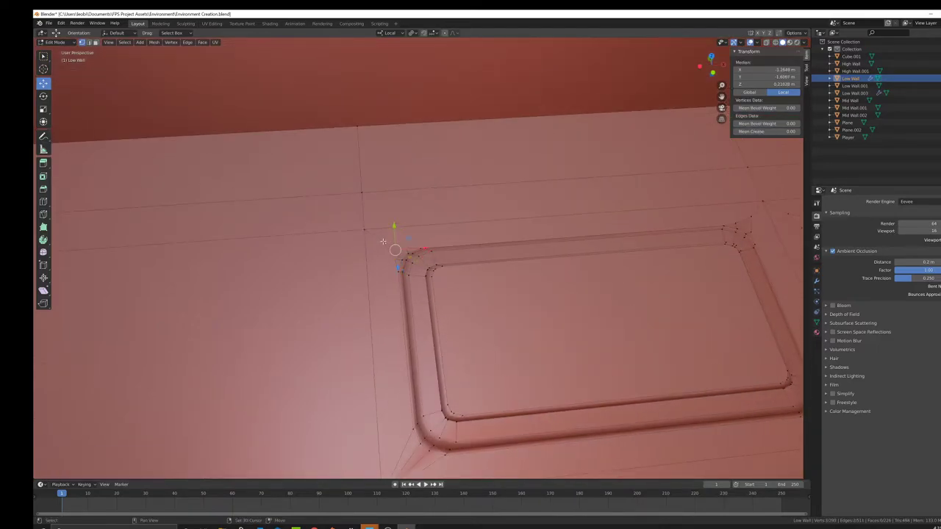
right_click(515, 280)
mouse_move(525, 279)
left_click(588, 288)
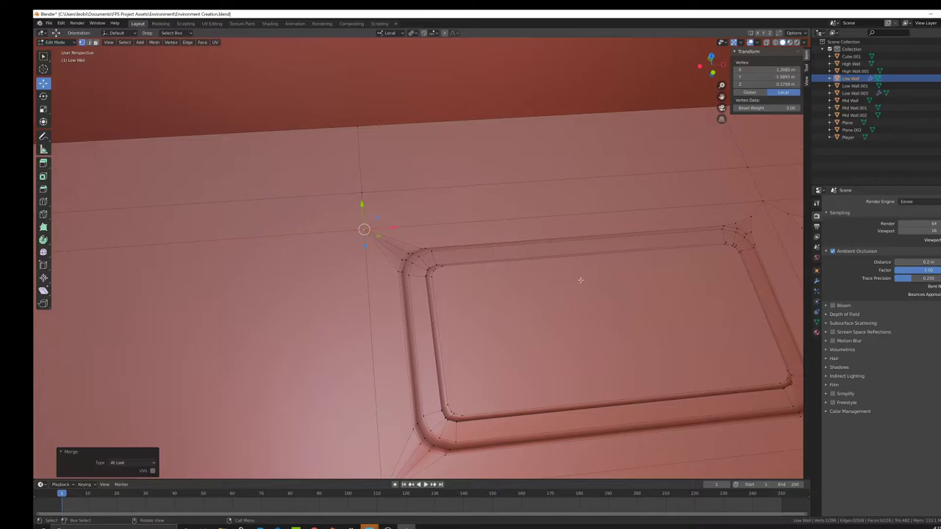
Merge both panels' upper corner vertices along the divider into the shared upper grid intersection vertex using Merge At Last
middle_click_drag(580, 277, 465, 262, "shift")
left_click(452, 256)
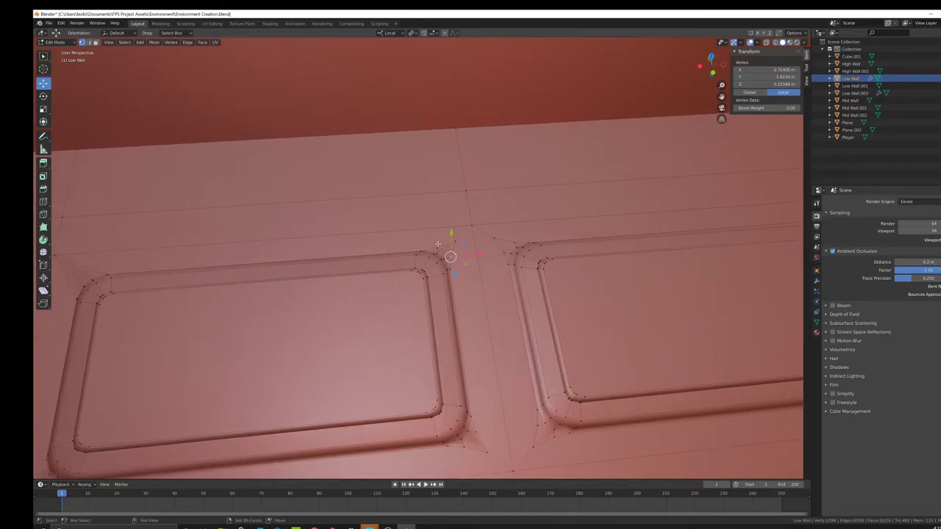
left_click(439, 247, "shift")
left_click(456, 241, "shift")
left_click(512, 239, "shift")
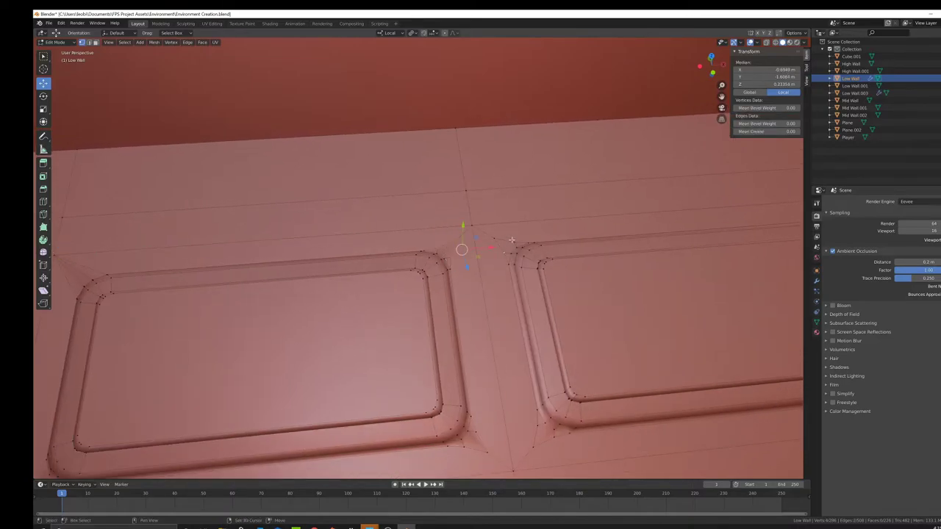
left_click(497, 237, "shift")
left_click(512, 239, "shift")
right_click(595, 265)
mouse_move(596, 266)
left_click(640, 274)
Merge both panels' lower corner vertices along the divider into the shared lower intersection vertex with Merge At Last, undoing and repeating the merge once
middle_click_drag(640, 274, 359, 342)
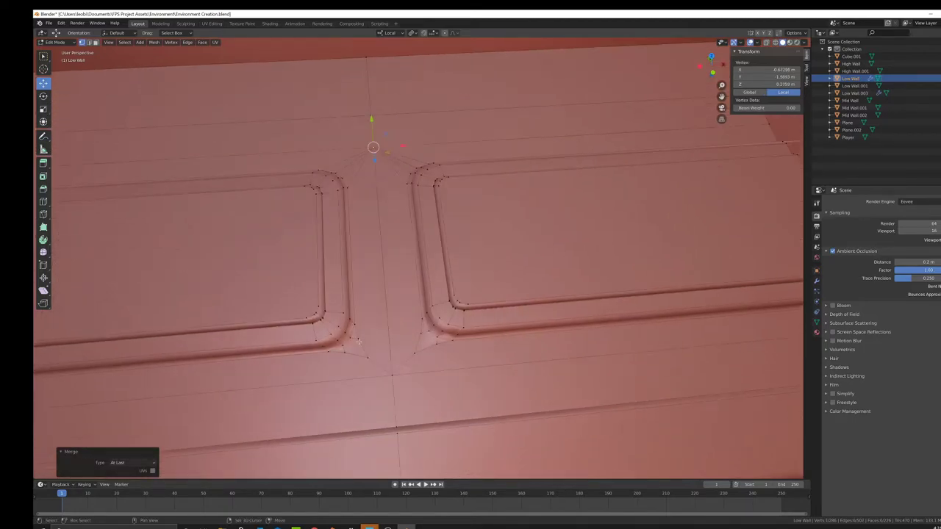
left_click(347, 355)
left_click(359, 341, "shift")
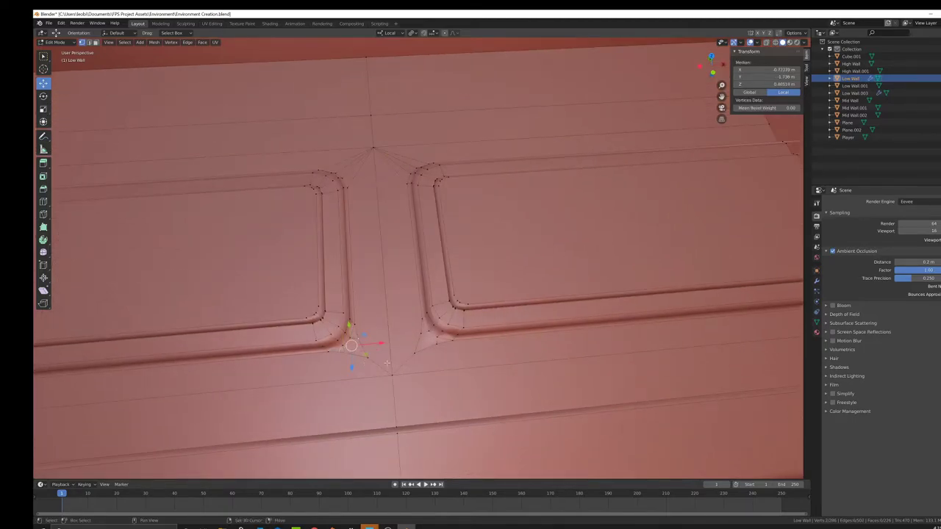
left_click(420, 339, "shift")
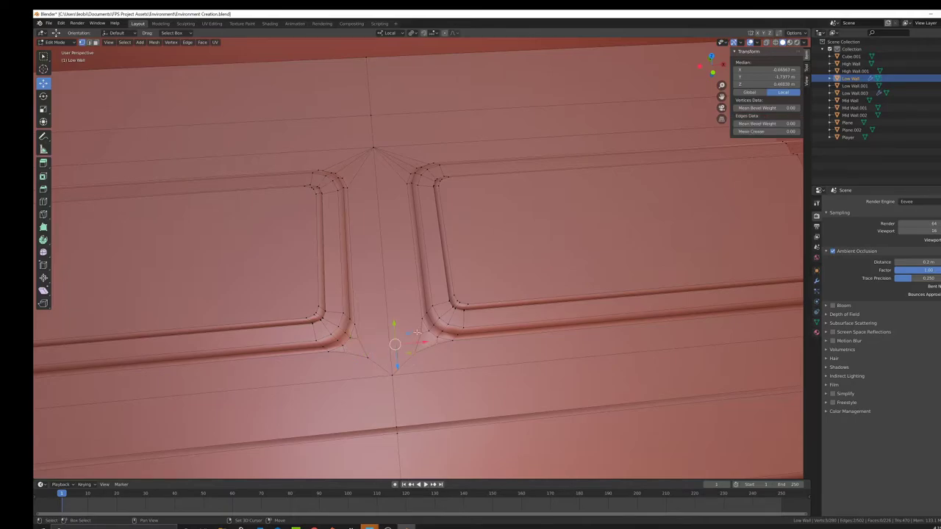
left_click(369, 357, "shift")
left_click(394, 375, "shift")
right_click(462, 355)
mouse_move(462, 355)
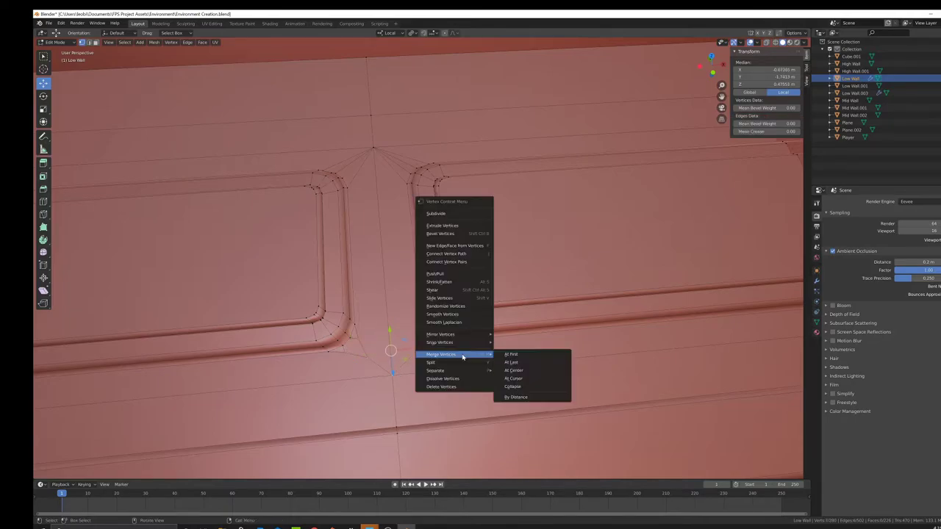
left_click(507, 359)
scroll(555, 312, "down", 3)
key("ctrl+z")
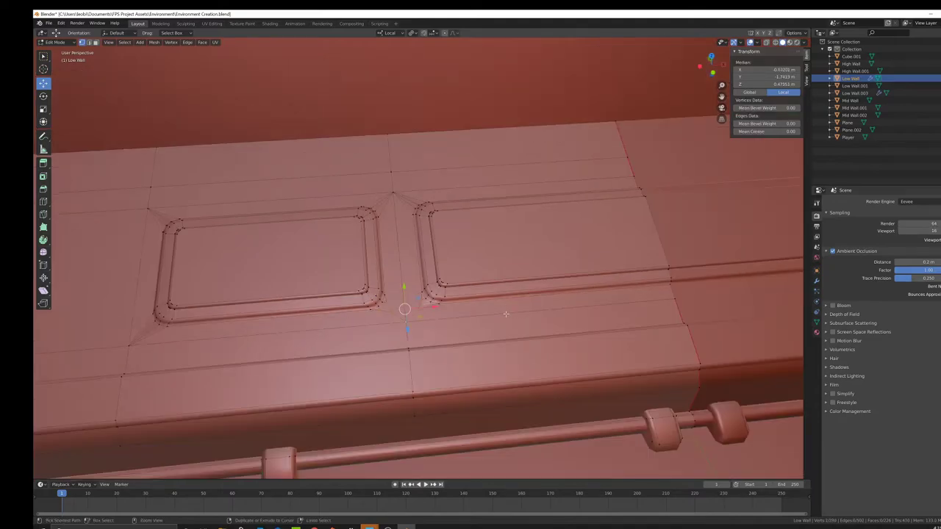
right_click(506, 313)
mouse_move(507, 315)
left_click(555, 322)
Review the cleaned-up panel corners in Object Mode, and return to Edit Mode
middle_click_drag(724, 265, 536, 314, "shift")
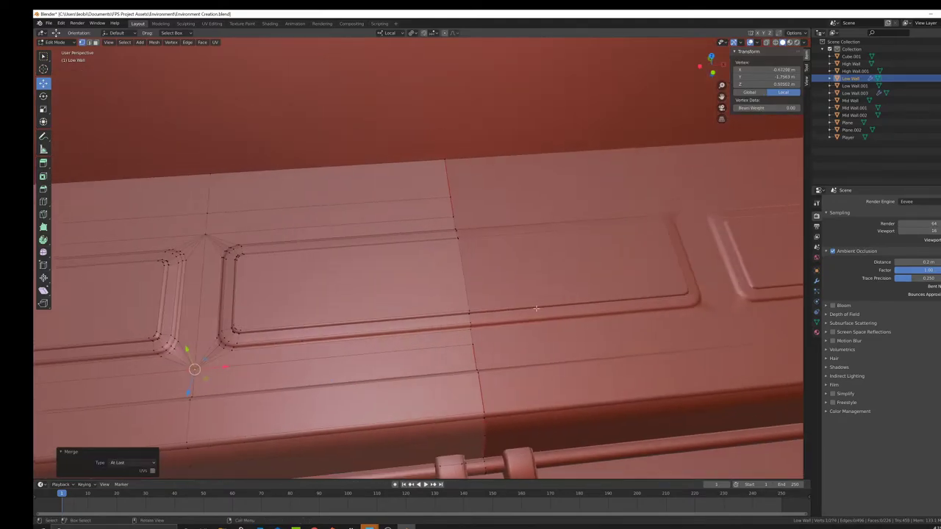
scroll(525, 319, "up", 1)
scroll(456, 313, "down", 2)
key("Tab")
middle_click_drag(447, 288, 401, 267)
key("Tab")
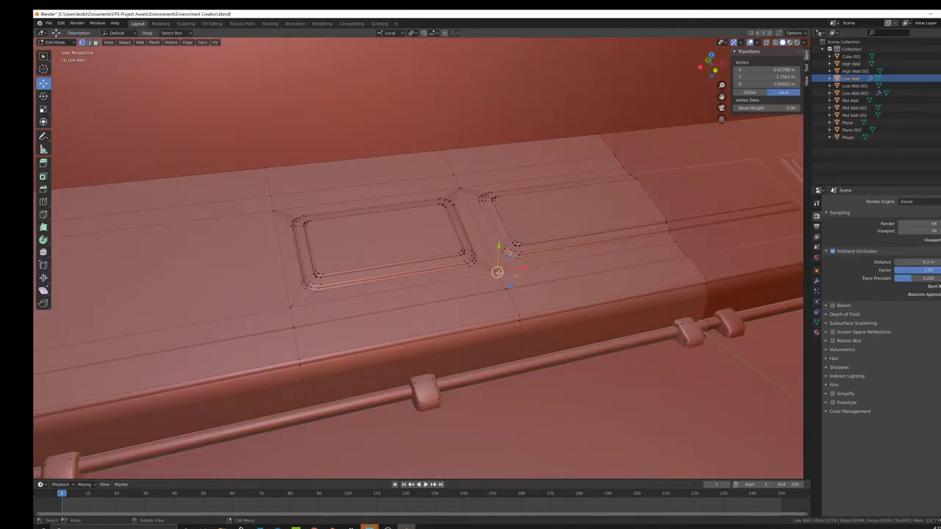
Bevel the outer edge loops of both panel recesses narrowly with a single segment
middle_click_drag(461, 276, 452, 283)
scroll(453, 284, "up", 3)
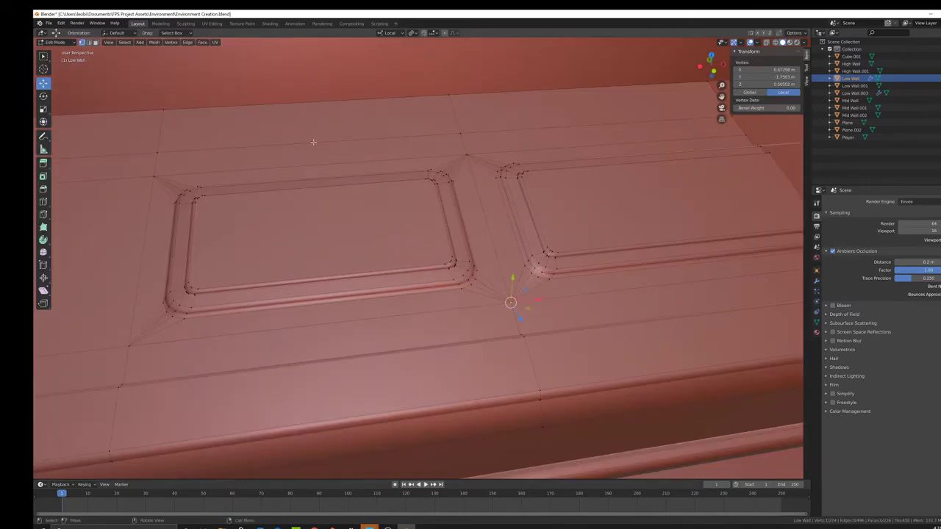
mouse_move(452, 223)
middle_mouse_down()
mouse_move(433, 210)
mouse_move(447, 206)
mouse_move(445, 236)
middle_mouse_up()
left_click(89, 42)
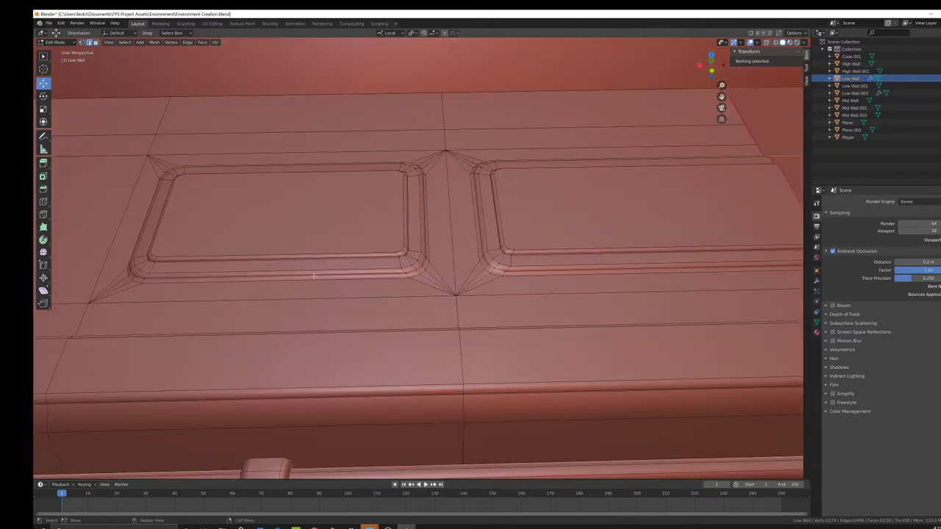
left_click(276, 280)
left_click(429, 244, "alt")
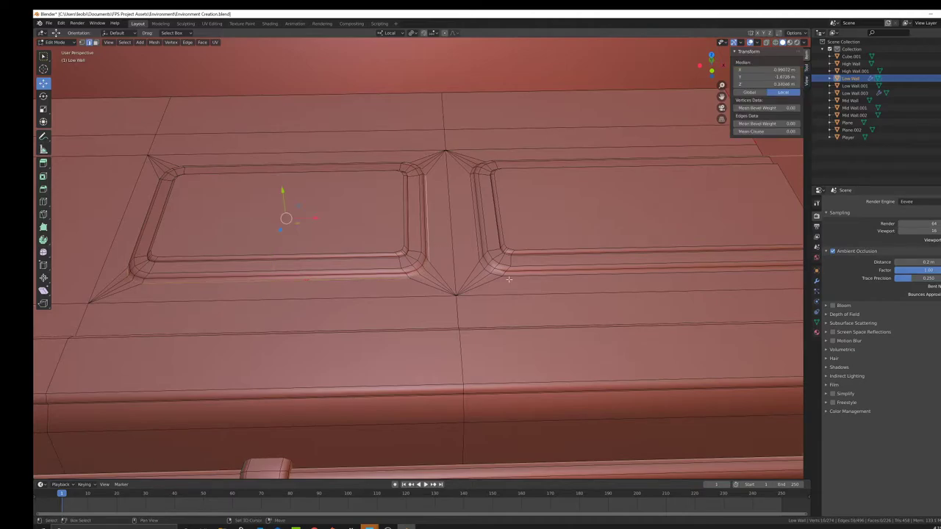
left_click(519, 281, "alt+shift")
scroll(546, 296, "up", 1)
key("ctrl+b")
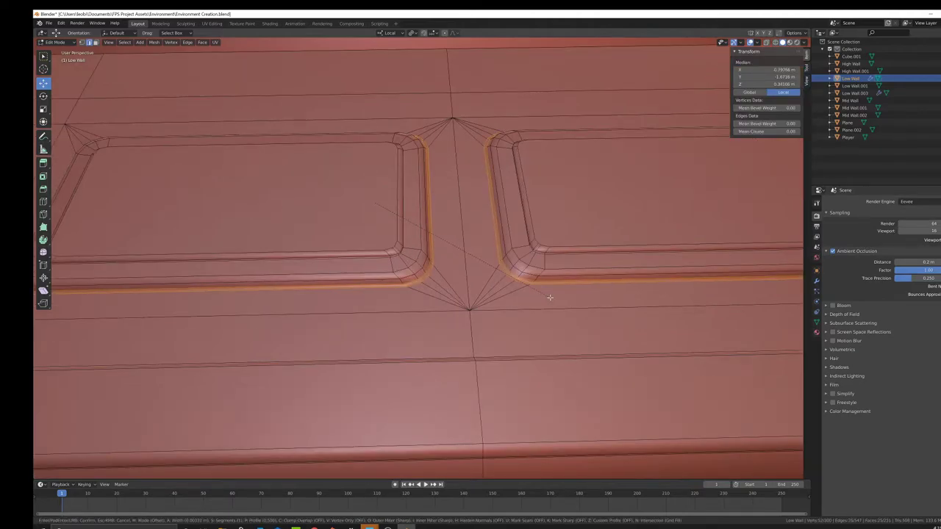
left_click(549, 297)
Review the beveled panel edges on the whole low wall in Object Mode, and return to Edit Mode
key("Tab")
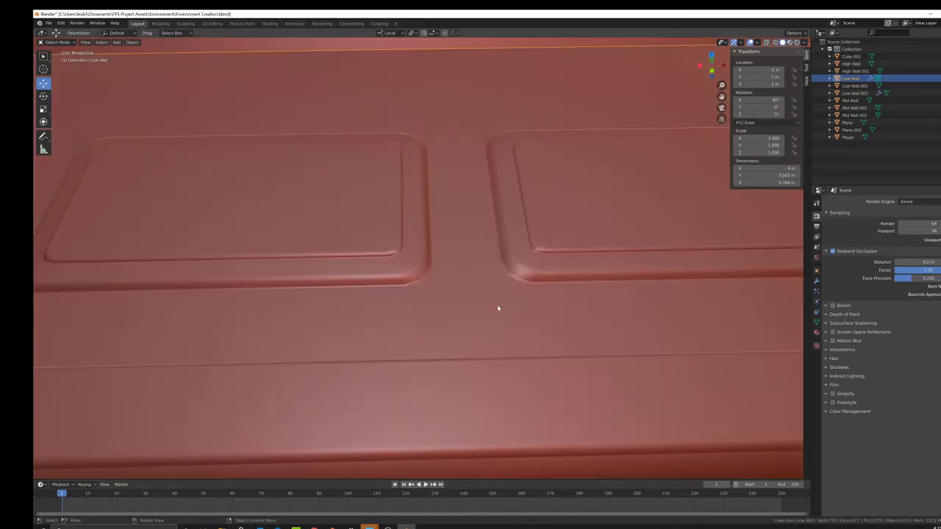
scroll(501, 309, "down", 7)
middle_click_drag(502, 309, 398, 285)
key("Tab")
scroll(517, 297, "up", 3)
scroll(521, 293, "down", 3)
key("Tab")
key("Tab")
scroll(456, 283, "up", 4)
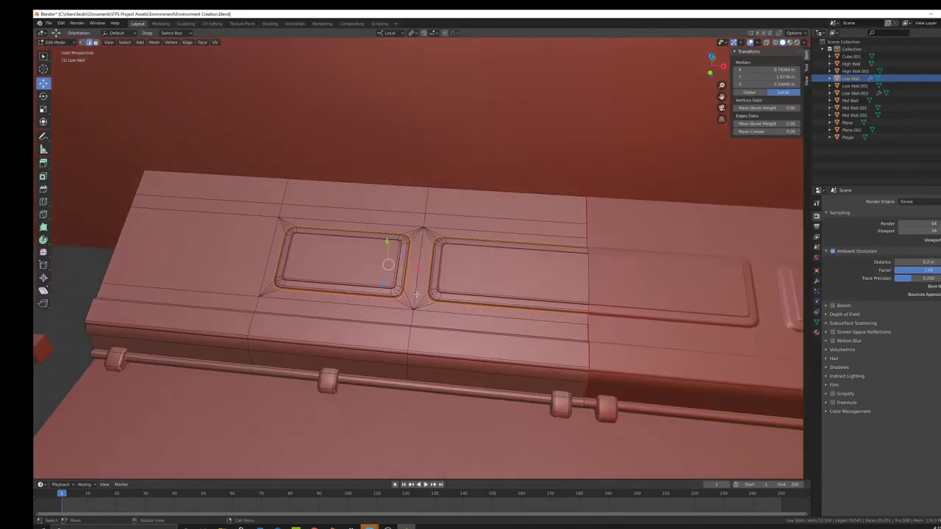
Extrude the three narrow strip faces above the panels along their normal by about 0.006 m
middle_click_drag(114, 350, 203, 352, "shift")
left_click(135, 302)
middle_click_drag(332, 297, 413, 301)
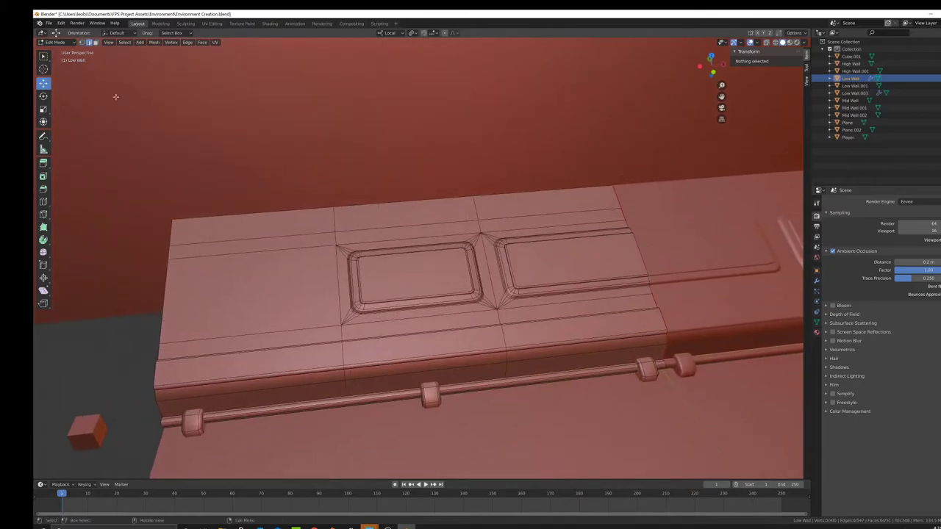
left_click(96, 43)
scroll(502, 257, "up", 2)
left_click(519, 215)
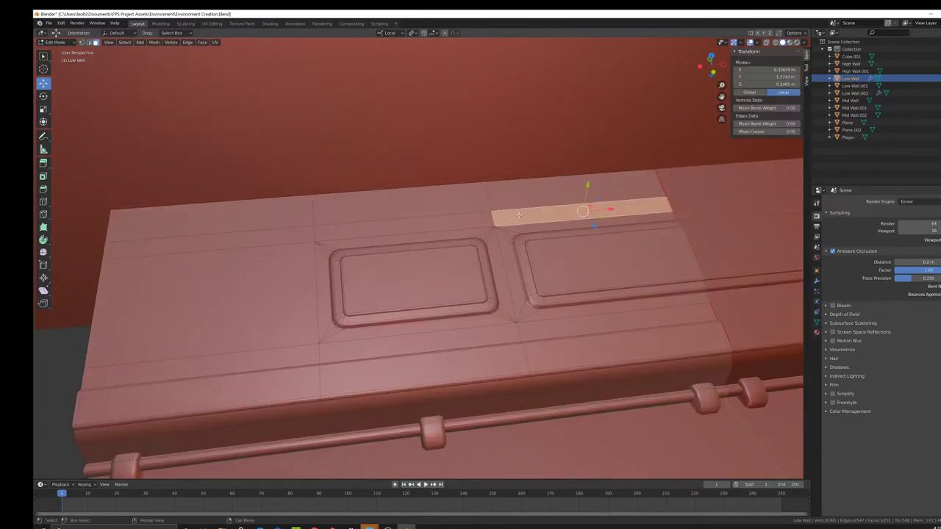
left_click(462, 220, "shift")
left_click(259, 237, "shift")
mouse_move(503, 266)
middle_mouse_down()
mouse_move(526, 261)
mouse_move(504, 260)
middle_mouse_up()
key("e")
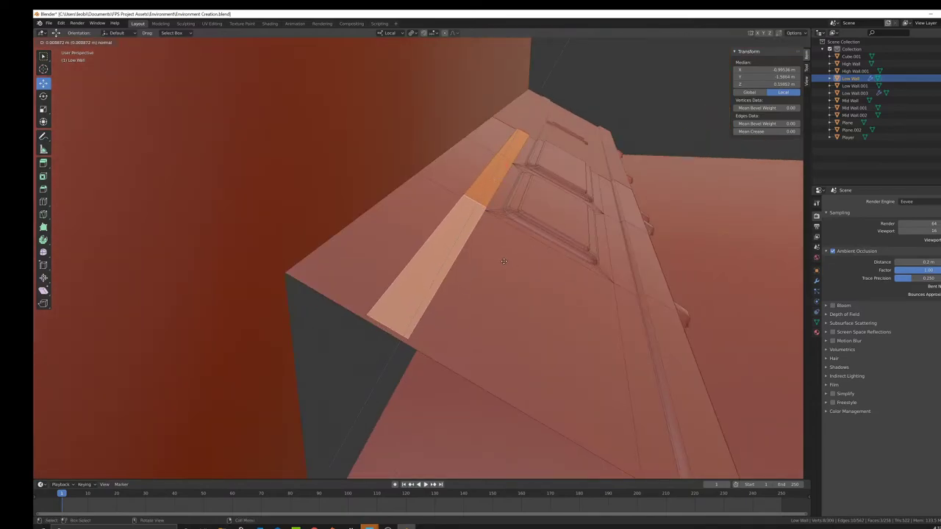
left_click(505, 261)
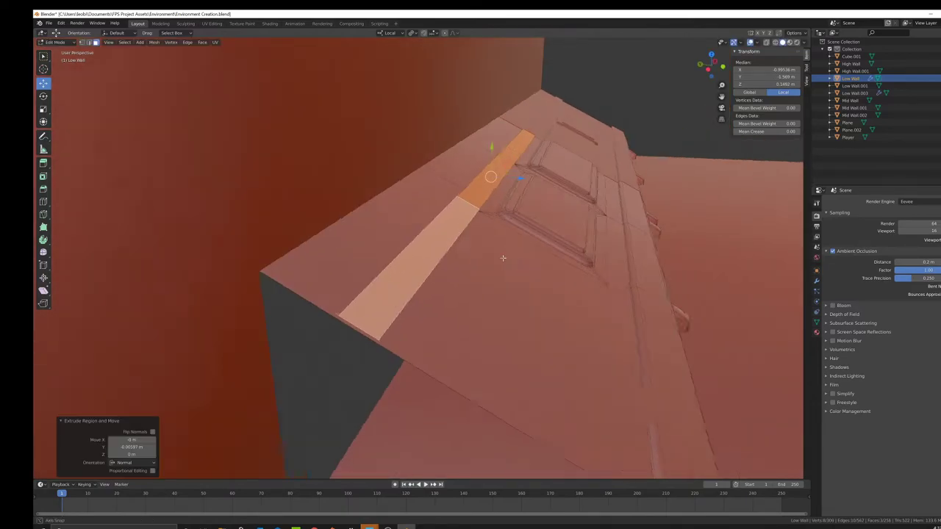
Bevel the two long edges of the extruded strip by about 0.003 m with one segment
middle_click_drag(505, 261, 116, 54)
left_click(89, 42)
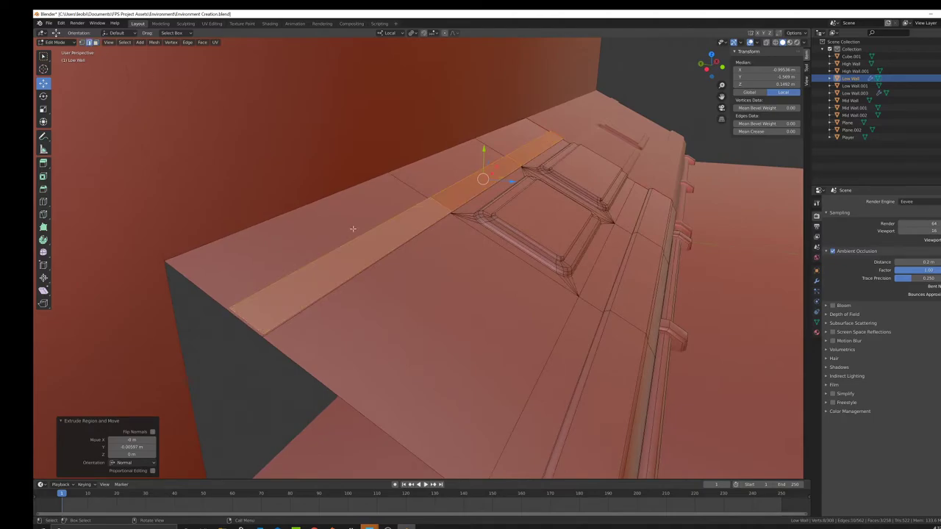
left_click(353, 228)
middle_click_drag(475, 152, 410, 273)
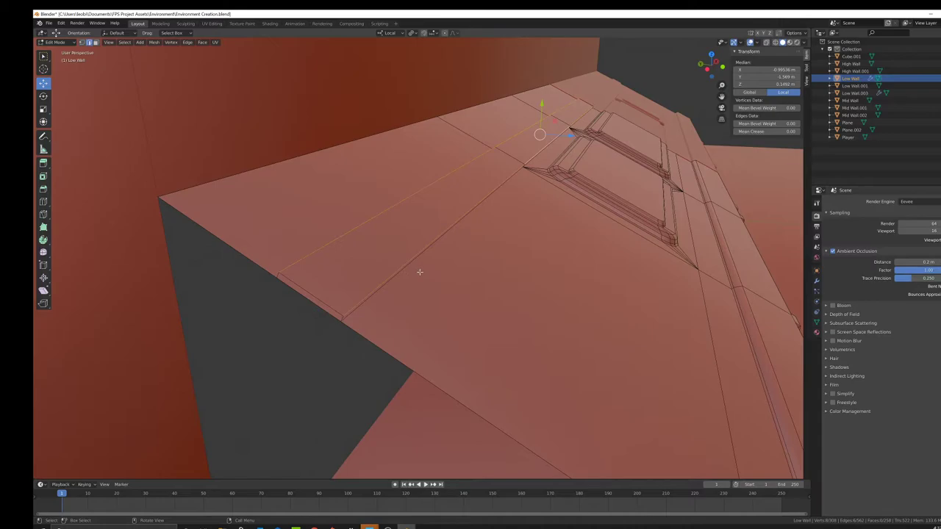
key("ctrl+b")
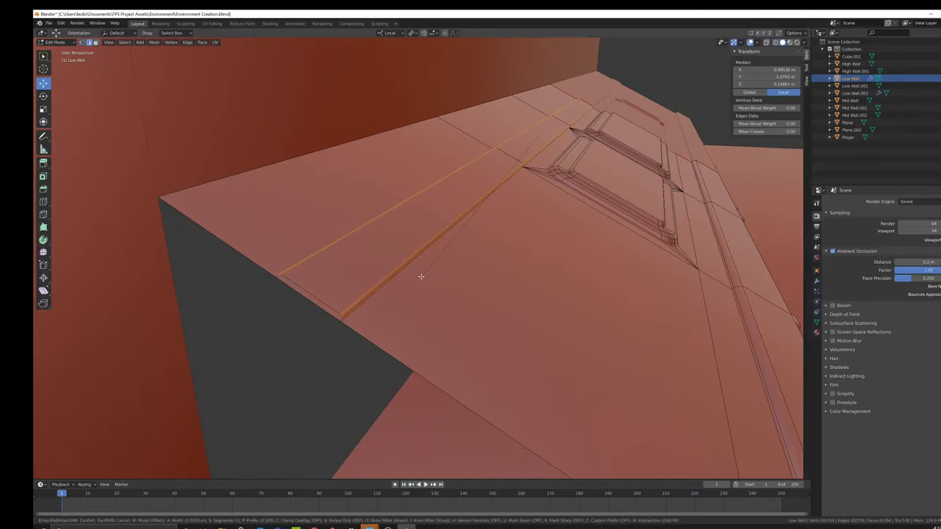
left_click(421, 276)
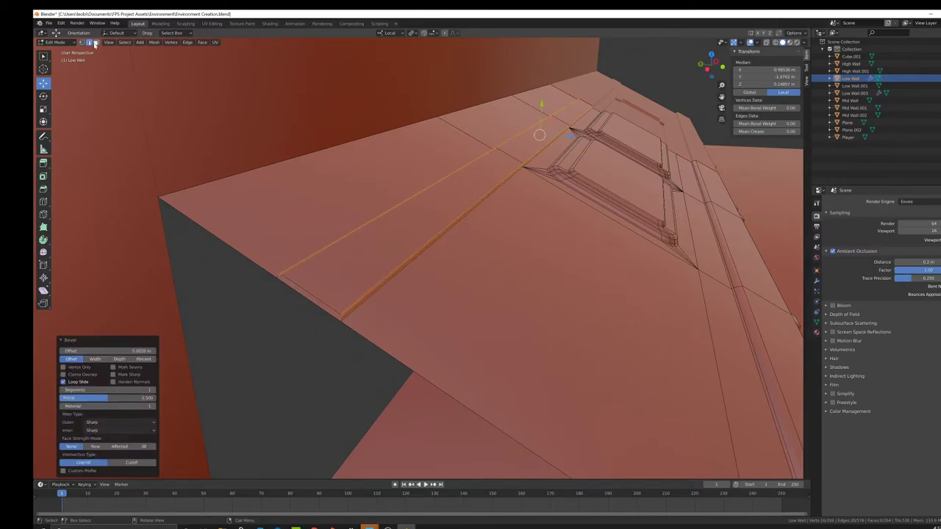
Delete the small end faces of the extruded upper strip and the lower ledge at the wall's outer end
left_click(333, 312)
scroll(510, 313, "down", 5)
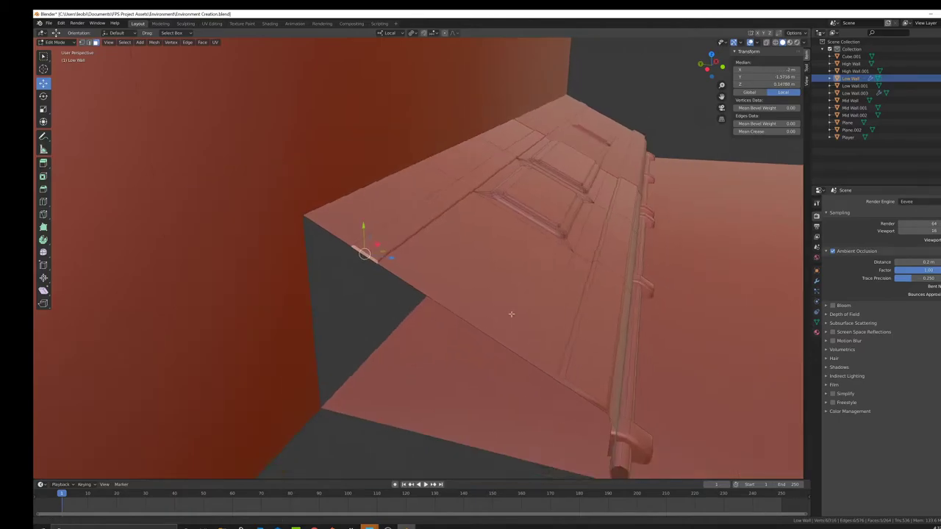
middle_click_drag(511, 313, 438, 197, "shift")
scroll(522, 288, "up", 6)
scroll(522, 287, "down", 3)
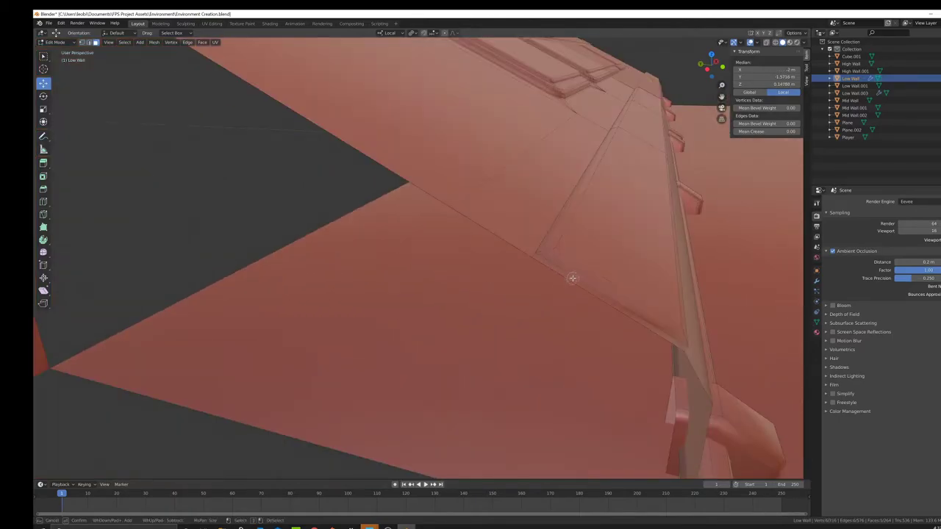
left_click(571, 277, "shift")
middle_click_drag(614, 340, 552, 340, "shift")
key("x")
left_click(502, 295)
middle_click_drag(502, 295, 536, 290)
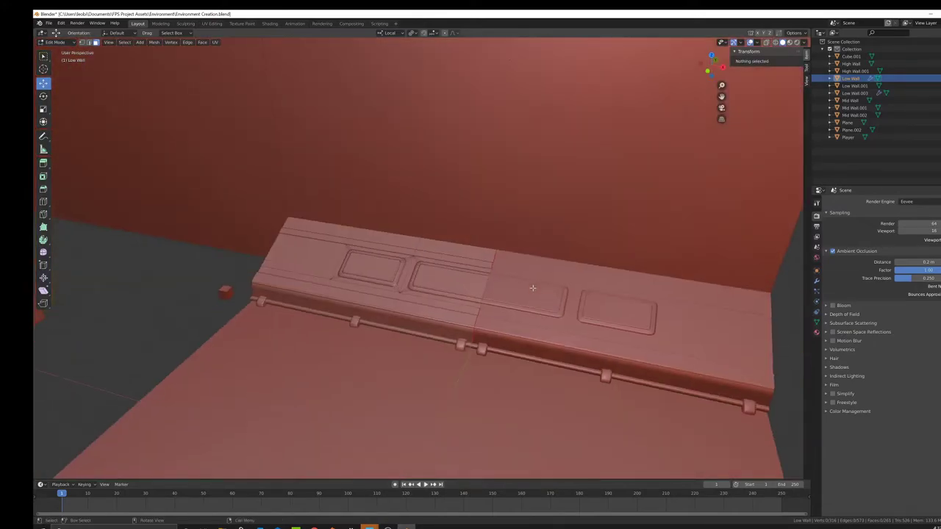
Return to Object Mode and save the blend file
key("Tab")
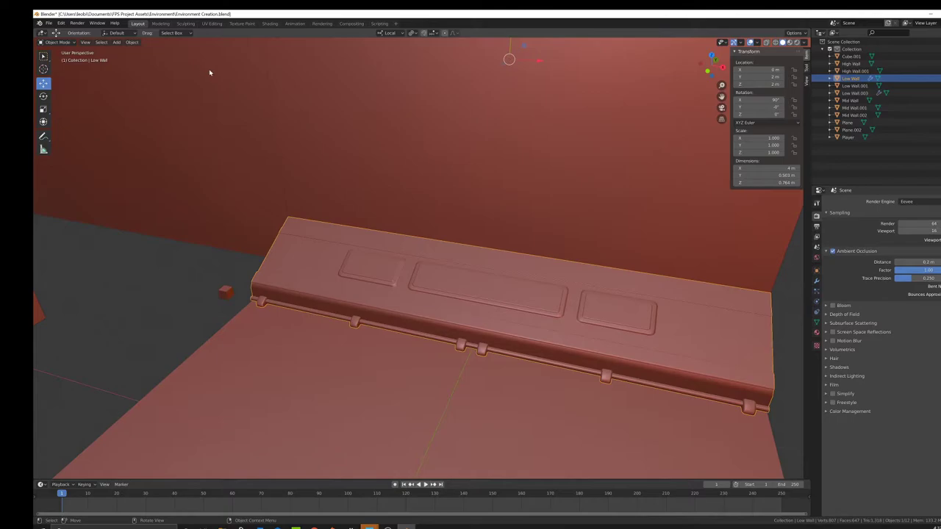
left_click(49, 23)
left_click(59, 71)
In Edit Mode, extrude the small panel's inner face in place and scale the new face to about 0.66
middle_click_drag(431, 258, 390, 312)
scroll(413, 307, "up", 3)
key("Tab")
left_click(373, 308)
scroll(412, 283, "up", 2)
scroll(421, 309, "down", 2)
scroll(419, 304, "up", 3)
scroll(442, 305, "up", 1)
scroll(375, 296, "up", 1)
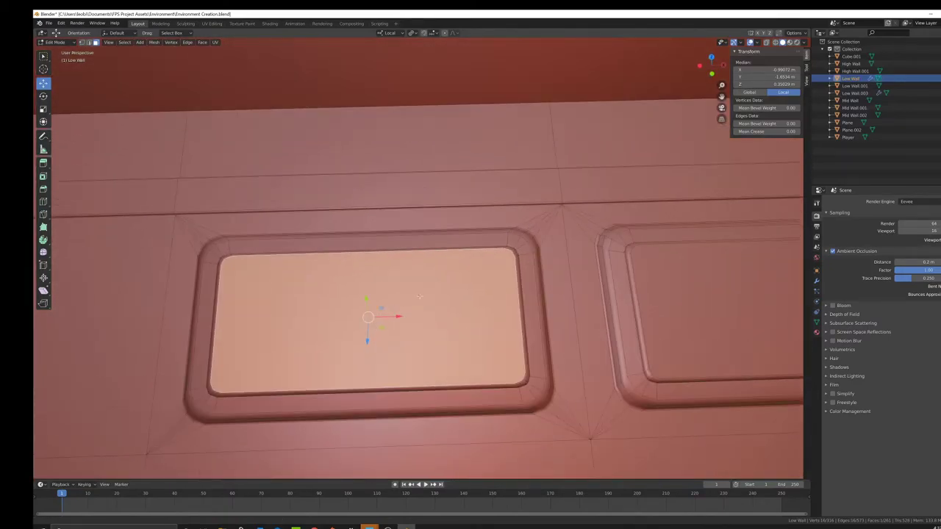
middle_click_drag(352, 278, 402, 268, "shift")
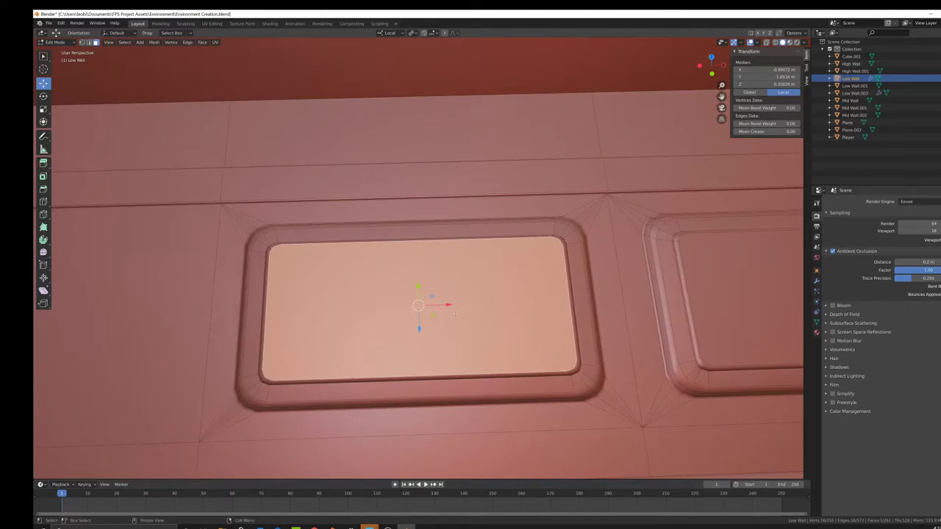
scroll(375, 283, "down", 2)
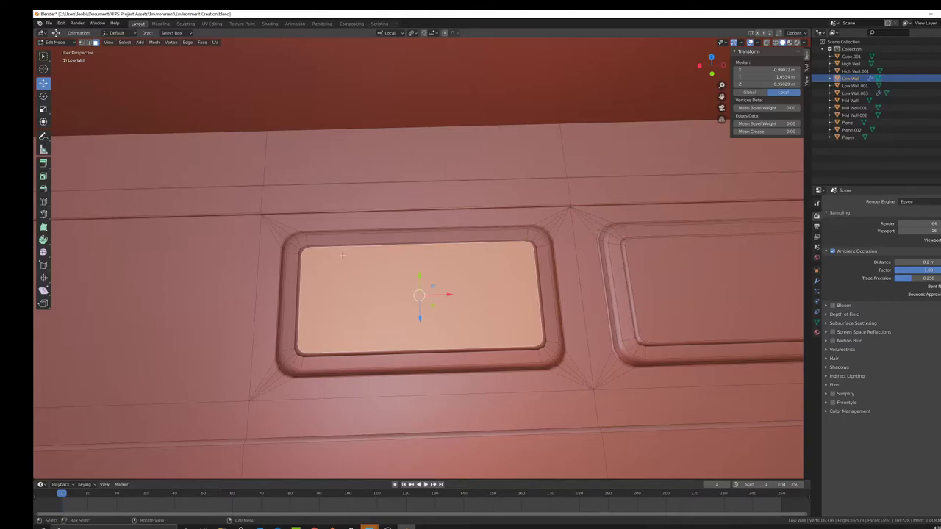
key("i")
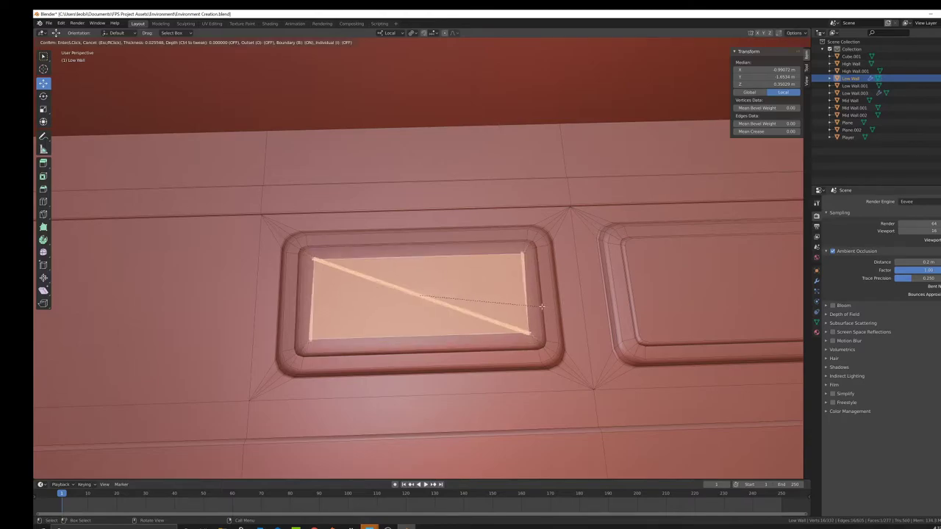
right_click(545, 306)
key("s")
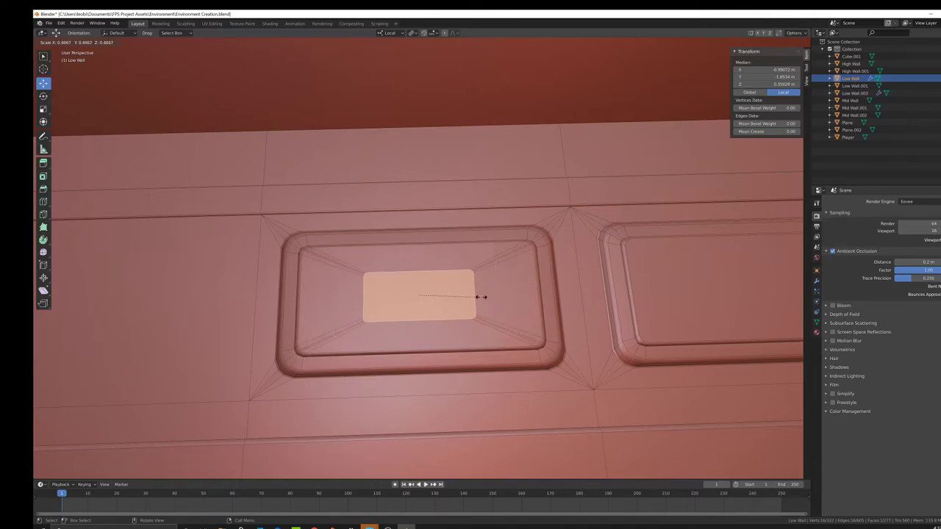
left_click(504, 294)
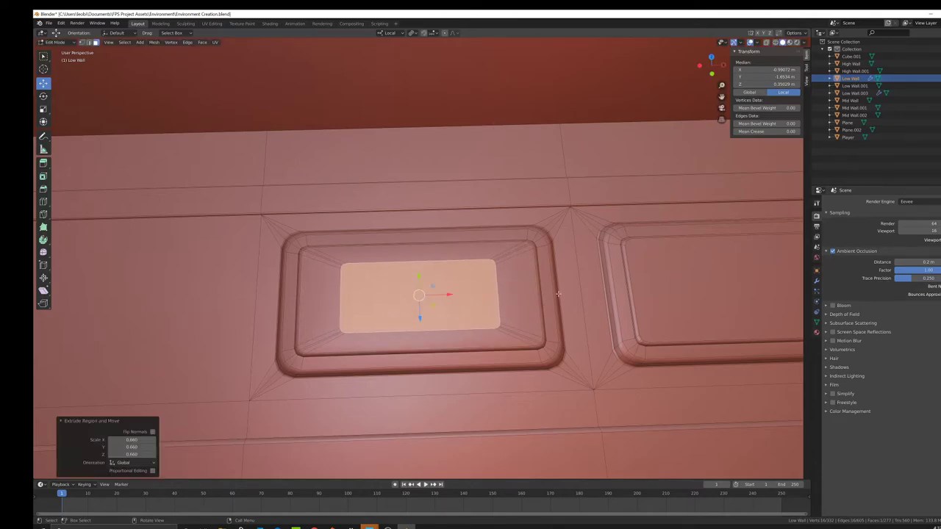
Scale the new inner face by about 0.535, and stretch it along local X by about 1.989
key("s")
left_click(490, 289)
key("s")
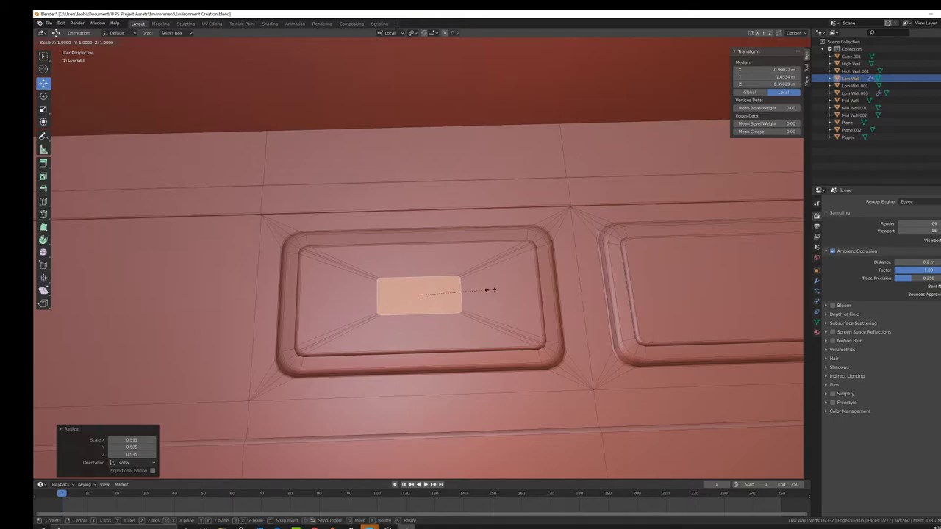
key("x")
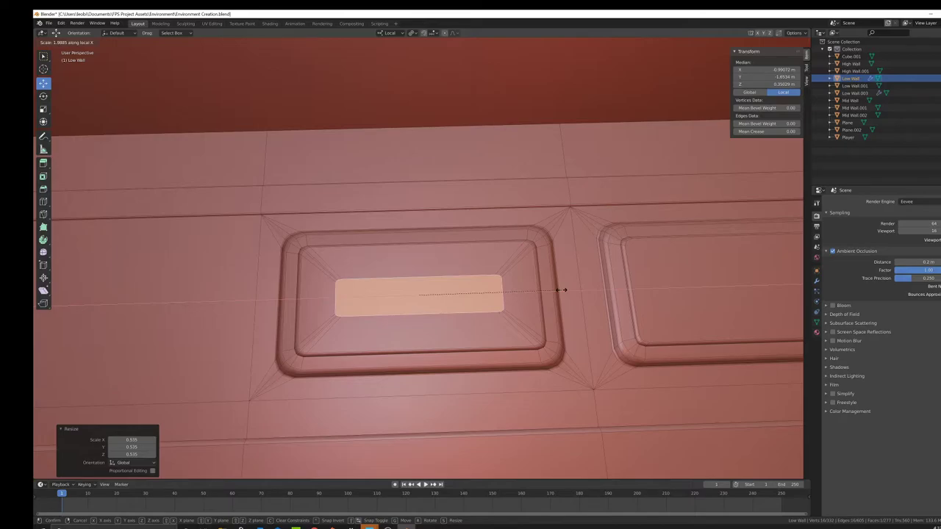
left_click(562, 289)
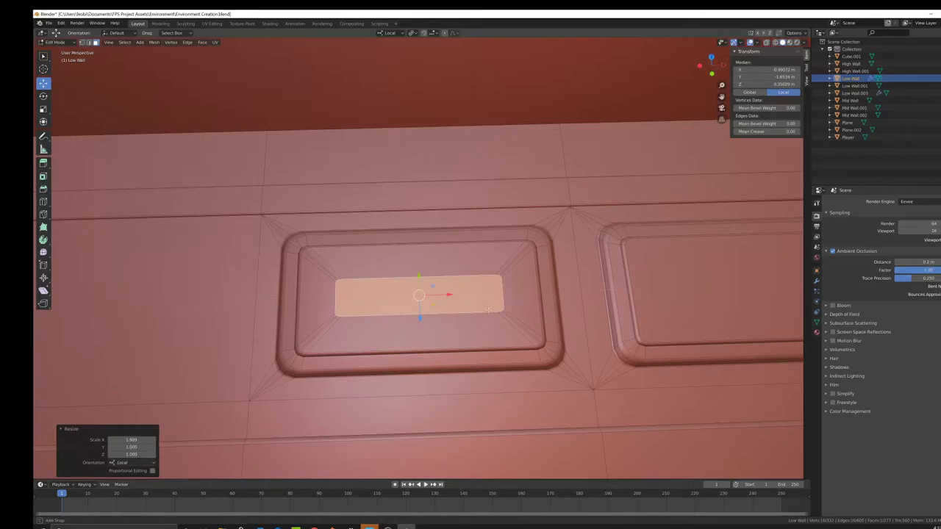
Select the two short edges of the inner rectangle and try to scale them together
middle_click_drag(344, 316, 407, 321)
scroll(414, 295, "up", 3)
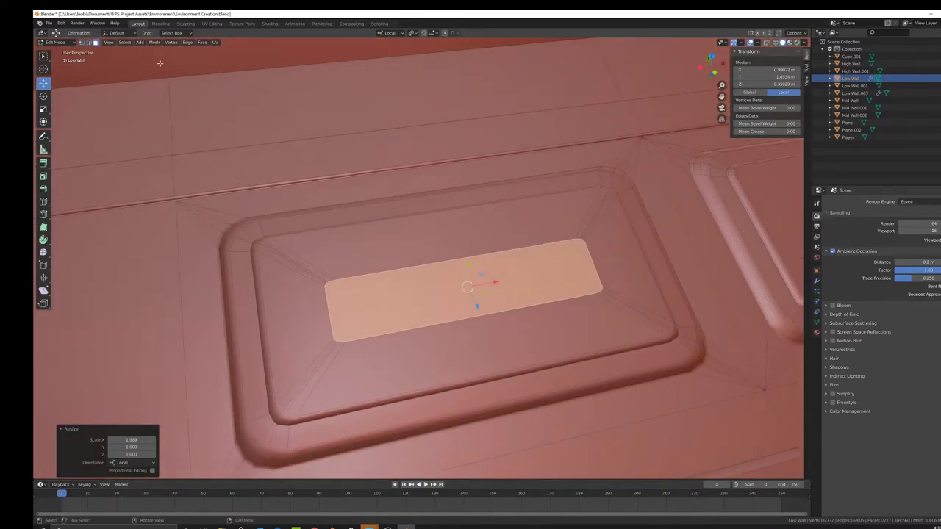
left_click(89, 42)
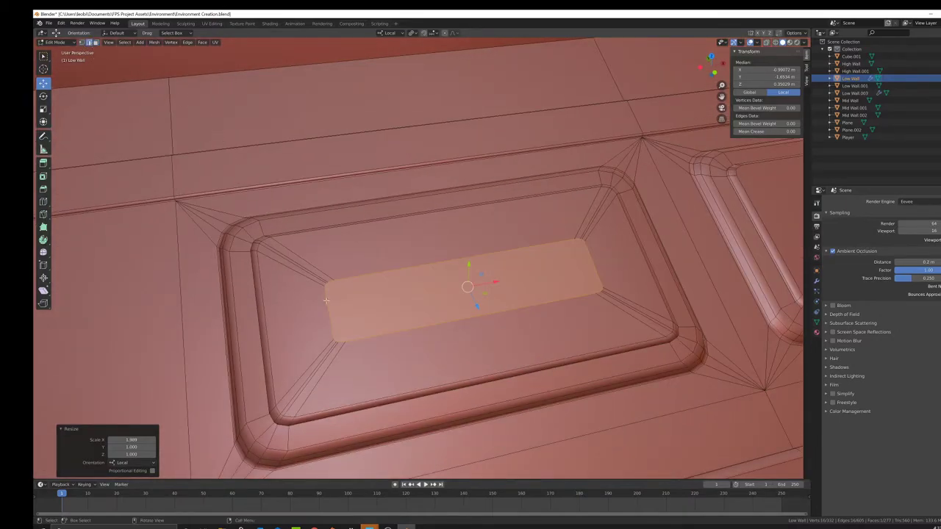
left_click(330, 316)
left_click(592, 264, "shift")
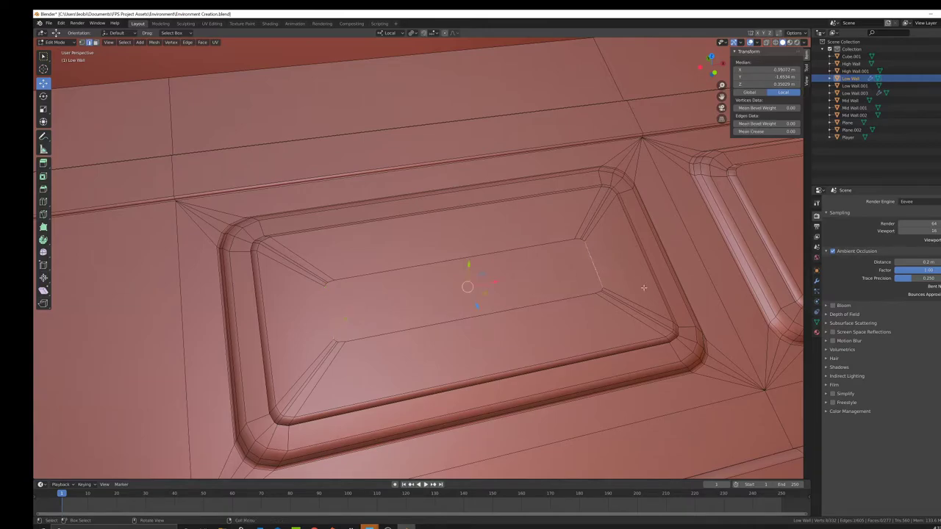
key("s")
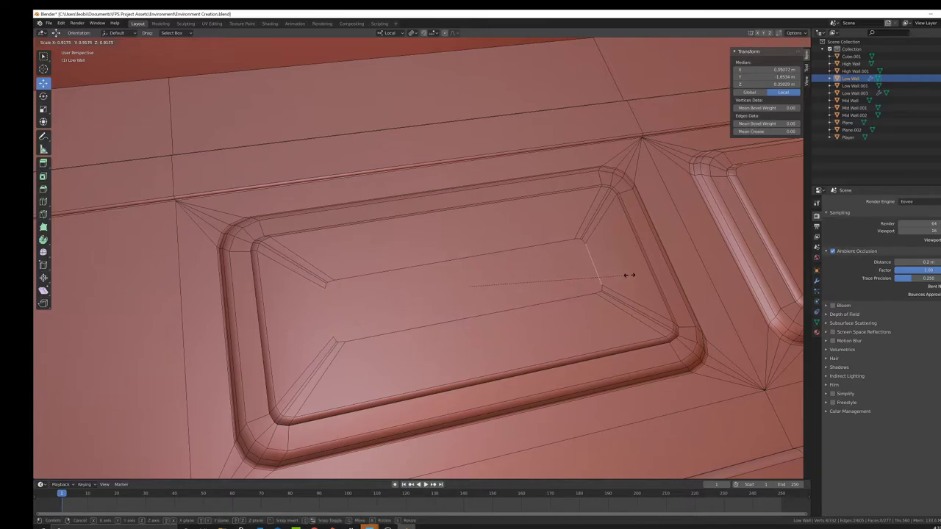
left_click(629, 274)
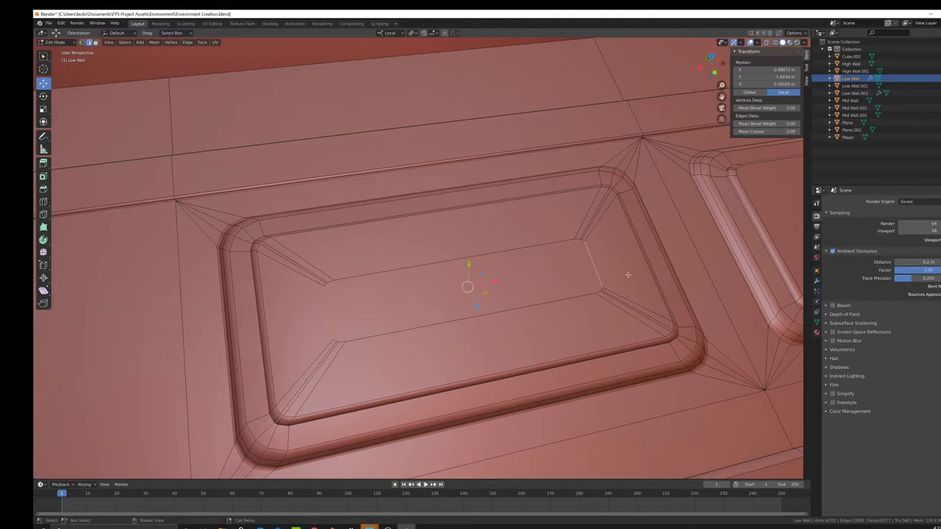
Add the four small corner edges to the selected short edges and scale them all to about 0.977
scroll(387, 330, "up", 2)
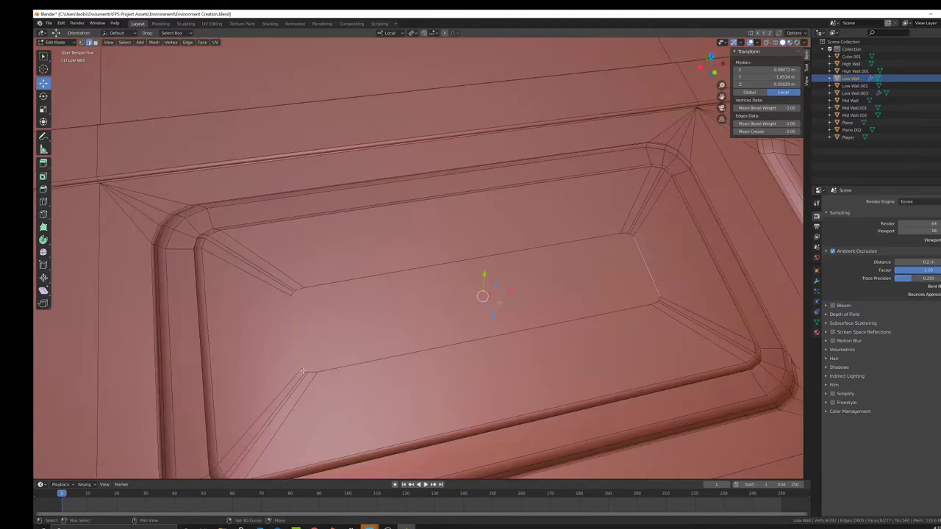
left_click(302, 371, "shift")
left_click(292, 295, "shift")
left_click(294, 316, "shift")
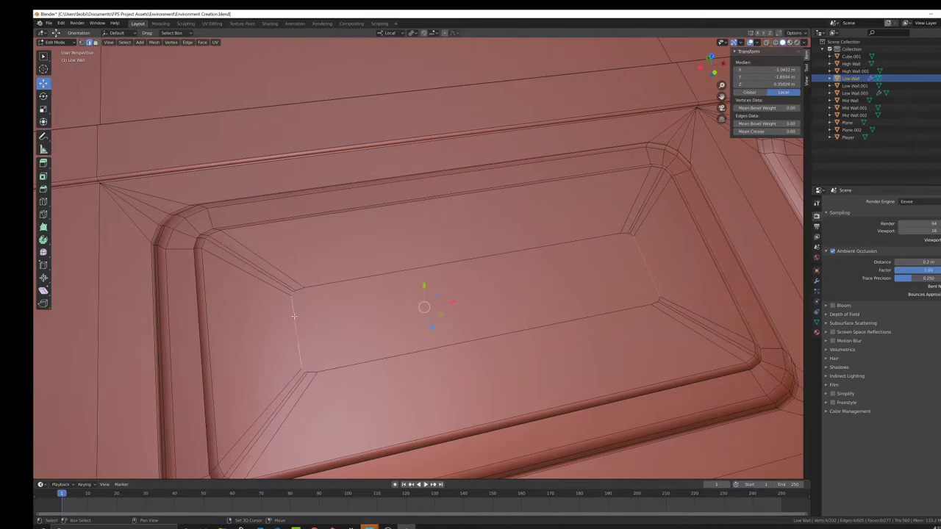
left_click(631, 235, "shift")
left_click(659, 298, "shift")
key("s")
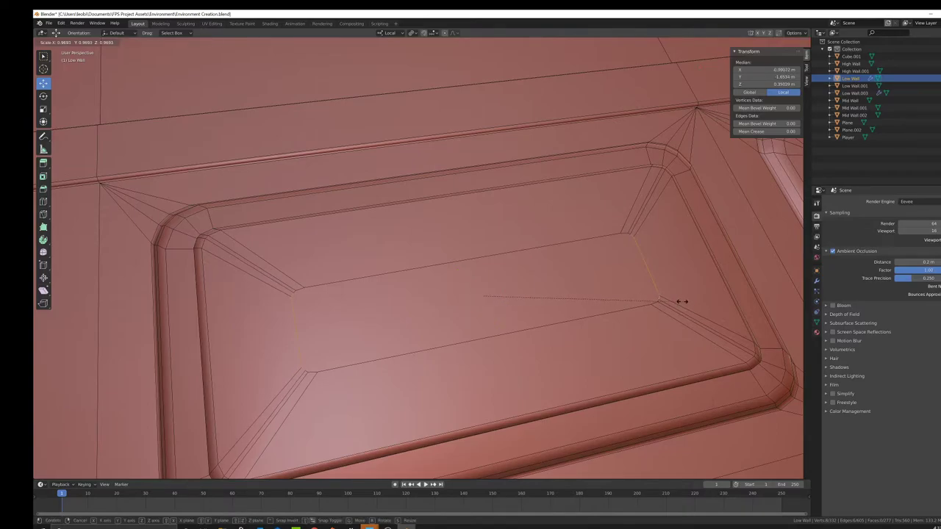
left_click(682, 301)
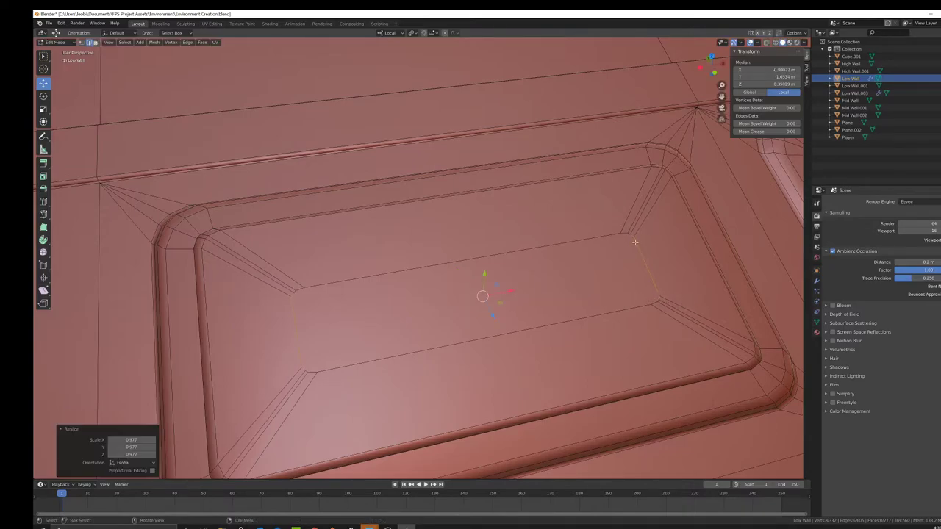
Deselect the small corner edges and scale only the inner rectangle's two short edges to about 0.92
left_click(632, 233, "shift")
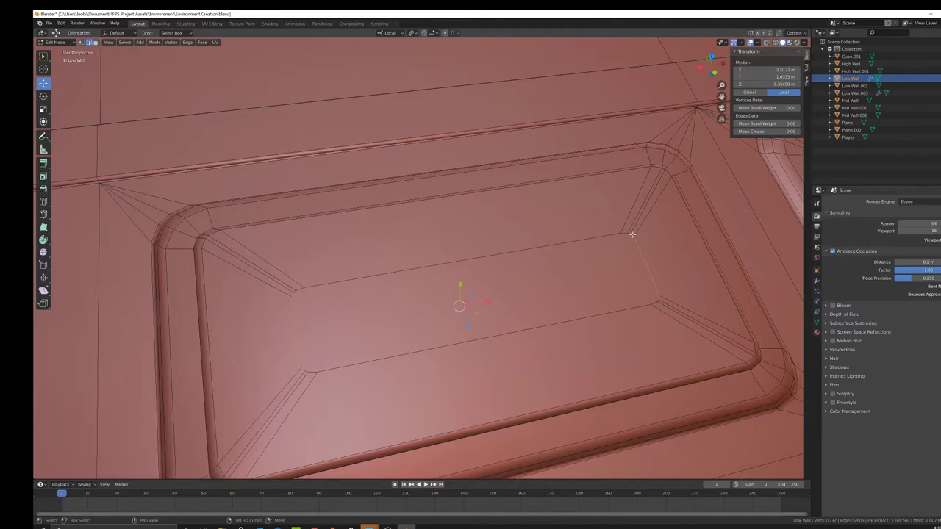
left_click(658, 297, "shift")
left_click(293, 295, "shift")
key("s")
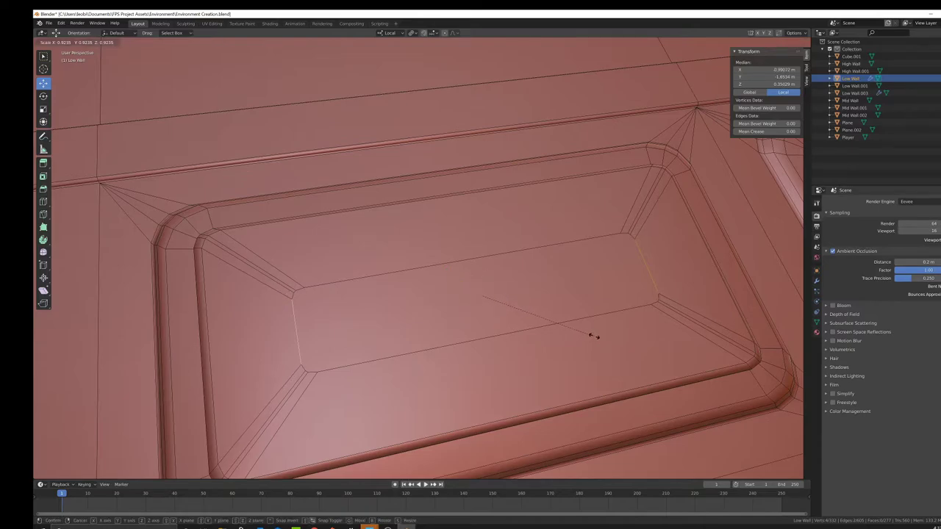
left_click(595, 336)
scroll(582, 328, "down", 3)
key("Tab")
key("Tab")
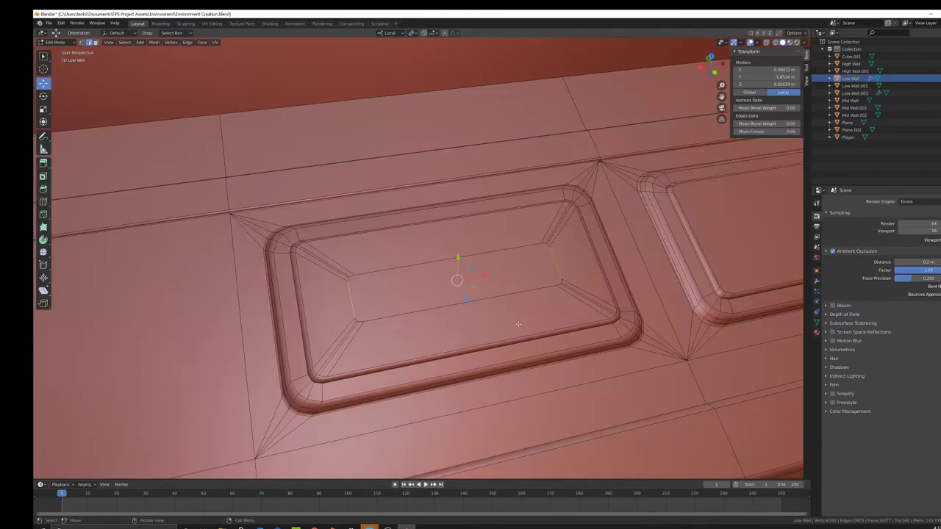
Select the four sloping-sided faces around the inner rectangle and inset them by about 0.0074 m
middle_click_drag(519, 323, 484, 313)
left_click(96, 42)
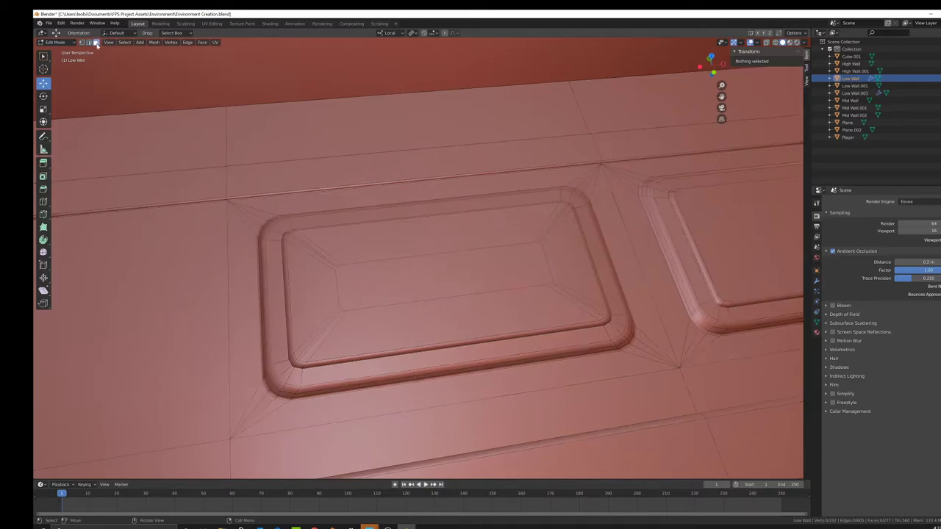
left_click(390, 329)
left_click(312, 301, "shift")
left_click(434, 228, "shift")
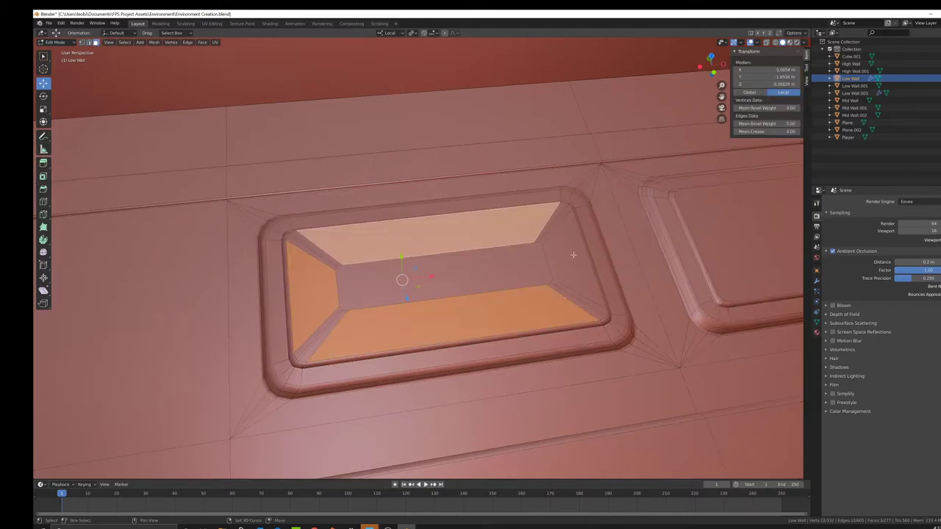
left_click(582, 260, "shift")
middle_click_drag(583, 261, 559, 314)
scroll(559, 314, "up", 1)
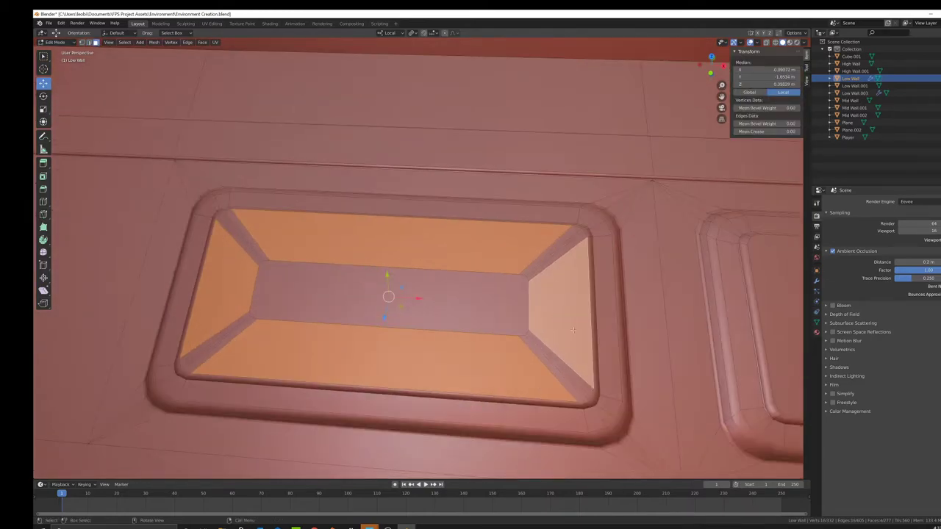
key("i")
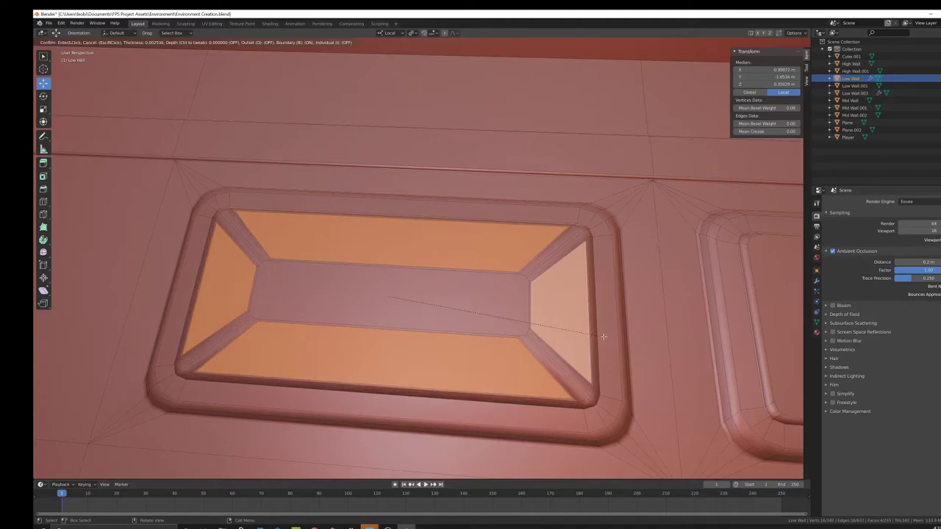
left_click(588, 329)
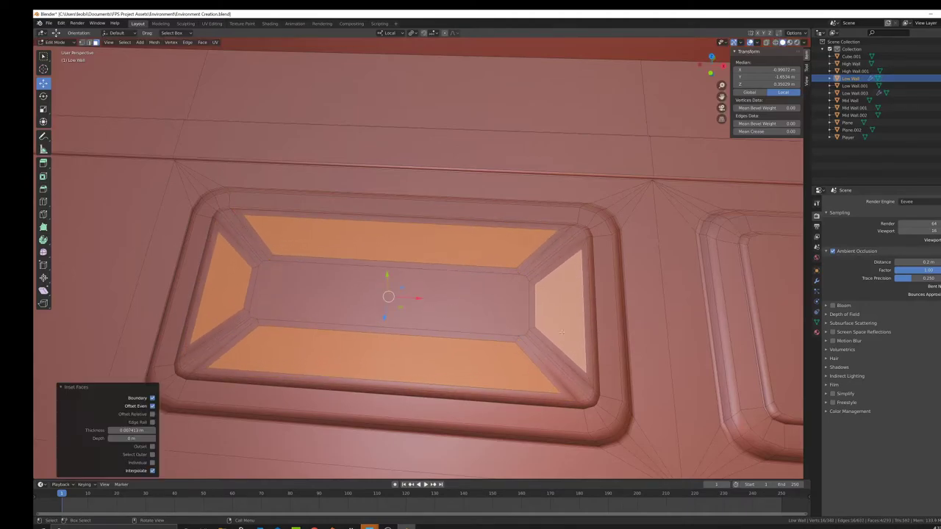
Extrude the four inset faces inward along their normal and review the recessed panel in Object Mode
middle_click_drag(588, 329, 573, 318)
key("e")
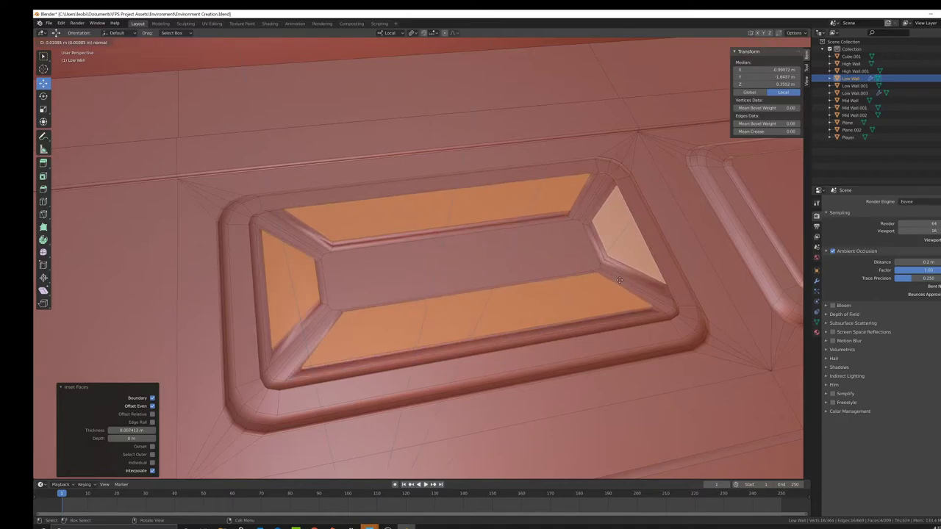
left_click(579, 295)
key("Tab")
scroll(578, 298, "down", 5)
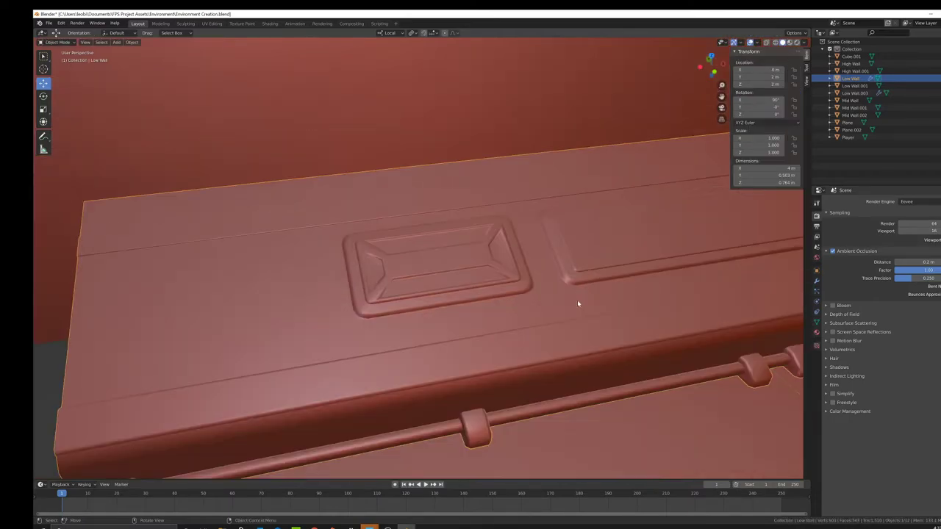
middle_click_drag(577, 300, 560, 303)
scroll(529, 308, "down", 4)
middle_click_drag(500, 311, 546, 305)
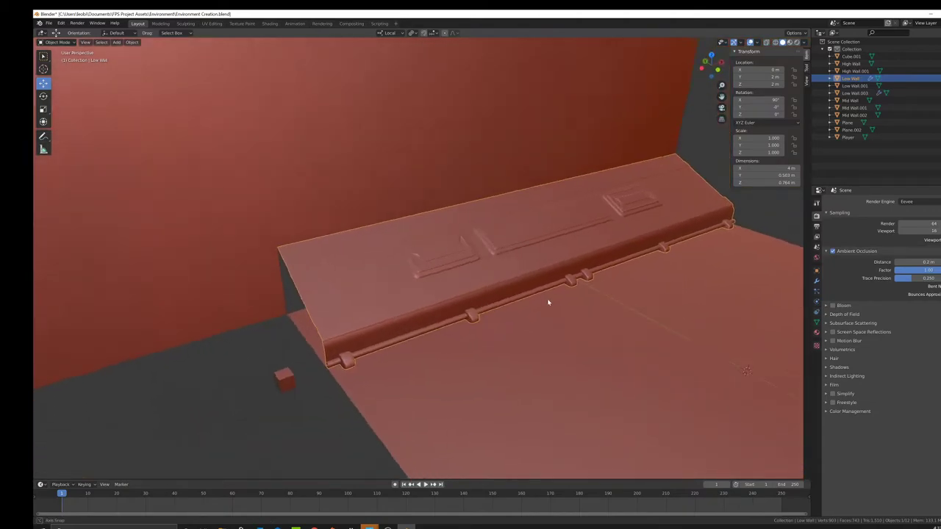
Back in Edit Mode, extrude the four recessed faces about 0.0017 m further inward and scale them to about 0.889
scroll(458, 253, "up", 6)
key("Tab")
middle_click_drag(458, 253, 416, 272)
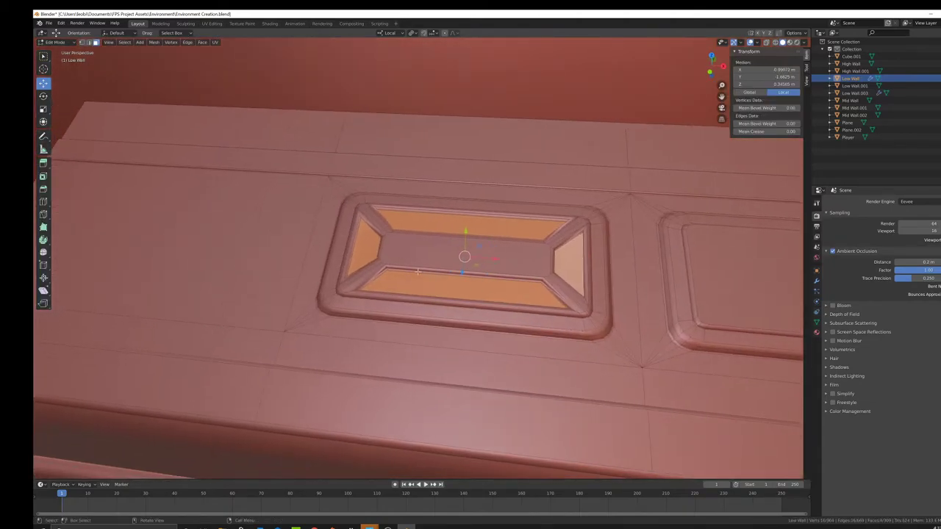
scroll(390, 270, "up", 3)
scroll(470, 276, "up", 5)
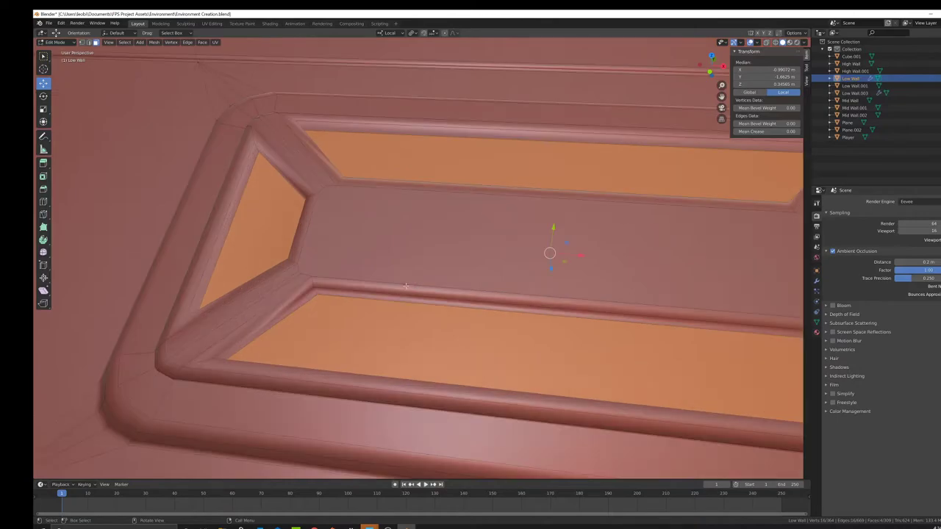
key("e")
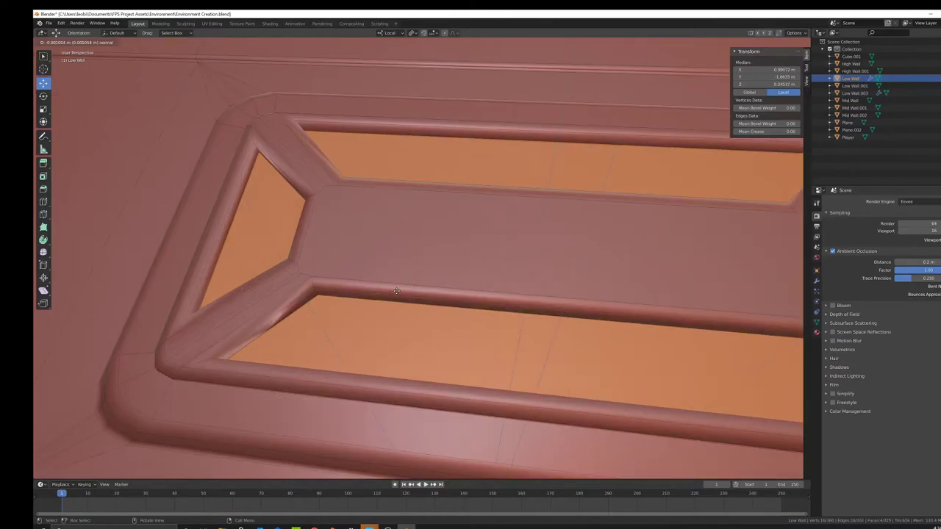
left_click(396, 292)
key("s")
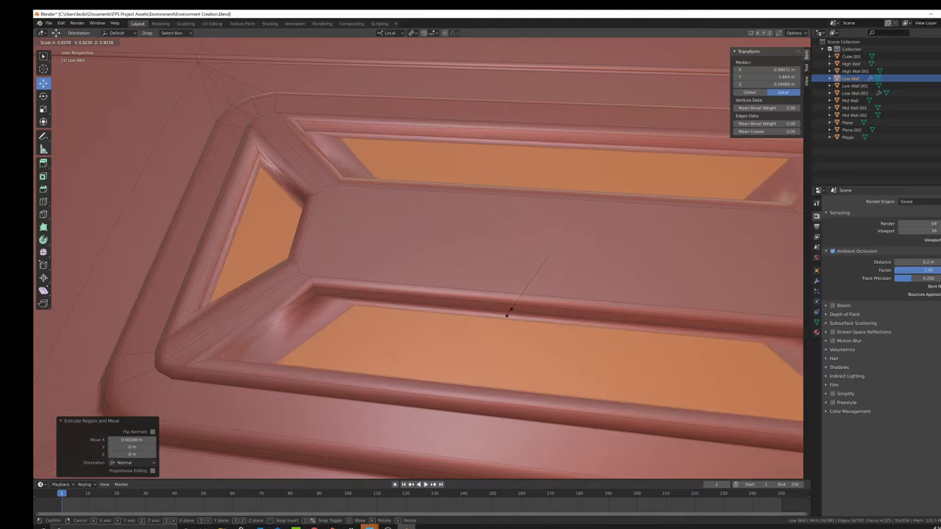
left_click(503, 314)
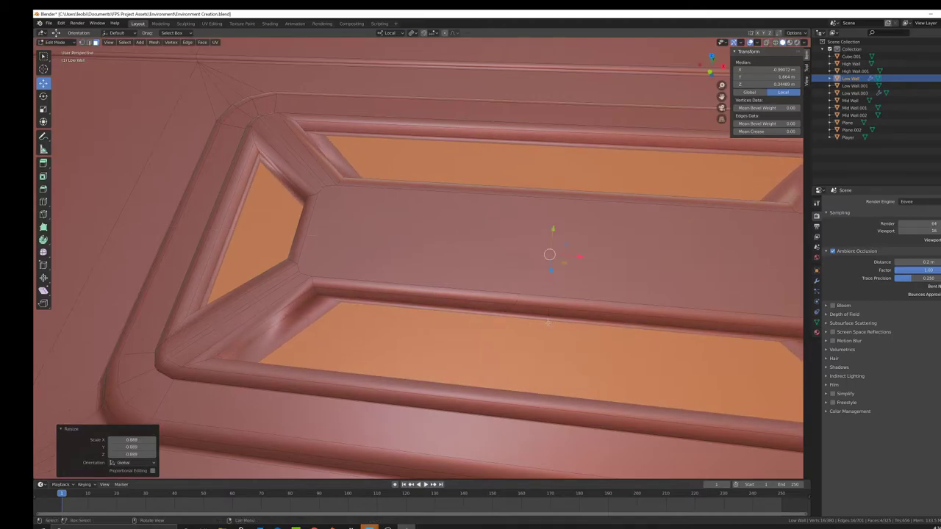
Deselect the two short end faces, scale the two long recessed faces along local X to 1.11, and check the result in Object Mode
scroll(503, 314, "down", 5)
middle_click_drag(502, 315, 418, 311)
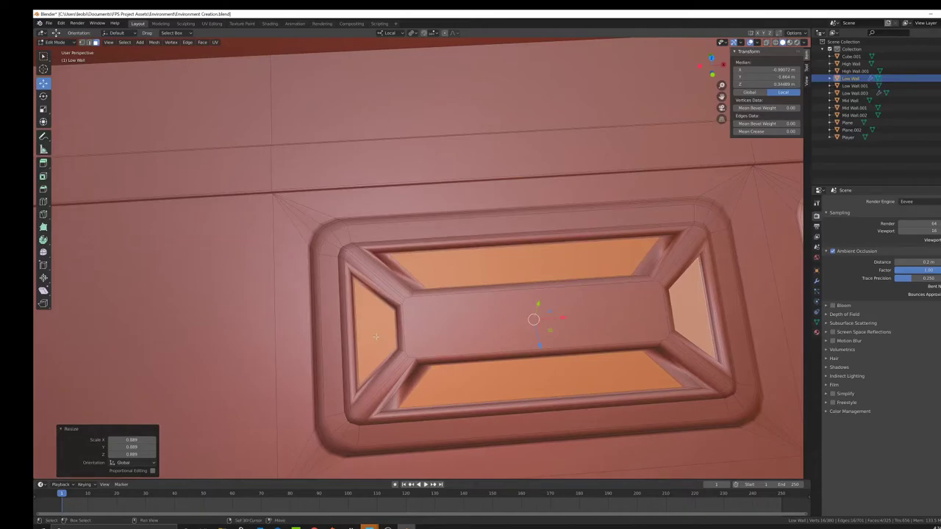
left_click(379, 323, "shift")
left_click(685, 307, "shift")
middle_click_drag(686, 307, 616, 289, "shift")
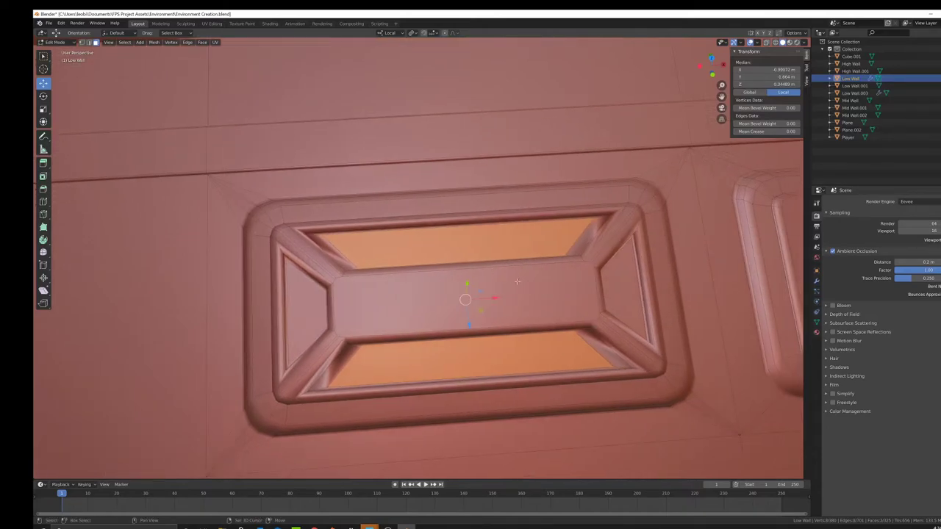
key("s")
key("x")
left_click(602, 311)
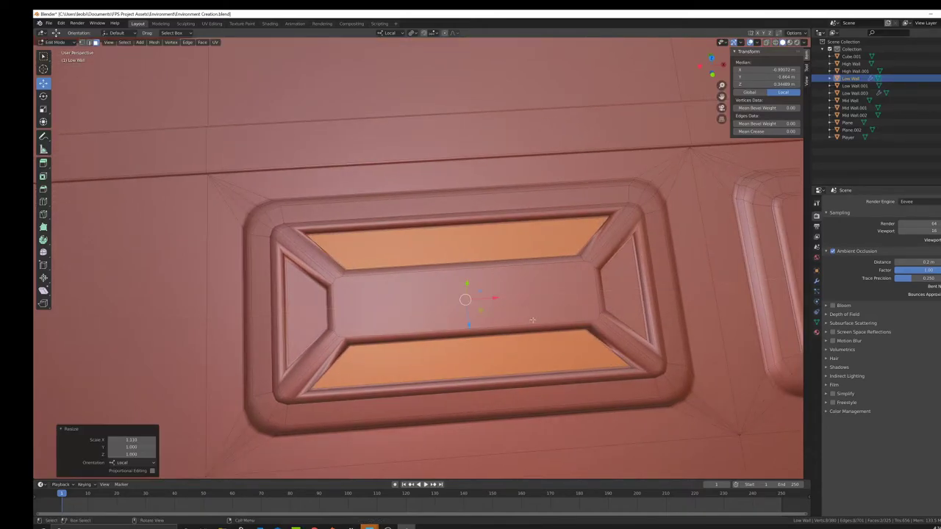
key("Tab")
middle_click_drag(512, 308, 504, 290)
key("Tab")
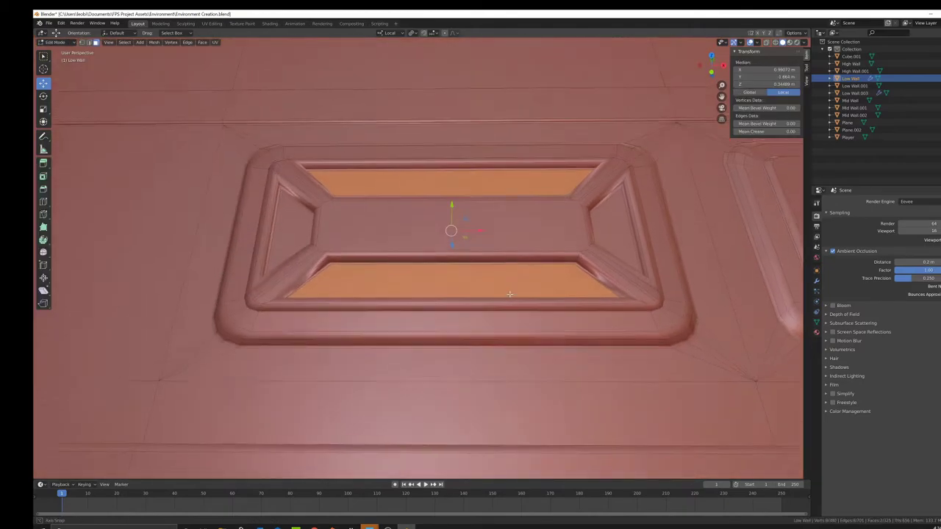
key("Tab")
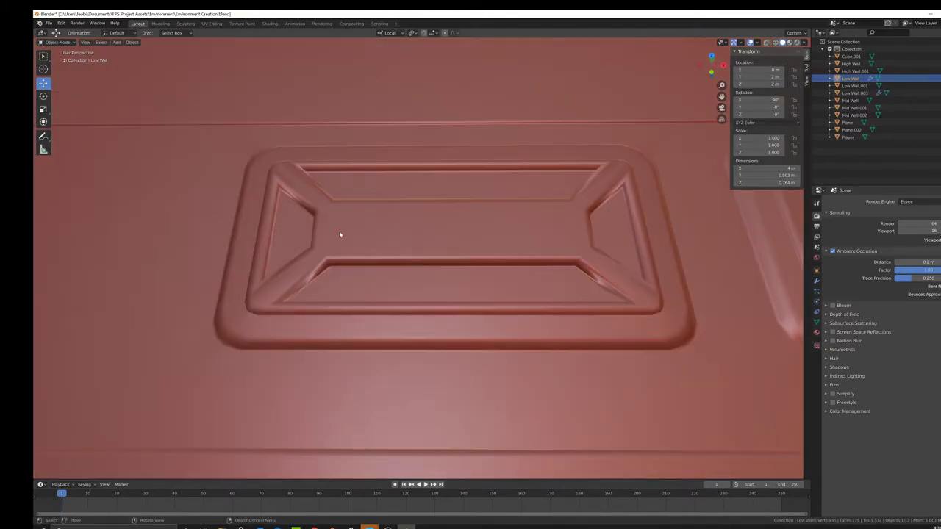
In edge selection, select the rim edge loops around the four recesses and bevel them with a small one-segment bevel, then review in Object Mode
key("Tab")
left_click(89, 43)
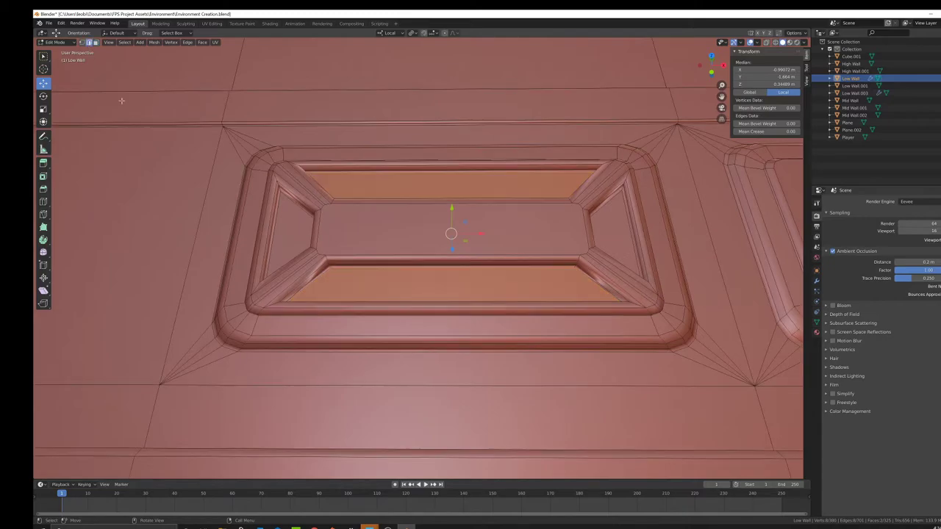
left_click(198, 226)
scroll(308, 208, "up", 2)
left_click(276, 190)
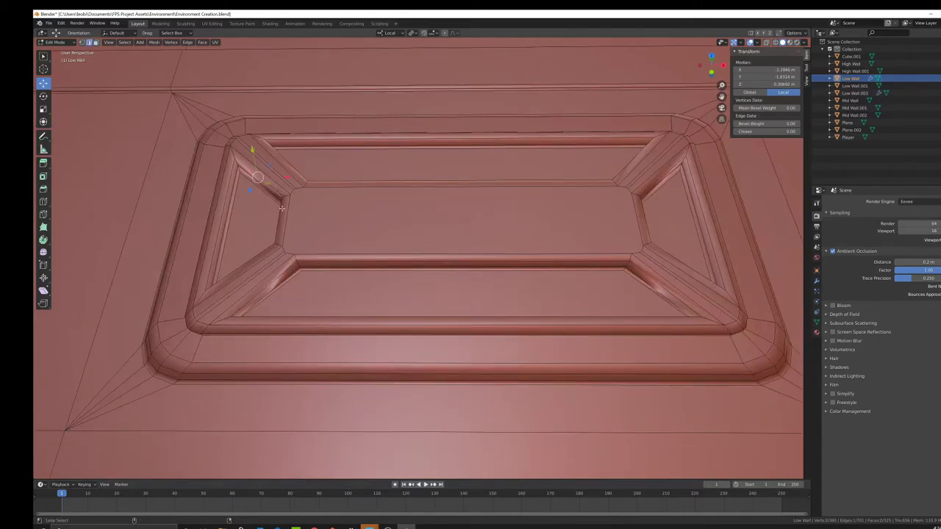
left_click(281, 203, "alt")
left_click(312, 264, "alt+shift")
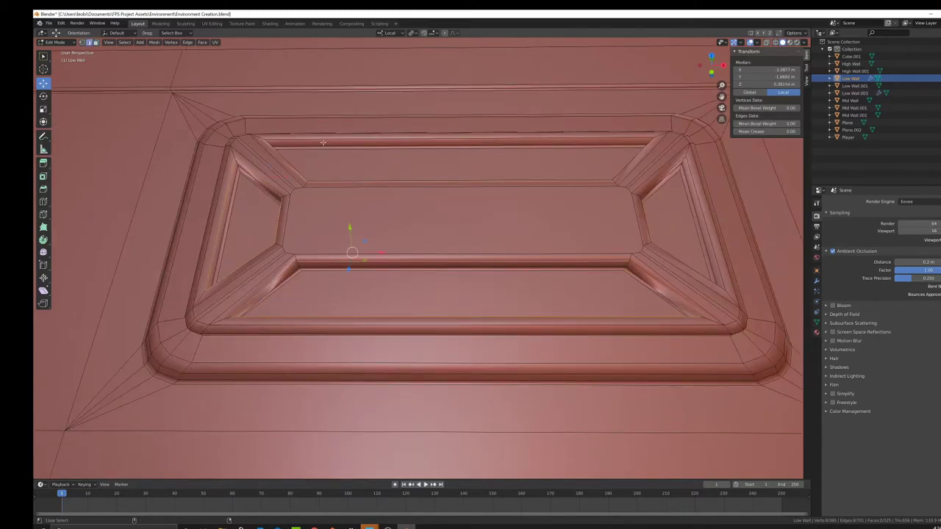
left_click(329, 138, "alt+shift")
left_click(670, 252, "alt+shift")
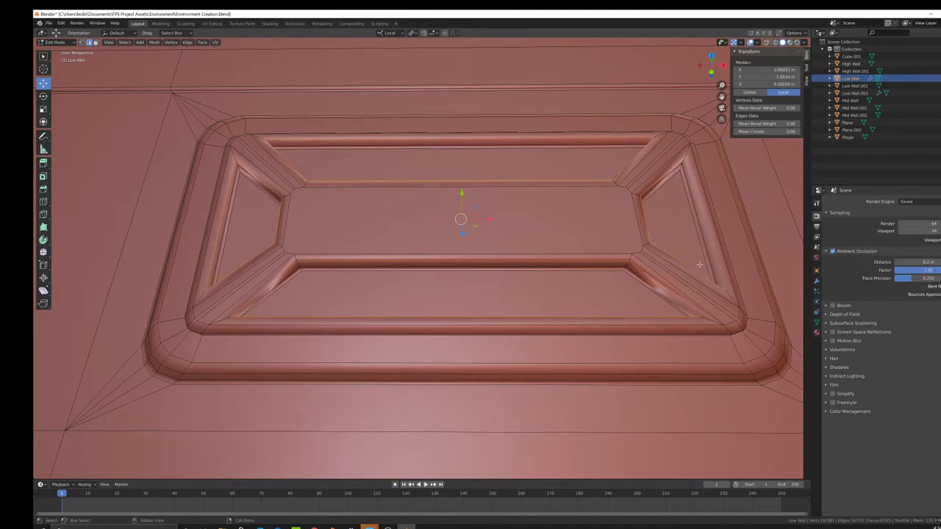
key("ctrl+b")
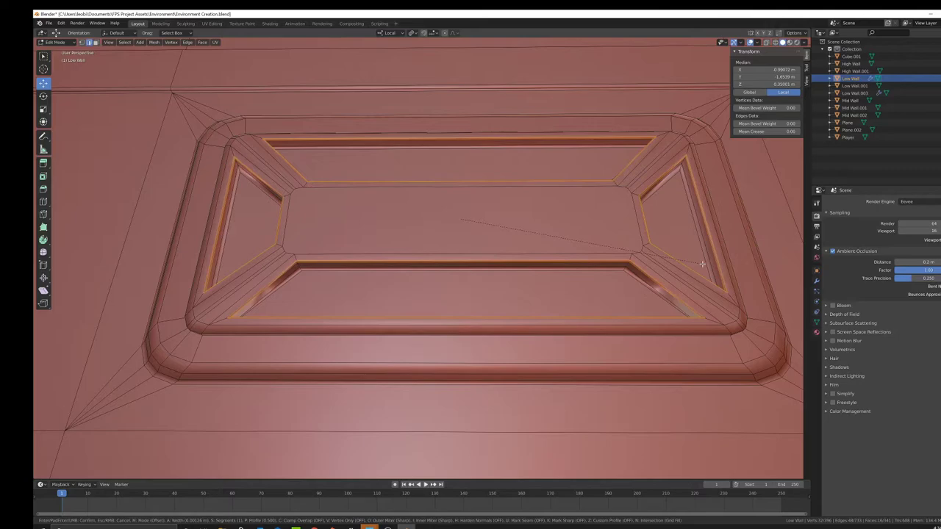
left_click(702, 263)
key("Tab")
scroll(412, 261, "down", 4)
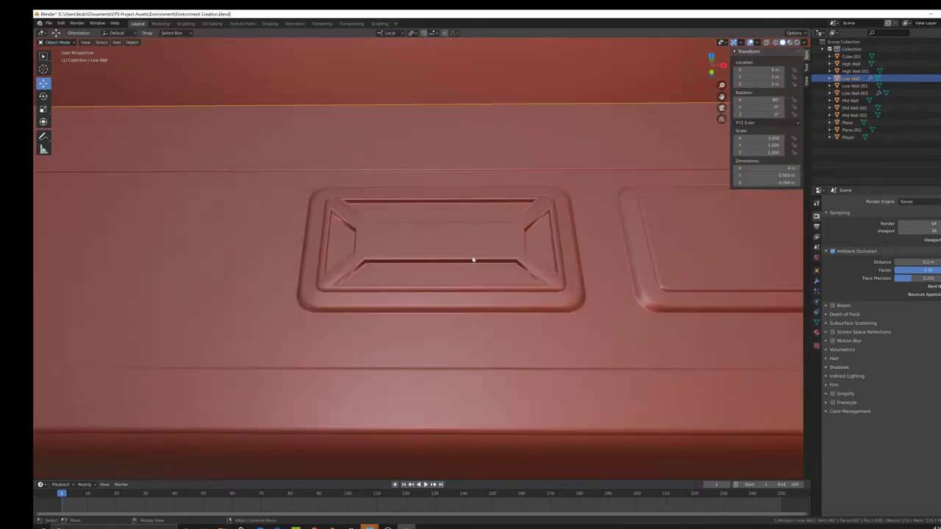
Back in Edit Mode, select the short corner edges of the lower and left recesses in the small panel
key("Tab")
scroll(448, 268, "up", 2)
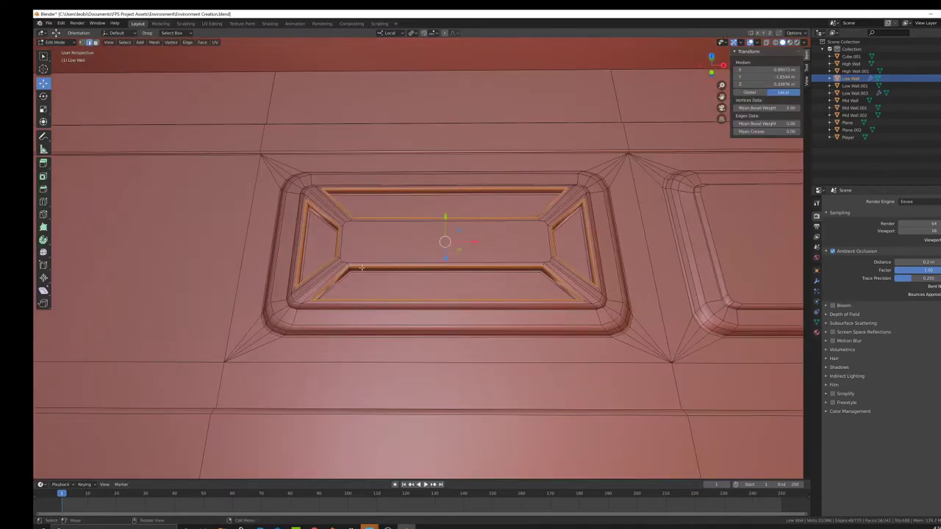
scroll(361, 268, "up", 2)
left_click(326, 265)
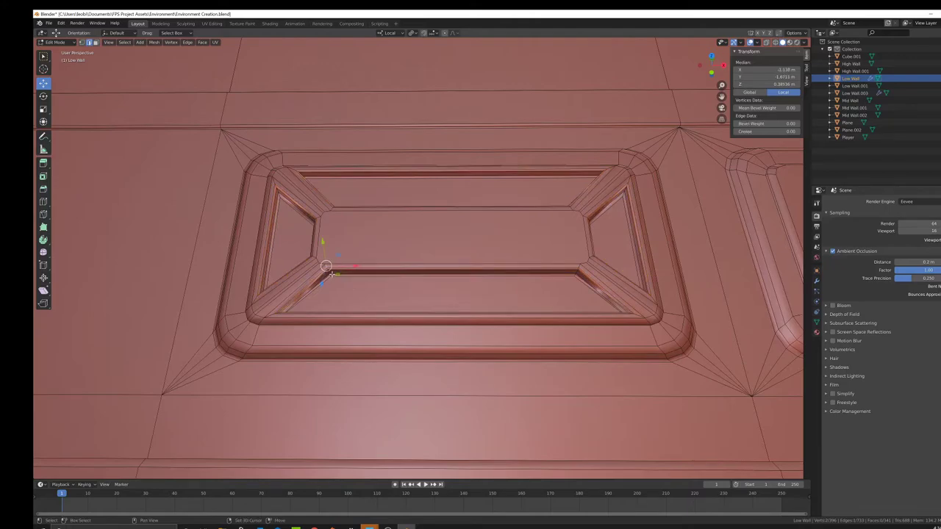
scroll(325, 266, "up", 2)
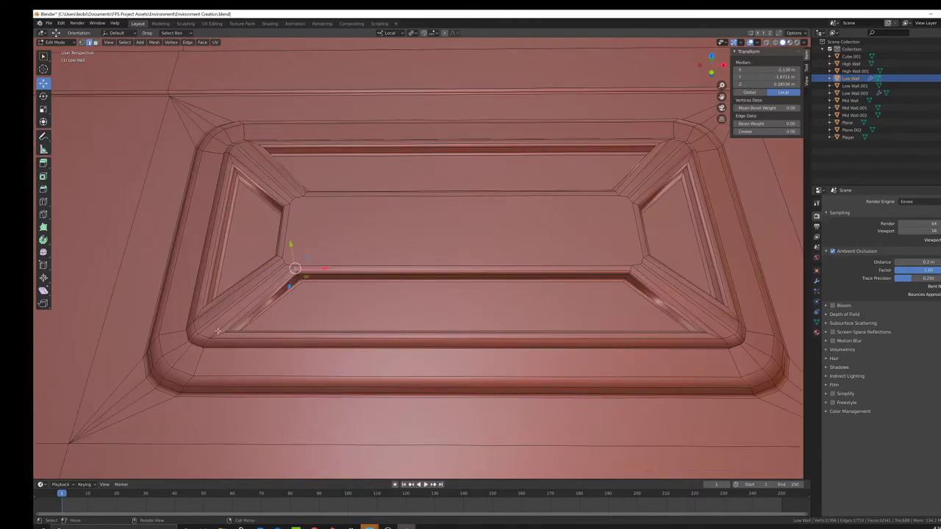
left_click(297, 276, "alt")
left_click(628, 268, "alt")
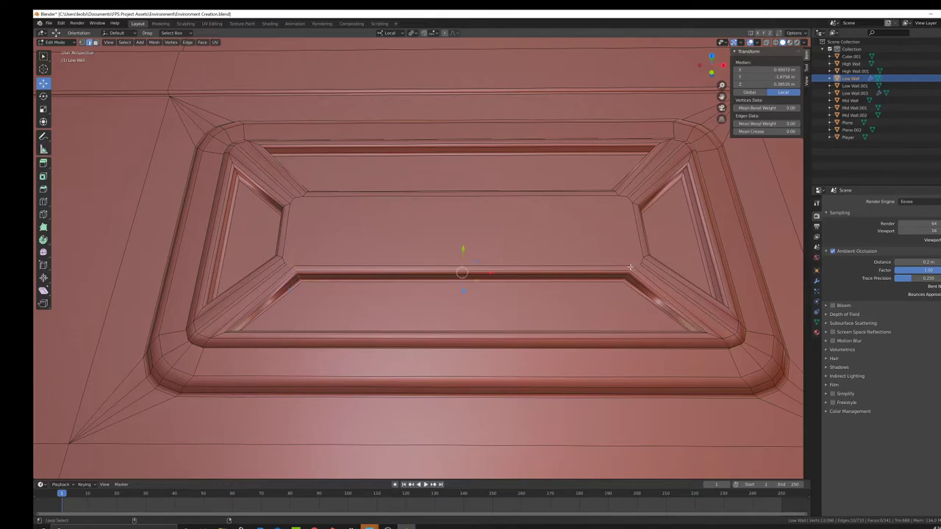
left_click(700, 333, "alt+shift")
left_click(201, 308, "alt+shift")
left_click(202, 310, "alt+shift")
left_click(233, 164, "alt+shift")
Add the short corner edges of the upper and right recesses to the edge selection, undoing the wrong picks
left_click(280, 173, "alt+shift")
left_click(630, 170, "alt+shift")
left_click(664, 150, "alt+shift")
left_click(660, 252, "alt+shift")
left_click(640, 205, "alt+shift")
left_click(630, 197, "alt+shift")
key("ctrl+z")
key("ctrl+z")
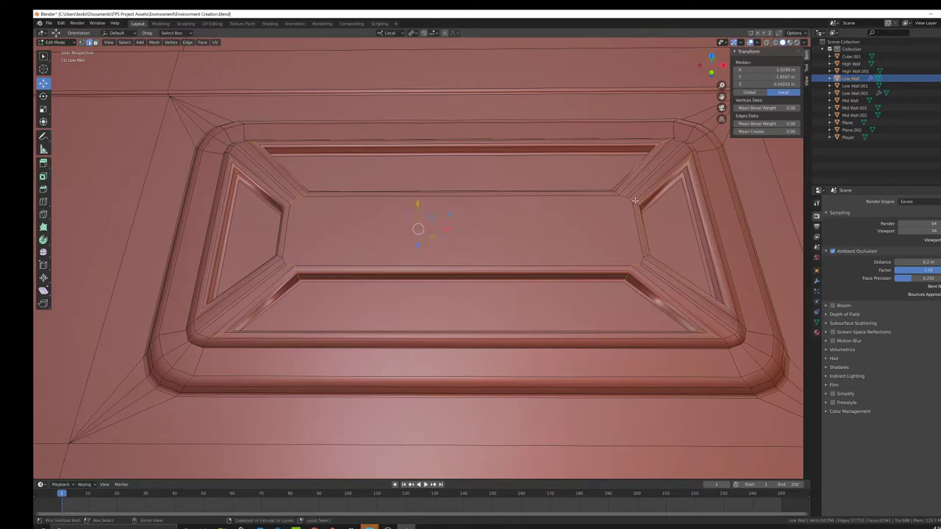
left_click(623, 191, "alt+shift")
left_click(426, 192, "alt+shift")
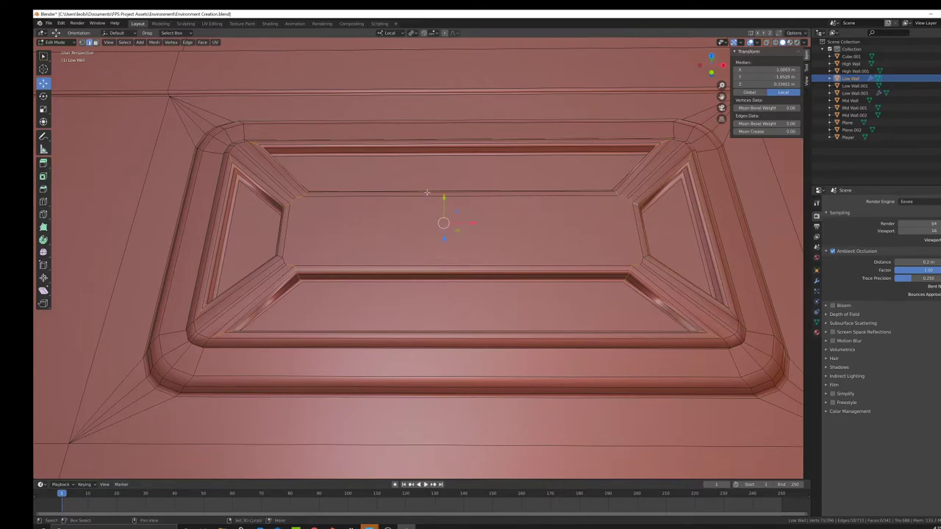
left_click(648, 257, "alt+shift")
left_click(728, 309, "alt+shift")
In wireframe shading, complete the left recess's corner selection and circle-deselect stray edges at the left corners, returning to solid shading
key("shift+z")
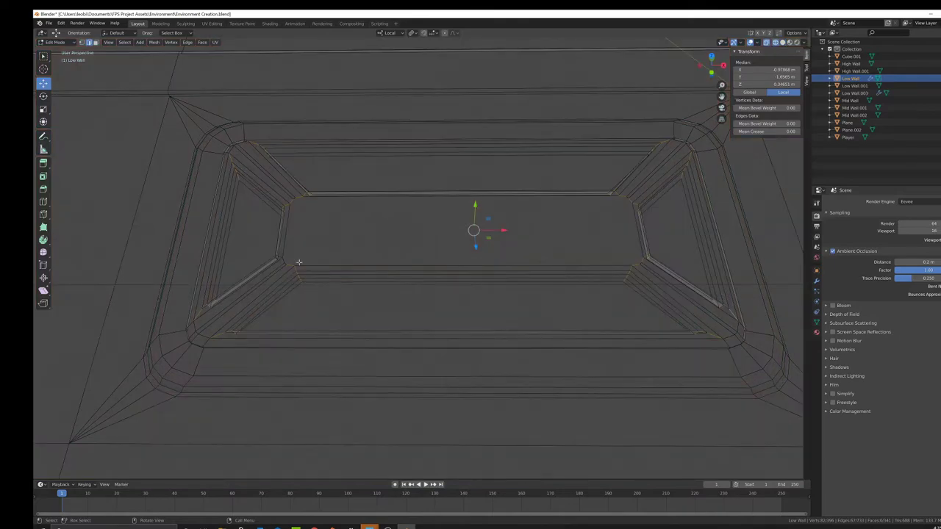
left_click(282, 257, "alt+shift")
key("c")
middle_click(286, 263)
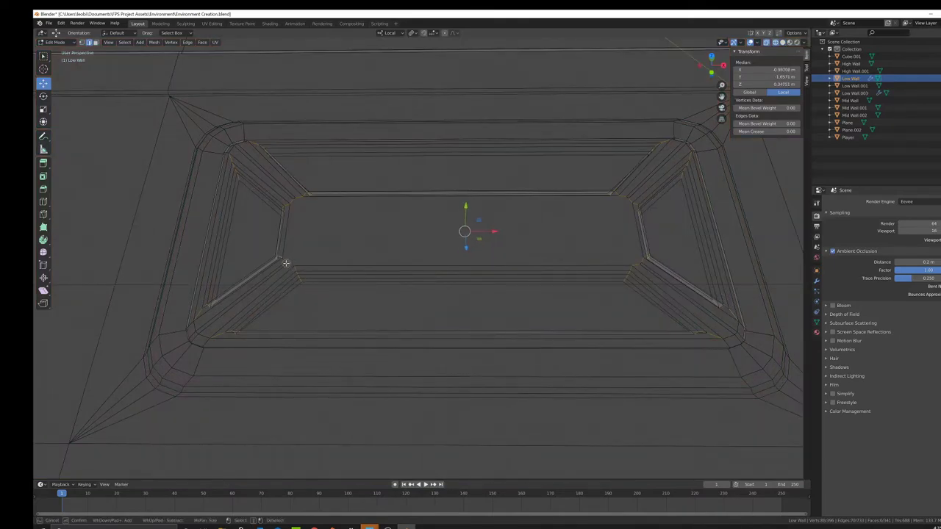
middle_click(198, 321)
left_click(207, 335)
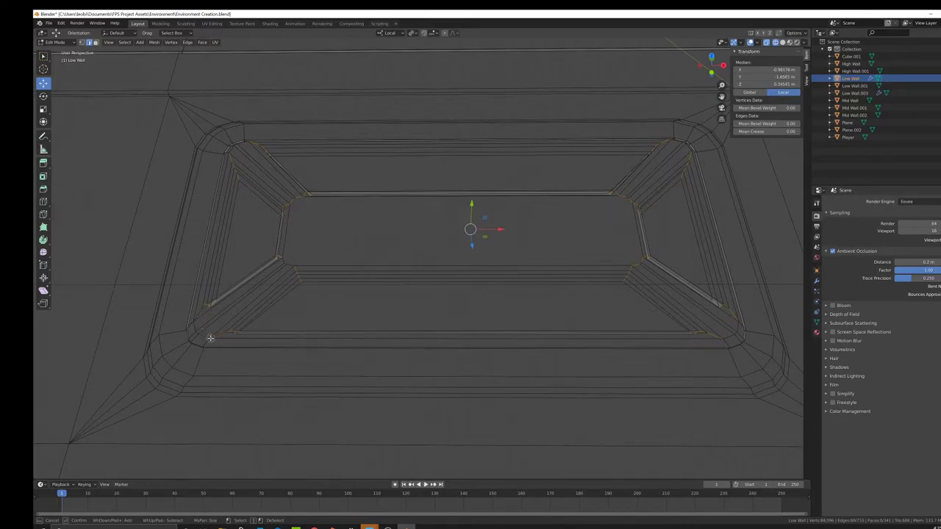
left_click(229, 153)
left_click(247, 139)
right_click(297, 203)
key("z")
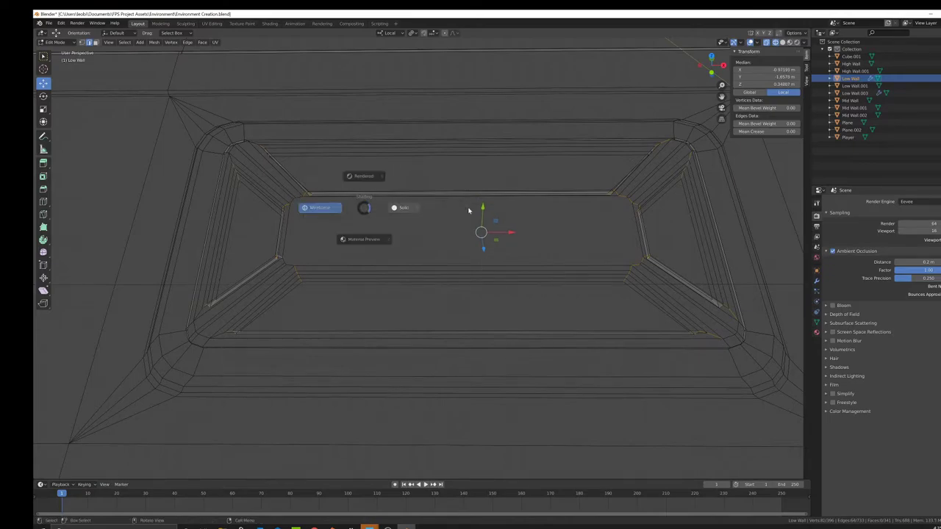
left_click(397, 208)
Circle-deselect the remaining stray edges on the diagonal ribs, leaving only the recess corner edges selected
key("c")
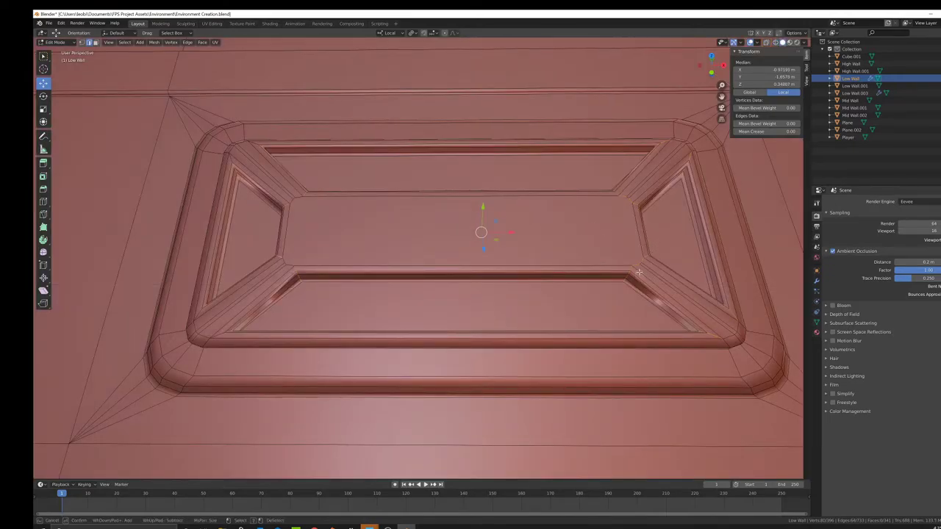
middle_click_drag(642, 265, 666, 273)
middle_click_drag(741, 329, 736, 316)
middle_click(694, 154)
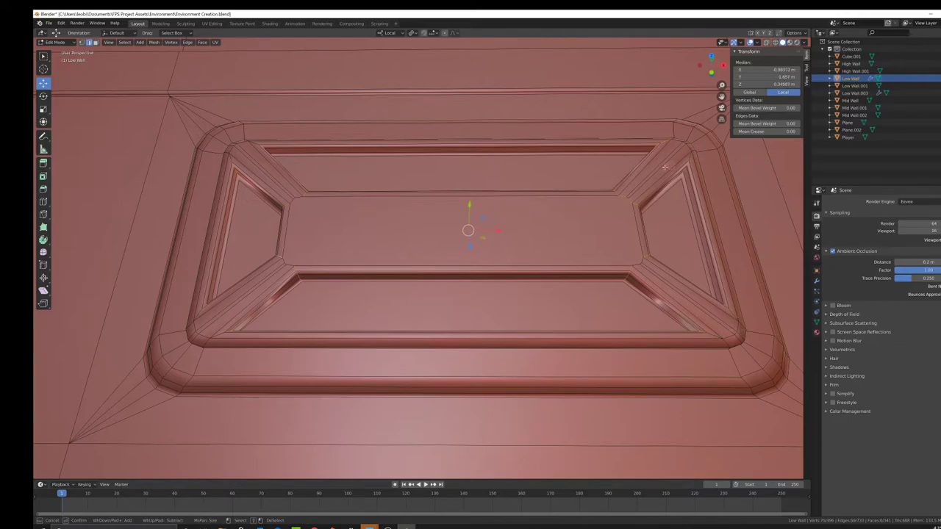
middle_click(626, 199)
middle_click(643, 258)
middle_click(629, 263)
middle_click(624, 197)
middle_click(621, 195)
middle_click(670, 137)
middle_click(292, 206)
middle_click(303, 198)
middle_click(283, 258)
middle_click(294, 263)
key("Escape")
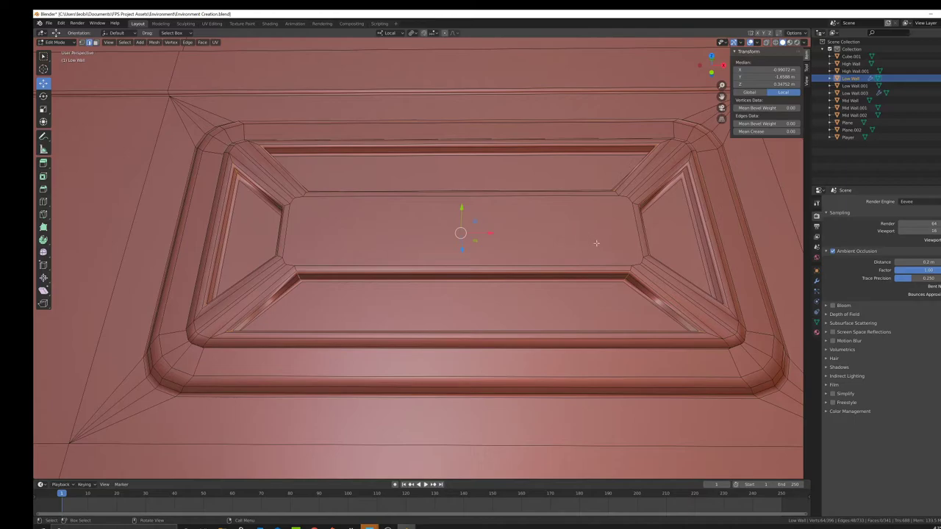
Bevel the recess corner edges with one segment and an offset of about 0.0067 m, and review the wall in Object Mode
key("ctrl+b")
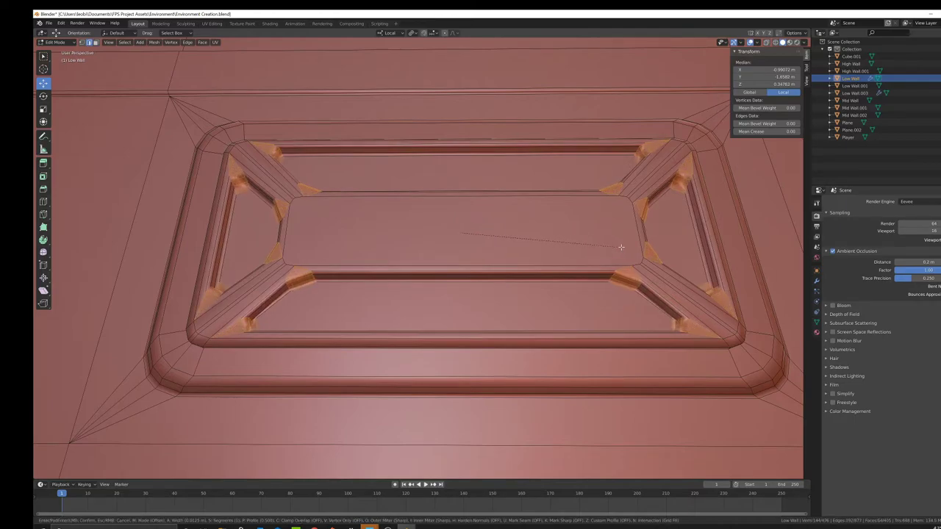
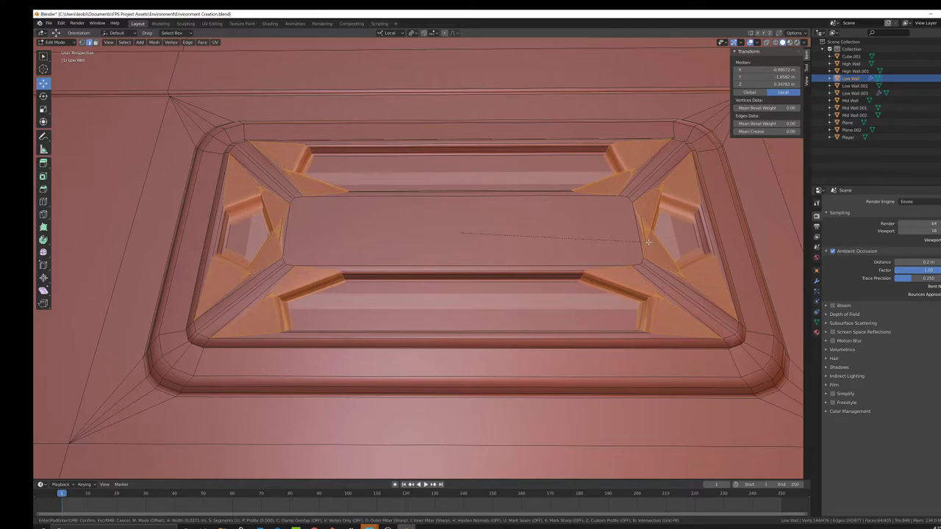
left_click(607, 239)
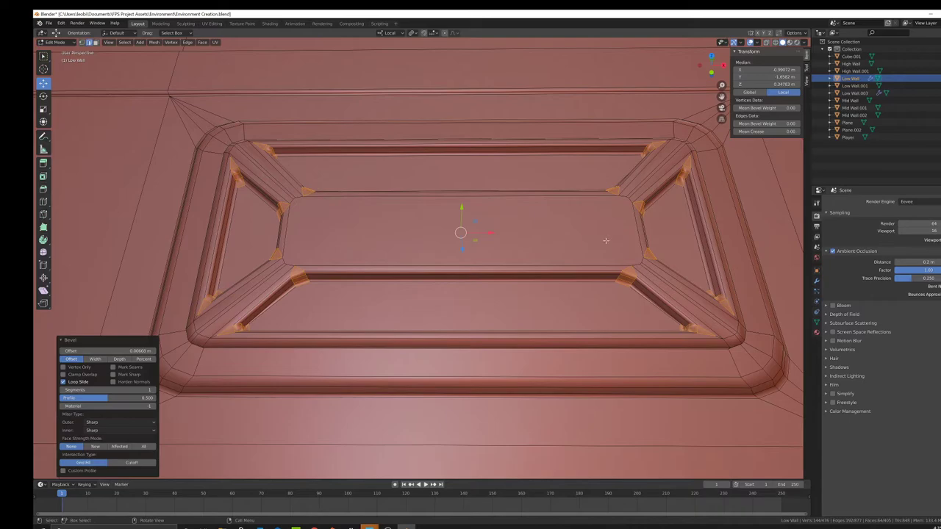
key("Tab")
scroll(537, 278, "down", 10)
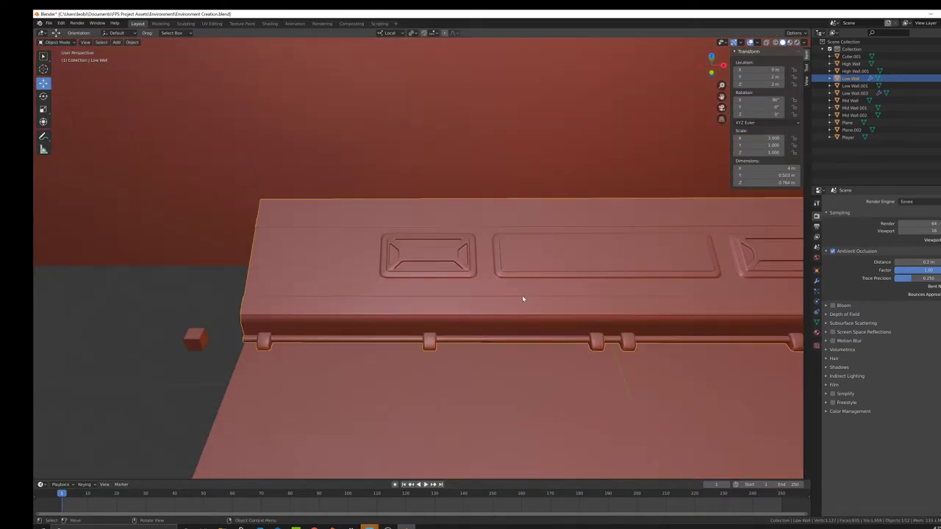
middle_click_drag(522, 298, 451, 266)
In Edit Mode with vertex selection, merge the two close vertices at the lower recess's outer right corner at the last one
key("Tab")
scroll(451, 254, "up", 2)
scroll(453, 269, "up", 4)
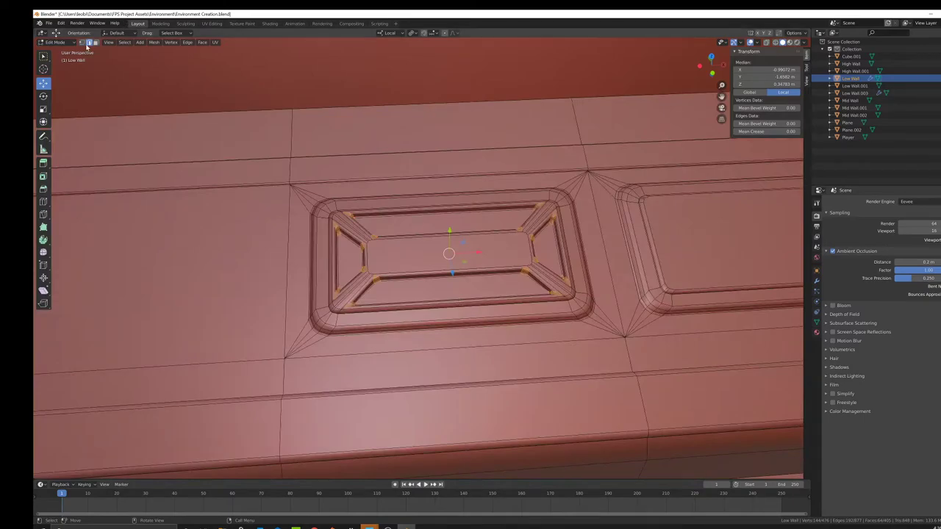
left_click(82, 43)
middle_click_drag(588, 338, 471, 283)
scroll(471, 283, "up", 8)
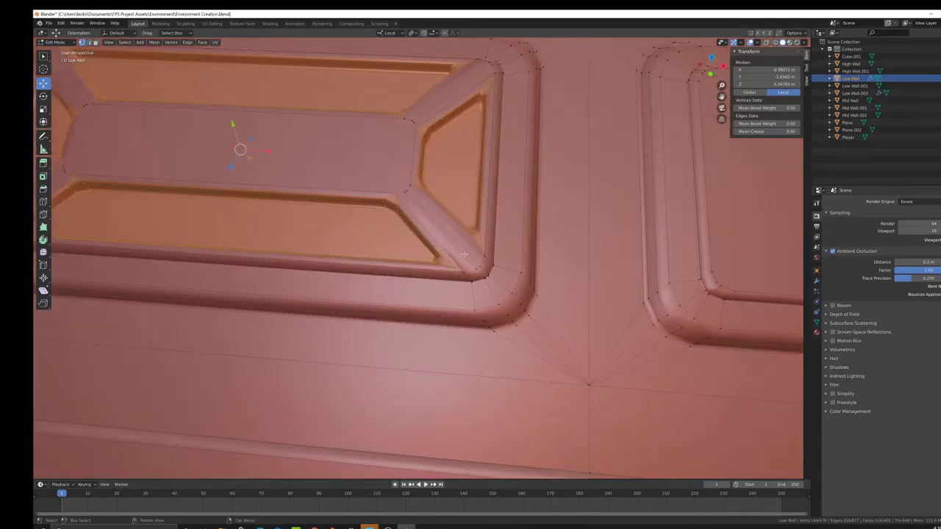
left_click(495, 281)
left_click(511, 287, "shift")
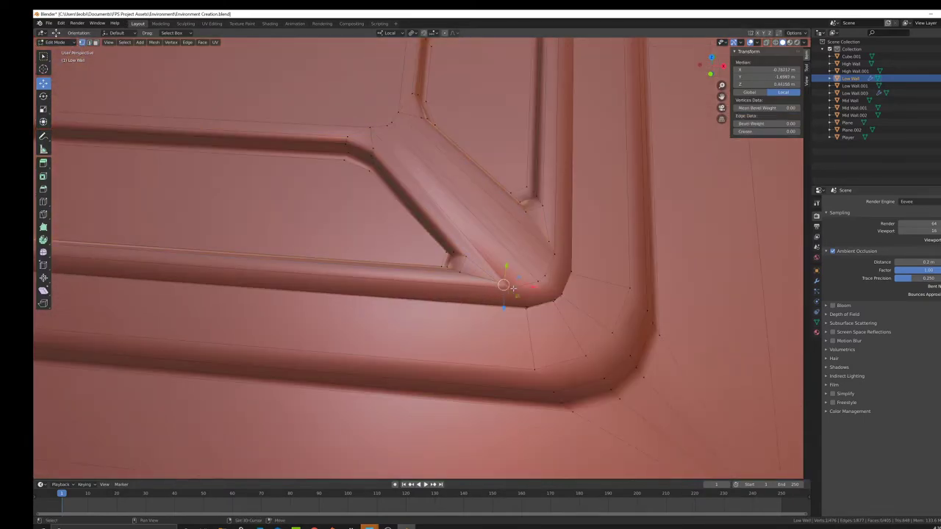
right_click(622, 302)
mouse_move(625, 305)
left_click(671, 311)
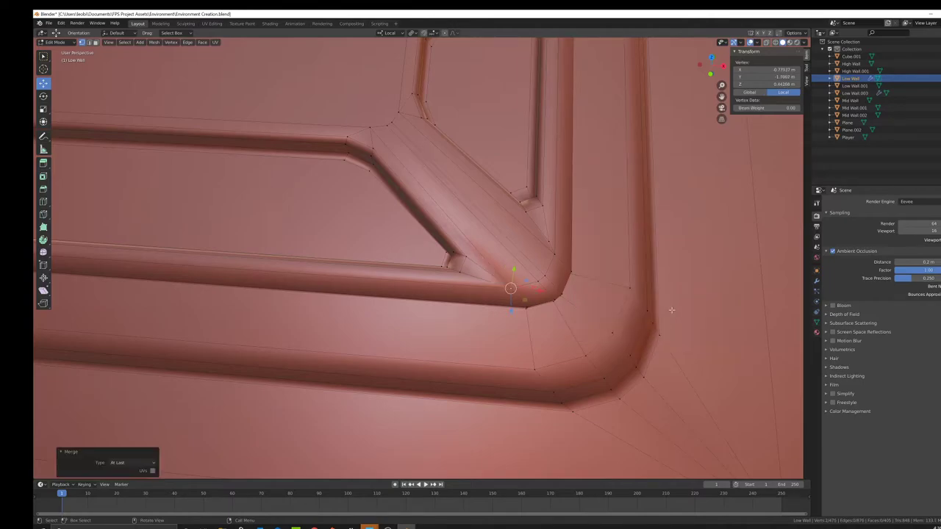
Merge the two close vertices at the right recess's lower outer corner at the last selected one
left_click(547, 241)
left_click(557, 255, "shift")
right_click(617, 277)
mouse_move(621, 278)
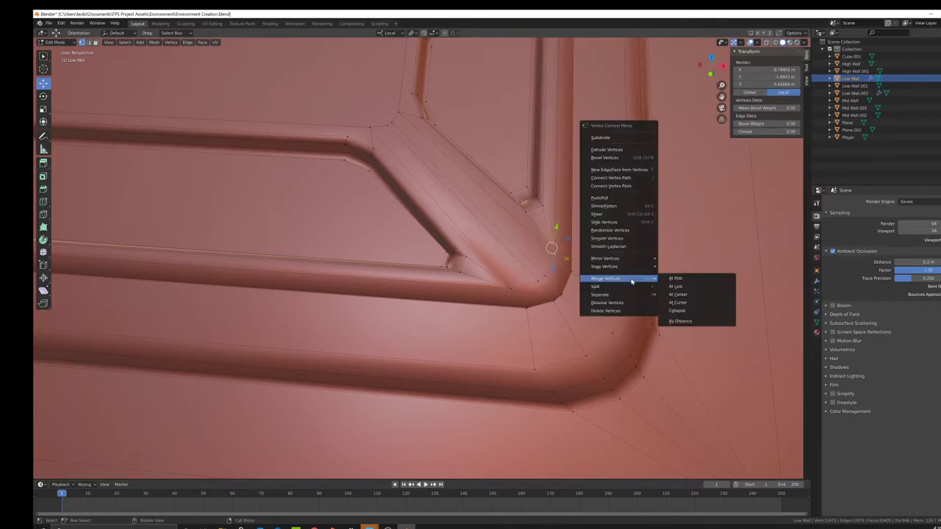
left_click(679, 289)
Merge the two close vertices beside the right recess's upper outer corner at the last selected one
scroll(540, 166, "down", 6)
middle_click_drag(537, 160, 527, 309, "shift")
scroll(526, 311, "up", 3)
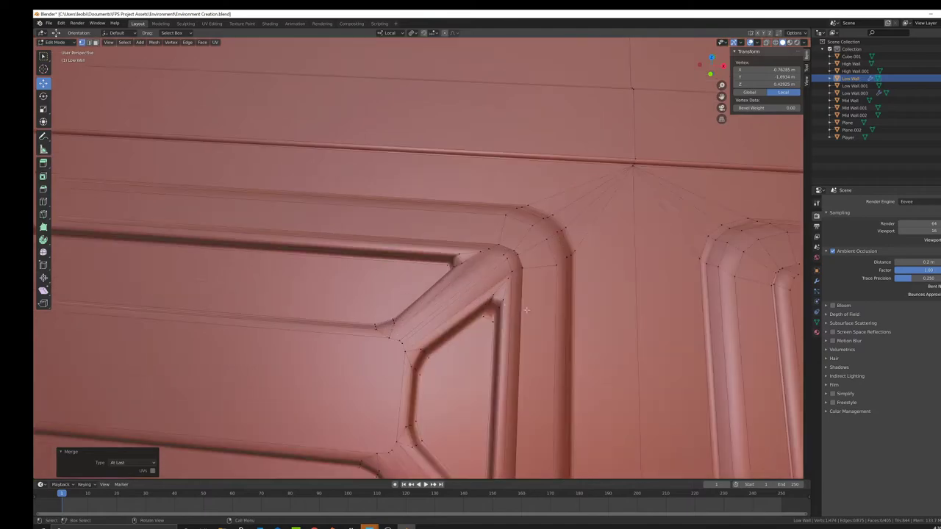
left_click(510, 268)
left_click(510, 283, "shift")
right_click(580, 290)
mouse_move(588, 289)
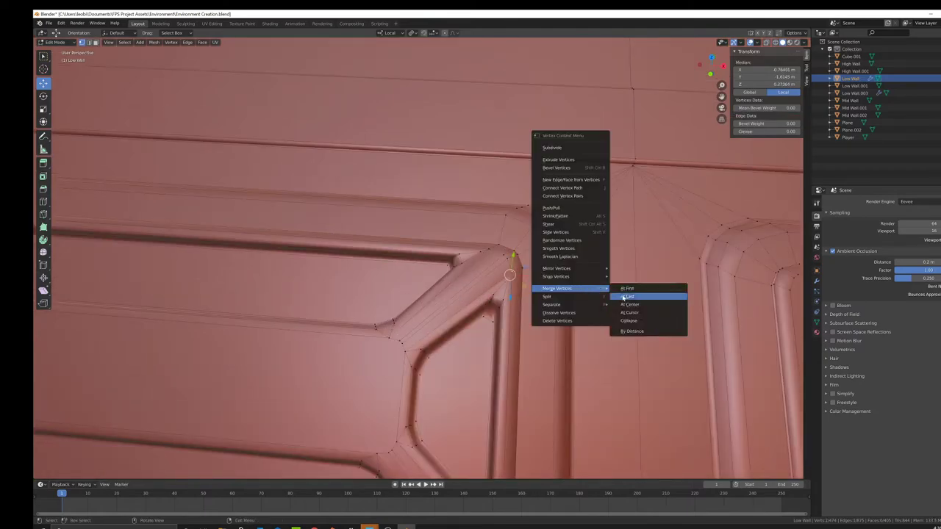
left_click(625, 296)
Merge the two close vertices at the upper recess's outer right corner at the last selected one
left_click(479, 252)
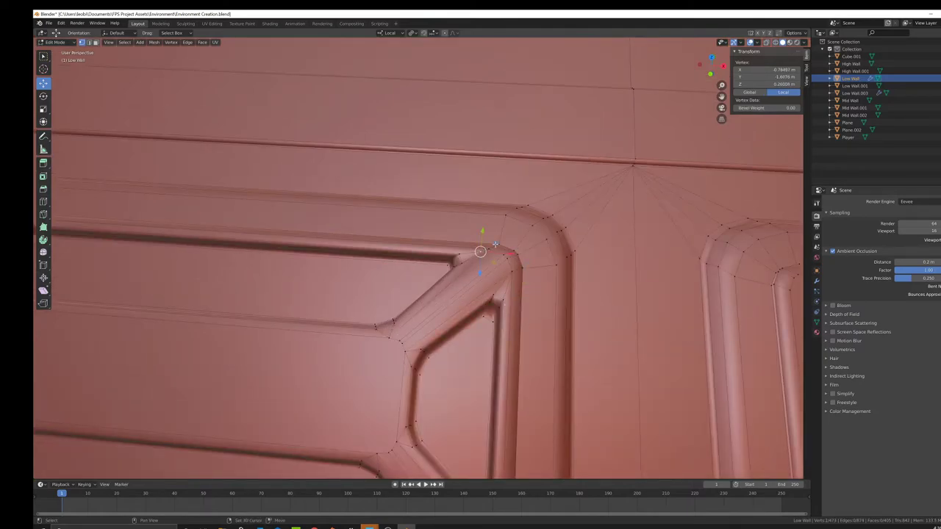
right_click(567, 263)
mouse_move(580, 262)
left_click(610, 270)
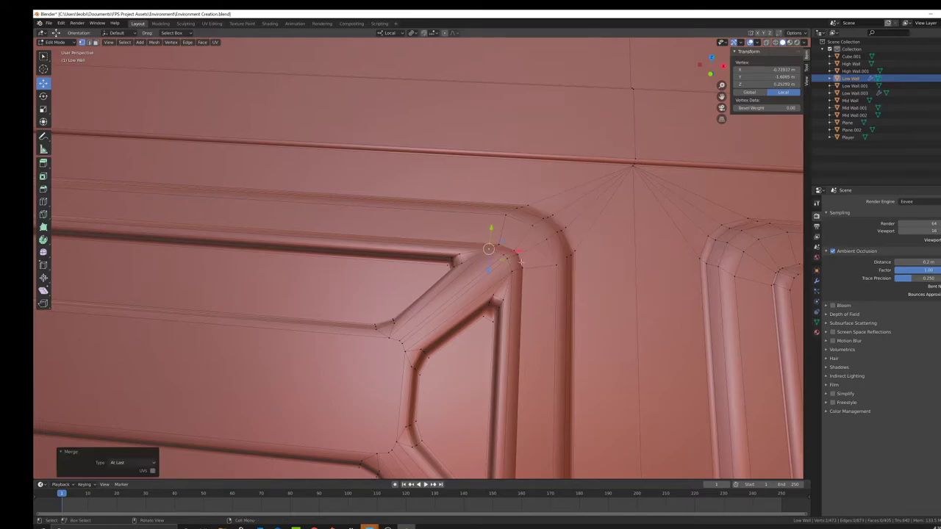
Merge the two close vertices at the upper recess's outer left corner at the last selected one
scroll(547, 246, "down", 3)
middle_click_drag(547, 246, 776, 249, "shift")
scroll(431, 212, "up", 5)
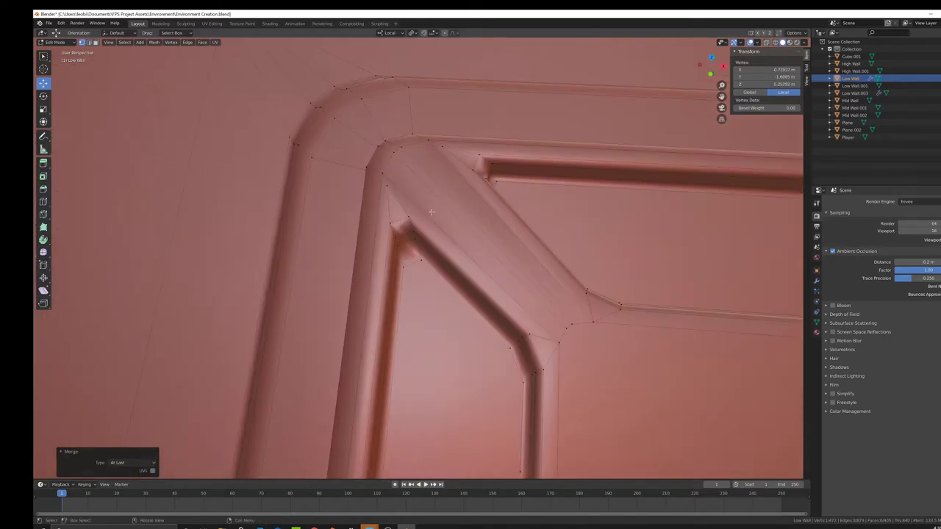
left_click(443, 150)
left_click(428, 138, "shift")
right_click(508, 201)
mouse_move(529, 201)
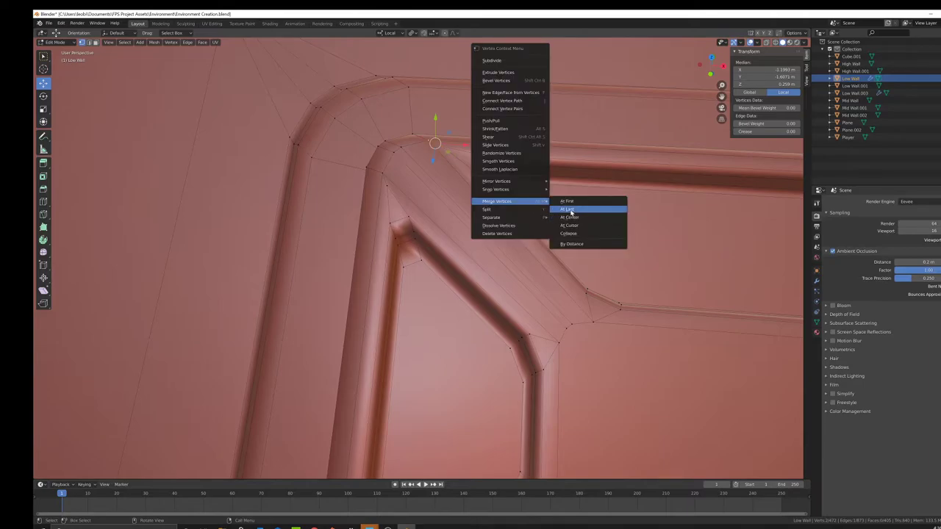
left_click(571, 211)
Merge the two close vertices at the left recess's upper outer corner at the last selected one
left_click(384, 177)
left_click(382, 169, "shift")
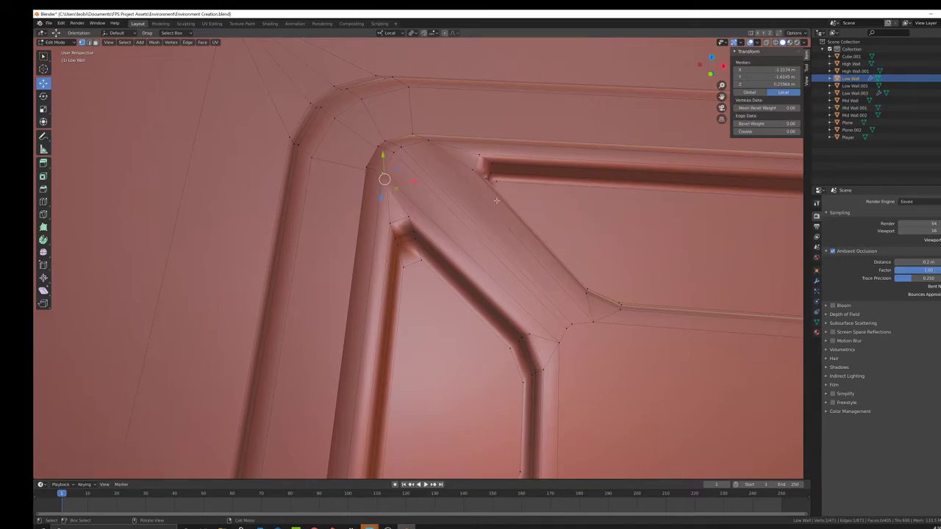
right_click(507, 204)
left_click(551, 211)
Merge the two close vertices at the left recess's lower outer corner at the last selected one
middle_click_drag(541, 214, 421, 253)
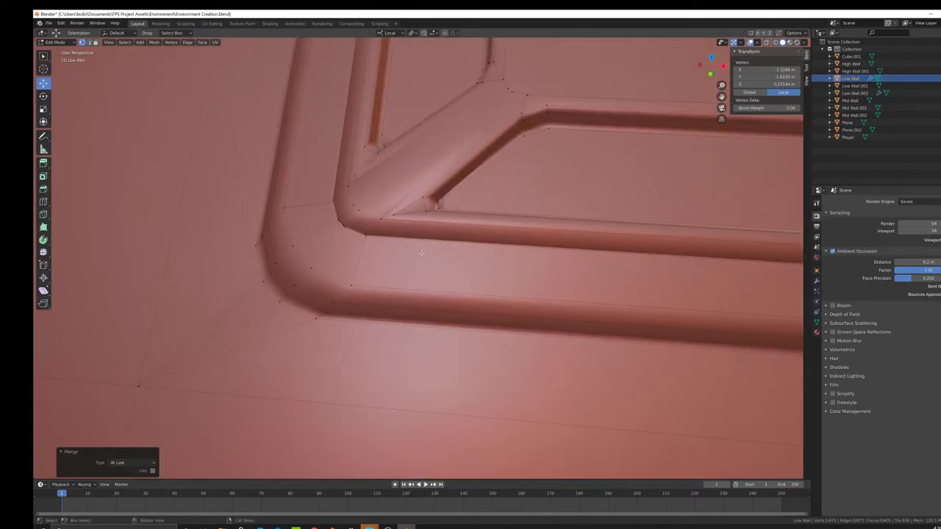
left_click(358, 168)
left_click(346, 192, "shift")
right_click(422, 196)
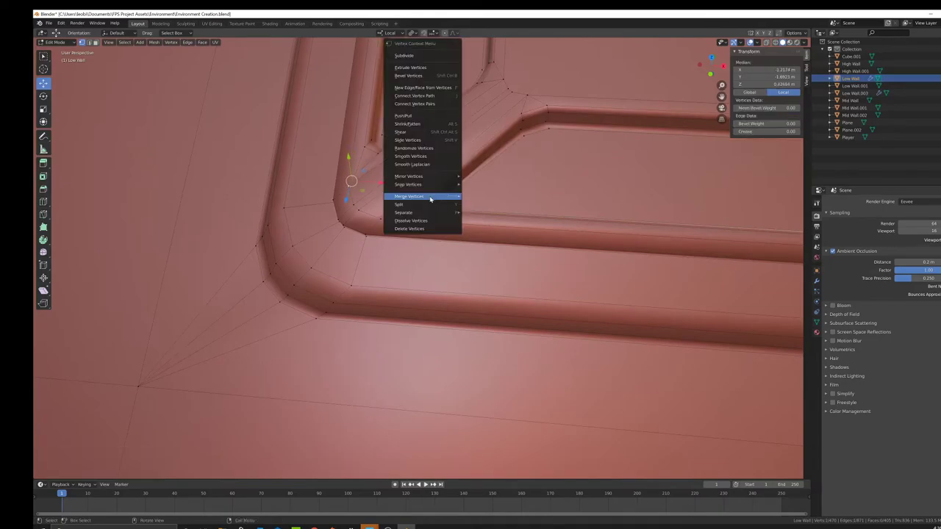
mouse_move(449, 197)
left_click(479, 205)
Merge the two close vertices at the lower recess's outer left corner at the last selected one
left_click(382, 213)
left_click(391, 219, "shift")
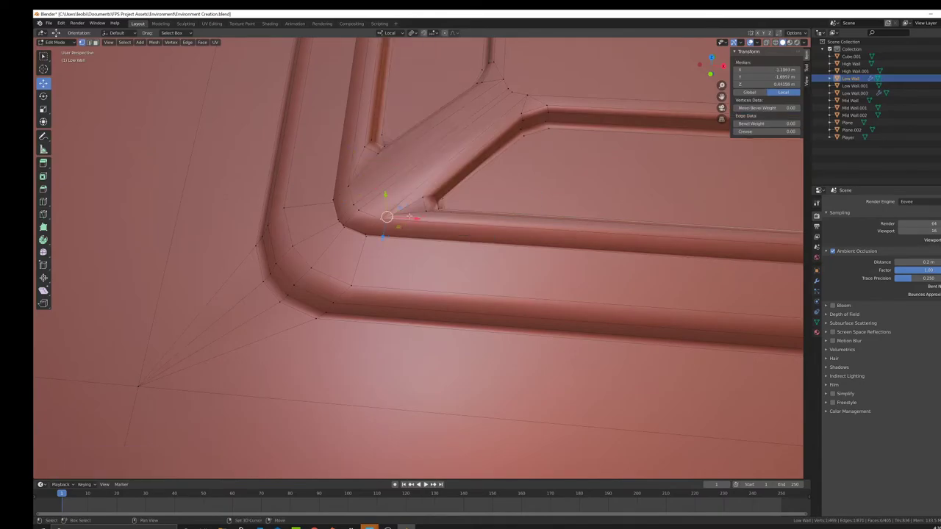
right_click(445, 219)
mouse_move(448, 221)
left_click(481, 227)
In face selection, inset the small panel's central flat face by about 0.057 m
middle_click_drag(478, 228, 407, 225)
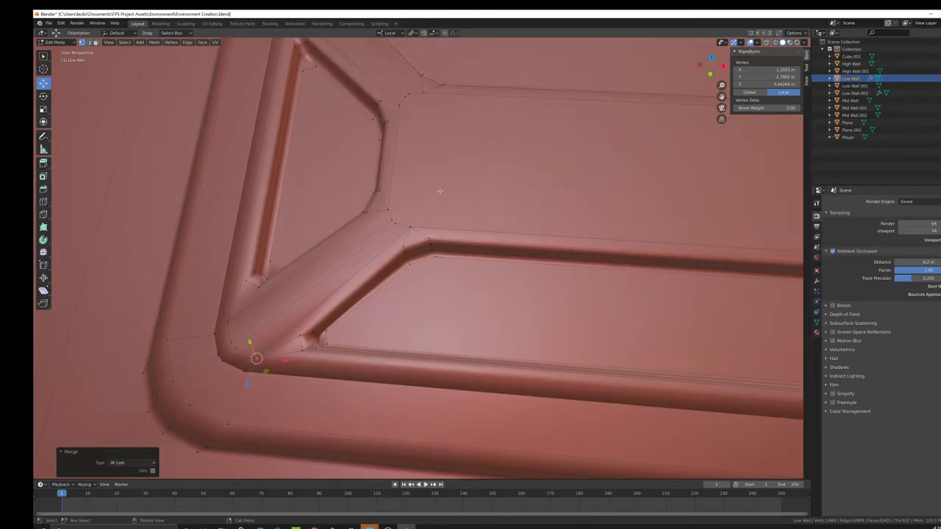
scroll(439, 190, "down", 5)
middle_click_drag(502, 212, 434, 211, "shift")
left_click(95, 43)
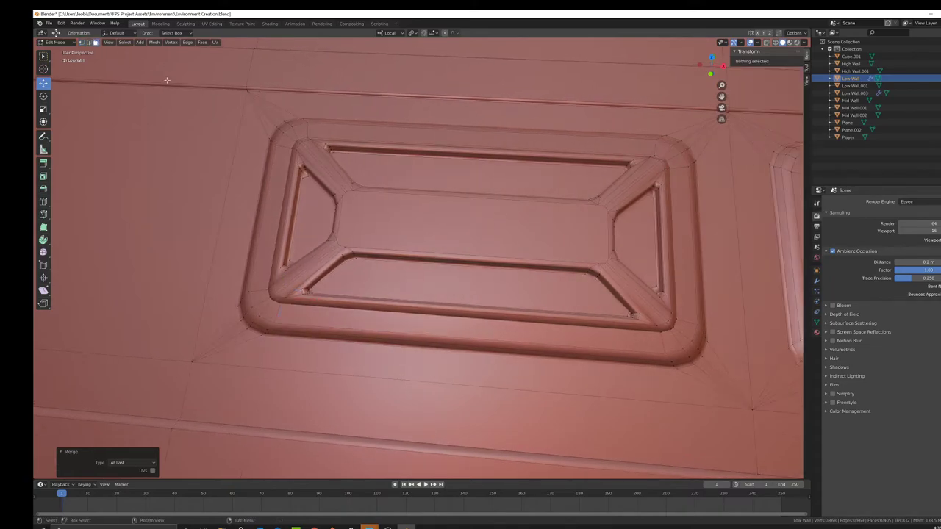
left_click(424, 221)
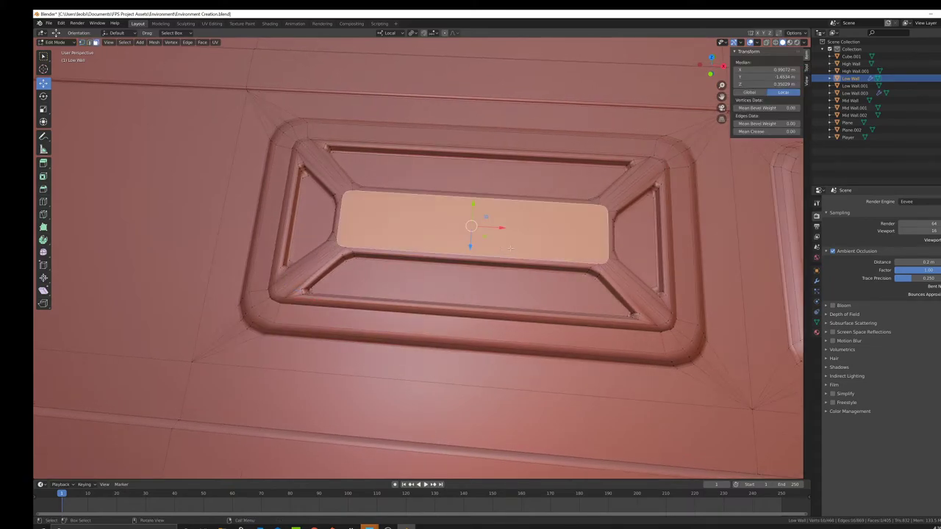
key("i")
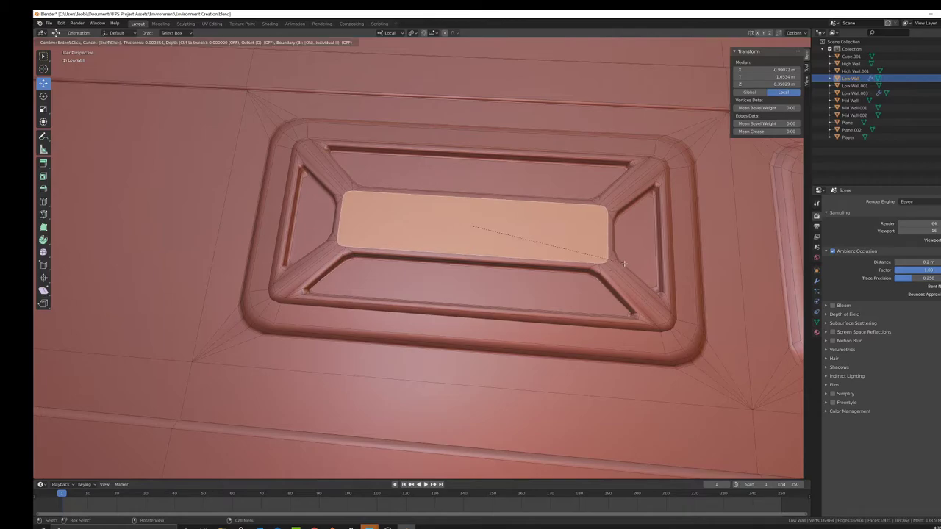
left_click(580, 254)
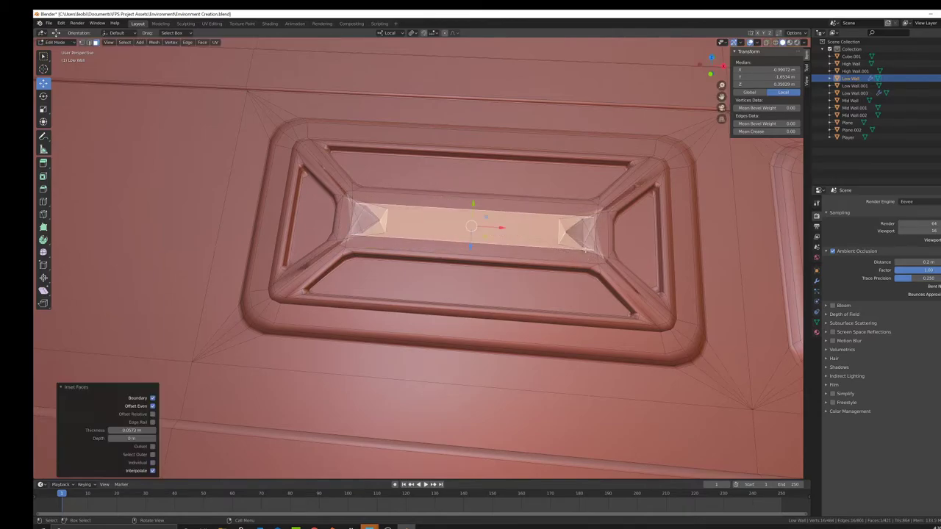
In vertex selection, merge the central face's inset vertices at their center
right_click(414, 241)
left_click(82, 42)
right_click(413, 213)
mouse_move(415, 215)
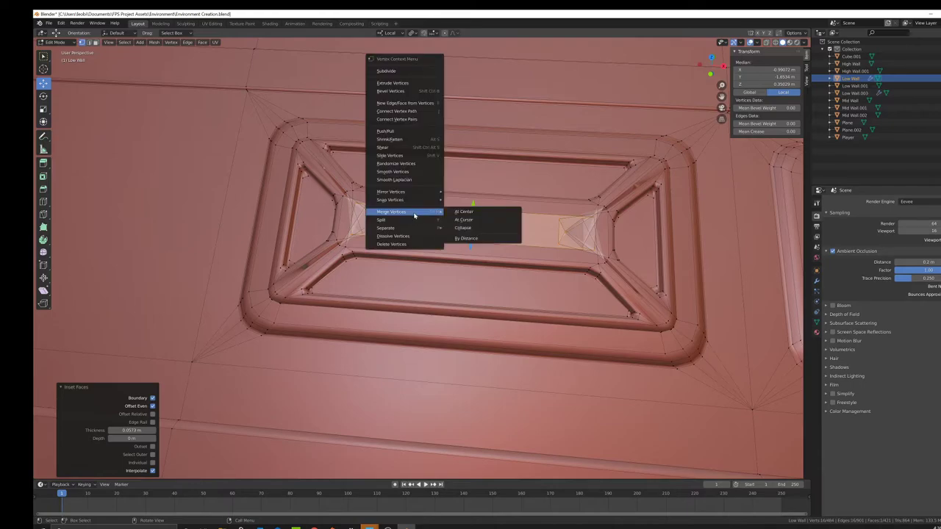
left_click(460, 212)
middle_click_drag(470, 220, 544, 257)
scroll(515, 256, "up", 4)
middle_click_drag(338, 250, 367, 254)
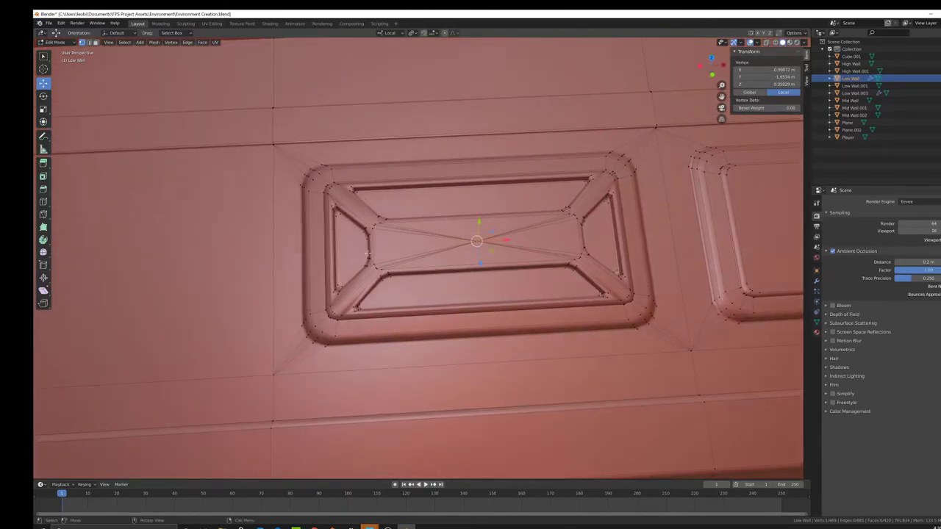
Inset the left recess's floor face by about 0.028 m and merge the new vertices at center
key("3")
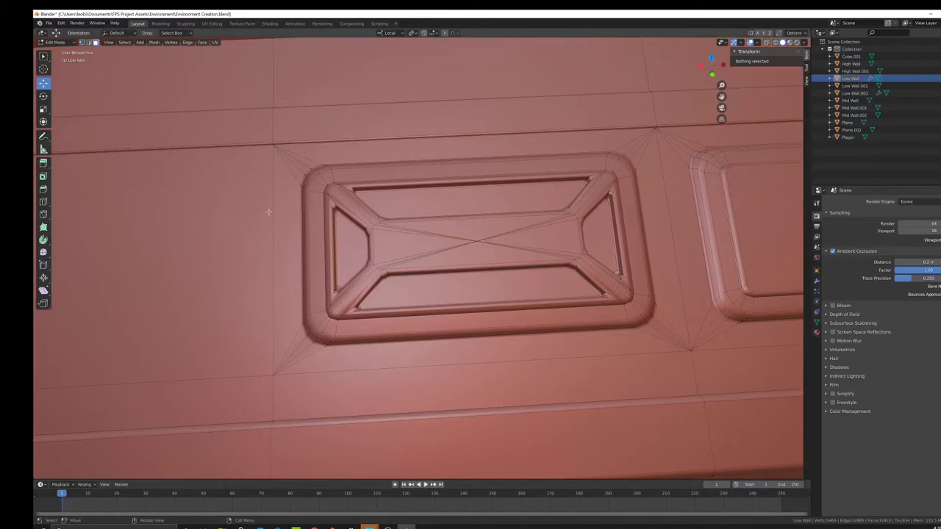
left_click(338, 233)
key("i")
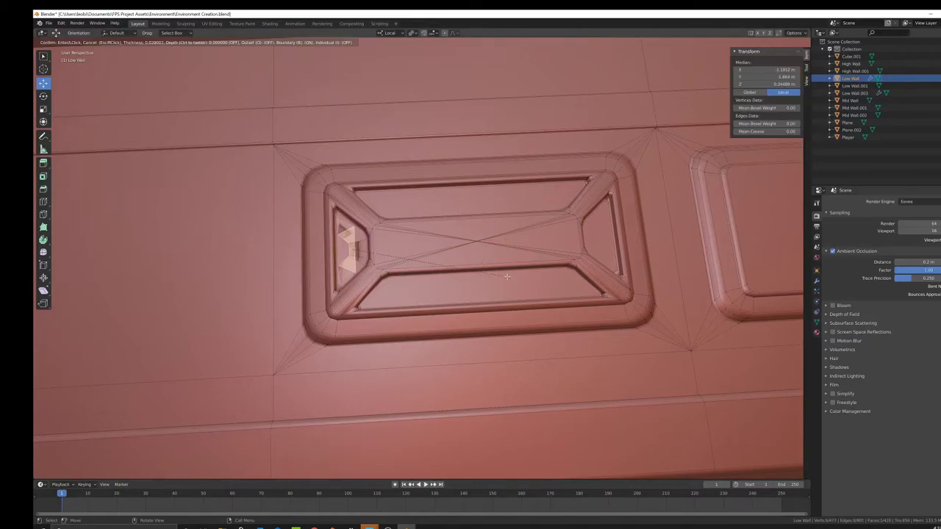
left_click(159, 75)
left_click(82, 42)
right_click(363, 222)
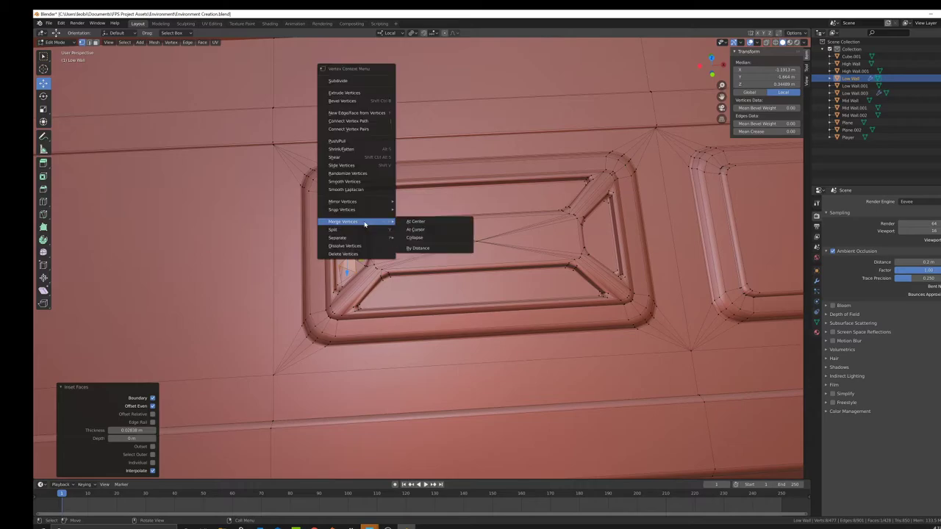
left_click(417, 222)
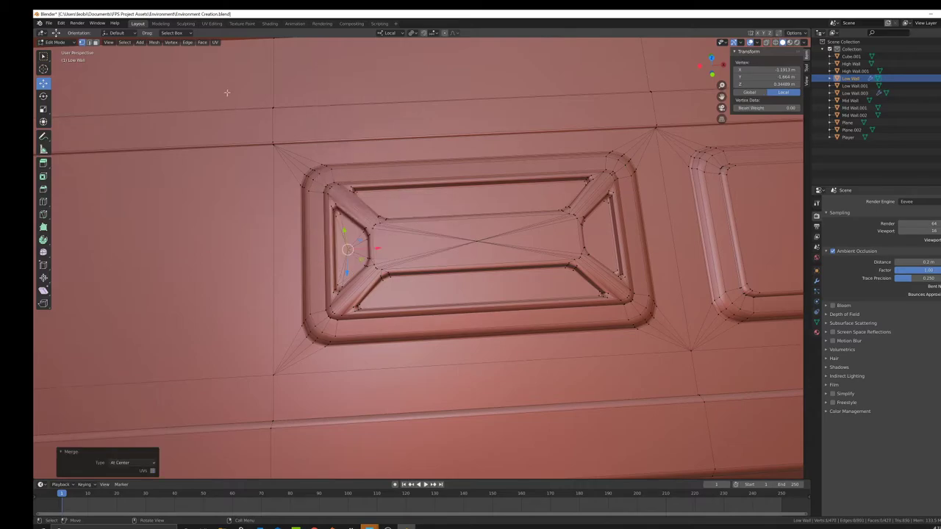
Inset the right recess's floor face by about 0.0097 m and merge the new vertices at center
left_click(95, 42)
left_click(604, 245)
key("i")
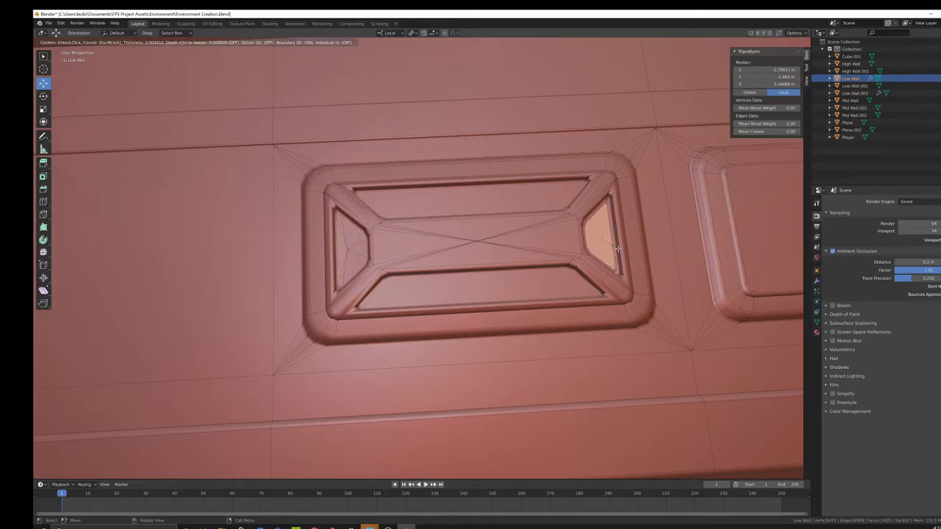
left_click(599, 242)
left_click(82, 42)
right_click(452, 230)
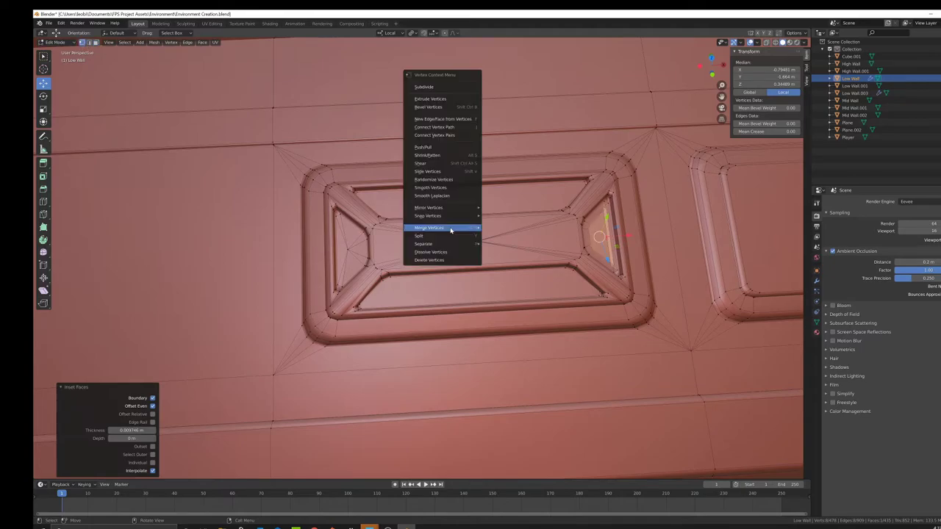
mouse_move(452, 228)
left_click(494, 230)
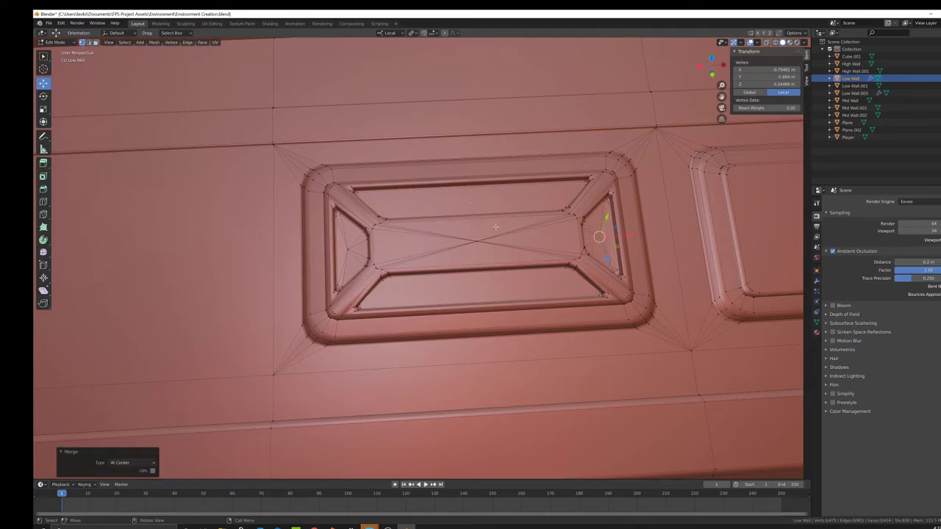
Inset the upper recess's floor face by about 0.033 m and merge the new vertices at center
left_click(95, 42)
left_click(480, 199)
key("i")
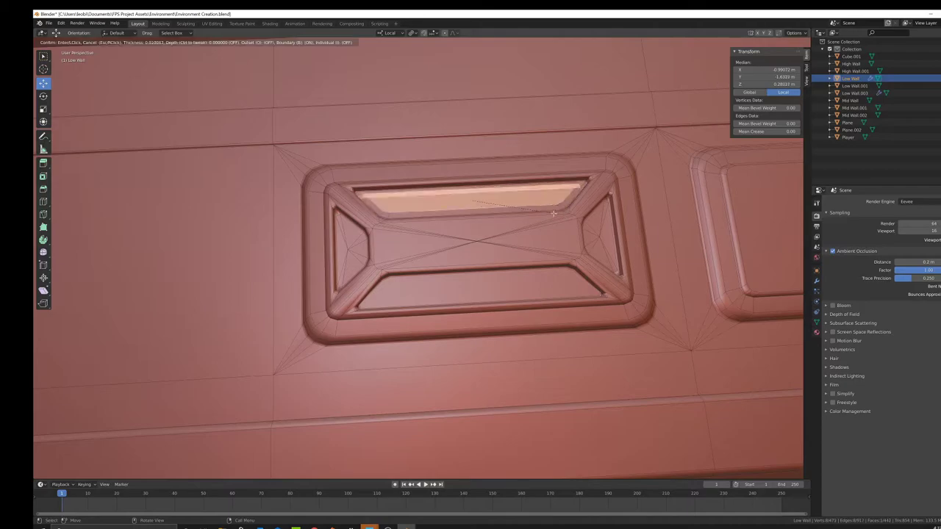
left_click(185, 70)
left_click(82, 42)
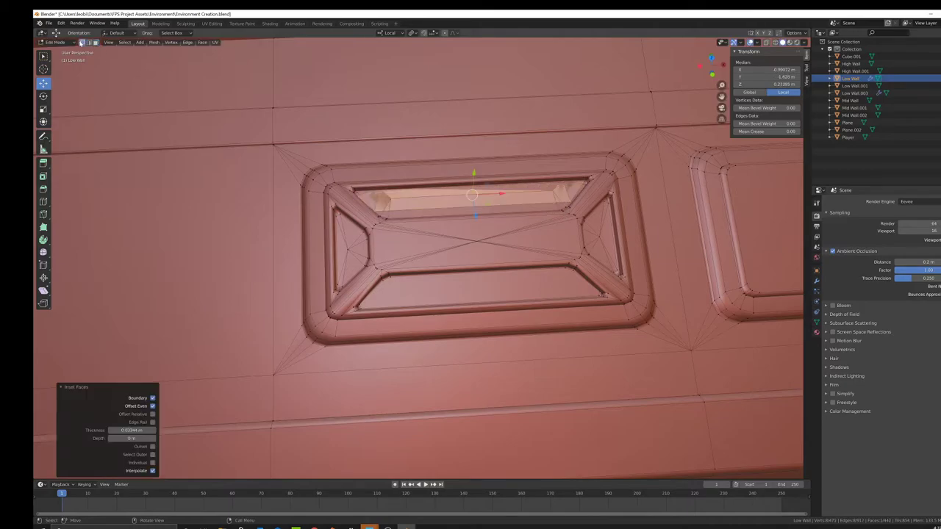
right_click(365, 212)
mouse_move(374, 212)
left_click(437, 212)
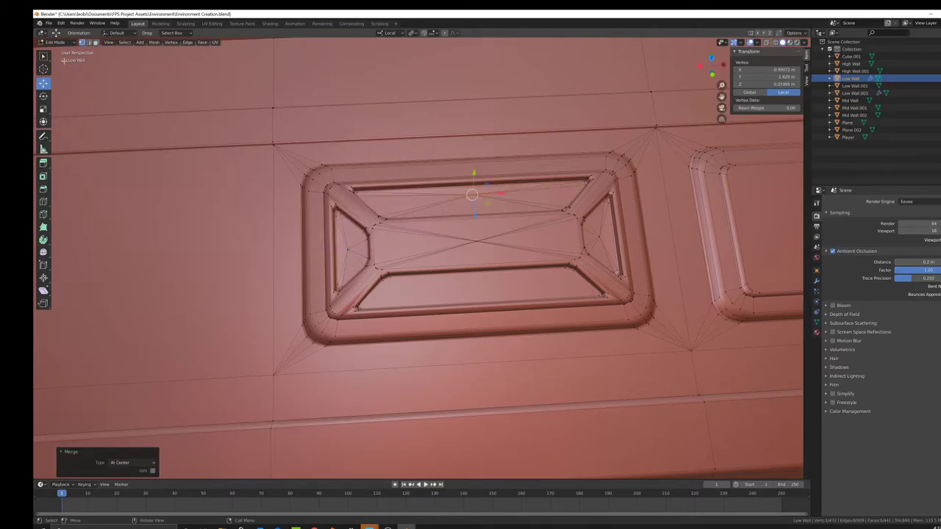
Inset the lower recess's floor face by about 0.024 m and merge the new vertices at center
left_click(96, 42)
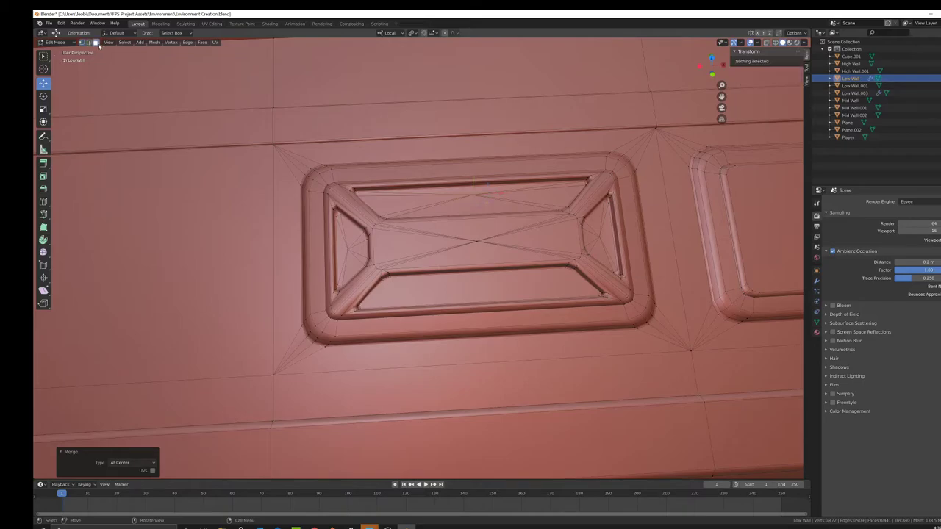
left_click(429, 286)
key("i")
left_click(463, 291)
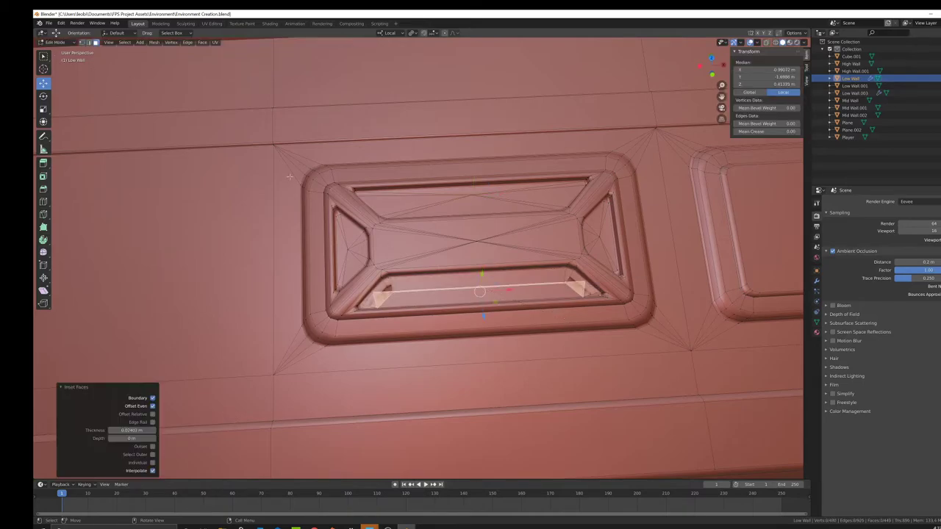
key("alt+a")
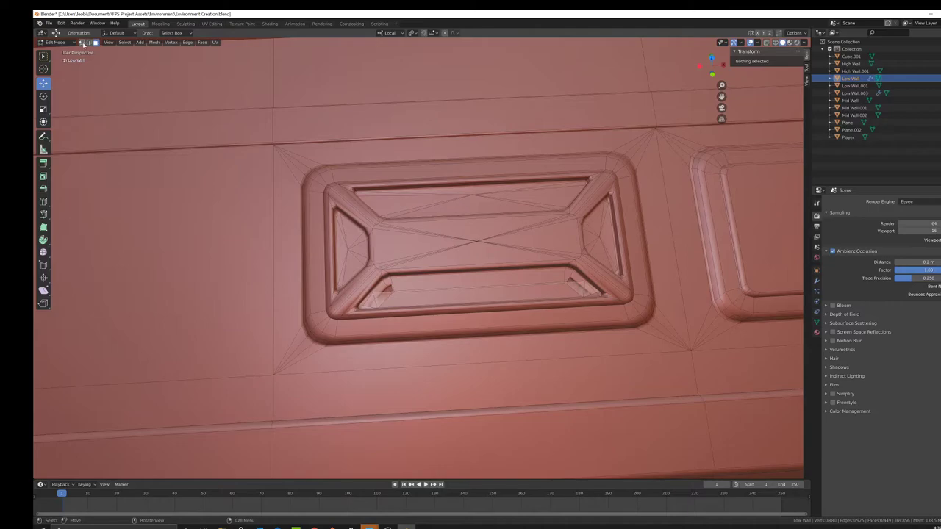
key("ctrl+z")
right_click(397, 208)
mouse_move(397, 208)
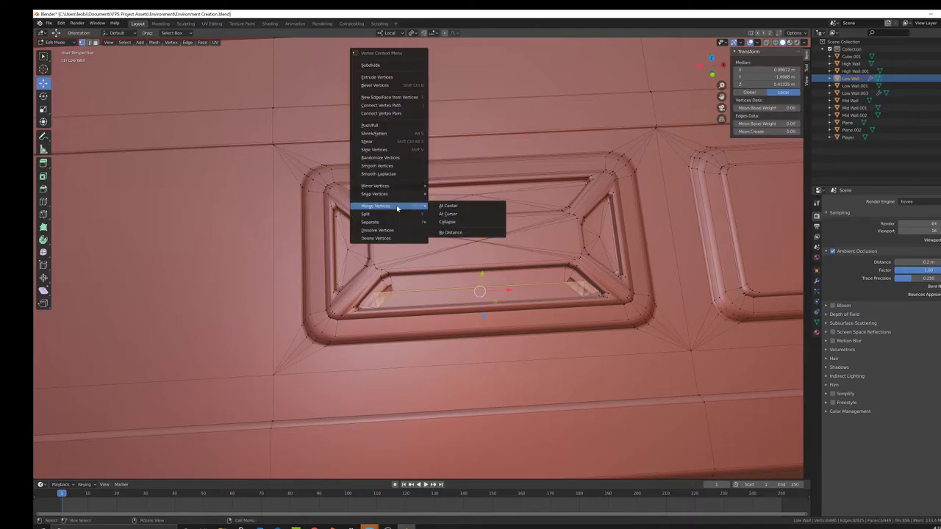
left_click(447, 206)
Inspect the recessed panel's shading and topology and the whole low wall, switching between Object Mode and Edit Mode
key("Tab")
scroll(539, 298, "down", 5)
mouse_move(539, 298)
middle_mouse_down()
mouse_move(546, 287)
mouse_move(585, 299)
mouse_move(542, 300)
middle_mouse_up()
key("Tab")
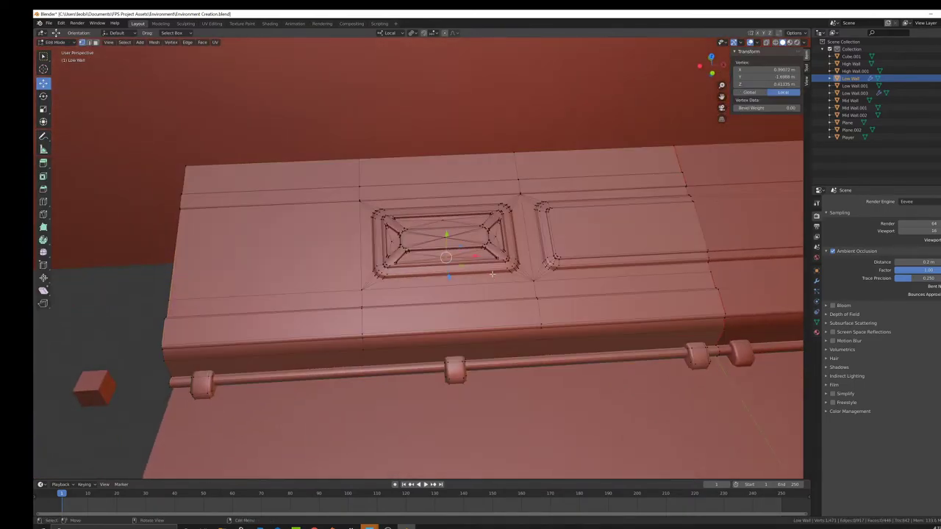
middle_click_drag(479, 269, 563, 259)
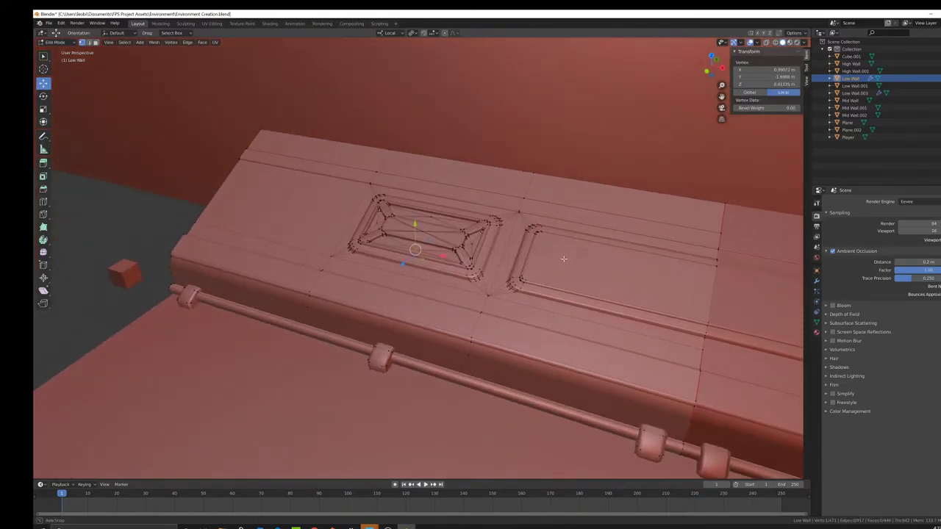
scroll(488, 280, "down", 1)
key("Tab")
middle_click_drag(462, 282, 490, 269)
scroll(493, 272, "up", 3)
scroll(456, 274, "up", 4)
key("Tab")
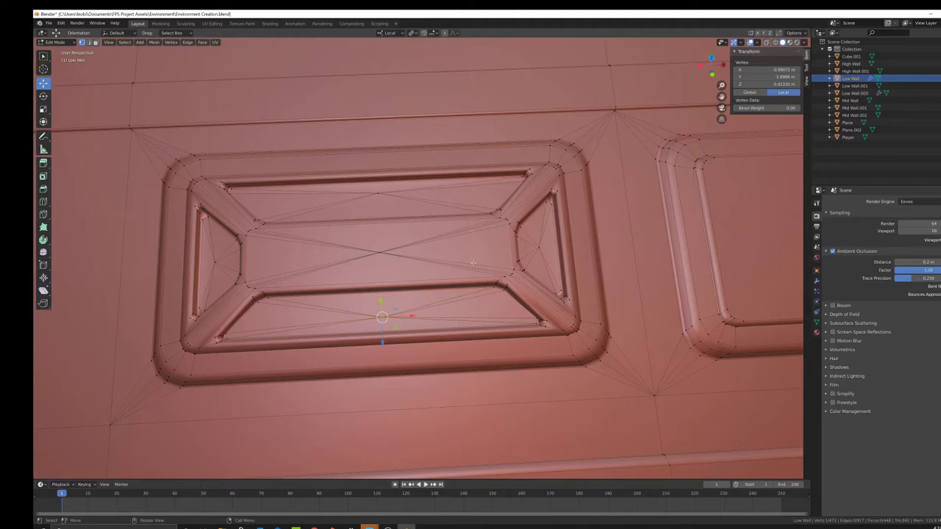
key("Tab")
scroll(479, 256, "down", 3)
middle_click_drag(478, 258, 404, 389)
scroll(451, 229, "down", 2)
scroll(443, 250, "up", 3)
scroll(411, 222, "down", 3)
scroll(443, 232, "down", 2)
key("Tab")
scroll(469, 293, "down", 2)
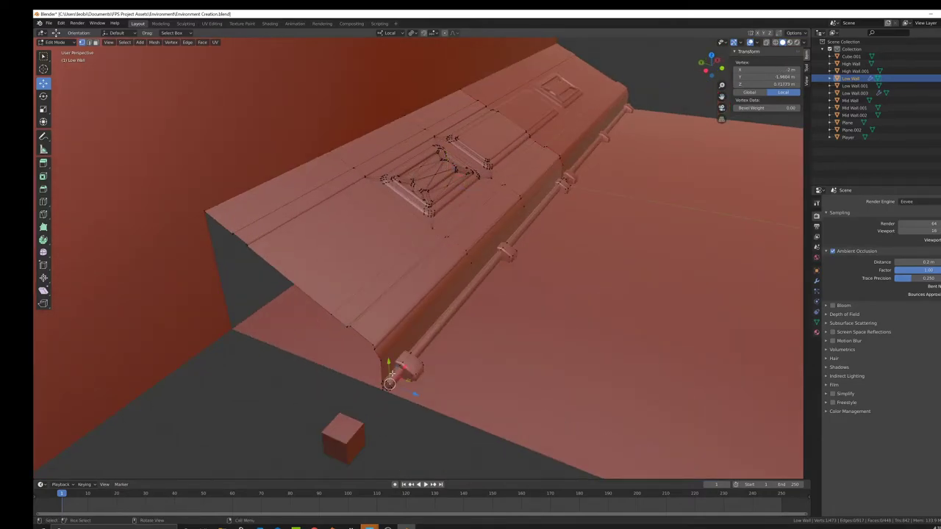
Duplicate the pipe along the low wall, move the copy up the slope and scale it to about 0.367
key("ctrl+l")
key("shift+d")
right_click(498, 267)
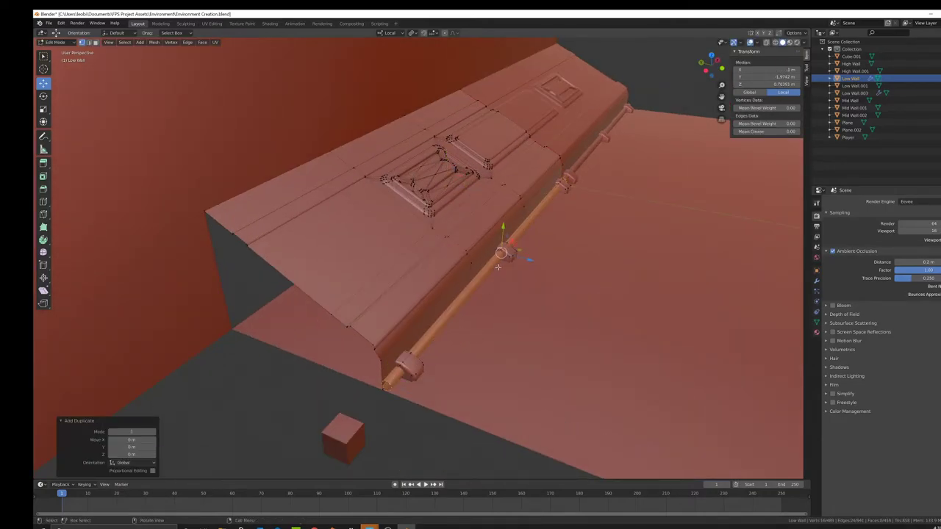
left_click_drag(503, 224, 506, 173)
key("s")
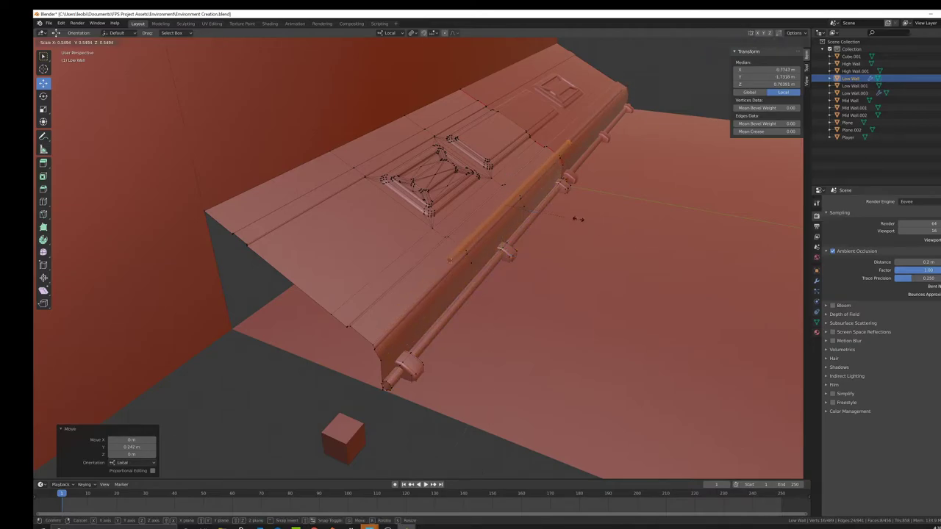
left_click(555, 208)
Lower the thin pipe copy onto the wall's sloped face just above the front edge
middle_click_drag(557, 235, 510, 161)
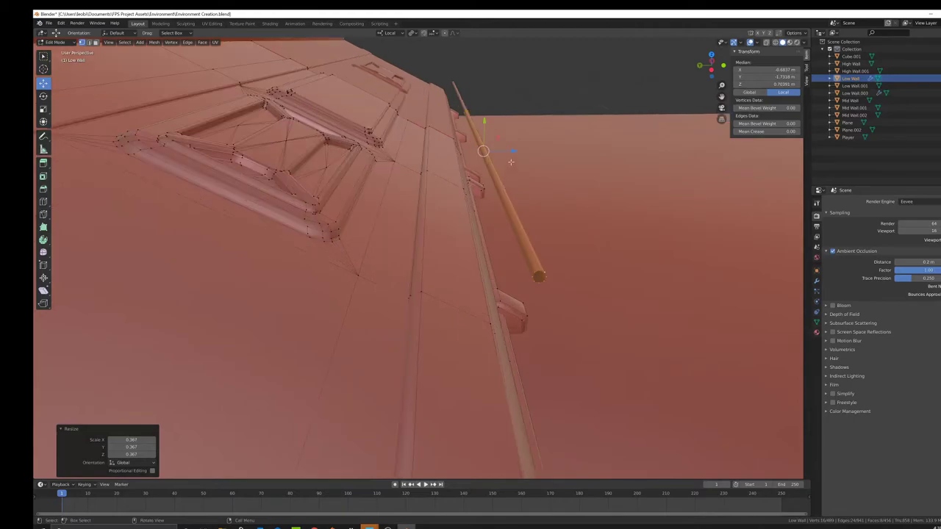
left_click_drag(515, 151, 498, 152)
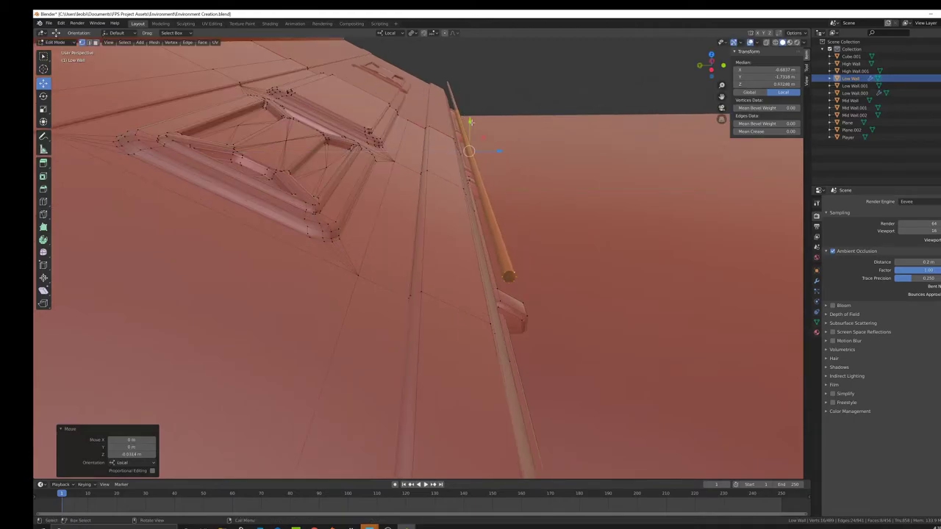
left_click_drag(470, 121, 486, 184)
middle_click_drag(486, 184, 470, 176)
key("g")
key("z")
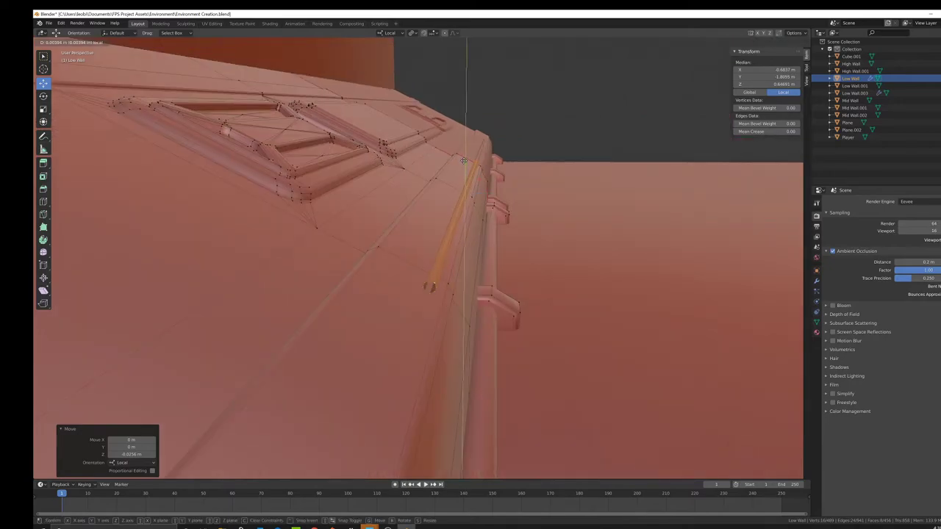
left_click_drag(465, 159, 465, 160)
Duplicate the thin pipe and place the copy parallel to it, slightly higher on the sloped face
middle_click_drag(466, 162, 481, 184)
key("shift+d")
right_click(500, 201)
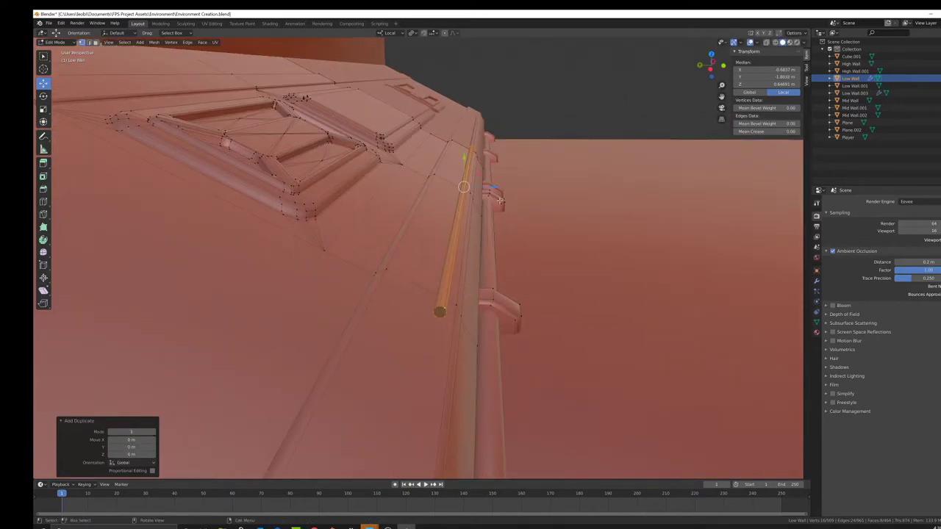
key("g")
key("z")
left_click(435, 163)
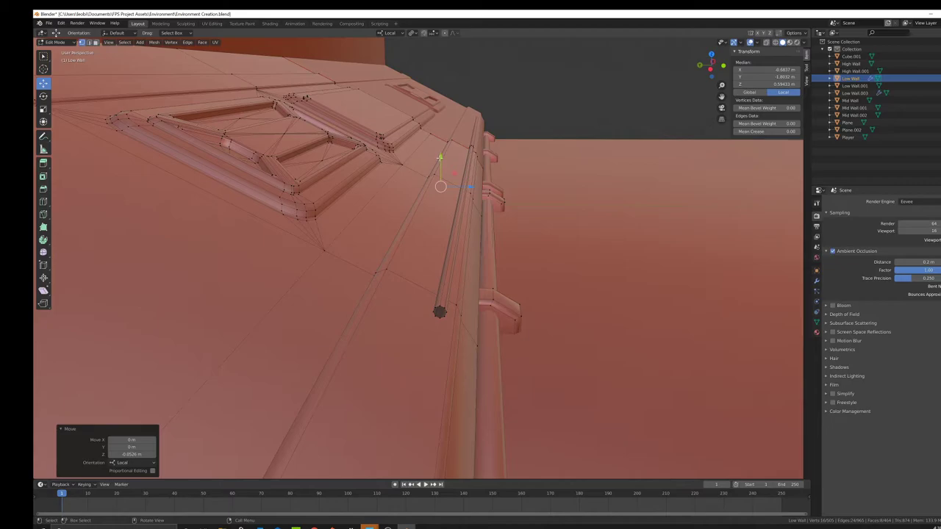
left_click_drag(439, 156, 441, 147)
left_click_drag(469, 178, 478, 179)
Extend both thin pipes to the wall's outer end by moving only their outer end vertices to X = -2 m
middle_click_drag(458, 269, 416, 256)
left_click(333, 269)
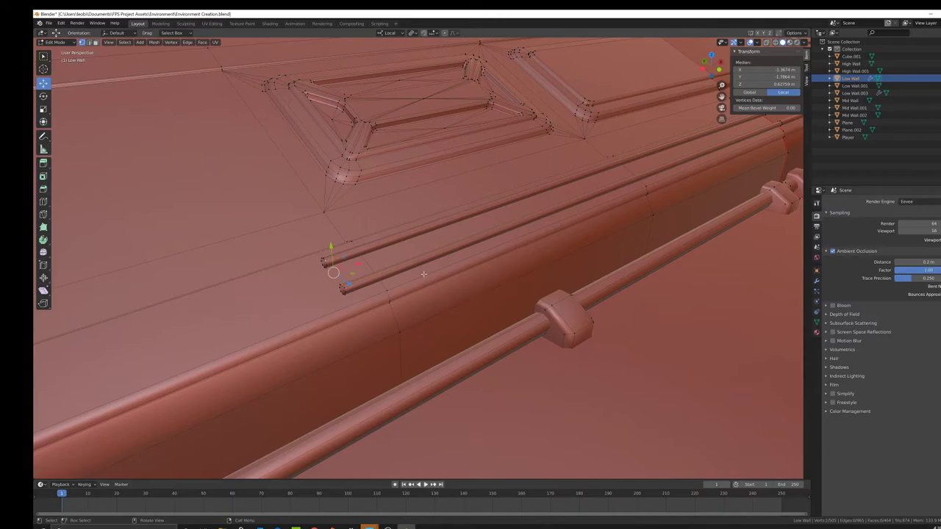
key("ctrl+l")
scroll(424, 274, "down", 3)
middle_click_drag(463, 264, 449, 267)
key("z")
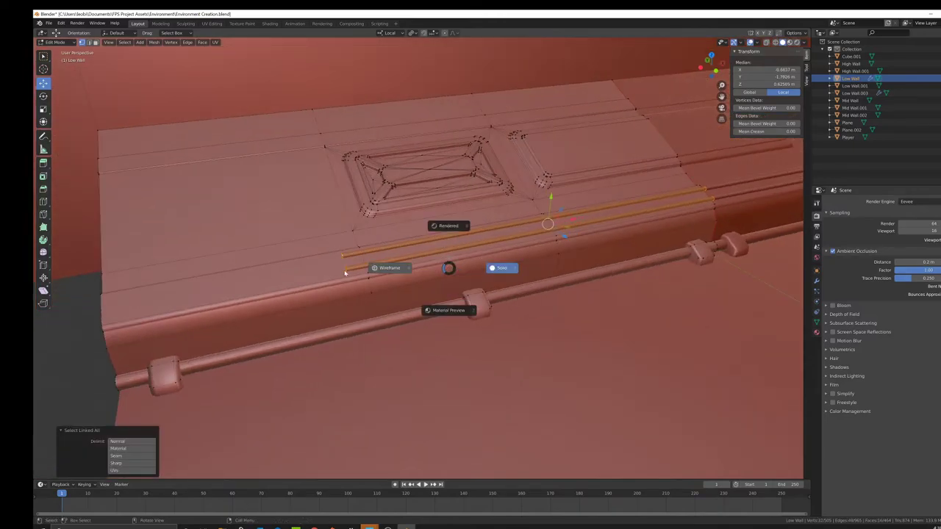
left_click(390, 267)
key("c")
scroll(699, 197, "down", 4)
middle_click(700, 196)
right_click(699, 196)
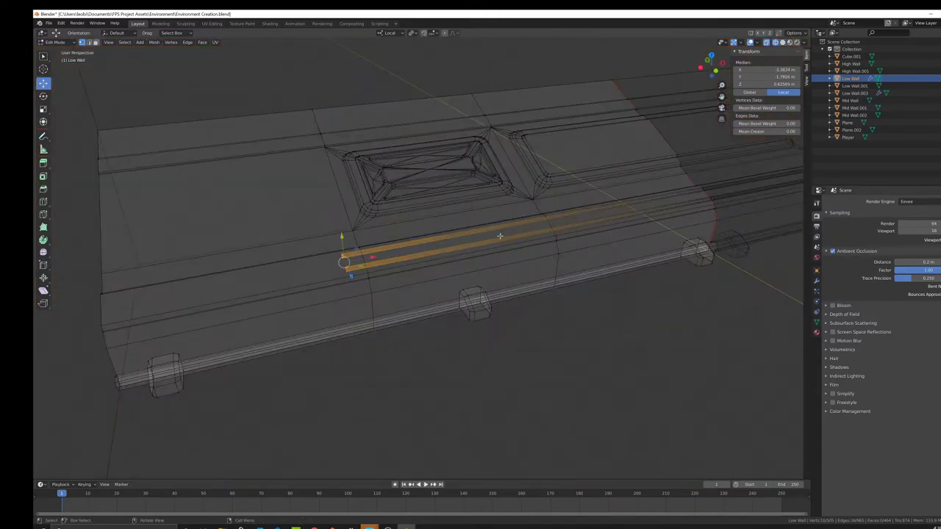
key("z")
left_click(480, 219)
mouse_move(438, 245)
middle_mouse_down("shift")
mouse_move(611, 248)
mouse_move(548, 274)
middle_mouse_up("shift")
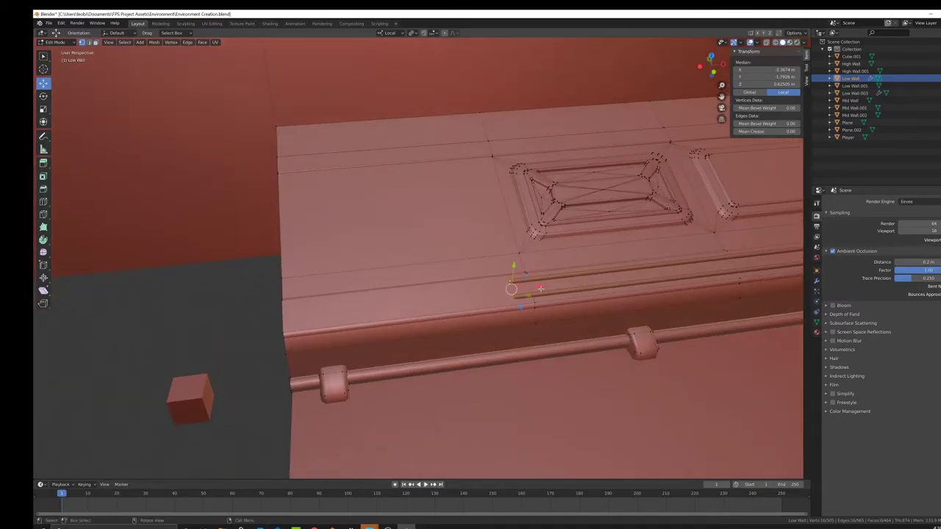
left_click_drag(540, 289, 312, 314)
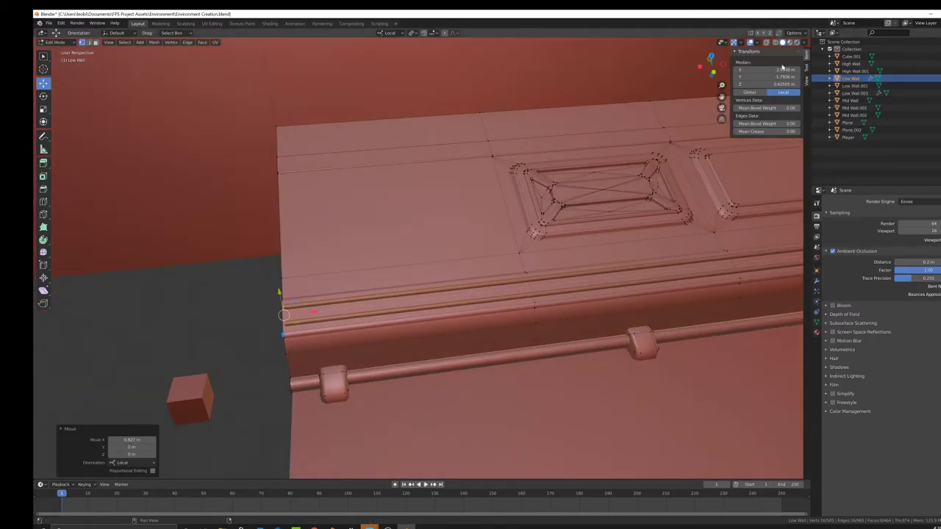
type("-2")
key("Return")
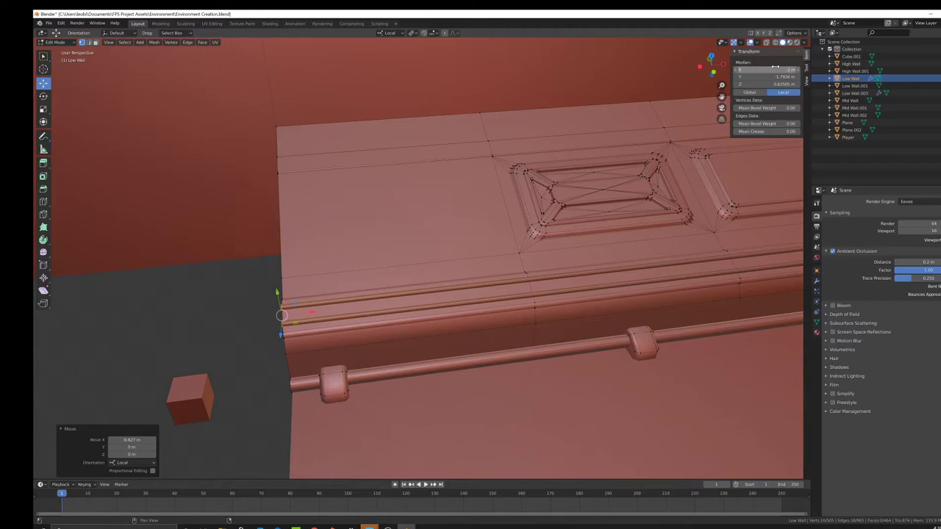
Add single loop cuts to both thin pipes at X = -1 m and X = -0.5 m
middle_click_drag(437, 277, 419, 297)
scroll(419, 297, "up", 2)
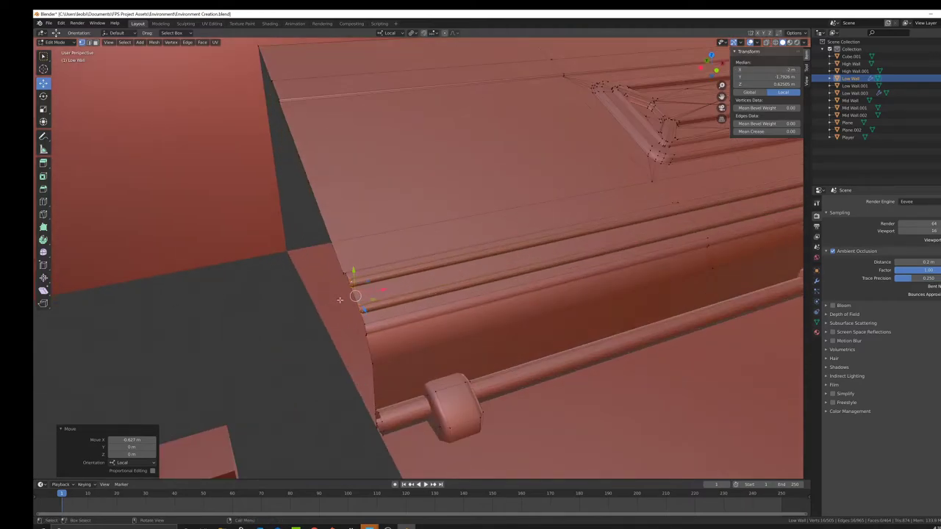
scroll(614, 252, "down", 5)
middle_click_drag(615, 252, 556, 257)
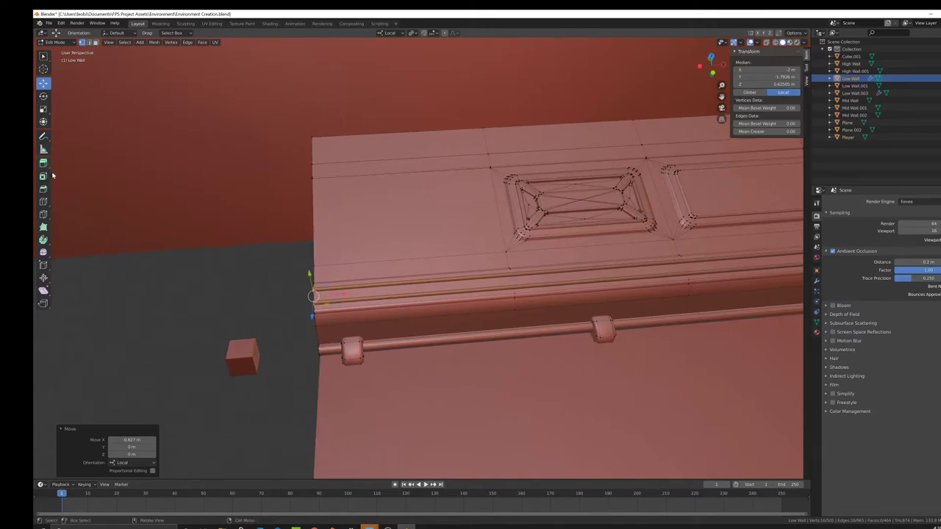
left_click(43, 201)
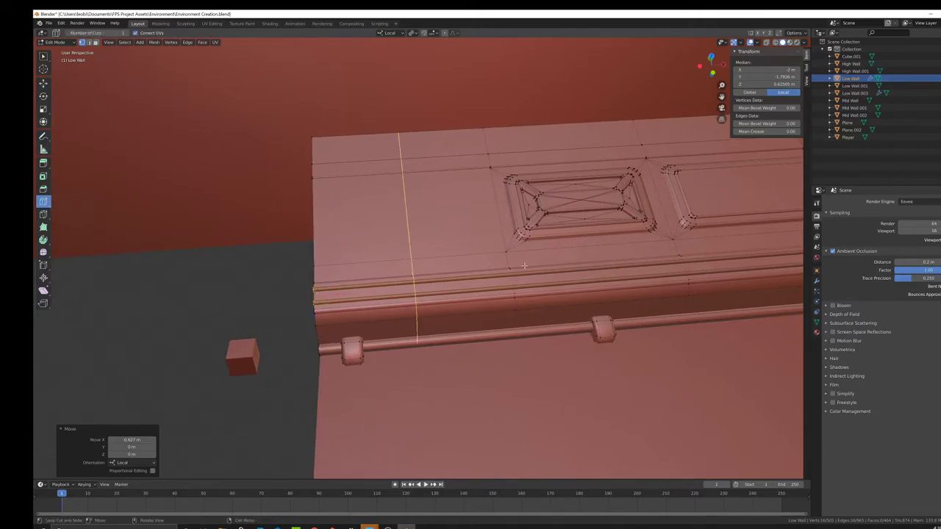
left_click(596, 268)
left_click(581, 282)
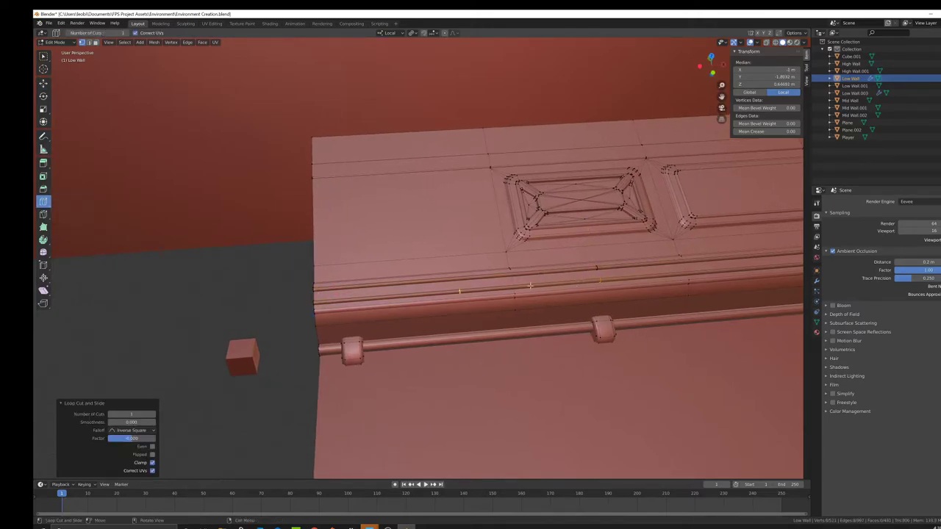
mouse_move(499, 256)
middle_mouse_down()
mouse_move(492, 237)
mouse_move(498, 246)
middle_mouse_up()
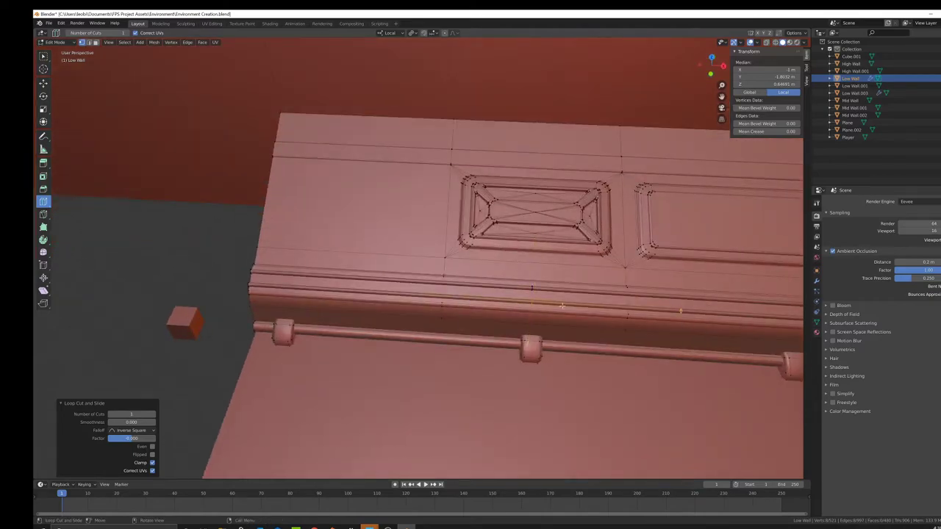
middle_click_drag(562, 305, 484, 289, "shift")
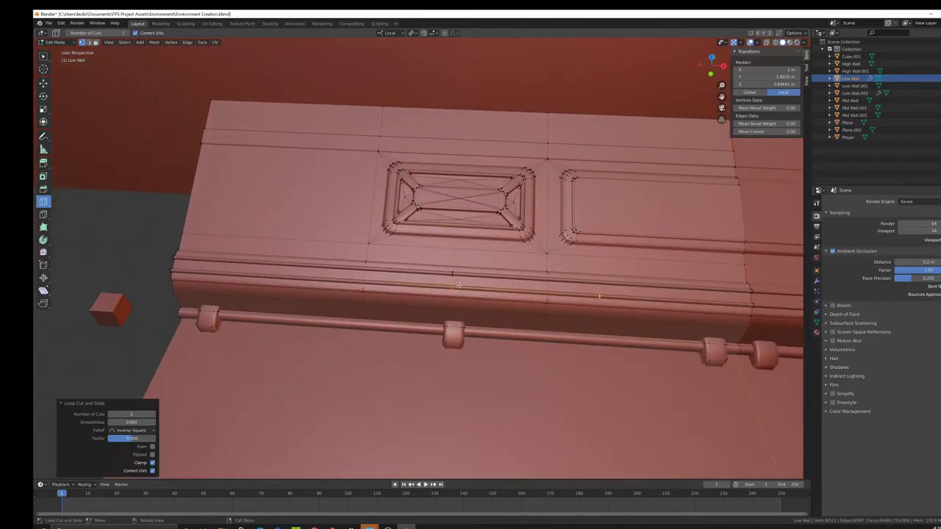
left_click(614, 281)
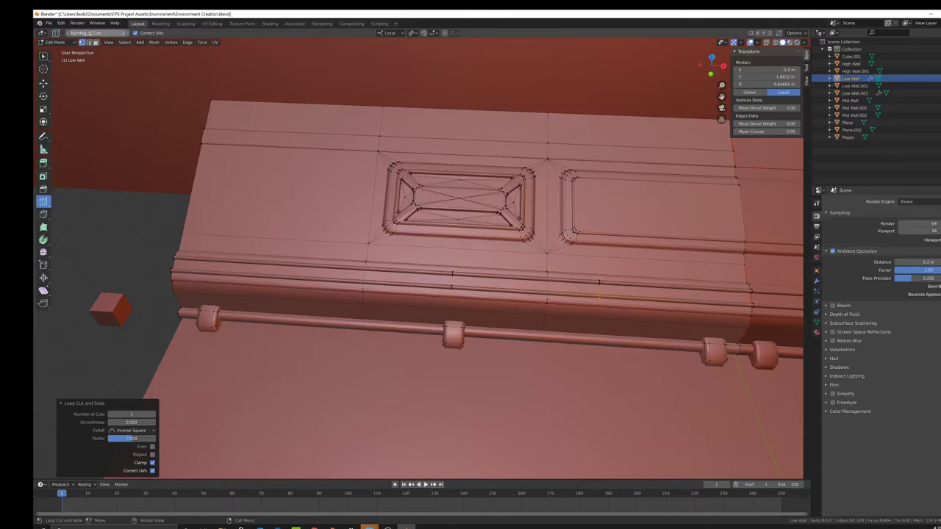
Select the new loop cuts on both thin pipes and bevel them by about 0.0066 m with one segment
left_click(89, 42)
scroll(588, 302, "up", 3)
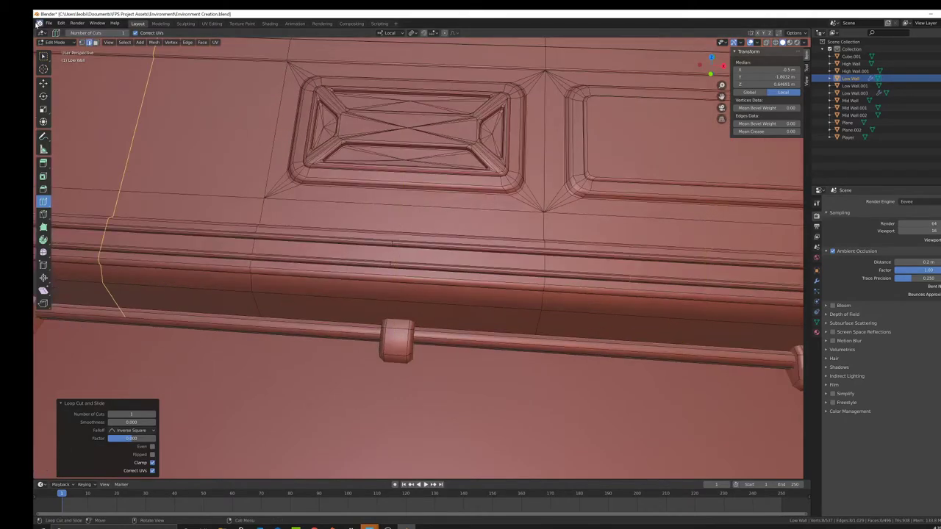
left_click(44, 56)
scroll(755, 251, "up", 3)
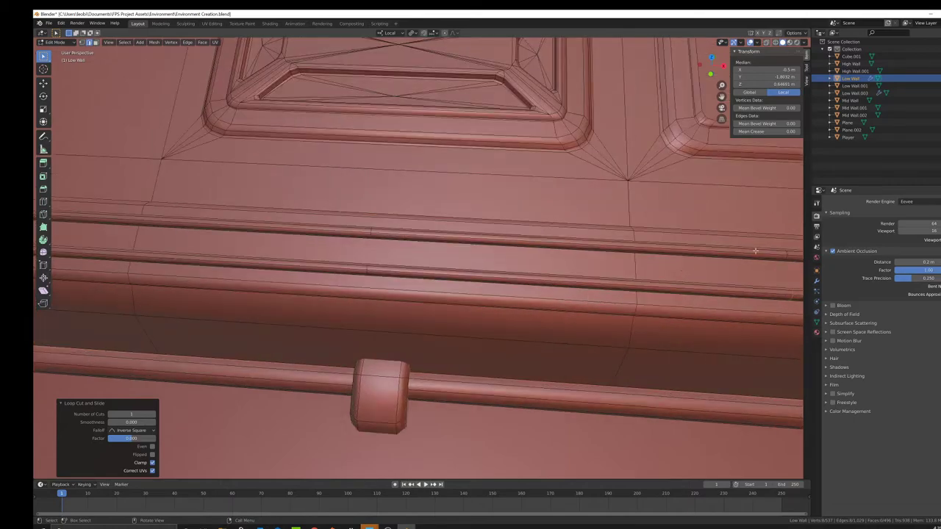
middle_click_drag(755, 250, 686, 255, "shift")
left_click(713, 259, "alt")
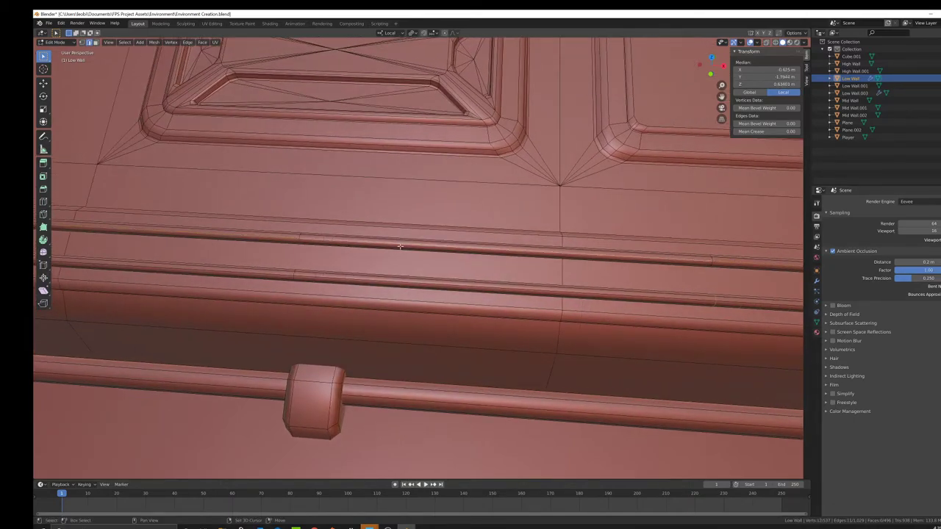
left_click(713, 258, "alt+shift")
key("ctrl+z")
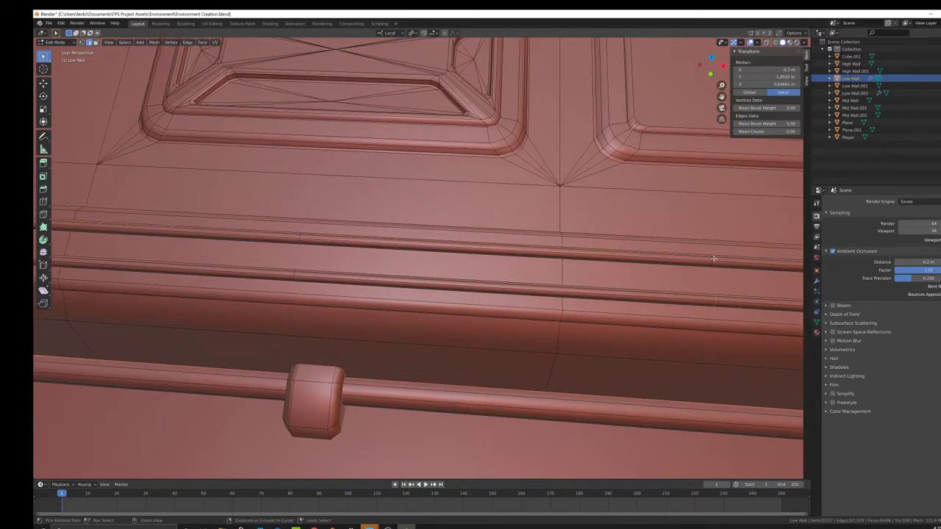
left_click(701, 262, "alt+shift")
middle_click_drag(252, 255, 541, 261, "shift")
middle_click_drag(353, 269, 375, 269, "shift")
middle_click_drag(610, 287, 600, 287, "shift")
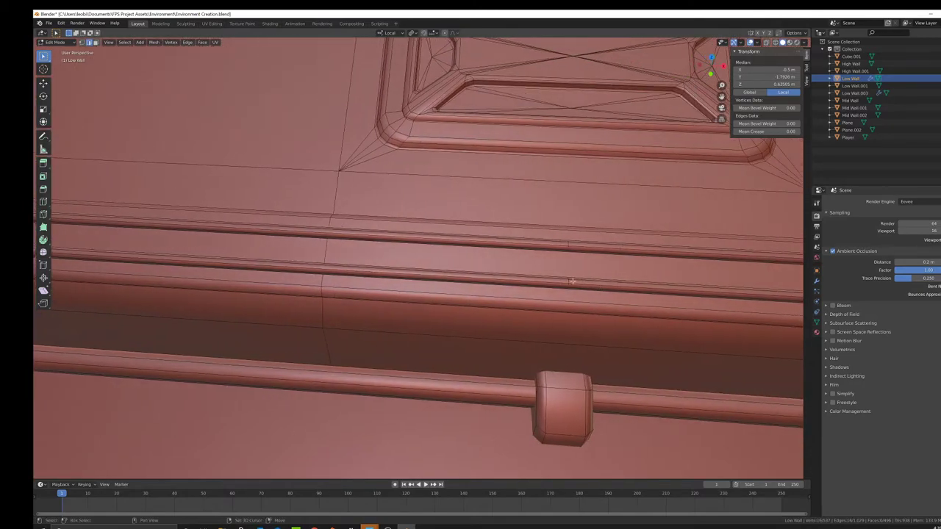
left_click(566, 279, "alt+shift")
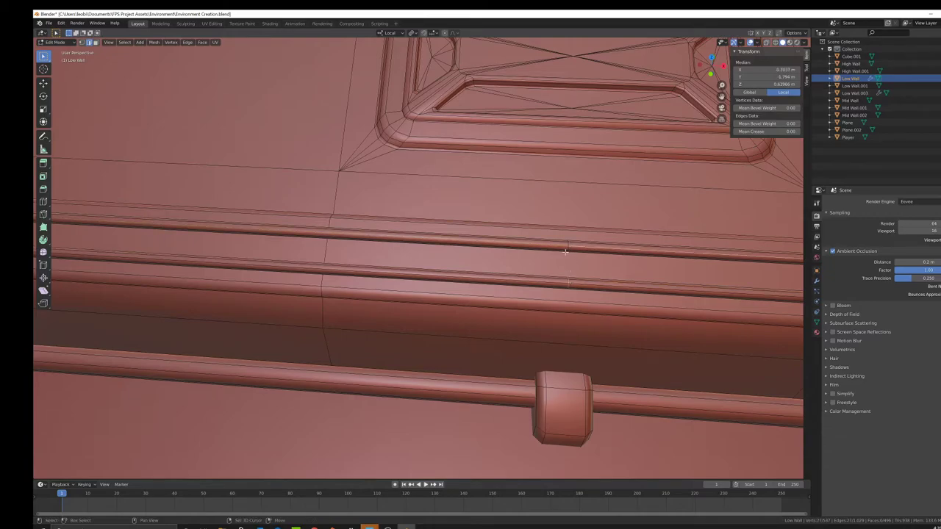
middle_click_drag(564, 247, 545, 248, "shift")
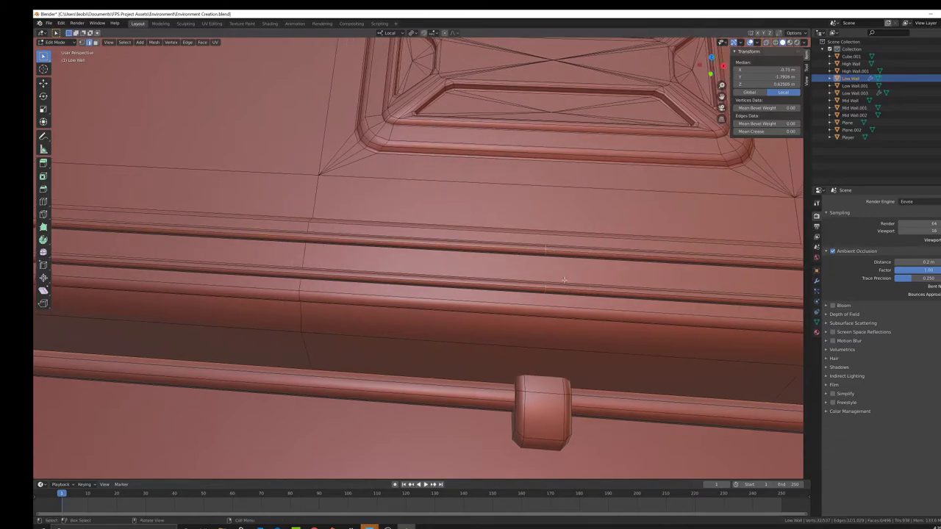
key("ctrl+b")
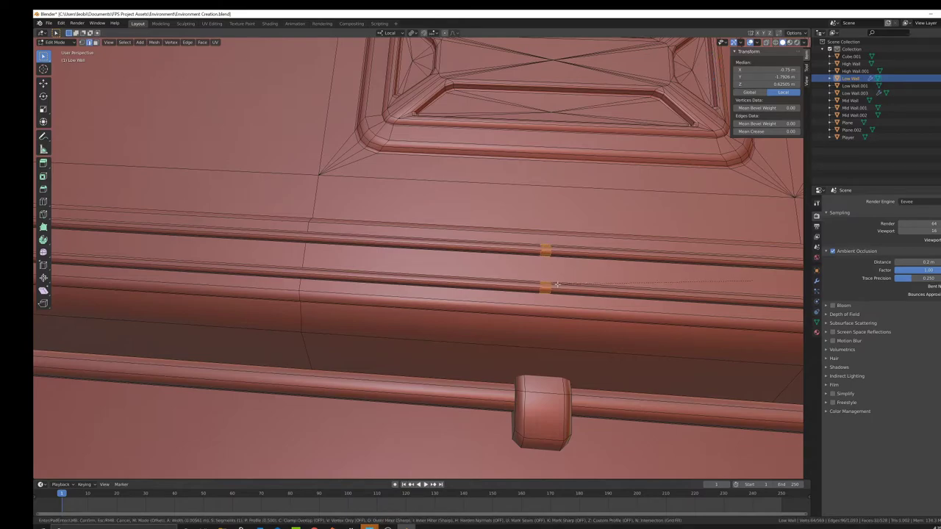
left_click(557, 284)
Extrude the beveled bands outward, scaling them to about 1.834, and scale the resulting collars along local X
middle_click_drag(557, 285, 473, 273)
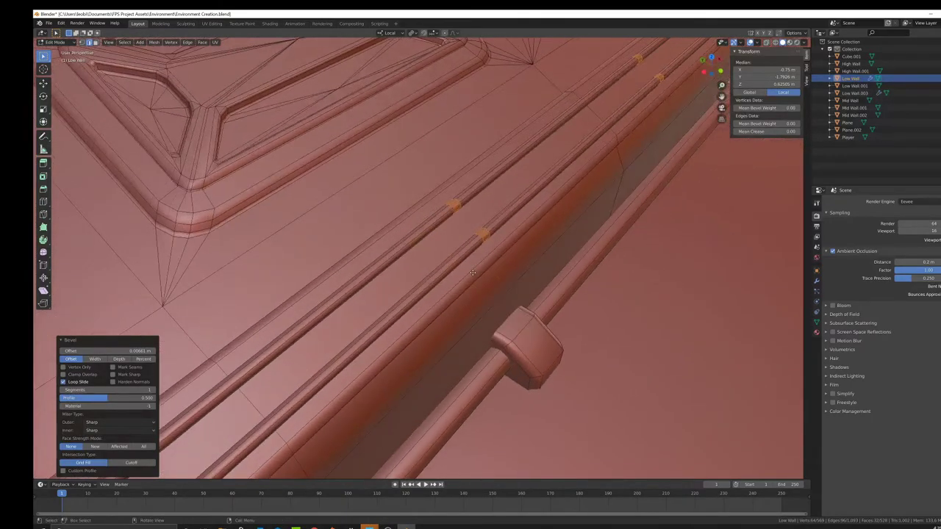
key("s")
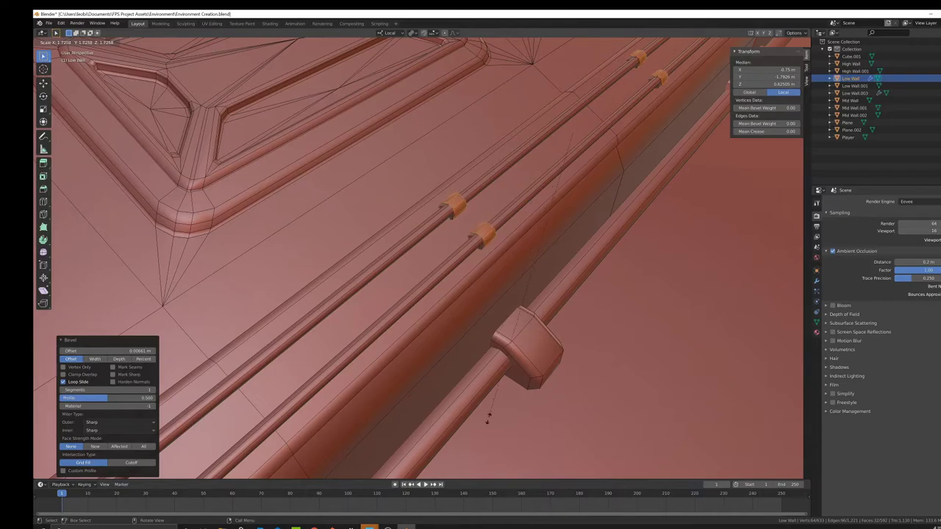
left_click(488, 416)
middle_click_drag(532, 273, 598, 262)
key("s")
key("x")
key("x")
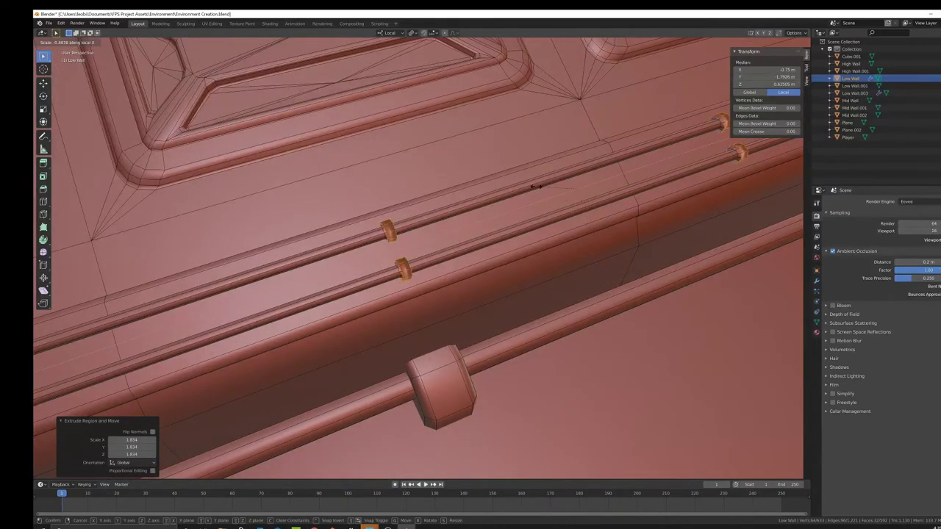
left_click(610, 206)
Select both linked thin pipes without their end vertices and move the four collars about -0.487 m along local X
middle_click_drag(610, 206, 559, 243)
middle_click_drag(364, 160, 328, 165, "shift")
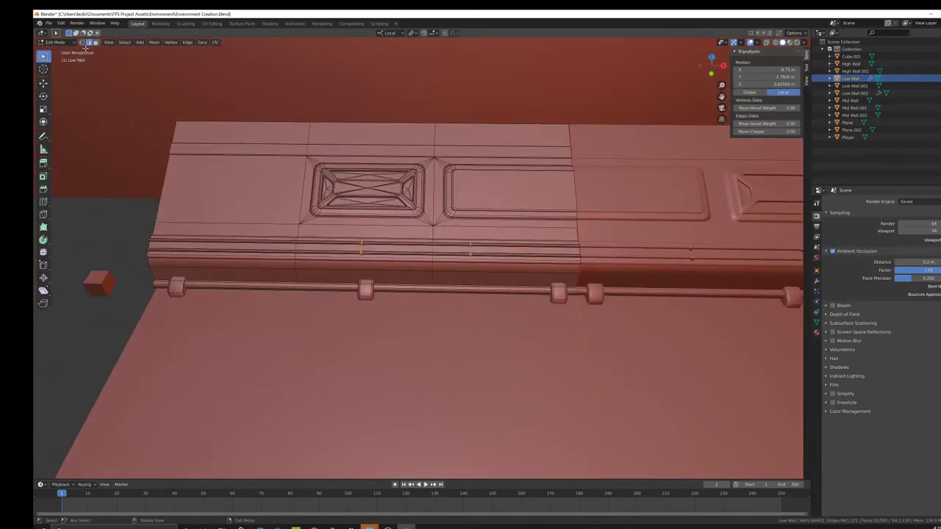
left_click(82, 42)
key("ctrl+l")
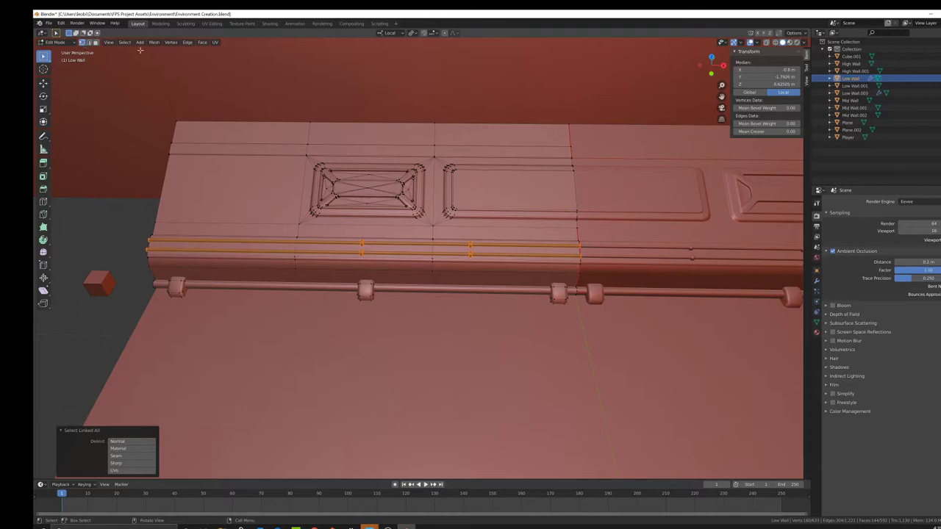
key("shift+z")
key("c")
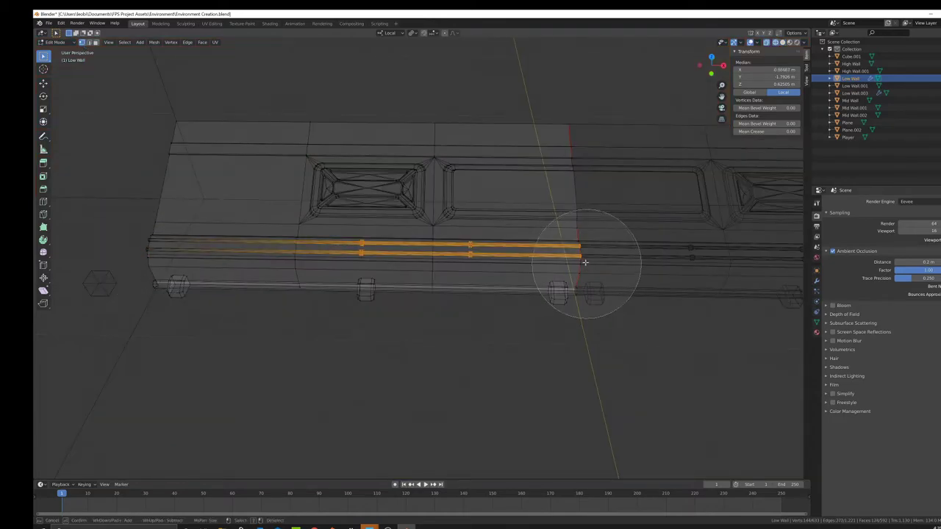
middle_click(594, 258)
right_click(565, 261)
left_click(46, 86)
middle_click_drag(435, 200, 475, 265)
scroll(455, 298, "up", 2)
middle_click_drag(445, 309, 413, 306)
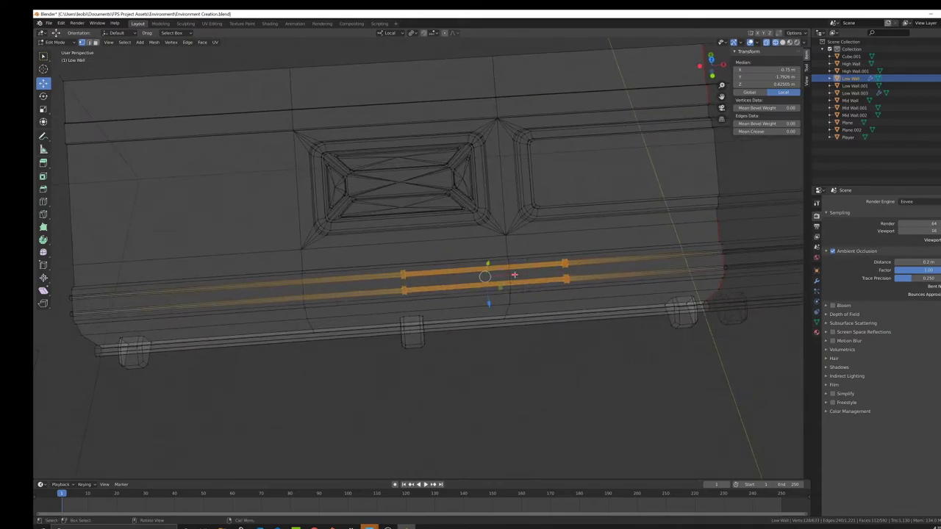
left_click_drag(515, 275, 354, 286)
Deselect the lower pipe's outer collar and move the other three collars along local X toward the wall's centre
middle_click_drag(355, 287, 460, 266, "shift")
key("c")
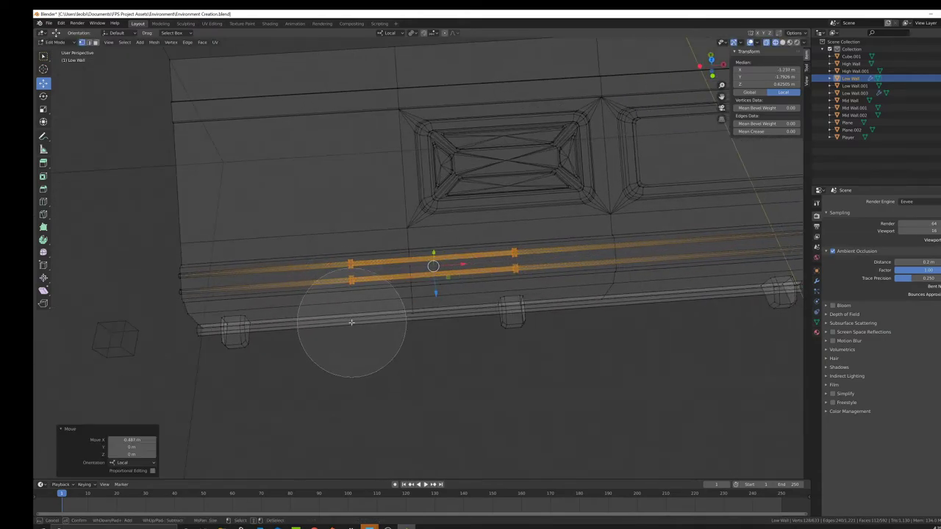
middle_click(351, 322)
right_click(353, 325)
left_click_drag(492, 260, 584, 257)
Deselect the upper pipe's outer collar and move the two inner collars about 0.018 m along local X
key("c")
middle_click(435, 261)
right_click(440, 259)
middle_click_drag(677, 255, 559, 262, "shift")
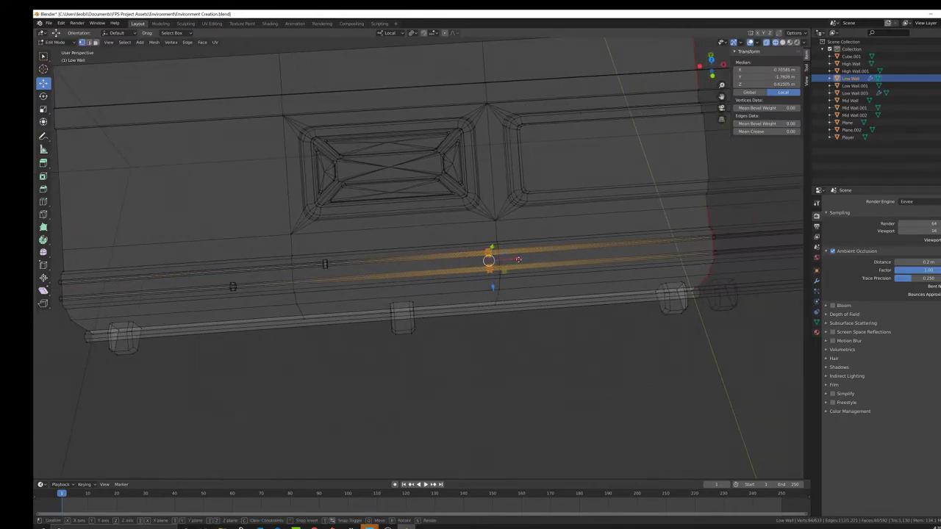
left_click_drag(518, 258, 524, 259)
Deselect the upper pipe's inner collar and move the lower pipe's inner collar about 0.277 m along local X
key("c")
middle_click(489, 209)
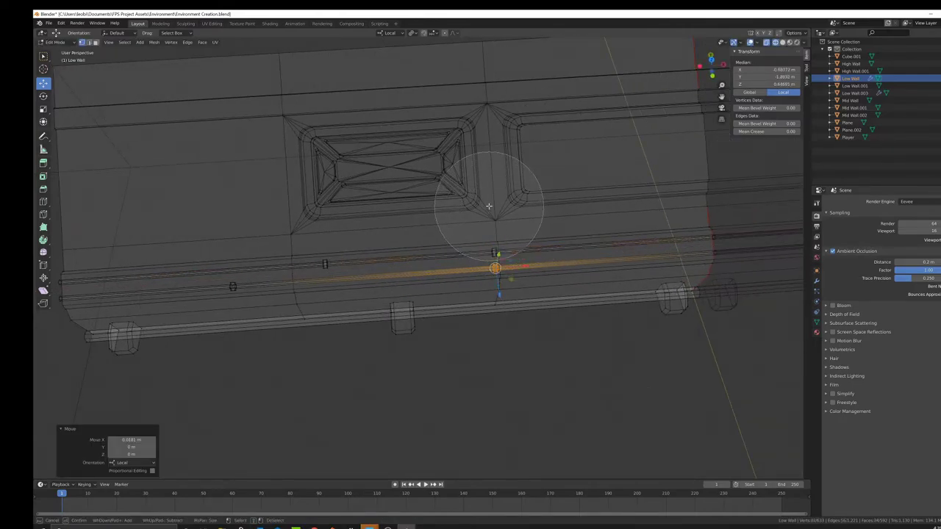
right_click(536, 276)
left_click_drag(527, 266, 613, 259)
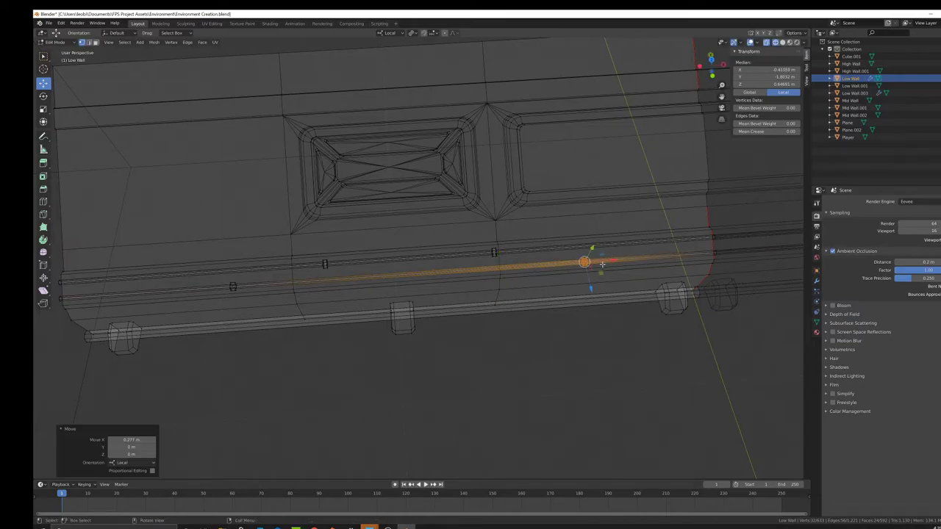
Return to solid shading and examine the staggered collars along the wall in object mode and edit mode
key("Tab")
scroll(562, 262, "down", 4)
middle_click_drag(560, 263, 564, 234)
key("z")
middle_click_drag(657, 232, 460, 272)
scroll(487, 275, "up", 2)
key("Tab")
scroll(460, 271, "up", 3)
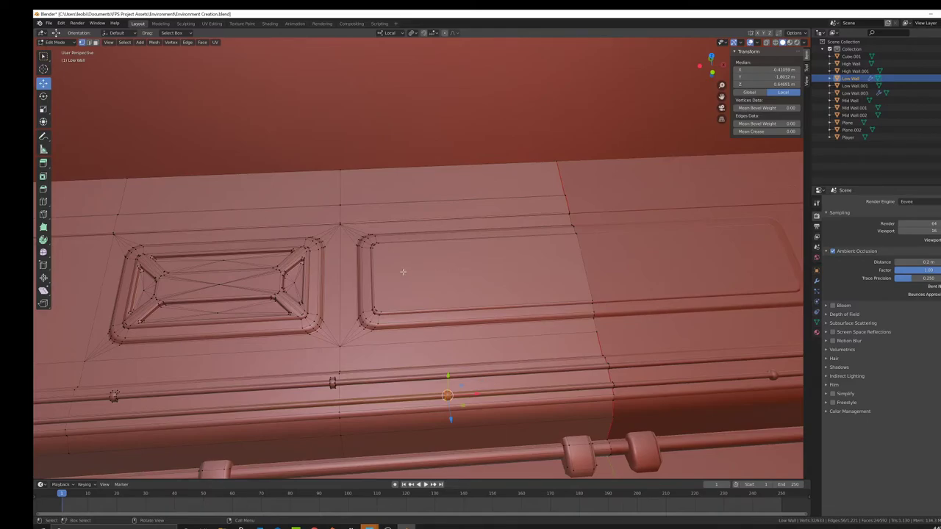
Select the three faces of the narrow strip above the panels and move them 0.01 m along local Y and about 0.005 m along local Z
middle_click_drag(403, 272, 403, 274)
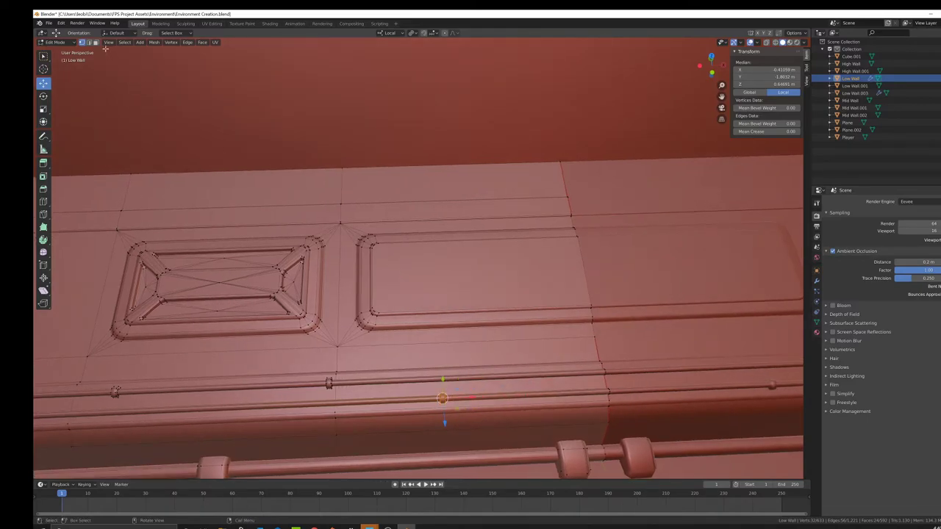
middle_click_drag(374, 211, 446, 222)
left_click(444, 220)
scroll(460, 202, "up", 3)
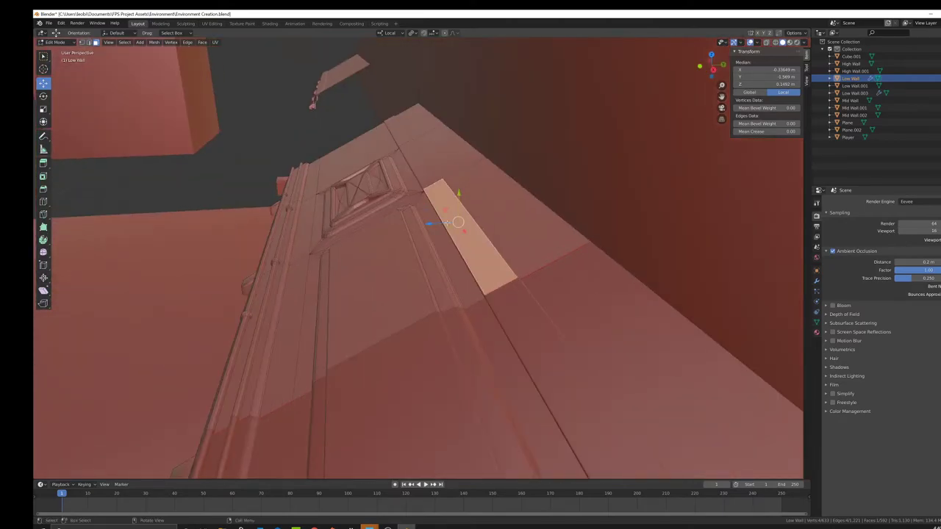
left_click(428, 171, "shift")
left_click(391, 137, "shift")
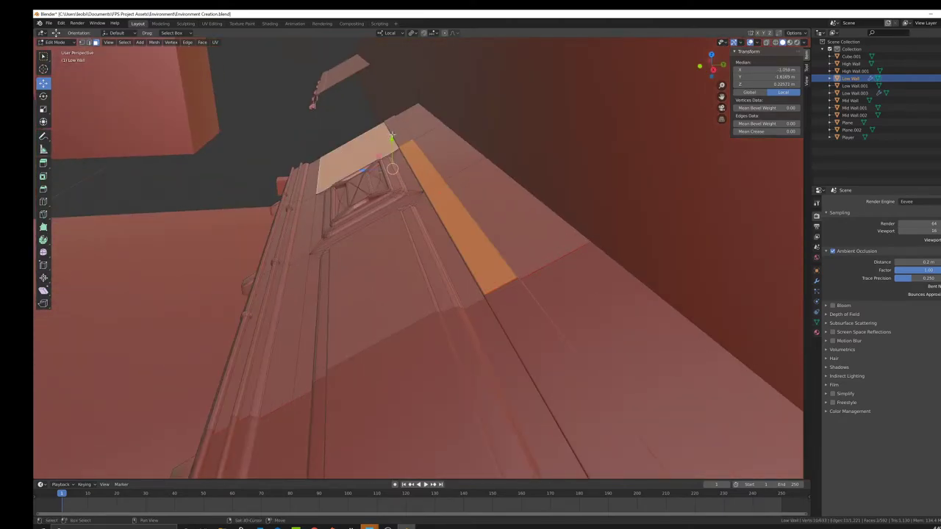
key("ctrl+z")
left_click(397, 131, "shift")
scroll(432, 189, "up", 1)
middle_click_drag(446, 171, 415, 129)
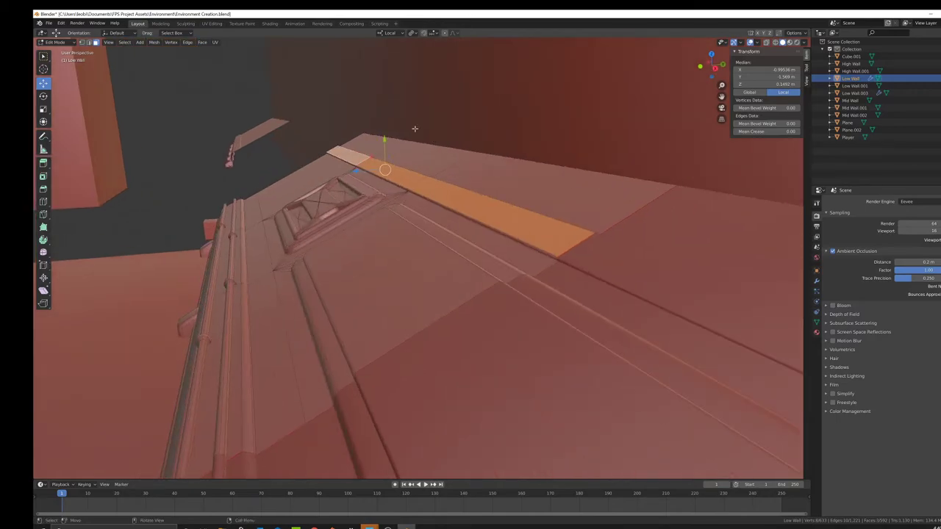
left_click_drag(382, 138, 384, 135)
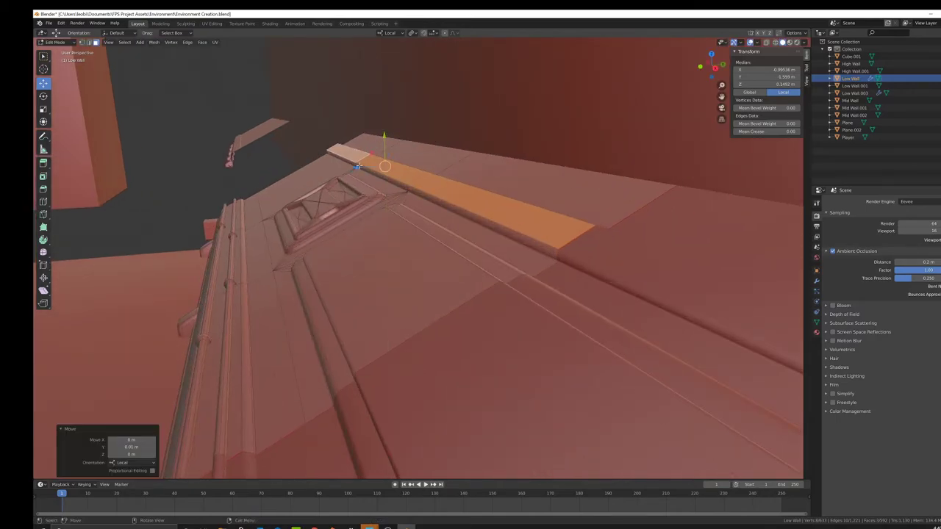
left_click_drag(357, 167, 356, 163)
Select the two long edge loops bordering the raised strip and bevel them slightly
middle_click_drag(356, 163, 416, 199)
left_click(90, 42)
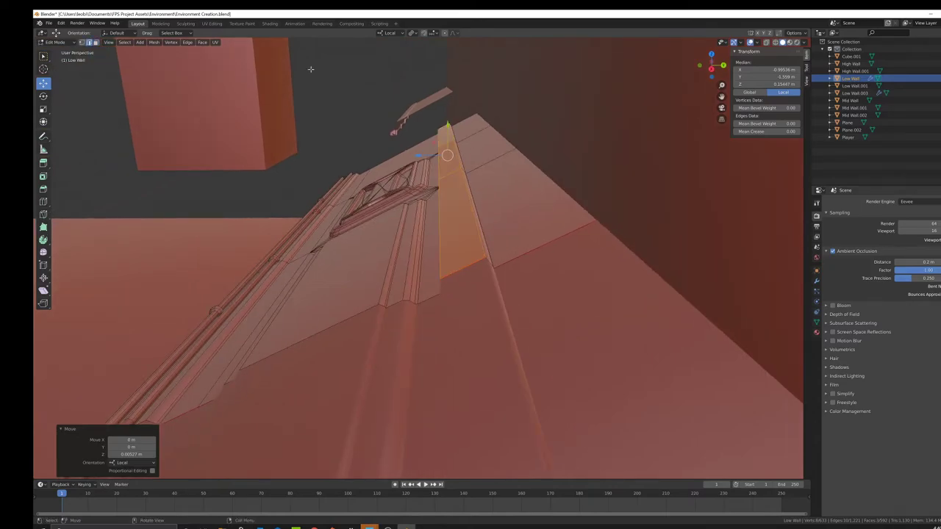
left_click(396, 91)
left_click(449, 229, "alt")
left_click(469, 227, "alt+shift")
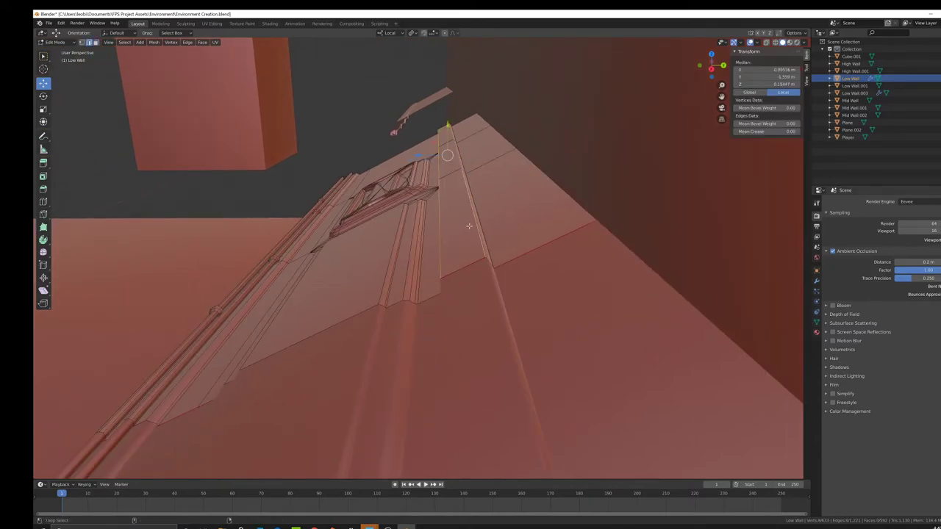
middle_click_drag(469, 226, 527, 226)
key("ctrl+b")
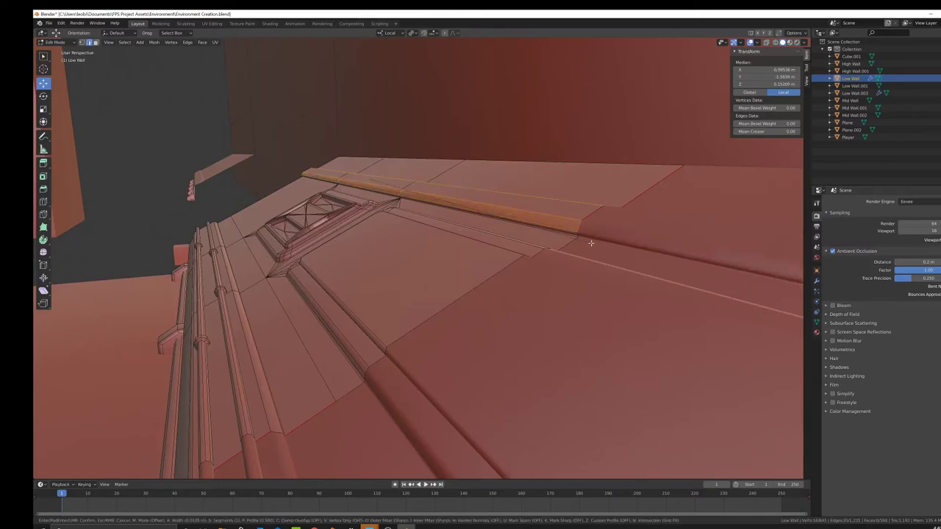
left_click(588, 245)
key("Tab")
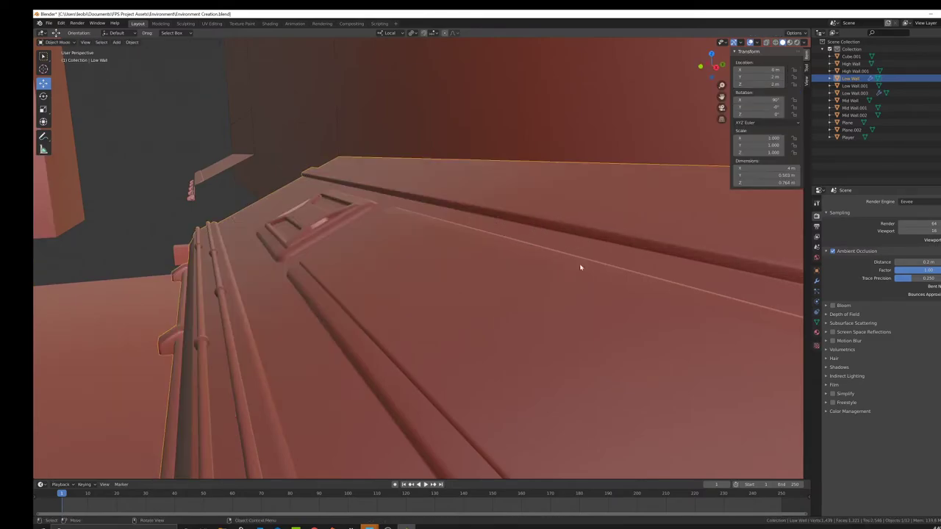
Check the whole low wall and save the Blender file
scroll(566, 278, "down", 2)
mouse_move(544, 283)
middle_mouse_down()
mouse_move(622, 290)
mouse_move(547, 294)
middle_mouse_up()
scroll(561, 287, "down", 3)
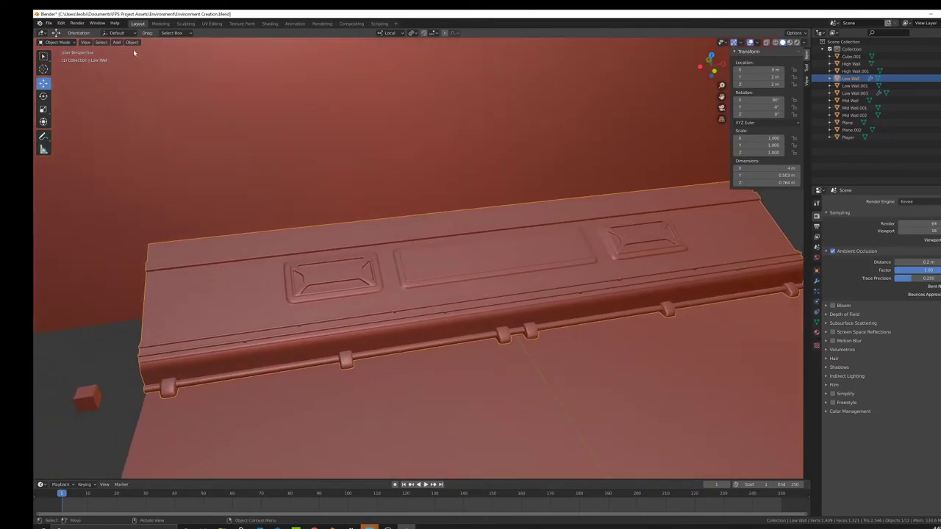
left_click(49, 22)
left_click(65, 73)
Place the 3D cursor at the lower edge of the small framed panel and add an 8-vertex cylinder there
scroll(412, 292, "up", 4)
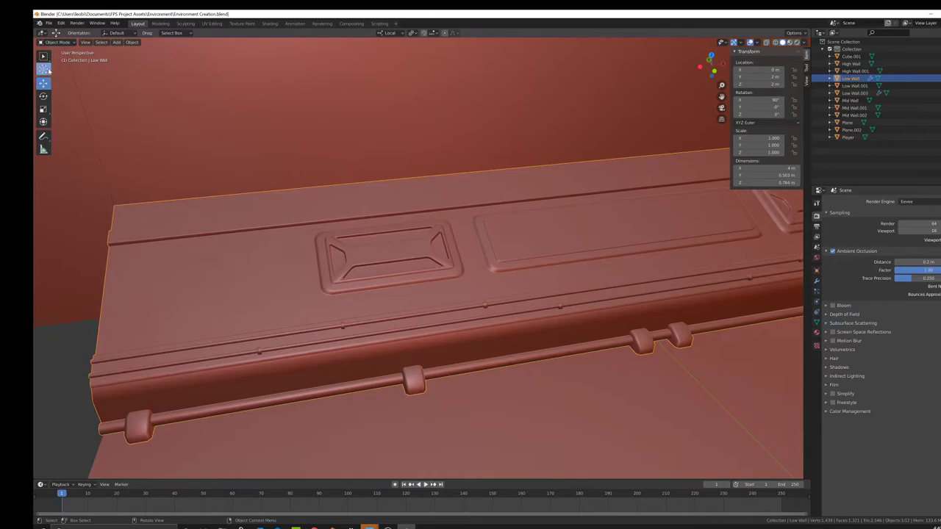
left_click(50, 71)
middle_click_drag(369, 249, 446, 235, "shift")
scroll(482, 289, "up", 4)
key("shift+a")
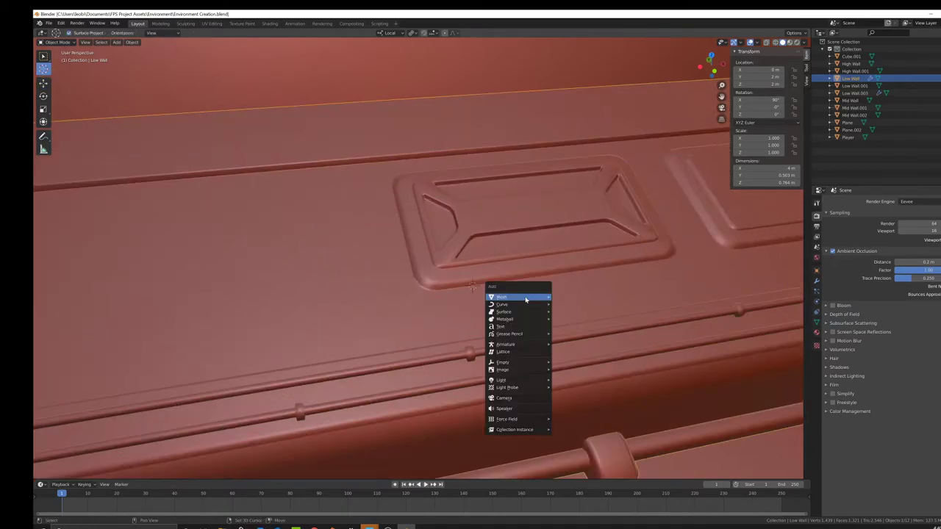
mouse_move(515, 296)
left_click(579, 334)
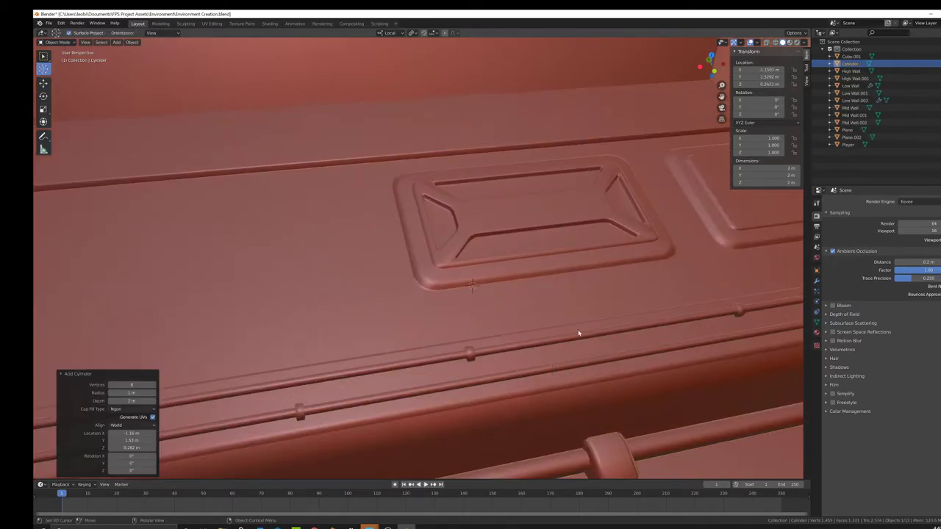
Scale the cylinder down uniformly to about 0.009 and rotate it 90° about Y
key("s")
left_click(517, 296)
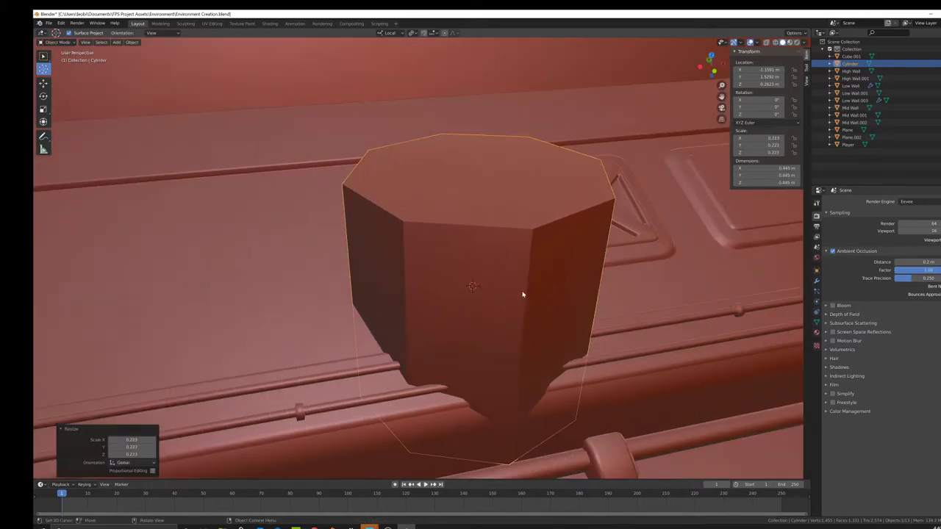
key("s")
left_click(503, 294)
key("s")
left_click(499, 287)
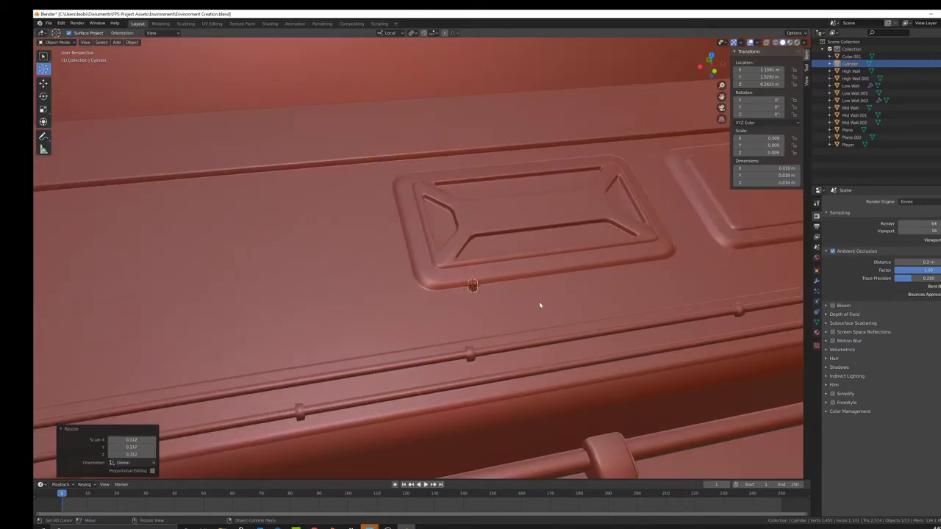
type("ry90")
key("Return")
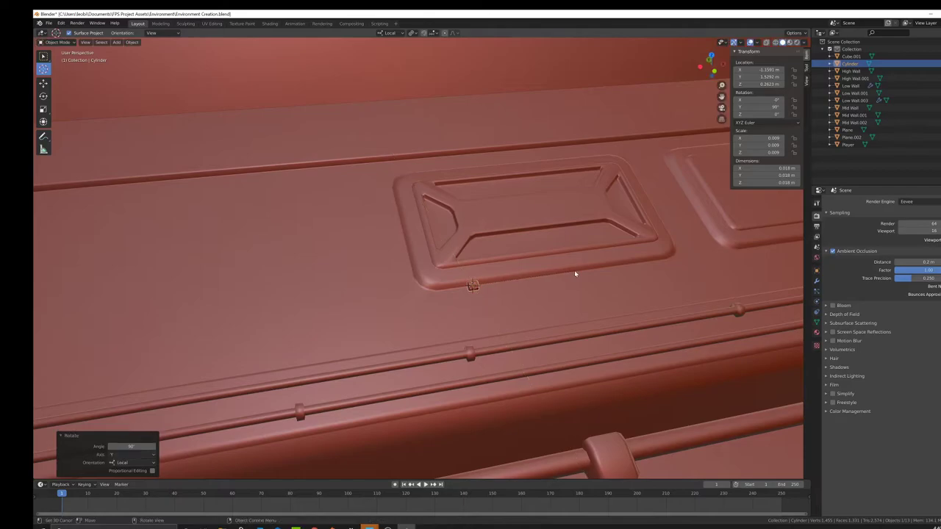
Reduce the cylinder's scale to about 0.007, stretch it by about 3.745 along local Z, and apply the scale
scroll(528, 293, "up", 1)
key("s")
left_click(540, 304)
key("s")
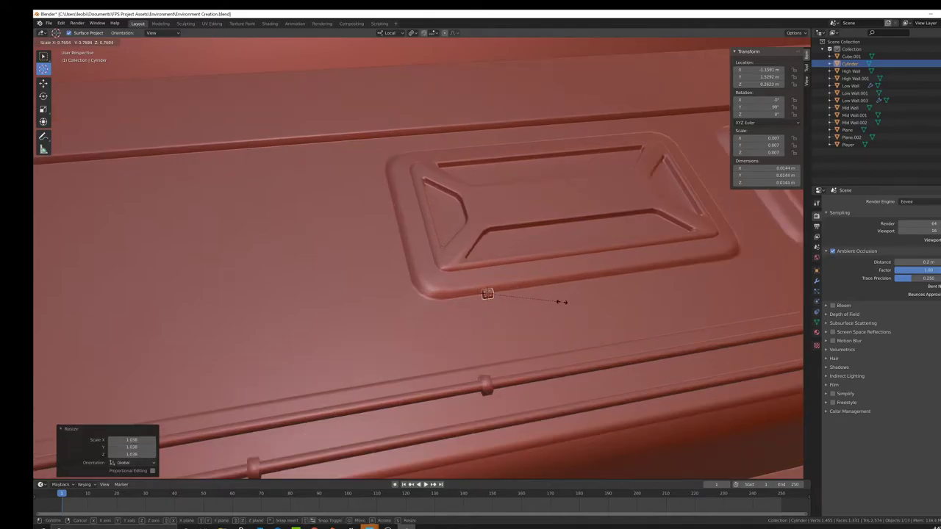
key("x")
key("x")
key("y")
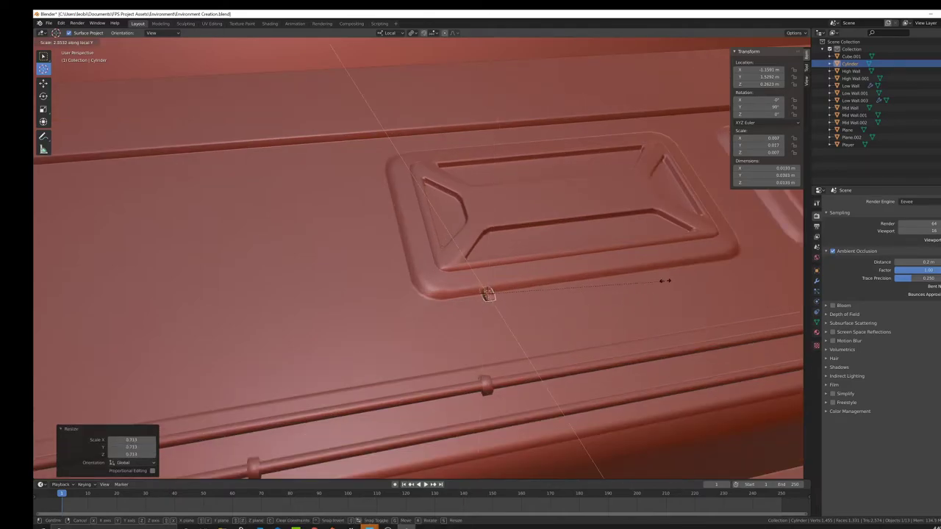
left_click(731, 269)
key("ctrl+a")
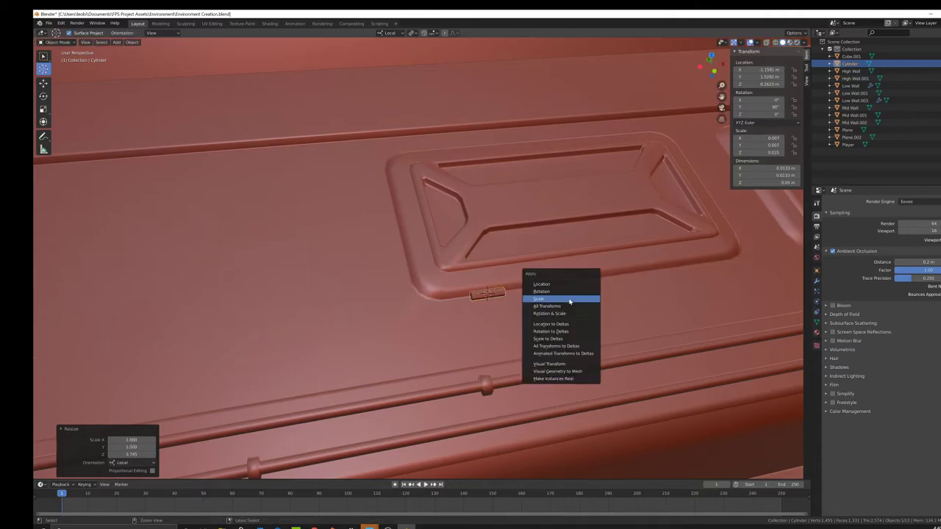
left_click(567, 300)
Move the cylinder about -0.0056 m along its local X to lift it from the wall's slope
middle_click_drag(525, 294, 337, 188)
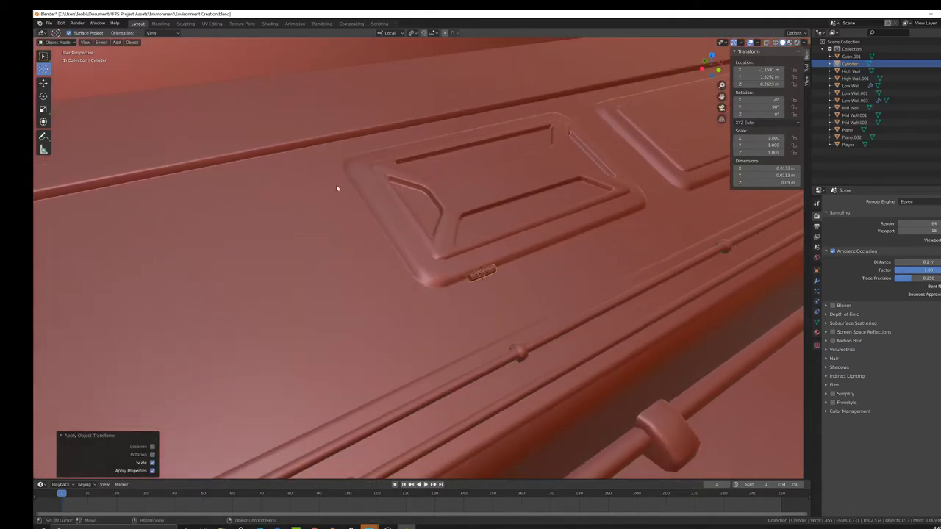
left_click(43, 83)
middle_click_drag(500, 287, 521, 277)
left_click_drag(496, 294, 502, 294)
Rotate the cylinder about 33.1° around its local Z
middle_click_drag(502, 294, 622, 248)
key("r")
key("x")
key("y")
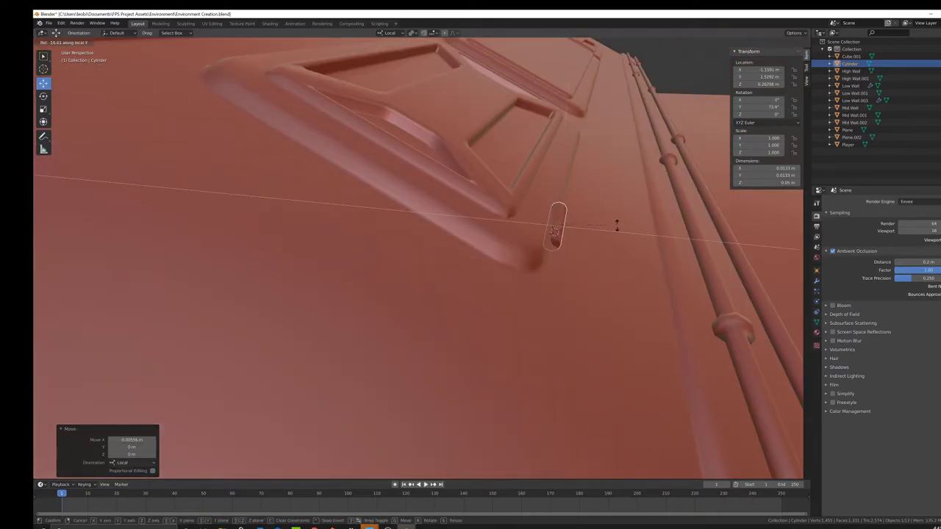
key("z")
left_click(615, 292)
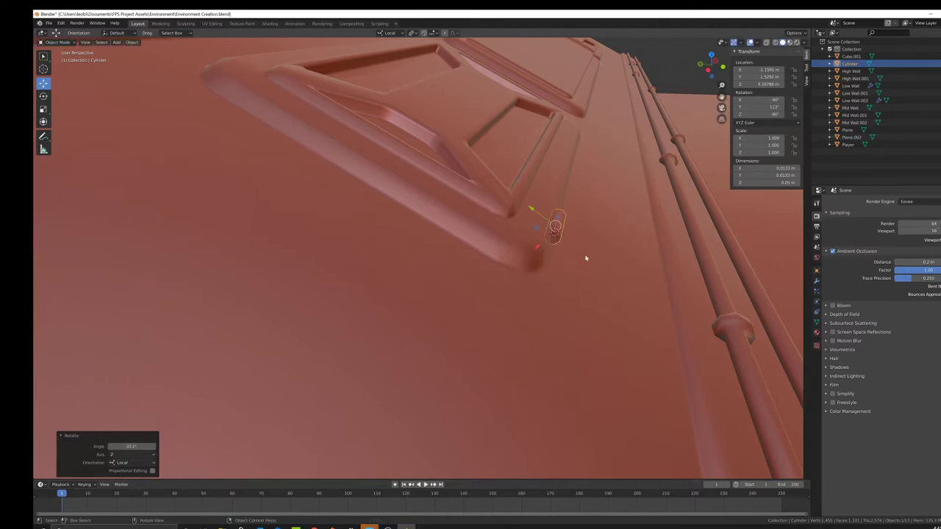
Refine the cylinder's rotation around local Z to match the wall's slope, reaching a Y rotation of about 118°
middle_click_drag(585, 258, 613, 189)
key("r")
key("x")
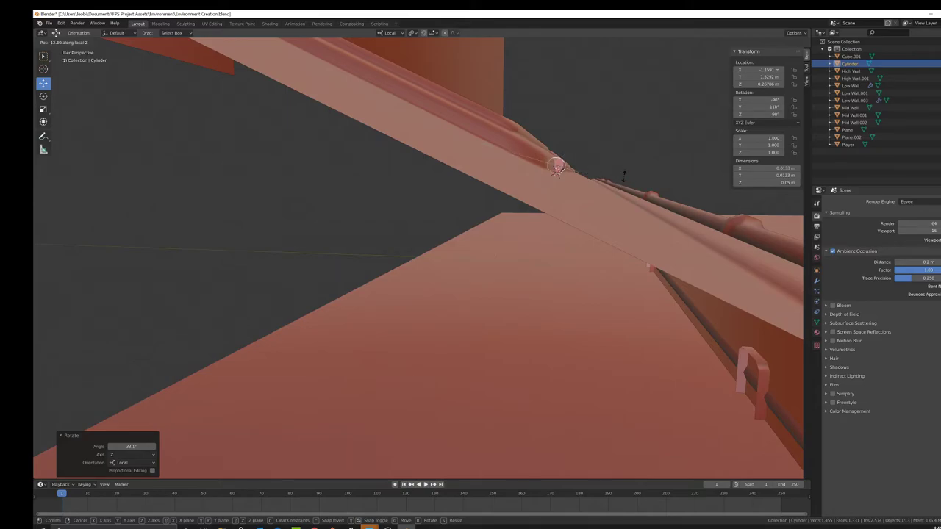
left_click(624, 175)
middle_click_drag(597, 174, 628, 184)
key("r")
key("z")
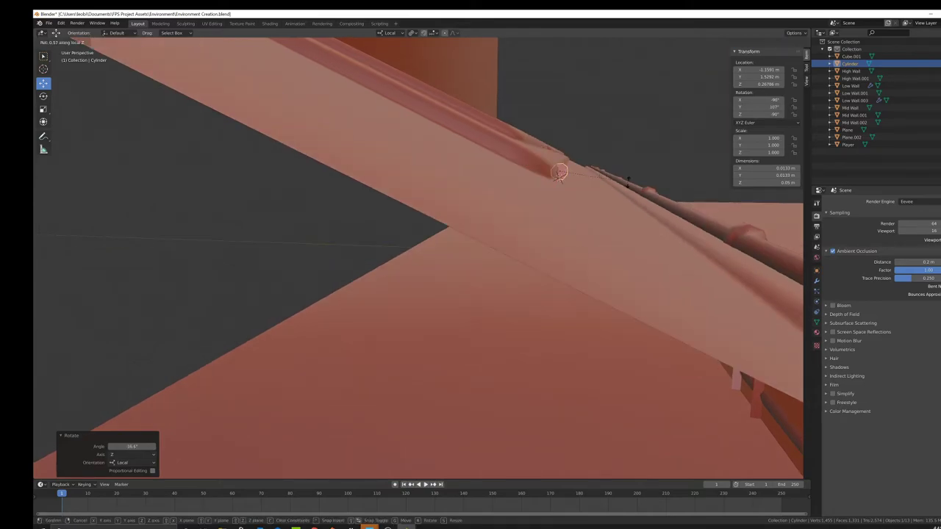
left_click(623, 197)
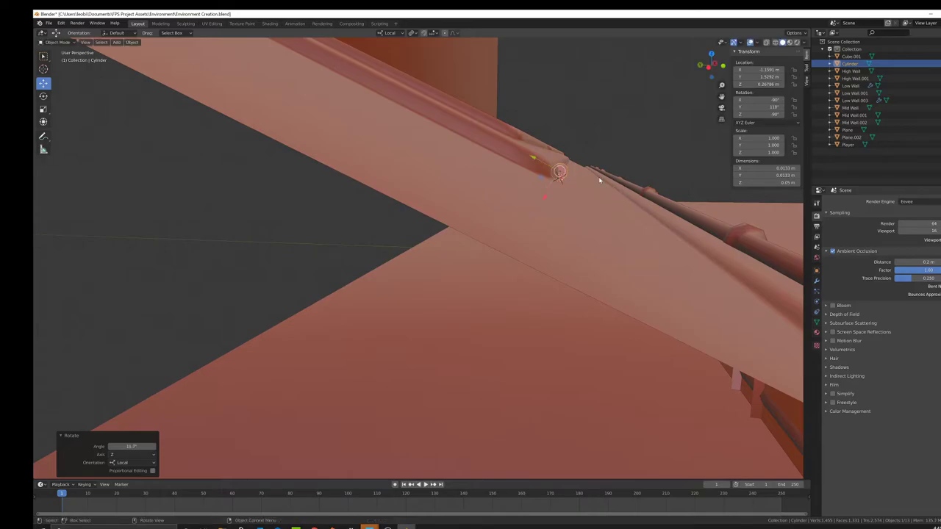
Try to move the cylinder about 0.296 m along its local Y up the wall's slope, and undo the move
middle_click_drag(599, 180, 451, 244)
left_click_drag(494, 242, 465, 229)
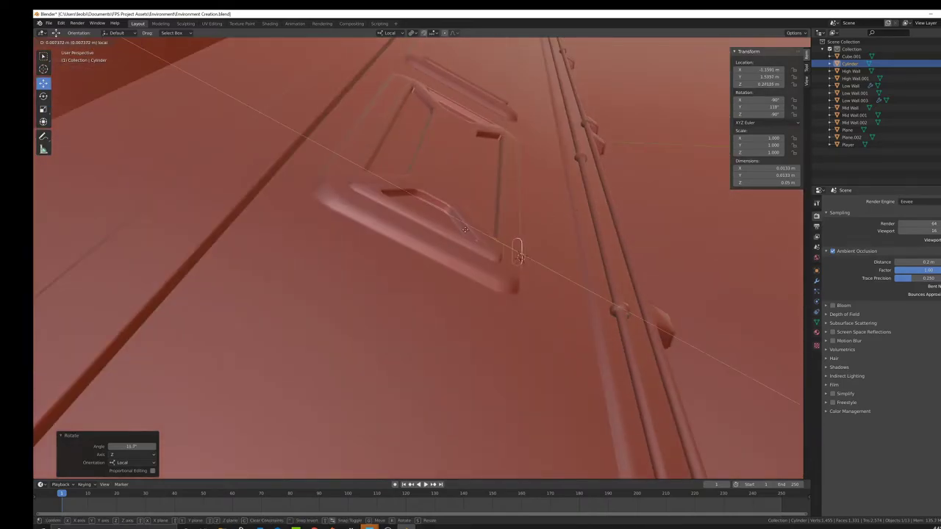
left_click(287, 161)
middle_click_drag(396, 166, 399, 164)
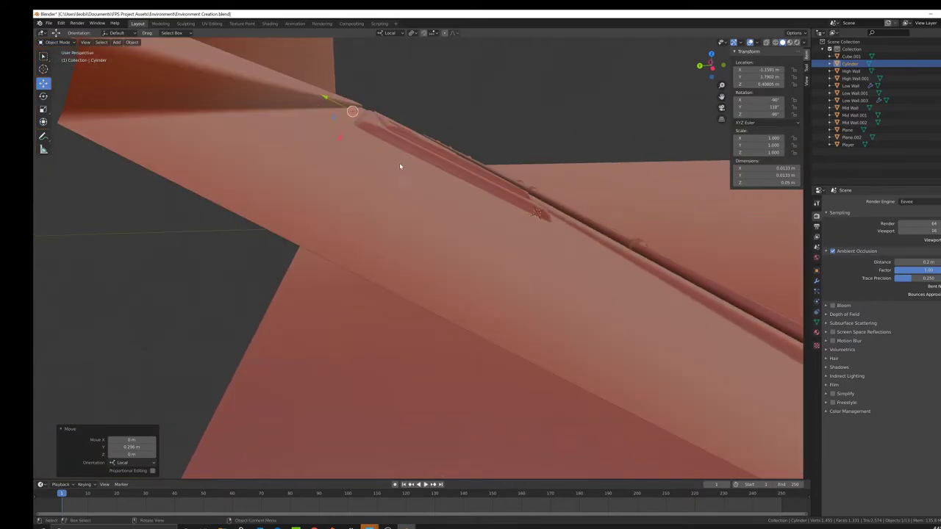
key("ctrl+z")
Rotate the cylinder about -3.48° around its local Z
middle_click_drag(496, 197, 469, 187)
key("r")
key("z")
key("z")
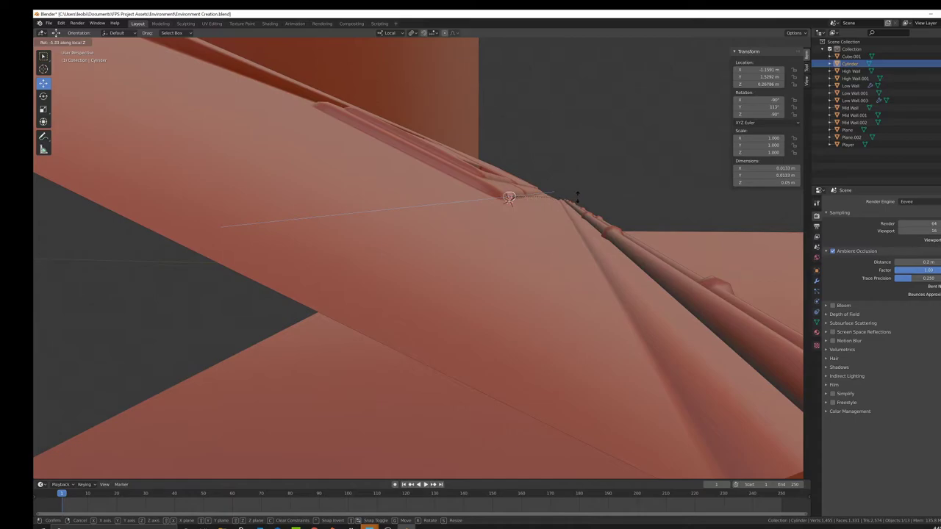
left_click(579, 198)
middle_click_drag(580, 201, 512, 225)
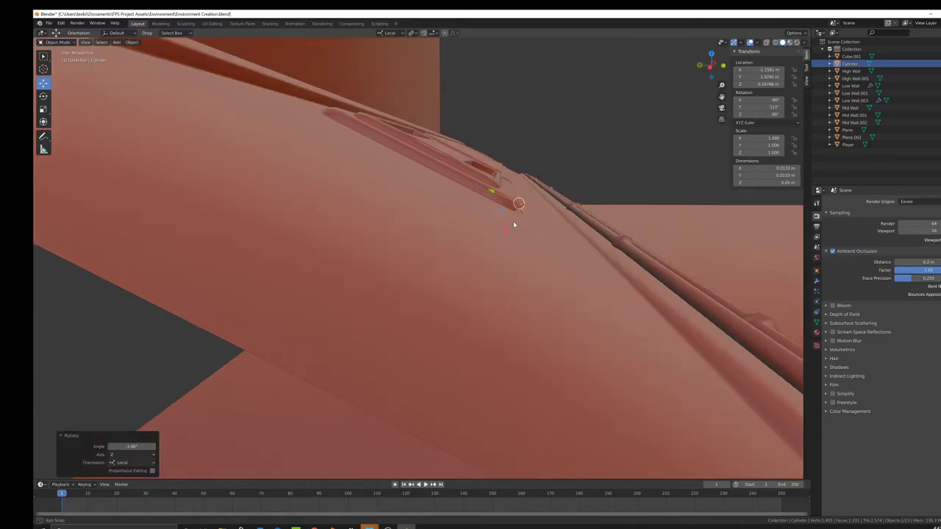
key("g")
key("z")
key("Escape")
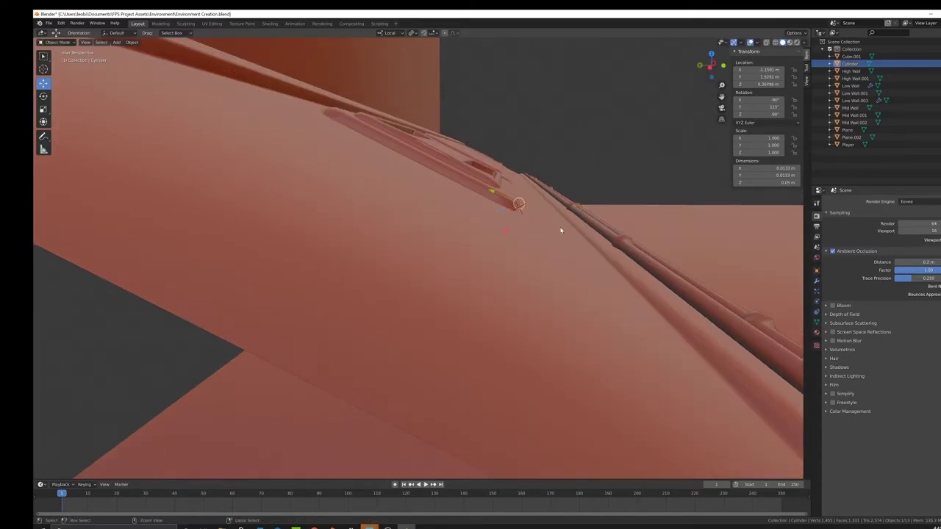
Rotate the cylinder about 2.7° around its local Z, reaching a Y rotation of about 117°
key("r")
key("z")
key("z")
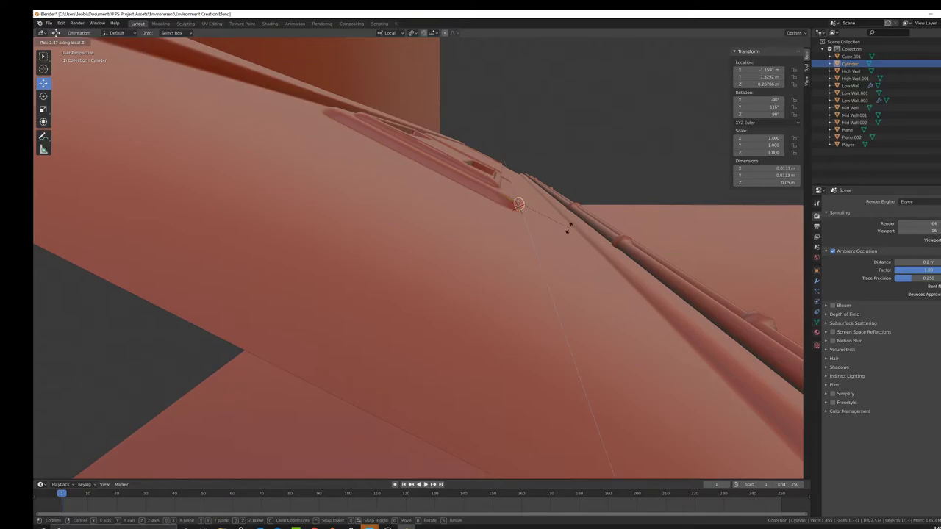
left_click(569, 232)
Test the cylinder's slope alignment by moving it about 0.306 m along its local Y, and undo the move
key("g")
key("z")
key("z")
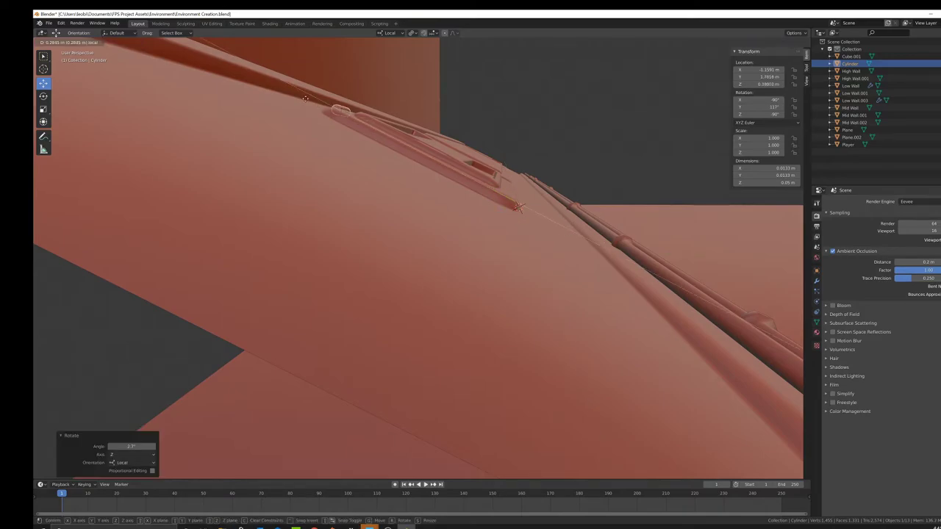
left_click(296, 92)
middle_click_drag(405, 149, 405, 160)
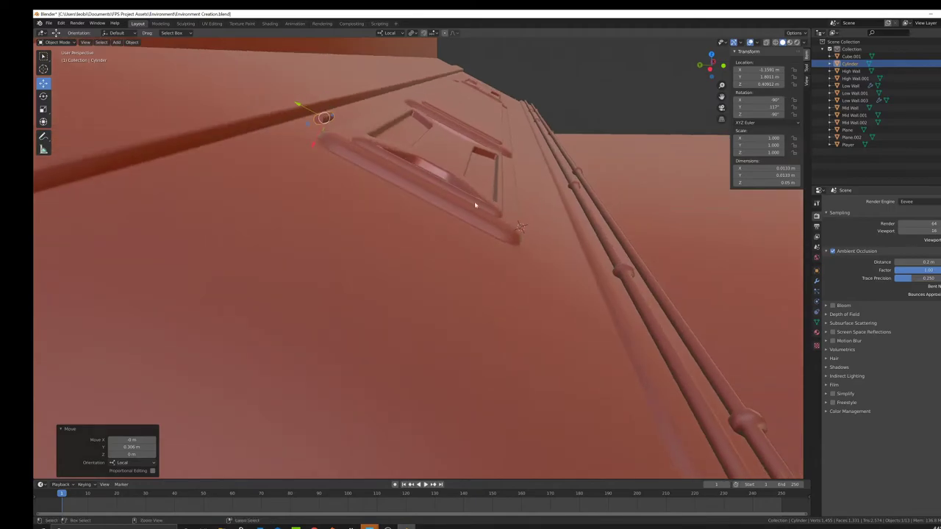
middle_click_drag(474, 201, 453, 182)
key("ctrl+z")
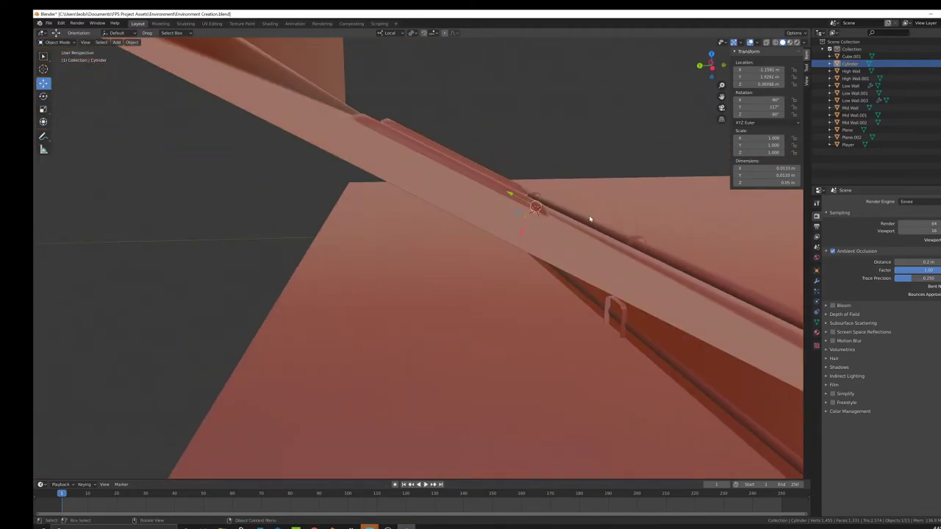
Extrude both end faces of the cylinder in place and scale the new faces to about 1.268
middle_click_drag(590, 218, 404, 271)
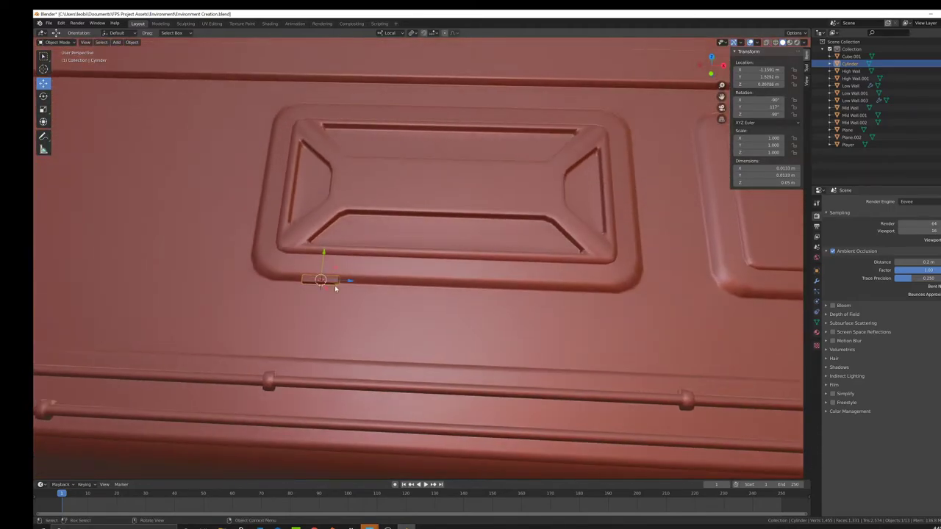
key("Tab")
scroll(334, 285, "up", 2)
mouse_move(321, 285)
middle_mouse_down("shift")
mouse_move(421, 285)
mouse_move(515, 267)
middle_mouse_up("shift")
scroll(420, 284, "up", 2)
left_click(95, 41)
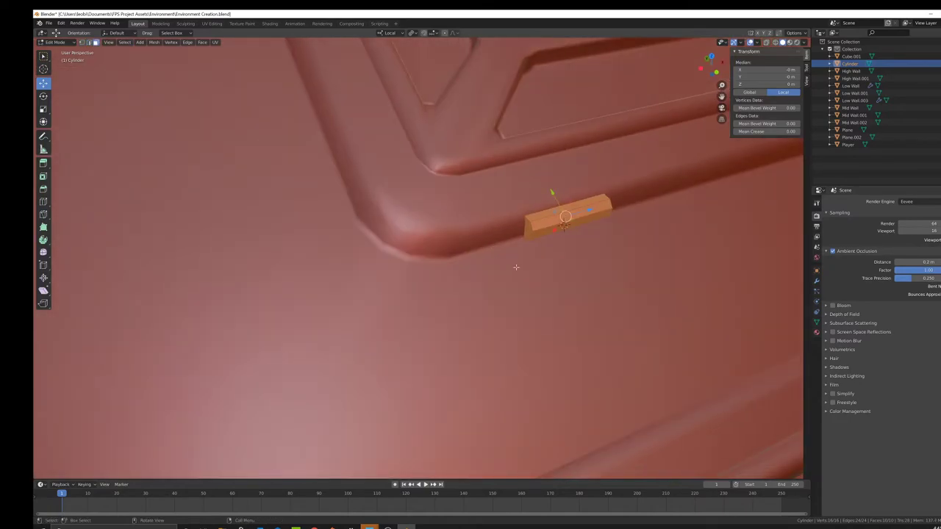
left_click(526, 223)
middle_click_drag(610, 233, 523, 239)
left_click(413, 252, "shift")
key("e")
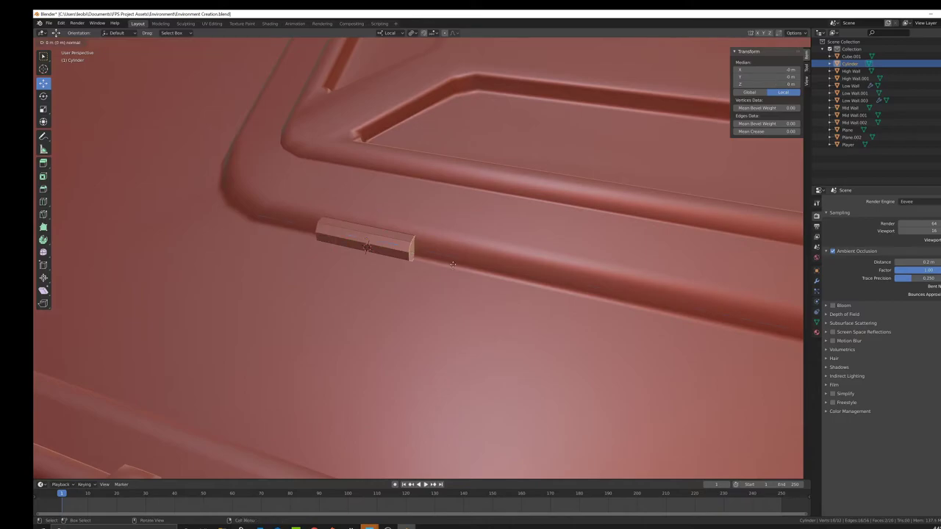
left_click(479, 255)
Extrude both enlarged end faces outward twice, about 0.003 m each time, and scale the outermost faces to about 0.74
key("e")
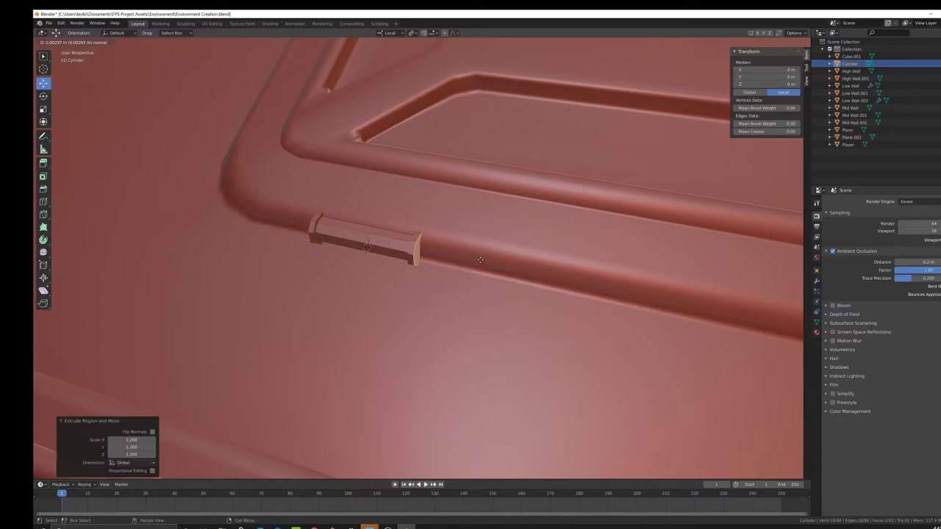
left_click(488, 265)
key("e")
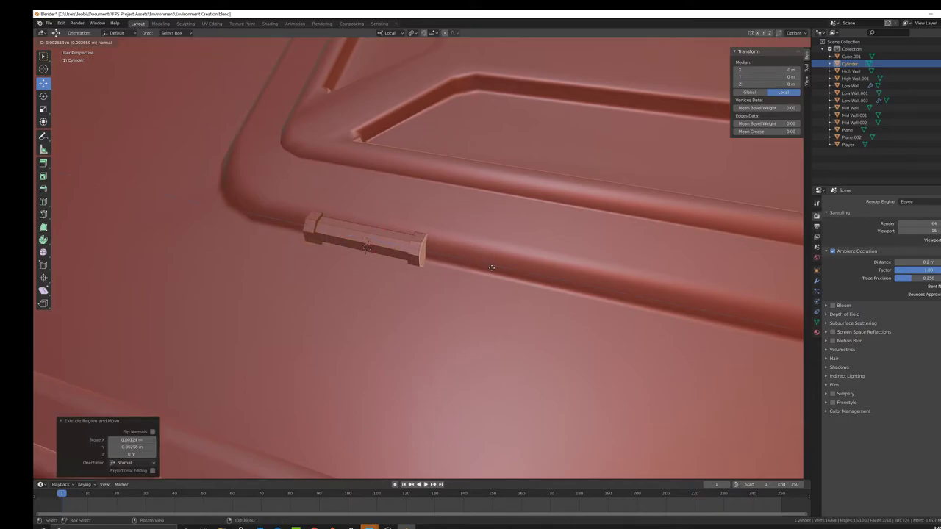
left_click(494, 269)
key("s")
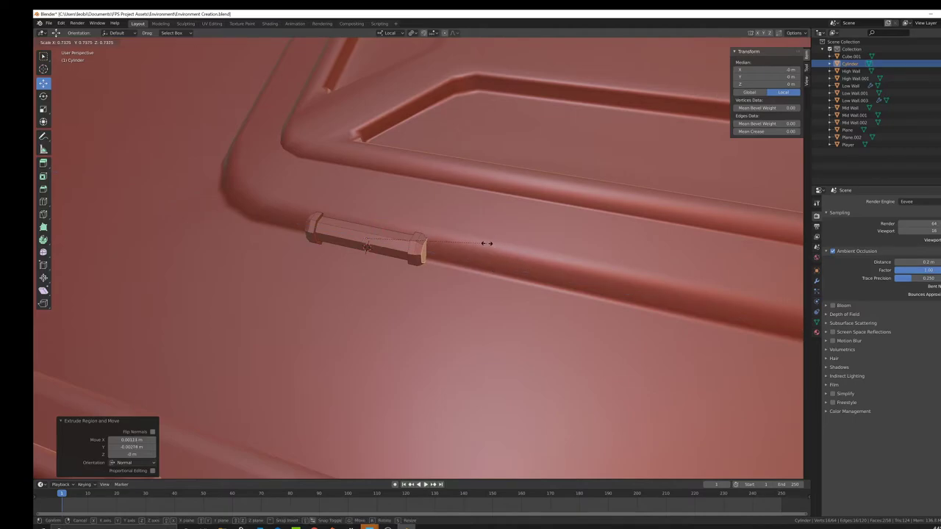
left_click(486, 243)
Move the finished cylinder about -0.0082 m along its local Y, just below the recessed panel's lower edge
scroll(486, 243, "down", 4)
middle_click_drag(487, 243, 496, 272)
key("Tab")
key("g")
key("z")
key("z")
left_click(522, 187)
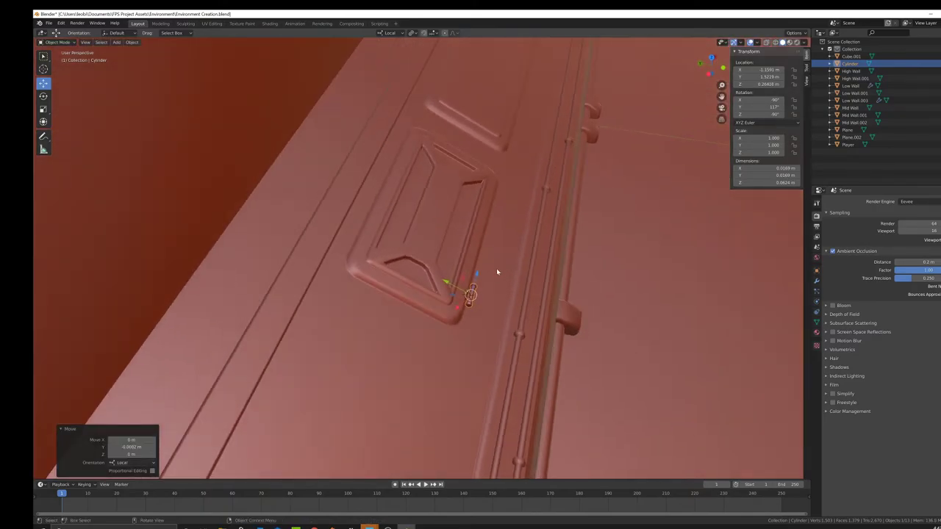
Duplicate the cylinder, move the copy about 0.3 m along local Y past the panel's upper edge, and nudge it along local X
key("shift+d")
right_click(489, 277)
key("g")
key("y")
key("y")
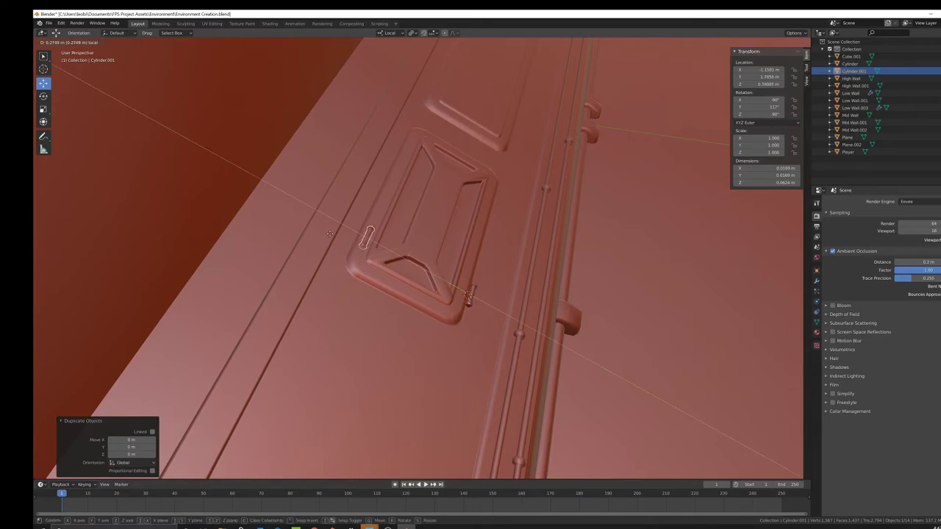
left_click(330, 234)
middle_click_drag(330, 234, 373, 204)
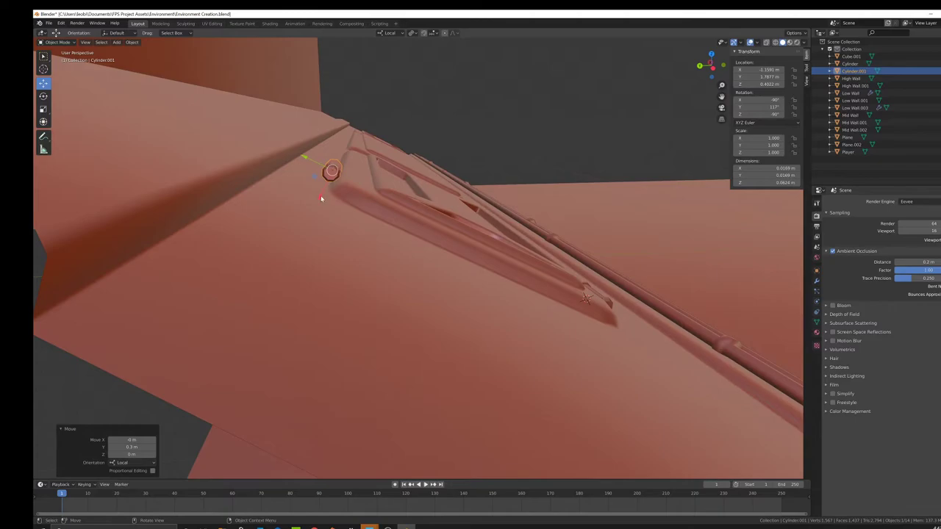
left_click_drag(321, 198, 320, 199)
Join the upper cylinder copy with the original lower cylinder into one object
middle_click_drag(374, 199, 365, 339)
left_click(318, 301)
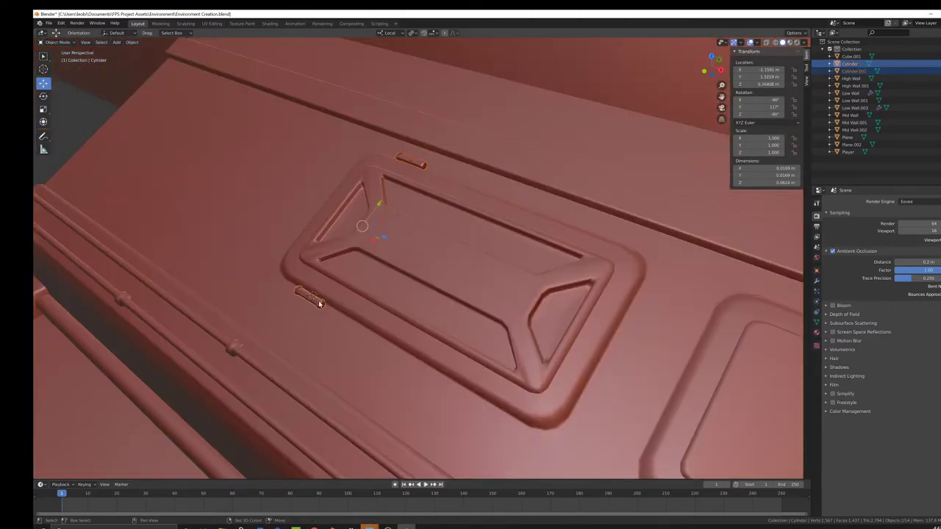
key("Delete")
middle_click_drag(319, 301, 534, 273)
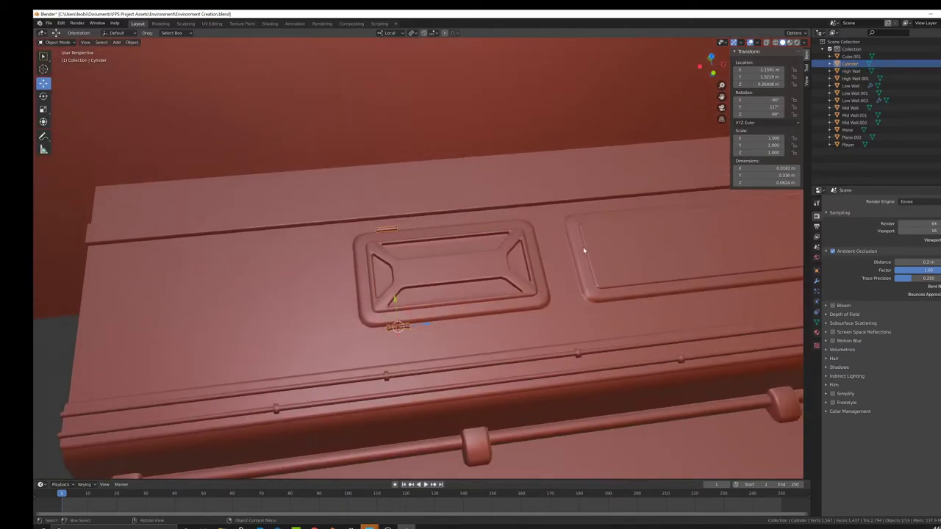
Move the joined cylinders slightly along their local X so they sit closer to the wall's slope
middle_click_drag(583, 250, 563, 284)
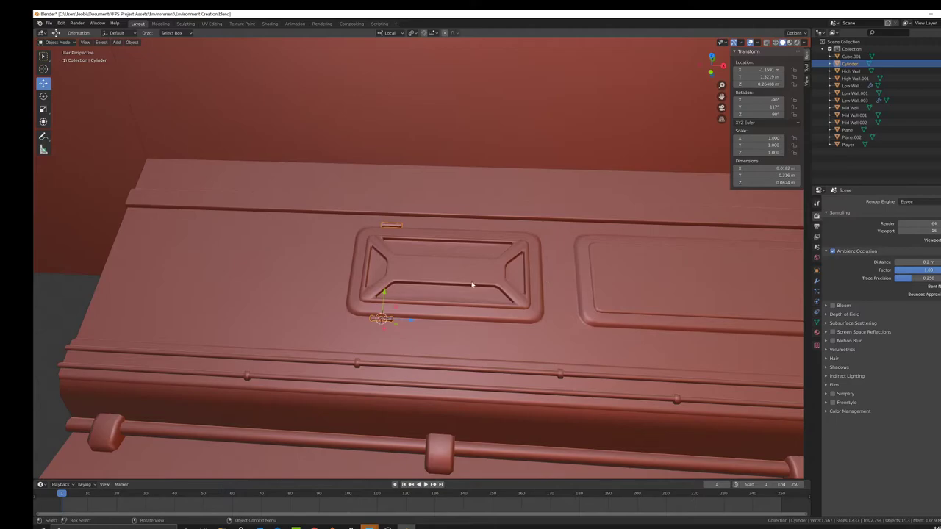
middle_click_drag(404, 242, 513, 354)
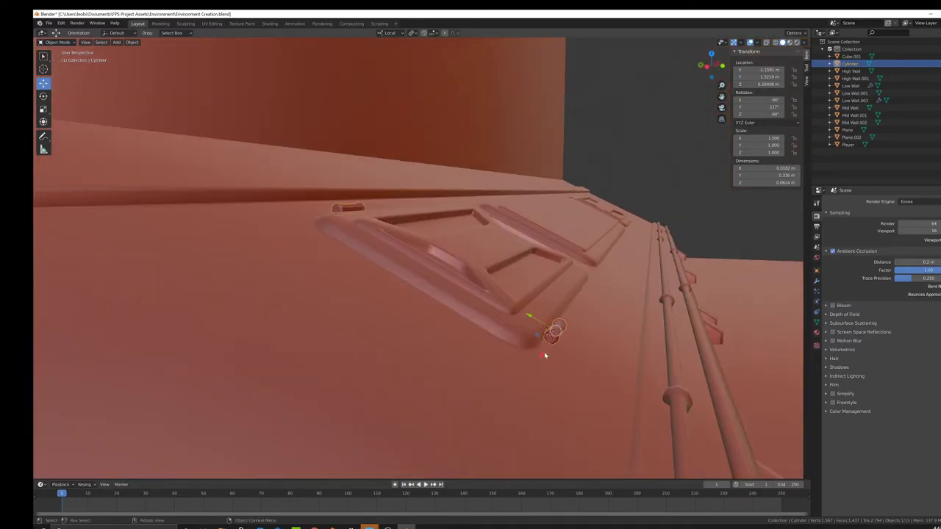
key("g")
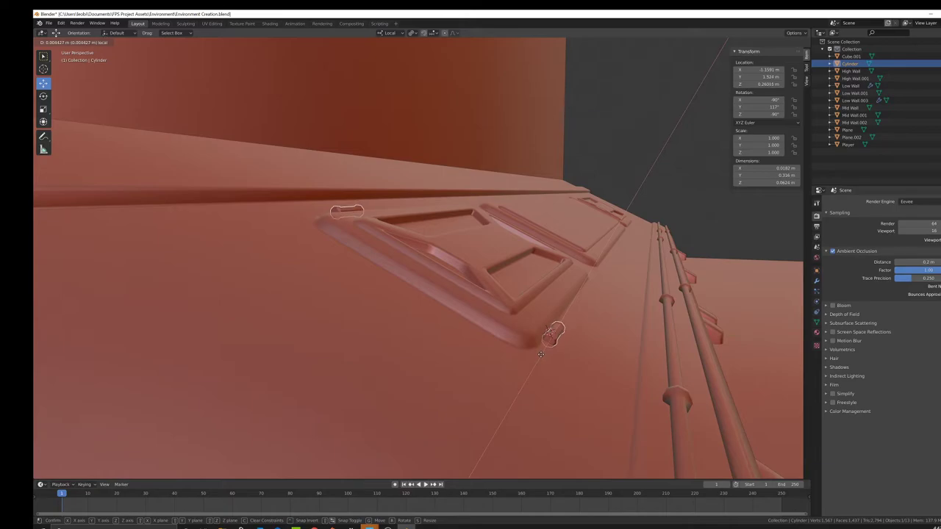
left_click(544, 349)
scroll(572, 329, "down", 3)
Move the joined cylinders slightly up the slope along their local Y, to a Y location of about 1.5296 m
key("Tab")
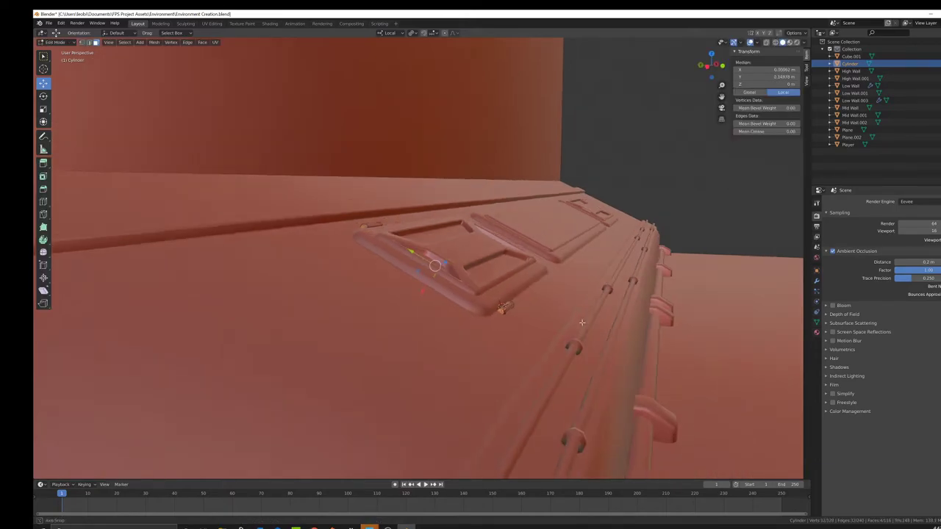
key("Tab")
middle_click_drag(638, 318, 545, 354)
scroll(563, 333, "down", 3)
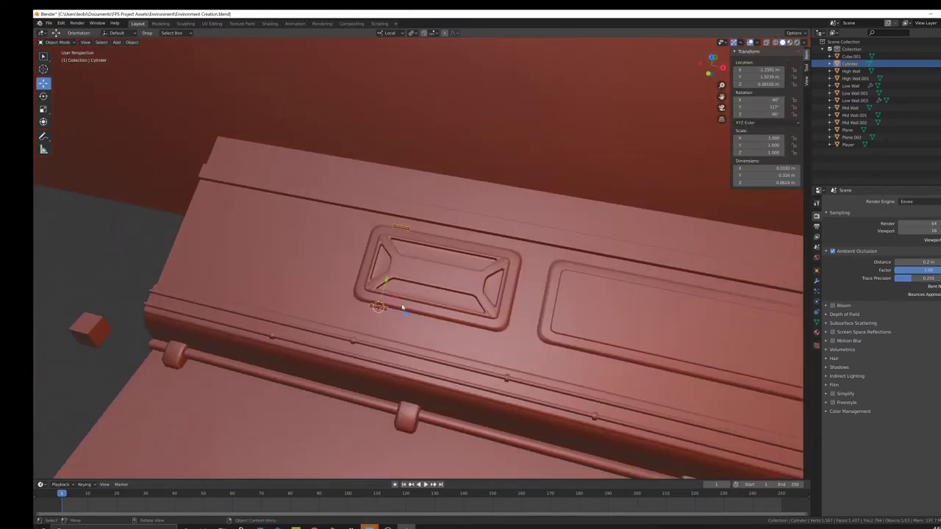
scroll(390, 309, "up", 3)
key("Tab")
key("Tab")
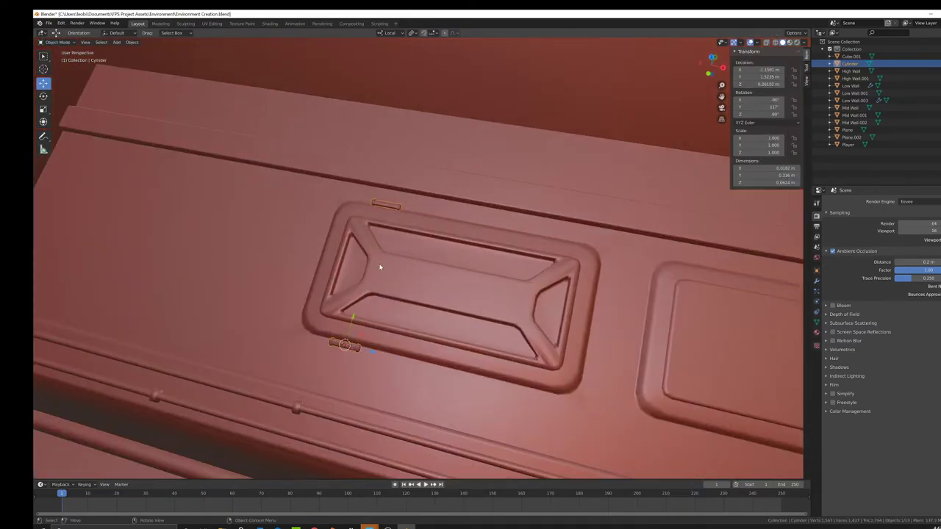
left_click_drag(355, 318, 355, 313)
left_click(367, 313)
Select all linked geometry of the upper cylinder and move it down along local Y against the panel's upper edge
key("Tab")
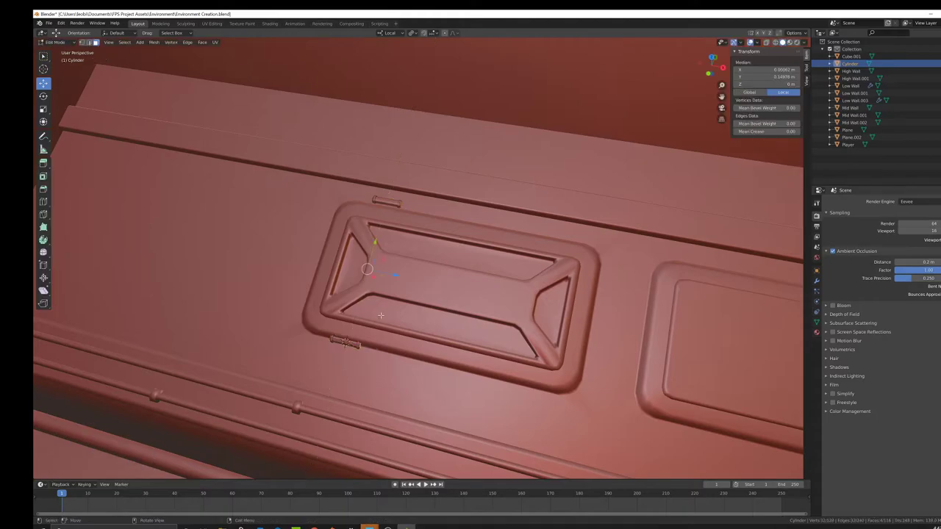
key("z")
left_click(344, 341)
key("c")
middle_click(339, 340)
right_click(339, 339)
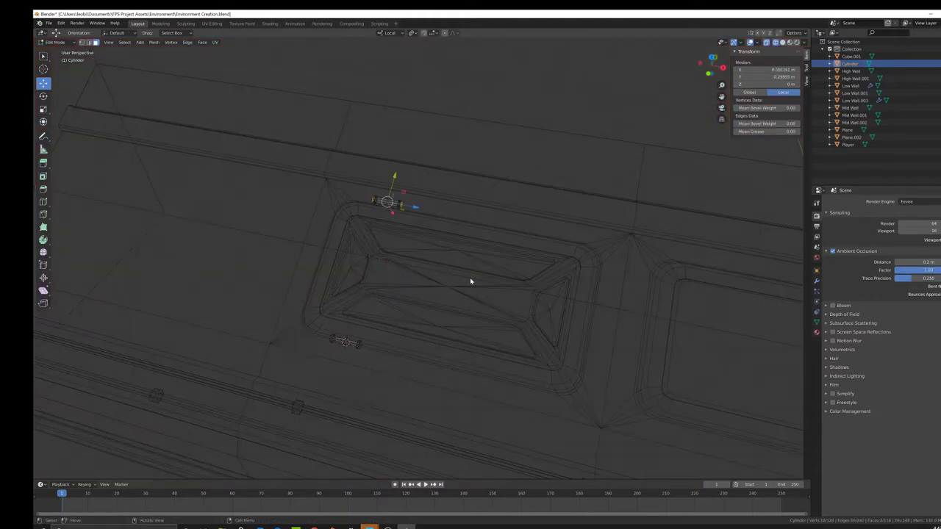
key("z")
left_click(442, 241)
key("ctrl+l")
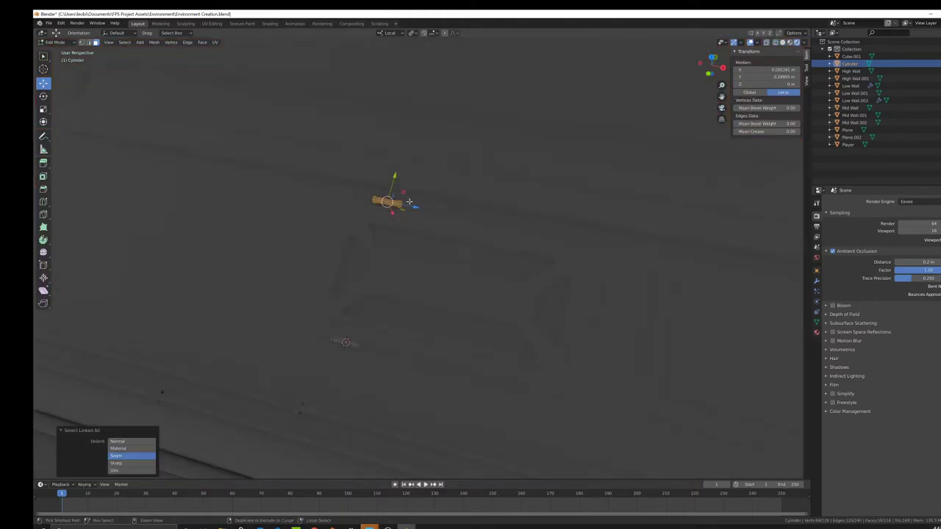
key("z")
left_click(434, 212)
scroll(377, 172, "up", 2)
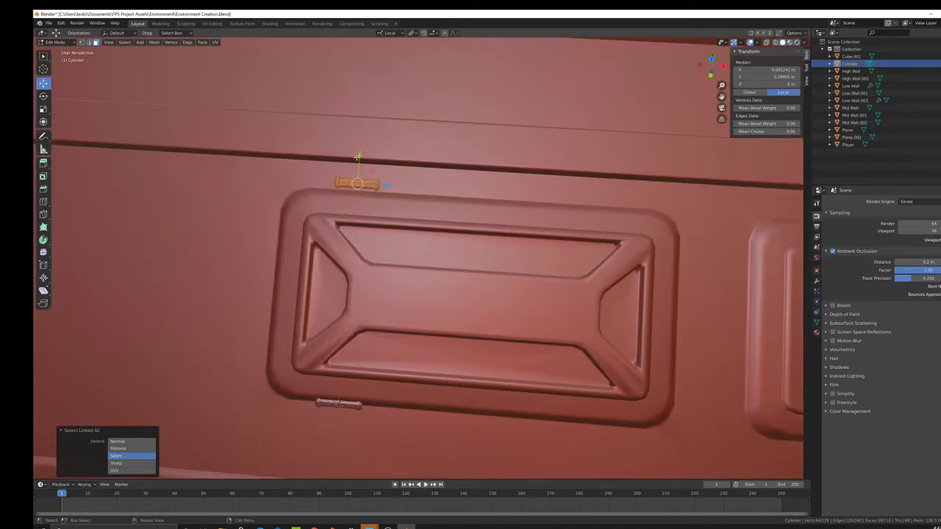
left_click_drag(357, 156, 361, 166)
key("Tab")
Duplicate the cylinder pair and move the copy about 0.334 m along local Z toward the panel's other end
scroll(419, 228, "down", 3)
middle_click_drag(441, 242, 397, 279)
scroll(474, 249, "down", 2)
scroll(432, 278, "up", 2)
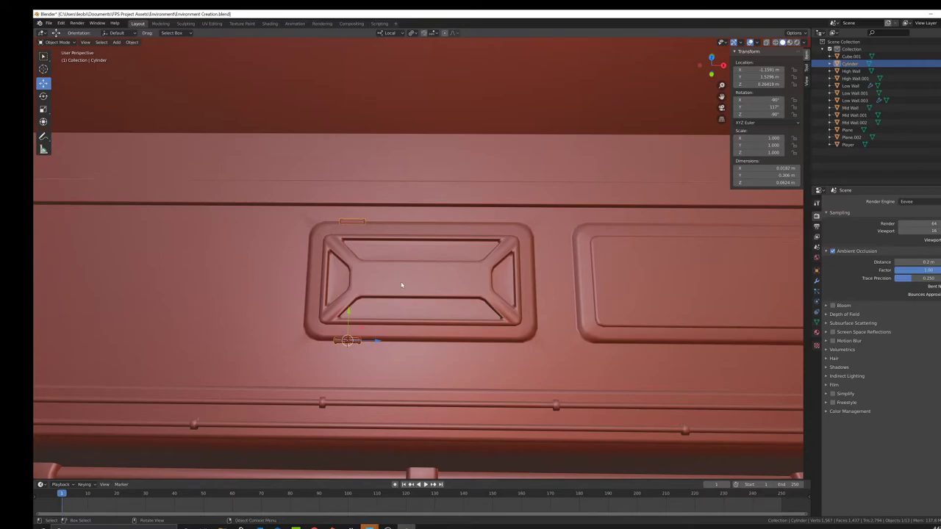
left_click(420, 335)
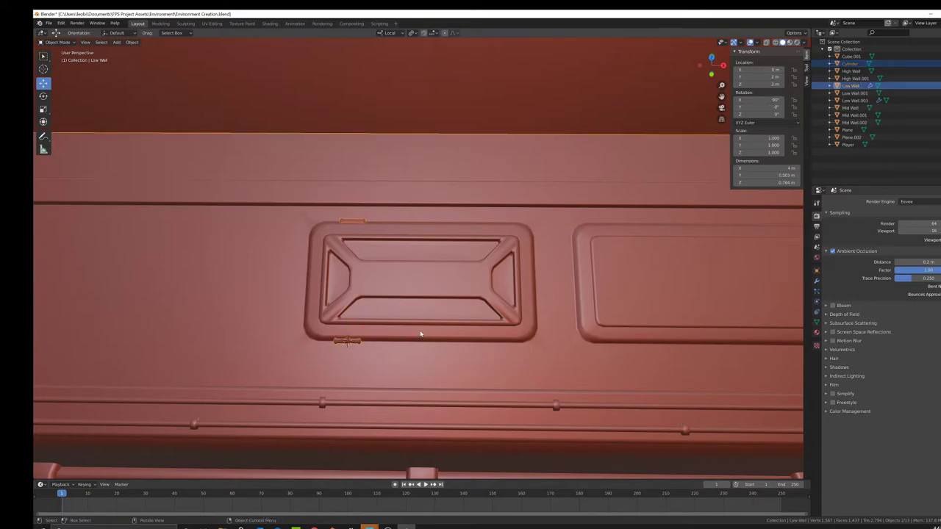
left_click(354, 343)
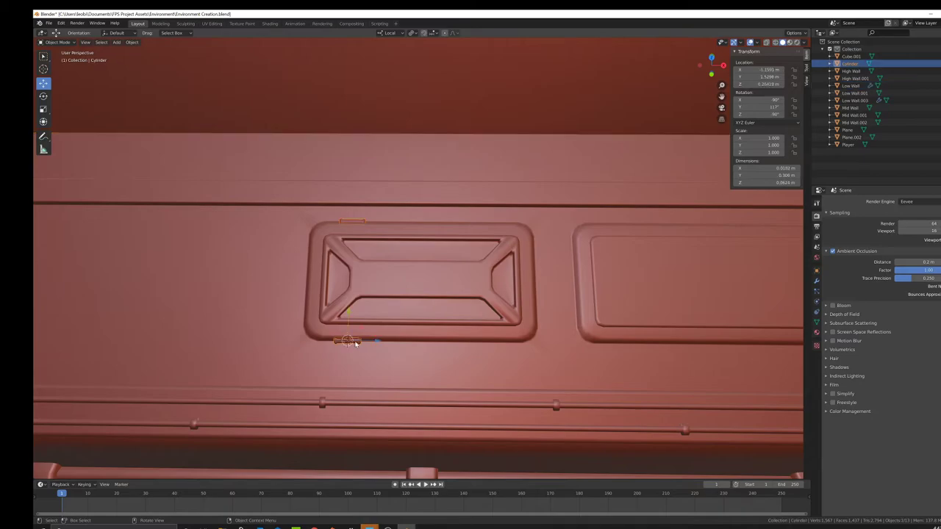
key("shift+d")
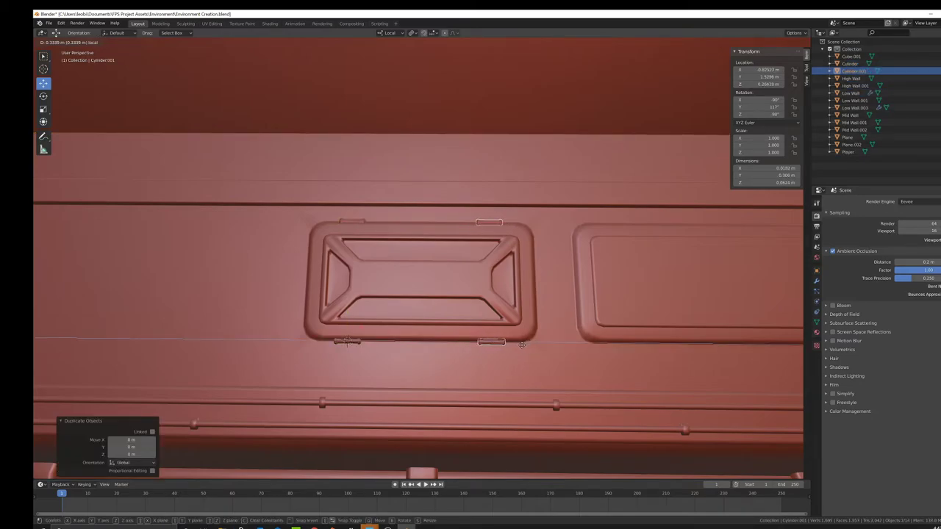
left_click(522, 345)
Duplicate the cylinder pair about 0.187 m back along local Z to the panel's middle and set its X location to -1 m
left_click_drag(520, 343, 439, 342)
left_click(760, 68)
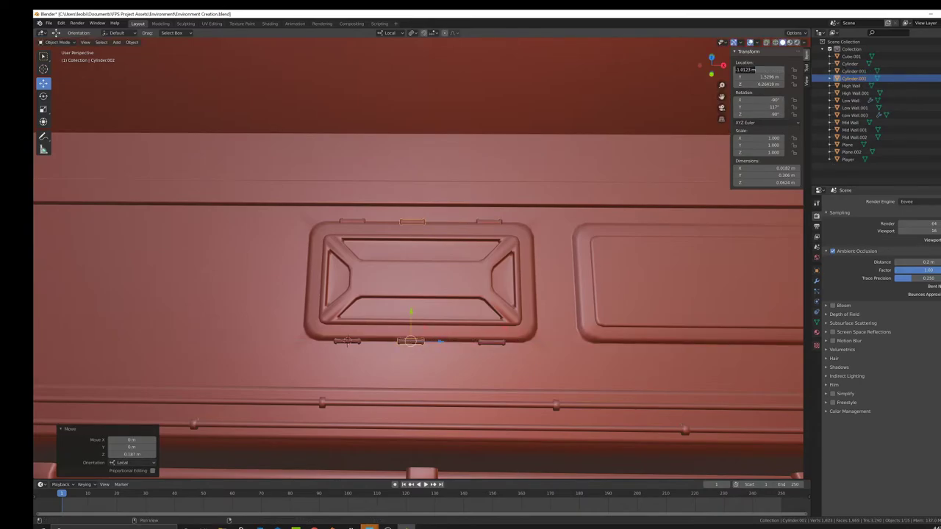
scroll(500, 330, "up", 2)
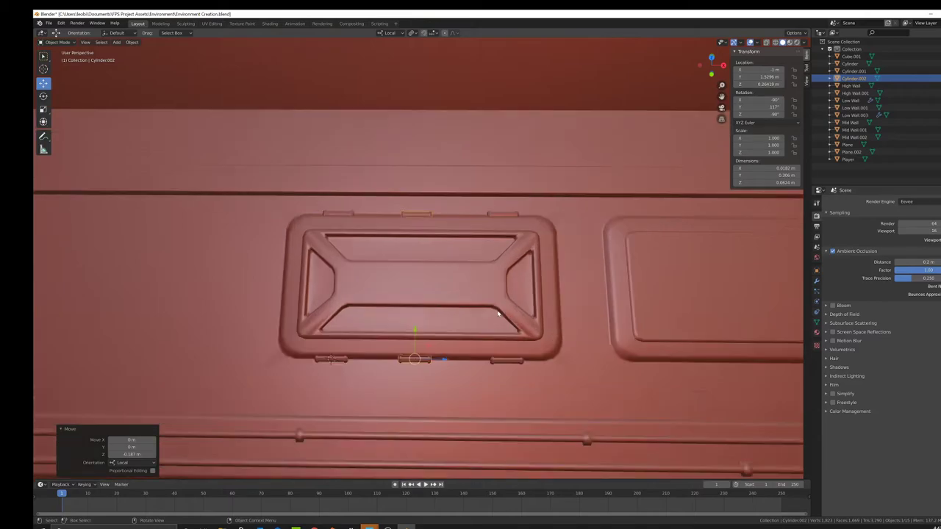
Scale the middle cylinder pair's whole mesh up by about 1.315
key("Tab")
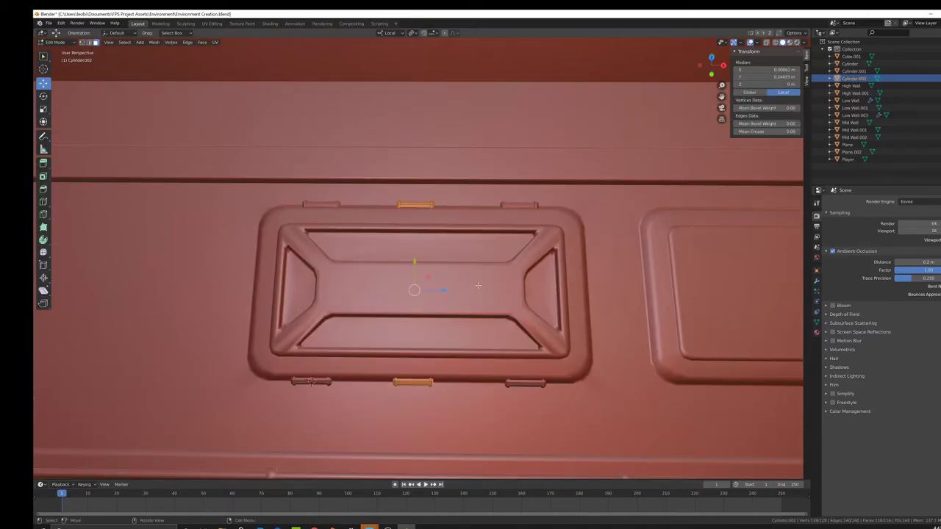
key("s")
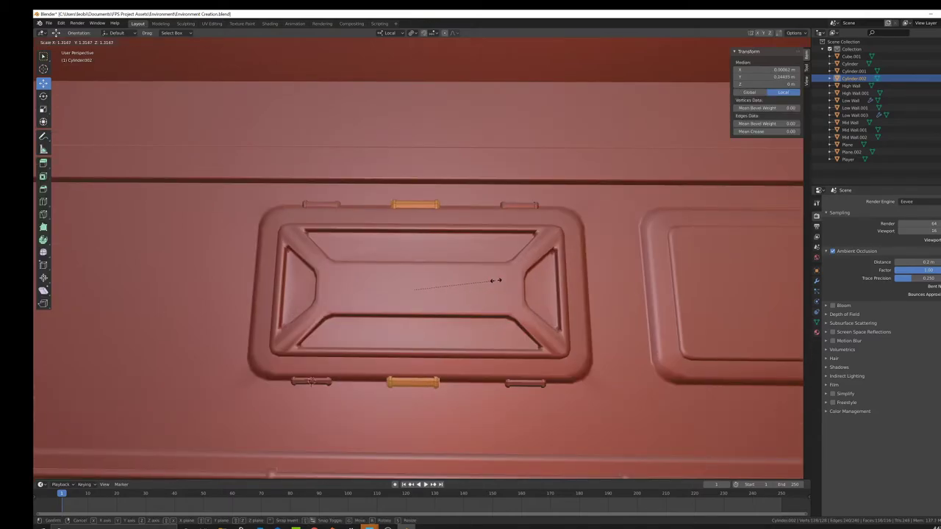
left_click(495, 280)
Add a centred loop cut around each of the two middle cylinders
left_click(44, 201)
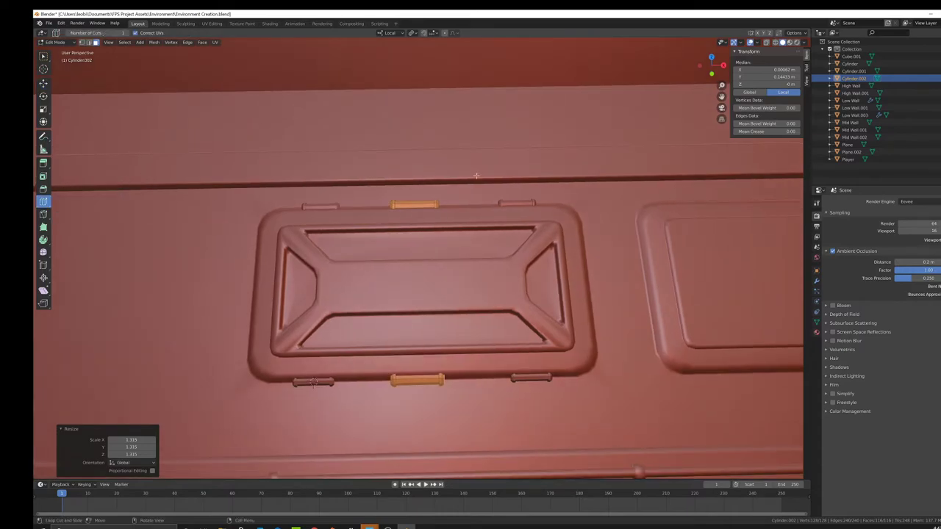
left_click(413, 208)
left_click(424, 381)
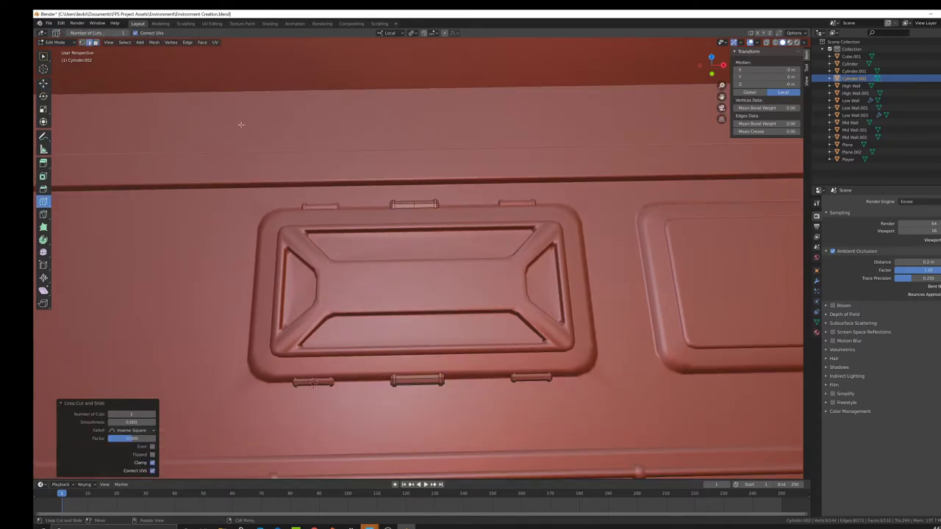
Select the centre edge loops of both middle cylinders and bevel them by about 0.015 m with one segment
left_click(44, 55)
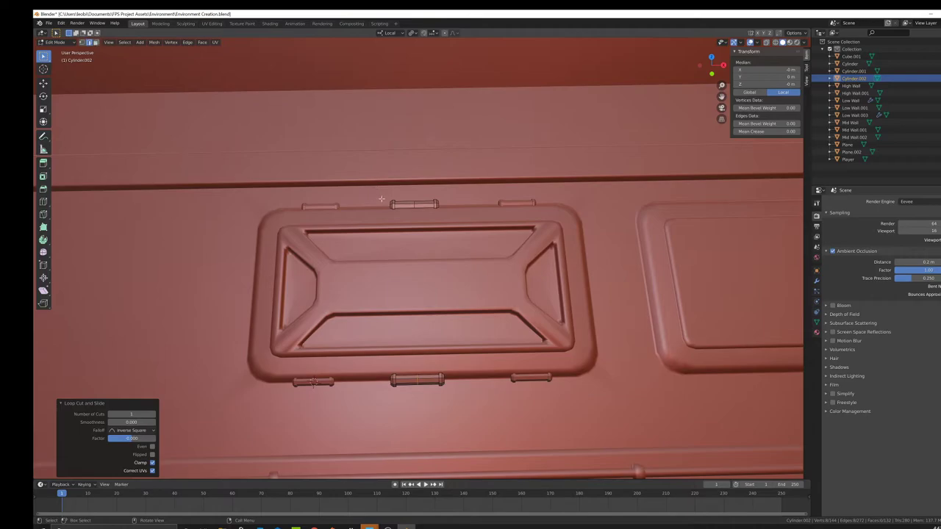
scroll(381, 198, "up", 1)
left_click(414, 194, "alt+shift")
scroll(417, 226, "down", 1, "shift")
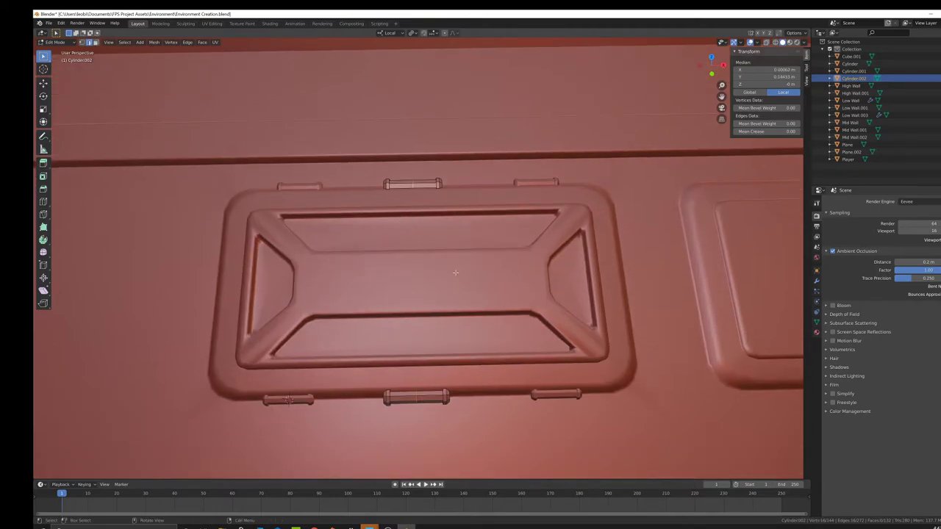
key("ctrl+b")
left_click(477, 327)
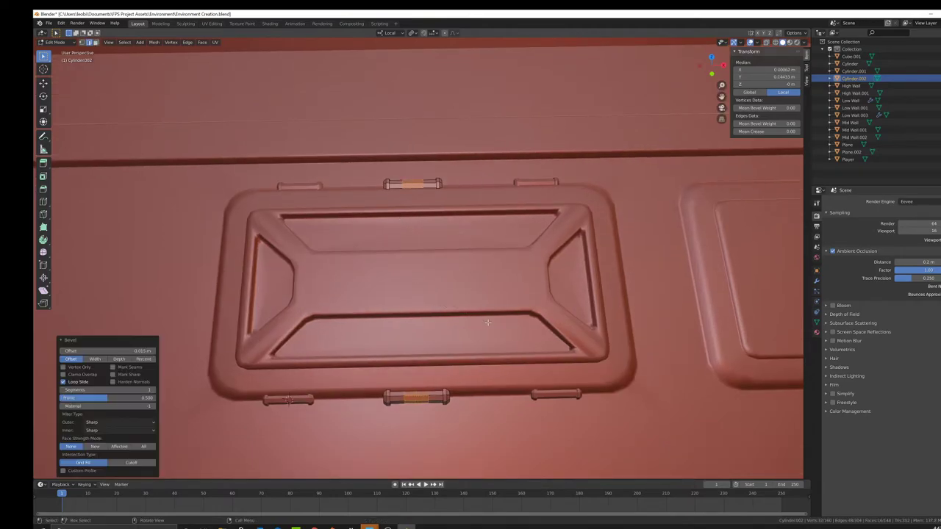
Extrude the middle bands outward by scaling them about 1.532, and shorten them to about 0.547 along local Z
middle_click_drag(478, 327, 514, 336)
key("s")
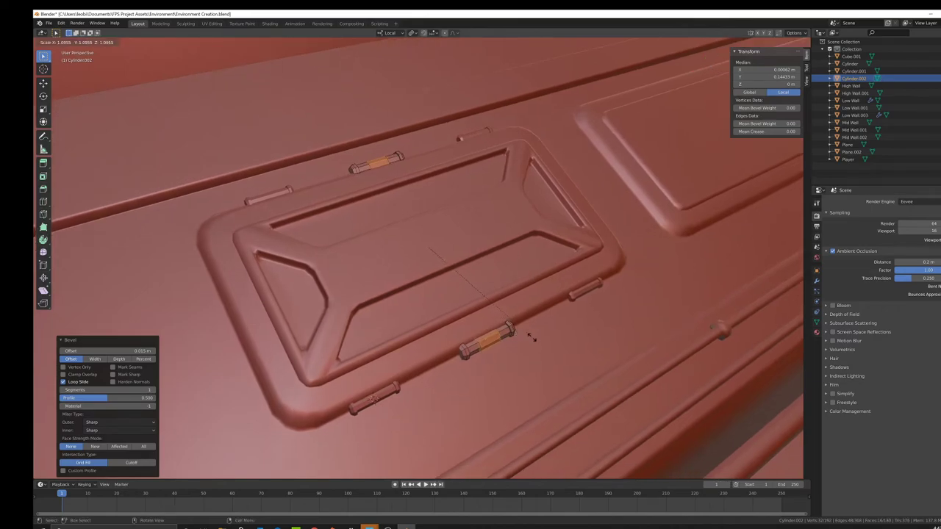
left_click(572, 355)
key("s")
key("x")
key("x")
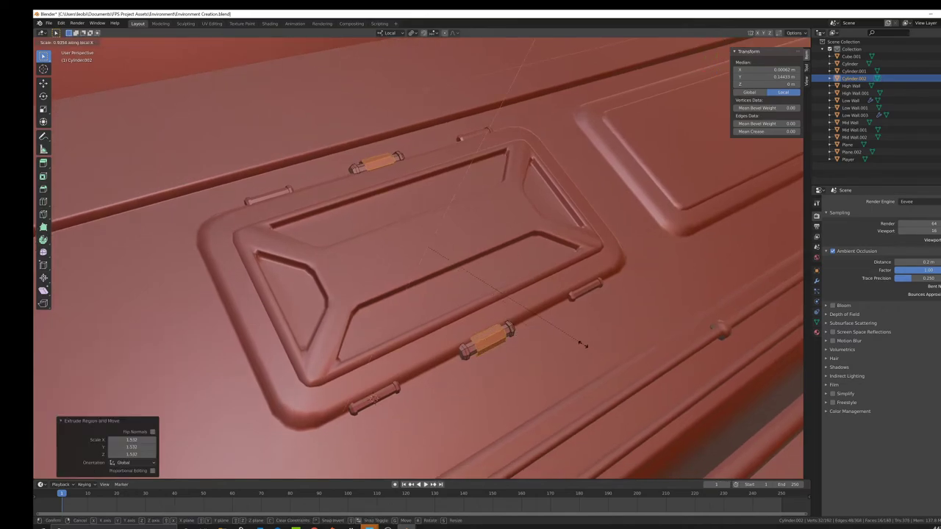
key("z")
key("z")
left_click(520, 297)
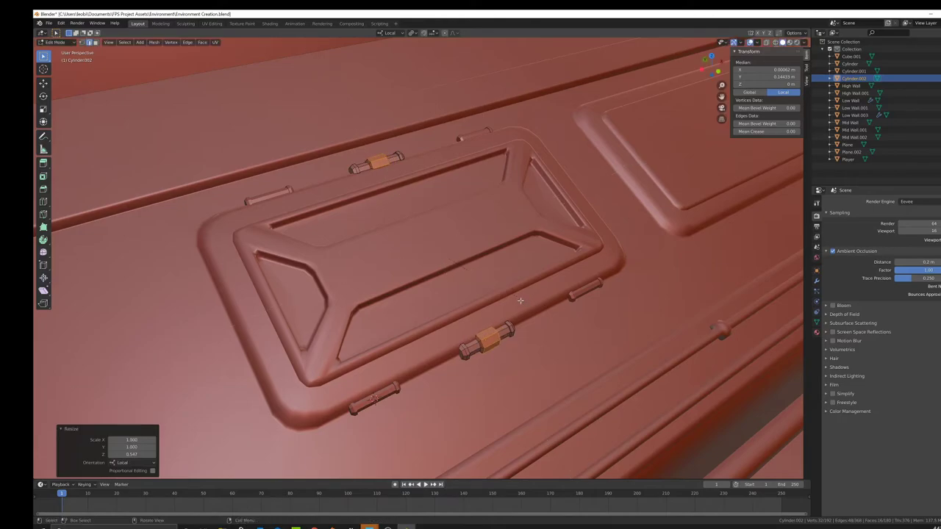
Select one outer face on each raised middle band and extrude both about 0.0047 m along their normal
middle_click_drag(439, 262, 494, 283)
left_click(97, 44)
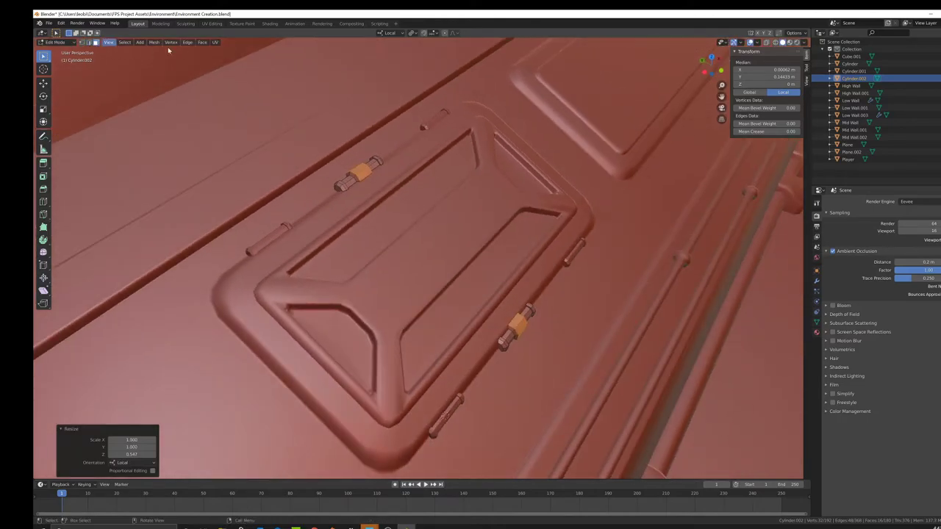
middle_click_drag(493, 233, 574, 305)
left_click(557, 317)
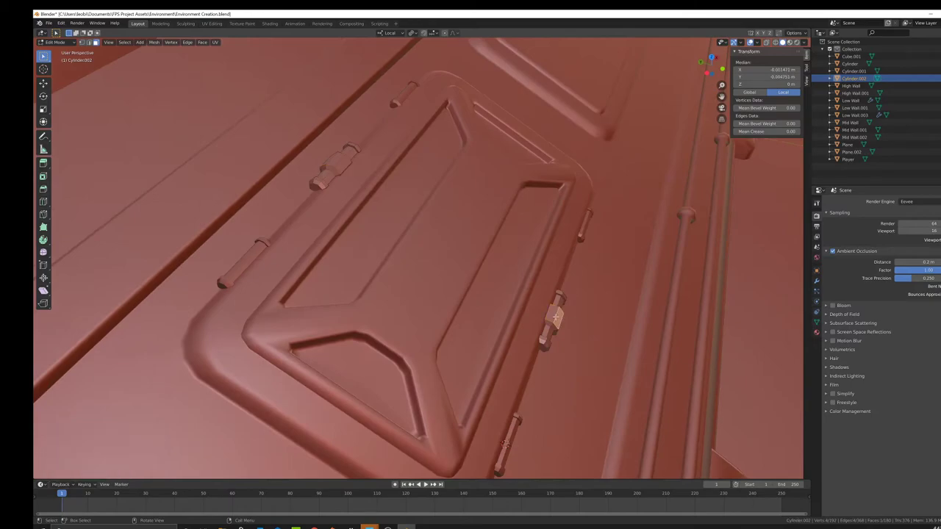
mouse_move(529, 282)
middle_mouse_down()
mouse_move(551, 274)
mouse_move(497, 260)
mouse_move(498, 268)
middle_mouse_up()
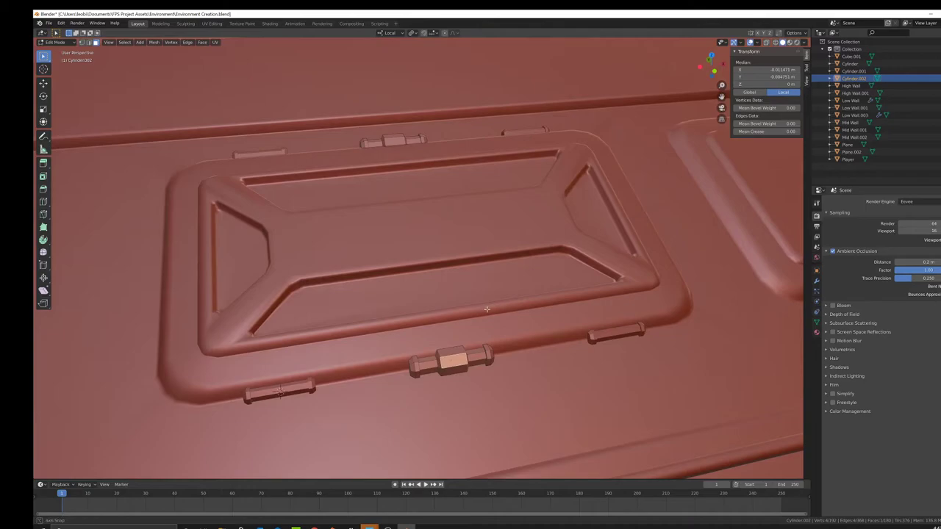
mouse_move(487, 311)
middle_mouse_down()
mouse_move(507, 343)
mouse_move(565, 306)
middle_mouse_up()
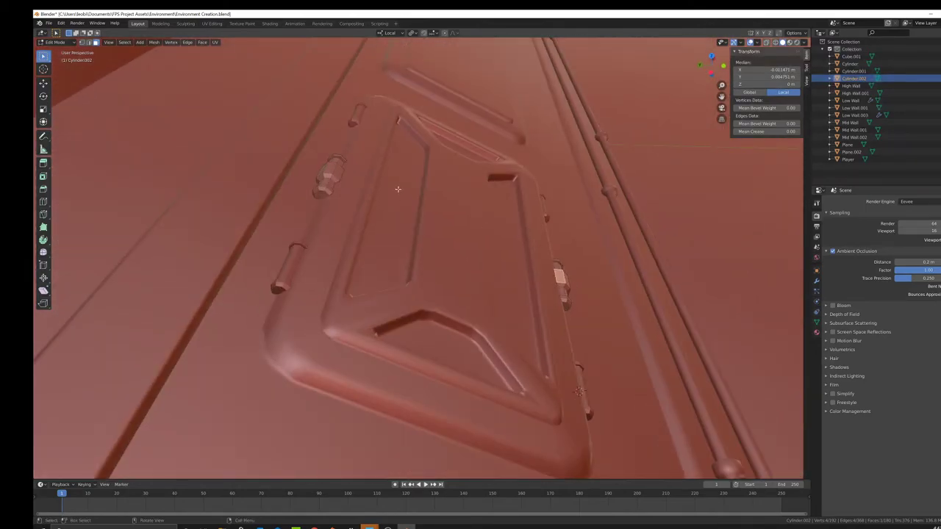
middle_click_drag(337, 172, 526, 247)
key("g")
key("z")
mouse_move(539, 245)
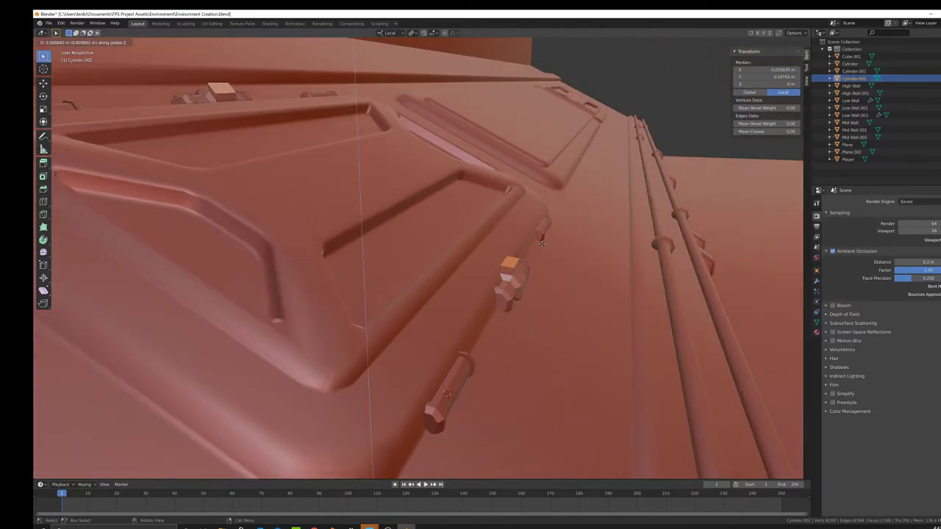
key("z")
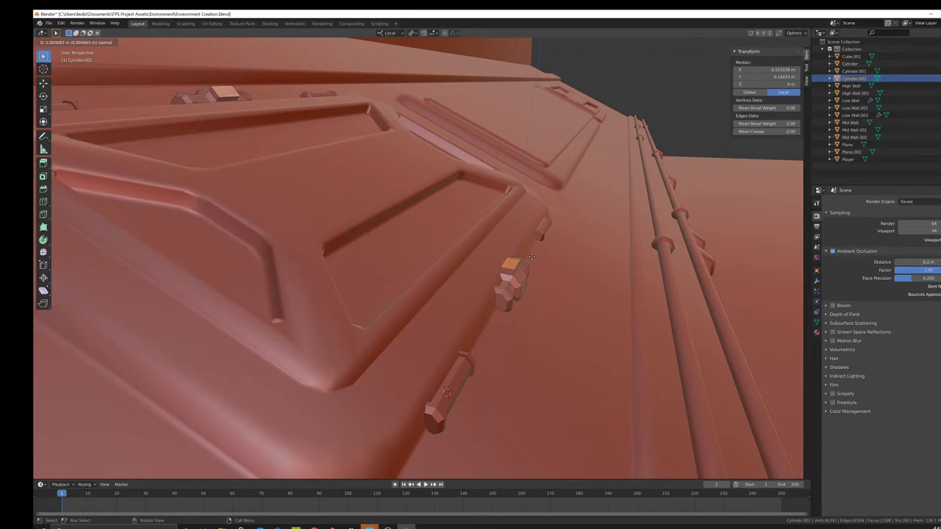
left_click(531, 256)
Select all linked geometry of the middle upper cylinder and delete its vertices, keeping only the lower cylinder
middle_click_drag(531, 257, 317, 182)
key("Tab")
key("Tab")
middle_click_drag(302, 220, 404, 262)
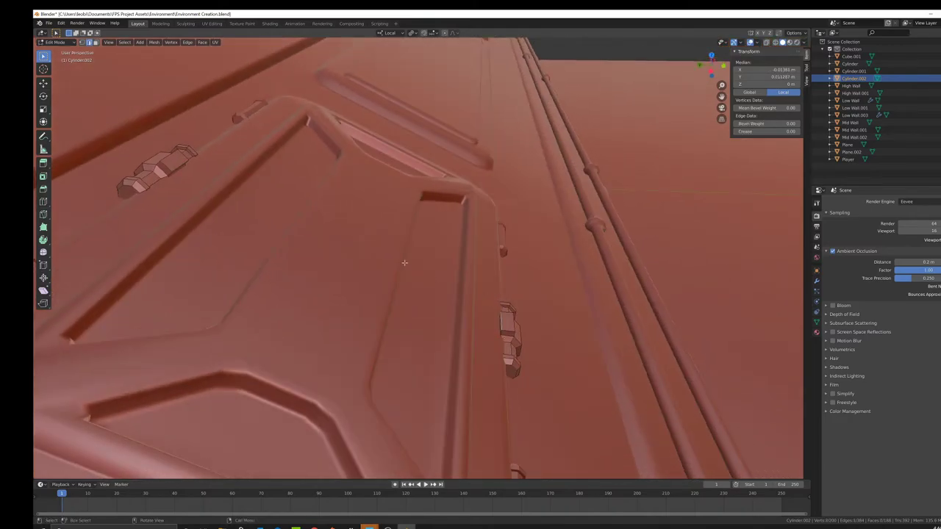
left_click(45, 83)
key("Tab")
middle_click_drag(486, 319, 493, 303)
key("Tab")
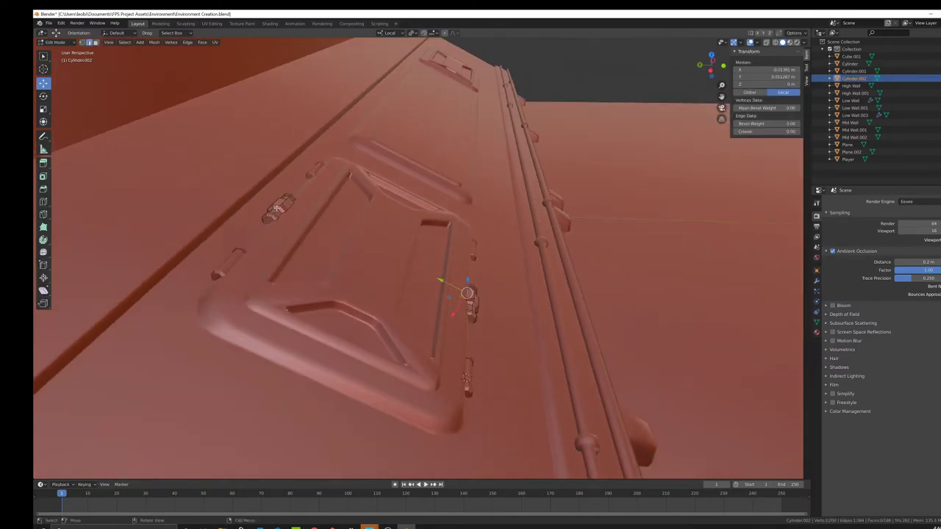
key("ctrl+l")
key("x")
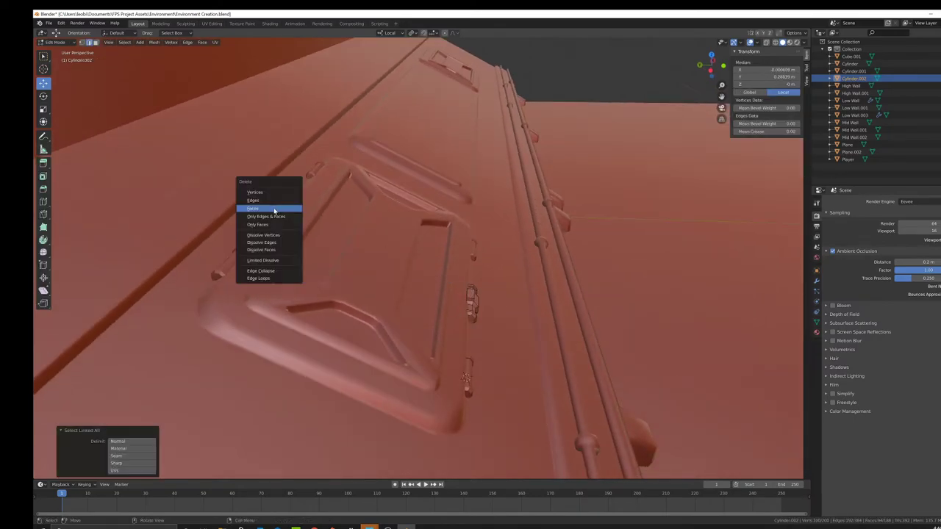
left_click(264, 192)
key("Tab")
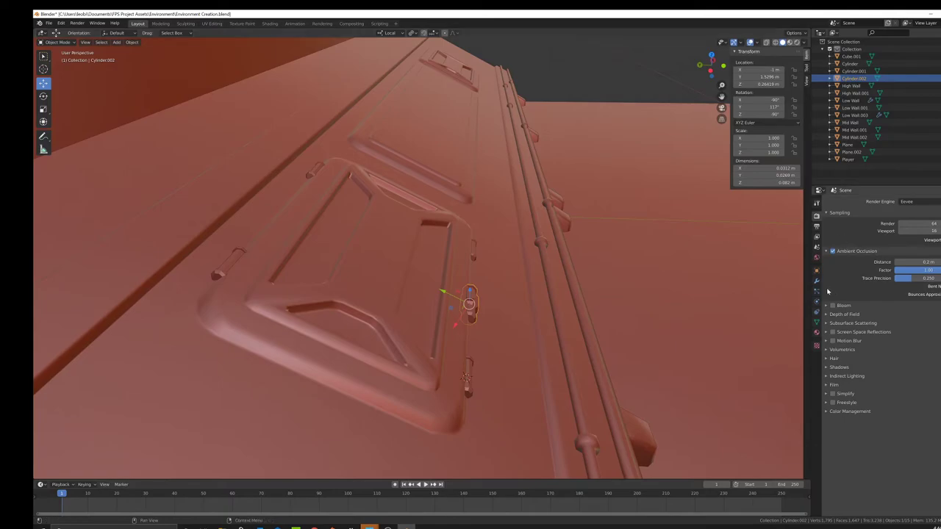
Add a Mirror modifier to the latch cylinder, mirroring on the Y and Z axes with X off
left_click(817, 281)
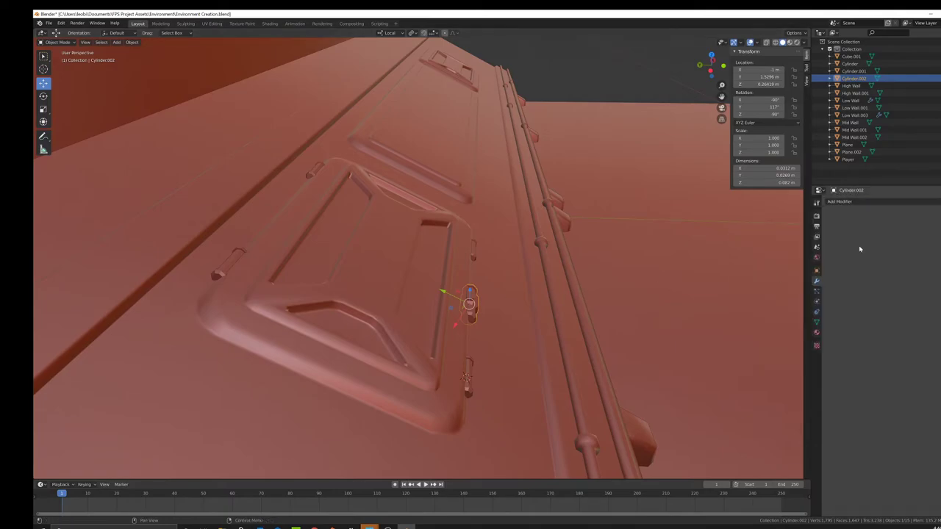
left_click(842, 202)
left_click(817, 274)
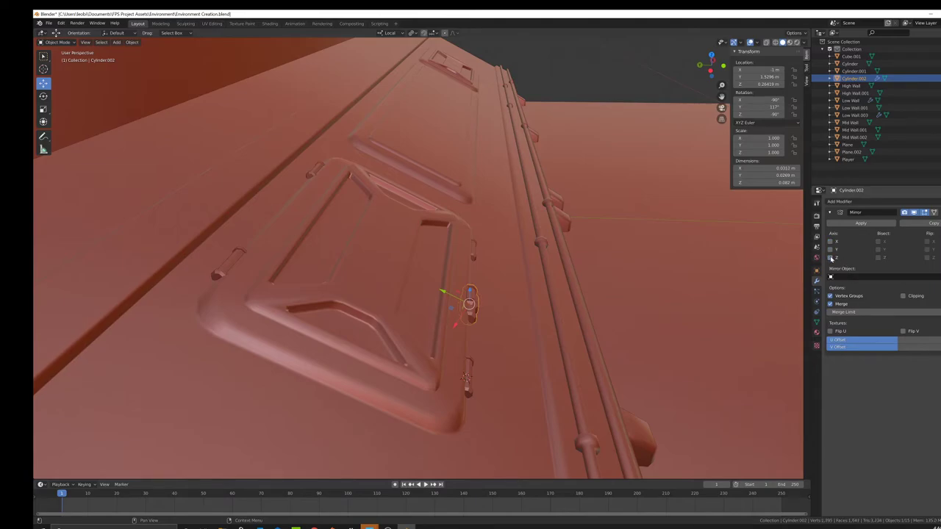
left_click(831, 251)
Place the 3D cursor at the centre of the hatch panel and set the latch's origin to the 3D cursor
middle_click_drag(459, 207, 433, 222)
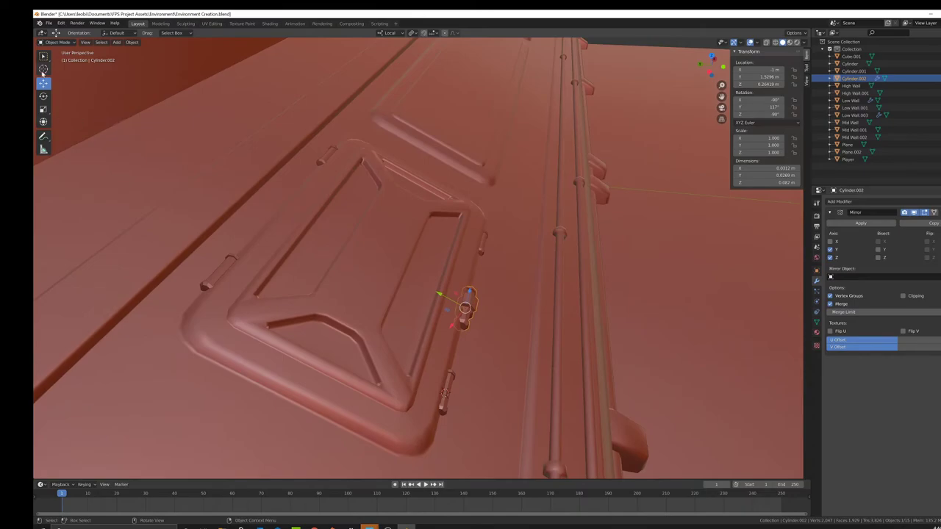
left_click(43, 68)
mouse_move(294, 242)
middle_mouse_down()
mouse_move(401, 266)
mouse_move(403, 207)
middle_mouse_up()
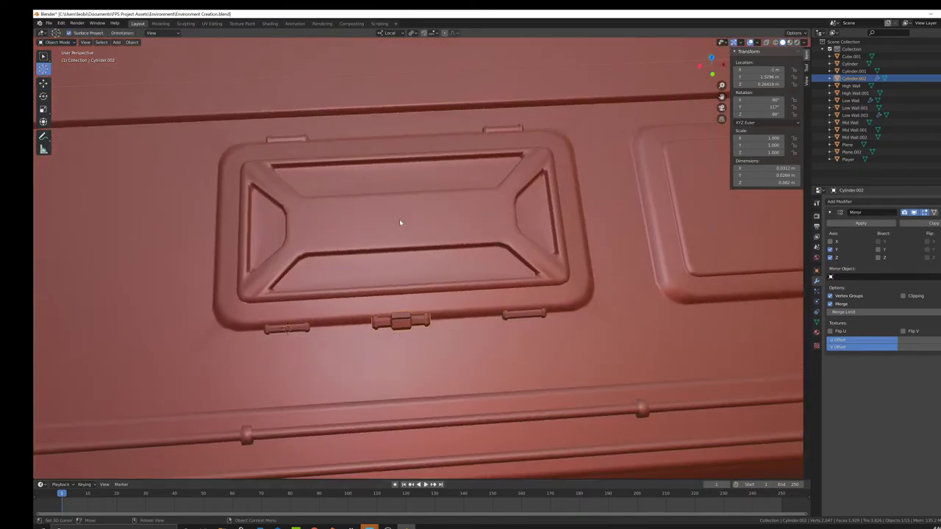
left_click(398, 217)
right_click(469, 236)
mouse_move(470, 255)
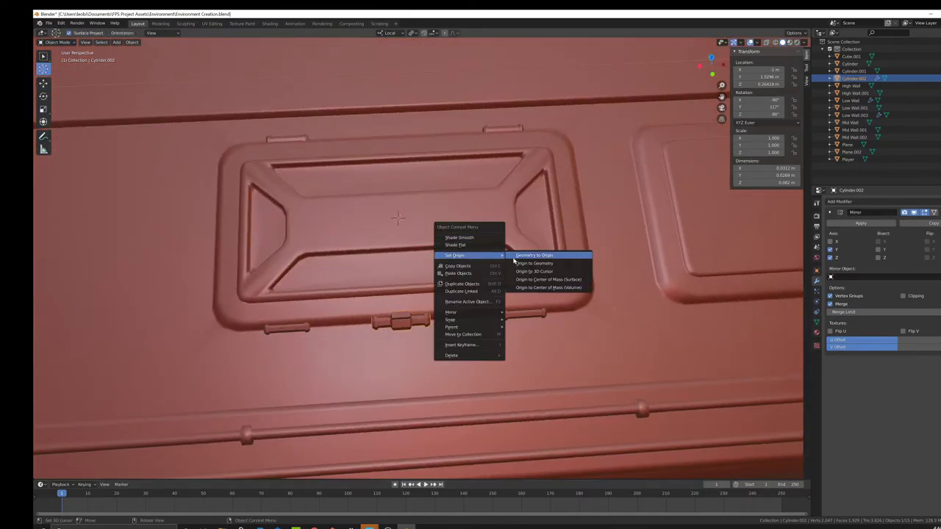
left_click(551, 271)
In the latch mesh, move the centre block's hatch-side edge along local X to slope the face
mouse_move(550, 271)
middle_mouse_down()
mouse_move(578, 269)
mouse_move(446, 263)
mouse_move(500, 269)
mouse_move(488, 266)
middle_mouse_up()
key("Tab")
scroll(433, 294, "up", 4)
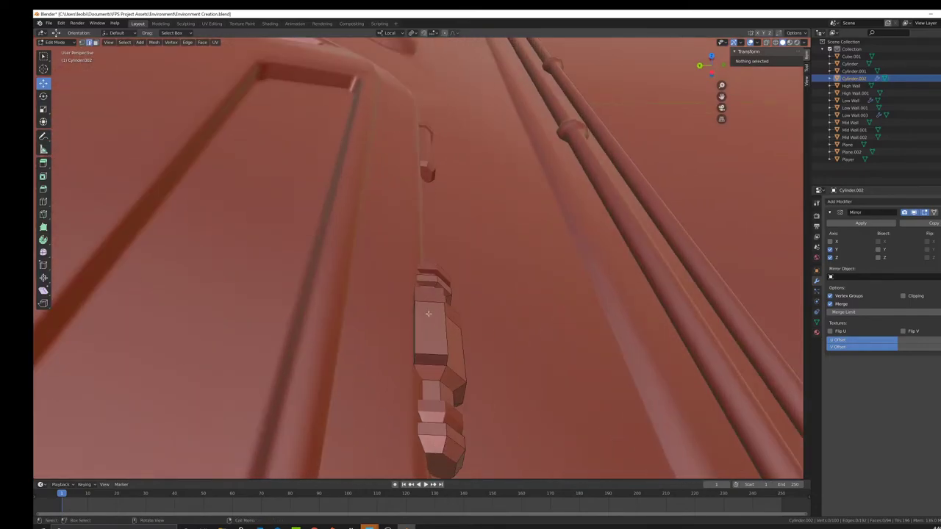
left_click(418, 322)
mouse_move(418, 322)
middle_mouse_down()
mouse_move(423, 254)
mouse_move(414, 251)
middle_mouse_up()
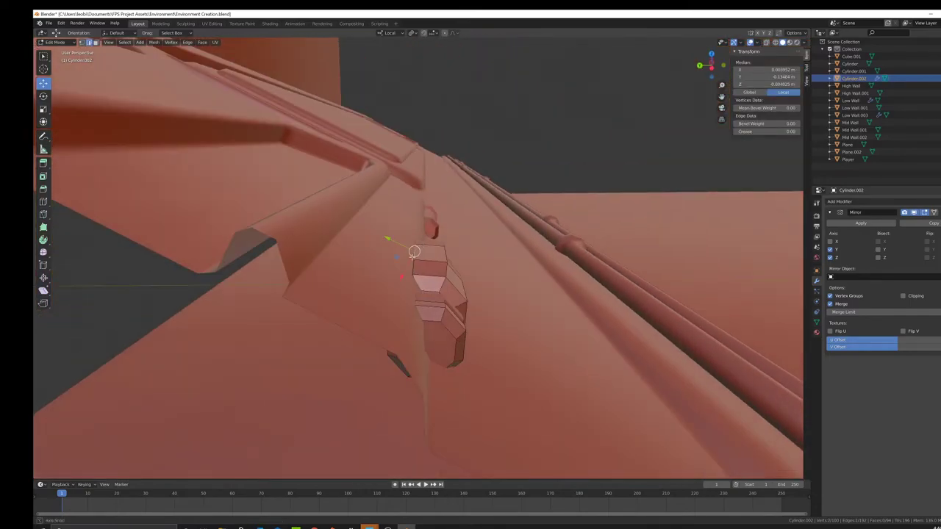
key("g")
left_click(391, 282)
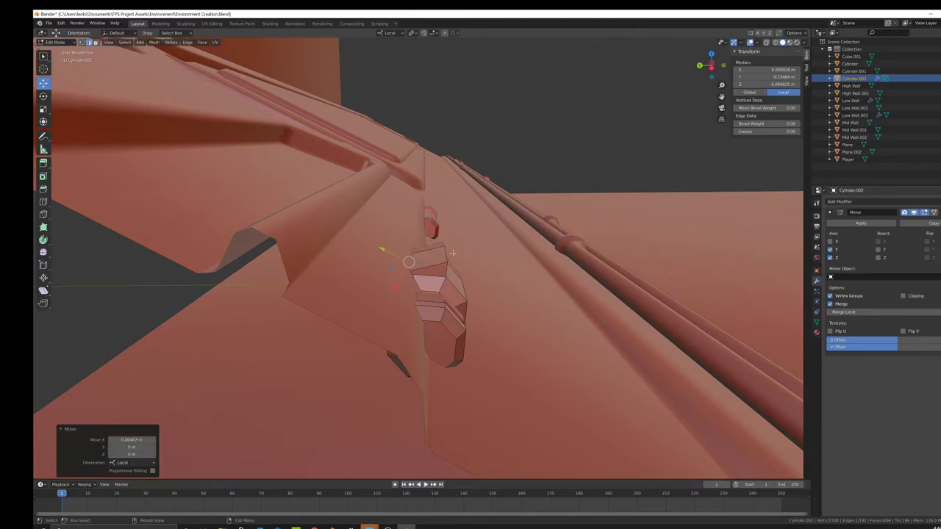
left_click_drag(396, 286, 398, 281)
Move the centre block's outer edge about 0.008 m along local Y toward the hatch
left_click(446, 253)
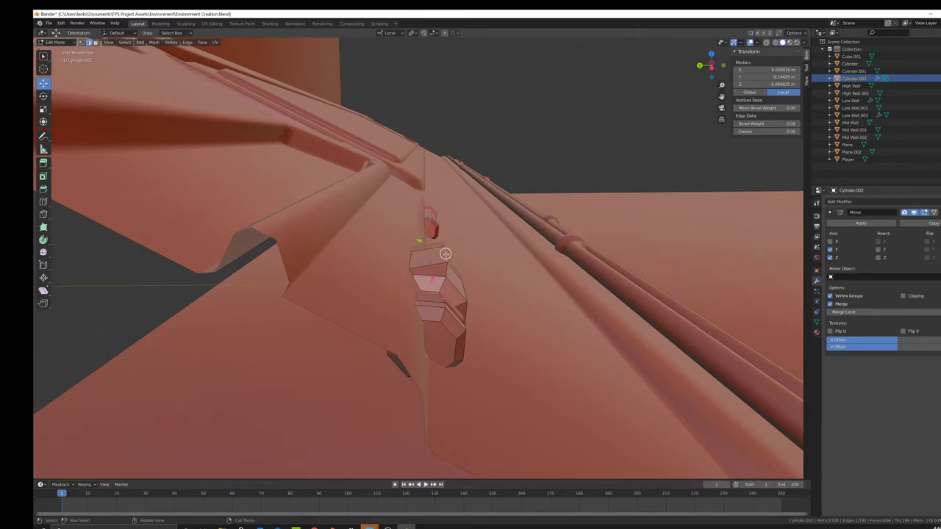
key("g")
key("y")
key("y")
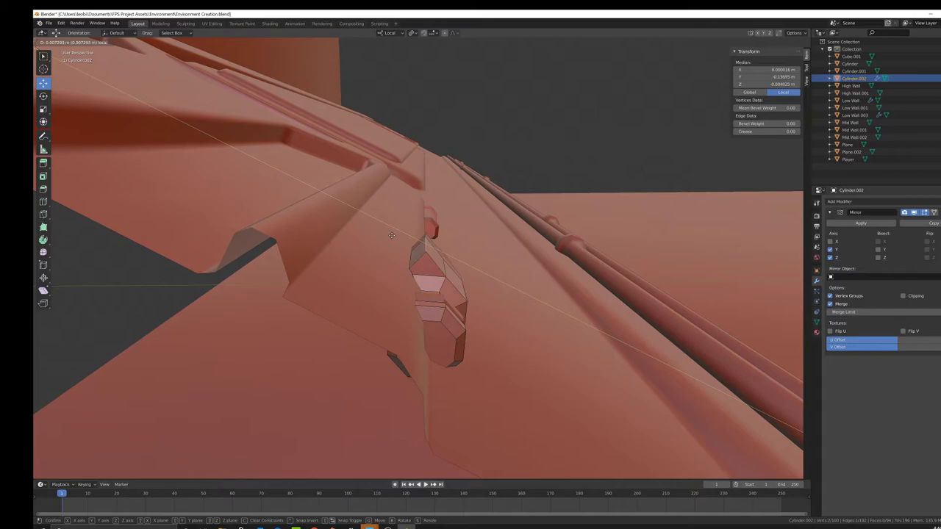
left_click(390, 235)
middle_click_drag(390, 235, 175, 63)
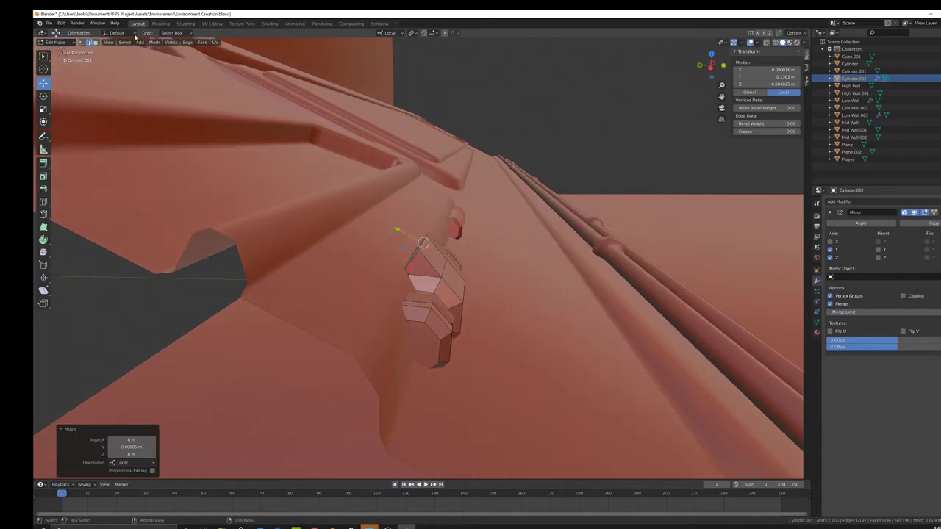
Extrude the centre block's hatch-facing face about 0.04 m to form a tab across the hatch rim
left_click(95, 42)
middle_click_drag(425, 246, 499, 295)
left_click(418, 250)
key("e")
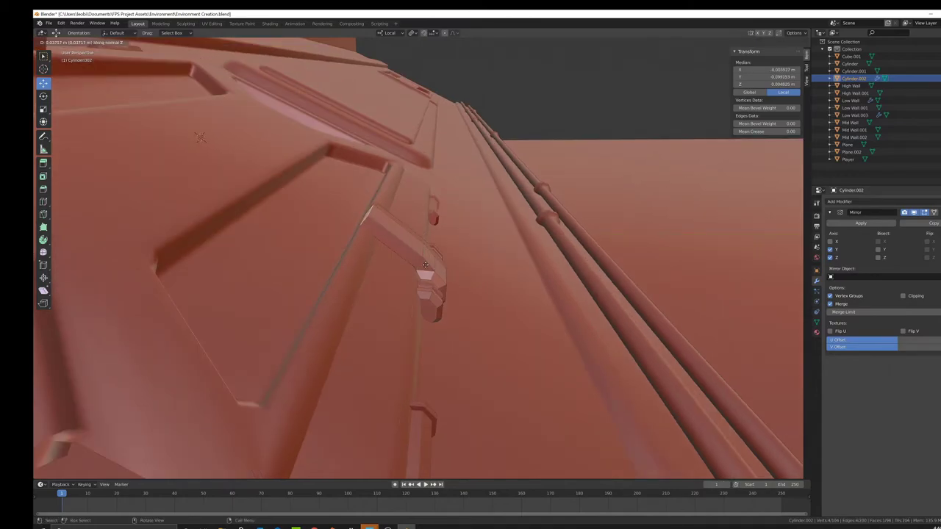
left_click(424, 265)
middle_click_drag(425, 265, 462, 231)
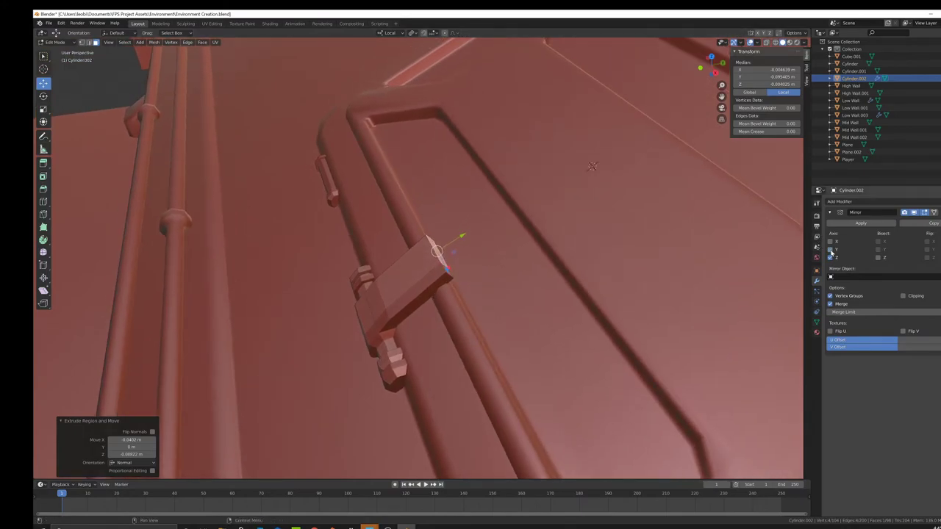
Turn off Z-axis mirroring in the latch's Mirror modifier, keeping only the Y axis
left_click(831, 260)
middle_click_drag(544, 269, 459, 239)
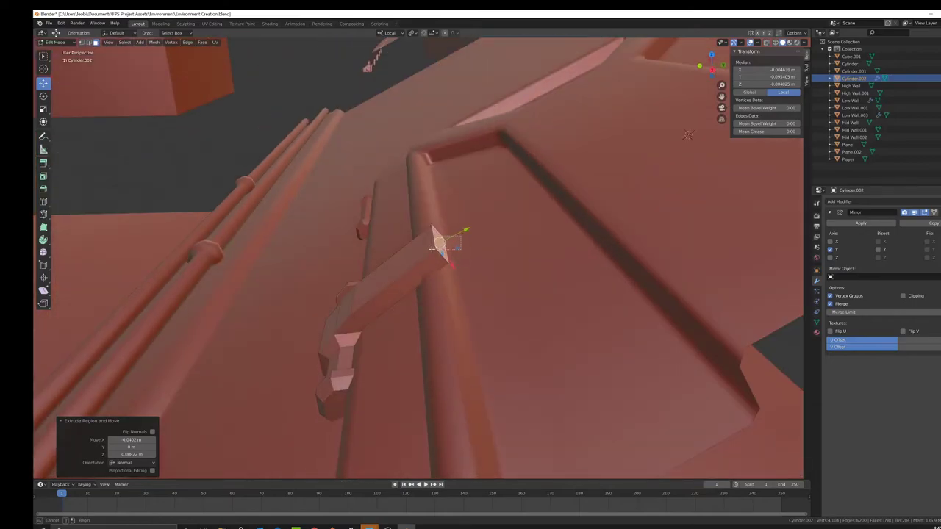
left_click_drag(431, 250, 430, 250)
key("ctrl+z")
middle_click_drag(463, 236, 444, 246)
scroll(511, 255, "down", 4)
scroll(451, 268, "up", 5)
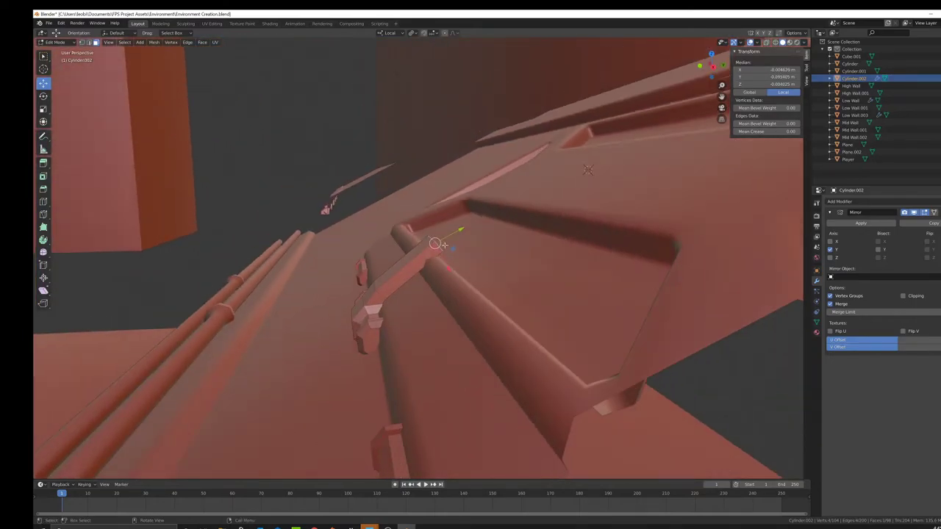
Shorten the tab by moving its end face about -0.0165 m along local Y and 0.0024 m along local X
left_click_drag(446, 266, 449, 272)
left_click_drag(462, 236, 436, 251)
key("g")
key("y")
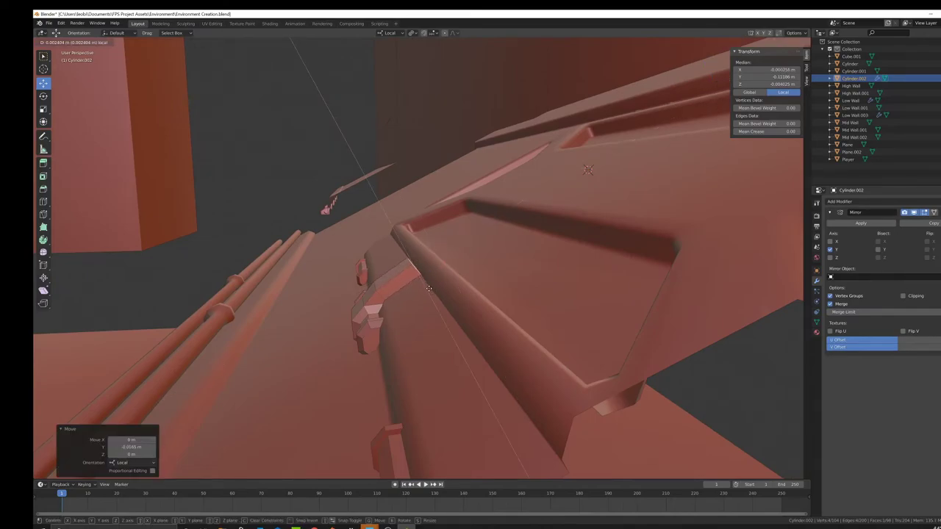
left_click(428, 288)
Rotate the tab's end face about 13.9° around the local Z axis
middle_click_drag(429, 287, 454, 270)
key("r")
key("x")
key("y")
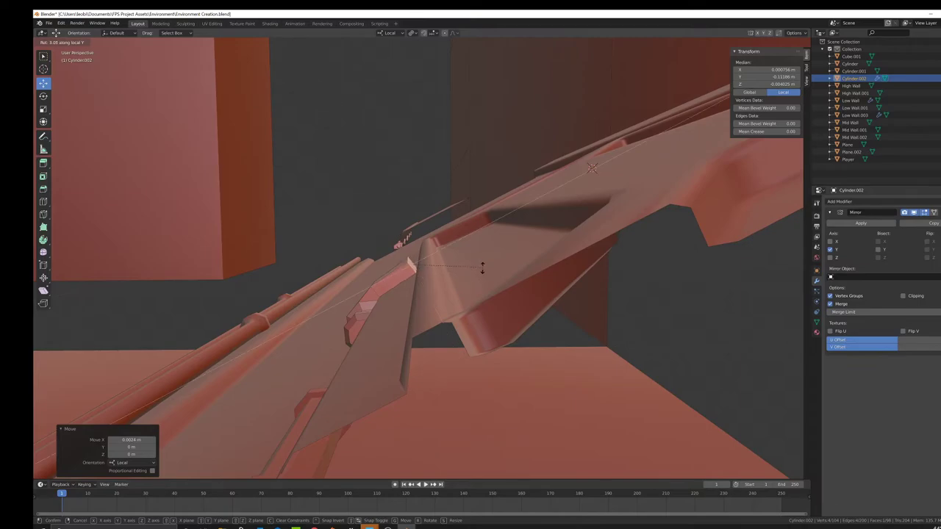
left_click(475, 285)
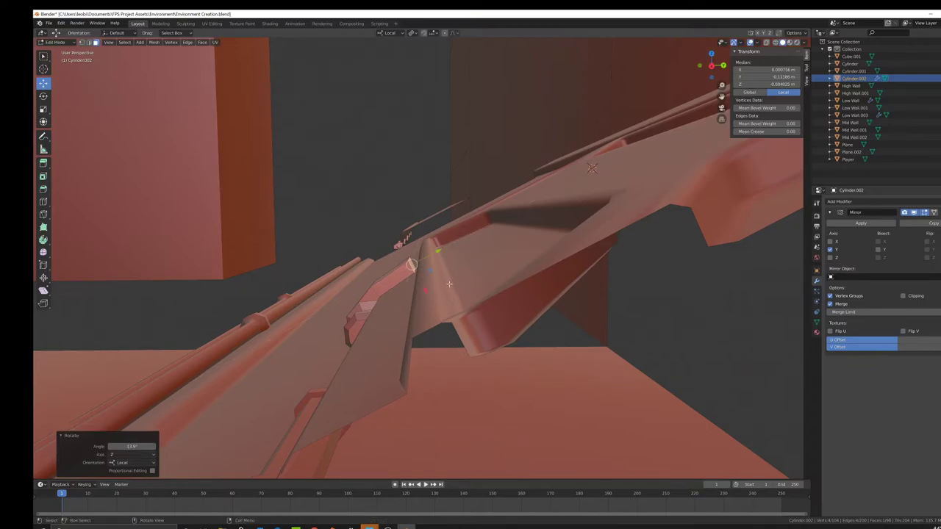
Bevel the two corner edges at the tab's free end, leaving nothing selected
middle_click_drag(474, 286, 498, 287)
scroll(485, 290, "down", 2)
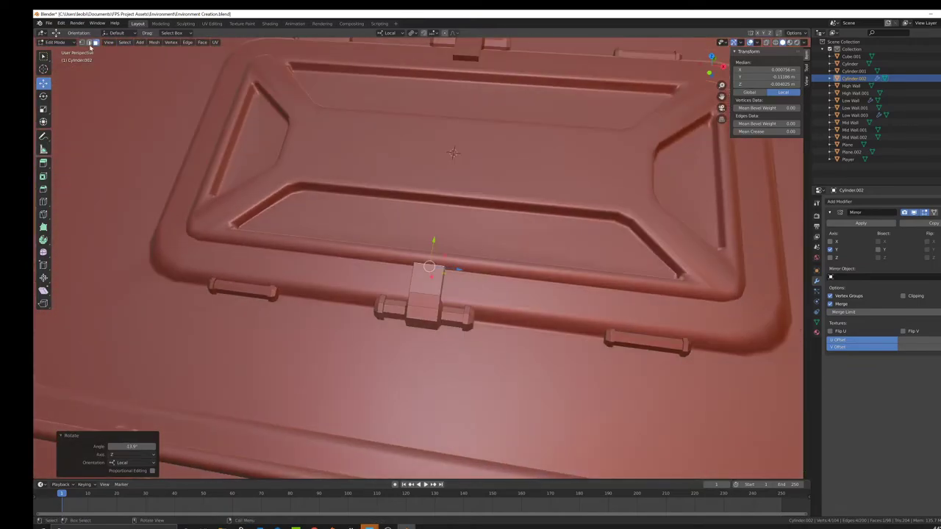
middle_click_drag(441, 308, 480, 308)
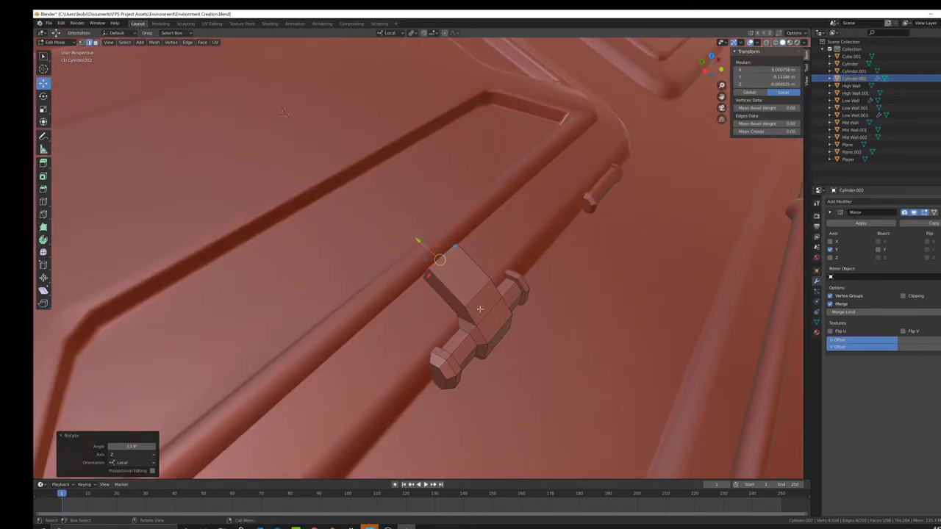
left_click(479, 300)
left_click(484, 330, "alt+shift")
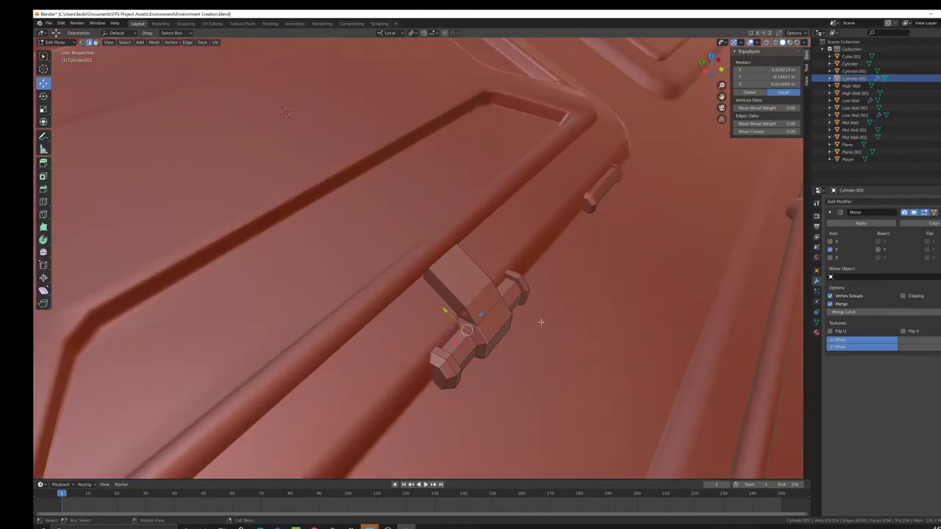
middle_click_drag(530, 322, 414, 302)
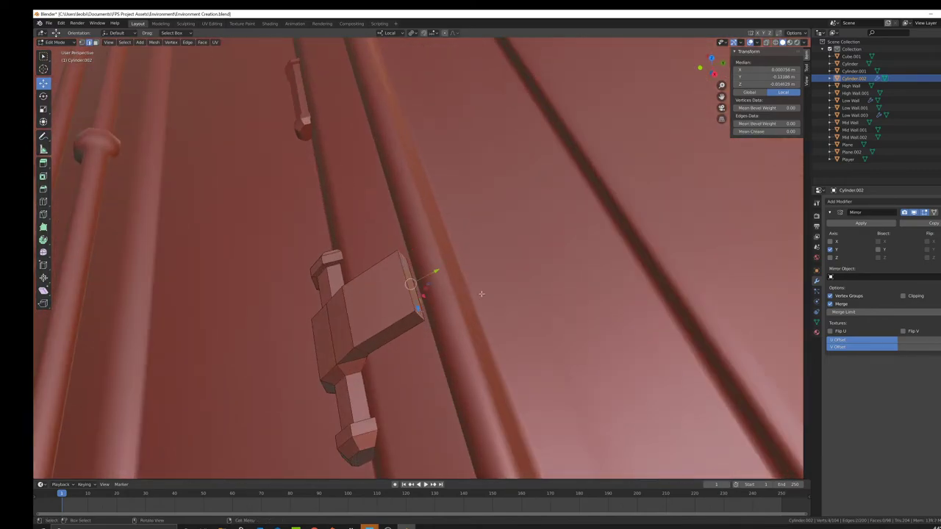
mouse_move(424, 271)
middle_mouse_down()
mouse_move(399, 263)
mouse_move(420, 278)
middle_mouse_up()
key("ctrl+b")
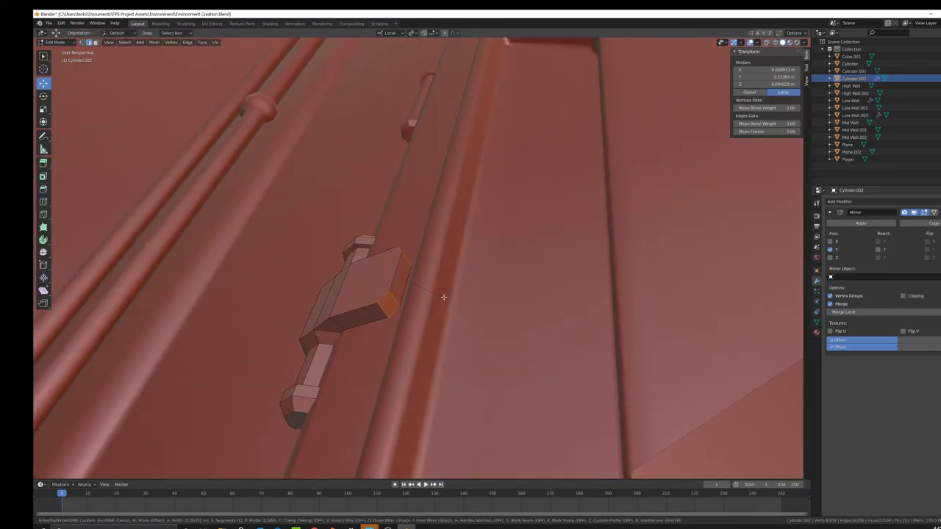
left_click(447, 296)
middle_click_drag(448, 295, 505, 311)
key("alt+a")
Place the 3D cursor on the tab's face and add an 8-vertex cylinder there
scroll(496, 315, "down", 7)
scroll(449, 284, "up", 9)
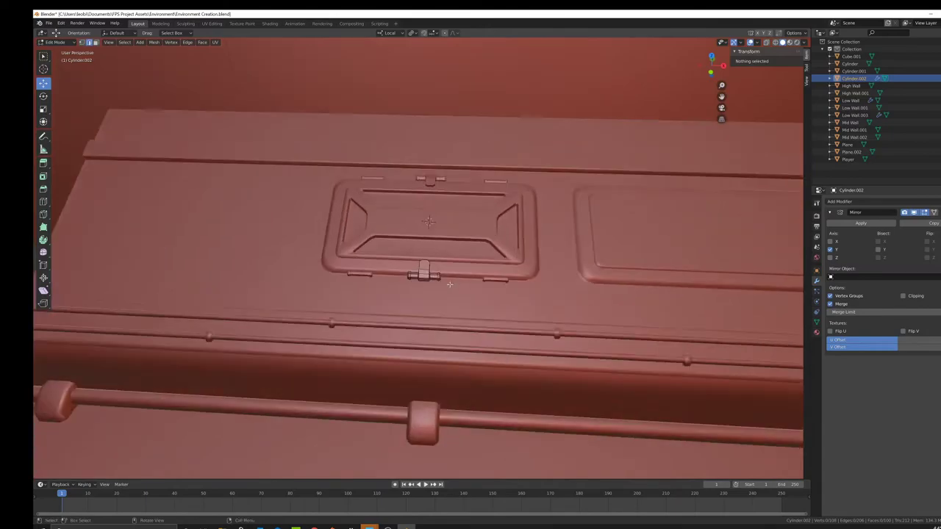
scroll(429, 290, "up", 2)
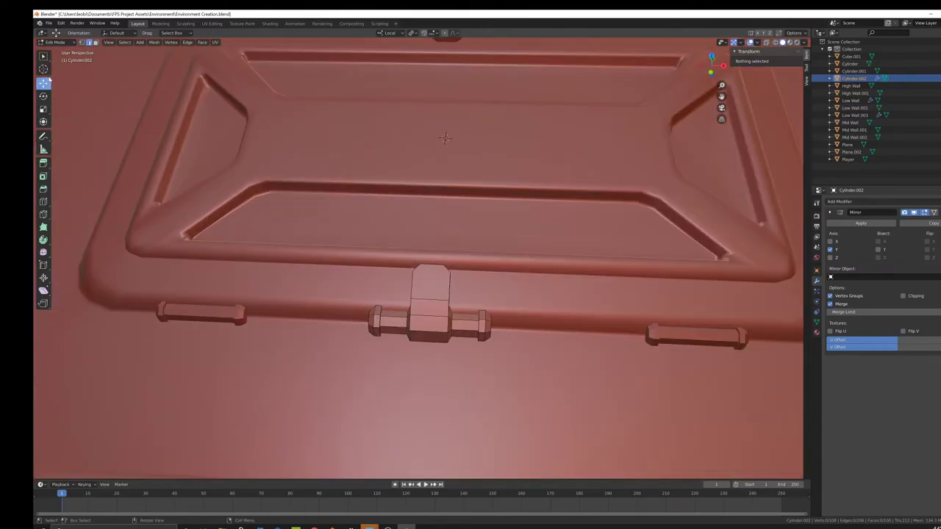
left_click(44, 68)
scroll(441, 286, "up", 3)
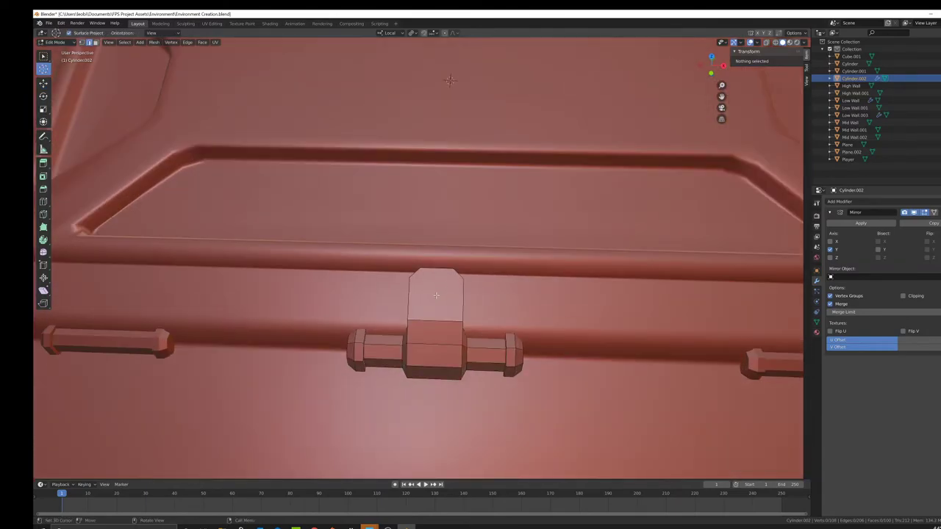
key("shift+a")
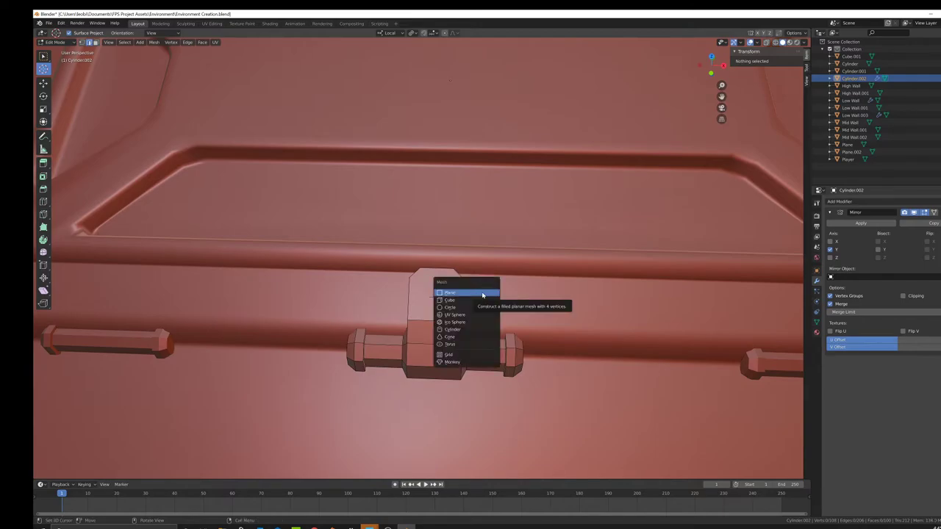
left_click(467, 330)
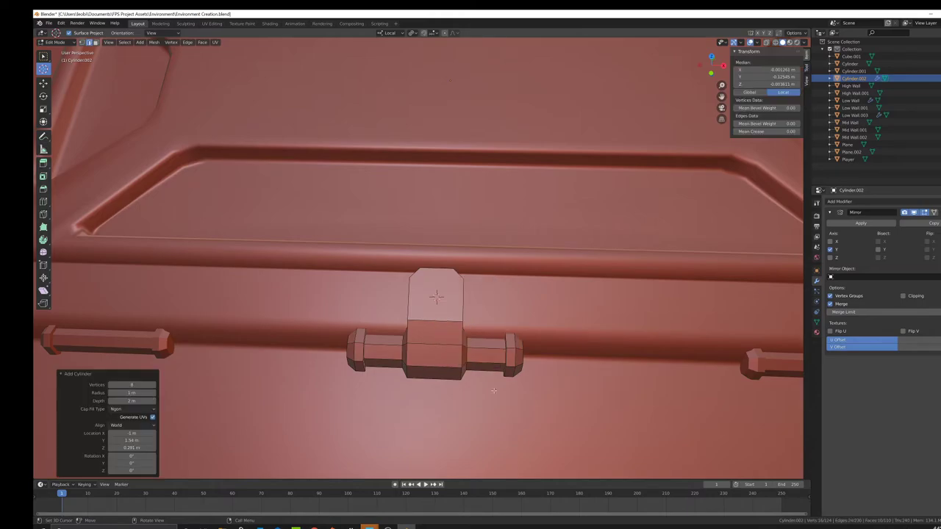
Scale the new cylinder down to fit within the tab and rotate it 31.9° around local Z
key("s")
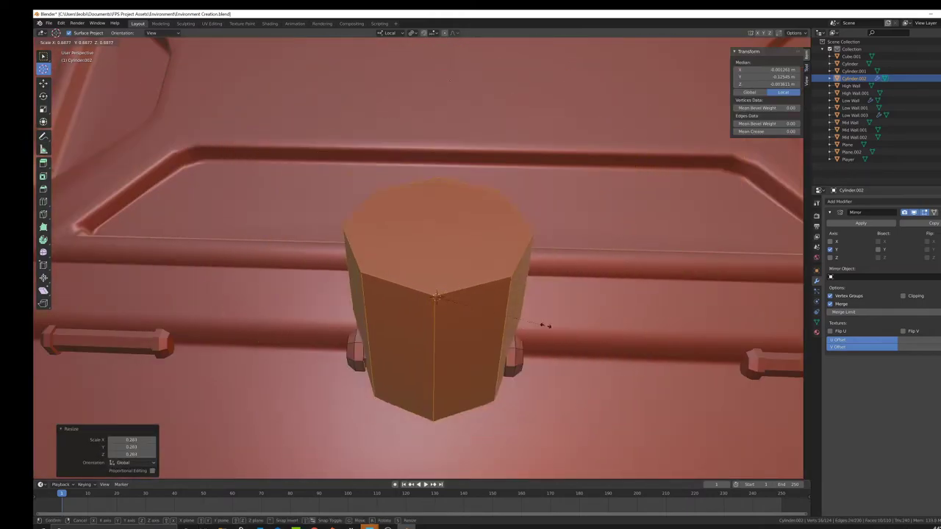
left_click(461, 307)
middle_click_drag(462, 307, 523, 313)
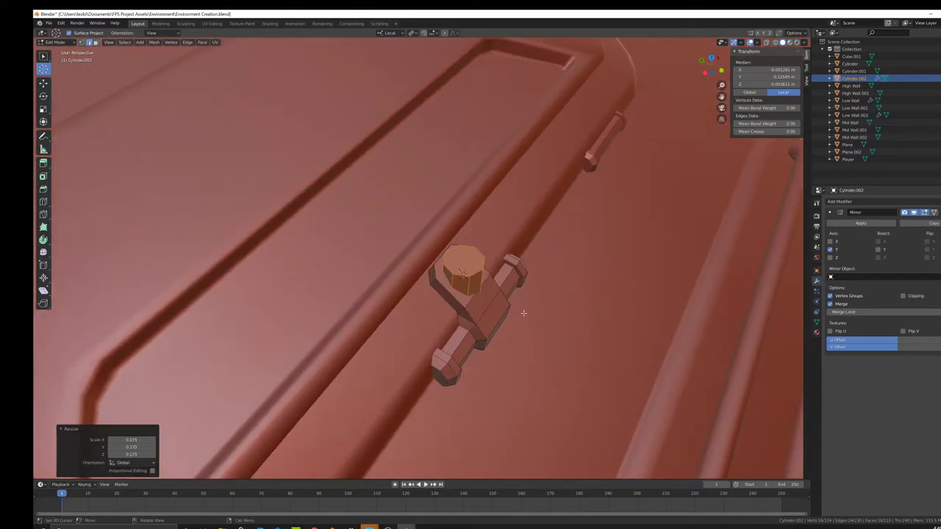
key("r")
key("y")
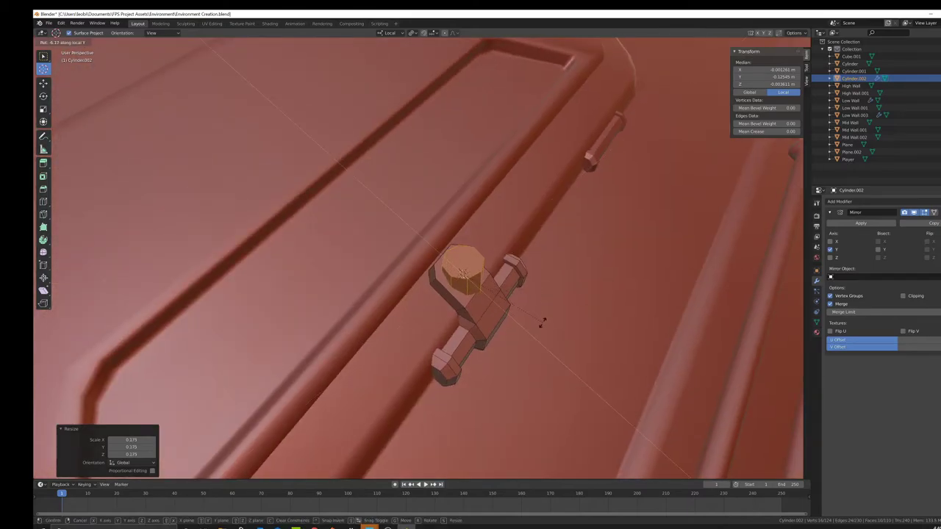
key("z")
left_click(569, 420)
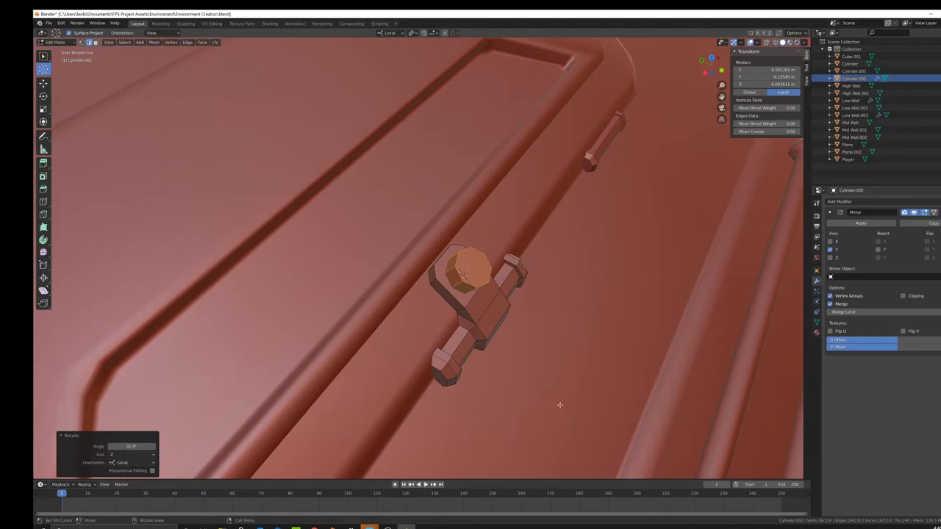
Try to move the small cylinder along its local Z axis with the Move tool and undo it
middle_click_drag(558, 404, 528, 318)
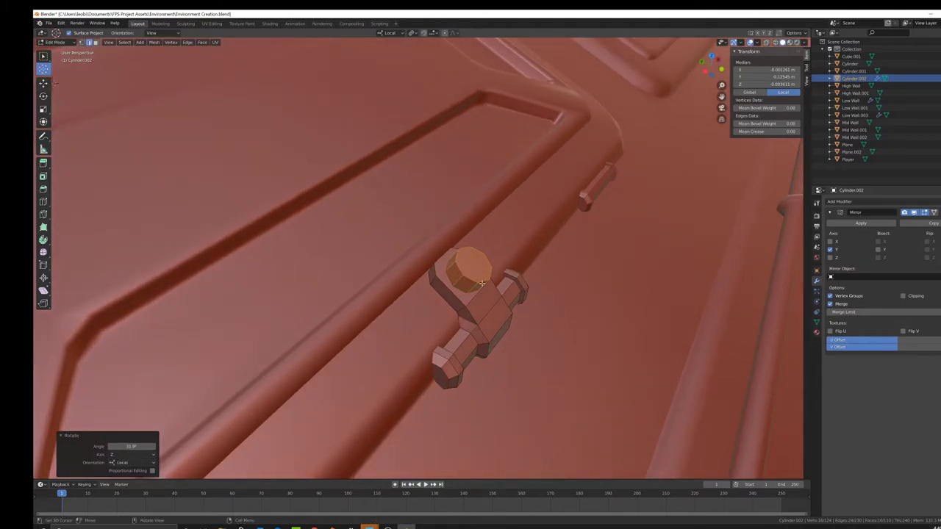
middle_click_drag(482, 283, 456, 248)
left_click(44, 83)
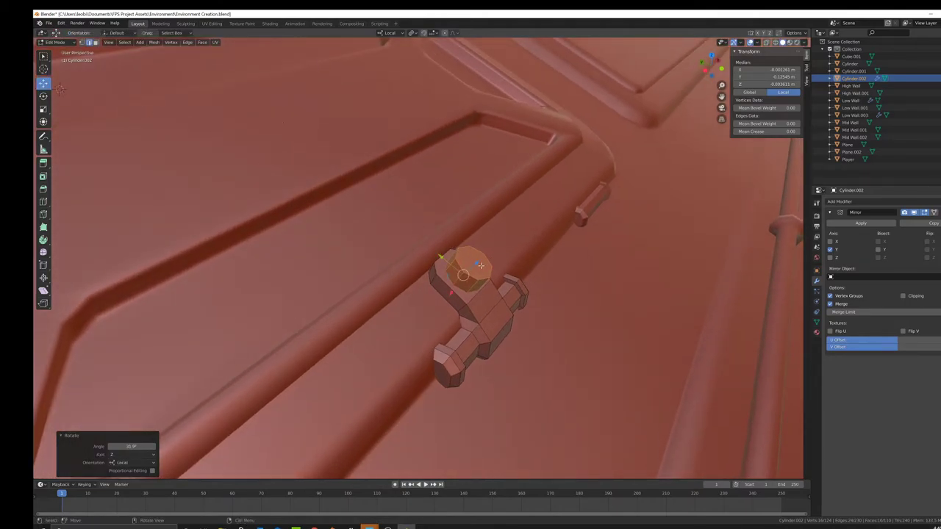
left_click_drag(480, 265, 489, 257)
key("ctrl+z")
middle_click_drag(440, 301, 459, 282)
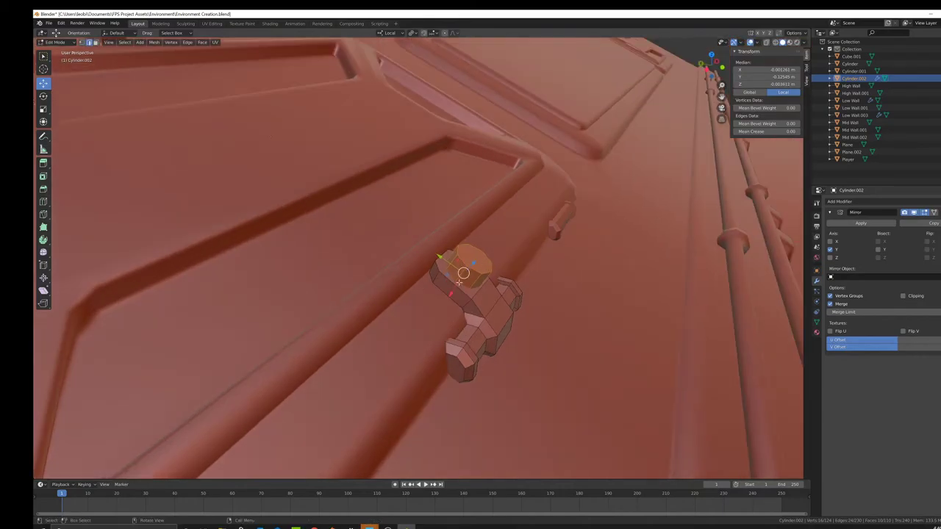
Slide the small cylinder outward about 0.0094 m along its local X axis and adjust its rotation by -2.24° around local Z
left_click_drag(451, 294, 463, 275)
key("r")
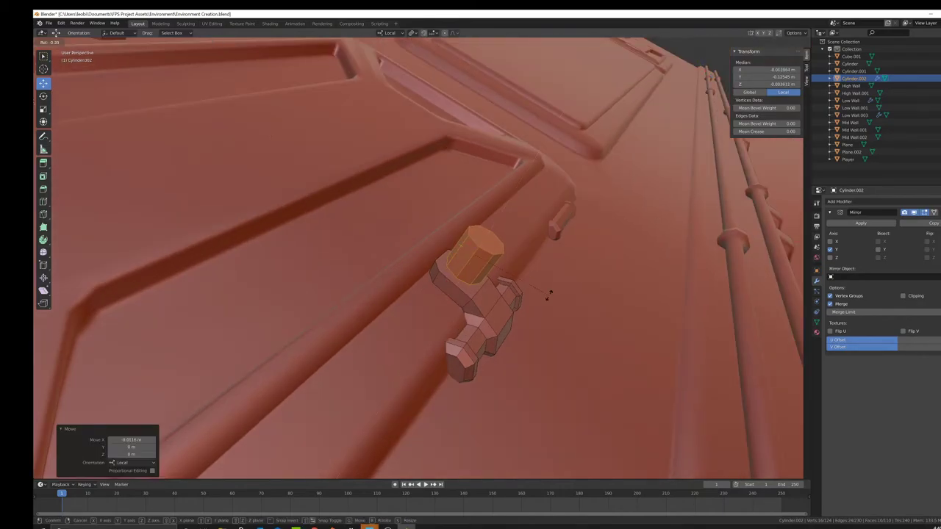
key("z")
left_click(548, 292)
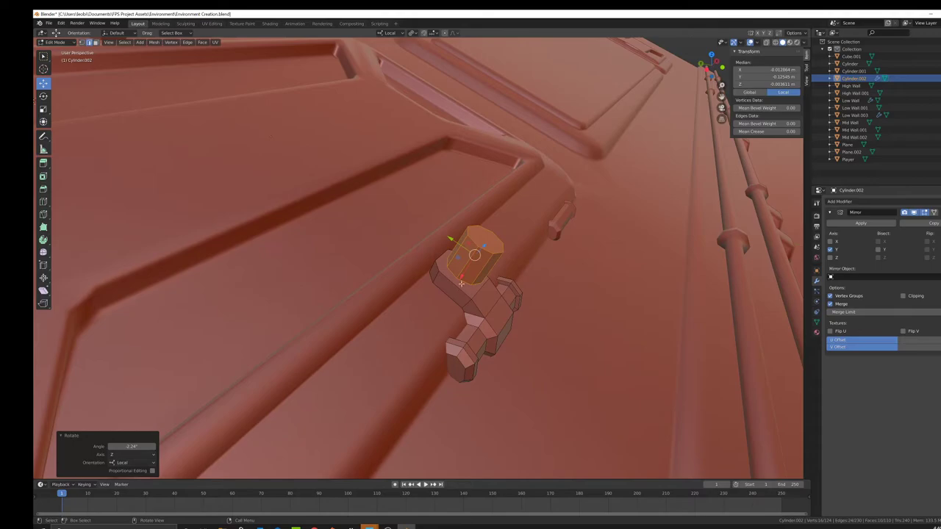
key("g")
key("x")
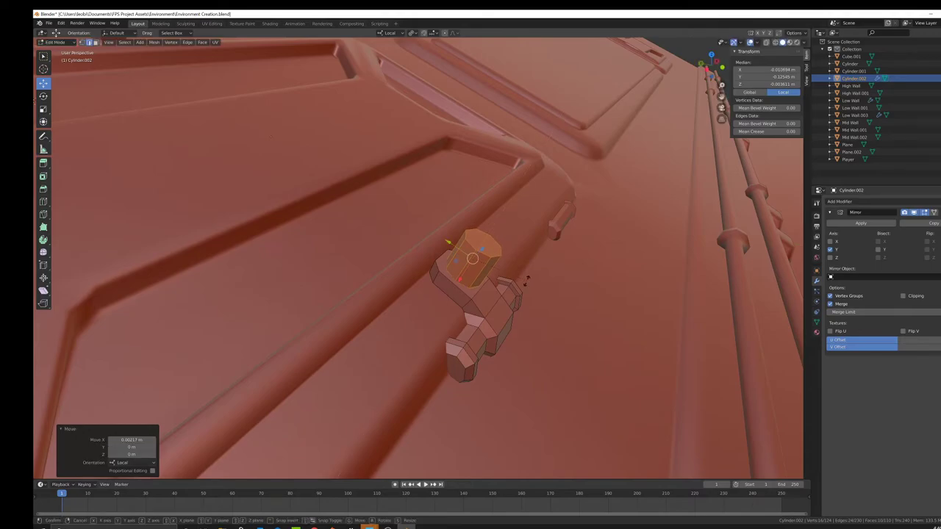
key("Escape")
Delete the small cylinder's end face hidden inside the tab, using see-through display to select it
key("shift+z")
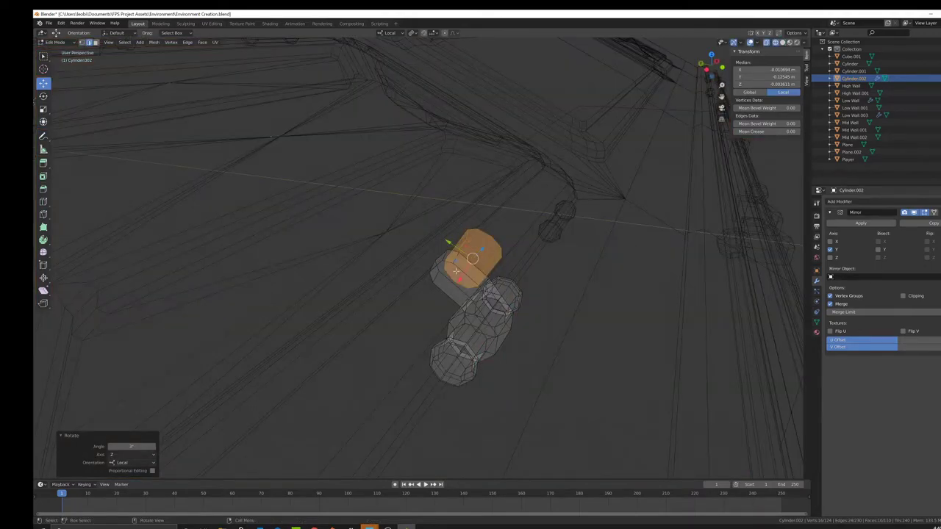
left_click(515, 279)
left_click(95, 43)
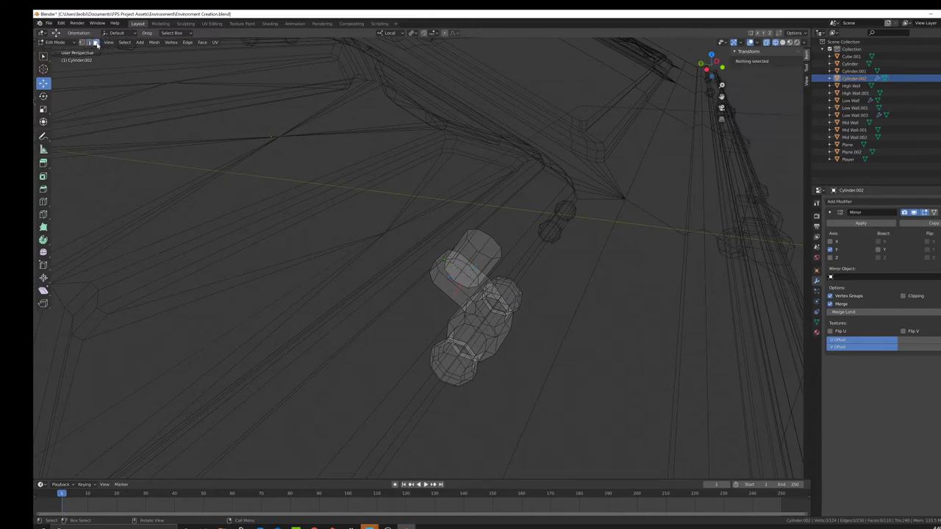
left_click(467, 272)
key("x")
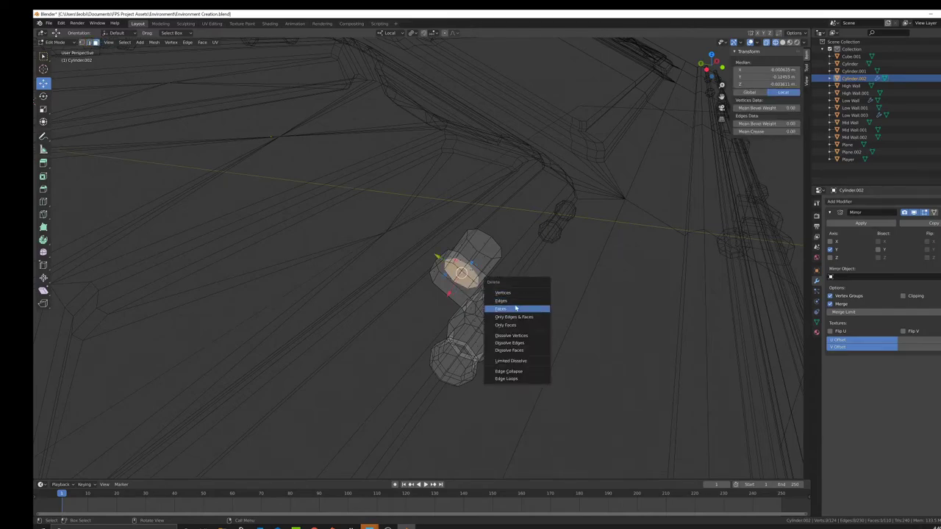
left_click(516, 308)
key("shift+z")
Pull the cylinder's outer cap face back toward the tab along local X and shift it 0.0017 m along local Y
left_click(483, 248)
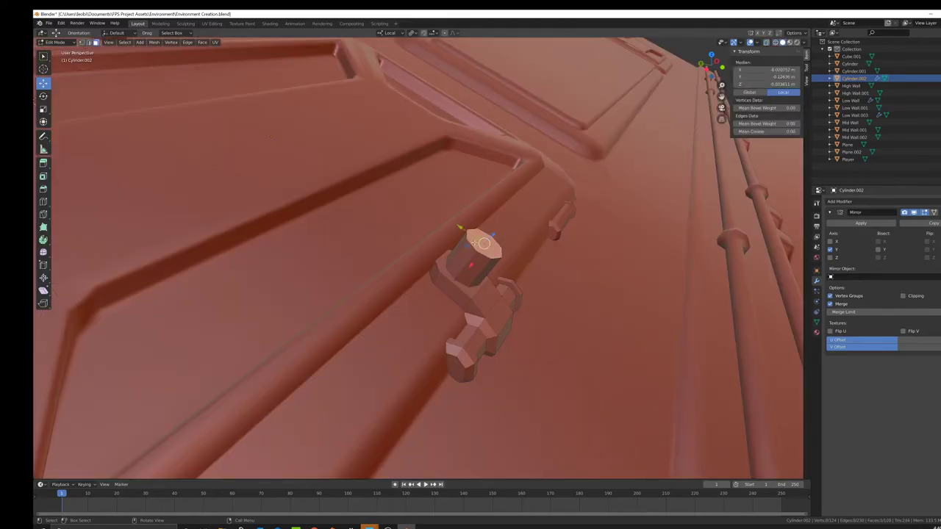
scroll(476, 244, "up", 1)
key("g")
key("x")
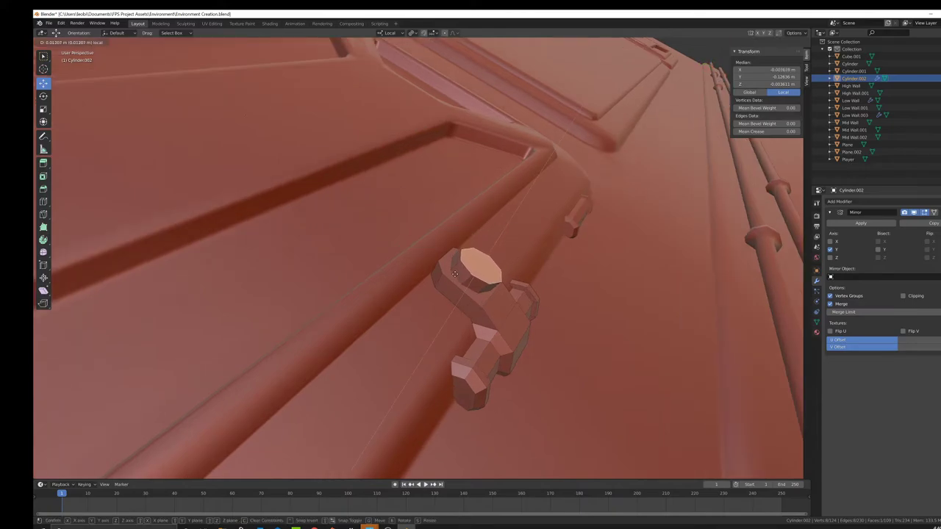
left_click(456, 251)
key("g")
key("x")
key("y")
left_click(466, 275)
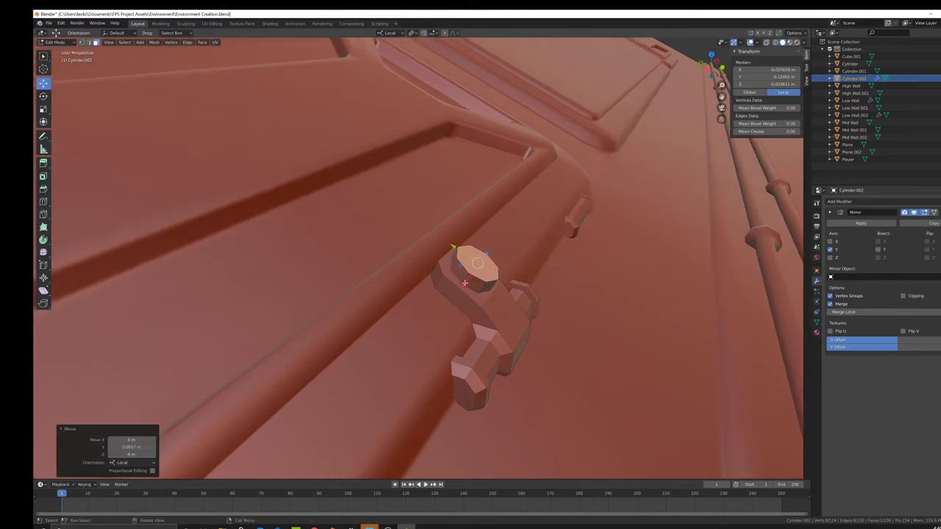
key("g")
key("x")
left_click(459, 287)
Bevel the cap face's rim and recess its centre with an extrusion scaled to 0.528
middle_click_drag(458, 287, 491, 280)
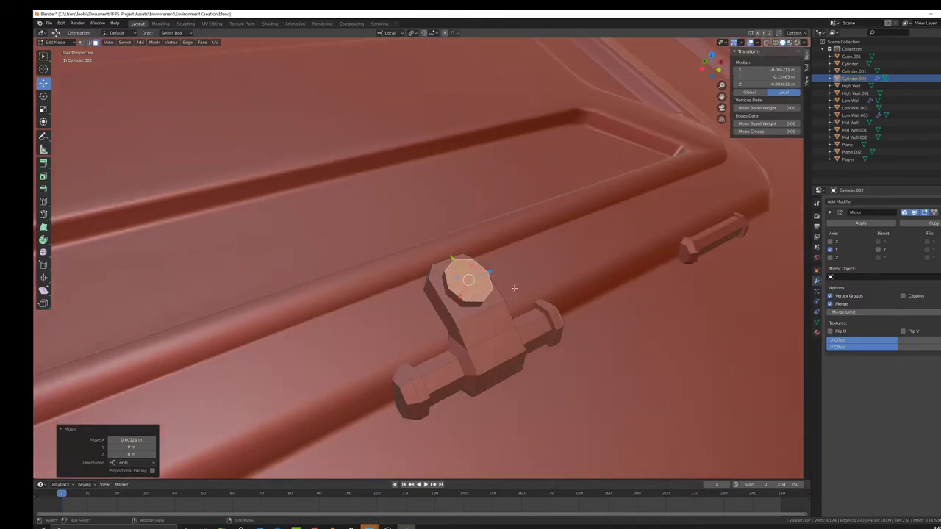
key("ctrl+b")
left_click(527, 287)
left_click(484, 292)
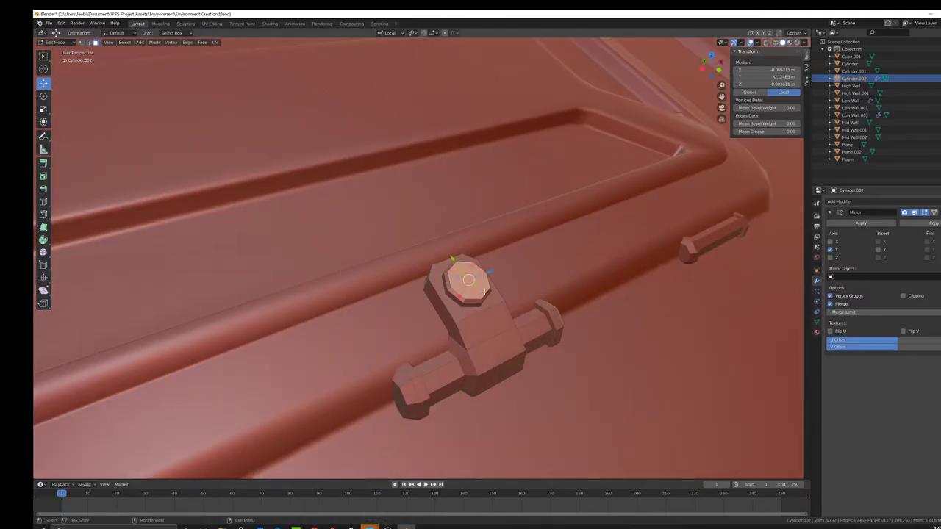
key("e")
left_click(497, 276)
key("e")
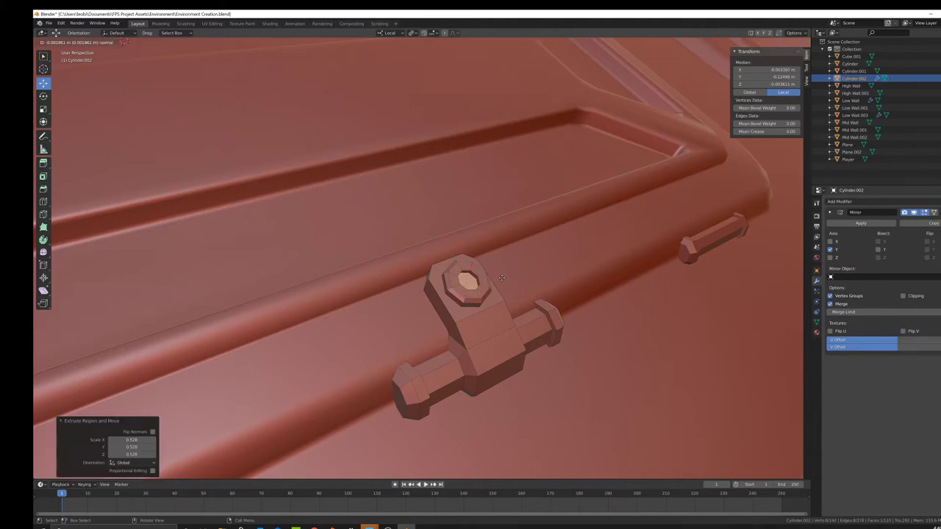
left_click(494, 283)
Extrude a raised bolt head out of the recess and scale its end face slightly smaller
key("e")
left_click(520, 282)
key("s")
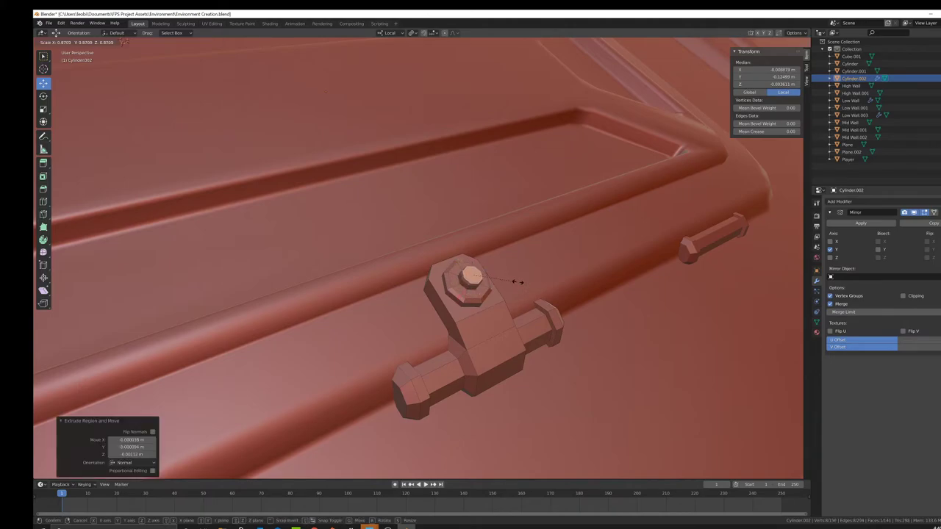
left_click(514, 281)
Extrude the bolt's end face inward at 0.674 scale, merge its vertices into one point, and return to Object Mode
key("e")
left_click(547, 285)
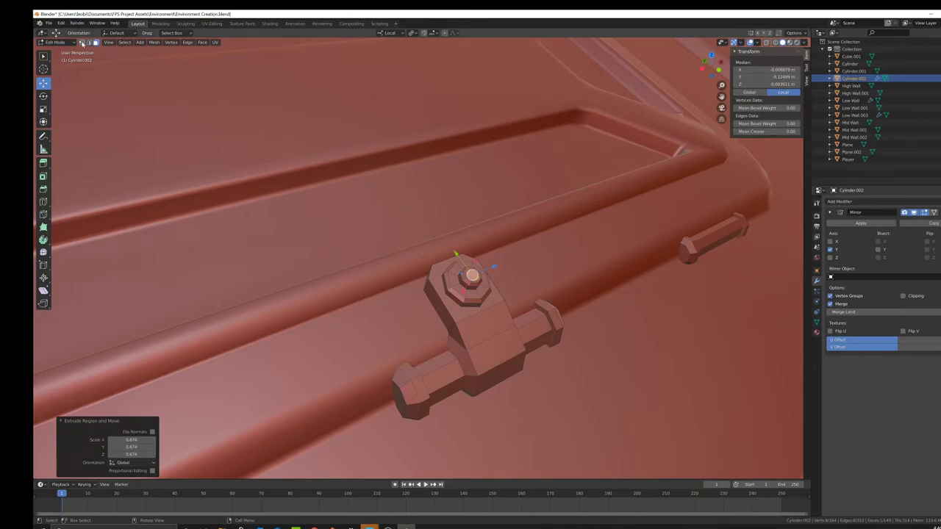
right_click(587, 259)
mouse_move(588, 261)
left_click(638, 259)
key("Tab")
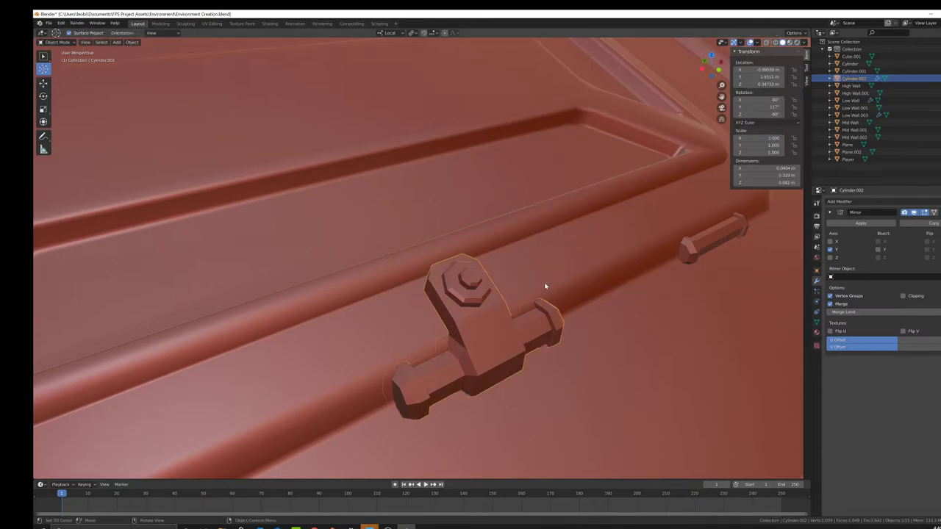
Apply the Mirror modifier on the finished latch
scroll(546, 287, "down", 4)
mouse_move(546, 287)
middle_mouse_down()
mouse_move(514, 287)
mouse_move(540, 281)
middle_mouse_up()
left_click(860, 222)
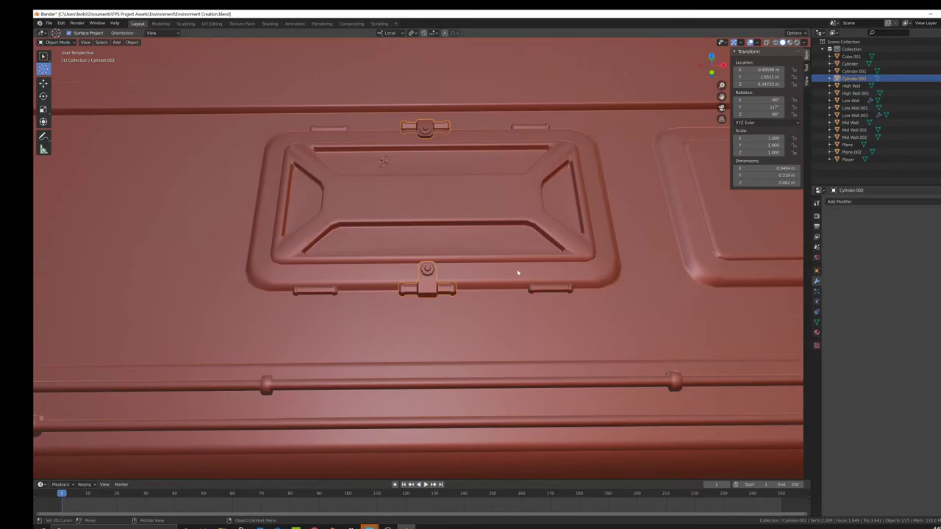
Join the latches with the hinge pins on the side nearest the long centre panel and merge them into Low Wall
scroll(561, 282, "up", 2)
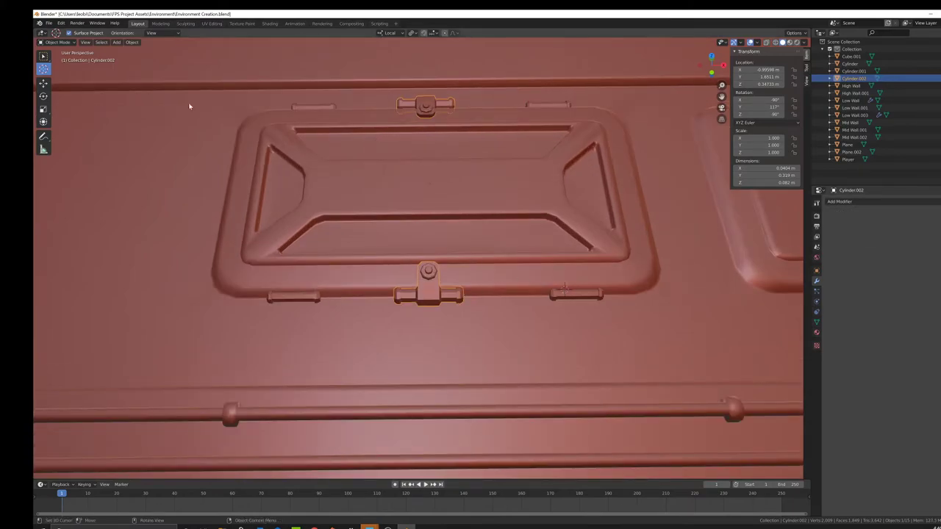
scroll(535, 208, "down", 17)
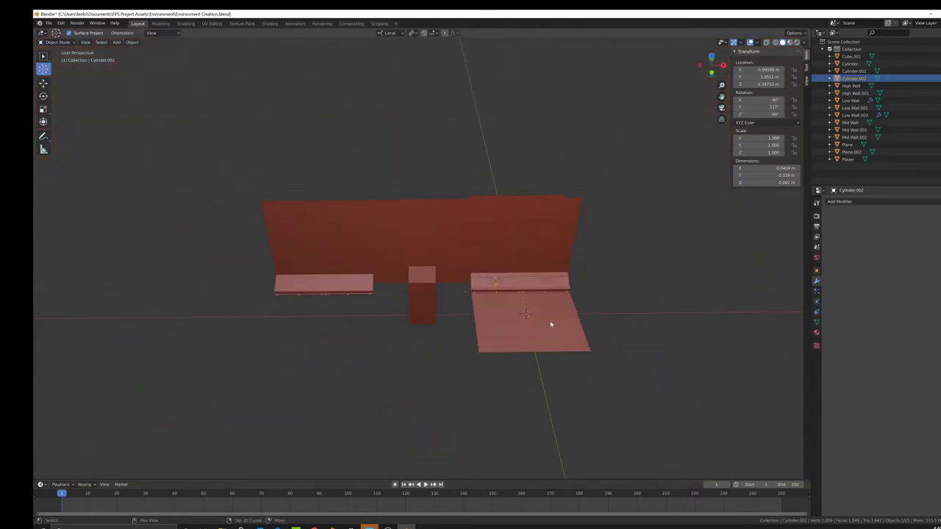
middle_click_drag(552, 325, 445, 277, "shift")
scroll(443, 275, "up", 10)
scroll(426, 263, "up", 6)
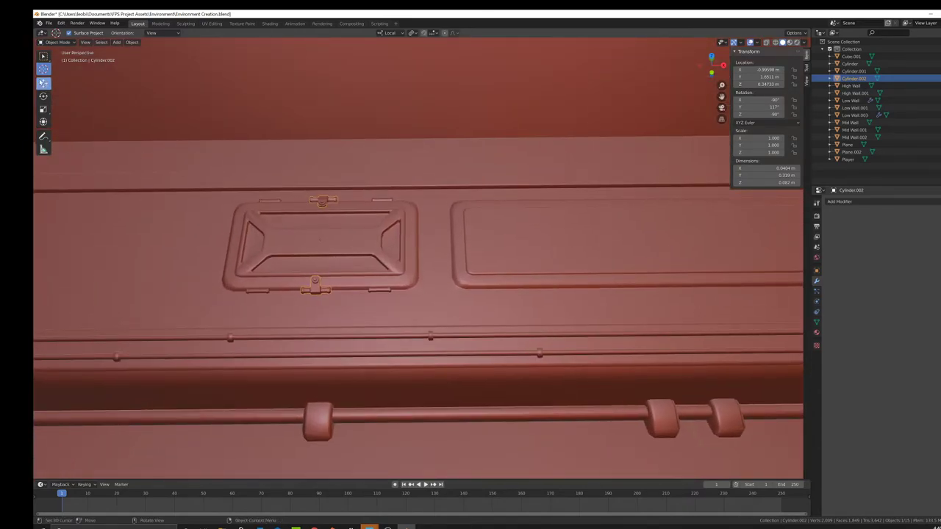
left_click(43, 83)
left_click(385, 291, "shift")
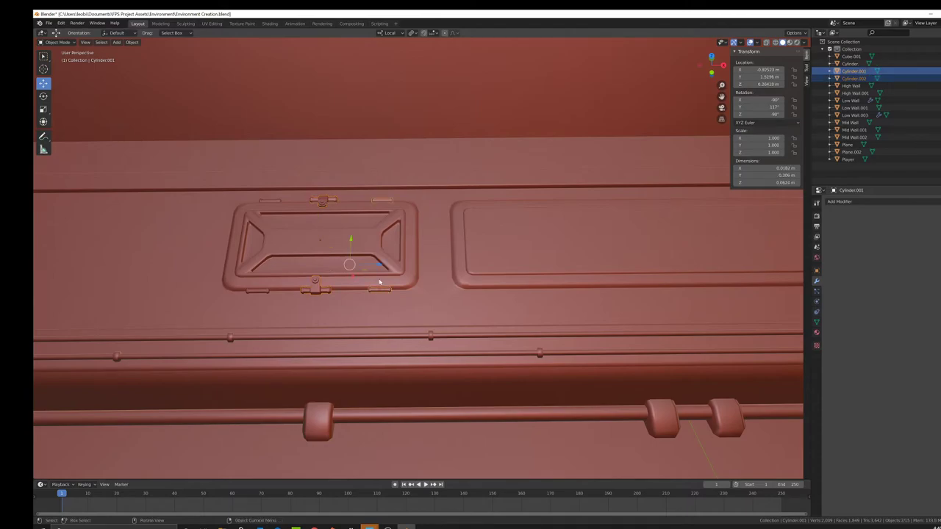
key("ctrl+j")
left_click(381, 245)
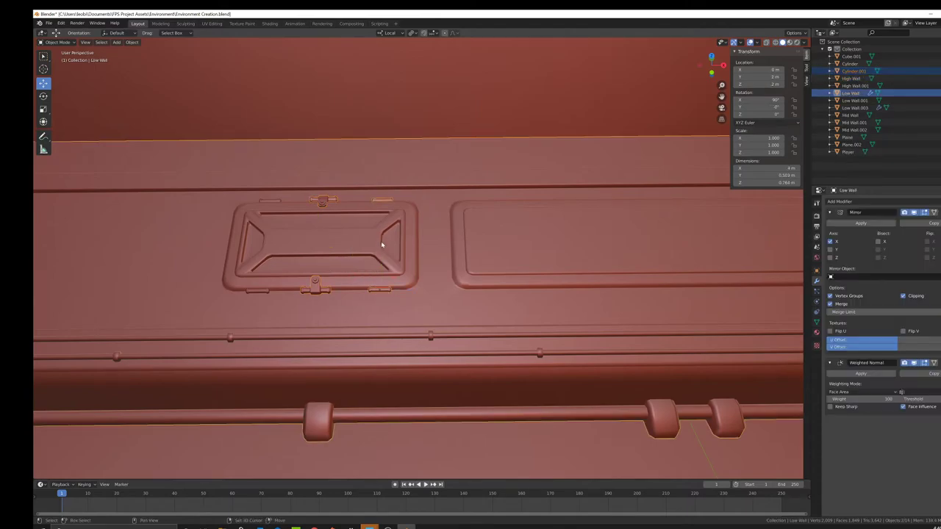
key("ctrl+j")
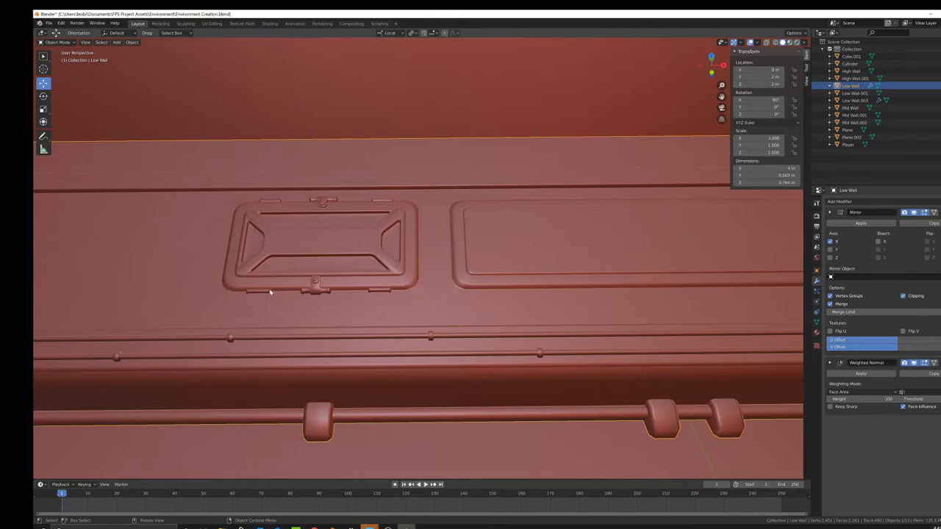
Join the remaining pair of hinge pins on the hatch into Low Wall
left_click(259, 290, "shift")
left_click(300, 274, "shift")
key("ctrl+j")
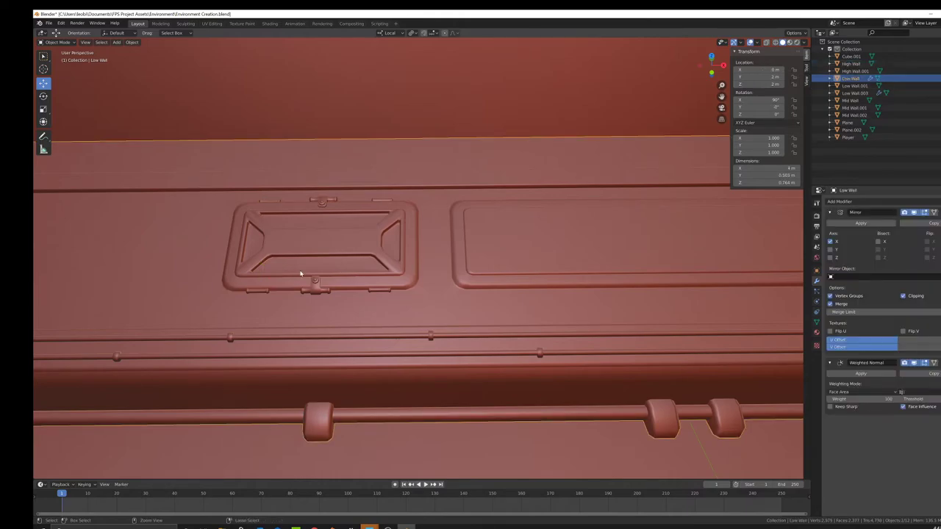
Save the Environment Creation file
scroll(526, 302, "down", 8)
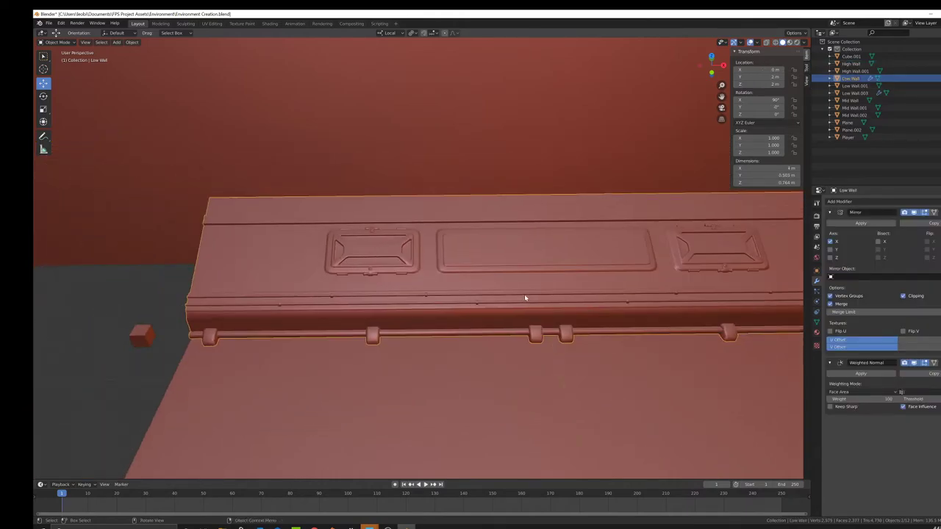
middle_click_drag(558, 292, 411, 191)
scroll(454, 258, "up", 5)
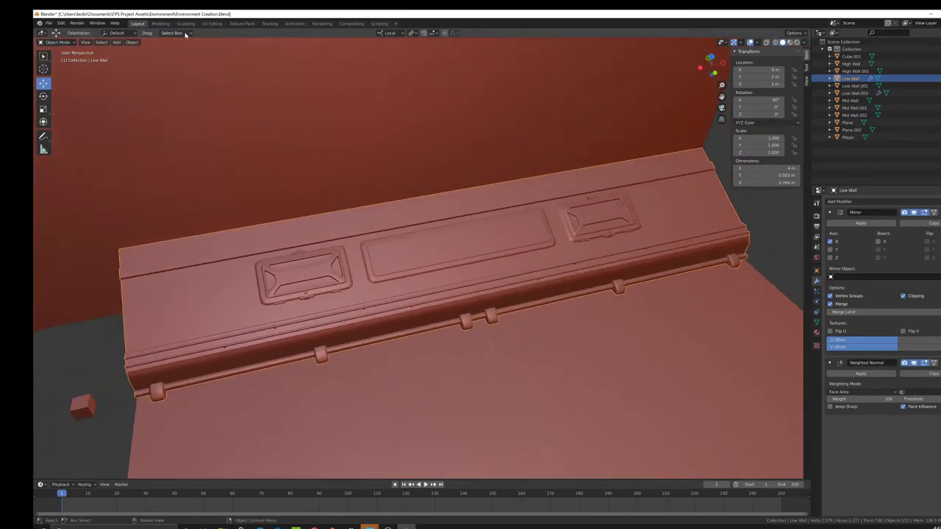
left_click(48, 23)
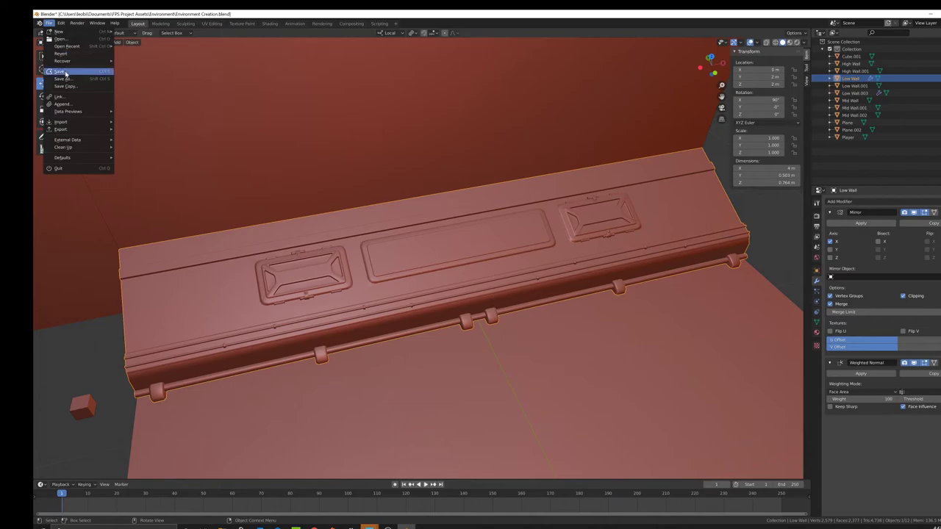
Preview the detailed low wall in other viewport shading modes and return to Solid shading
mouse_move(473, 243)
middle_mouse_down()
mouse_move(458, 241)
mouse_move(489, 268)
mouse_move(507, 269)
middle_mouse_up()
key("z")
left_click(511, 299)
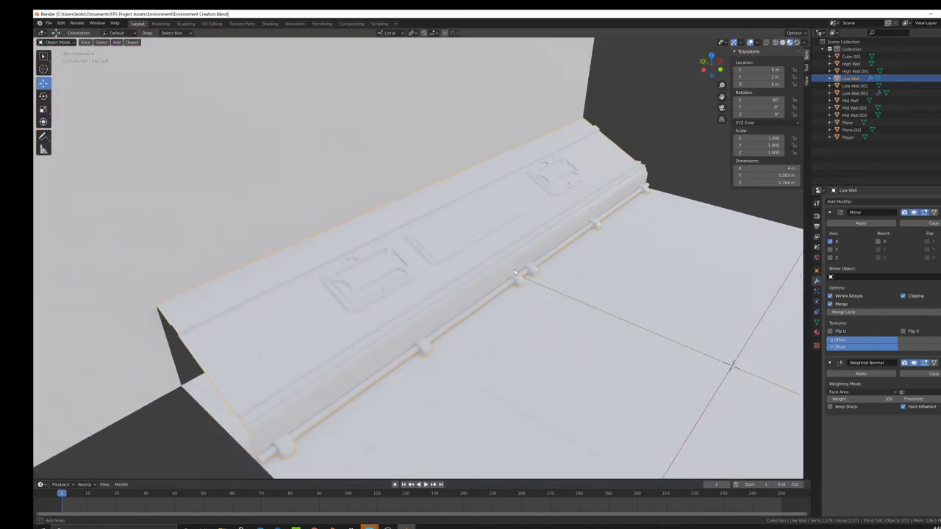
key("z")
left_click(515, 228)
key("z")
mouse_move(498, 229)
middle_mouse_down()
mouse_move(485, 226)
mouse_move(464, 252)
mouse_move(539, 236)
mouse_move(460, 210)
mouse_move(414, 248)
mouse_move(373, 255)
middle_mouse_up()
left_click(525, 242)
Place the 3D cursor at the centre panel's inner corner nearest the hatch and add a 12-vertex cylinder there
scroll(463, 252, "up", 4)
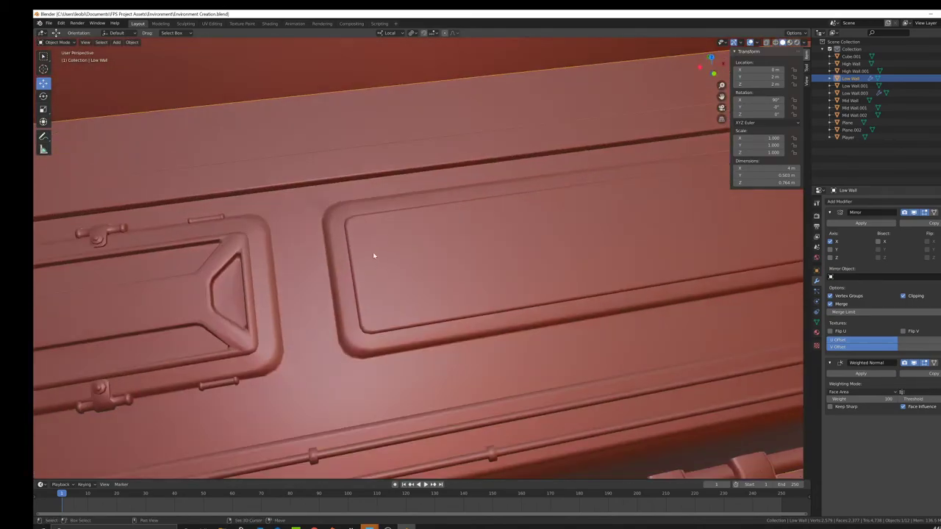
left_click(42, 70)
key("shift+a")
mouse_move(437, 243)
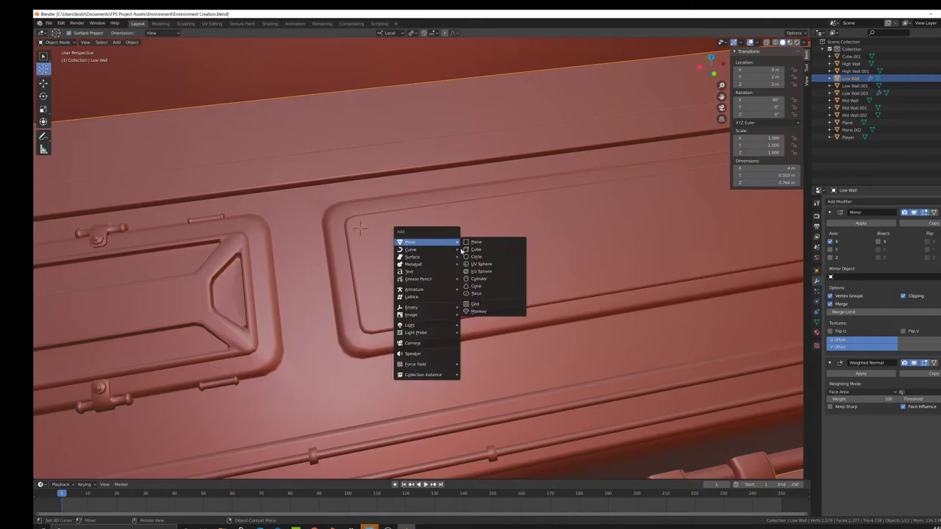
left_click(485, 280)
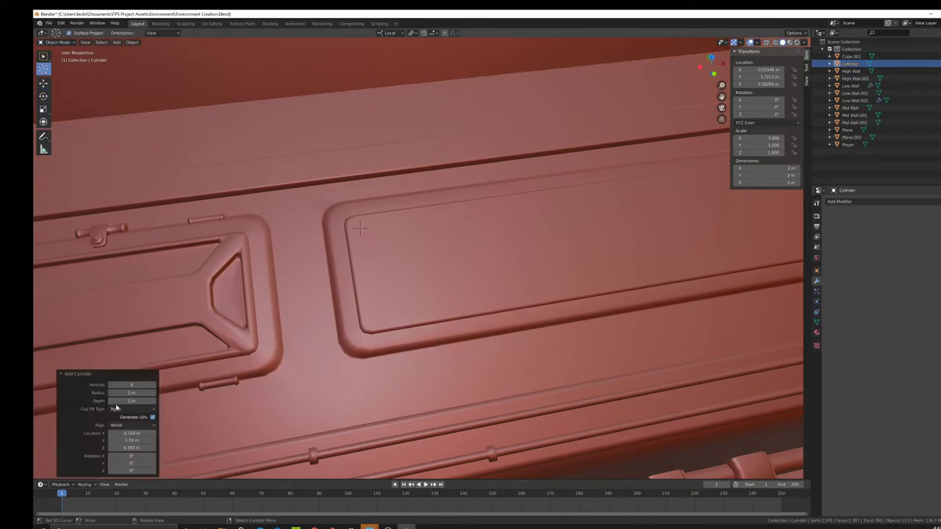
type("12")
key("Return")
Scale the new cylinder down to about 0.065 m across at the panel corner
key("s")
left_click(455, 256)
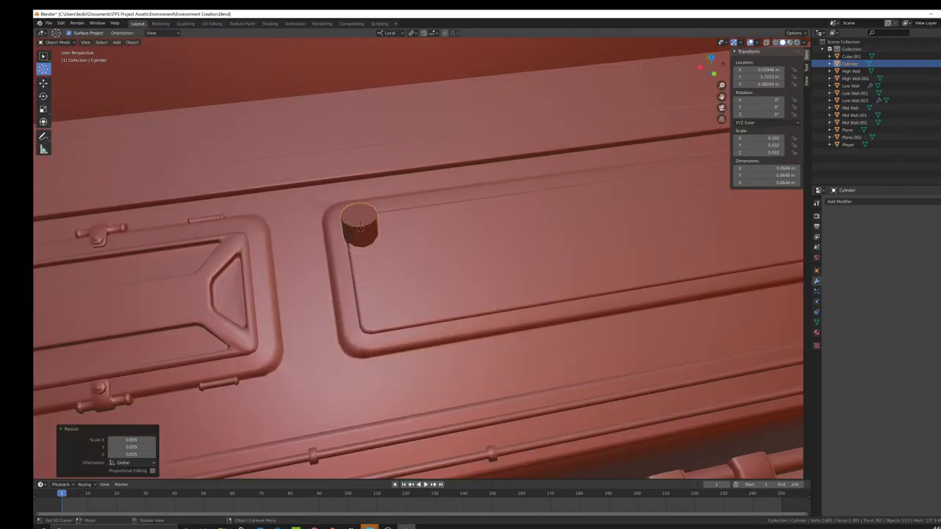
key("r")
right_click(441, 250)
middle_click_drag(441, 250, 460, 258)
Tilt the cylinder around its local X axis in turns of 22° and 2.48° to match the sloped panel
key("r")
key("z")
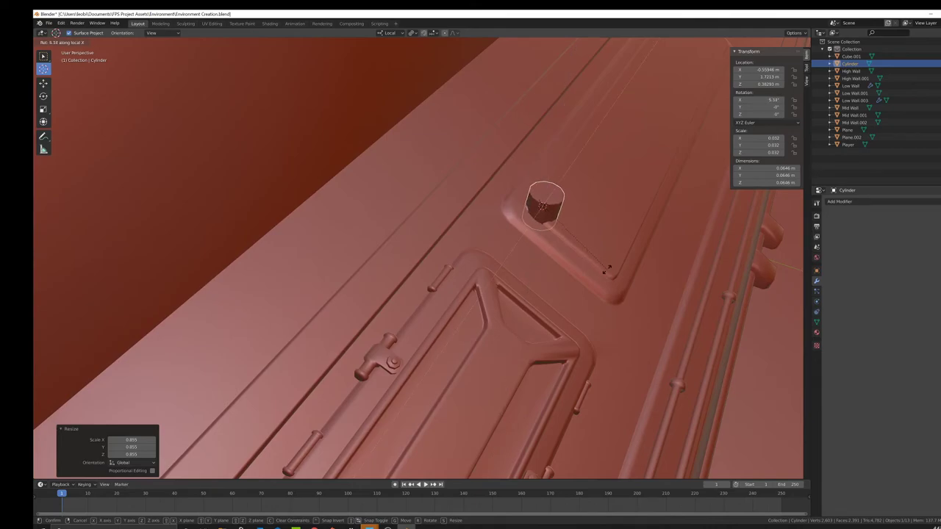
left_click(578, 274)
middle_click_drag(603, 251, 548, 250)
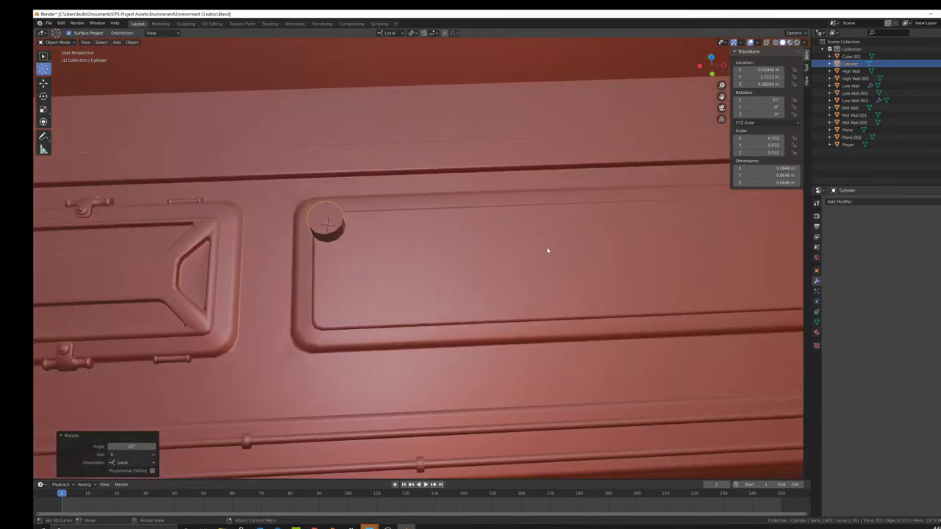
middle_click_drag(434, 222, 632, 213)
key("r")
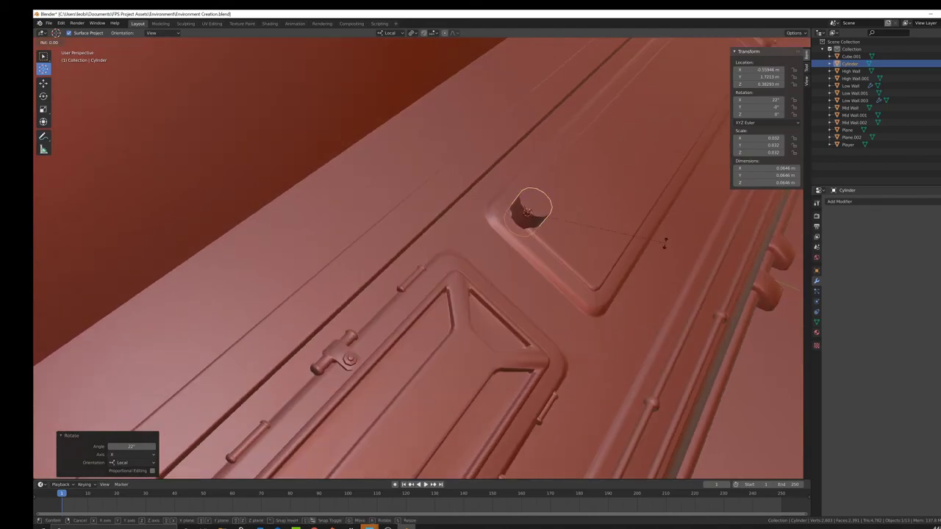
key("z")
left_click(664, 250)
middle_click_drag(664, 249, 481, 253)
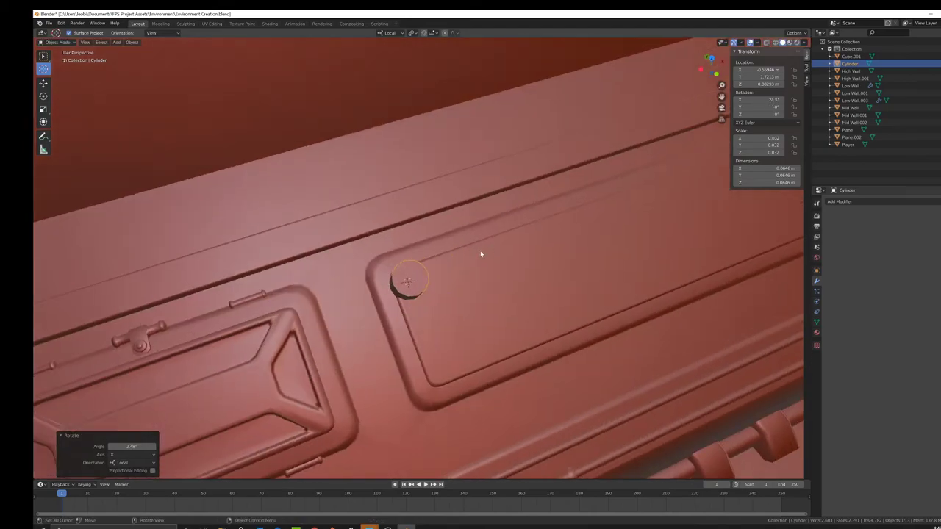
Scale the corner cylinder by 0.849, and shift it 0.00745 m along local X and -0.00714 m along local Y
left_click(44, 84)
middle_click_drag(477, 309, 450, 287)
key("s")
left_click(486, 288)
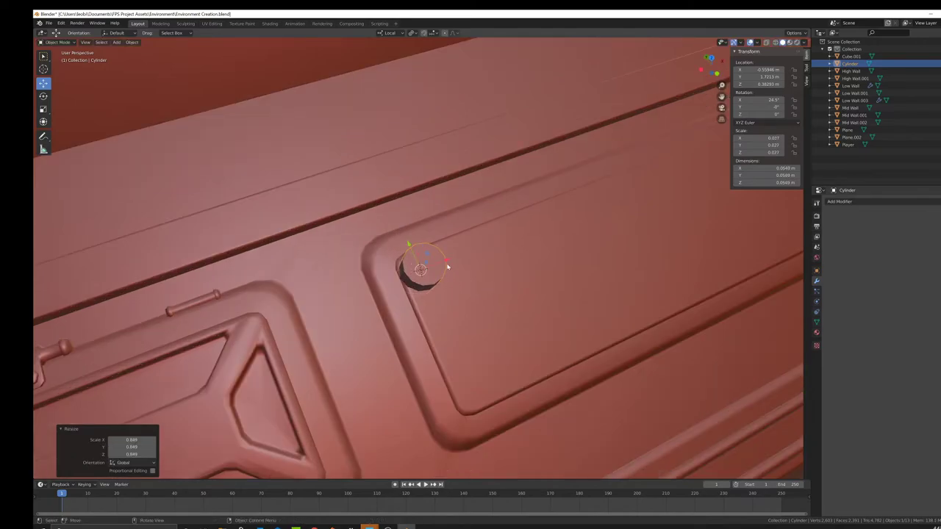
left_click_drag(447, 266, 451, 260)
middle_click_drag(452, 260, 467, 268)
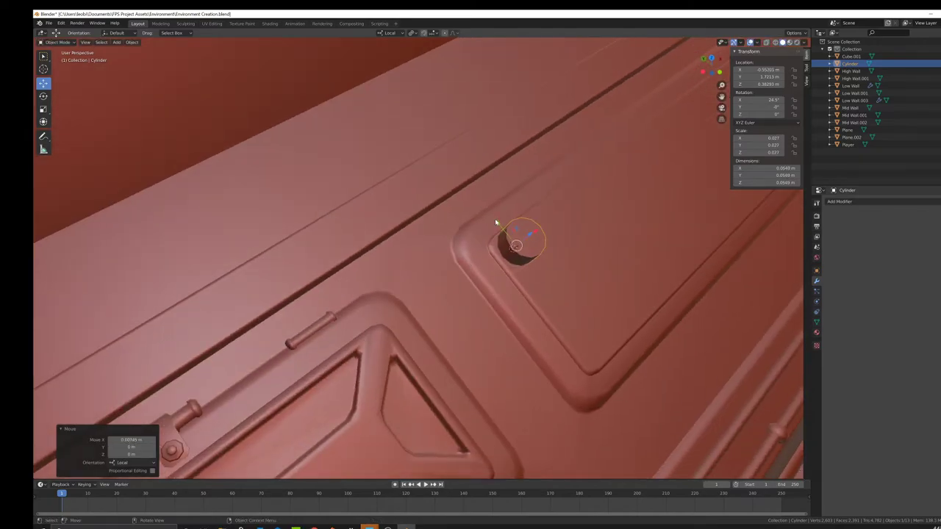
left_click_drag(495, 218, 502, 223)
middle_click_drag(502, 223, 563, 252)
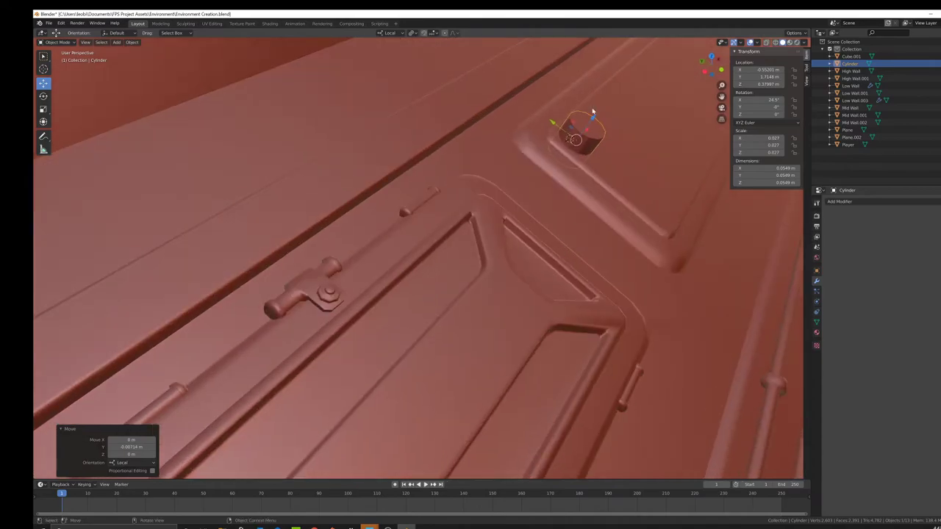
Raise the cylinder 0.0241 m along its local Z and tilt it around local X to about 26.4° to match the panel slope
left_click_drag(593, 122, 607, 105)
key("r")
key("z")
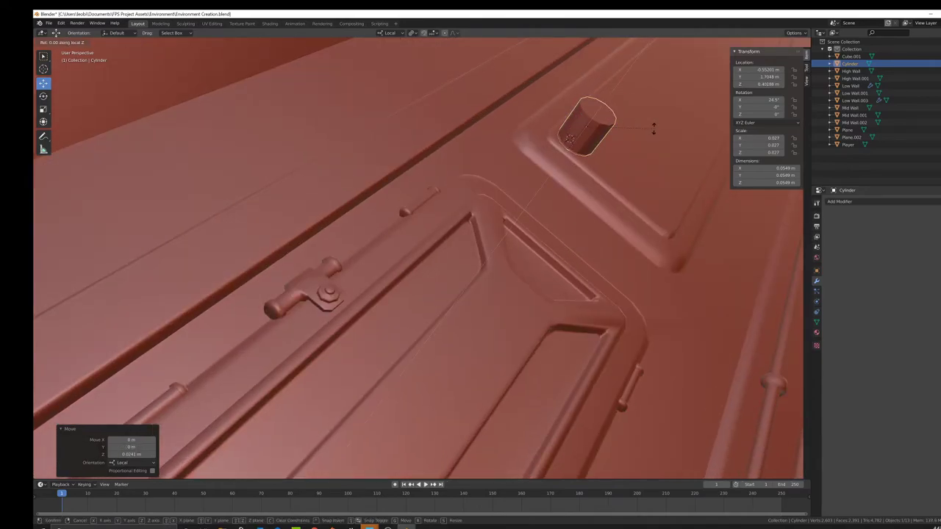
key("x")
left_click(656, 131)
Lower the cylinder's top face along local Z to turn it into a thin disc on the panel
middle_click_drag(593, 164, 471, 172)
key("Tab")
left_click(96, 42)
scroll(489, 179, "up", 3)
left_click(520, 160)
key("g")
key("z")
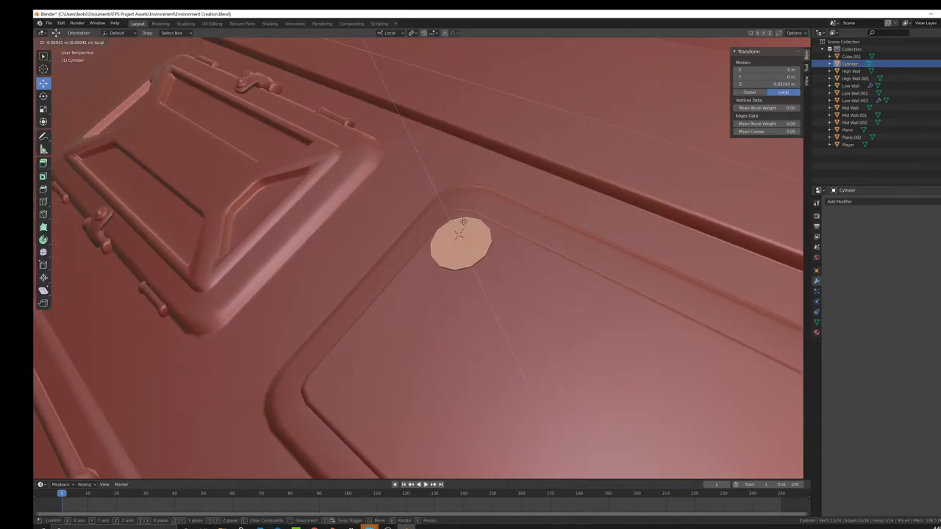
left_click(467, 219)
Scale the whole disc mesh by 0.891 and apply the object's scale
scroll(470, 222, "down", 4)
mouse_move(519, 252)
middle_mouse_down()
mouse_move(651, 192)
mouse_move(527, 238)
middle_mouse_up()
scroll(523, 235, "up", 3)
key("a")
key("Tab")
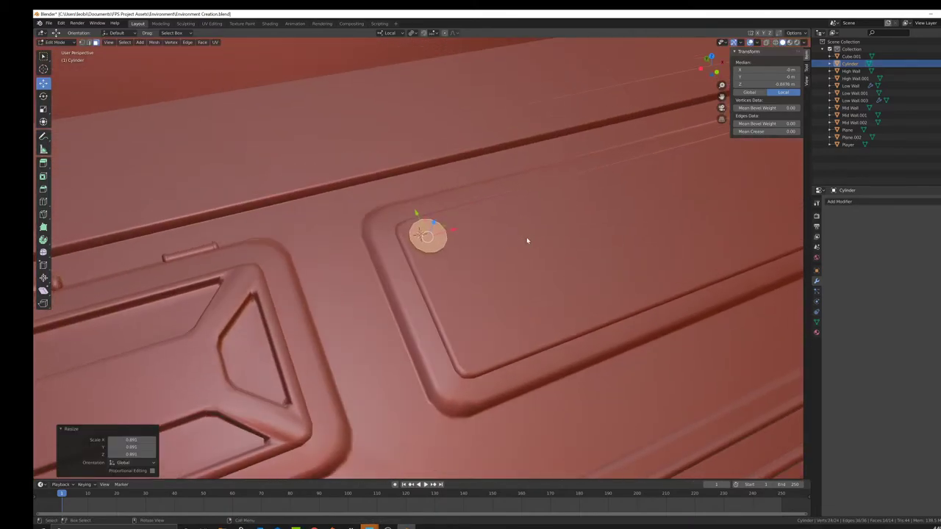
key("ctrl+a")
left_click(543, 239)
key("Tab")
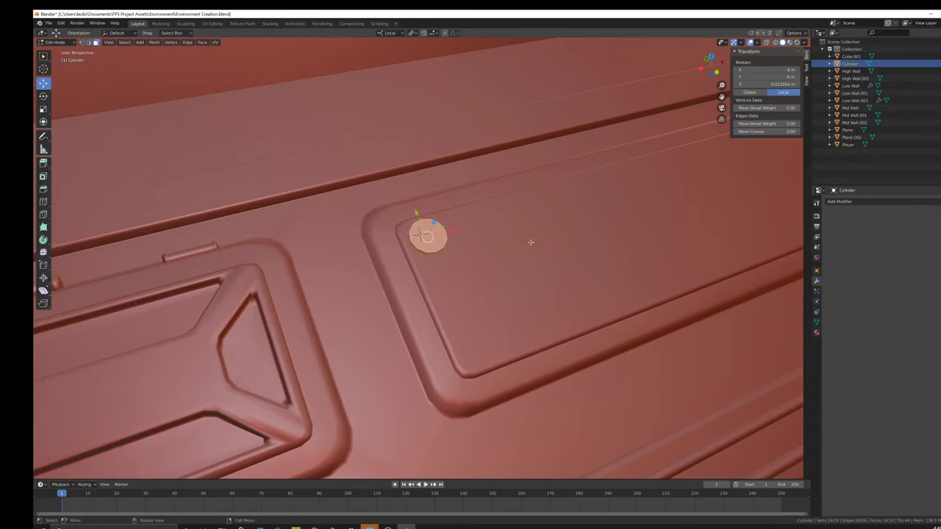
Scale the disc mesh by 0.781 and raise its top face 0.00207 m along local Z
key("s")
left_click(502, 236)
middle_click_drag(483, 240, 556, 224)
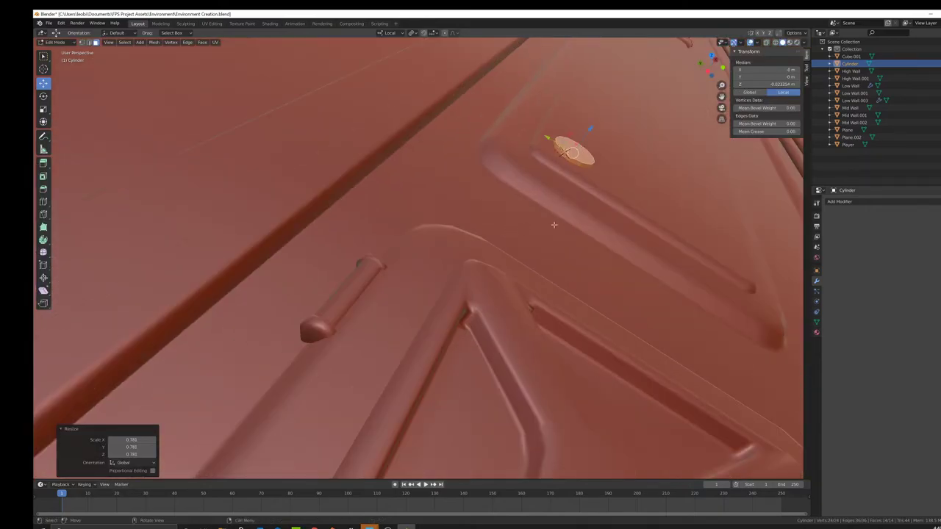
scroll(567, 151, "up", 4)
left_click_drag(538, 119, 538, 122)
middle_click_drag(536, 140, 387, 217, "shift")
left_click(392, 190)
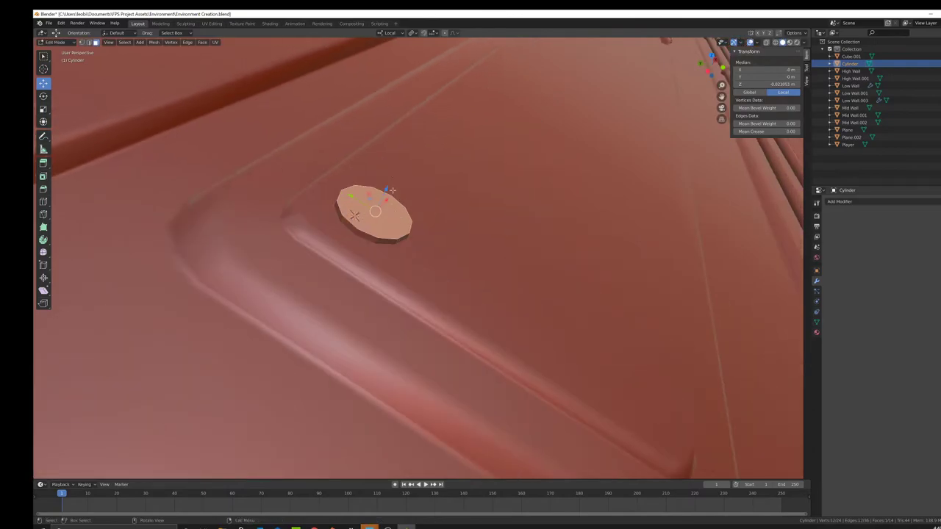
left_click_drag(385, 190, 387, 186)
Extrude the disc's top face slightly upward and shrink it to form a chamfered rim
key("e")
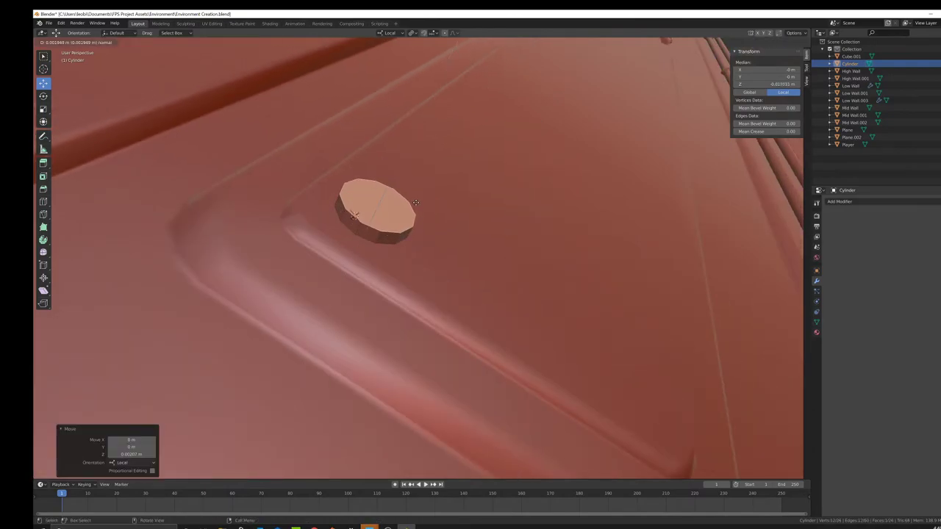
left_click(416, 202)
key("s")
left_click(445, 213)
middle_click_drag(444, 213, 404, 223)
Inset the top face at a scale of 0.741, then extrude it inward and shrink the floor to form a tapered recess
key("e")
key("s")
left_click(390, 220)
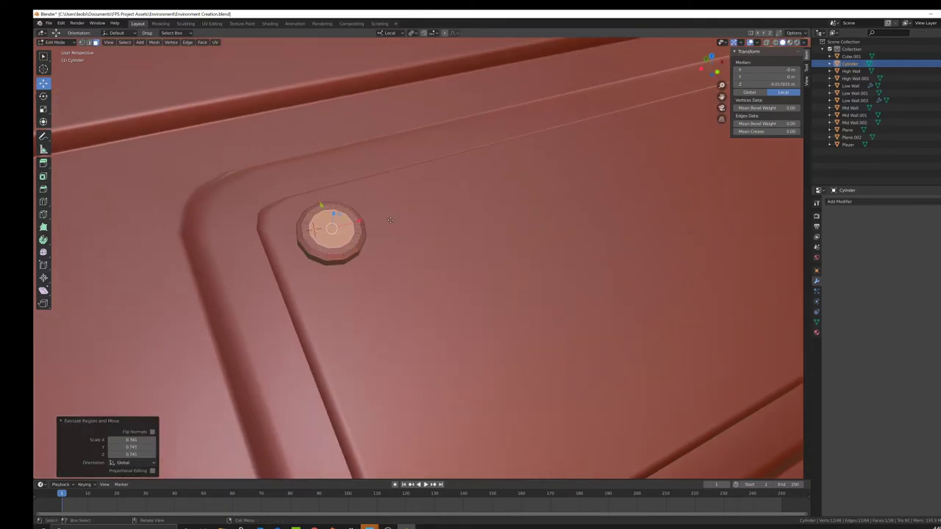
key("e")
left_click(404, 227)
key("s")
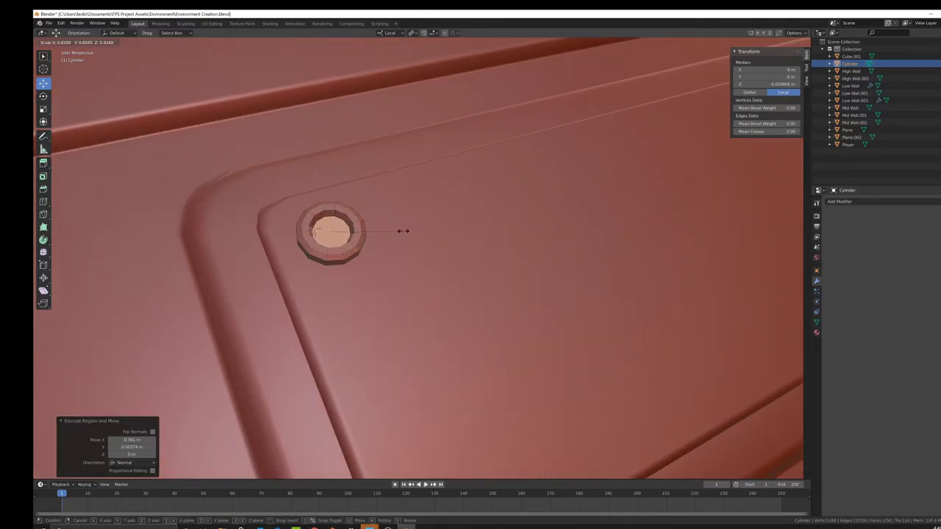
left_click(393, 231)
Select one outer side face of the ring that points along the panel, away from the hatch
middle_click_drag(393, 231, 433, 231)
scroll(433, 230, "up", 3)
left_click(441, 196)
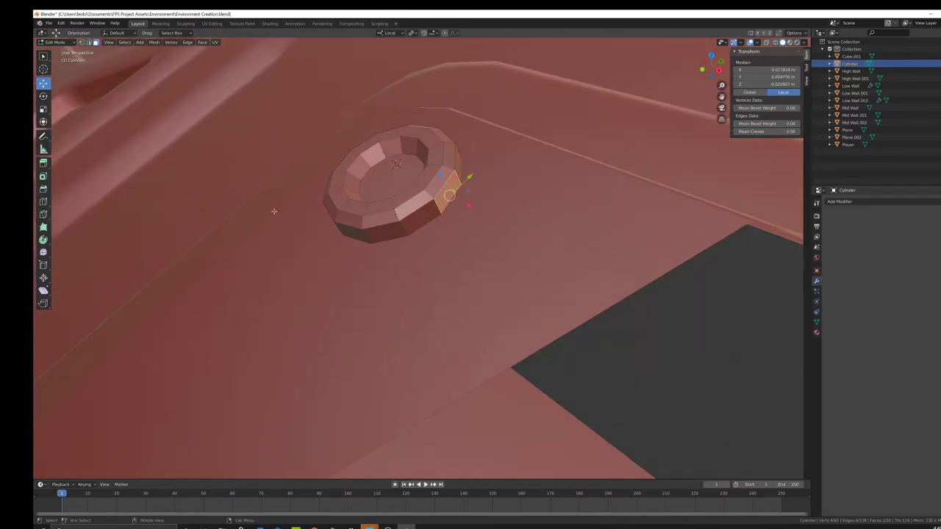
middle_click_drag(433, 218, 238, 248)
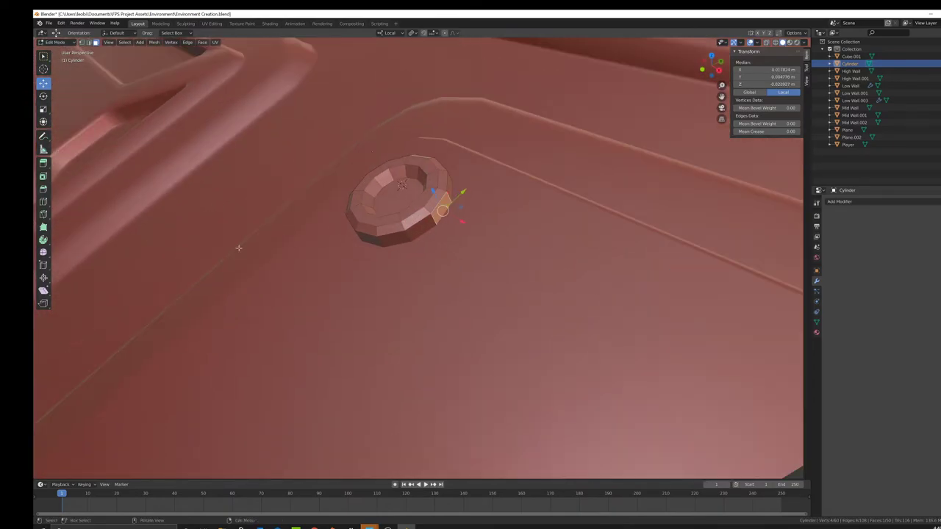
Try a loop cut across the ring's side and rim faces, and undo it
left_click(42, 200)
left_click(404, 232)
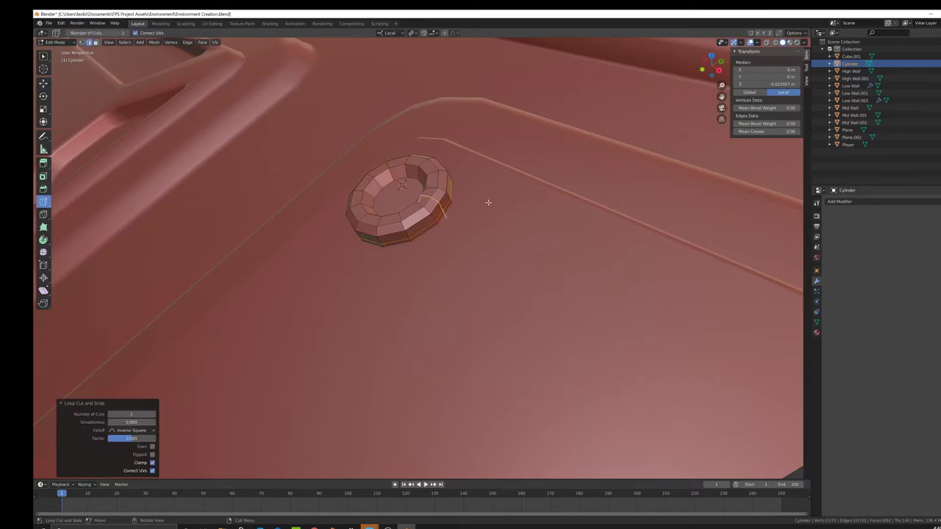
key("ctrl+z")
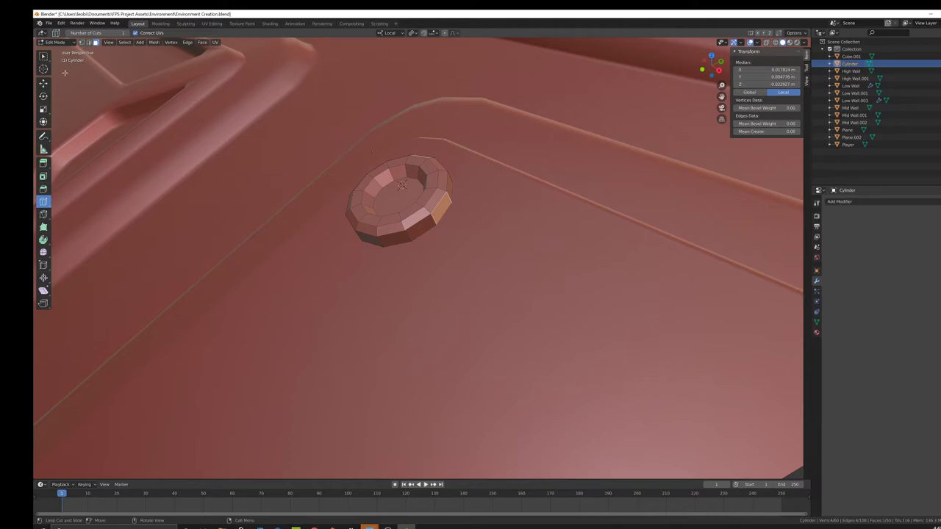
Add the neighbouring side face to the selection and extrude both faces slightly outward along their normal
left_click(43, 56)
left_click(426, 223, "shift")
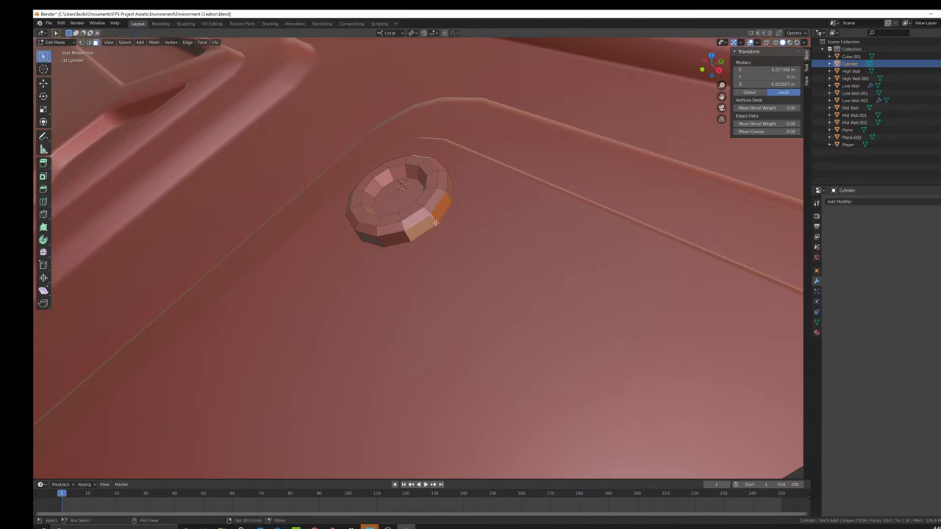
middle_click_drag(426, 223, 474, 225)
key("e")
key("y")
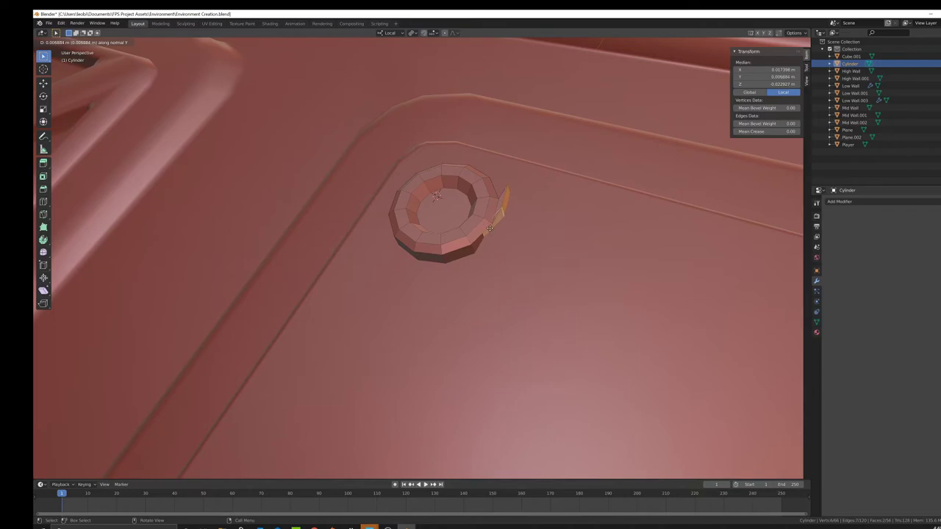
key("z")
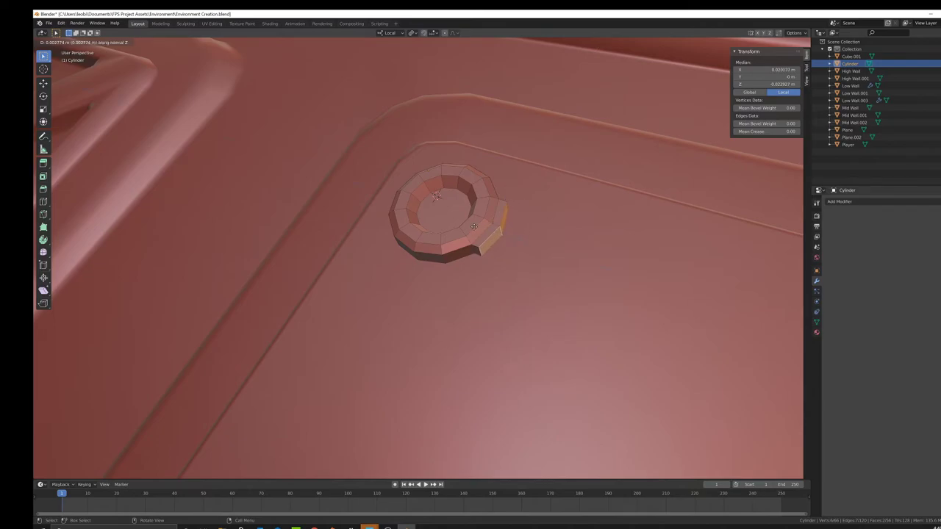
left_click(474, 227)
Flatten the two extruded faces along local X with repeated scaling, including factors of 0.363 and 0.094
key("s")
key("z")
key("x")
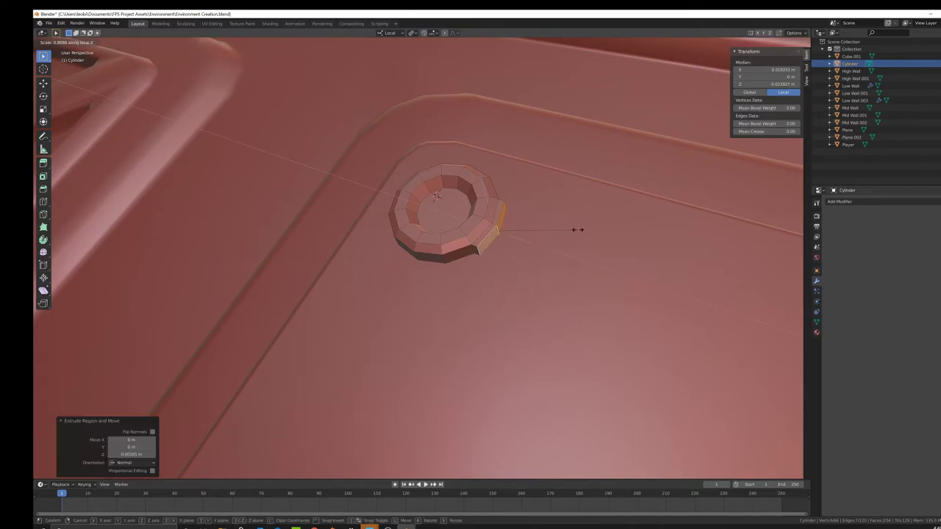
left_click(521, 210)
key("s")
key("x")
left_click(526, 214)
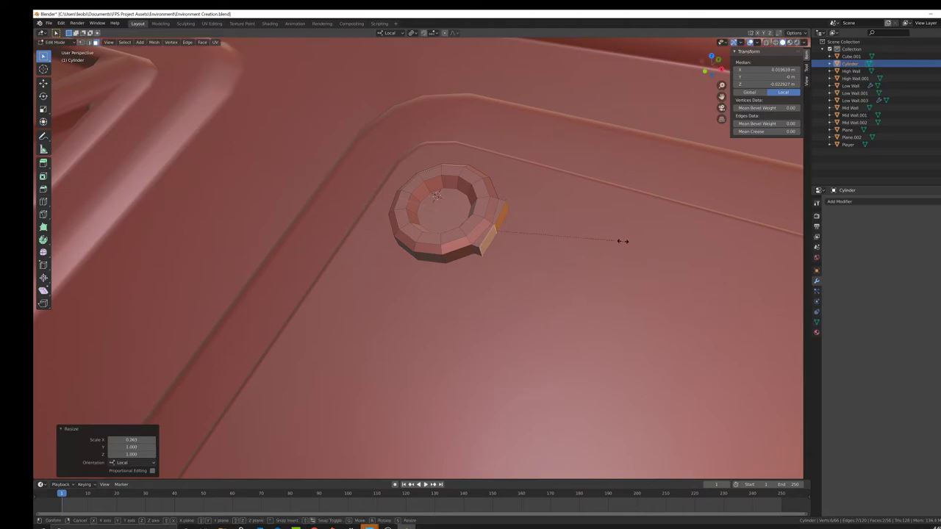
key("s")
key("x")
left_click(529, 213)
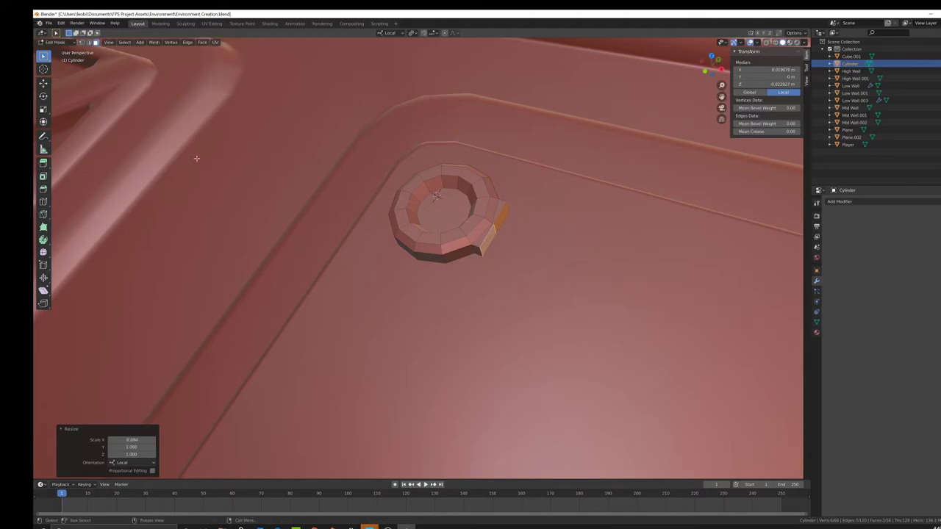
Narrow the flattened end faces along local Y by a factor of 0.670
left_click(89, 43)
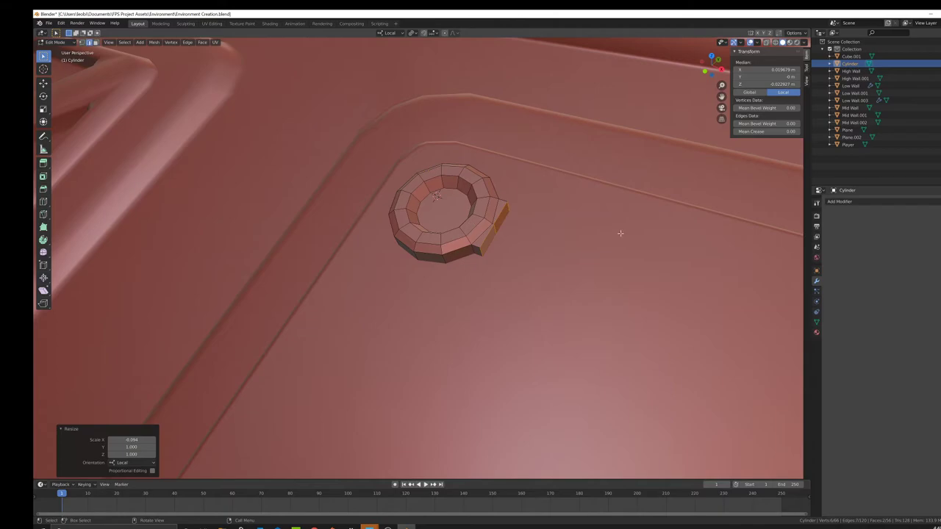
key("s")
key("x")
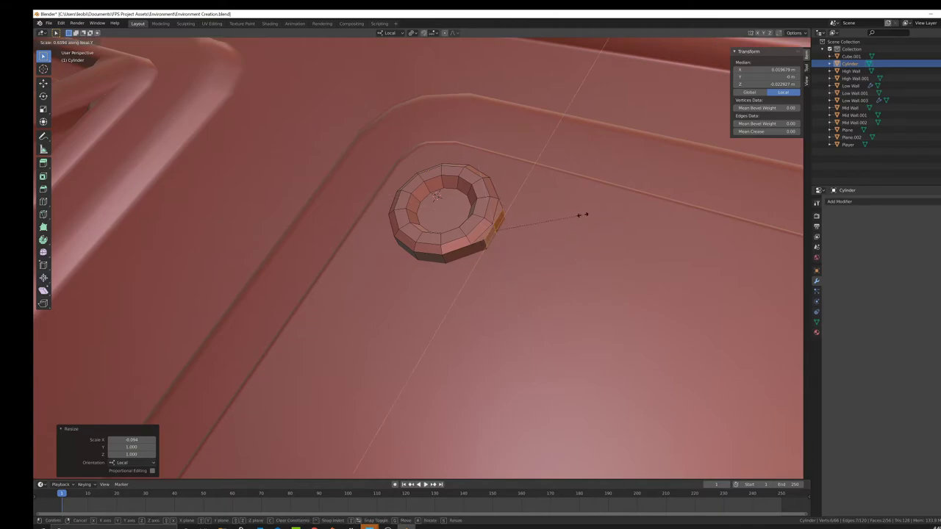
left_click(583, 205)
middle_click_drag(535, 207, 529, 206)
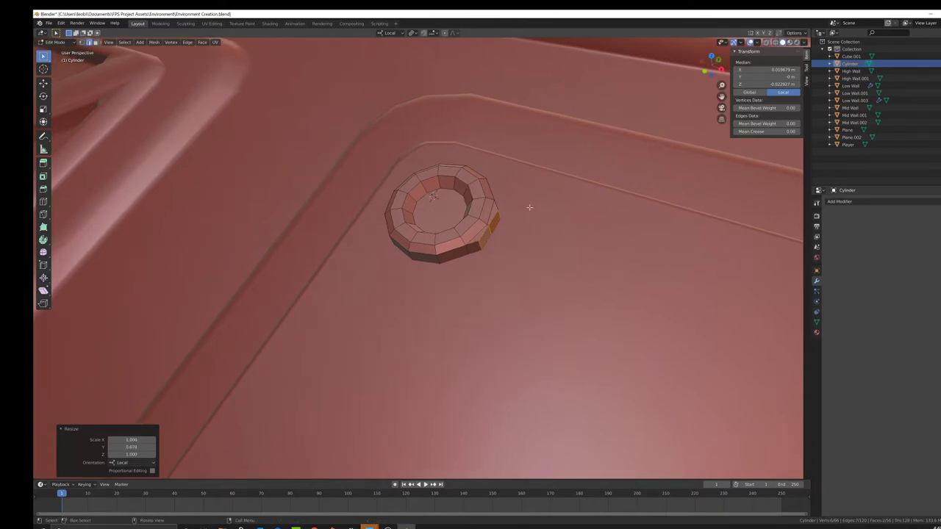
Lower the upper edges of the ring's flattened end by 0.00115 m along local Z
scroll(509, 232, "up", 2)
left_click(516, 202, "shift")
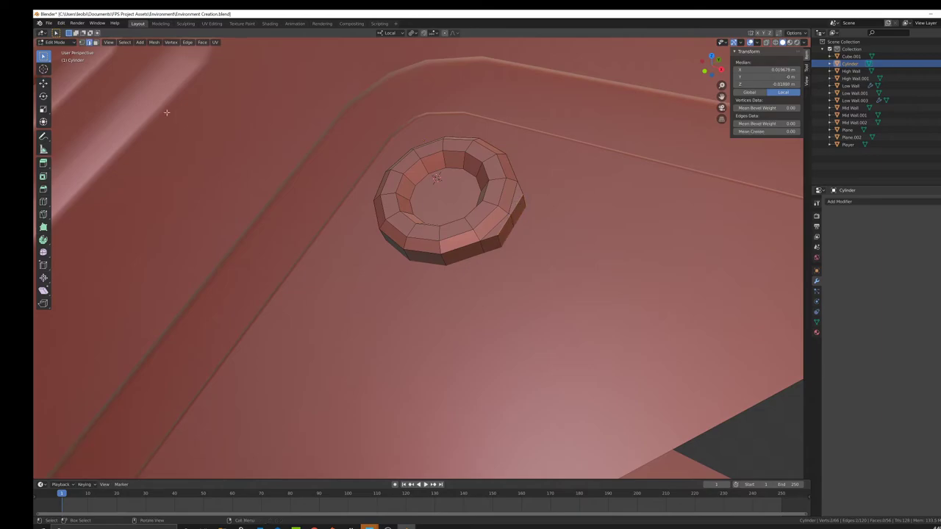
left_click(44, 83)
left_click_drag(507, 198, 507, 200)
Extrude the two flat end faces outward by 0.00498 m and 0.00319 m, and narrow the tip along local Y by 0.666
left_click(96, 43)
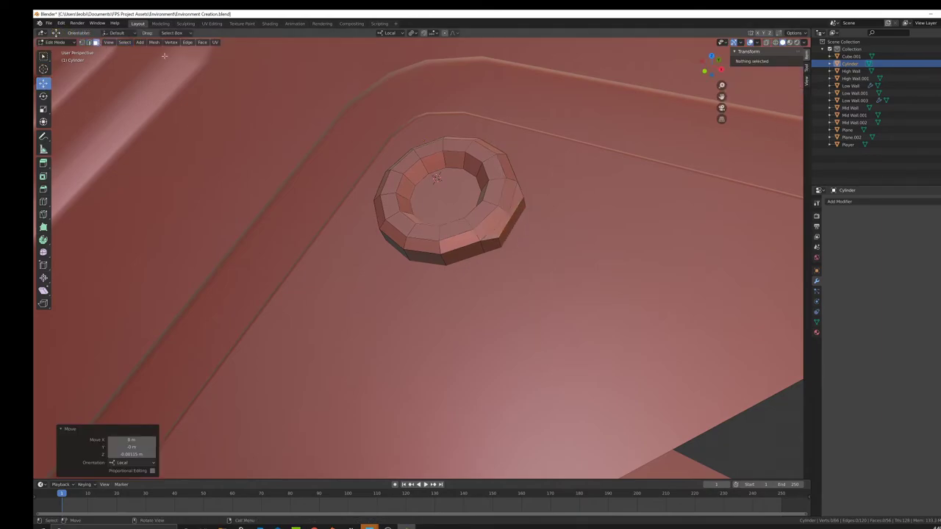
left_click(514, 213)
scroll(515, 213, "down", 2)
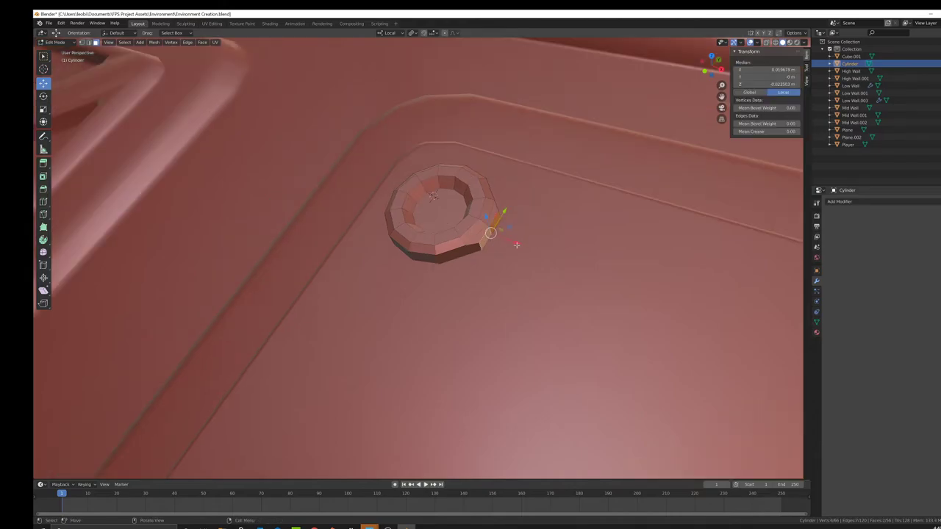
key("e")
left_click(533, 246)
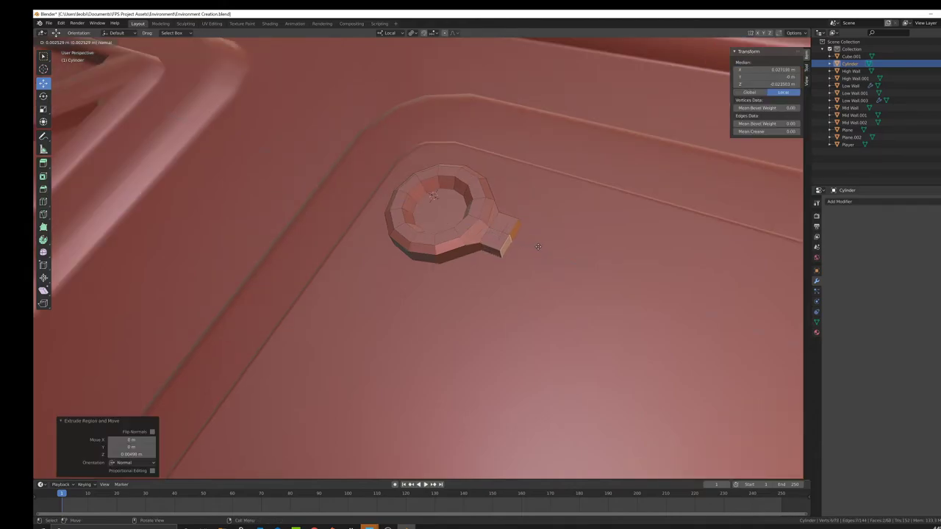
key("s")
key("x")
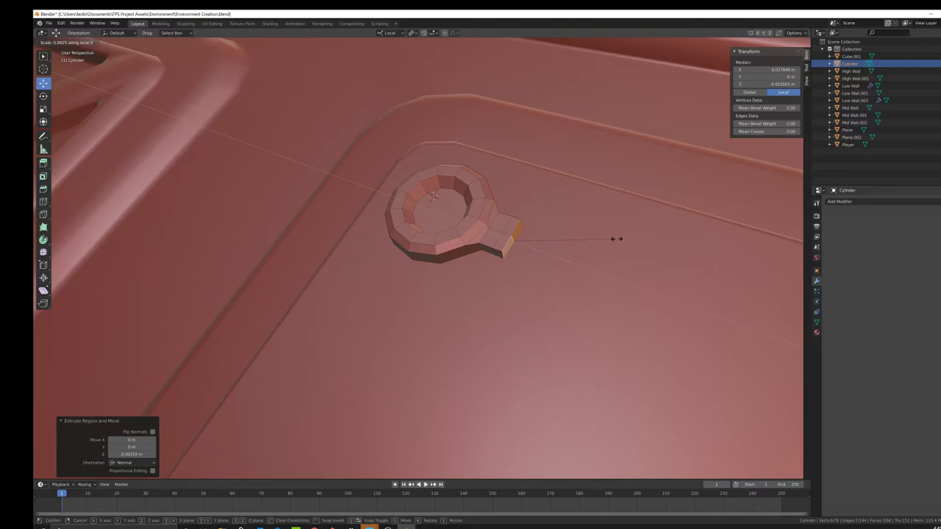
left_click(594, 238)
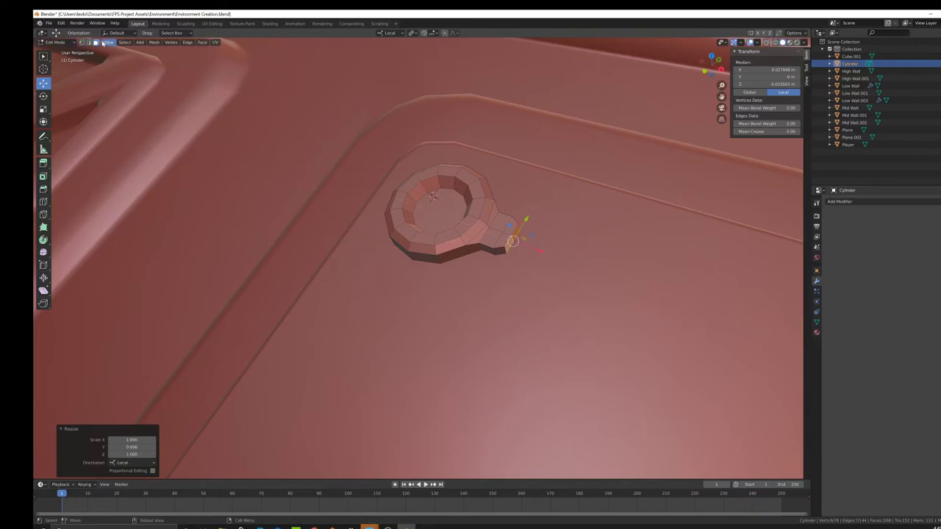
Pull the middle vertical edge of the tab's tip outward along local X to make it pointed, and finish mesh editing
left_click(500, 252)
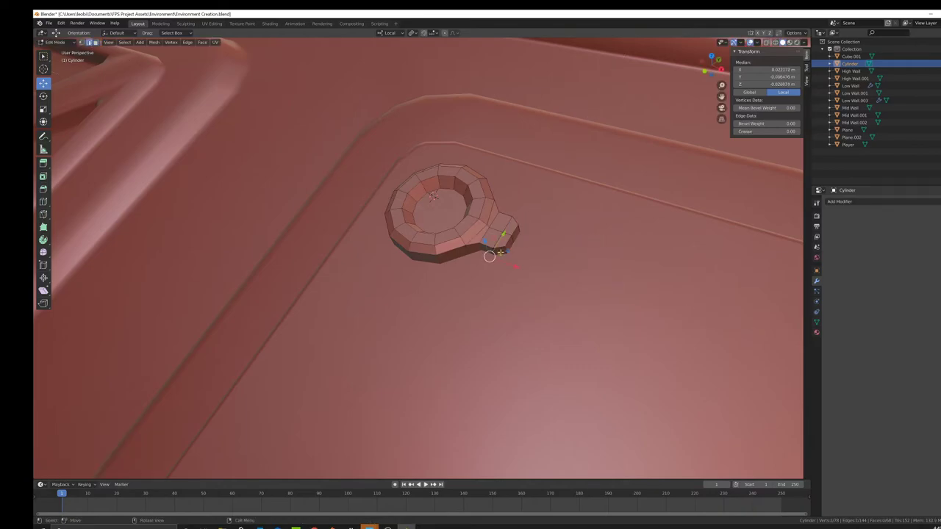
left_click_drag(530, 250, 546, 251)
key("Tab")
Flatten the tabbed ring object along its local Z by a factor of 0.667
scroll(537, 268, "down", 9)
middle_click_drag(548, 287, 523, 204)
scroll(544, 277, "up", 4)
scroll(488, 245, "up", 2)
scroll(488, 244, "down", 3)
scroll(466, 246, "up", 2)
key("s")
key("z")
key("z")
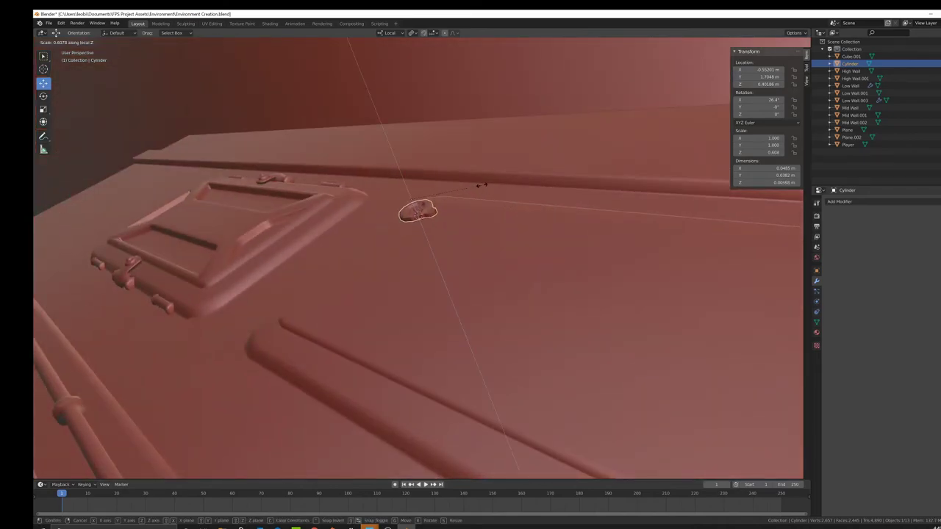
left_click(487, 184)
Lower the ring about 0.0086 m along its local Z onto the panel surface
key("g")
key("z")
key("z")
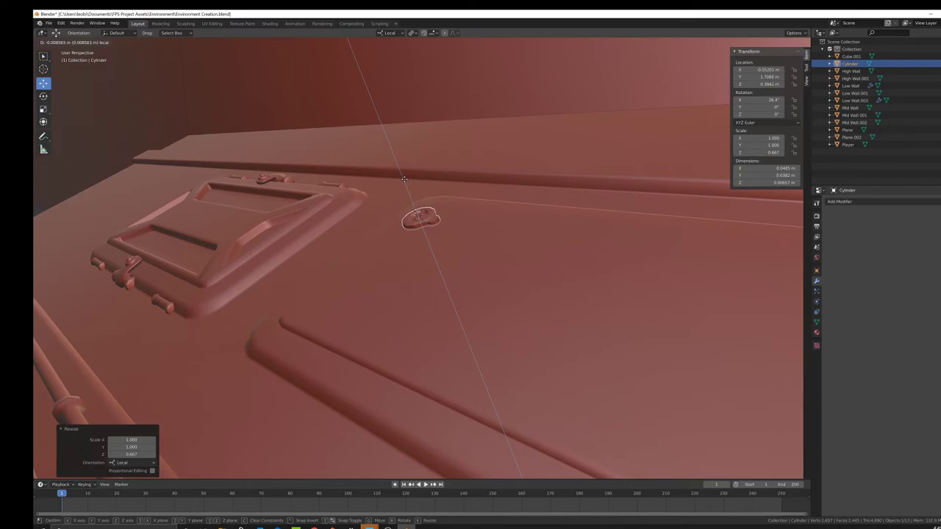
left_click(405, 178)
Delete the hidden faces on the underside of the ring fixture's tab
middle_click_drag(406, 180, 462, 243)
key("Tab")
key("z")
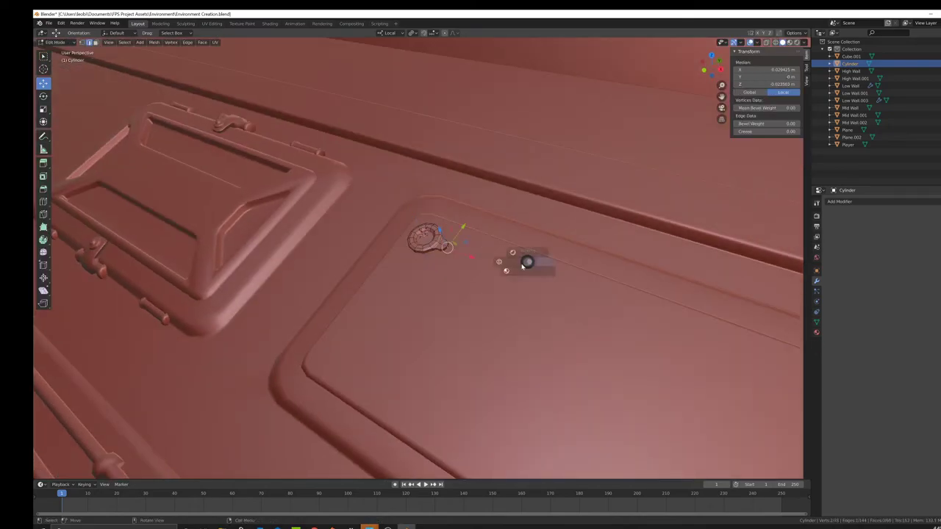
left_click(500, 252)
scroll(495, 251, "up", 4)
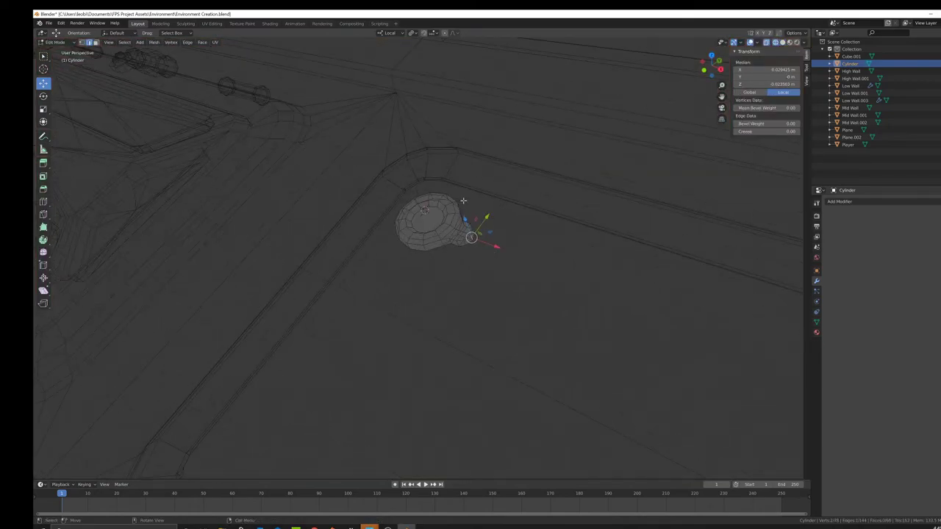
left_click(95, 43)
middle_click_drag(476, 231, 521, 212)
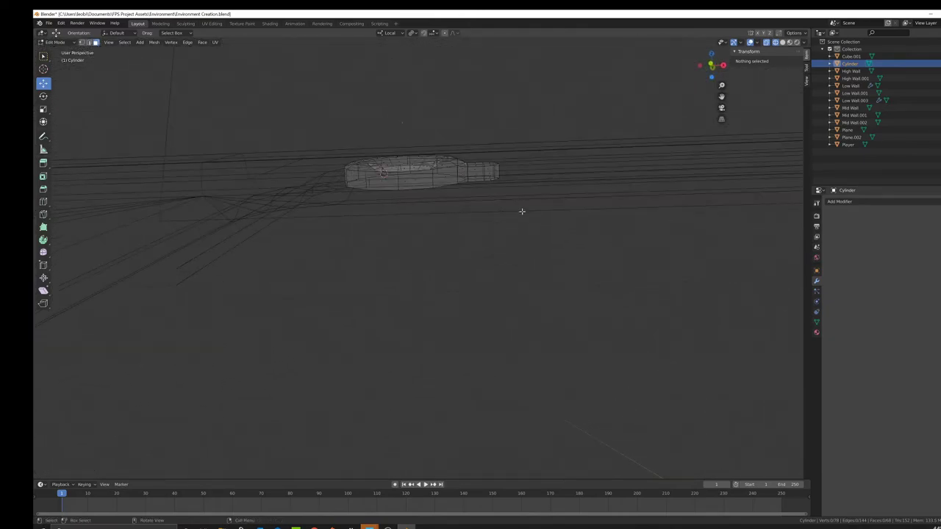
key("c")
scroll(474, 225, "up", 3)
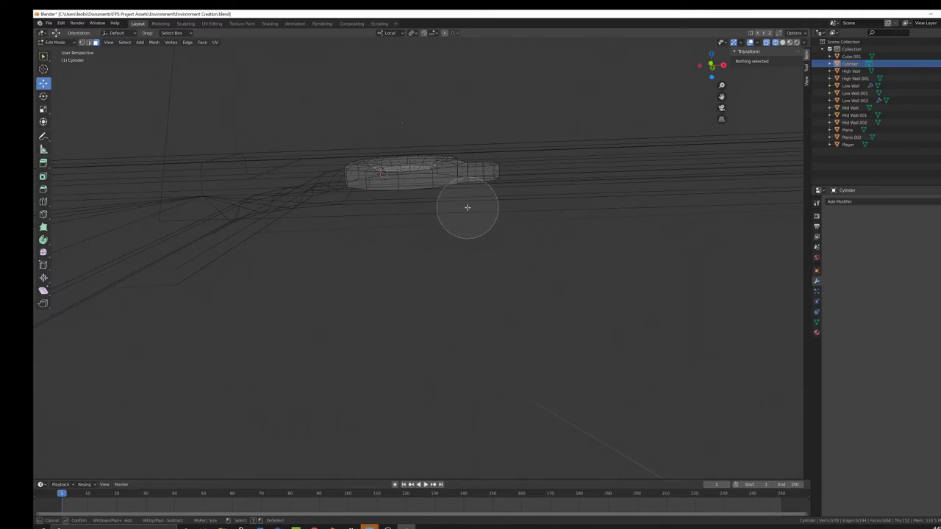
left_click_drag(467, 208, 473, 206)
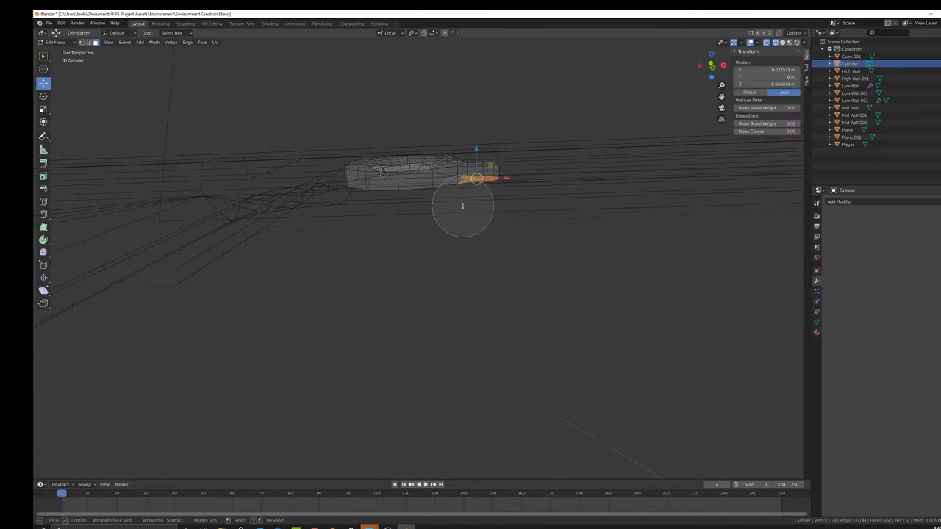
key("Escape")
key("x")
left_click(529, 229)
key("shift+z")
scroll(515, 230, "down", 6)
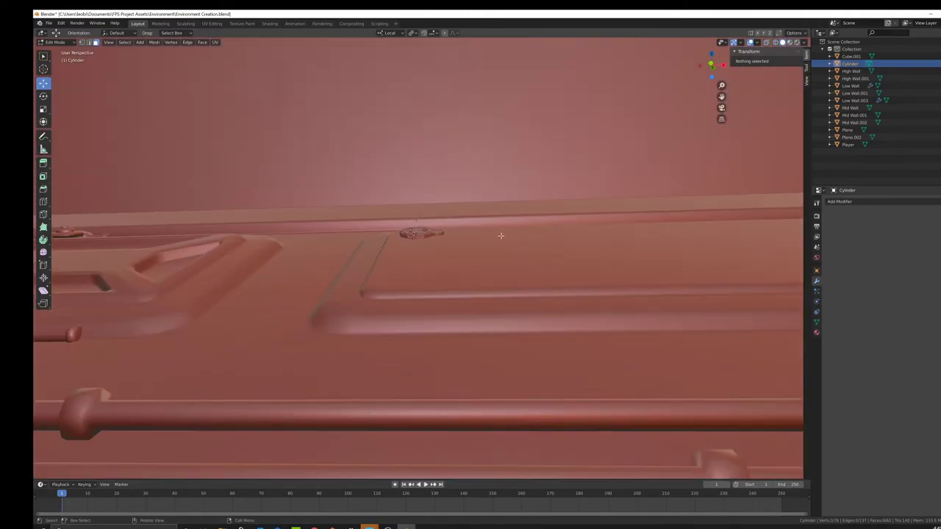
Delete the large face on the underside of the ring body and finish mesh editing
scroll(504, 226, "up", 5)
key("Tab")
key("z")
left_click(460, 216)
scroll(477, 212, "up", 4)
key("Tab")
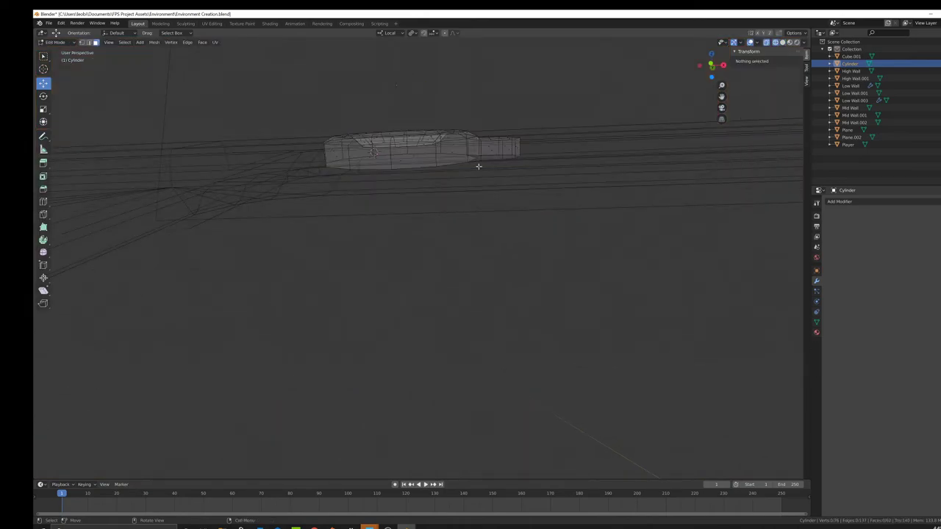
left_click(471, 157)
left_click(395, 161)
key("x")
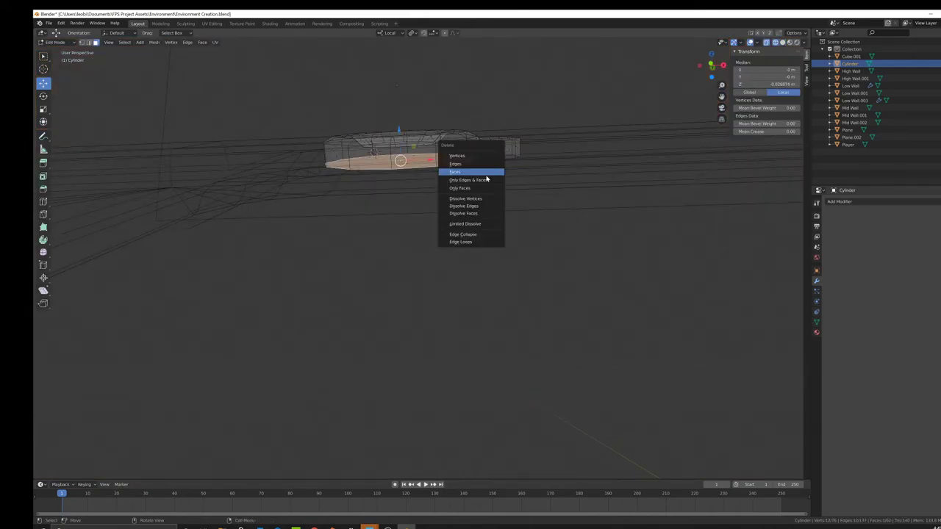
left_click(482, 174)
key("z")
left_click(631, 183)
key("Tab")
Pull the vertical edge at the tab's tip back about 0.0012 m along local X to blunt the point, and finish mesh editing
scroll(458, 233, "down", 5)
mouse_move(458, 233)
middle_mouse_down()
mouse_move(463, 283)
mouse_move(452, 271)
mouse_move(488, 265)
mouse_move(458, 275)
middle_mouse_up()
scroll(460, 269, "down", 4)
scroll(461, 281, "down", 3)
scroll(488, 265, "up", 3)
scroll(463, 272, "up", 4)
key("Tab")
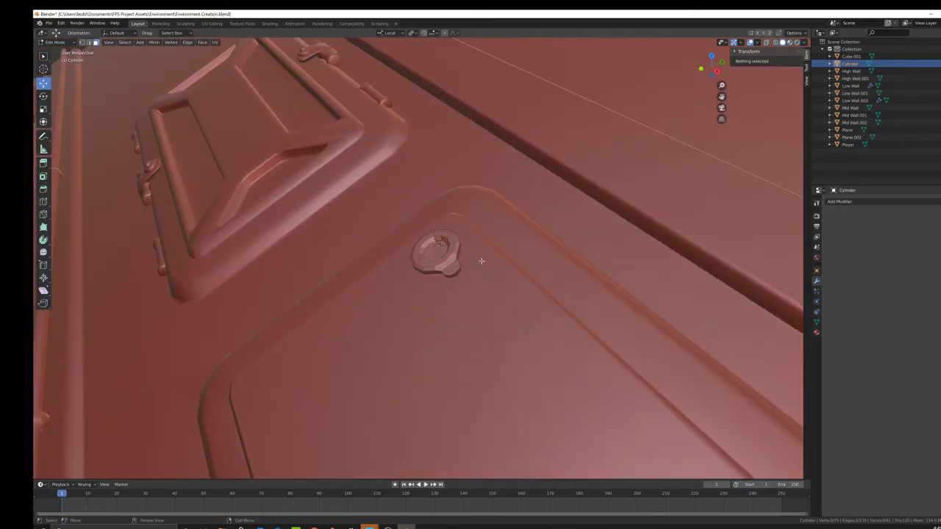
scroll(493, 265, "up", 3)
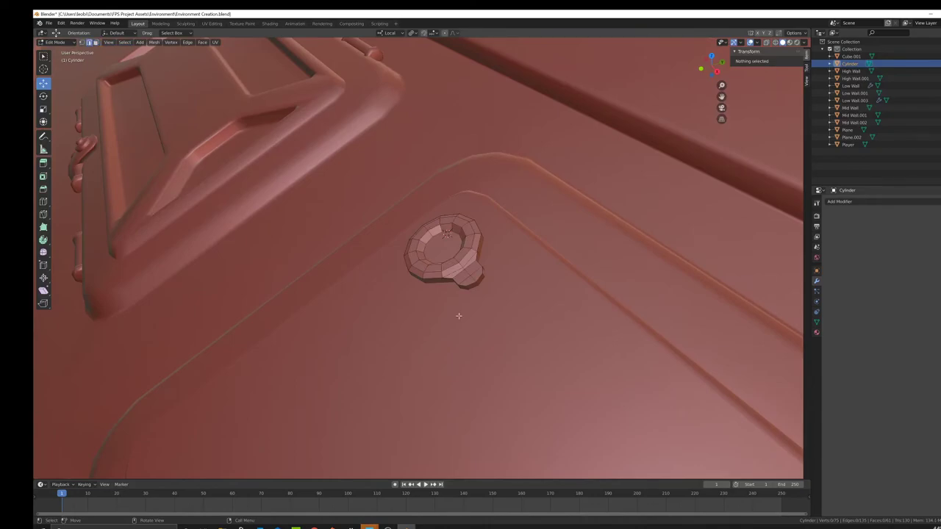
middle_click_drag(459, 316, 557, 316)
left_click(493, 292)
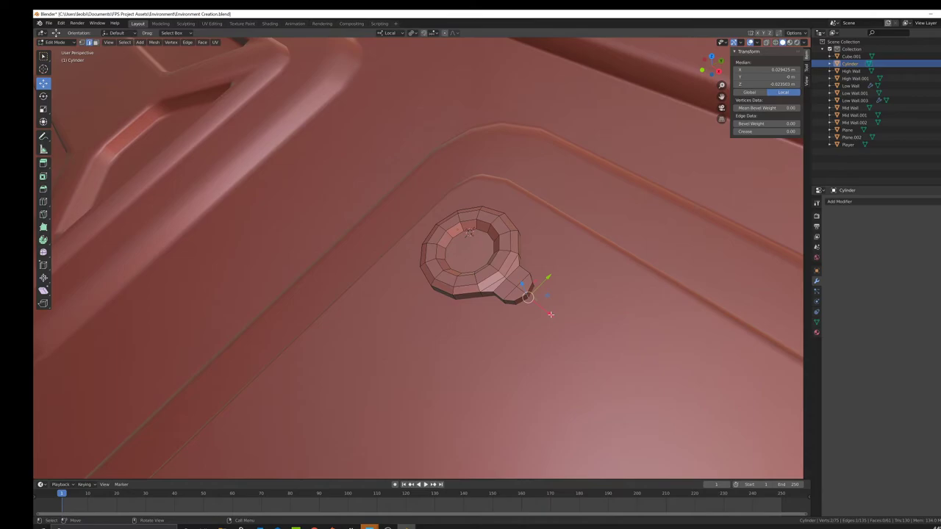
key("g")
key("x")
key("x")
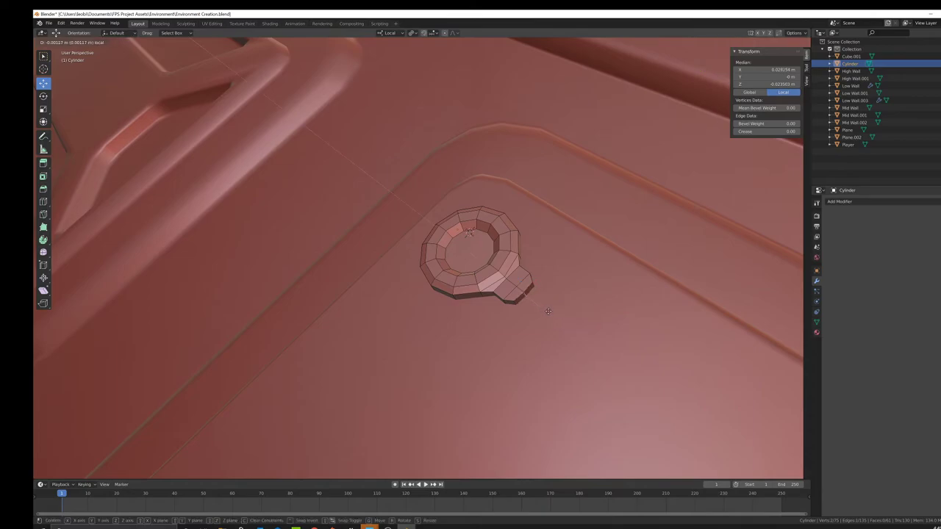
left_click(549, 311)
key("Tab")
scroll(551, 321, "down", 5)
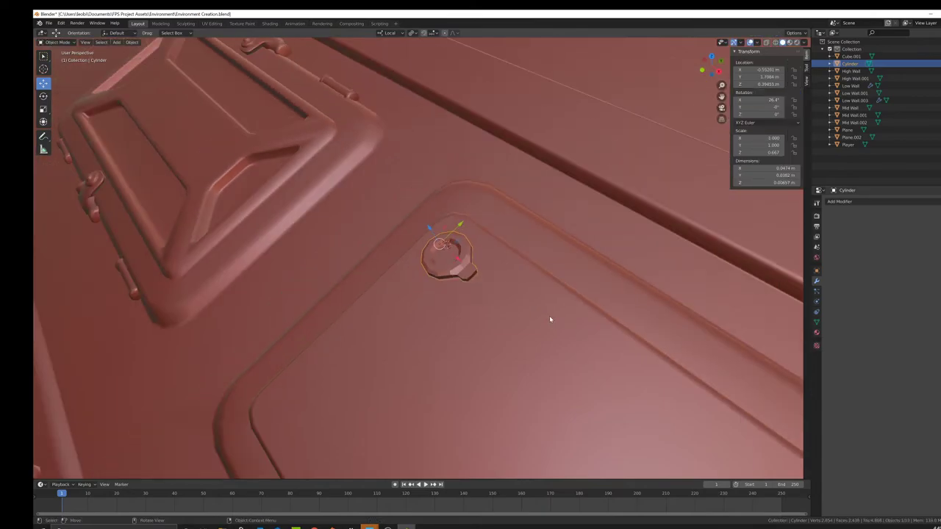
Duplicate the tabbed ring and slide the copy along its local Y to the centre panel's lower corner
middle_click_drag(550, 319, 564, 318)
scroll(525, 318, "down", 5)
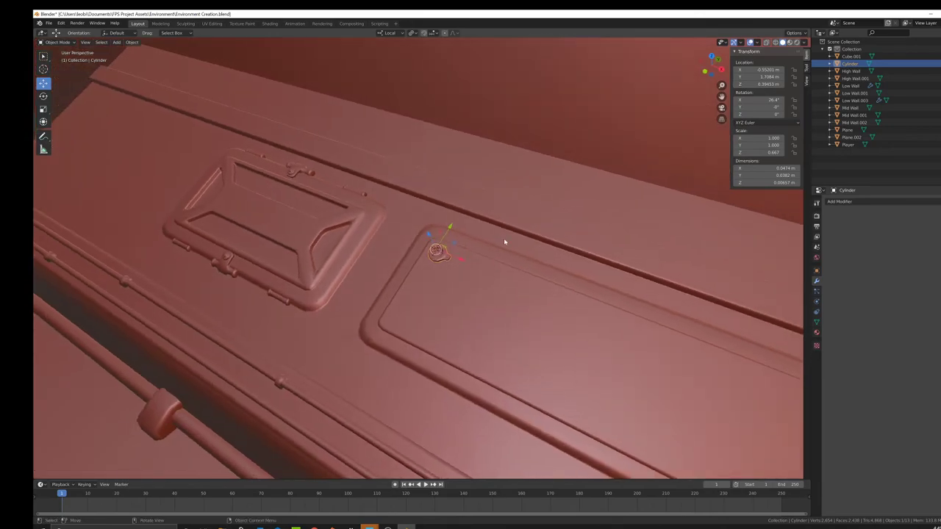
key("shift+d")
right_click(465, 235)
left_click_drag(451, 228, 405, 289)
left_click(440, 256)
Join both ring fixtures into the Low Wall object so that they share its modifiers
middle_click_drag(440, 256, 489, 271)
left_click(333, 289, "shift")
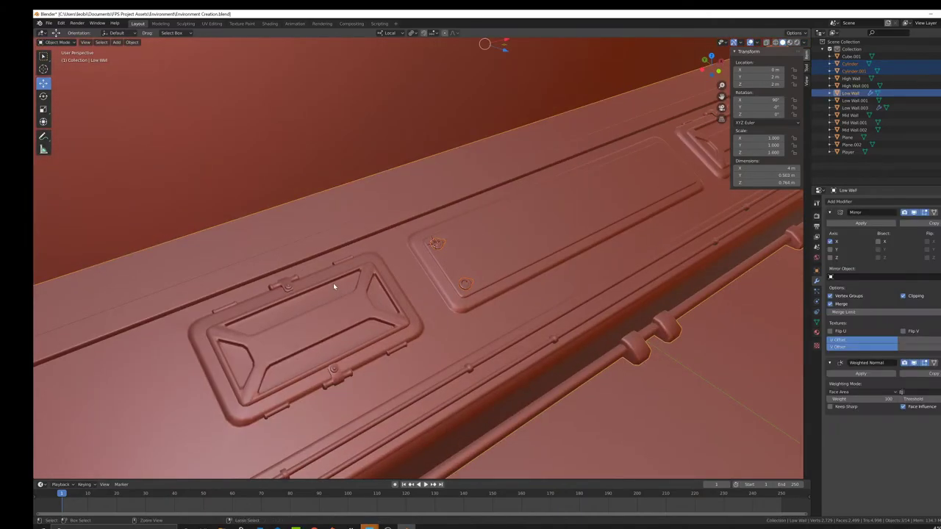
key("ctrl+j")
middle_click_drag(333, 289, 399, 293)
scroll(464, 302, "down", 3)
scroll(463, 321, "up", 3)
Clear the seams on all edges of the Low Wall mesh, deselect everything and finish mesh editing
key("Tab")
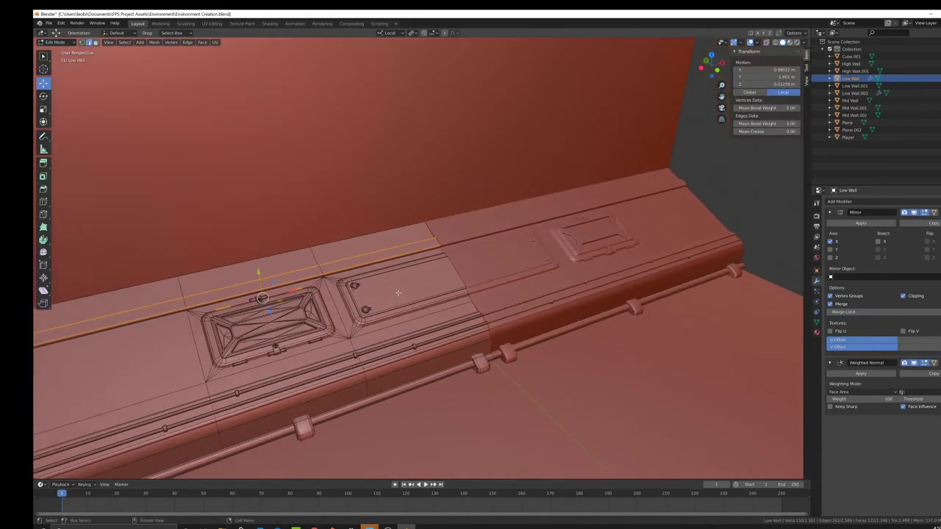
key("a")
right_click(458, 205)
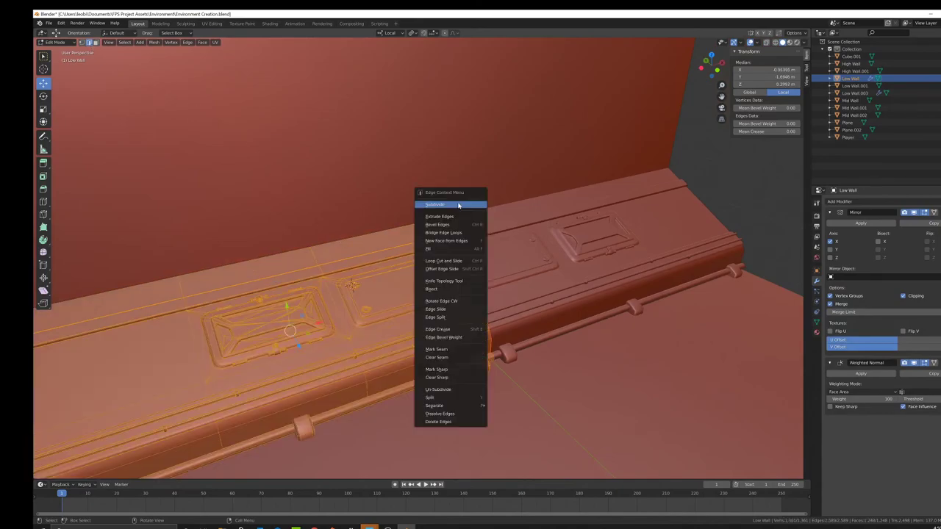
right_click(407, 206)
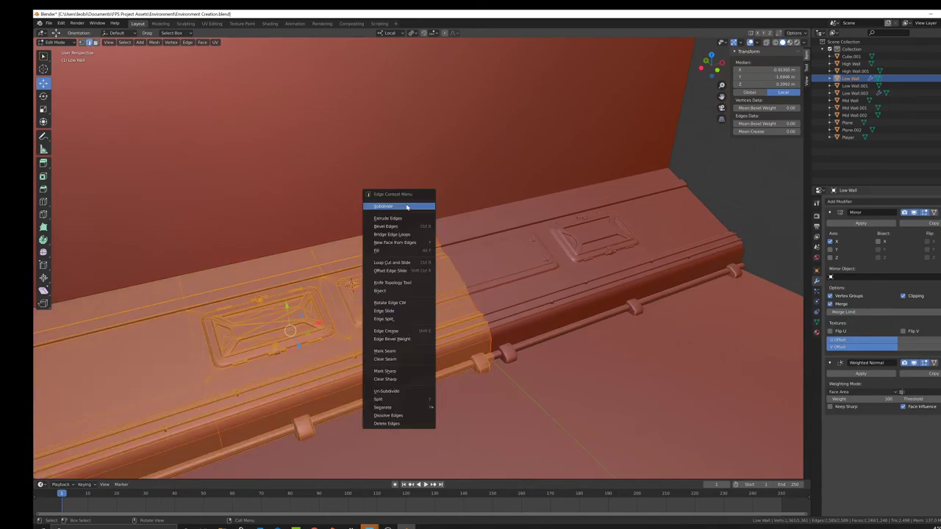
left_click(404, 359)
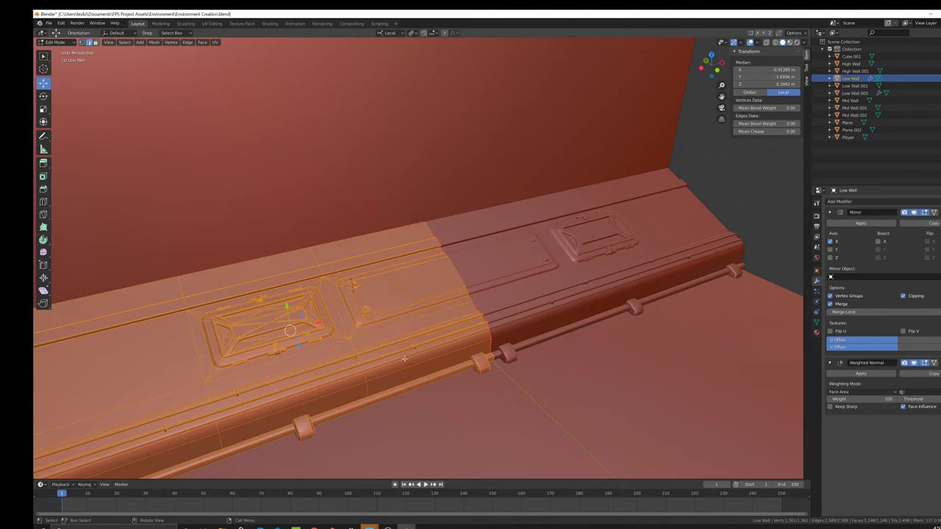
scroll(557, 300, "down", 1)
middle_click_drag(415, 344, 451, 254, "shift")
scroll(484, 293, "up", 1)
scroll(482, 297, "up", 2)
scroll(483, 297, "down", 3)
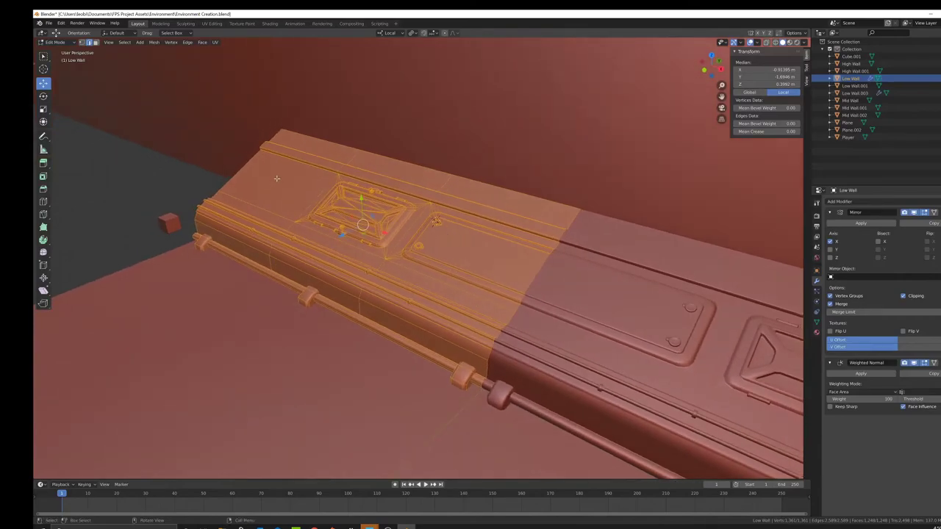
left_click(187, 180)
key("Tab")
middle_click_drag(387, 285, 467, 290)
scroll(468, 291, "up", 4)
key("Tab")
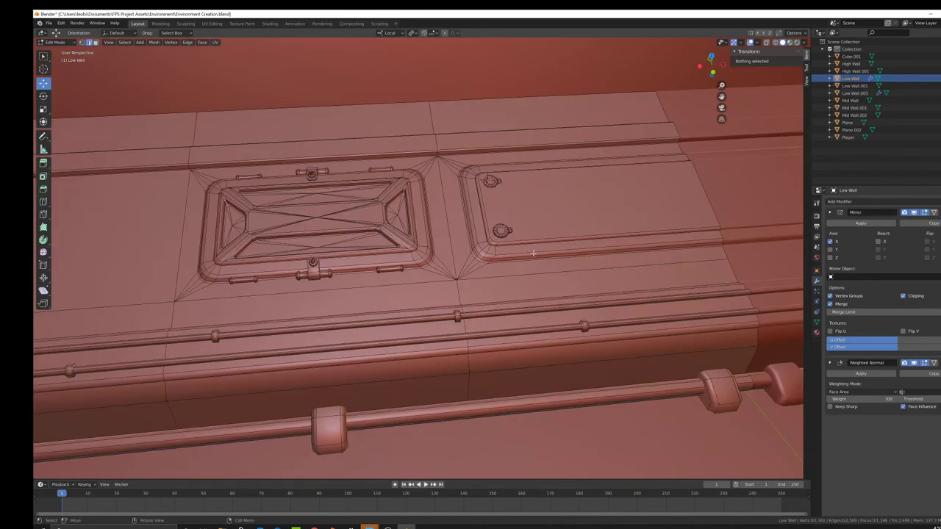
left_click(503, 261, "alt")
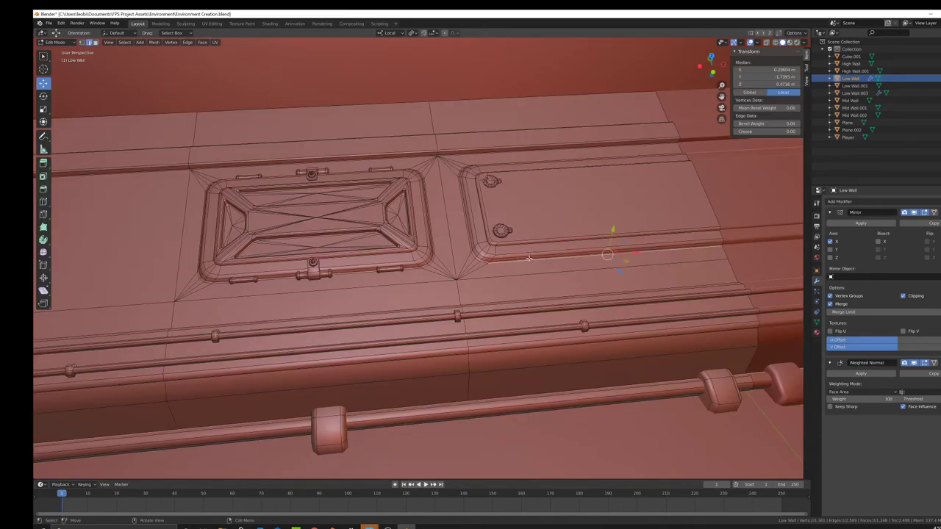
scroll(529, 258, "down", 5)
middle_click_drag(528, 258, 496, 282)
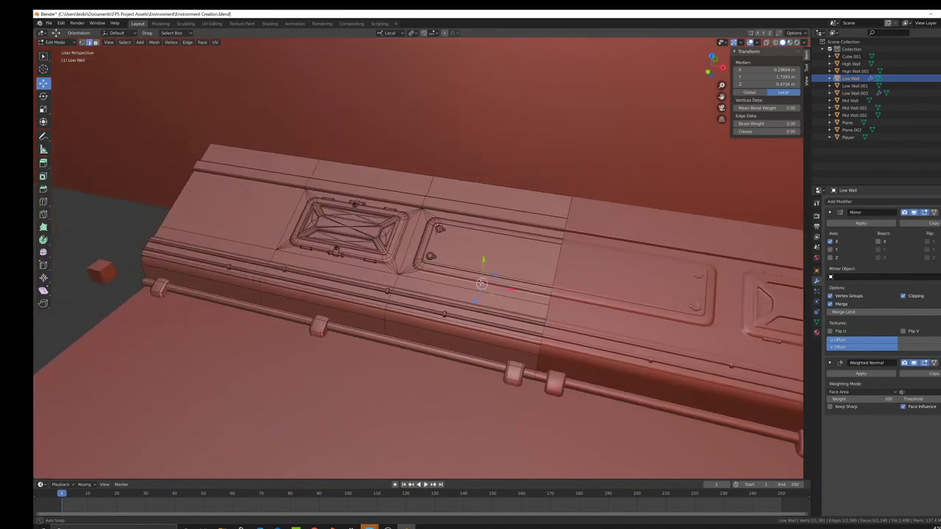
middle_click_drag(505, 238, 462, 277, "shift")
middle_click_drag(447, 281, 443, 285)
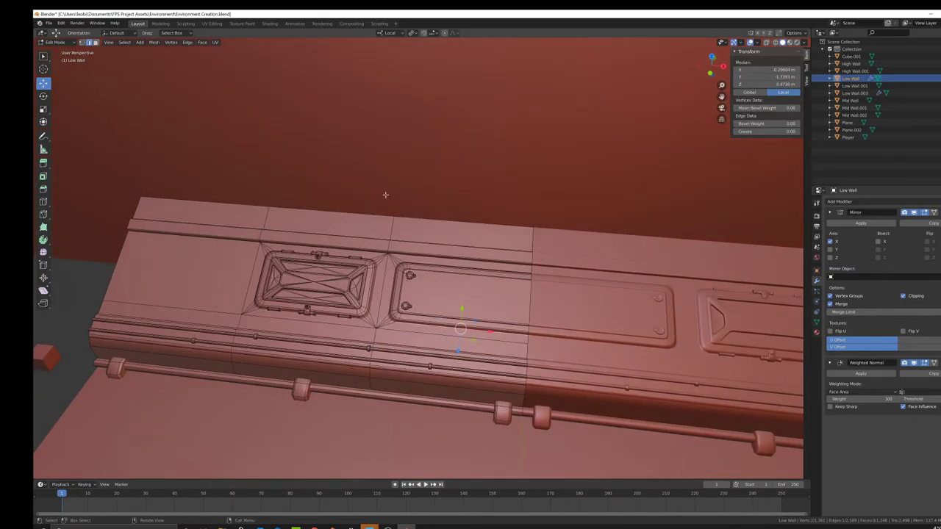
middle_click_drag(386, 195, 227, 105)
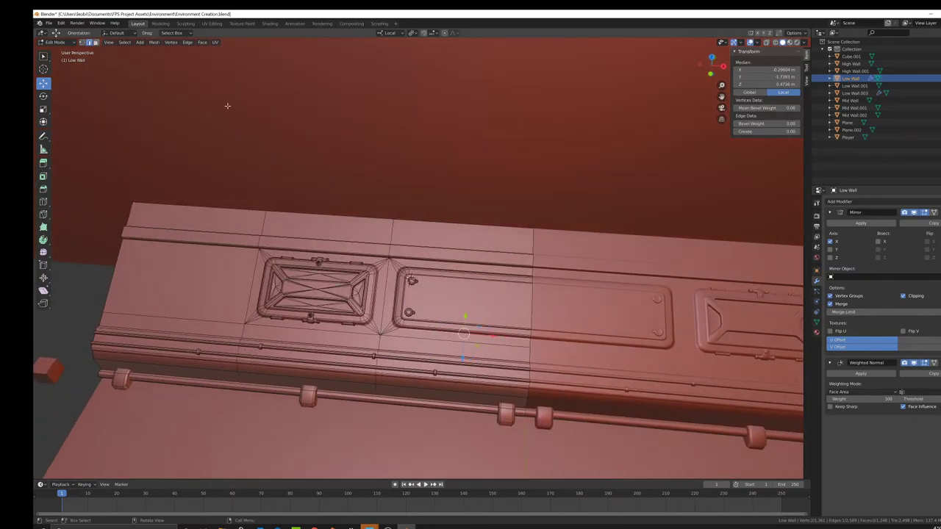
left_click(96, 42)
left_click(43, 202)
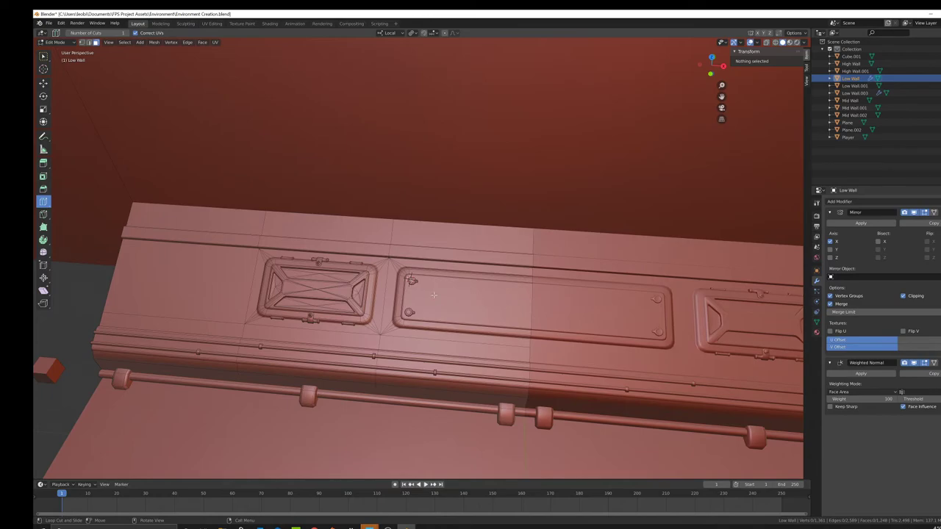
key("Tab")
scroll(327, 231, "up", 4)
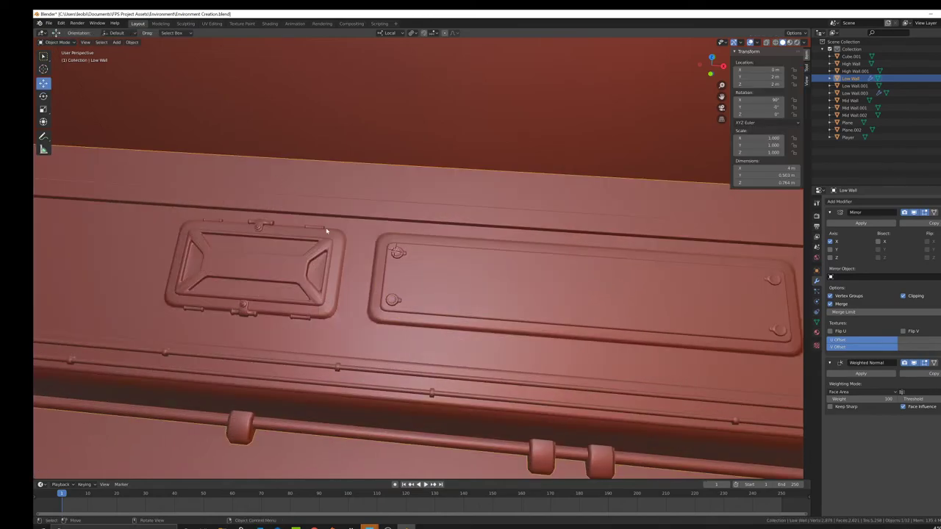
Duplicate the small panel's upper and lower latches and hinge bars and move the copies along local X onto the centre panel's edges
key("Tab")
left_click(82, 43)
middle_click_drag(140, 99, 194, 92, "shift")
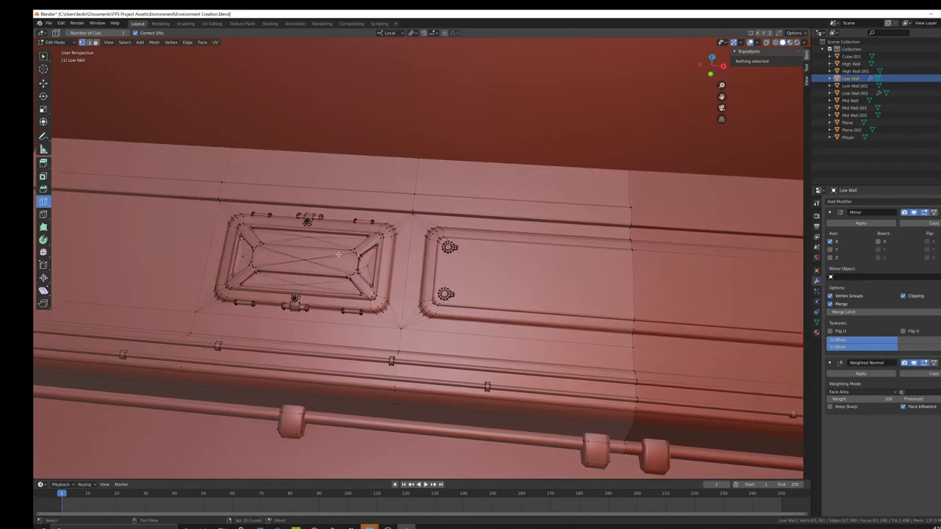
left_click(44, 57)
middle_click_drag(256, 202, 344, 204, "shift")
scroll(343, 204, "up", 4)
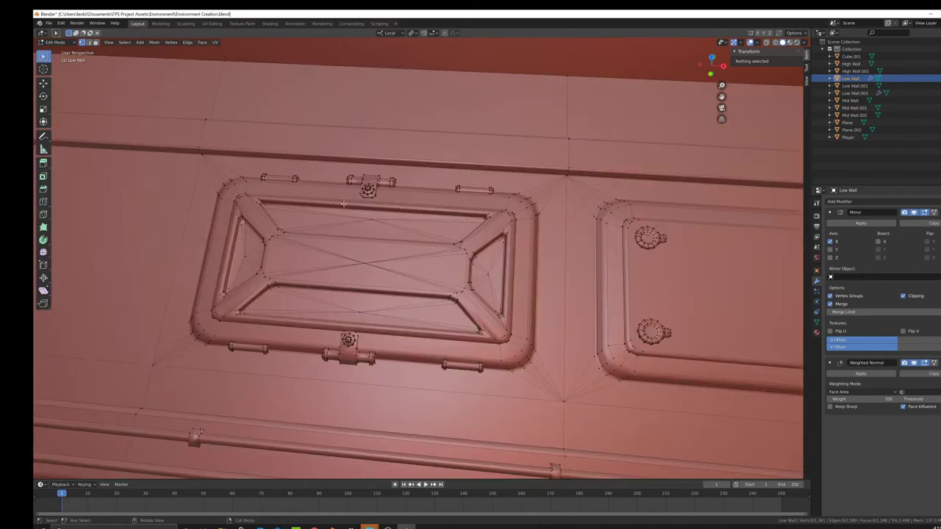
left_click(296, 178)
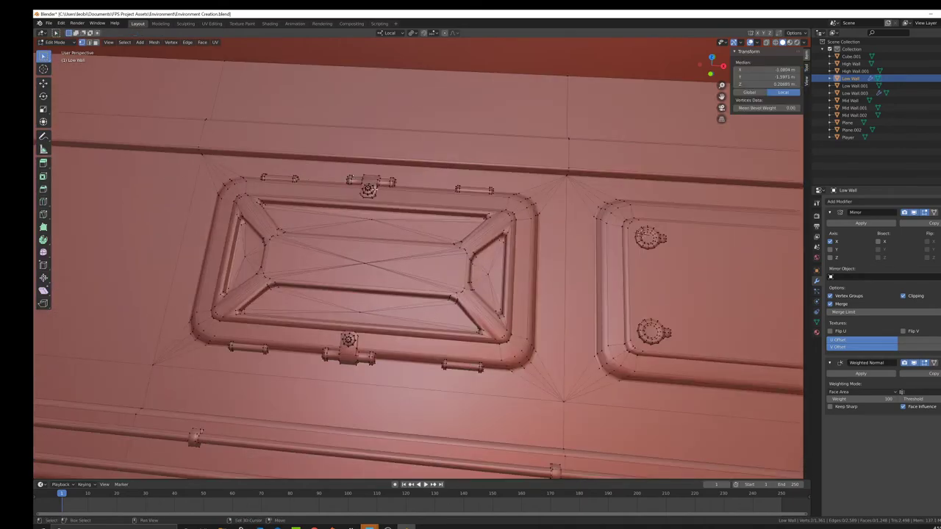
key("ctrl+l")
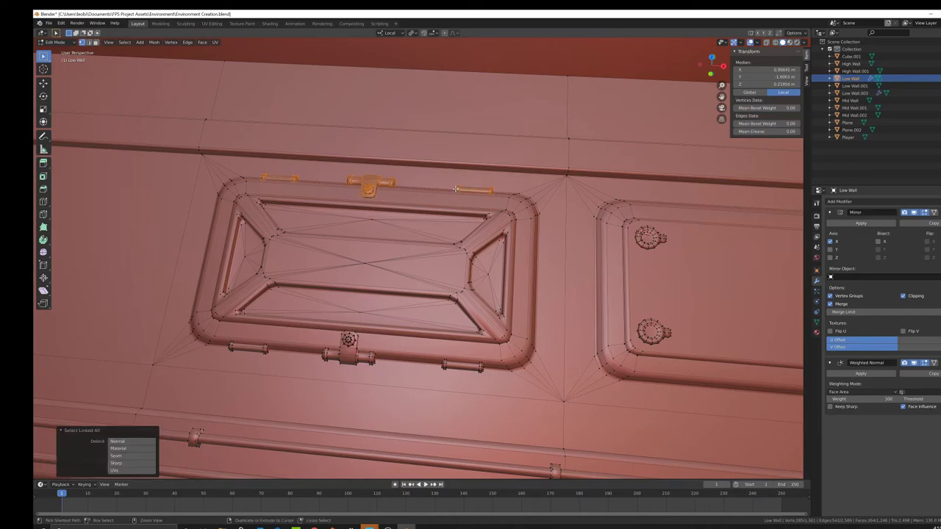
left_click(484, 367, "shift")
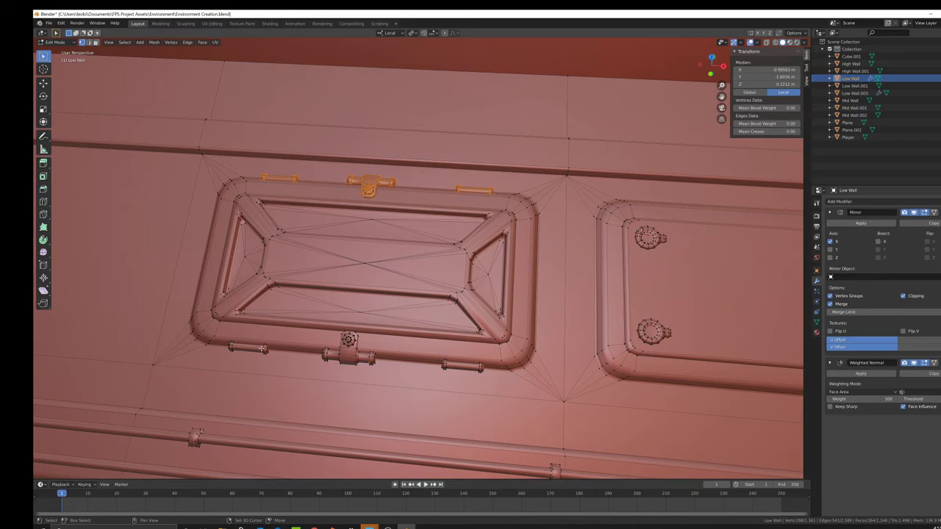
key("ctrl+l")
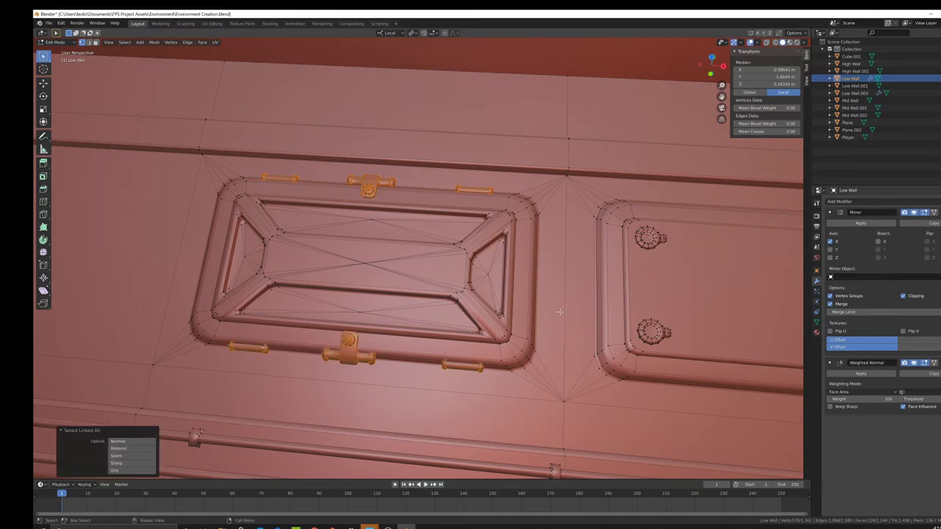
scroll(560, 311, "down", 4)
middle_click_drag(611, 296, 514, 283, "shift")
key("shift+d")
right_click(333, 202)
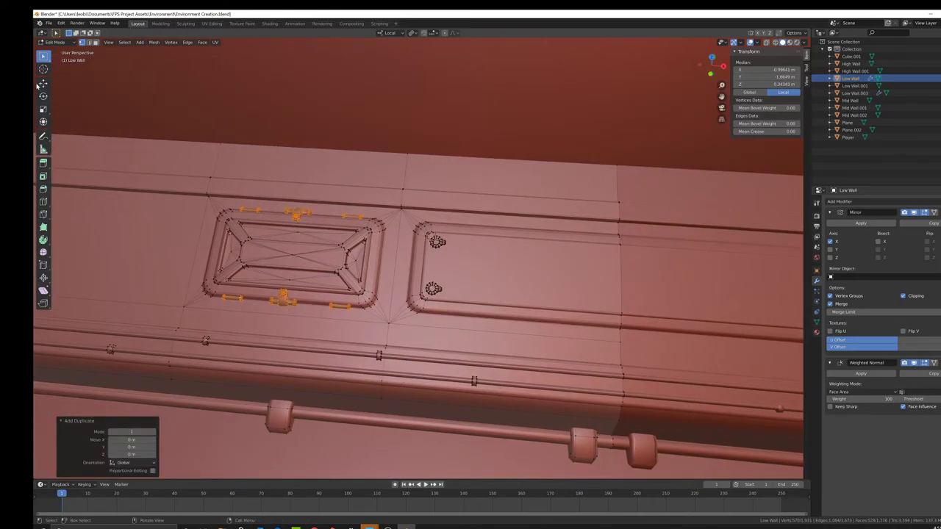
left_click(42, 83)
left_click_drag(318, 258, 535, 279)
key("Tab")
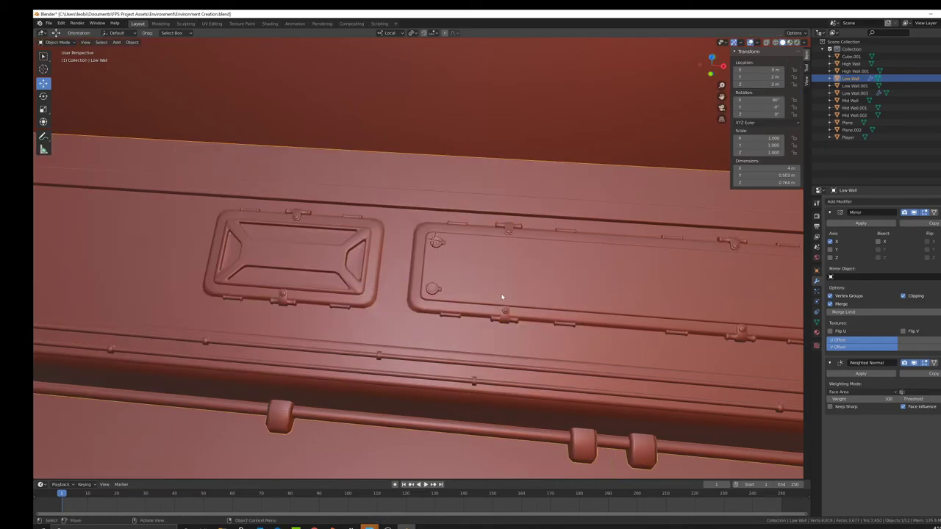
Examine the low wall's panels, fixtures and lower bar from several angles and distances
scroll(503, 297, "down", 5)
middle_click_drag(503, 297, 480, 294)
scroll(437, 299, "up", 3)
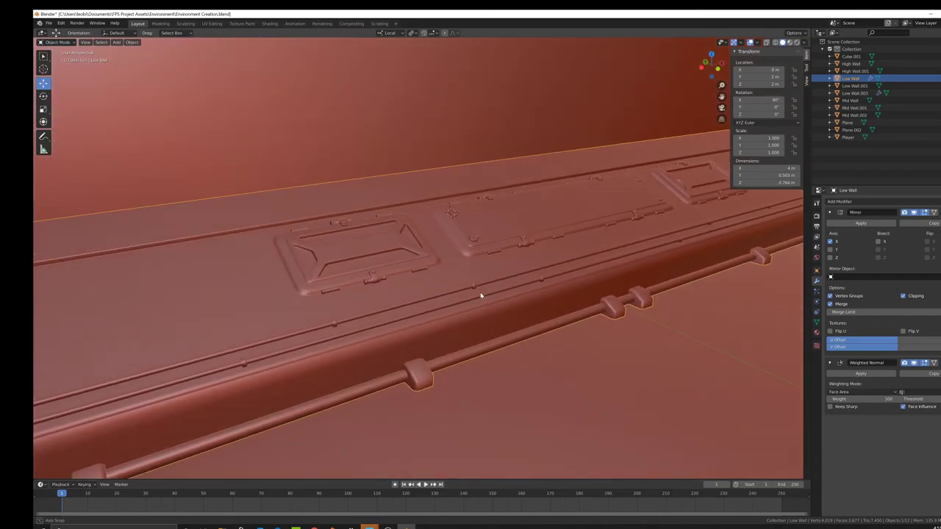
scroll(485, 301, "down", 10)
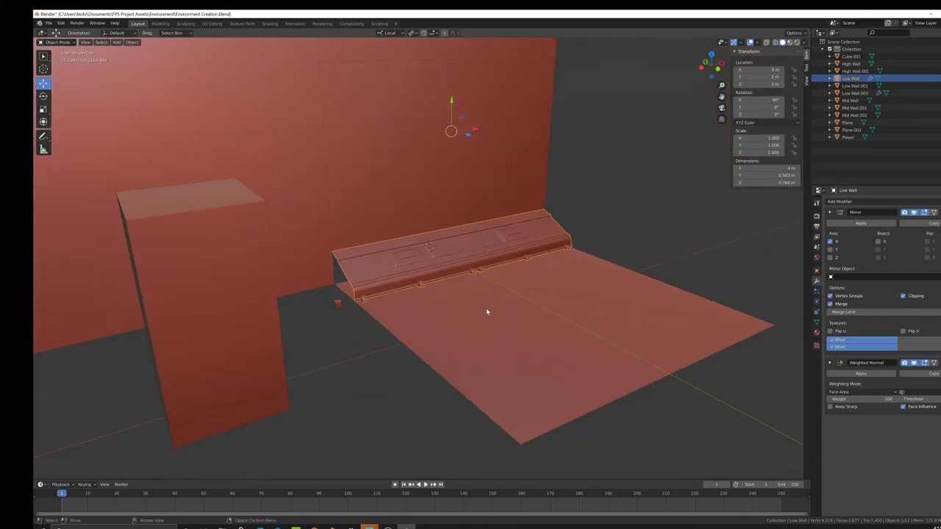
scroll(470, 311, "up", 3)
middle_click_drag(453, 308, 458, 296)
scroll(414, 264, "down", 4)
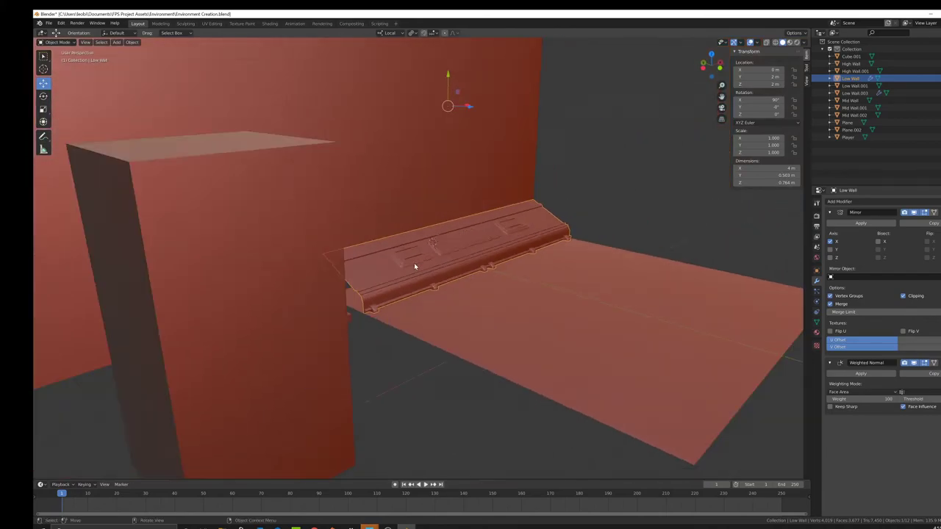
scroll(414, 254, "up", 4)
scroll(406, 246, "down", 4)
scroll(421, 267, "up", 4)
middle_click_drag(421, 266, 445, 283)
Open the Low Wall mesh for editing and clear its vertex selection
key("Tab")
key("ctrl+l")
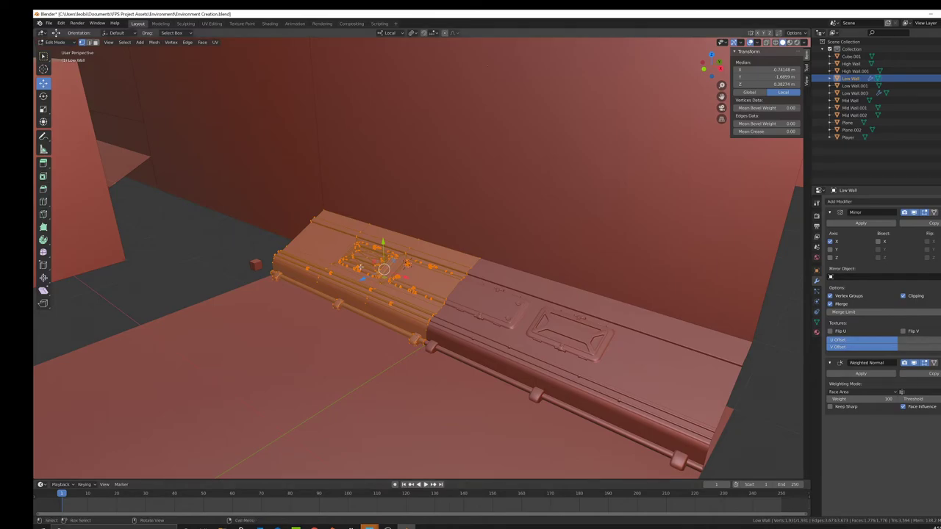
middle_click_drag(360, 268, 491, 308)
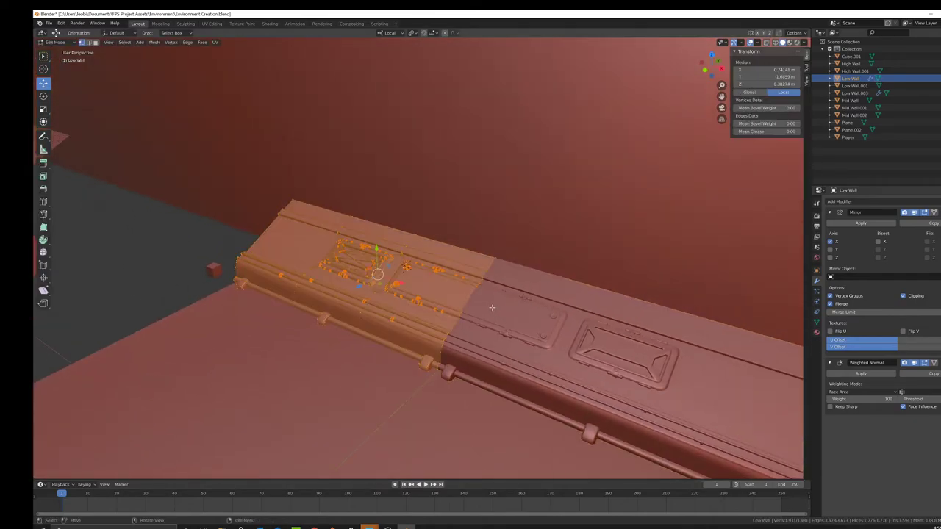
left_click(205, 228)
middle_click_drag(416, 373, 507, 382)
middle_click_drag(430, 347, 477, 298, "shift")
scroll(393, 319, "up", 4)
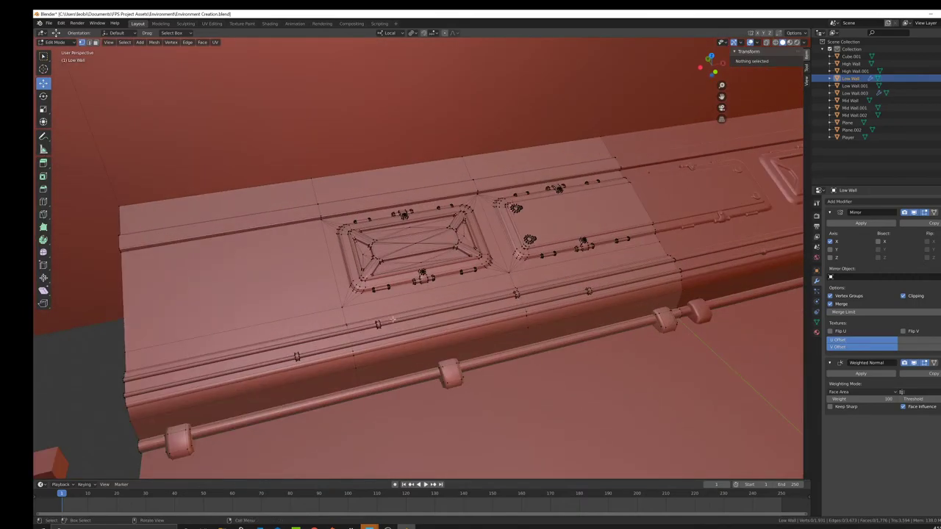
Try to move the stray vertex on the lower front face along local X and merge it into the end-edge vertex at last
middle_click_drag(392, 318, 533, 276)
left_click(564, 278)
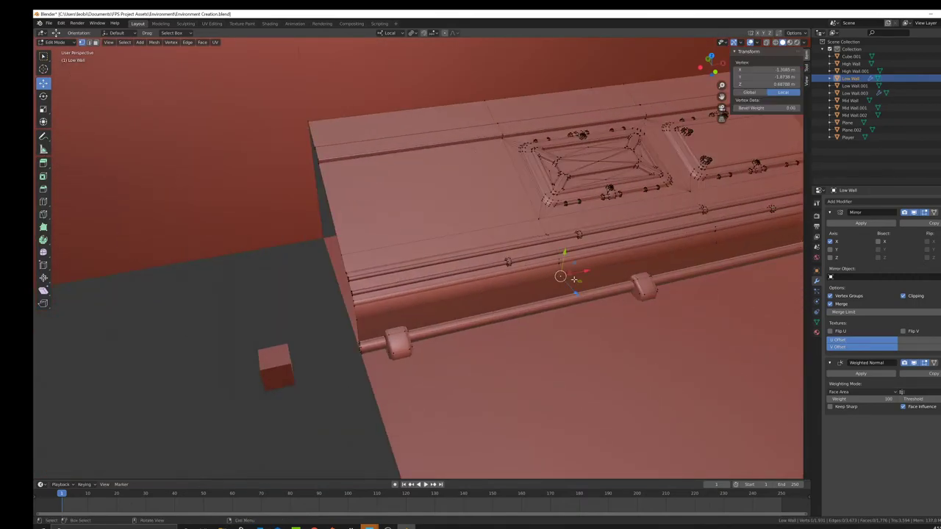
left_click_drag(584, 272, 371, 325)
right_click(554, 327)
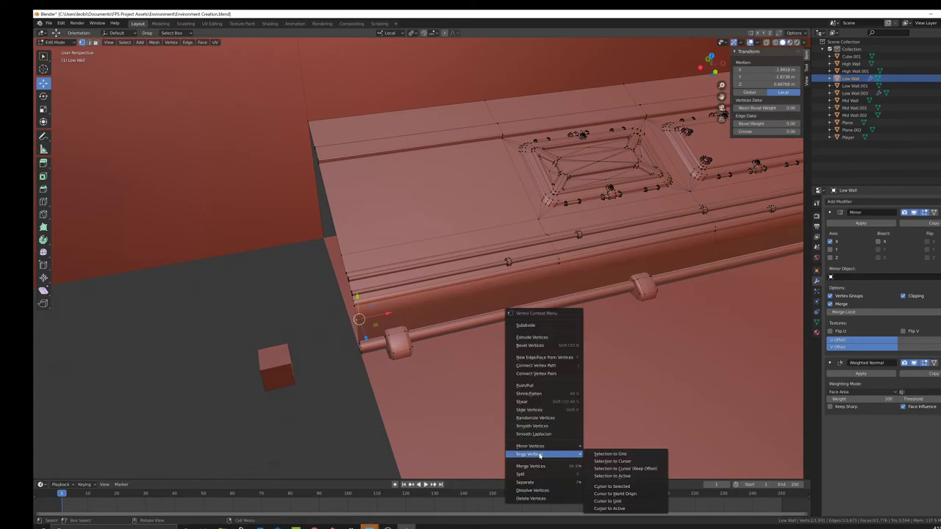
mouse_move(532, 466)
left_click(601, 431)
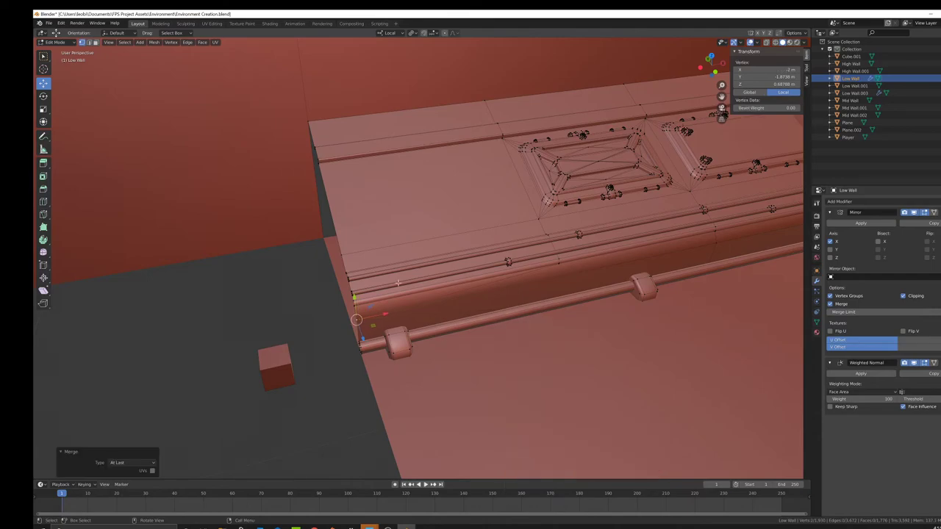
middle_click_drag(398, 283, 525, 275)
left_click(537, 277)
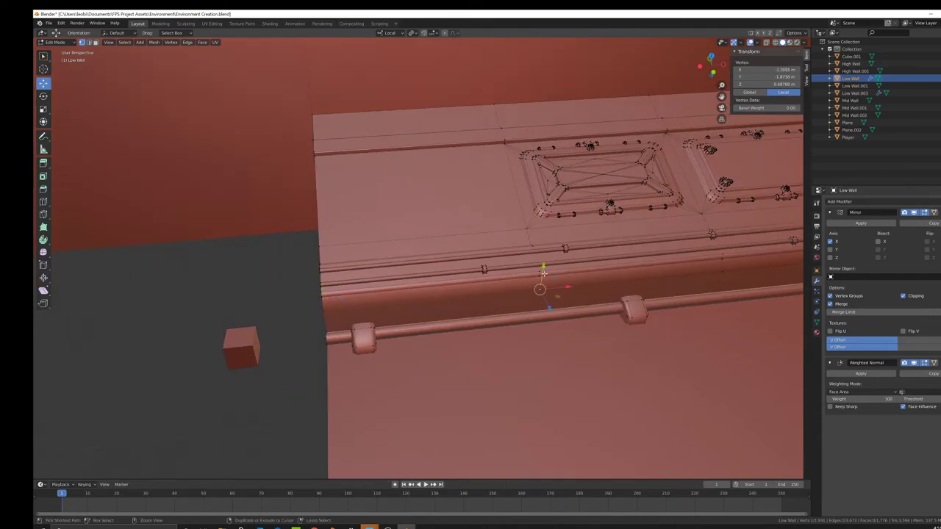
Add one lengthwise loop cut to the wall's lower front face and bevel it into a strip with an offset of about 0.047 m
middle_click_drag(498, 122, 507, 224)
middle_click_drag(513, 285, 501, 282, "shift")
scroll(489, 275, "up", 3)
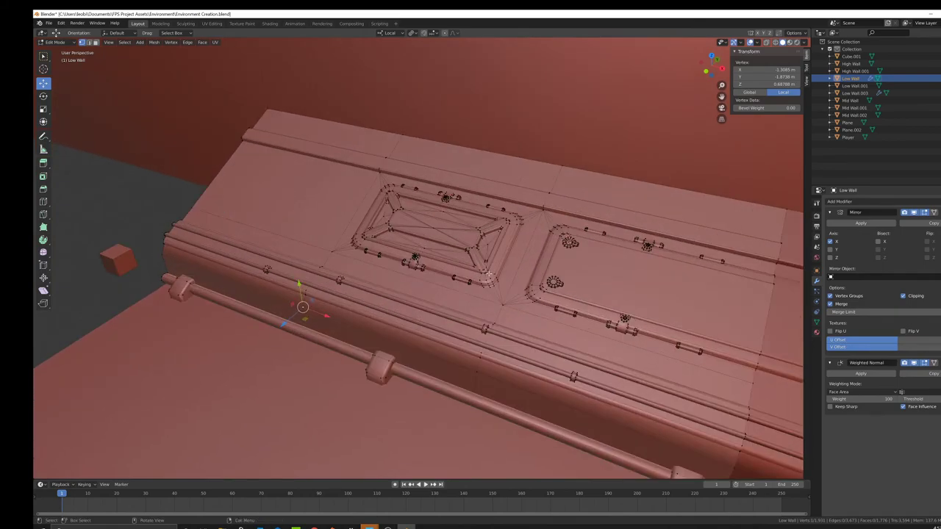
mouse_move(430, 281)
middle_mouse_down()
mouse_move(375, 297)
mouse_move(446, 281)
mouse_move(466, 289)
mouse_move(430, 288)
middle_mouse_up()
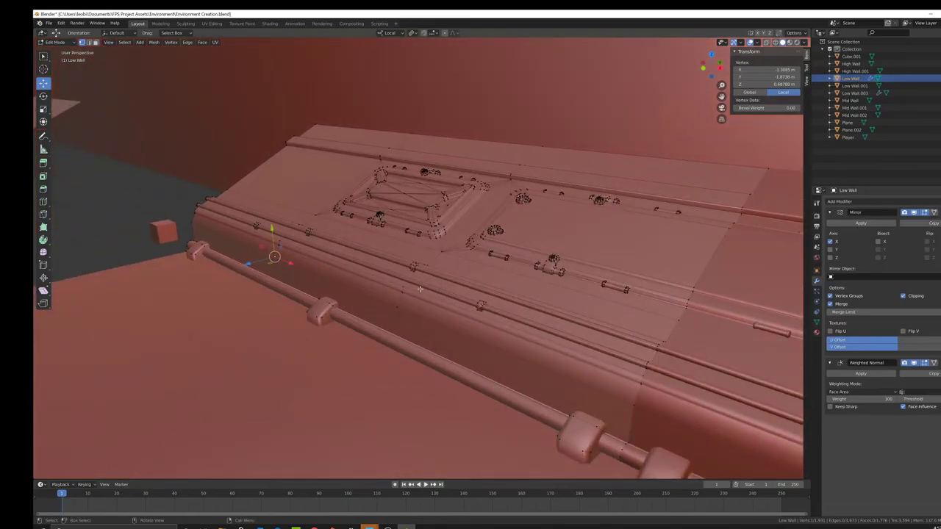
scroll(419, 289, "up", 4)
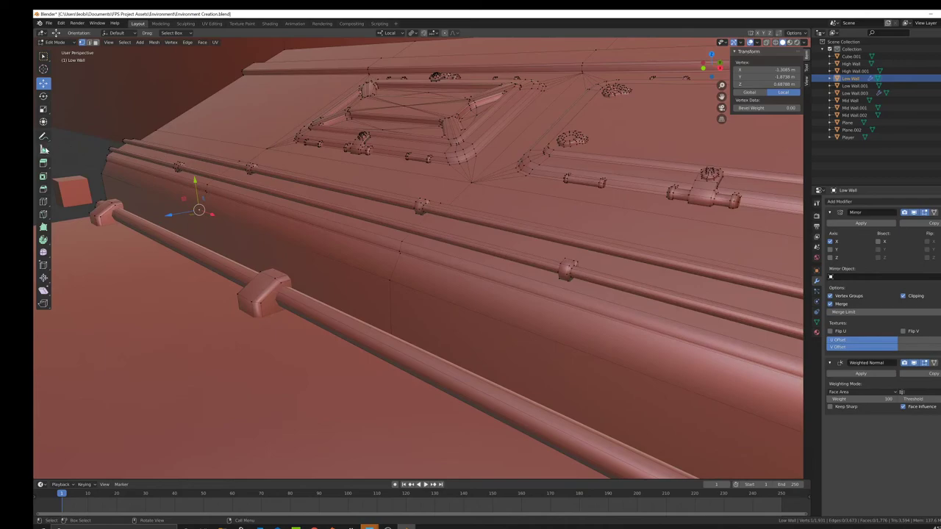
left_click(43, 201)
left_click(397, 319)
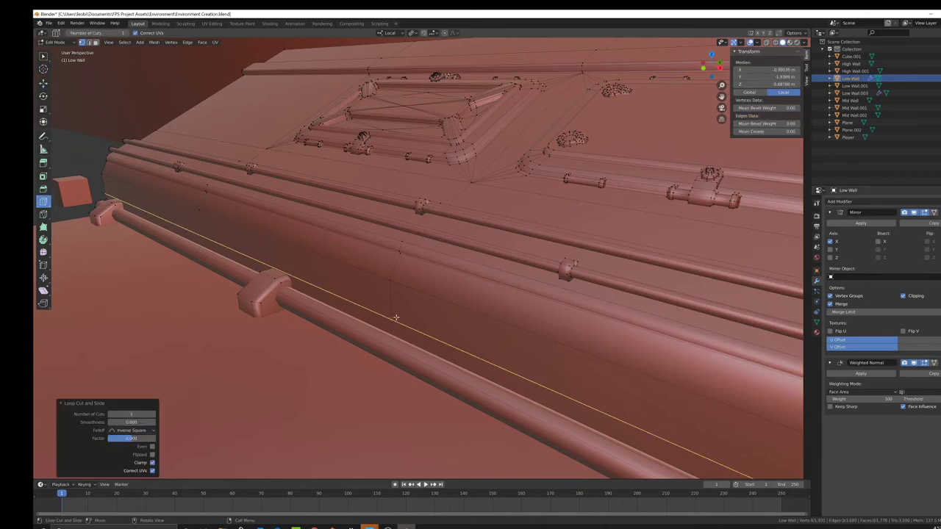
key("ctrl+b")
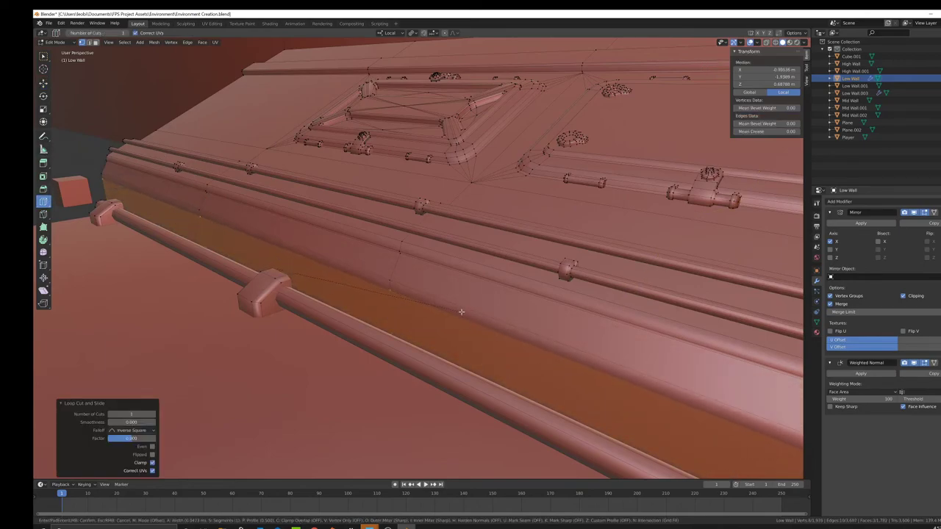
left_click(478, 311)
Extrude the strip on the lower front face along its normal by about 0.009 m
key("z")
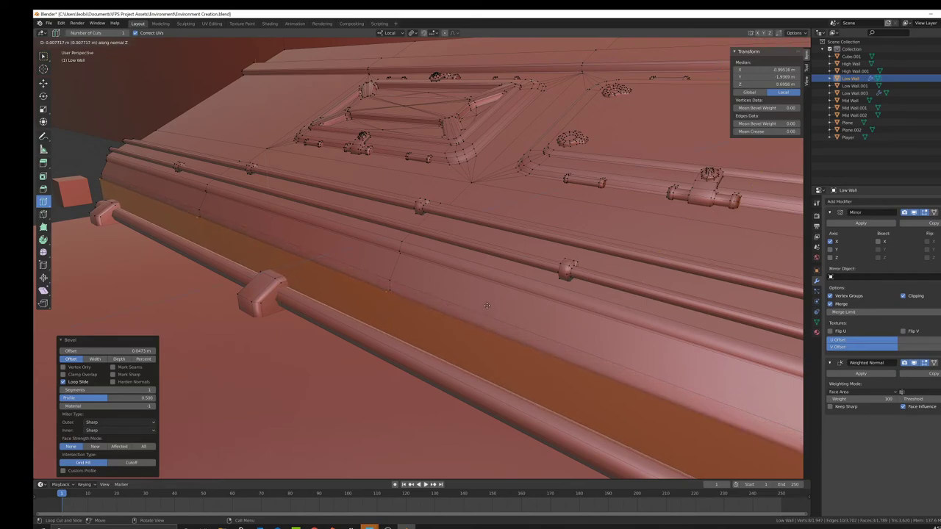
left_click(481, 310)
key("s")
key("z")
key("z")
right_click(508, 298)
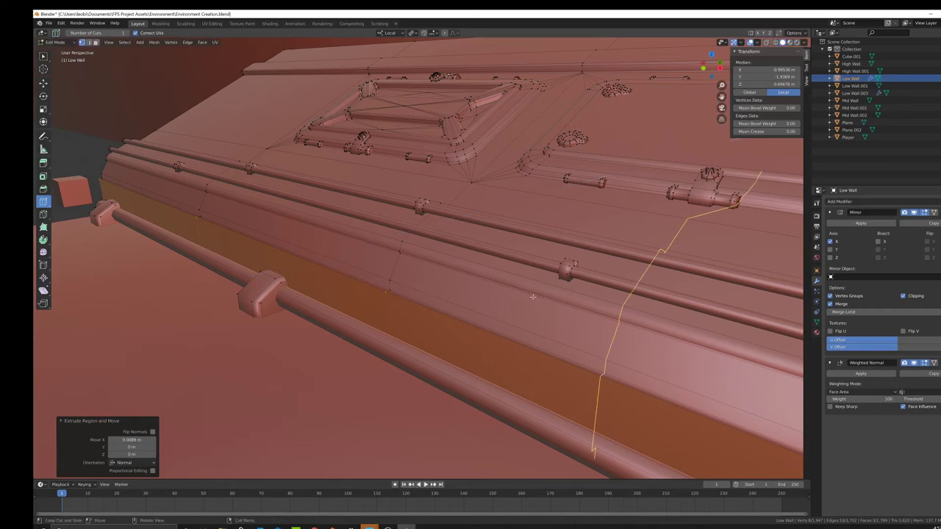
Extrude the strip again and scale the new faces vertically to about 0.83 for a tapered edge
key("e")
key("s")
key("z")
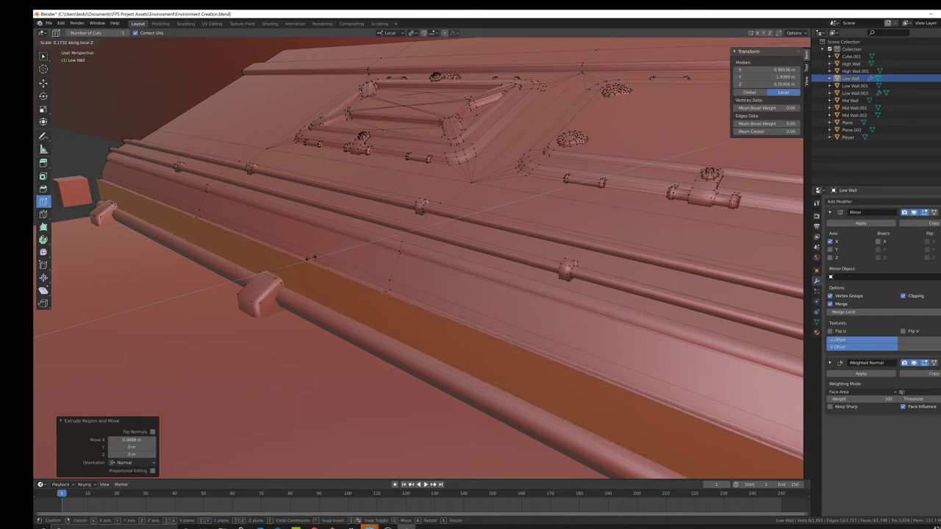
left_click(480, 274)
Select the extruded strip's small side faces at the wall's outer end and delete them
middle_click_drag(323, 244, 393, 256)
scroll(393, 256, "down", 2)
middle_click_drag(339, 271, 449, 235, "shift")
scroll(439, 235, "up", 3)
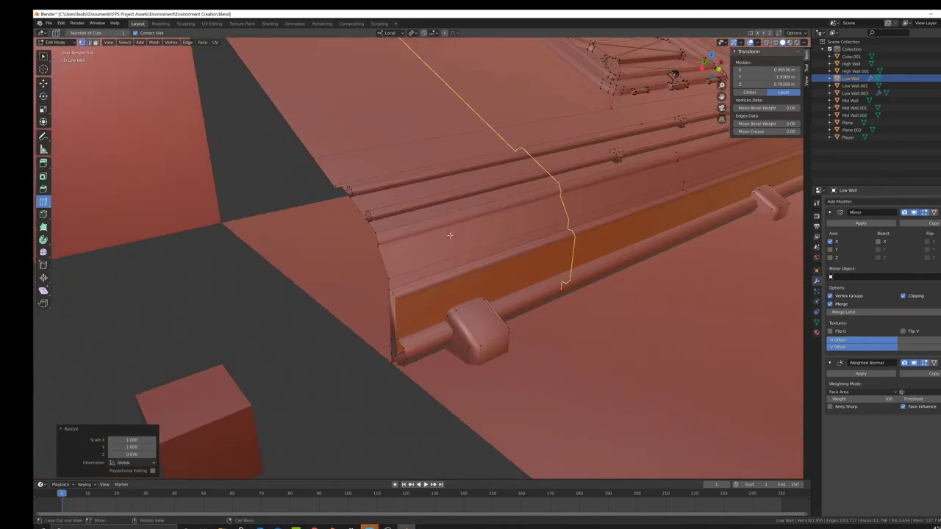
left_click(96, 42)
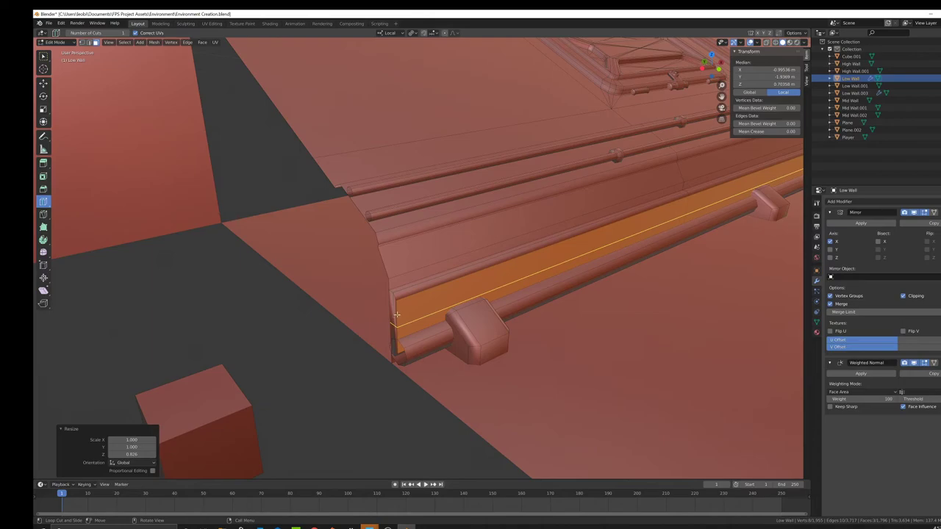
left_click(43, 56)
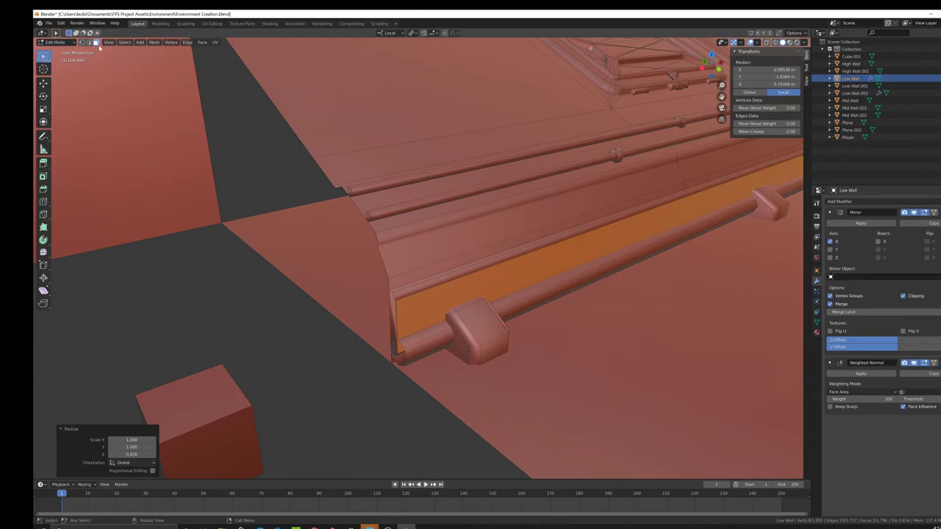
middle_click_drag(449, 280, 583, 293)
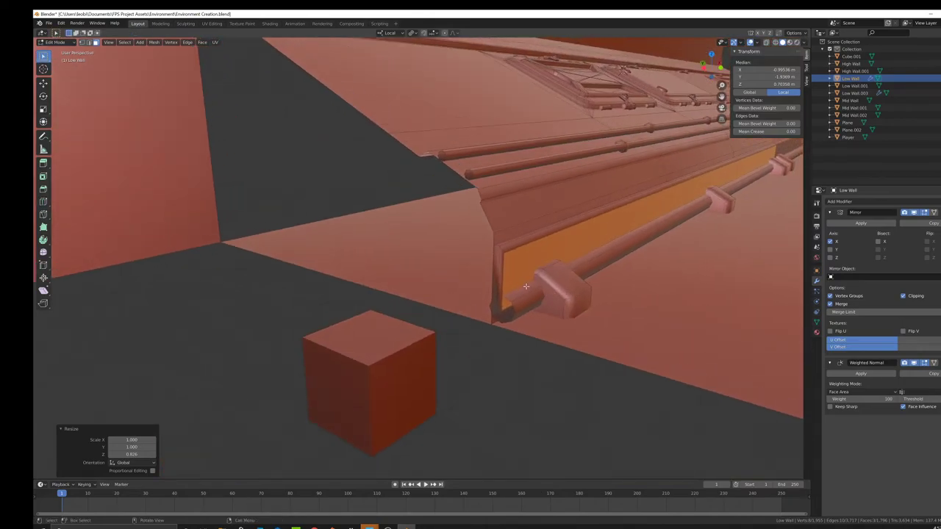
left_click(499, 274)
left_click(497, 268, "shift")
key("x")
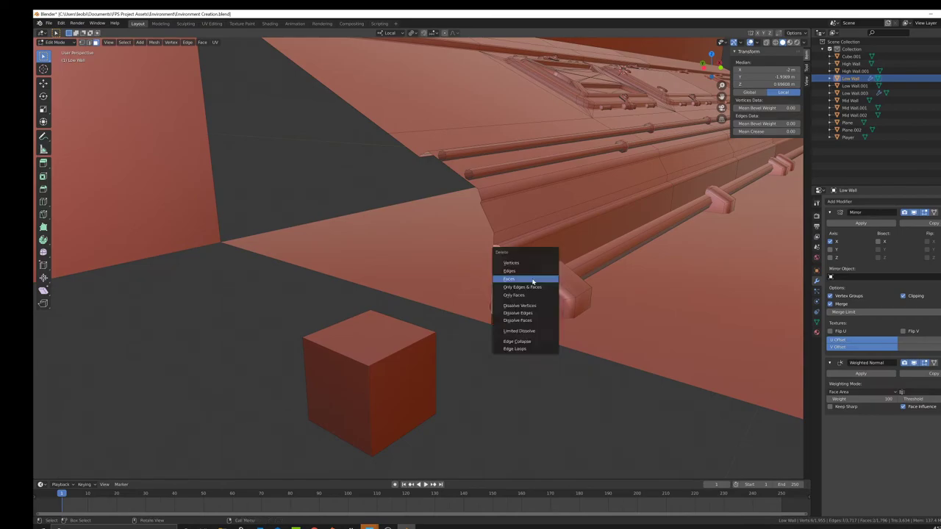
left_click(533, 280)
Select the whole lower bar with its brackets, move it outward along local Z by about 0.02 m and finish mesh editing
left_click(527, 295)
left_click(566, 281, "shift")
middle_click_drag(618, 281, 450, 349, "shift")
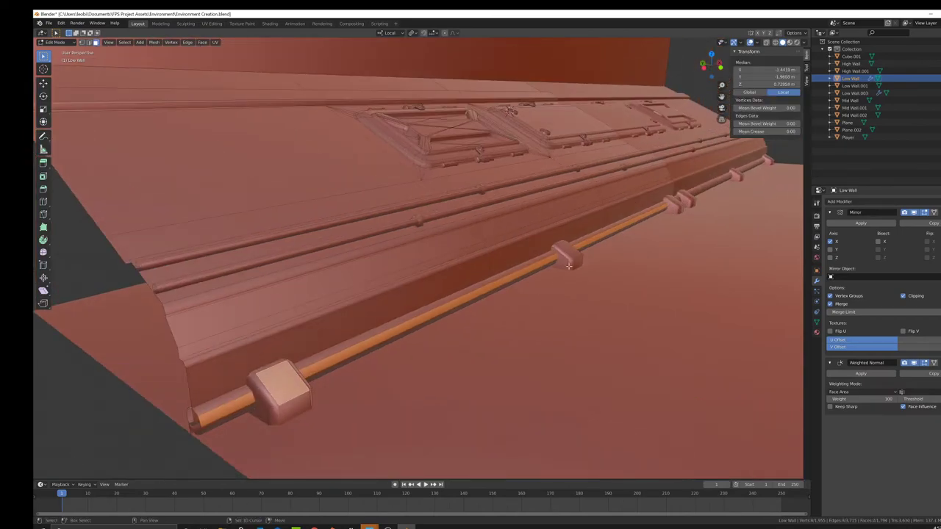
left_click(567, 257, "shift")
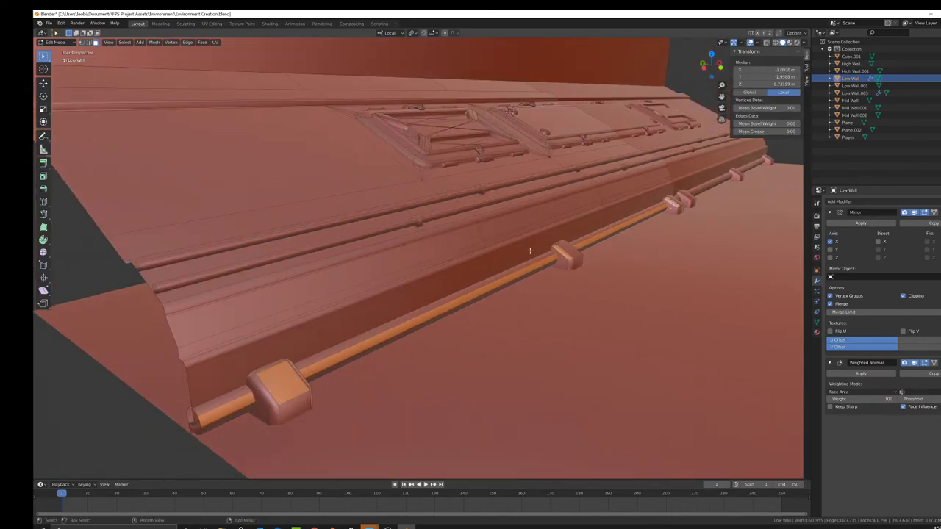
key("ctrl+l")
middle_click_drag(519, 253, 483, 260)
left_click(45, 84)
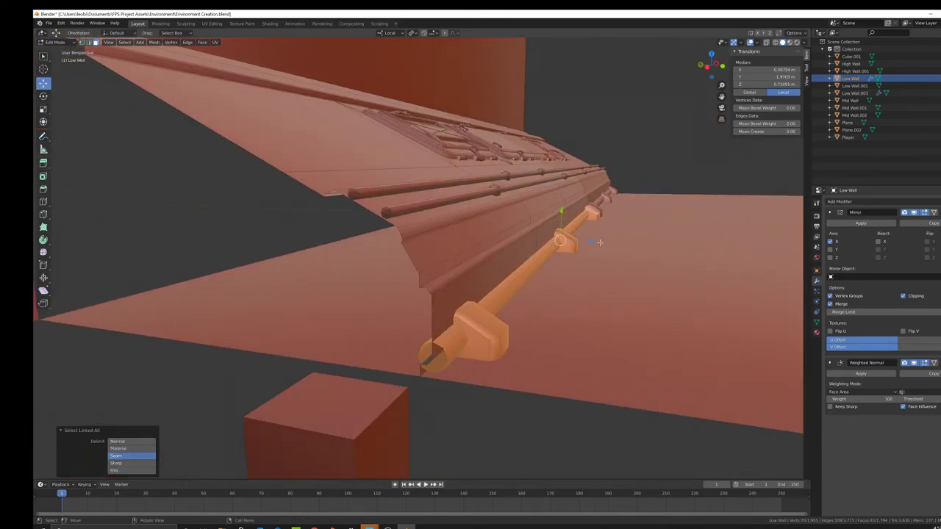
left_click_drag(600, 241, 600, 238)
middle_click_drag(600, 237, 566, 263)
key("Tab")
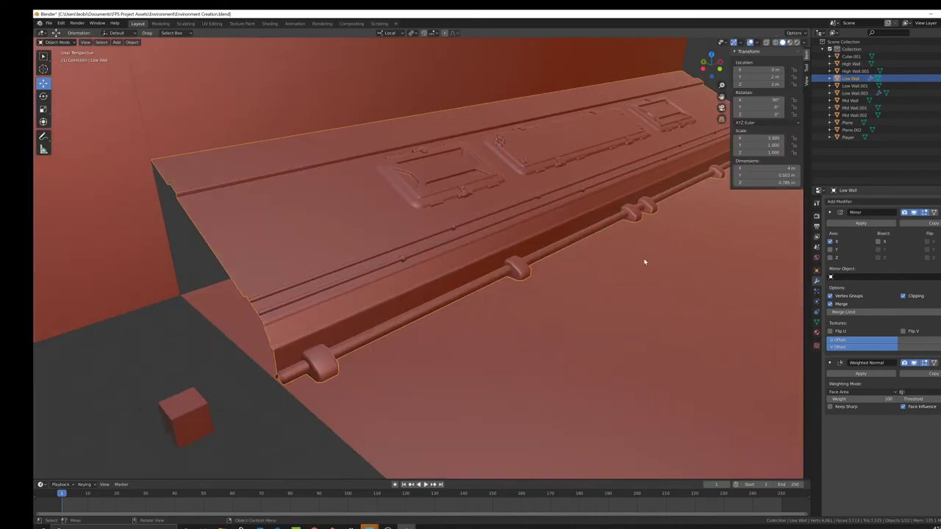
Deselect the lower bar's geometry in the Low Wall mesh and return to object mode
middle_click_drag(644, 263, 557, 268)
scroll(565, 269, "down", 3)
scroll(557, 271, "down", 4)
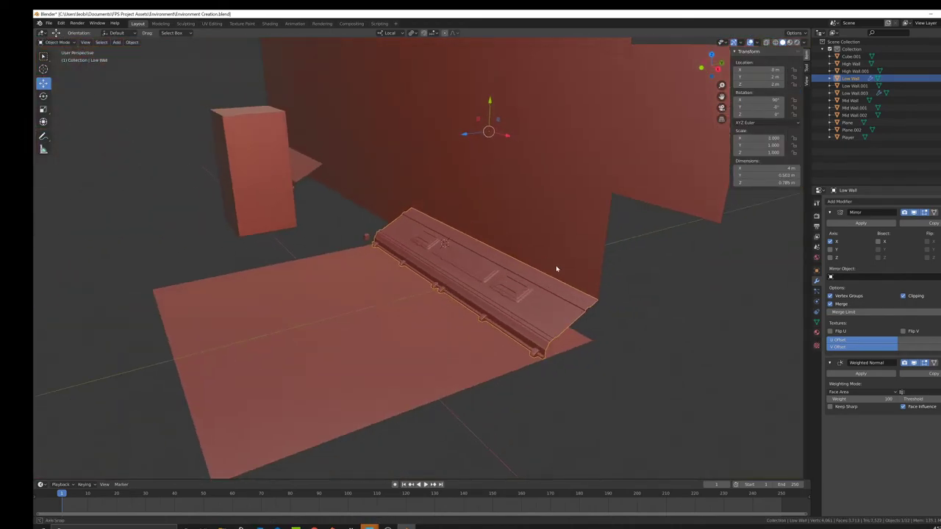
key("Tab")
middle_click_drag(470, 269, 527, 271)
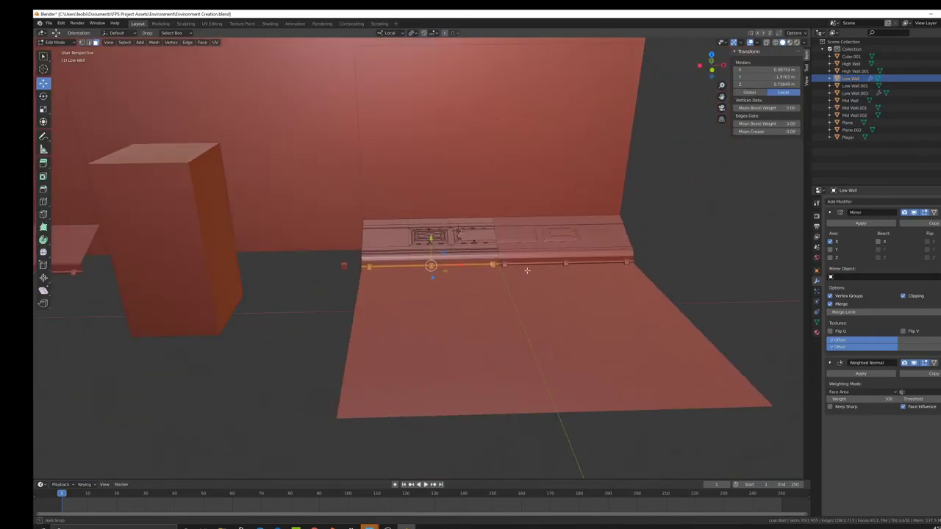
mouse_move(460, 267)
middle_mouse_down()
mouse_move(500, 275)
mouse_move(461, 286)
middle_mouse_up()
scroll(458, 287, "up", 4)
middle_click_drag(376, 237, 310, 247)
left_click(176, 215)
middle_click_drag(457, 229, 356, 235)
key("Tab")
Place the 3D cursor on the small panel's inner face, add a 12-vertex cylinder there and scale it to about 0.065 m
scroll(453, 245, "up", 3)
left_click(45, 69)
scroll(412, 249, "down", 2)
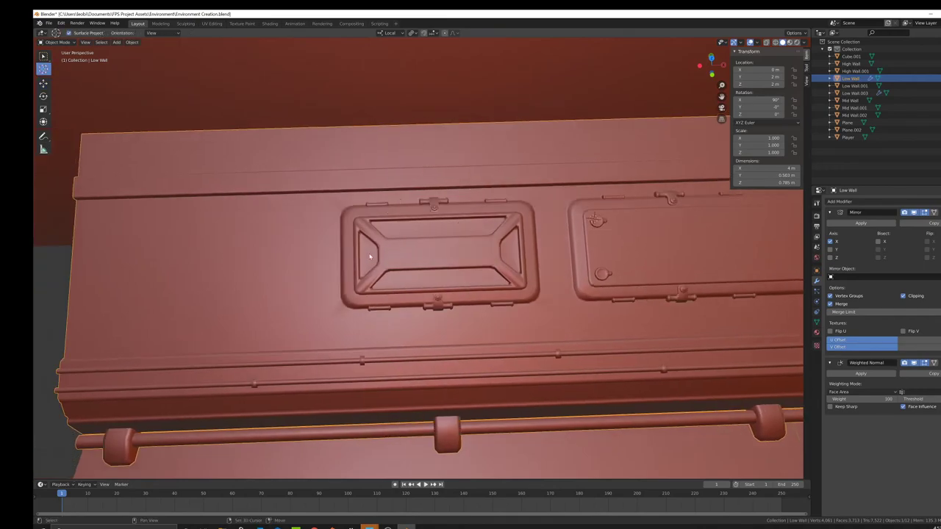
scroll(409, 247, "up", 6)
key("shift+a")
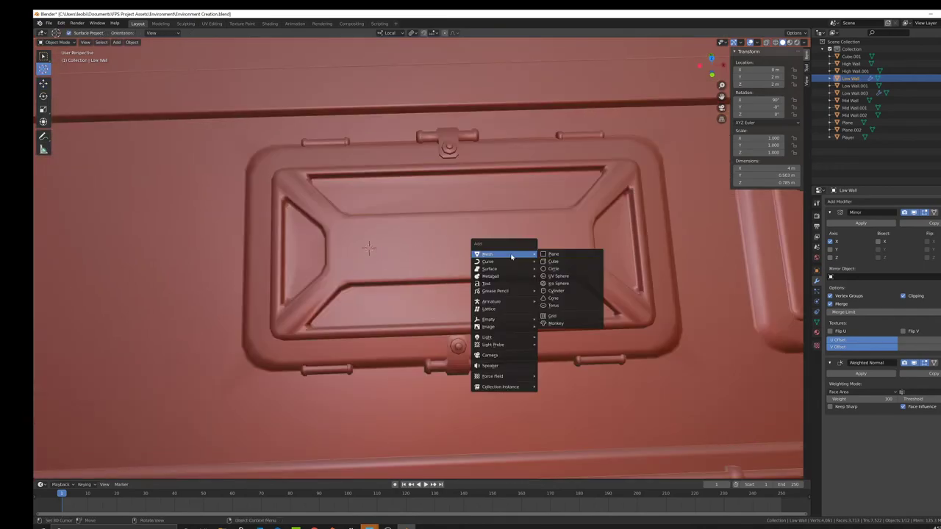
left_click(565, 287)
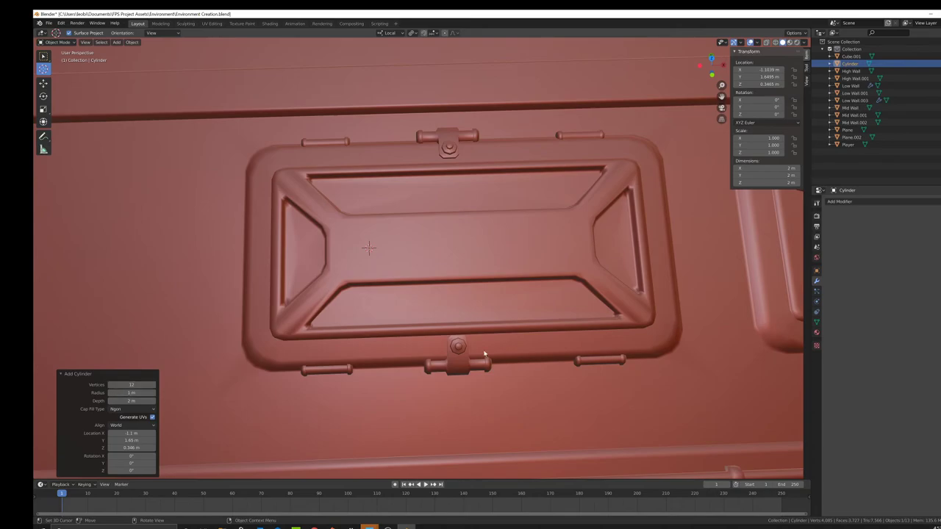
key("s")
left_click(418, 265)
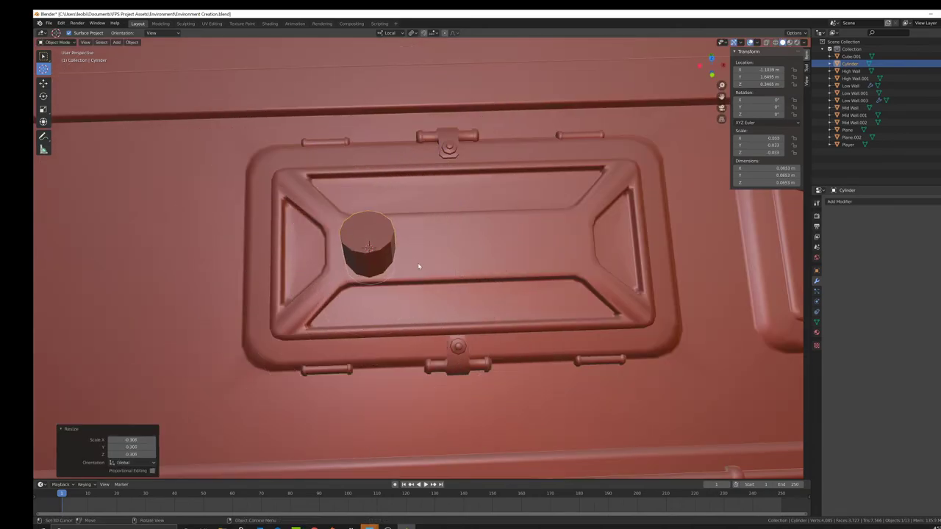
Rotate the cylinder about 24° around local X to match the panel's slope and enlarge it to about 0.08 m
middle_click_drag(418, 266, 517, 272)
key("r")
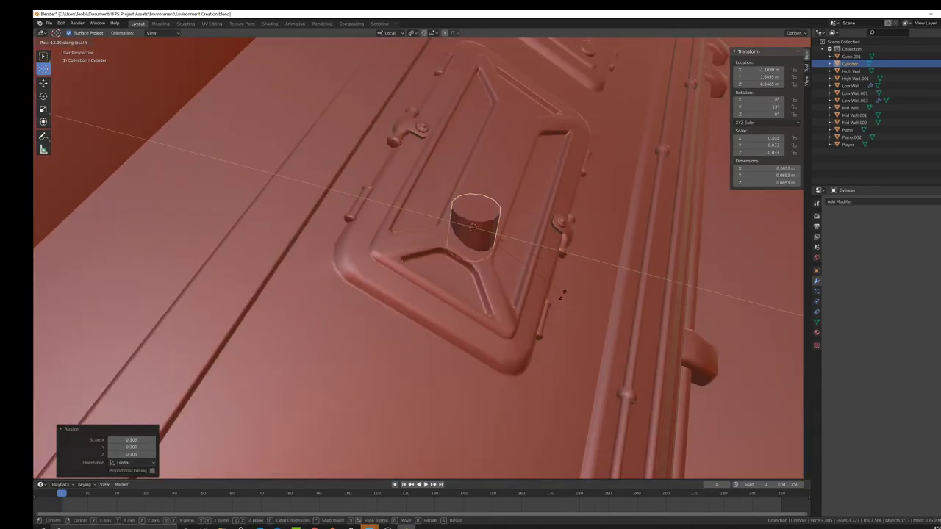
key("z")
key("z")
key("x")
key("x")
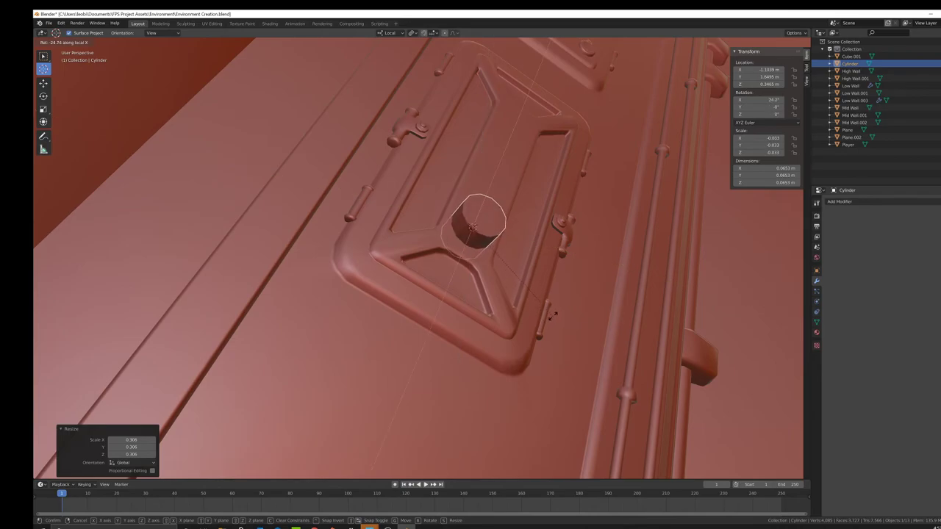
left_click(552, 314)
middle_click_drag(553, 314, 527, 256)
key("s")
left_click(573, 243)
Move the cylinder about 0.034 m outward along local Z and turn it slightly around its own axis
left_click(43, 83)
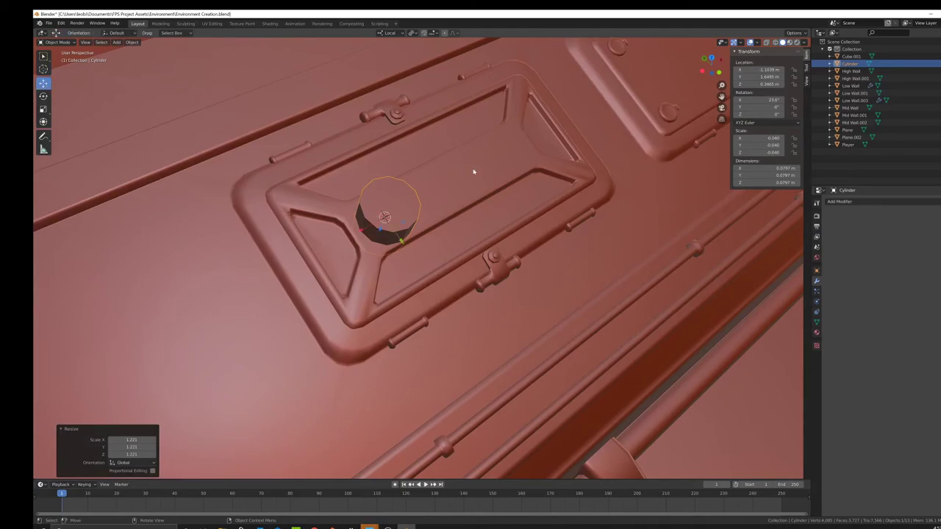
middle_click_drag(475, 170, 499, 169)
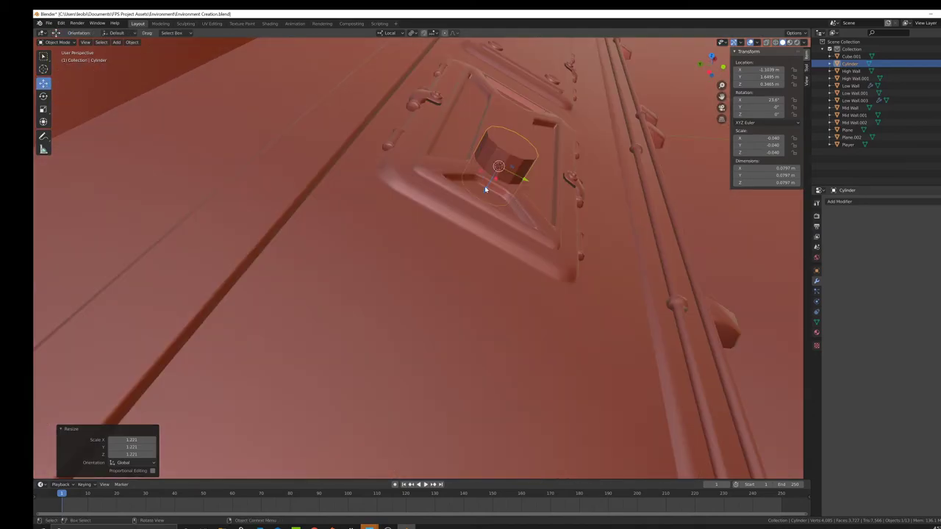
left_click_drag(485, 188, 504, 171)
key("r")
key("z")
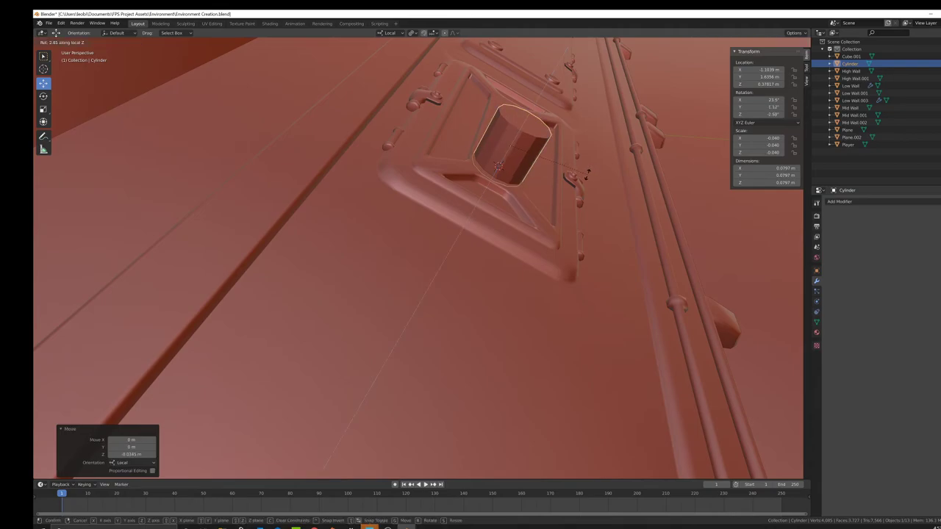
left_click(589, 175)
middle_click_drag(573, 176, 507, 171)
Delete the cylinder's hidden end cap facing the panel, selecting it in wireframe view
key("Tab")
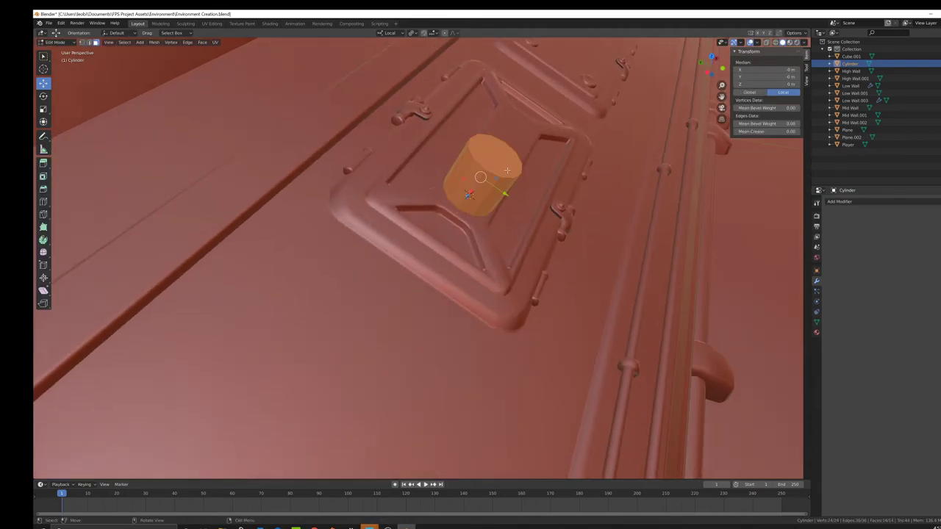
key("shift+z")
left_click(467, 198)
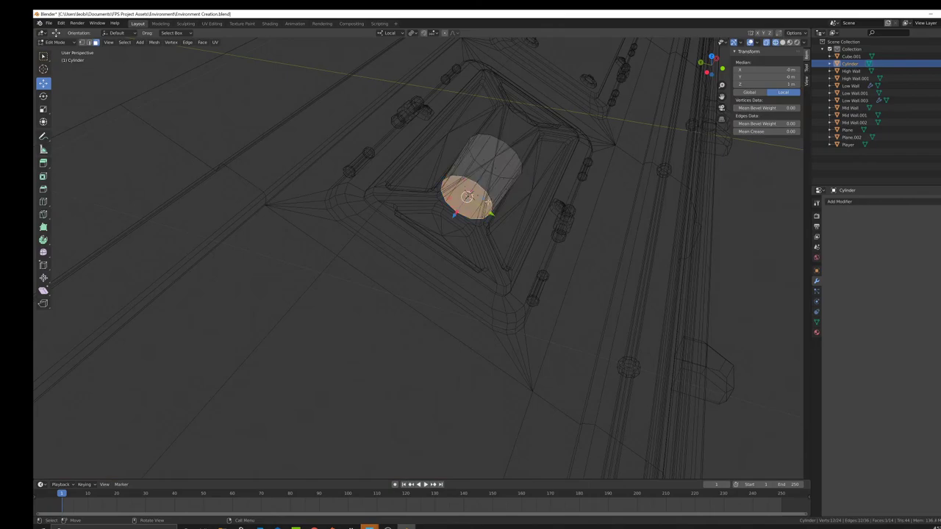
key("x")
left_click(492, 205)
key("shift+z")
Select the cylinder's front cap and lower it about 0.062 m along local Z to make a shallow disc
scroll(529, 151, "up", 2)
middle_click_drag(538, 143, 439, 200, "shift")
left_click(439, 200)
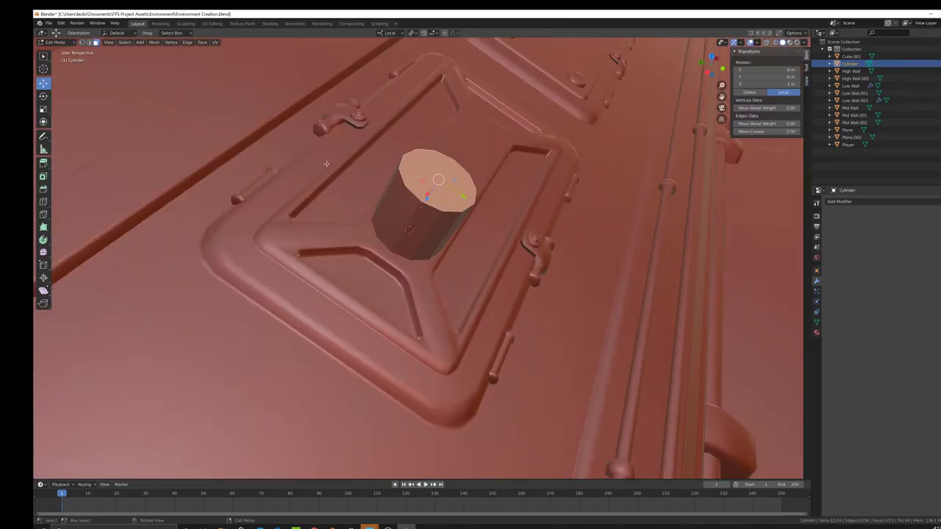
left_click_drag(427, 195, 403, 208)
right_click(403, 208)
middle_click_drag(403, 208, 491, 211)
left_click_drag(513, 240, 501, 252)
left_click(500, 261)
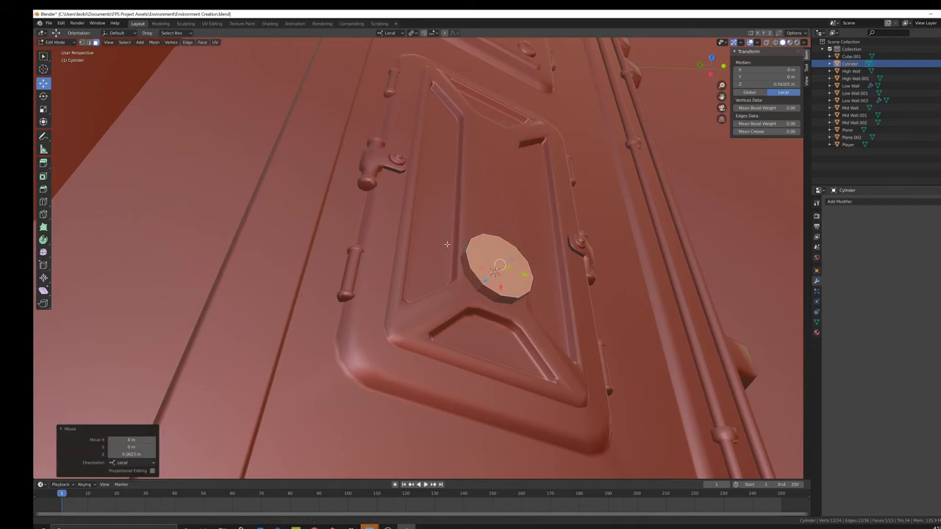
Extrude and taper the disc's front face in successive rings, scaling the last inner face to about 0.744
middle_click_drag(500, 261, 464, 241)
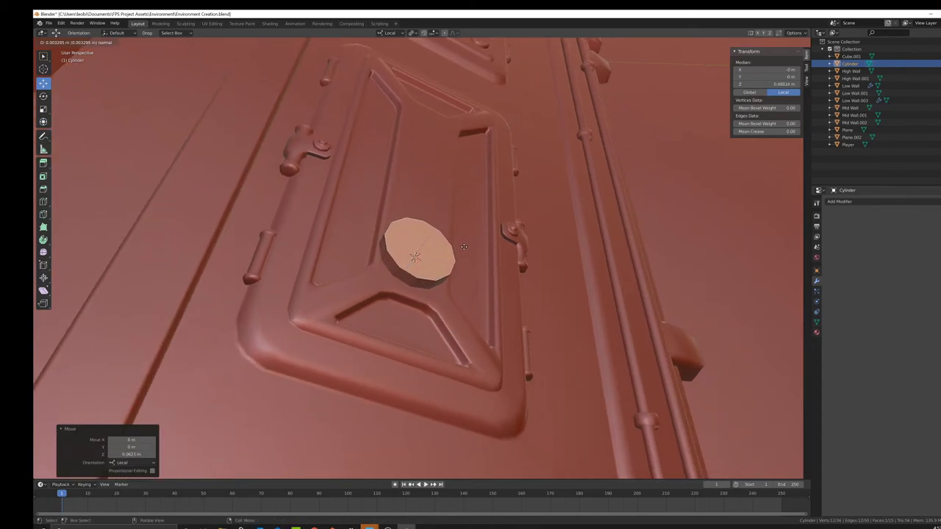
key("e")
key("s")
left_click(501, 256)
middle_click_drag(502, 255, 433, 225)
key("e")
key("s")
left_click(431, 230)
Extrude the inner face outward about 0.014 m and another 0.005 m, narrowing the end after each extrusion
key("e")
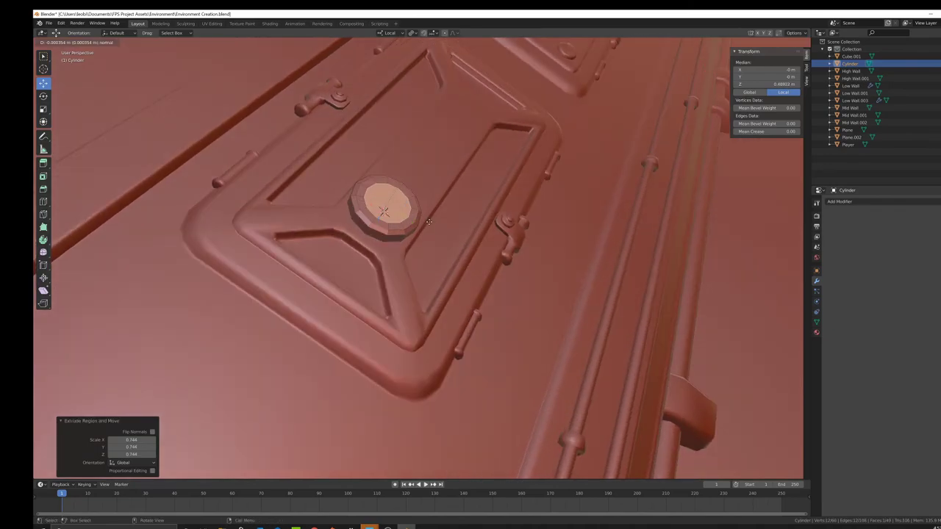
left_click(455, 229)
key("s")
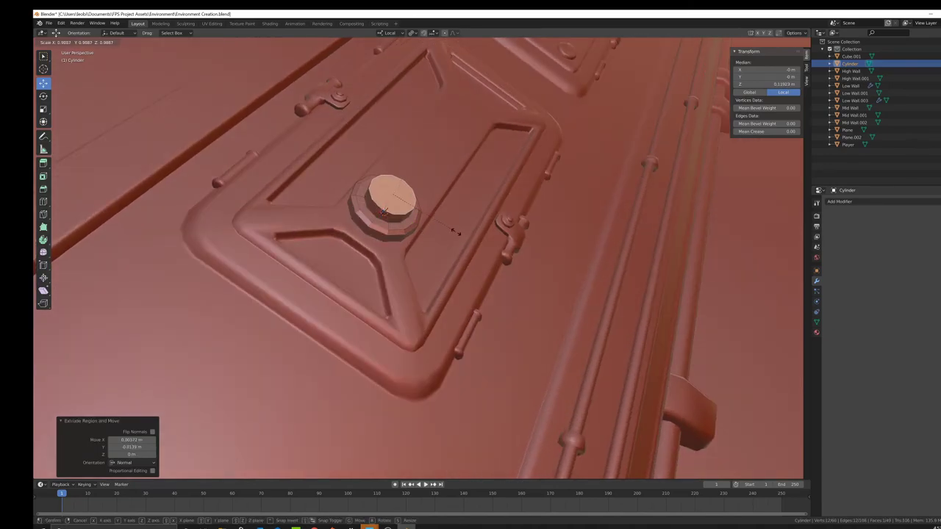
left_click(445, 228)
key("e")
left_click(444, 227)
key("s")
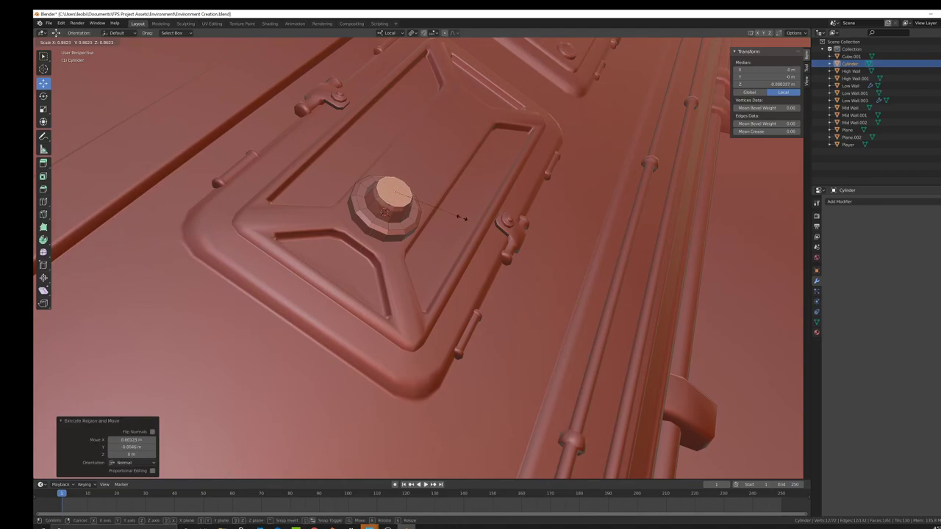
left_click(451, 212)
Extrude the knob's end face in place, scale it to about 0.566 and merge its vertices at center
middle_click_drag(452, 213, 374, 196)
middle_click_drag(444, 143, 579, 176, "shift")
key("e")
key("s")
left_click(495, 157)
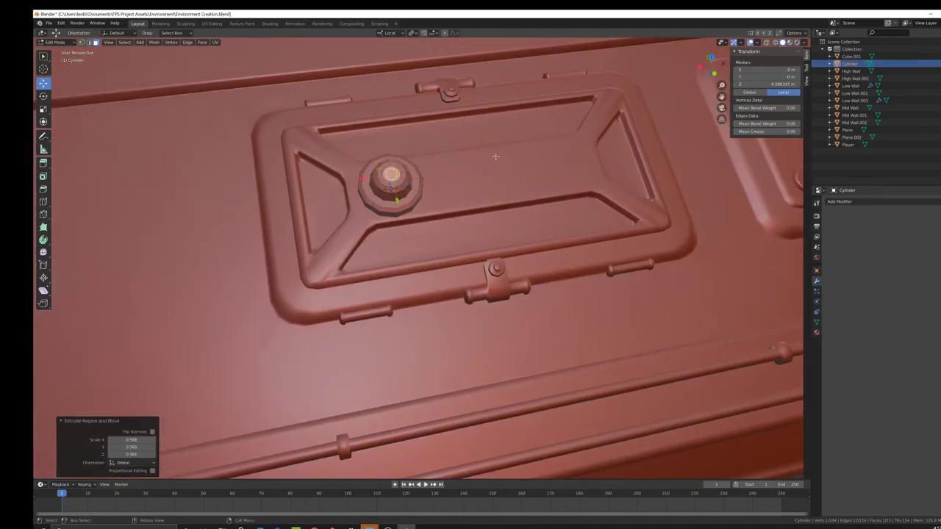
left_click(82, 44)
right_click(552, 245)
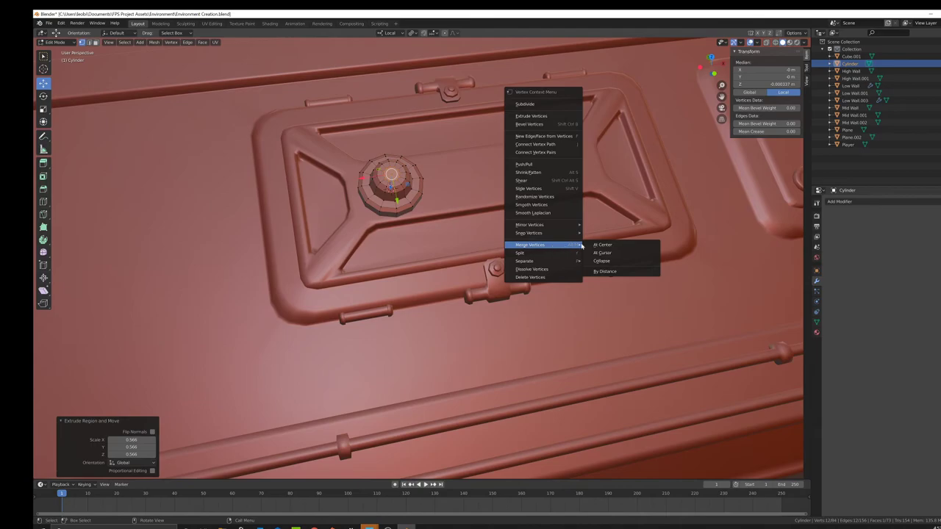
left_click(600, 245)
Return to object mode and join the finished knob into the Low Wall object
key("Tab")
left_click(495, 202, "shift")
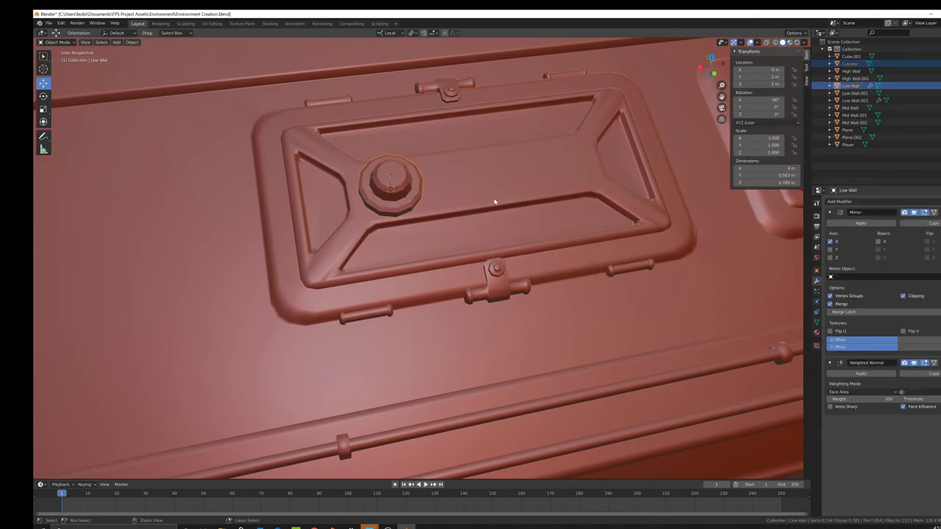
key("ctrl+j")
Select the edge loop around the knob's raised inner part and bevel it with one segment
key("Tab")
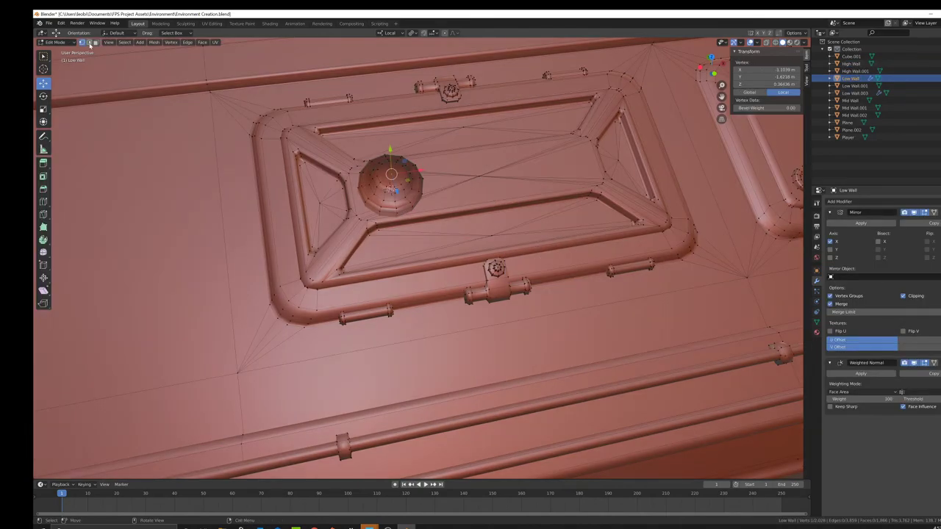
left_click(90, 43)
left_click(170, 163)
left_click(404, 202, "alt")
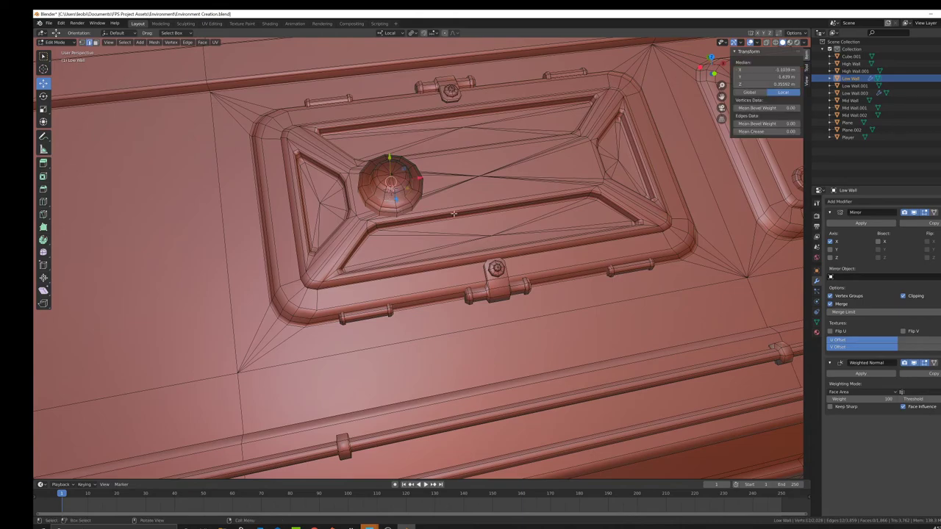
key("ctrl+b")
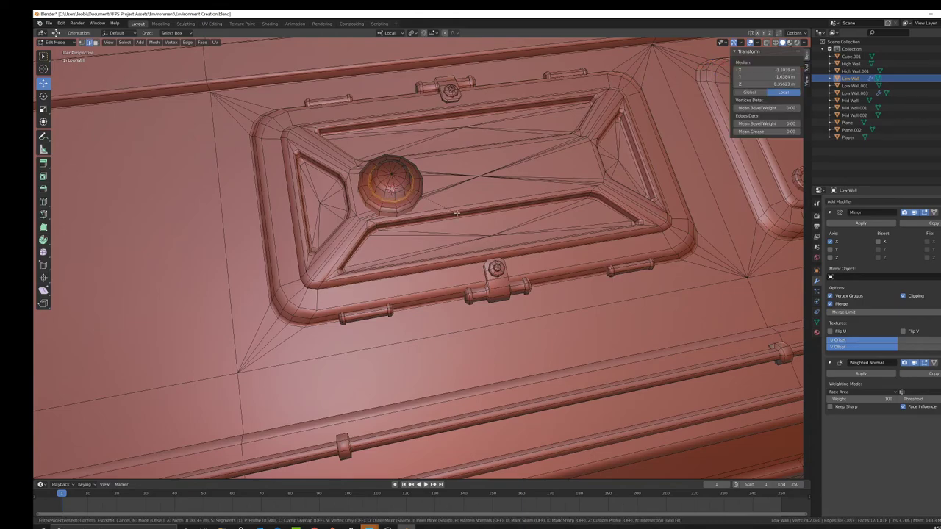
left_click(455, 212)
key("Tab")
Recalculate the Low Wall mesh's normals and return to object mode
mouse_move(481, 221)
middle_mouse_down()
mouse_move(534, 233)
mouse_move(541, 252)
mouse_move(525, 293)
middle_mouse_up()
key("Tab")
key("shift+n")
key("Tab")
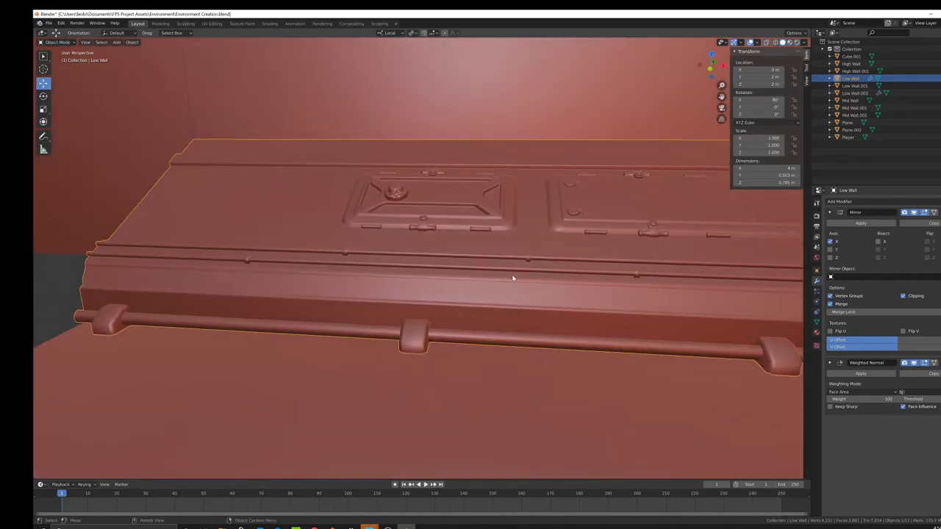
Examine the low wall's panels, latches and lower bar from several angles, checking the mesh in edit mode
middle_click_drag(513, 278, 535, 281)
scroll(535, 282, "up", 7)
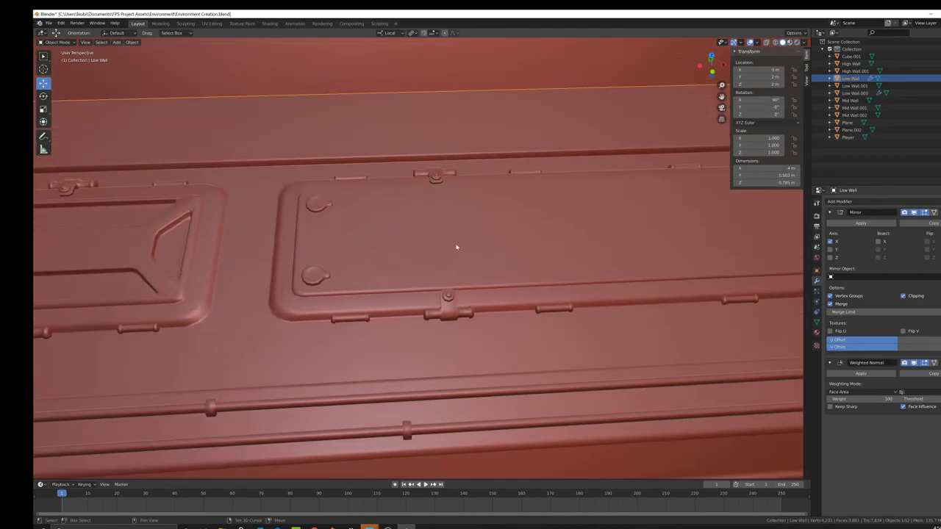
middle_click_drag(455, 247, 624, 232)
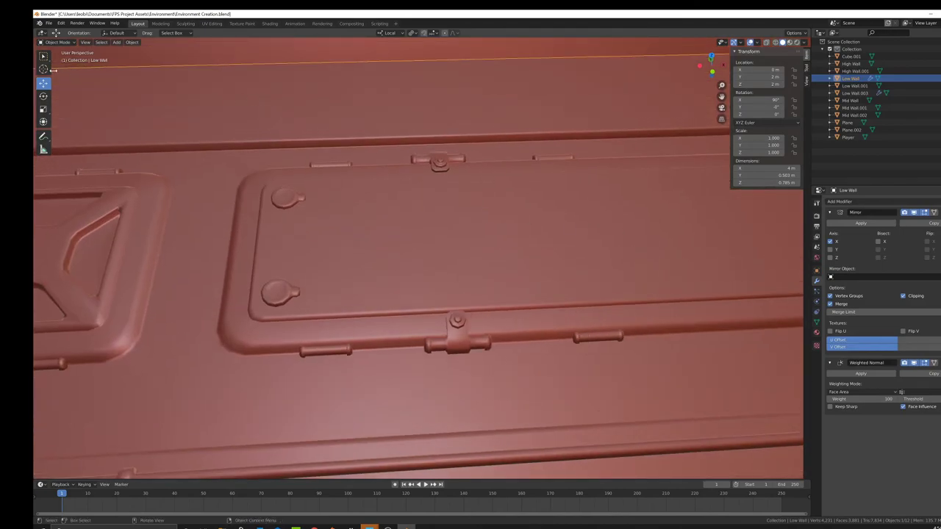
left_click(49, 70)
scroll(432, 208, "down", 4)
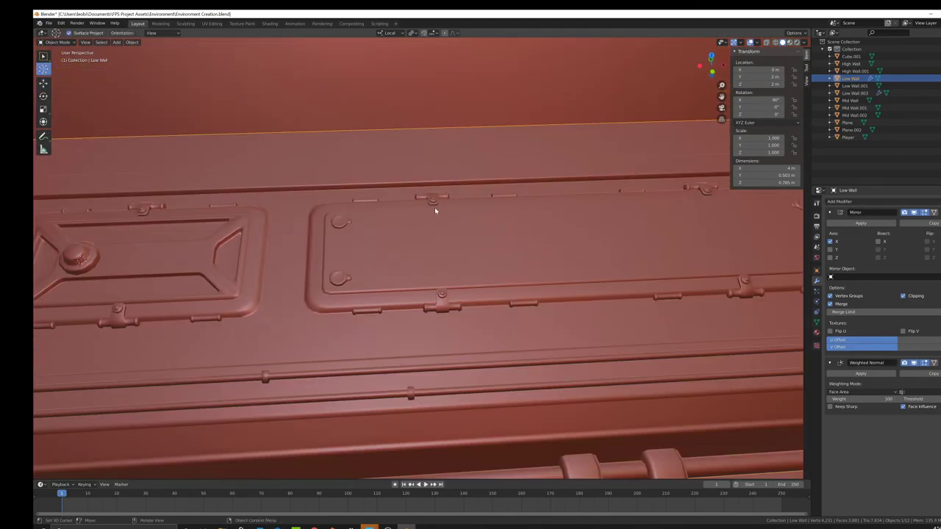
scroll(435, 210, "down", 3)
mouse_move(444, 237)
middle_mouse_down()
mouse_move(428, 231)
mouse_move(459, 230)
middle_mouse_up()
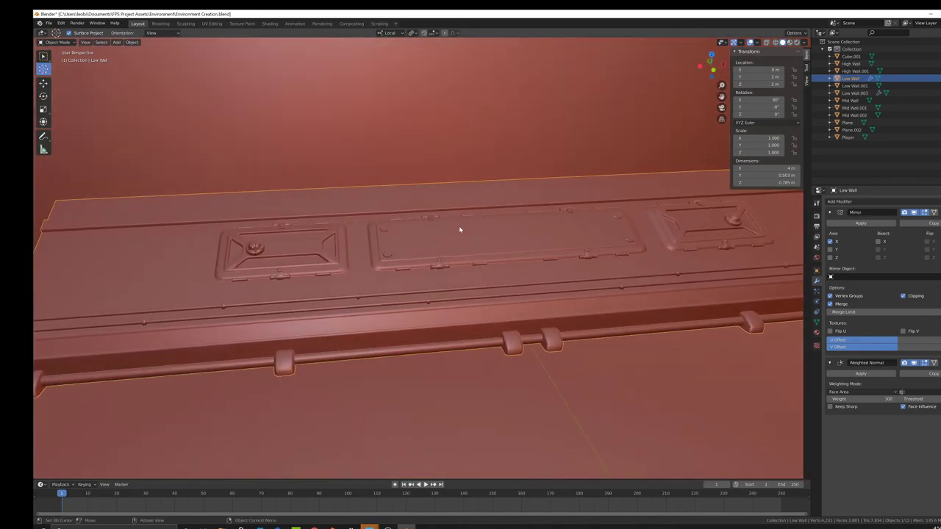
scroll(437, 228, "up", 4)
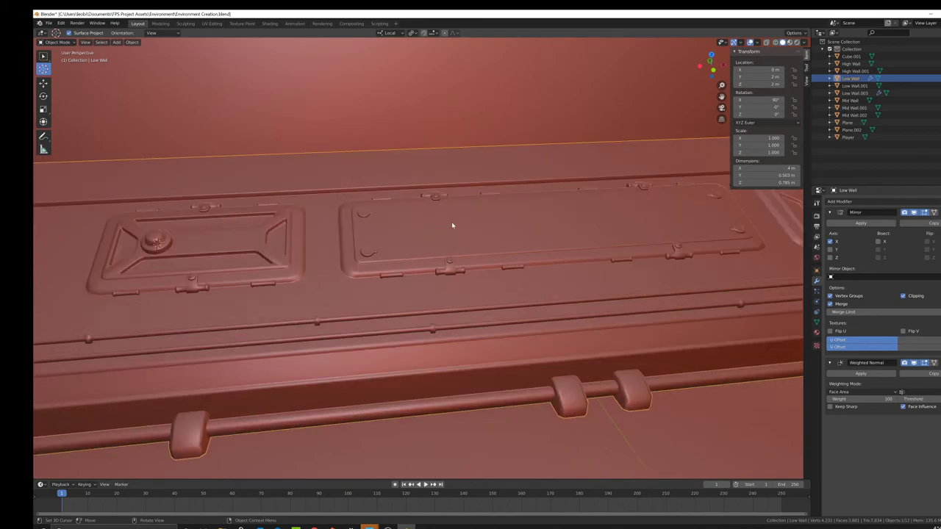
scroll(442, 232, "up", 3)
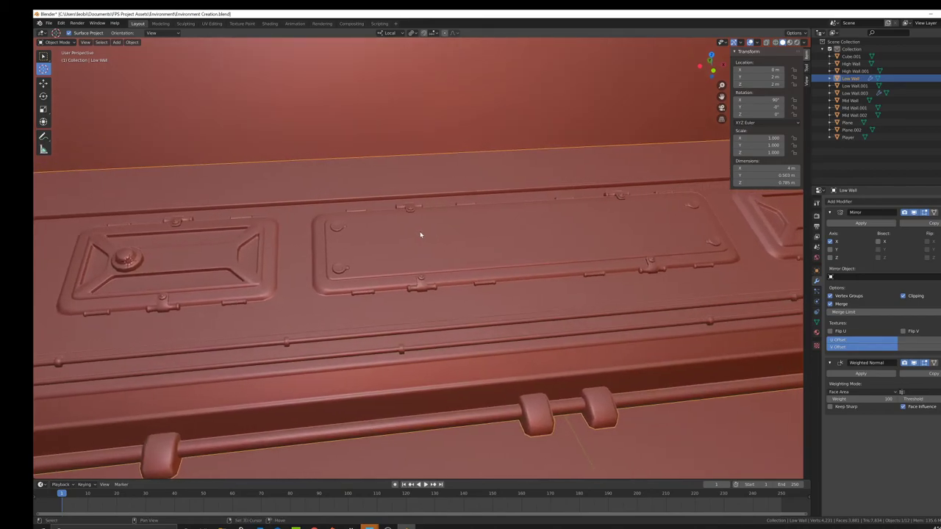
scroll(439, 225, "up", 2)
mouse_move(448, 250)
middle_mouse_down()
mouse_move(474, 257)
mouse_move(416, 252)
mouse_move(434, 250)
middle_mouse_up()
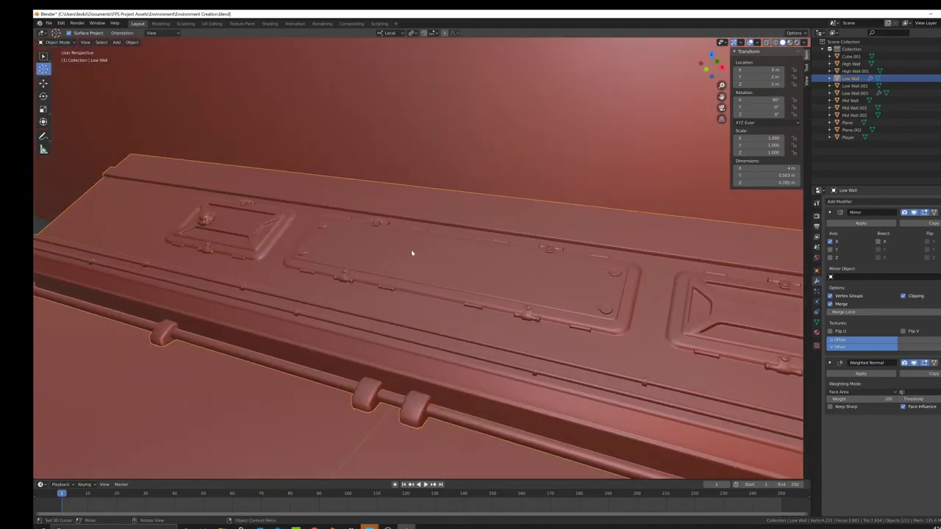
middle_click_drag(364, 265, 450, 260, "shift")
key("Tab")
middle_click_drag(347, 255, 392, 269)
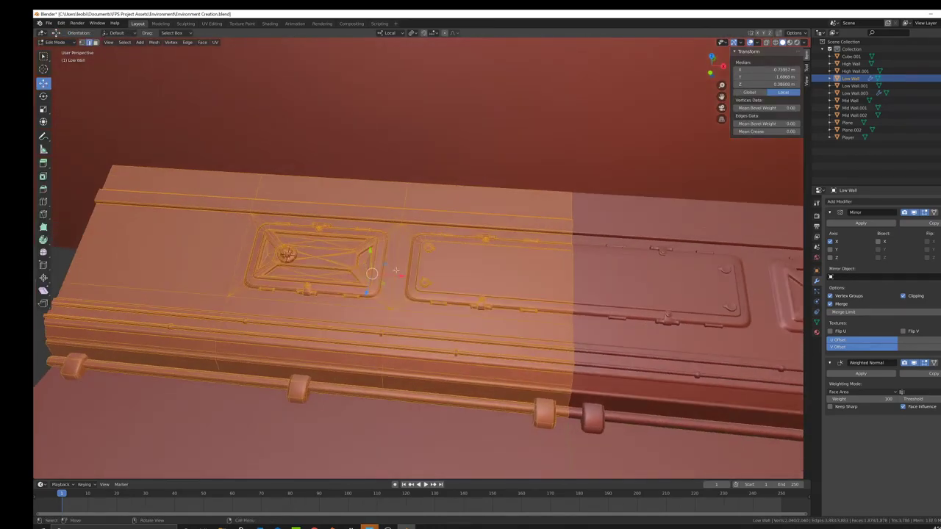
key("Tab")
key("Tab")
key("Tab")
Place the 3D cursor at the tip of the upper latch on the long central panel and return to object mode
middle_click_drag(512, 269, 389, 216)
scroll(499, 233, "up", 3)
scroll(457, 212, "up", 3)
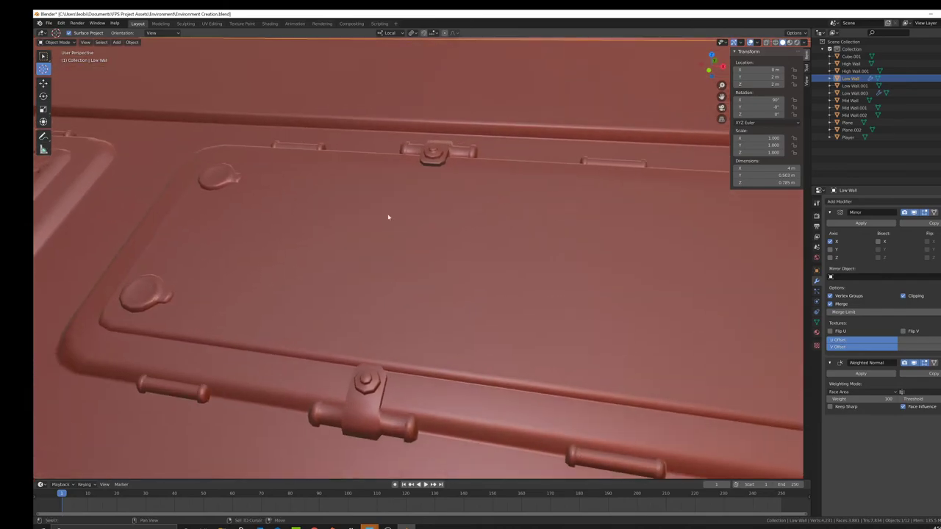
key("Tab")
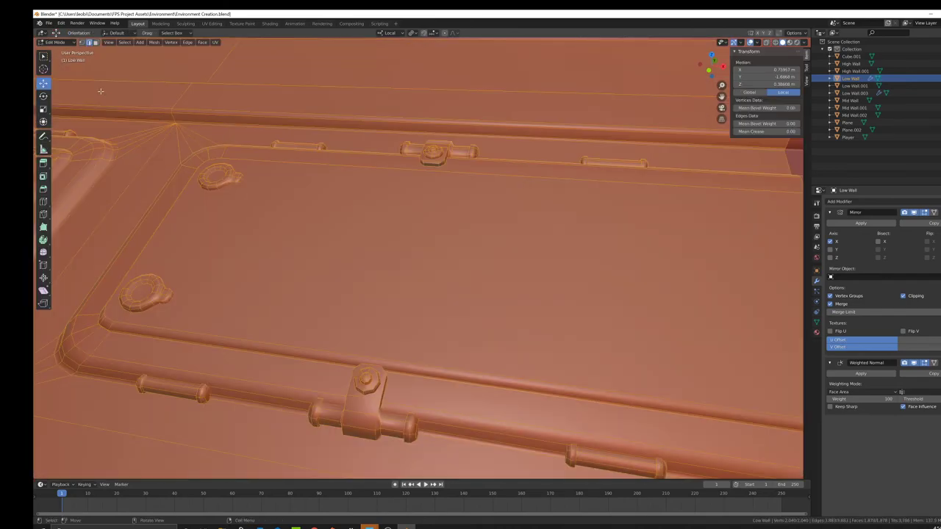
left_click(43, 69)
key("shift+a")
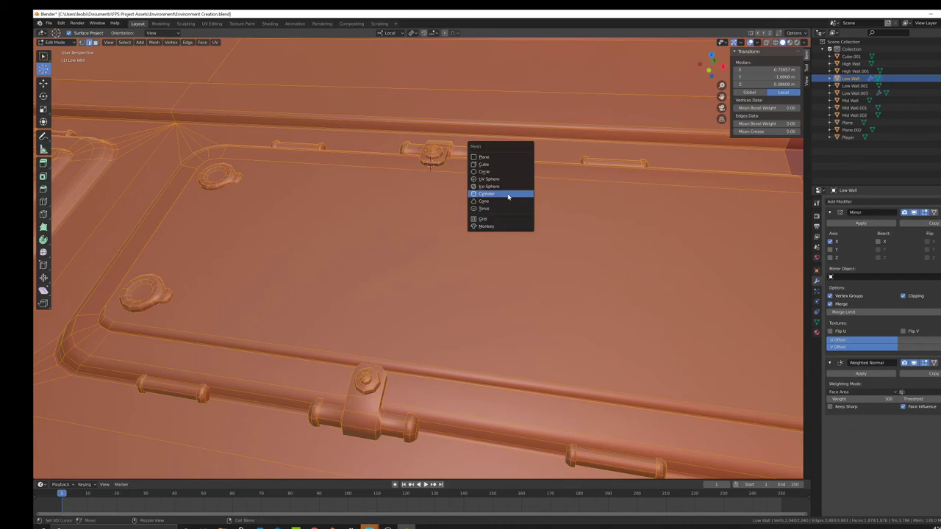
key("Escape")
key("Tab")
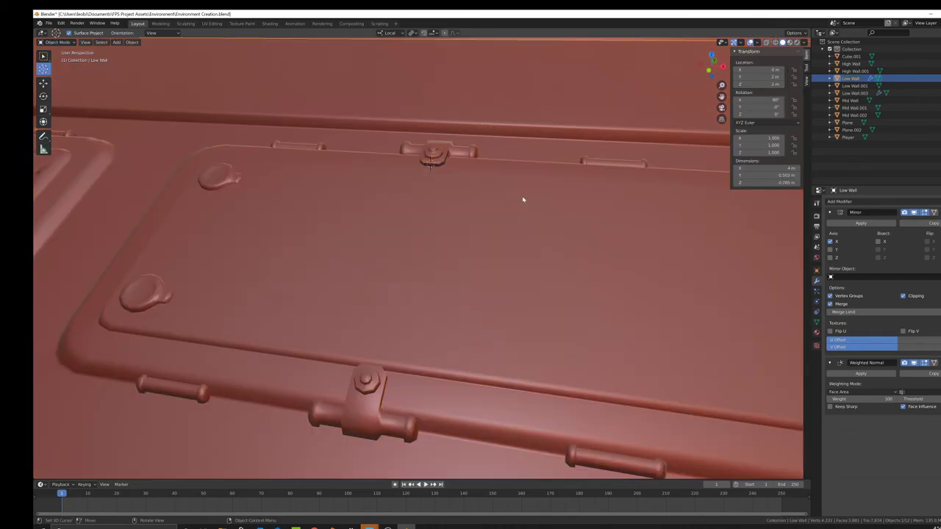
Add a cube at the 3D cursor and scale it down to about 0.004 m beside the latch tip
key("shift+a")
left_click(563, 208)
key("s")
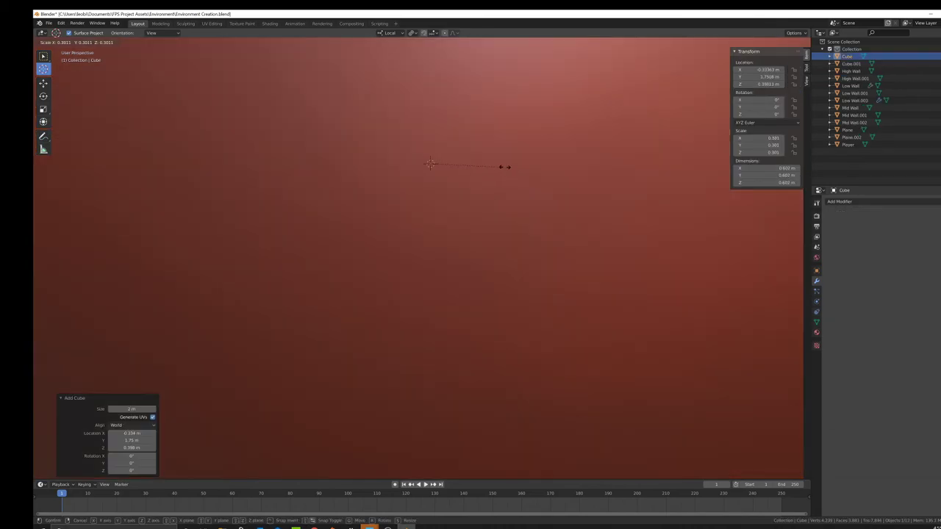
left_click(467, 166)
key("s")
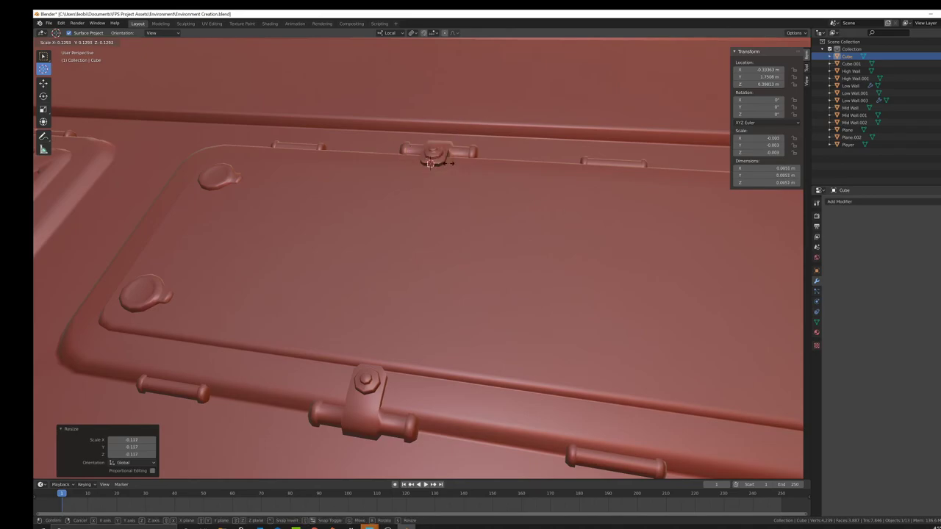
left_click(454, 171)
middle_click_drag(455, 170, 413, 224)
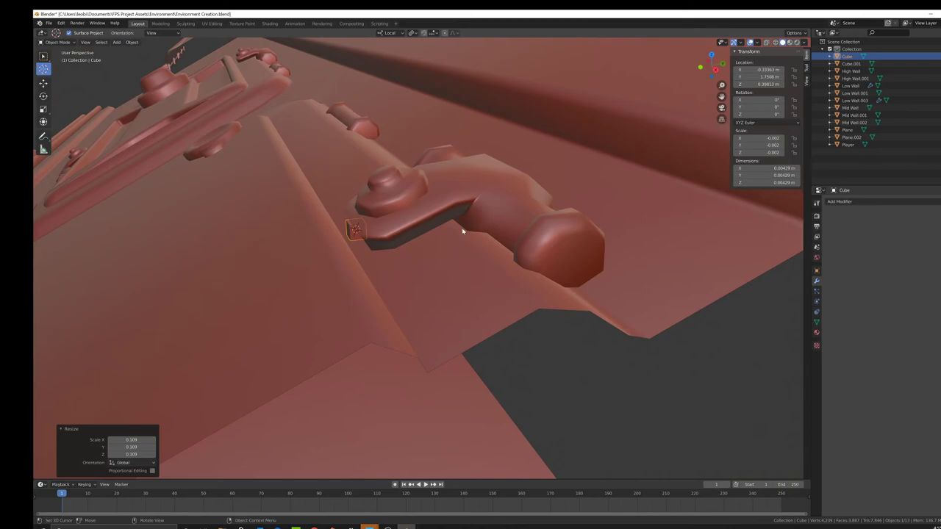
Rotate the small cube at the latch tip about 26.6° around its local X axis to match the wall's slope
key("z")
left_click(475, 189)
key("z")
left_click(516, 213)
key("r")
key("z")
key("z")
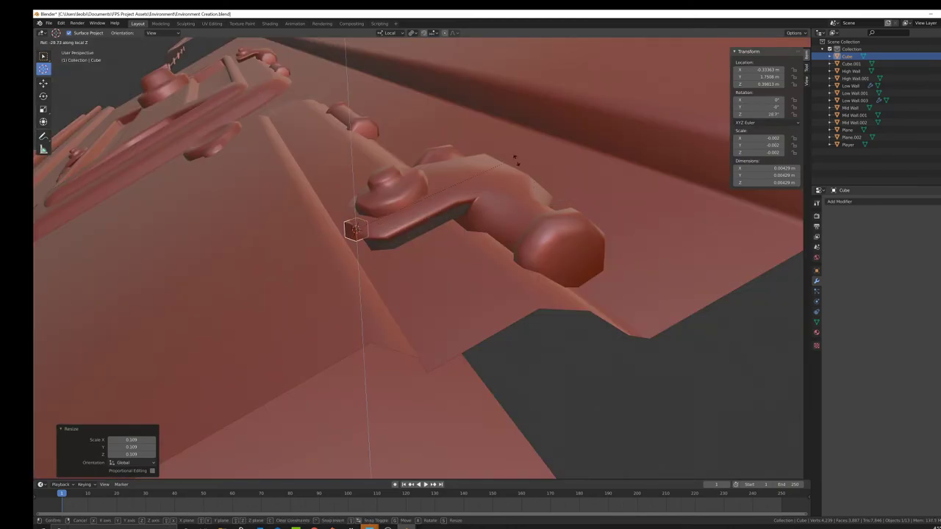
key("x")
key("x")
left_click(509, 159)
middle_click_drag(509, 159, 372, 179)
Delete the cube's face that points toward the latch, working in wireframe with face selection
key("Tab")
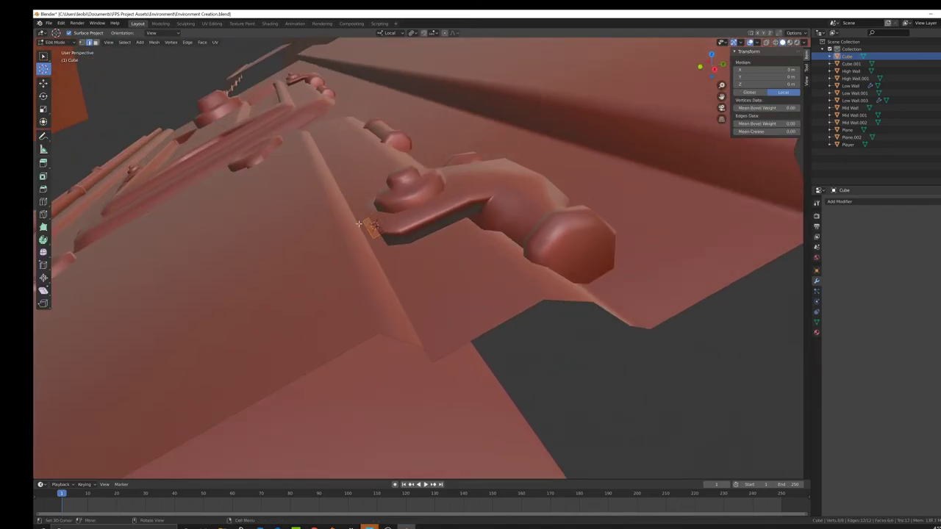
middle_click_drag(359, 223, 419, 177)
key("z")
left_click(297, 161)
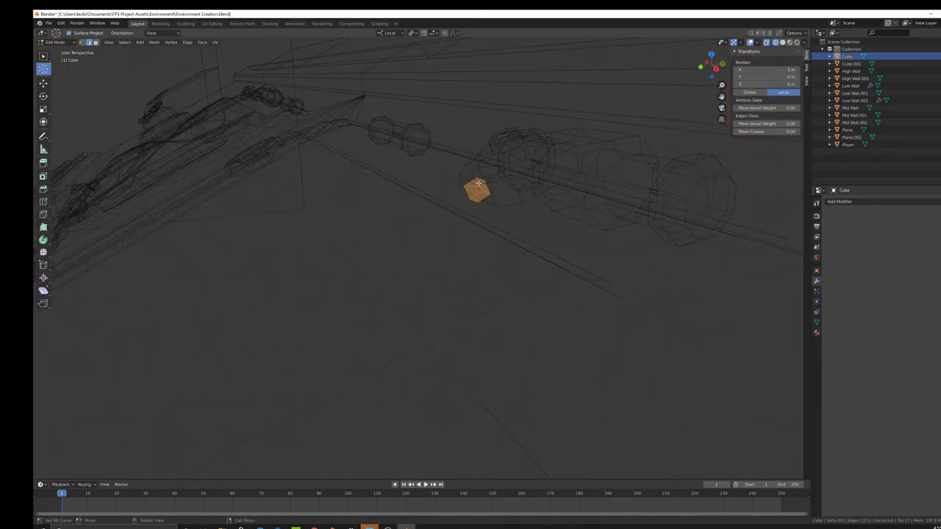
left_click(97, 42)
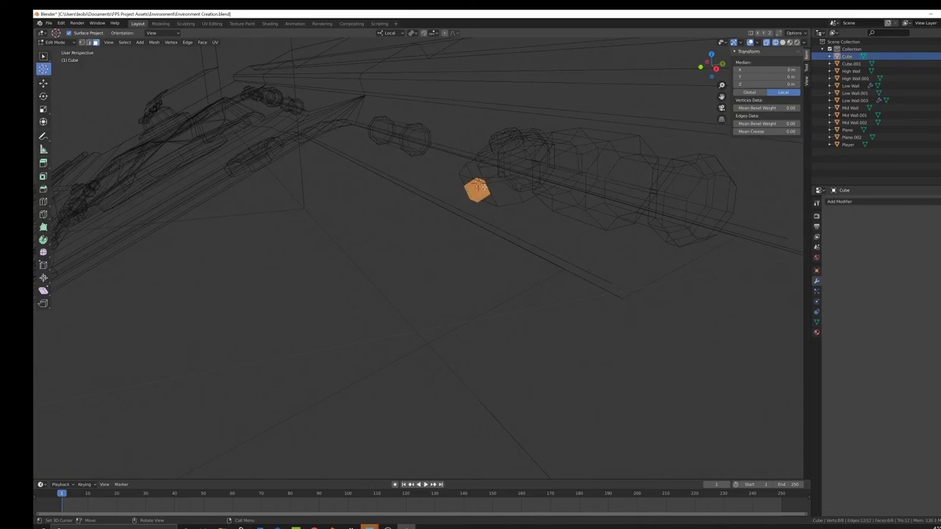
right_click(531, 198)
left_click(43, 57)
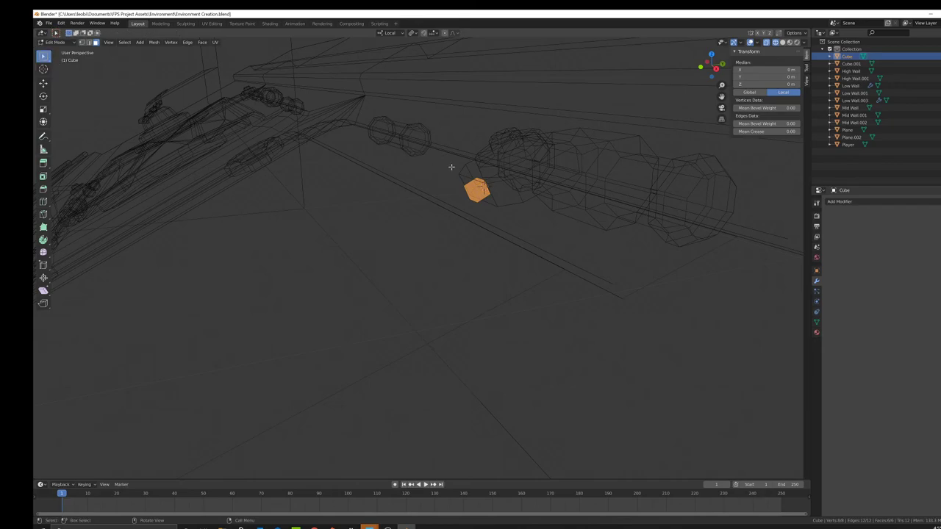
left_click(481, 186)
key("x")
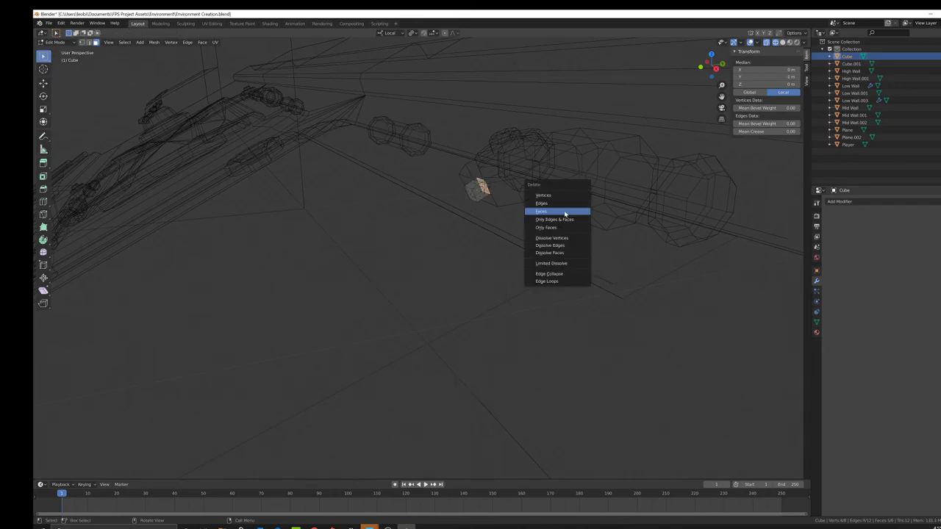
left_click(564, 212)
Return to solid shading and flatten the open cube along its local Z axis to about 0.002 m thick
left_click(472, 192)
key("z")
left_click(487, 219)
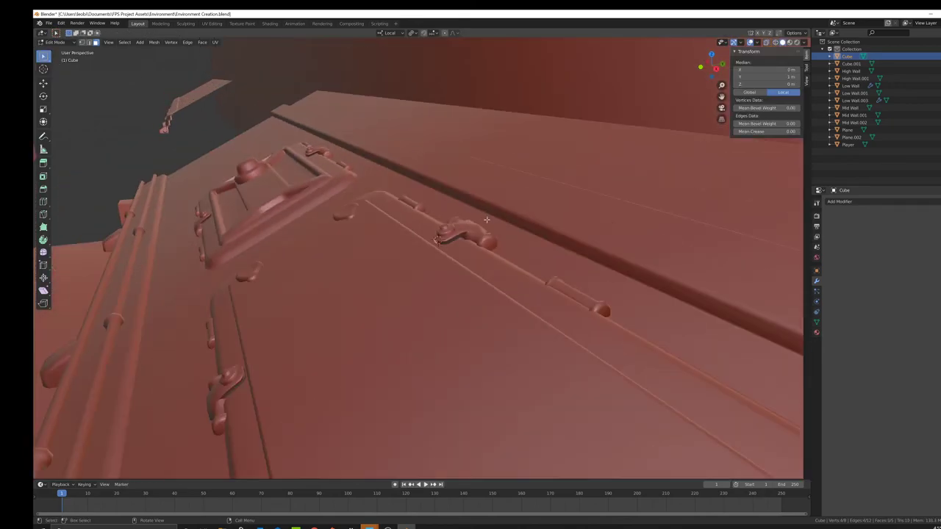
scroll(481, 224, "up", 4)
key("s")
key("z")
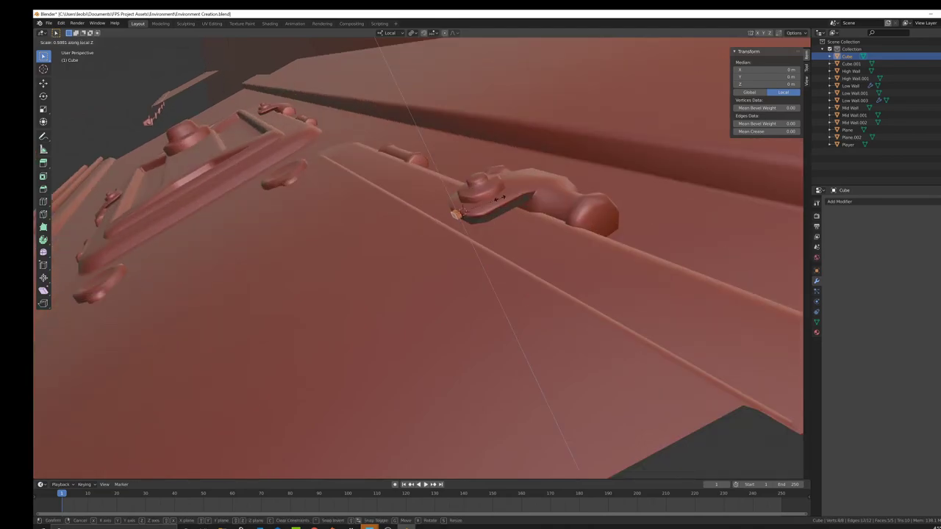
left_click(485, 193)
Apply the cube's scale and recalculate its mesh normals
right_click(525, 218)
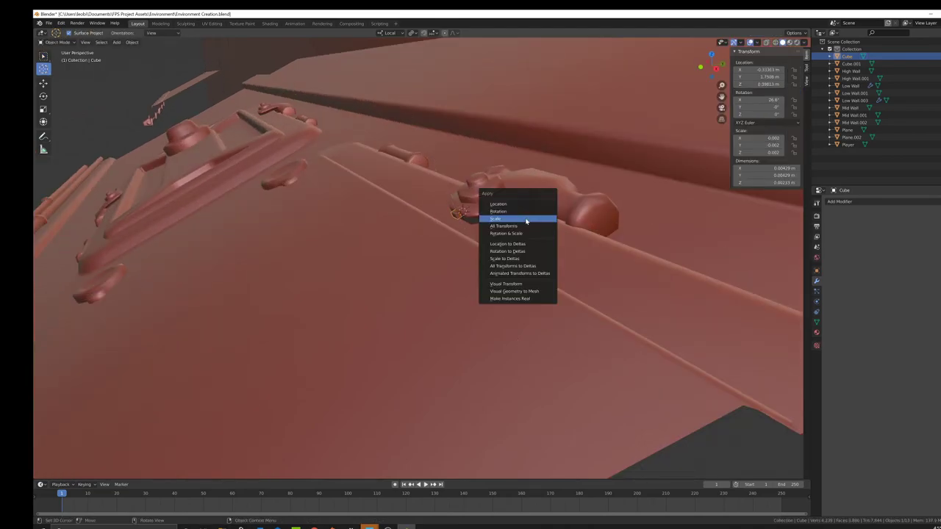
key("shift+n")
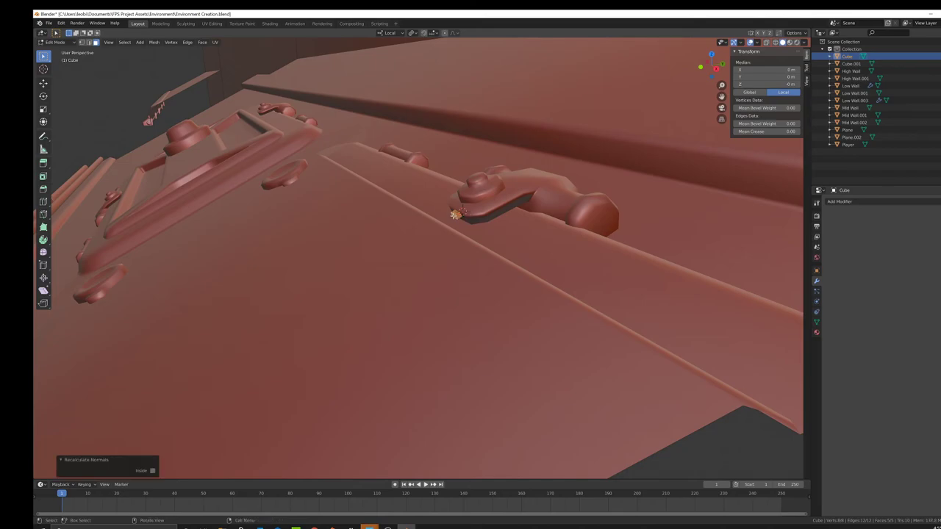
Move the cube's outer end face about 0.06 m along local Y, away from the latch, to form a thin rod
left_click(456, 214)
left_click(47, 84)
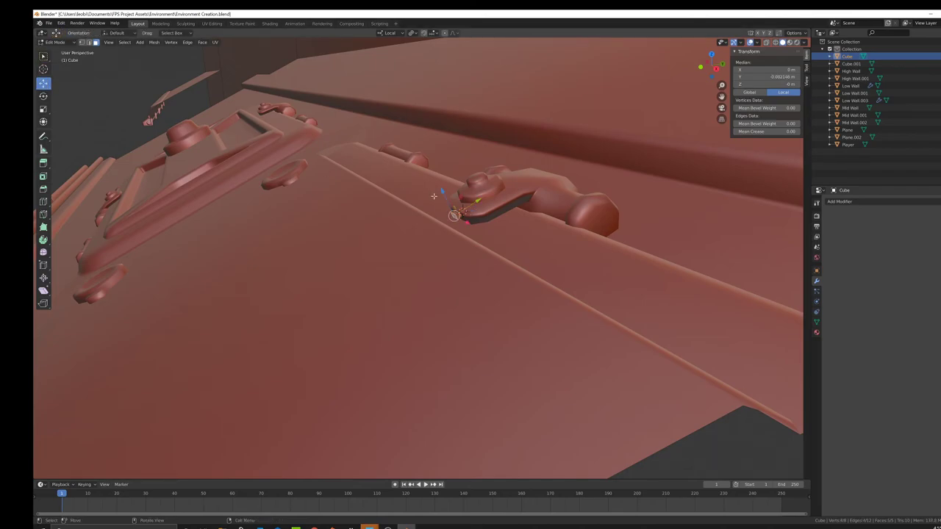
left_click_drag(478, 203, 356, 281)
middle_click_drag(355, 281, 447, 272)
middle_click_drag(515, 248, 487, 271)
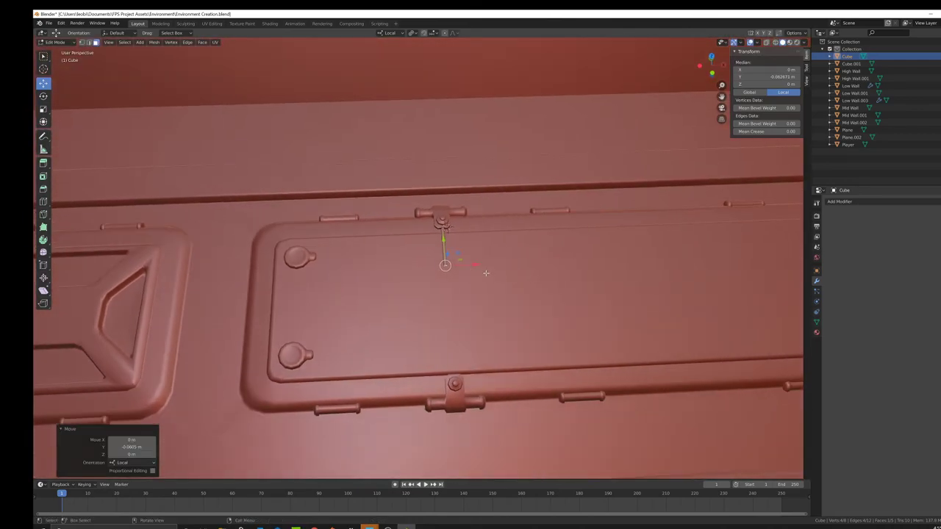
Extrude the rod's end about 0.002 m, rotate the new face 43.5° around local Z and shift it along X to start a bend
scroll(544, 292, "up", 7)
middle_click_drag(544, 291, 485, 291, "shift")
key("e")
left_click(485, 297)
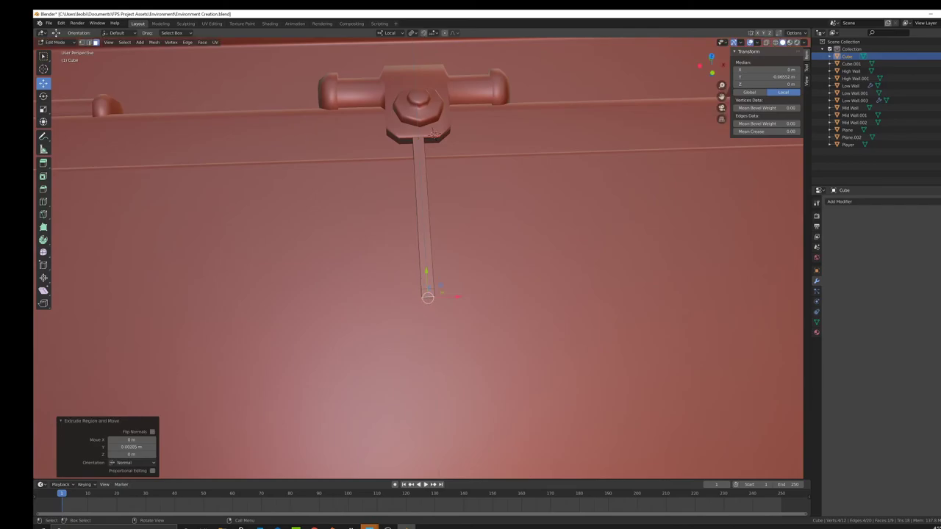
key("r")
key("z")
left_click(509, 233)
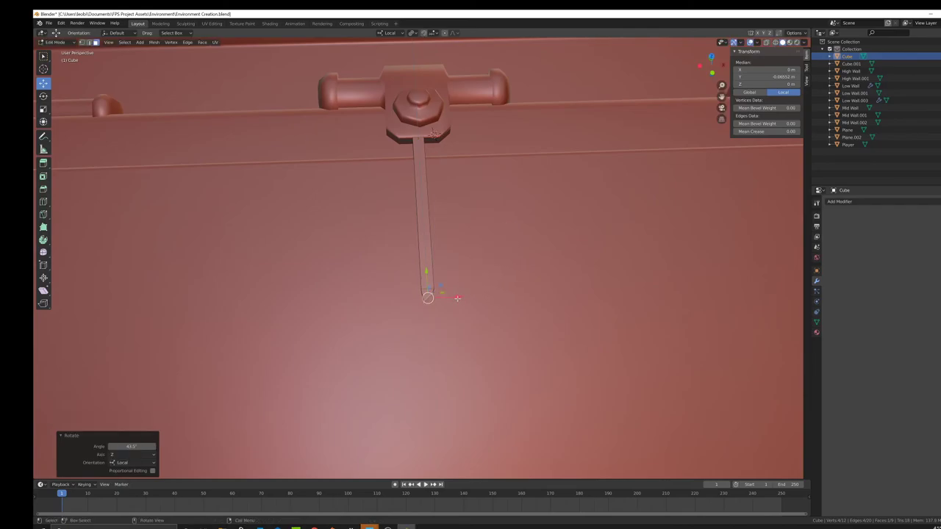
left_click_drag(457, 299, 466, 299)
Extrude the bend once more, rotate its end face about 44° around local Z and adjust its position to finish the corner
key("e")
left_click(479, 305)
key("r")
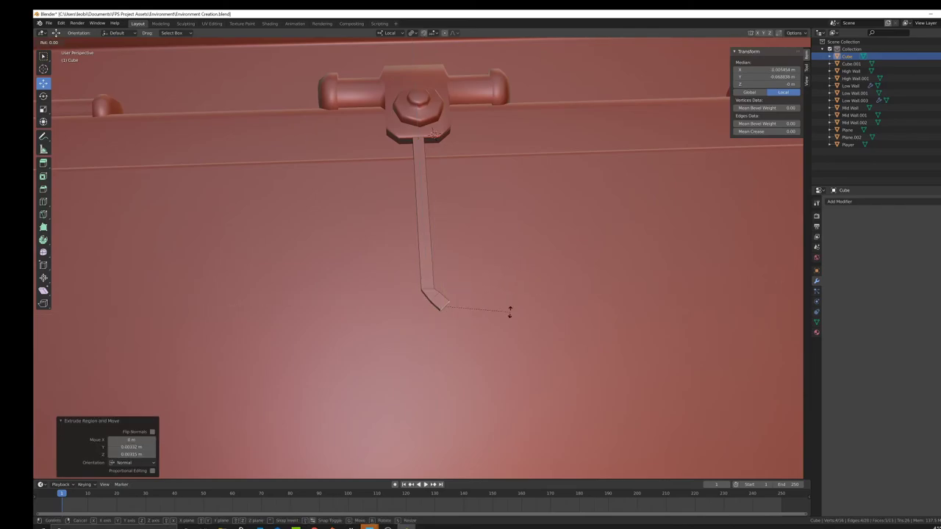
key("z")
left_click(497, 263)
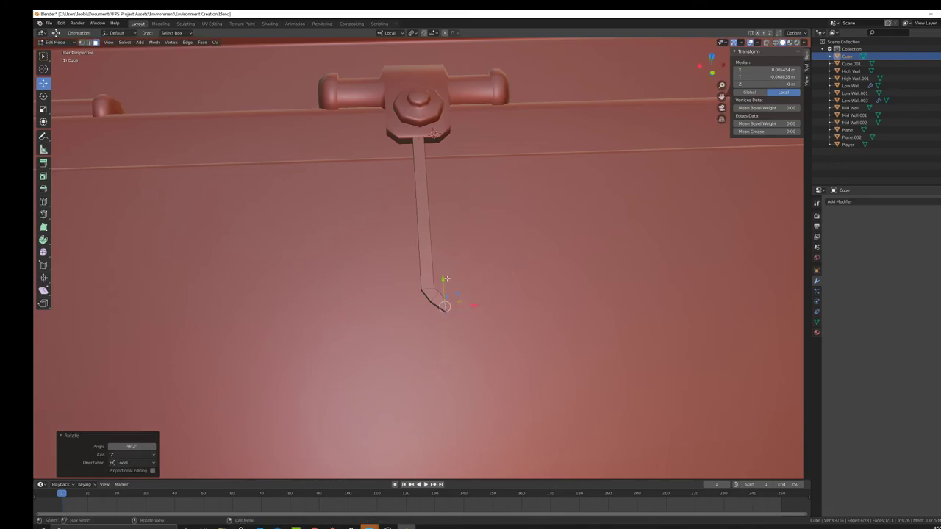
key("g")
key("y")
left_click(445, 274)
left_click_drag(473, 299, 476, 299)
Try to extrude the rod's end about 0.214 m along the panel in local orientation
scroll(508, 299, "down", 5)
middle_click_drag(514, 298, 441, 291, "shift")
key("e")
key("x")
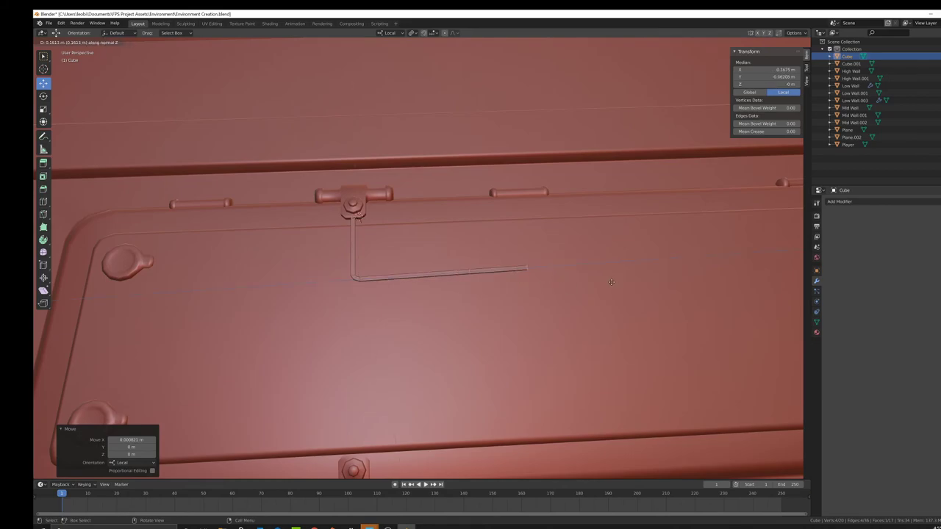
left_click(566, 267)
middle_click_drag(580, 265, 567, 282)
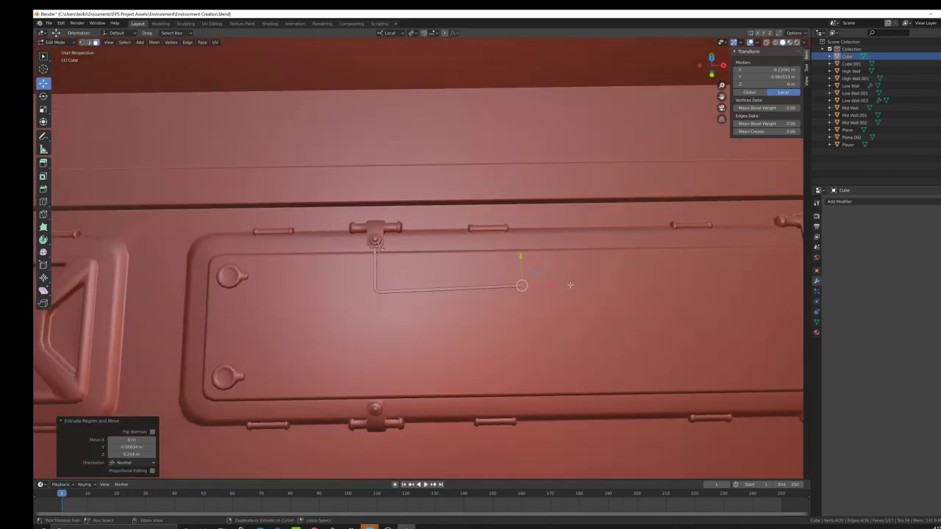
key("ctrl+z")
Set the transform orientation to Global and extrude the rod's end about 0.2 m along X toward the wall's centre
left_click(391, 33)
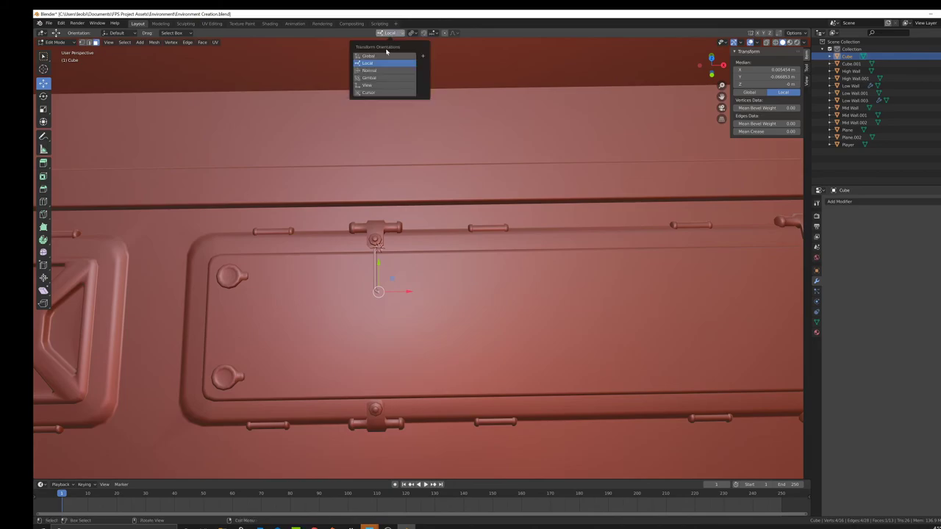
left_click(384, 55)
scroll(409, 284, "up", 1)
key("e")
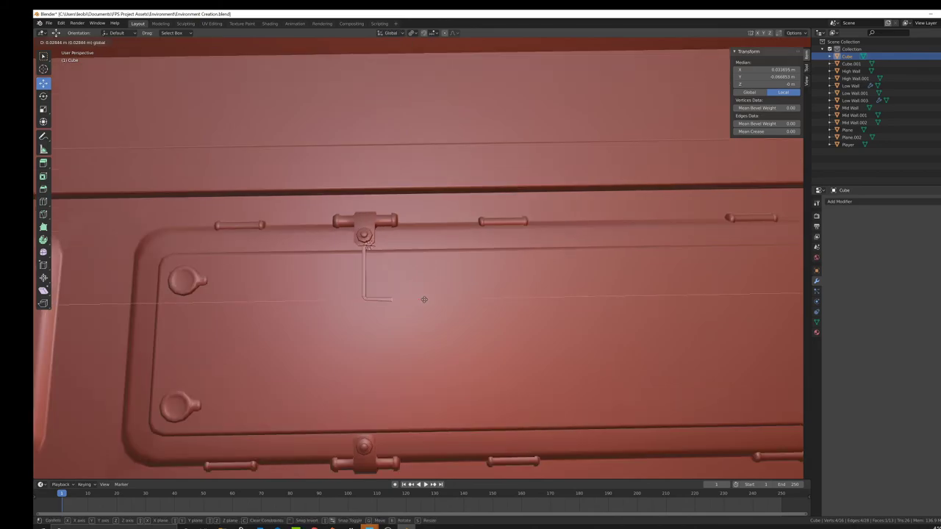
key("x")
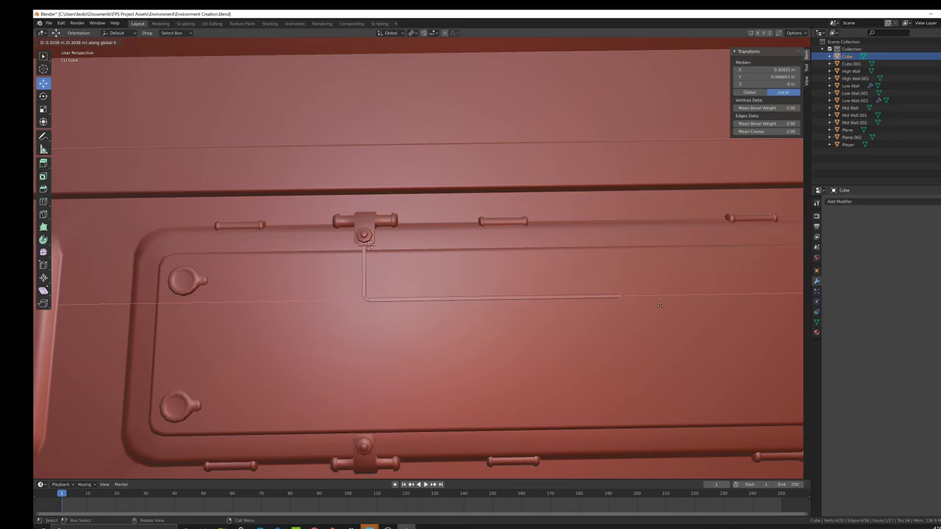
left_click(620, 296)
middle_click_drag(609, 280, 538, 278, "shift")
Join the bent rod into the Low Wall object and open the combined mesh for editing
key("Tab")
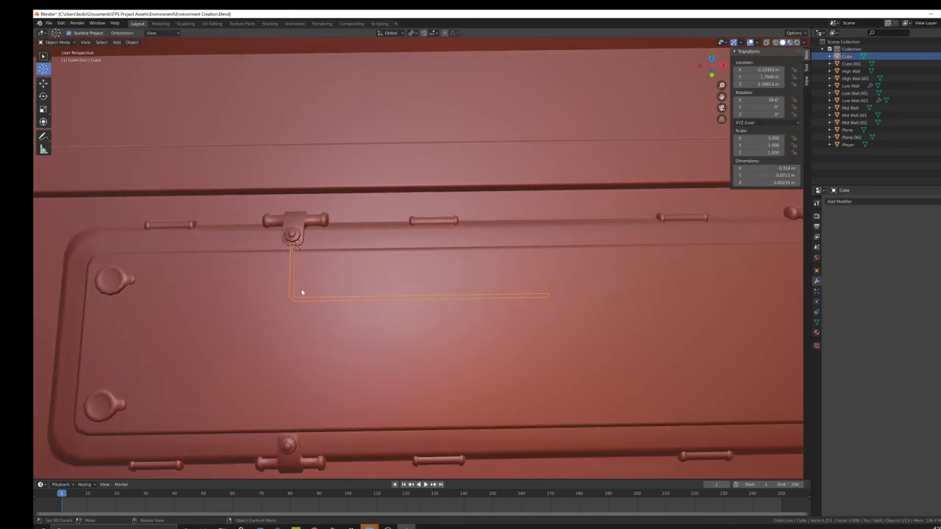
left_click(351, 253, "shift")
key("ctrl+j")
key("Tab")
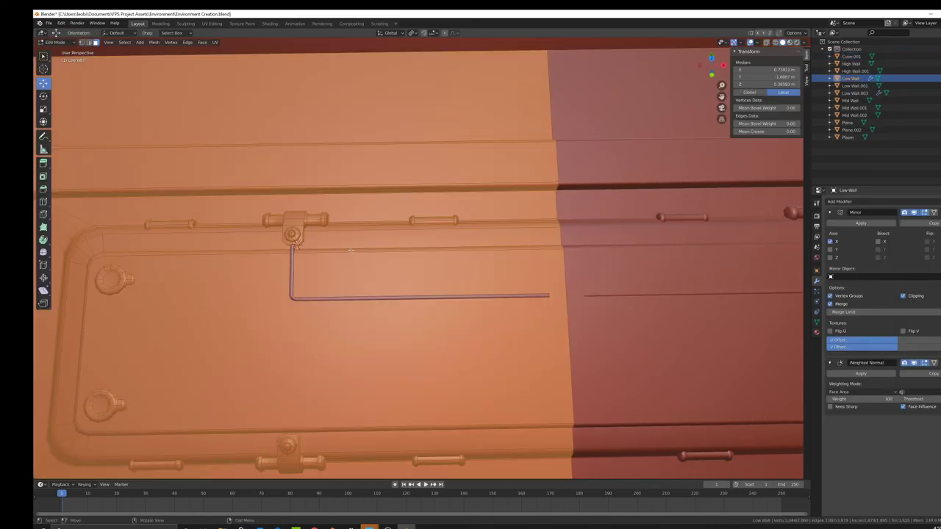
Move the rod's end face along X to the wall's mirror centre and delete that face
middle_click_drag(352, 253, 453, 311)
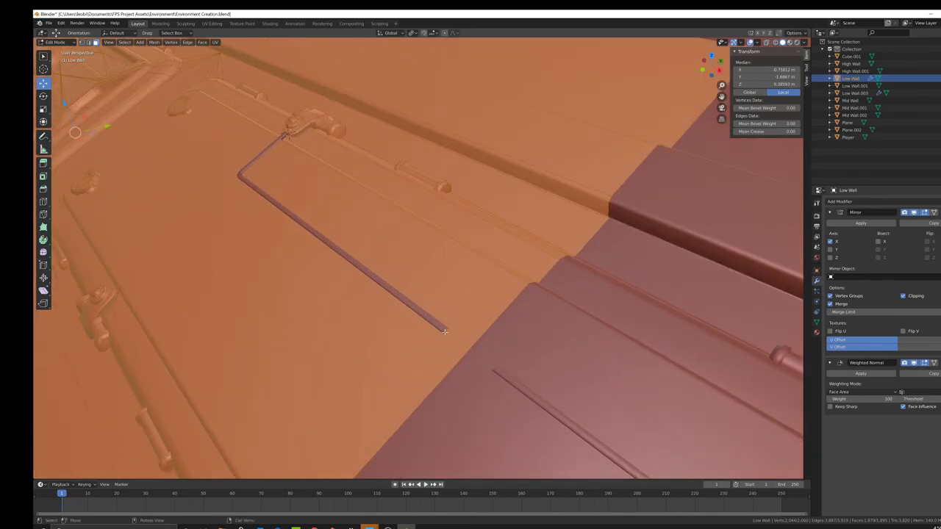
right_click(445, 331, "shift")
left_click(445, 331)
left_click_drag(466, 343, 507, 360)
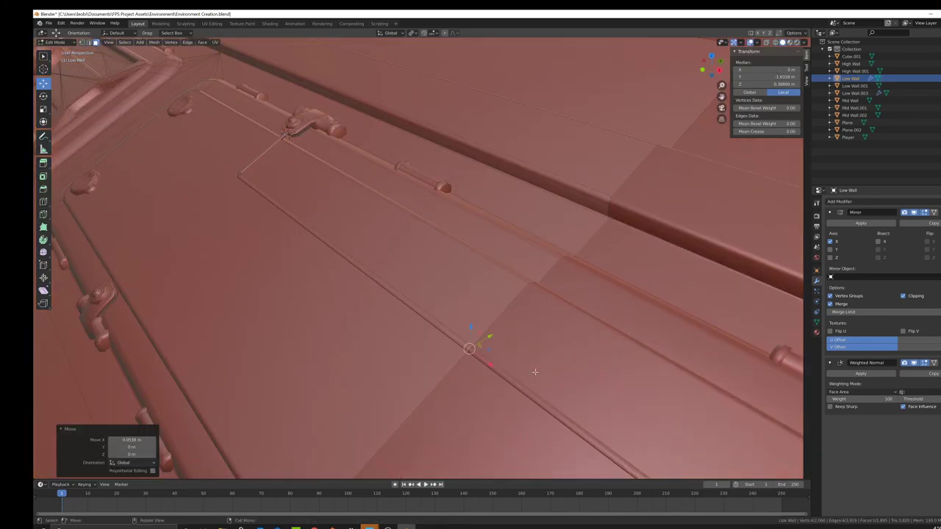
key("x")
left_click(535, 373)
Select the whole bent rod and separate it from the Low Wall mesh into its own object
scroll(464, 310, "down", 2)
middle_click_drag(464, 311, 544, 303)
key("Tab")
scroll(417, 238, "up", 7)
key("Tab")
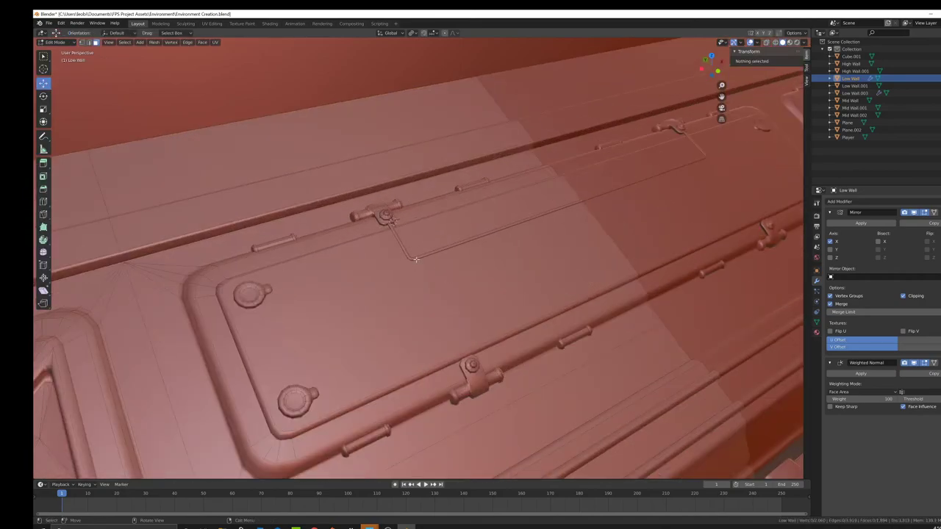
left_click(416, 260)
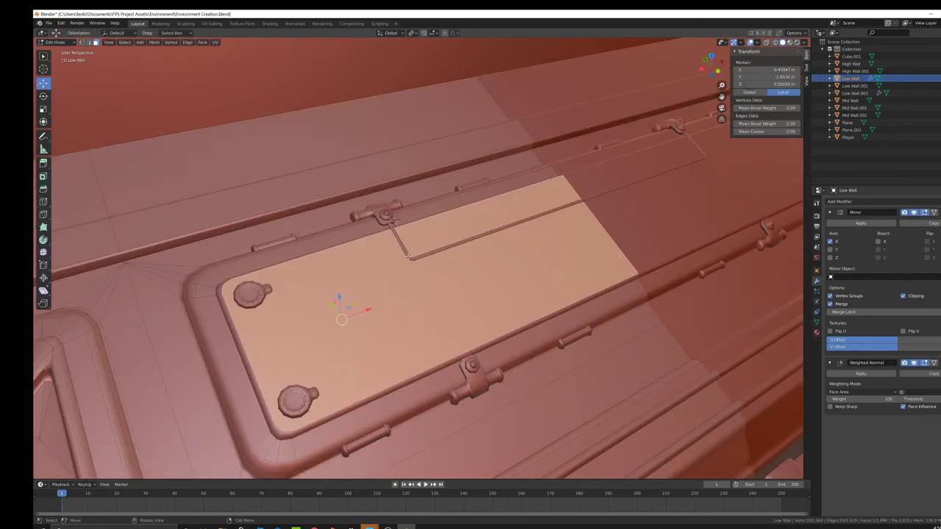
left_click(409, 256)
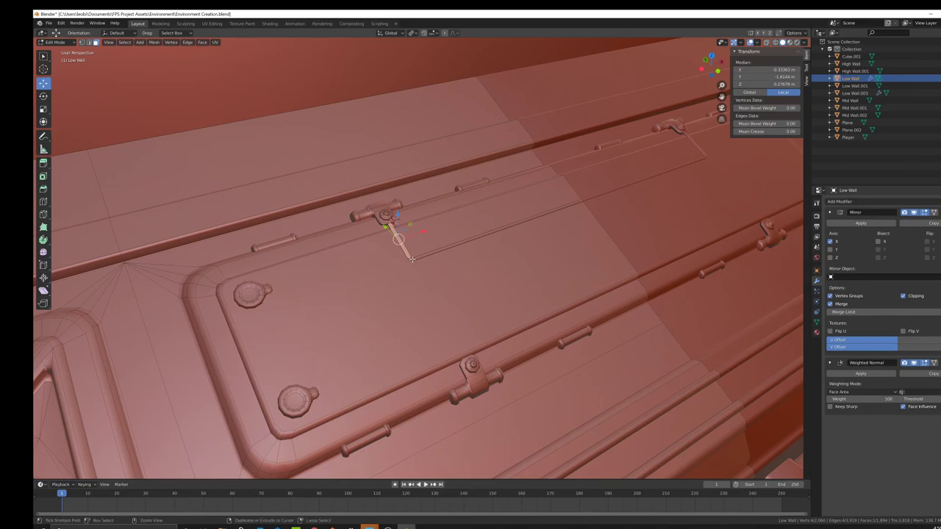
key("ctrl+l")
key("p")
left_click(411, 259)
key("Tab")
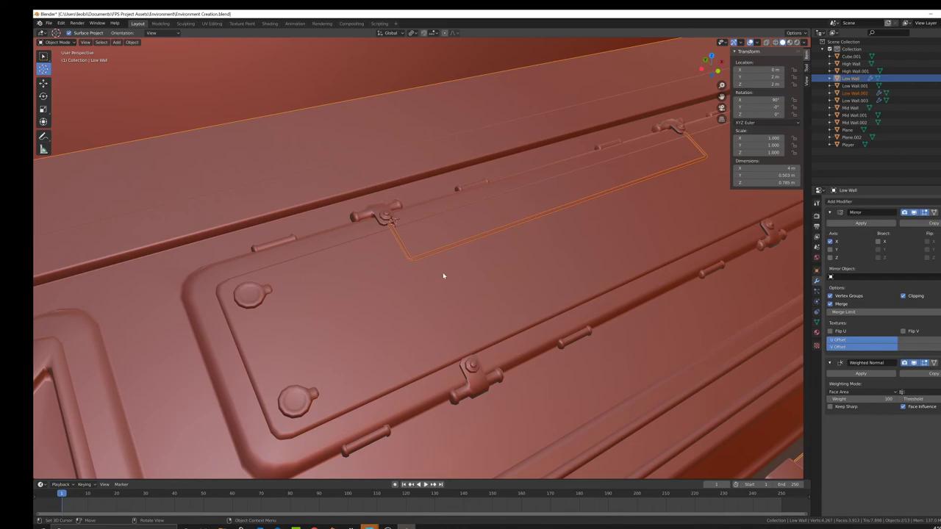
Examine the low wall with its new handle rod from close up and within the whole scene
scroll(443, 276, "up", 3)
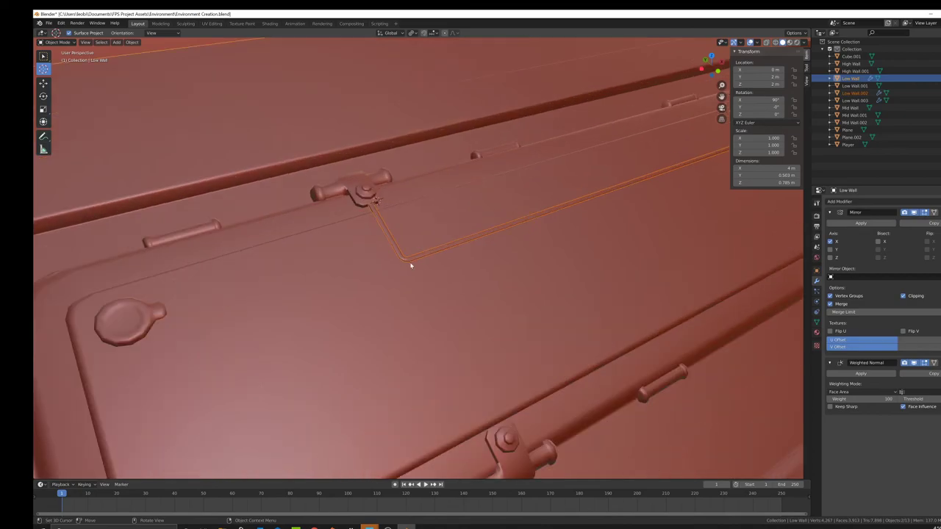
left_click(44, 83)
scroll(377, 255, "down", 8)
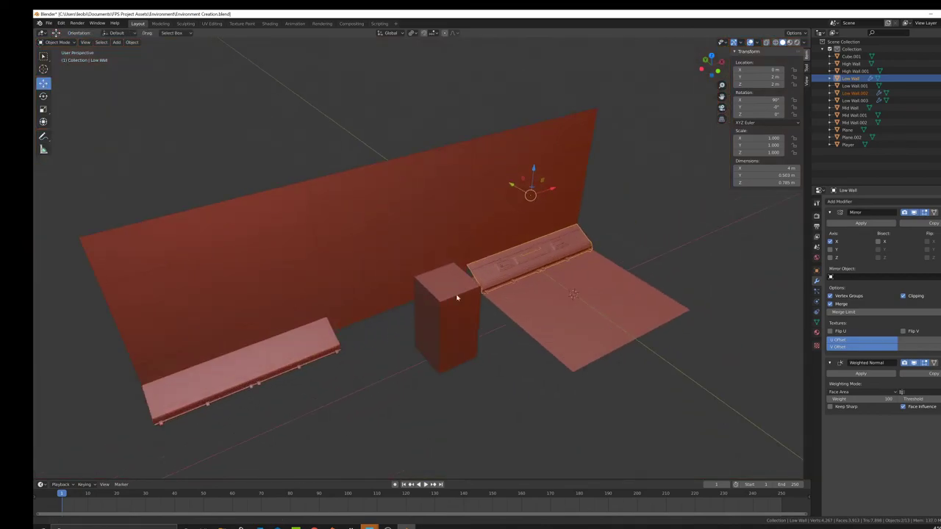
scroll(456, 298, "up", 10)
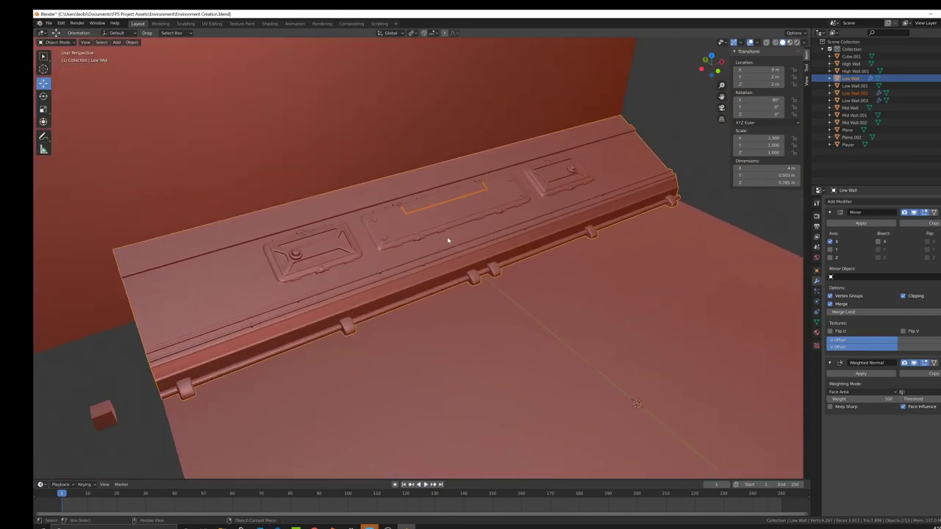
scroll(448, 240, "down", 10)
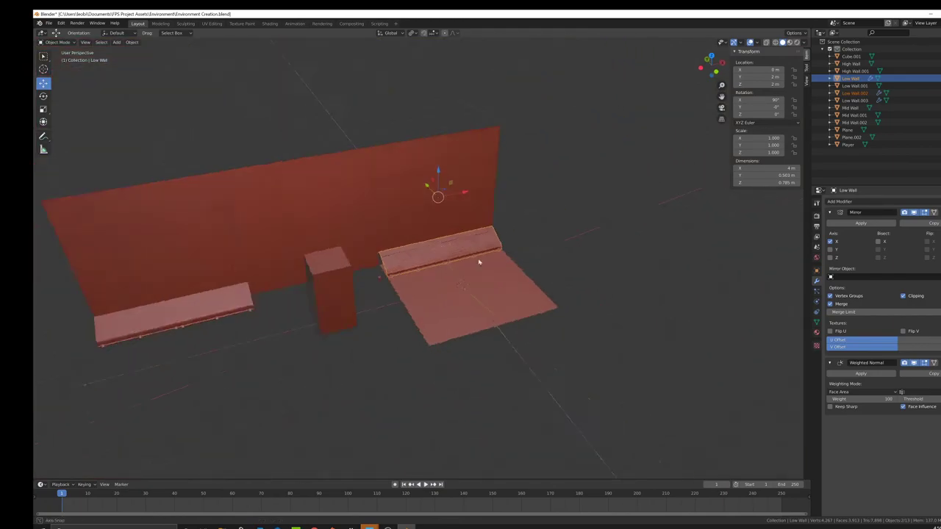
middle_click_drag(478, 263, 470, 279)
scroll(331, 204, "up", 10)
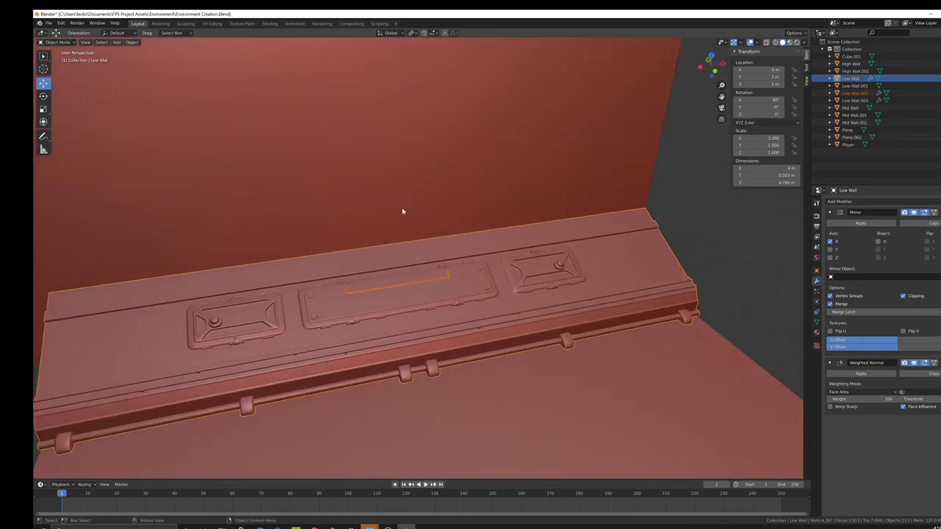
middle_click_drag(402, 212, 430, 208)
scroll(479, 254, "up", 10)
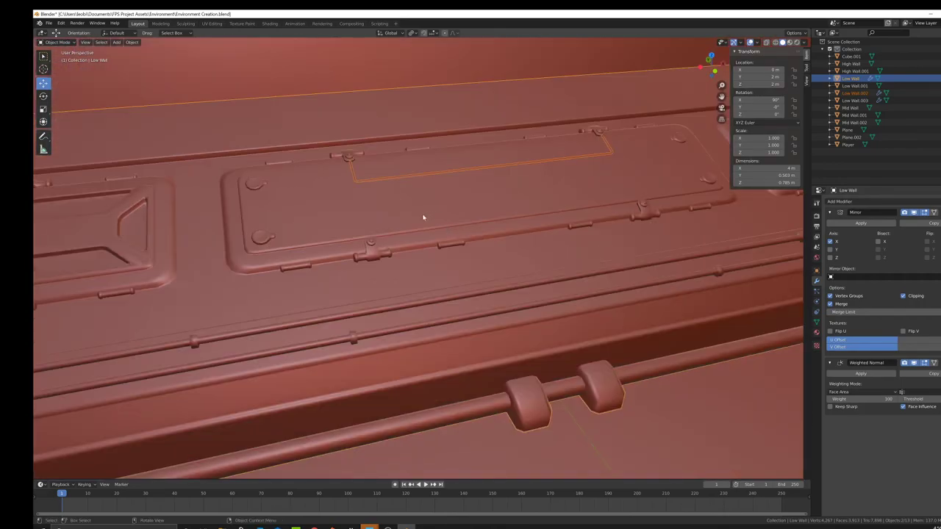
Select the separated bent rod and place the 3D cursor on the central panel between its upper and lower latches
left_click(364, 184)
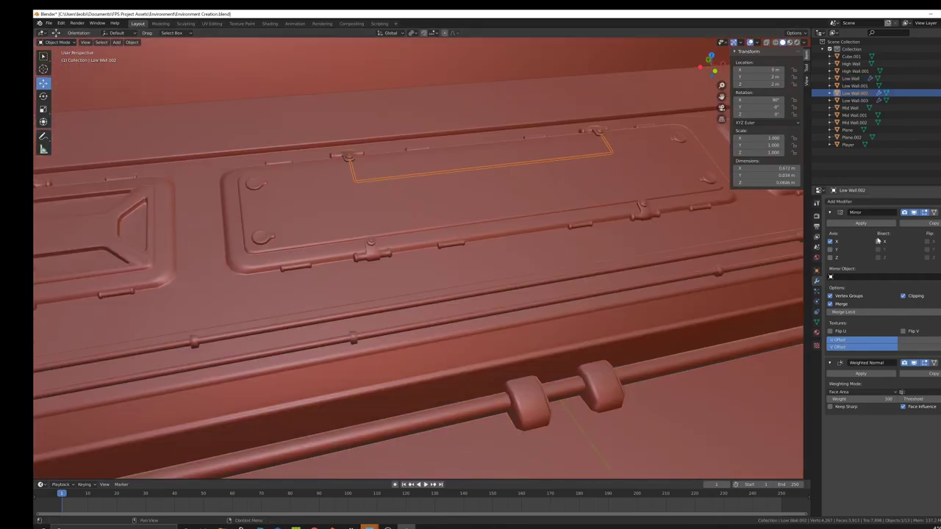
middle_click_drag(514, 255, 543, 270)
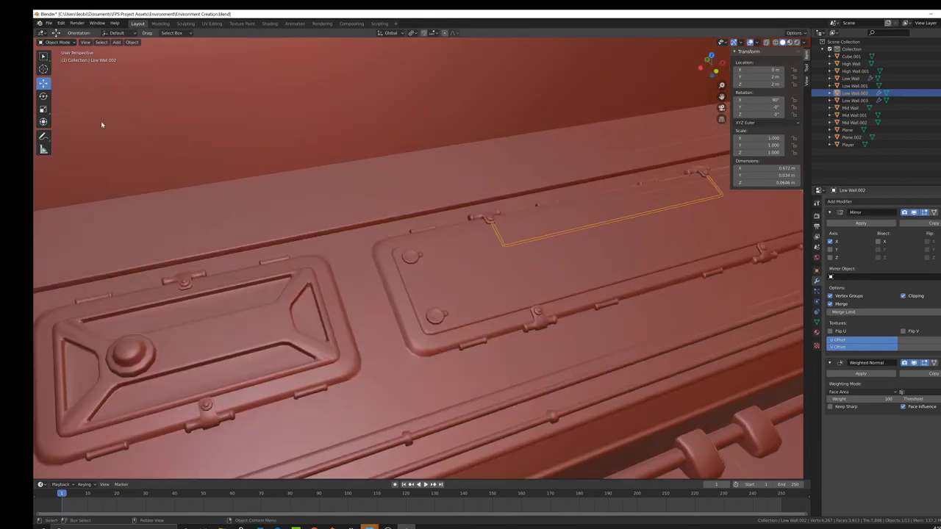
left_click(43, 69)
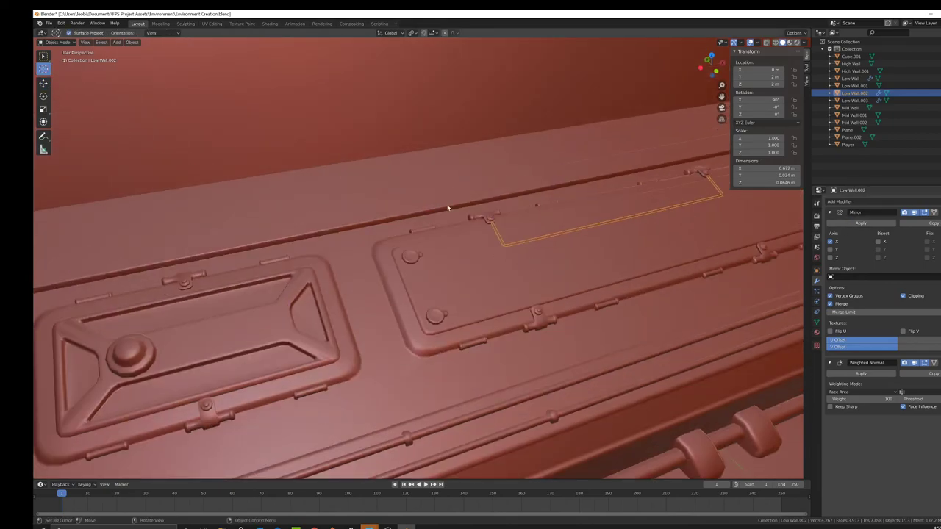
left_click(511, 264)
Try to set the rod's origin to the 3D cursor and switch its mirroring from X to the Z or Y axis
right_click(643, 287)
left_click(698, 300)
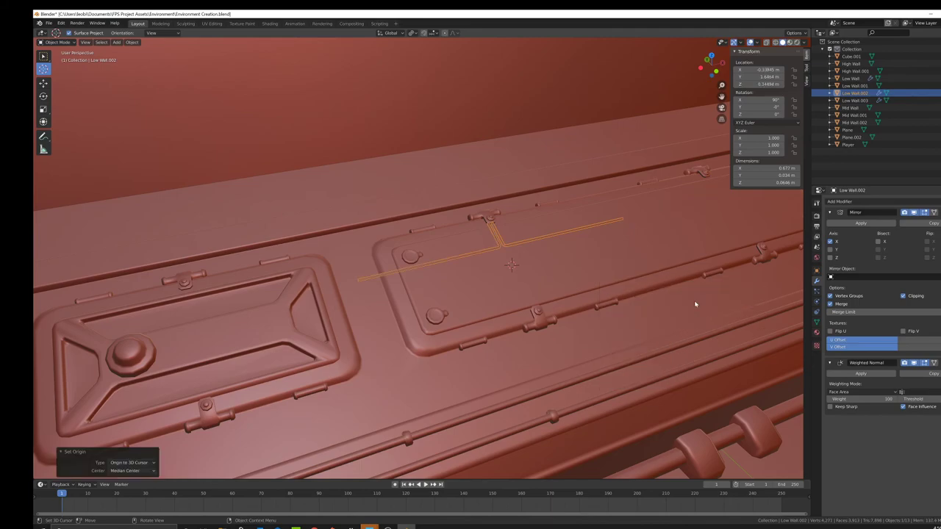
left_click(831, 257)
left_click(831, 249)
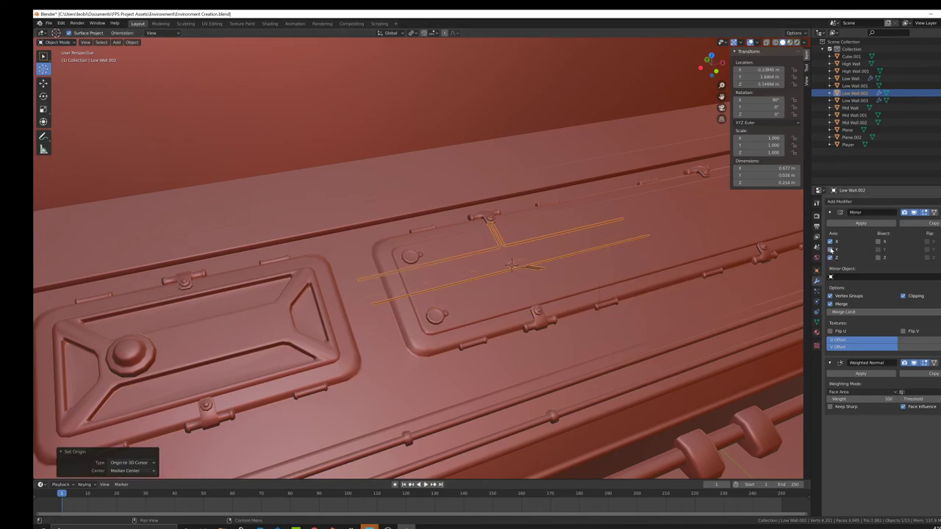
left_click(831, 242)
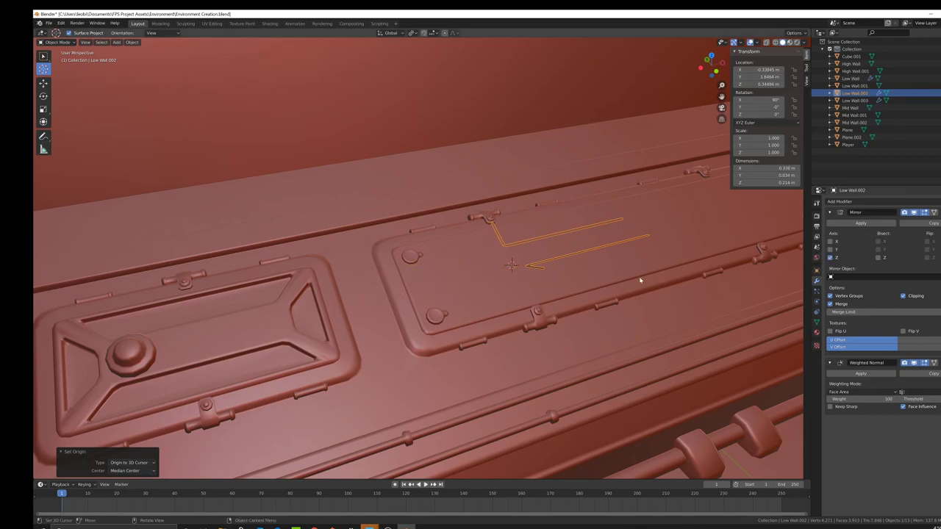
middle_click_drag(640, 279, 658, 280)
left_click(832, 249)
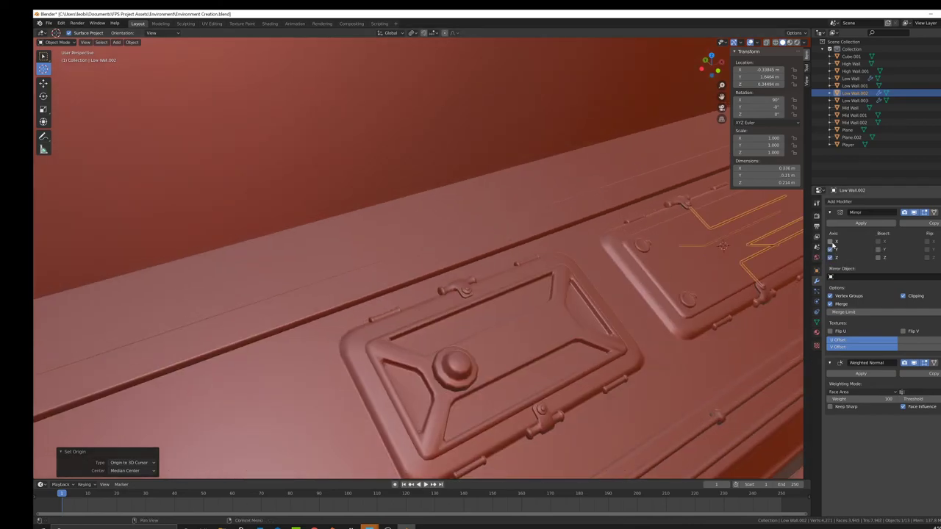
left_click(831, 257)
middle_click_drag(763, 260, 601, 248, "shift")
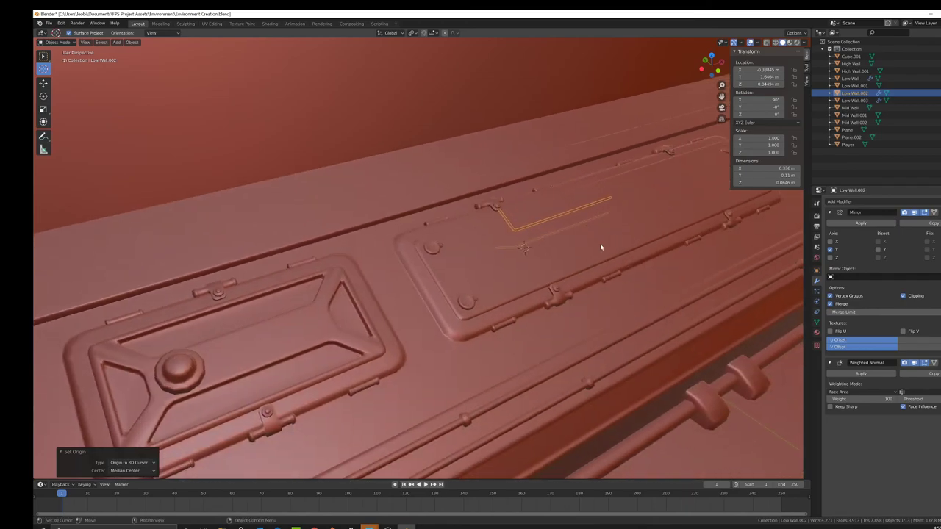
key("ctrl+a")
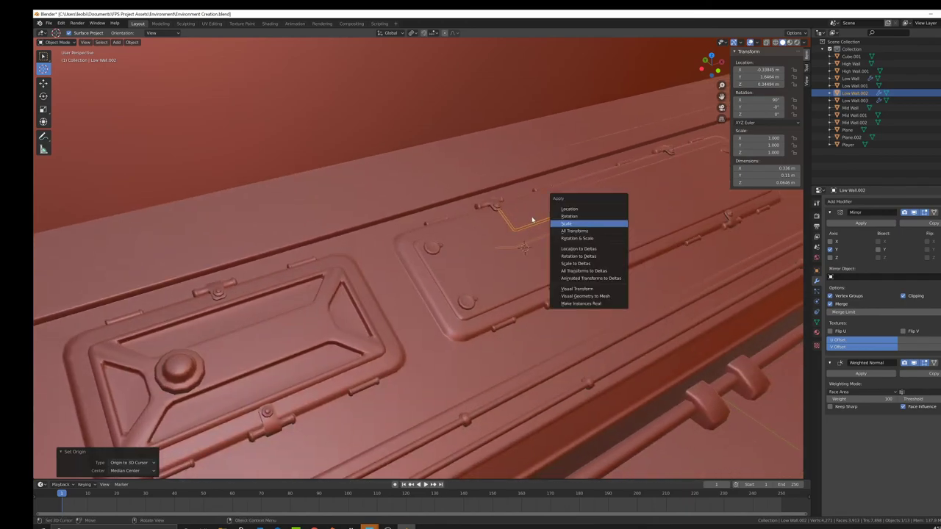
key("ctrl+a")
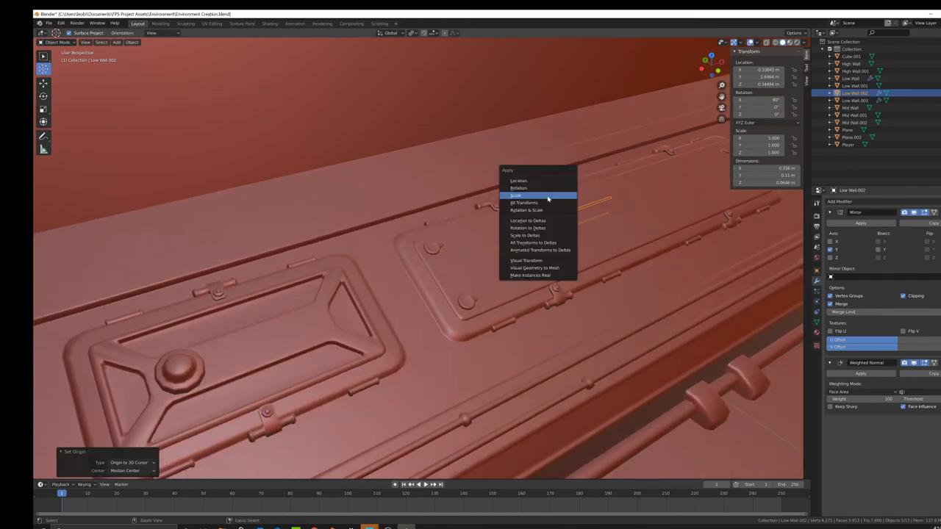
Undo the edits back to the point where the bent rod is not yet joined into the Low Wall
key("ctrl+z")
key("ctrl+z")
key("ctrl+z")
key("ctrl+z")
key("ctrl+z")
key("ctrl+z")
key("ctrl+z")
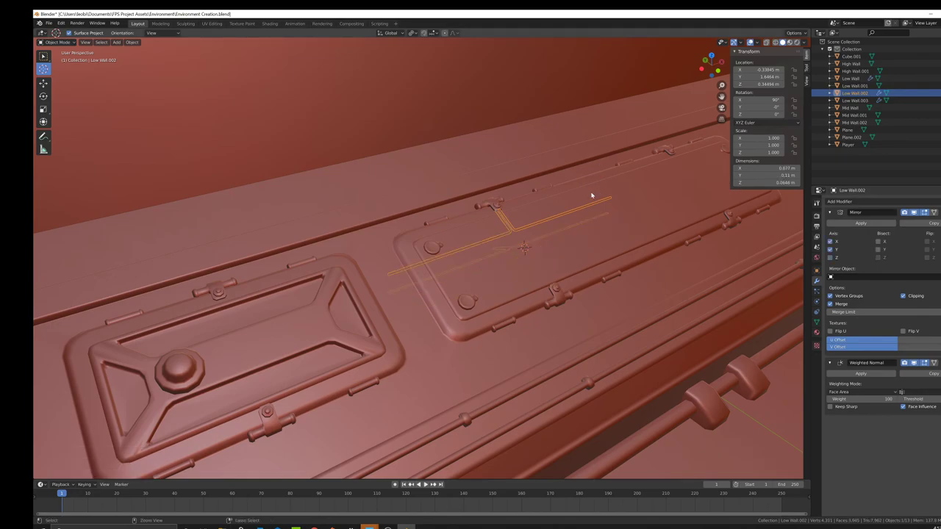
left_click(584, 198)
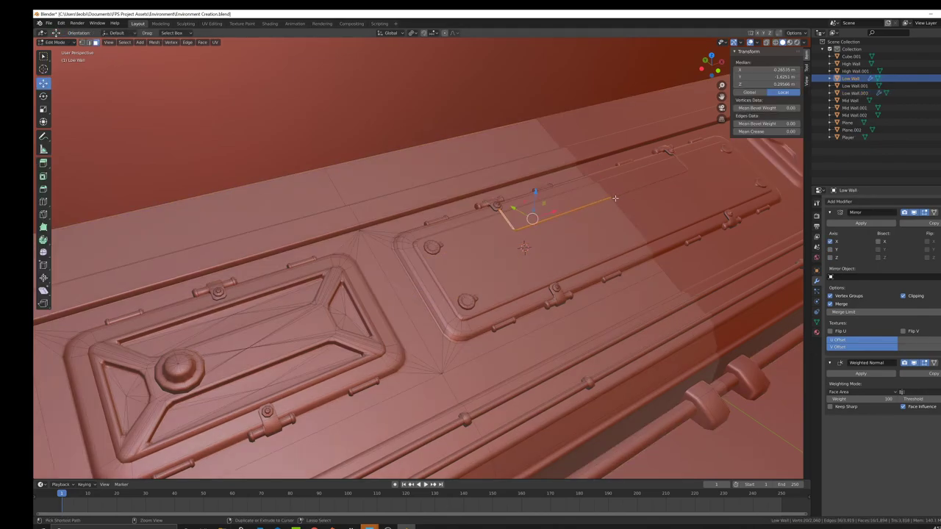
key("ctrl+l")
key("ctrl+z")
key("ctrl+z")
key("ctrl+z")
key("ctrl+z")
key("ctrl+z")
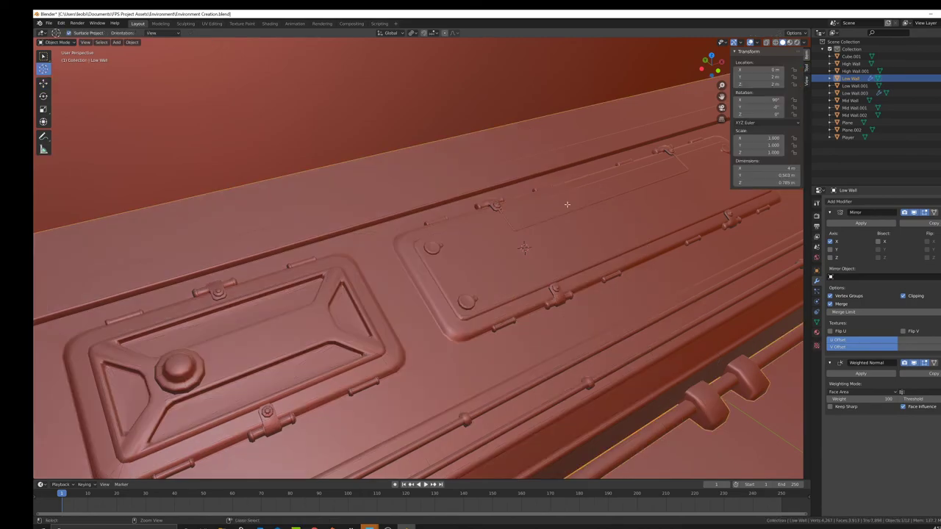
key("ctrl+l")
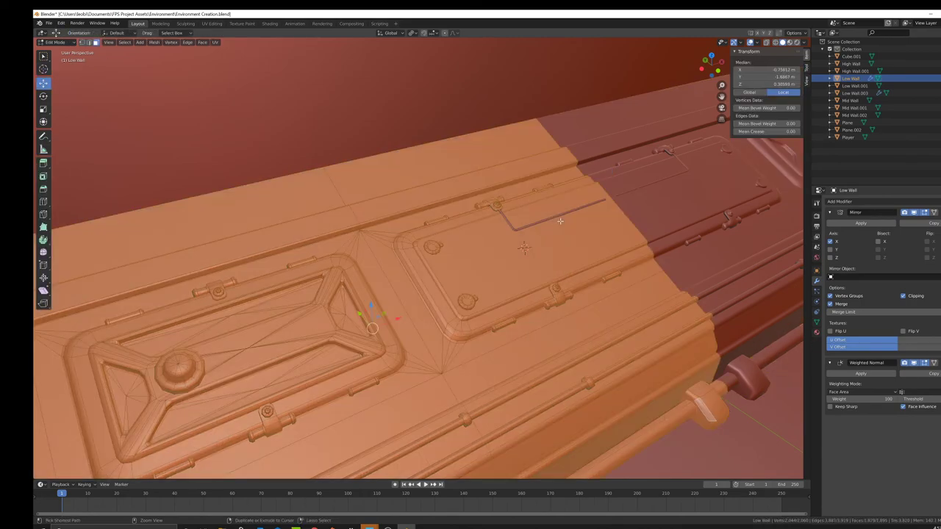
key("ctrl+z")
key("ctrl+z")
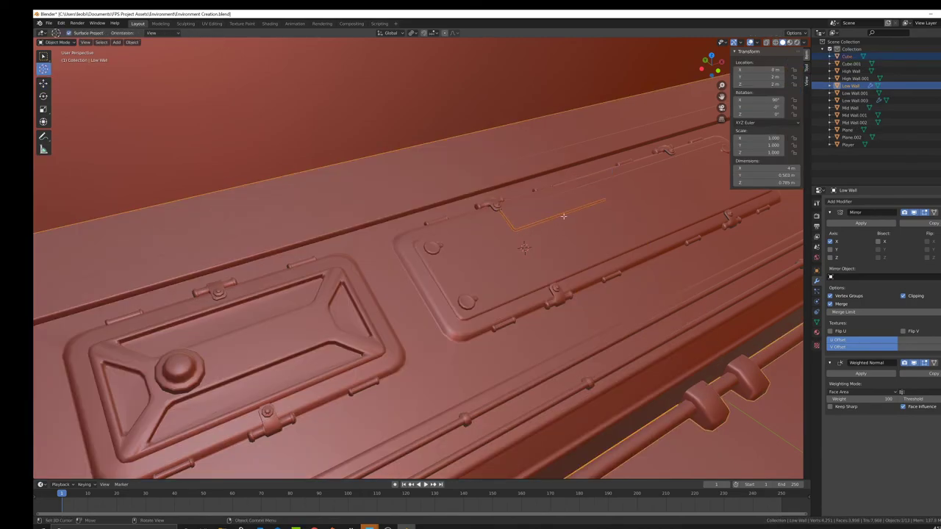
key("Tab")
key("Tab")
right_click(620, 237)
mouse_move(624, 231)
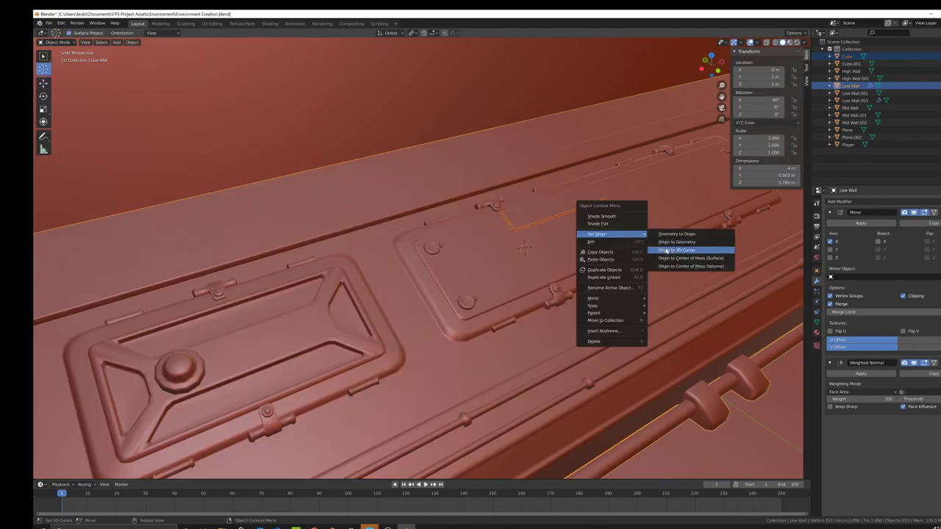
left_click(683, 248)
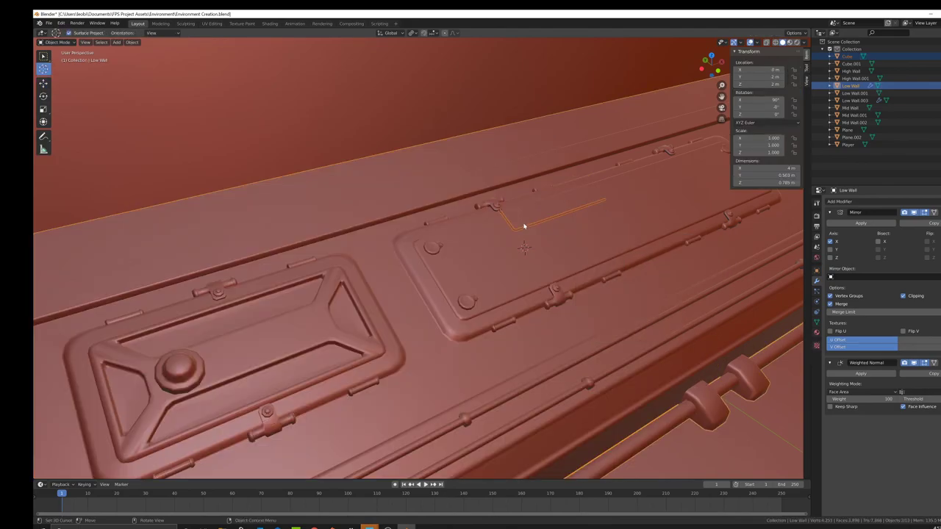
Select only the bent rod and set its origin to the 3D cursor on the central panel
left_click(44, 84)
left_click(513, 231)
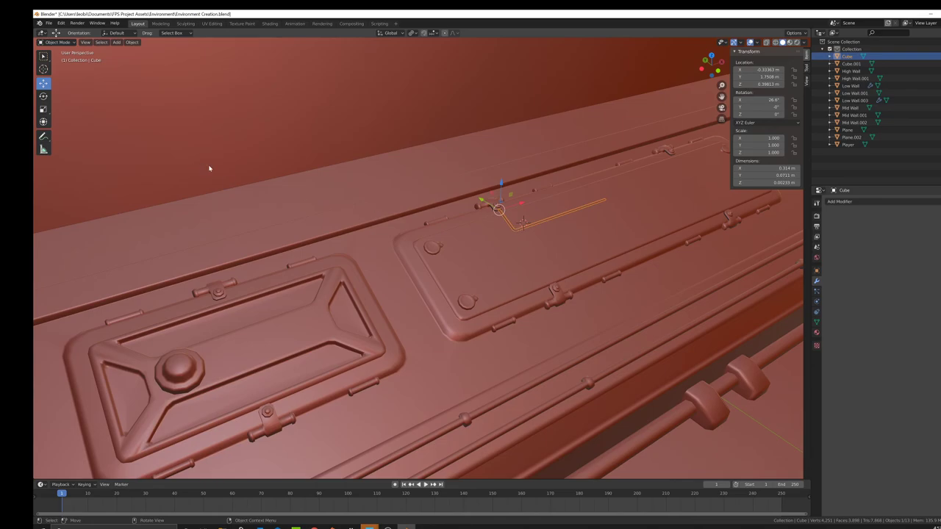
left_click(44, 70)
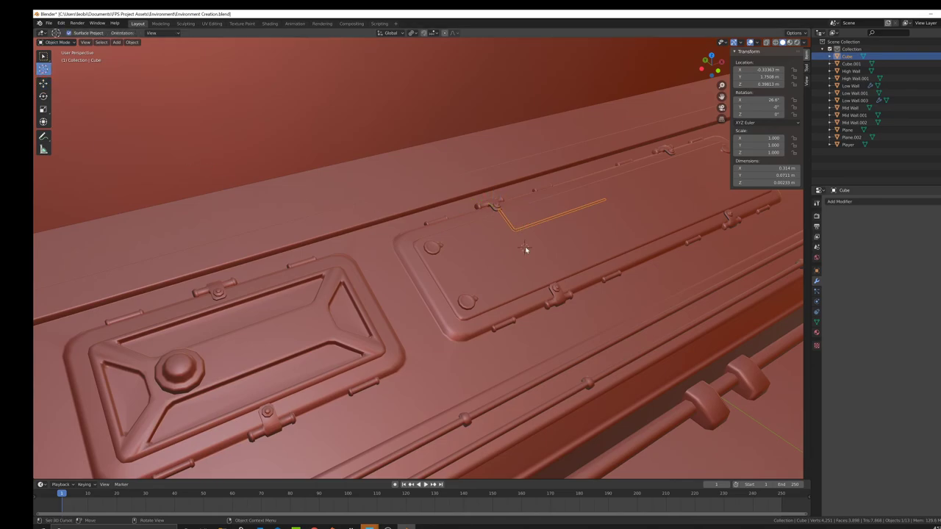
left_click(47, 85)
right_click(581, 246)
mouse_move(588, 245)
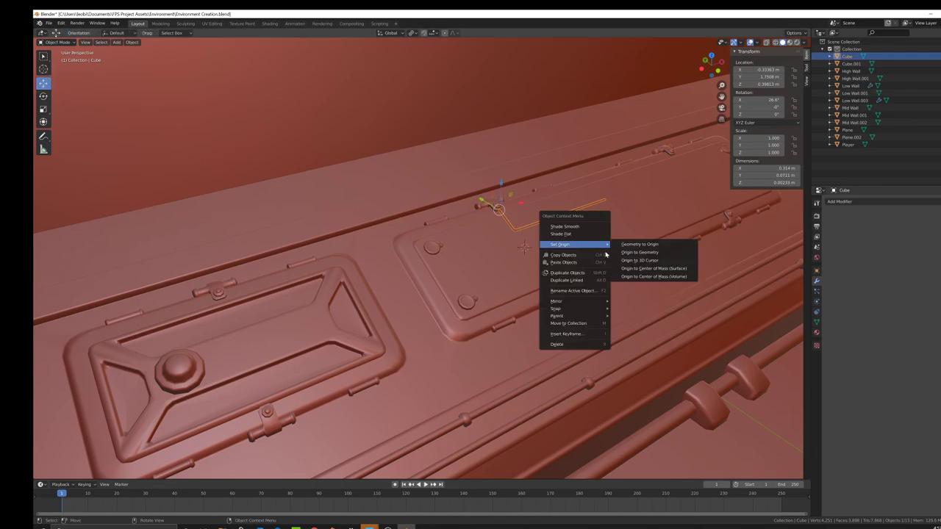
left_click(629, 267)
Set the transform orientation to Local
left_click(841, 203)
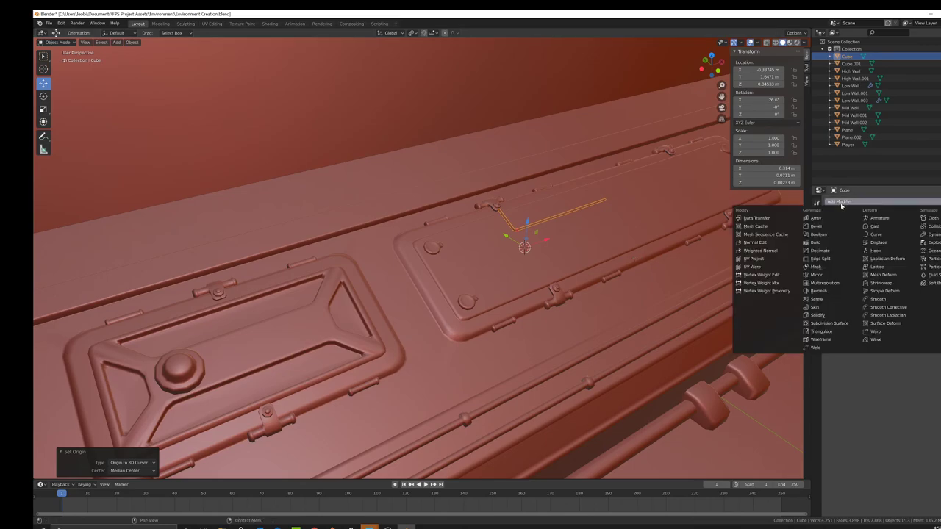
left_click(389, 33)
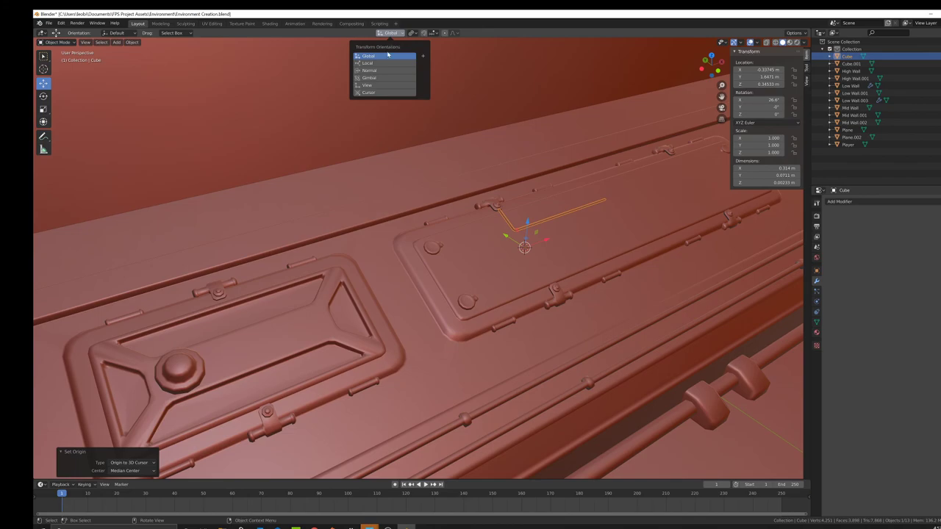
left_click(383, 63)
Add a Mirror modifier to the bent rod on the Y axis only and apply it
left_click(841, 202)
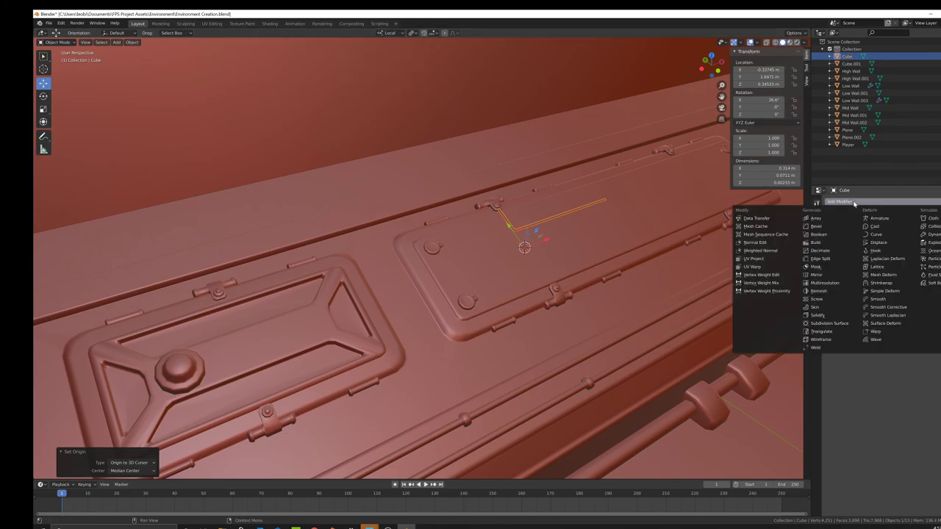
left_click(816, 273)
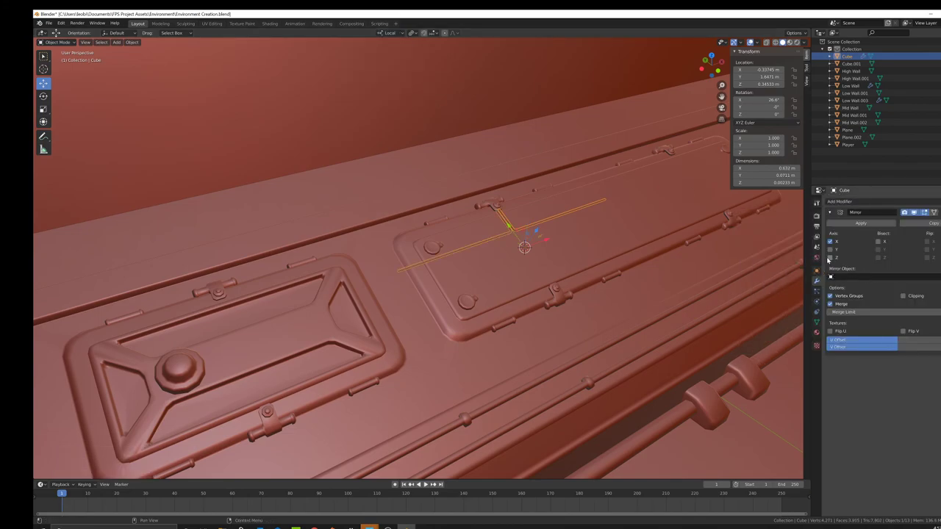
left_click(830, 250)
left_click(830, 241)
middle_click_drag(656, 297, 550, 283, "shift")
scroll(507, 266, "up", 4)
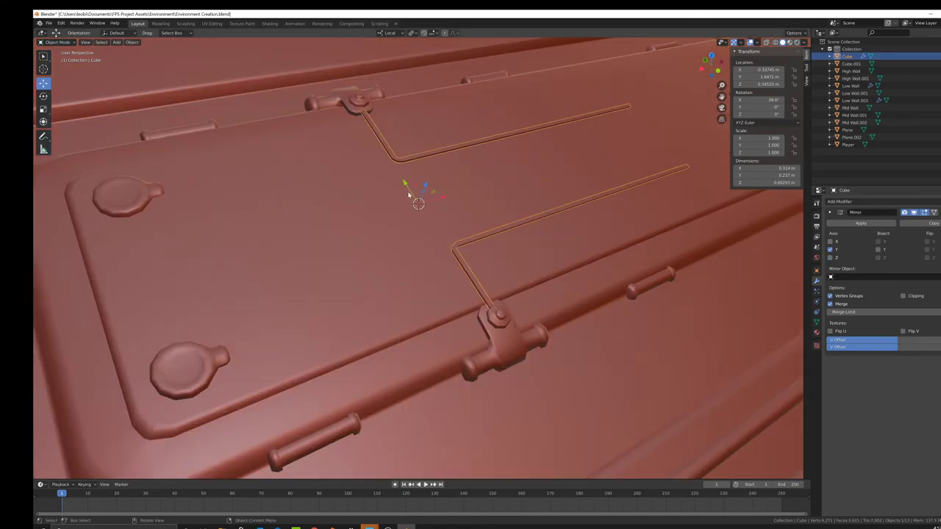
left_click(859, 225)
Select the whole lower rod in the mesh and move it about -0.00045 m in local Z and 0.00977 m in local Y
key("Tab")
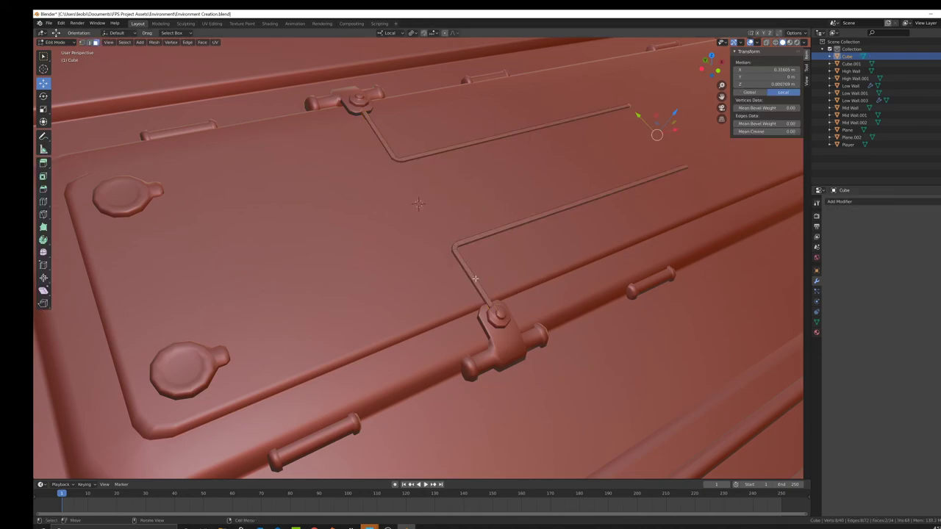
left_click(475, 279)
key("ctrl+l")
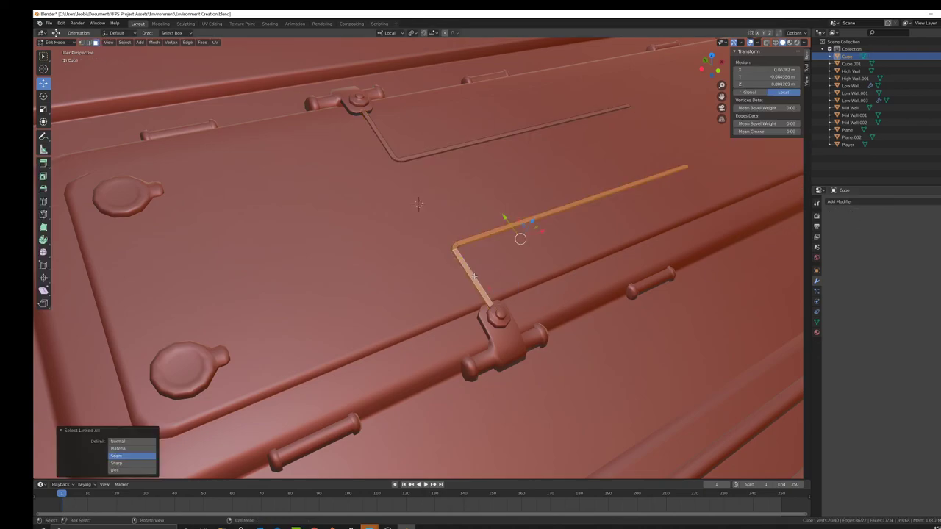
left_click_drag(532, 222, 532, 223)
key("g")
key("y")
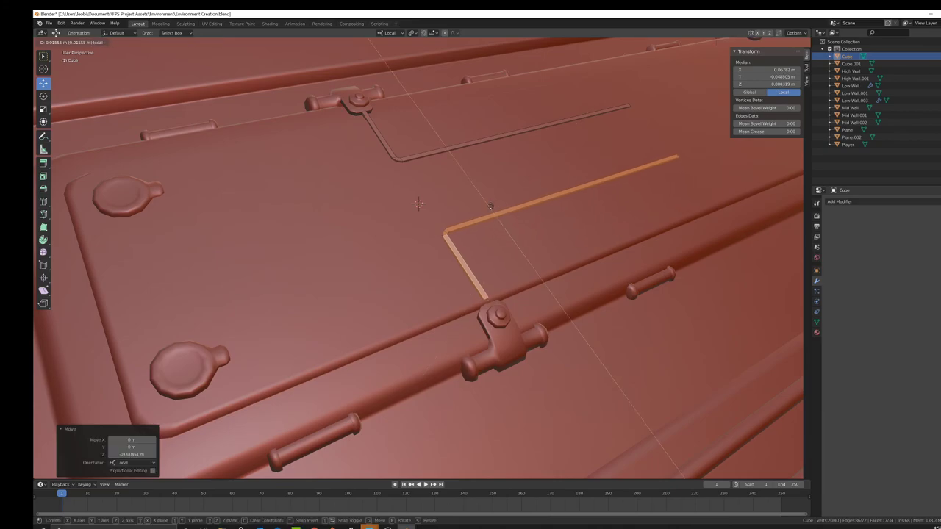
left_click(519, 213)
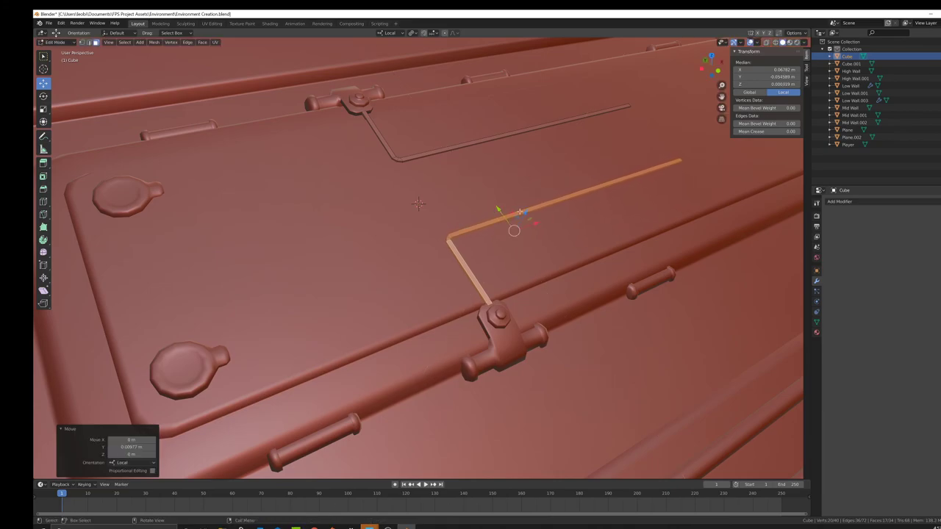
Add the whole upper rod to the selection and move both rods about 0.0006 m along local Z
left_click(386, 142, "shift")
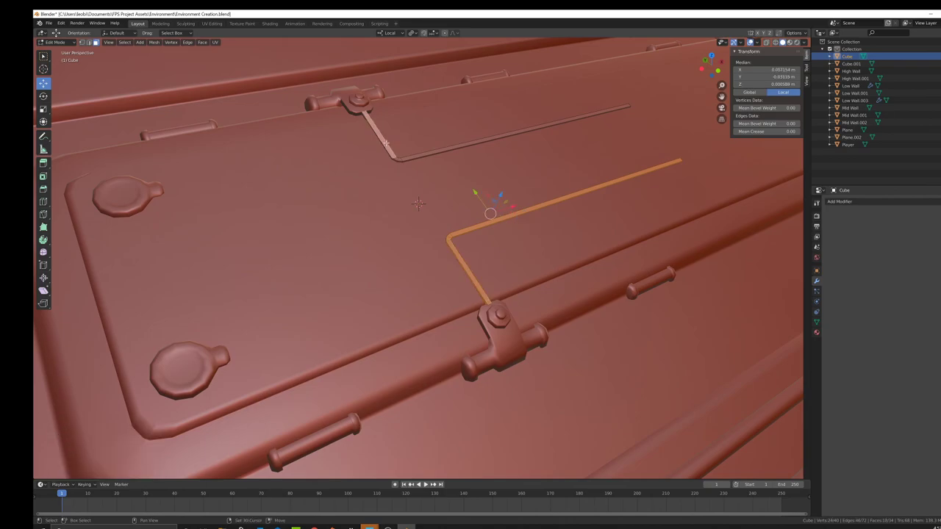
key("ctrl+l")
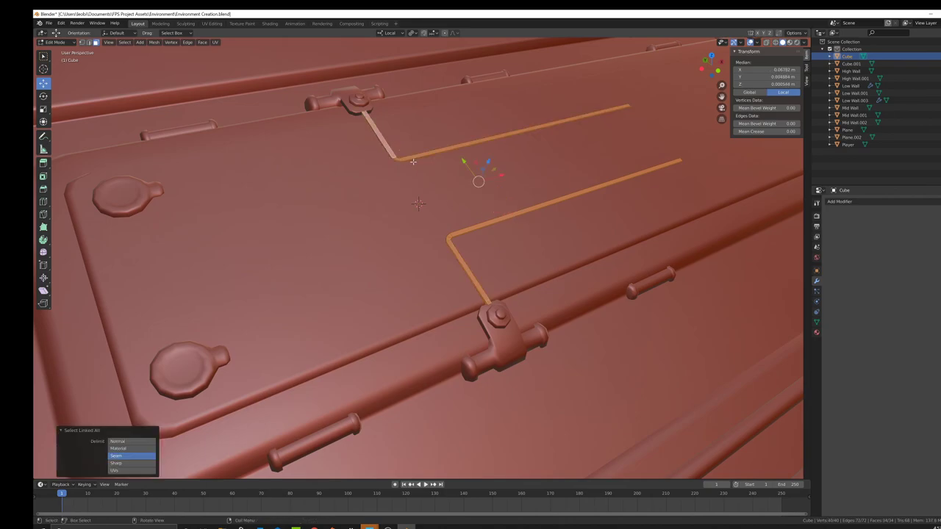
key("g")
key("z")
key("z")
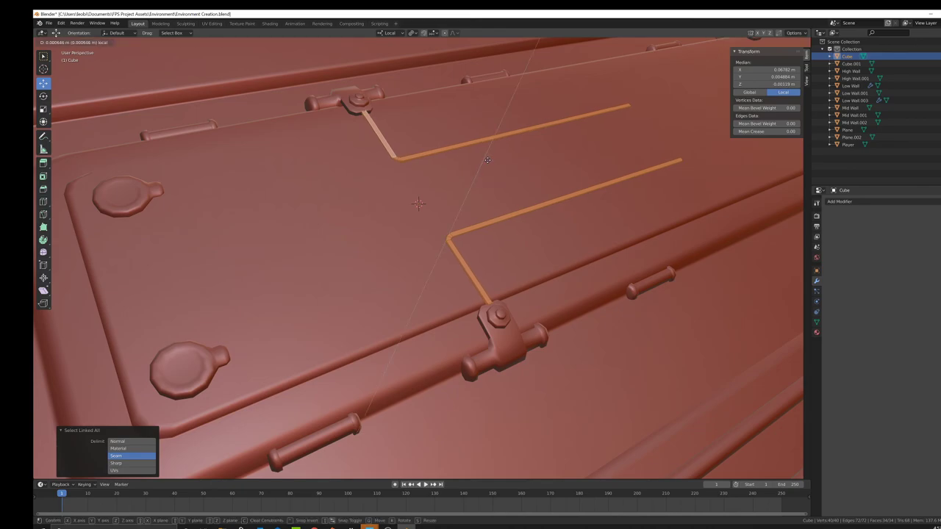
left_click(487, 159)
Join both bent rods into the Low Wall object and open the combined mesh for editing at the rods' inner ends
key("Tab")
middle_click_drag(510, 193, 544, 208)
scroll(508, 198, "down", 5)
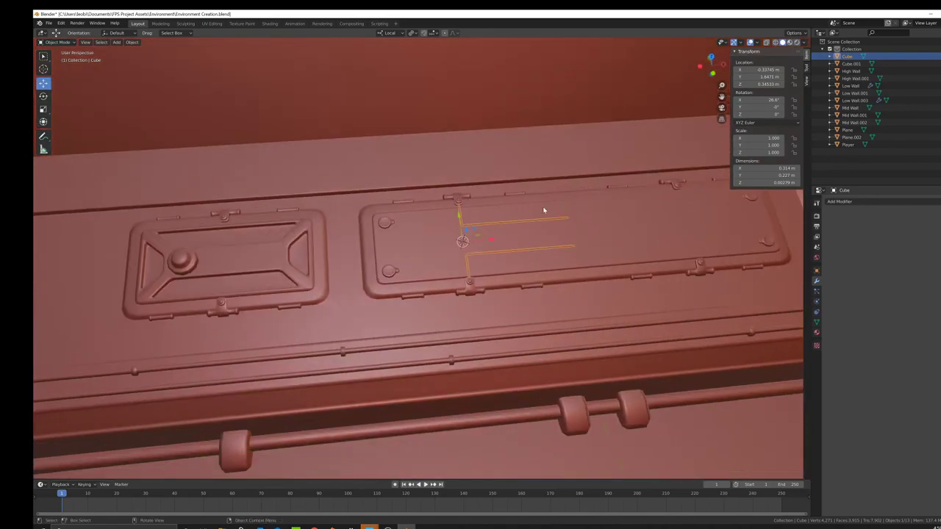
left_click(601, 236, "shift")
key("ctrl+j")
key("Tab")
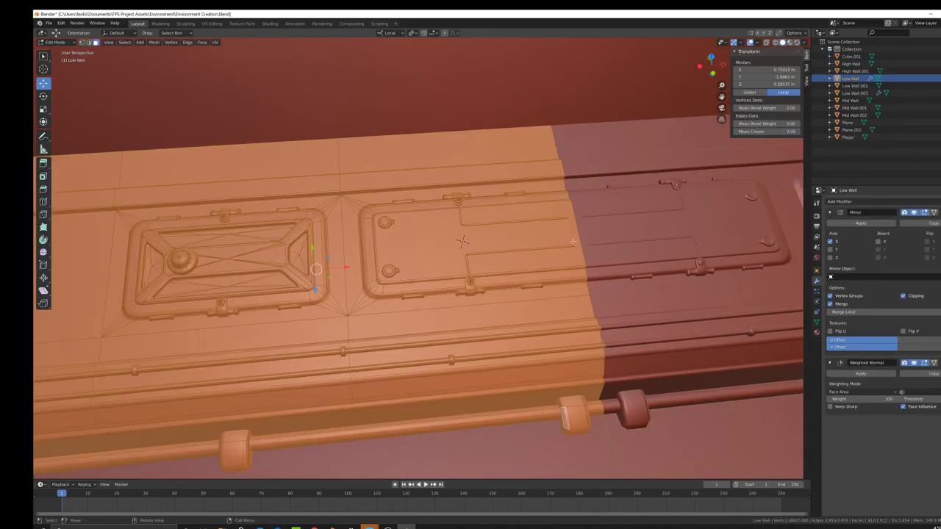
middle_click_drag(573, 241, 551, 241)
middle_click_drag(551, 241, 404, 243, "shift")
scroll(390, 243, "up", 6)
scroll(407, 236, "down", 2)
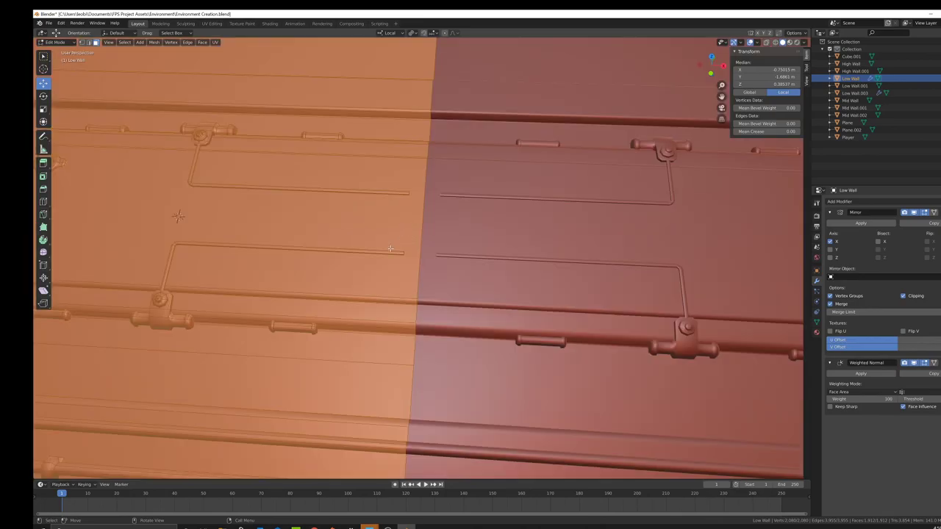
Select both bent rods on the unmirrored half, then reduce the selection to their inner end geometry in wireframe view
left_click(390, 249)
left_click(391, 252)
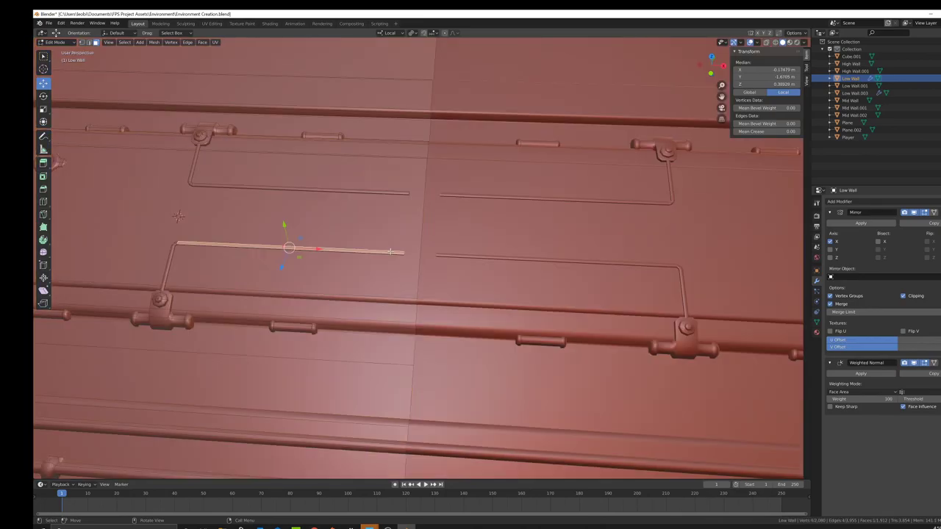
left_click(404, 193, "alt+shift")
key("ctrl+l")
key("z")
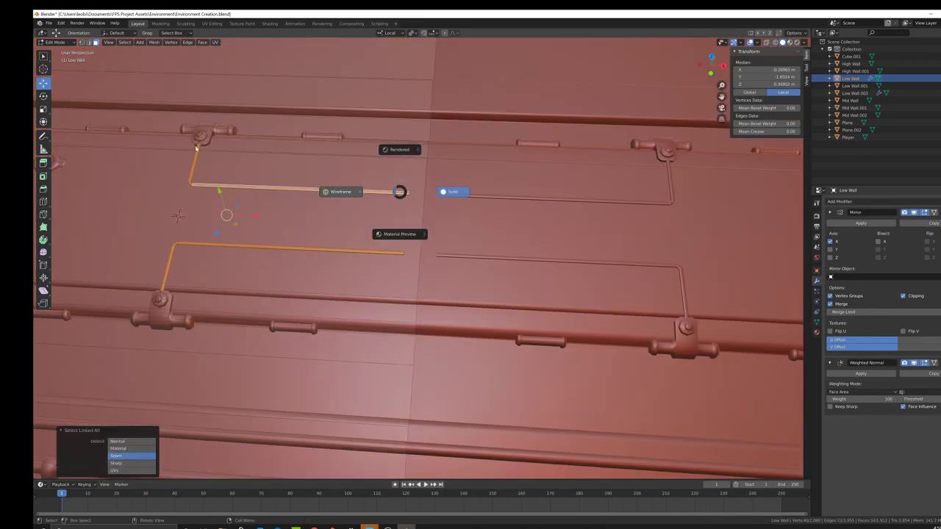
left_click(196, 147)
key("c")
middle_click_drag(225, 158, 211, 252)
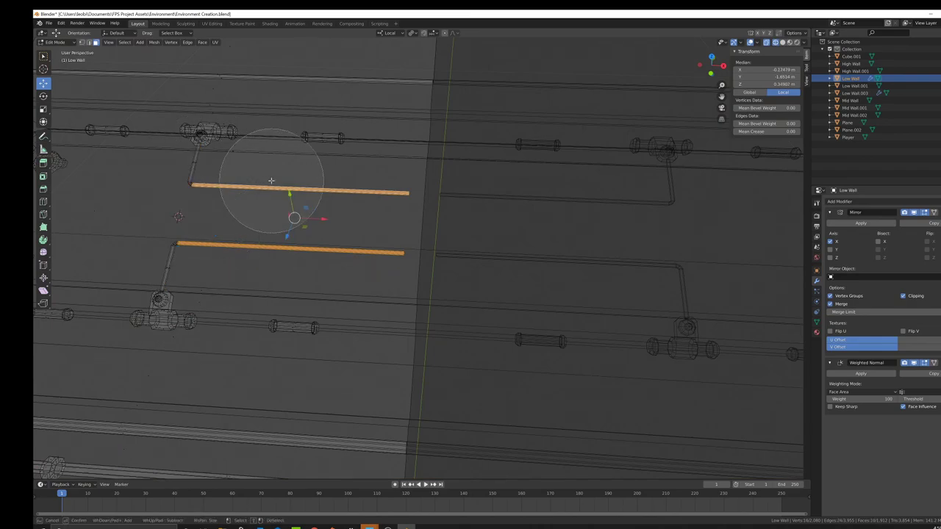
middle_click_drag(271, 181, 274, 269)
key("Escape")
Move both rods' inner ends about 0.105 m along local X to the mirror centre line and return to Object Mode in solid shading
key("z")
left_click(506, 248)
left_click_drag(434, 225, 518, 229)
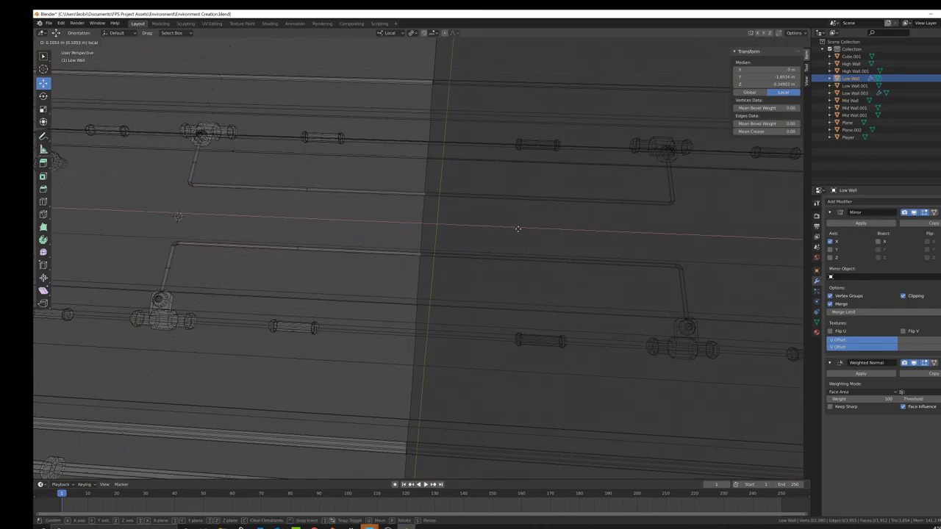
left_click(518, 230)
right_click(516, 230)
key("Escape")
key("Tab")
key("shift+z")
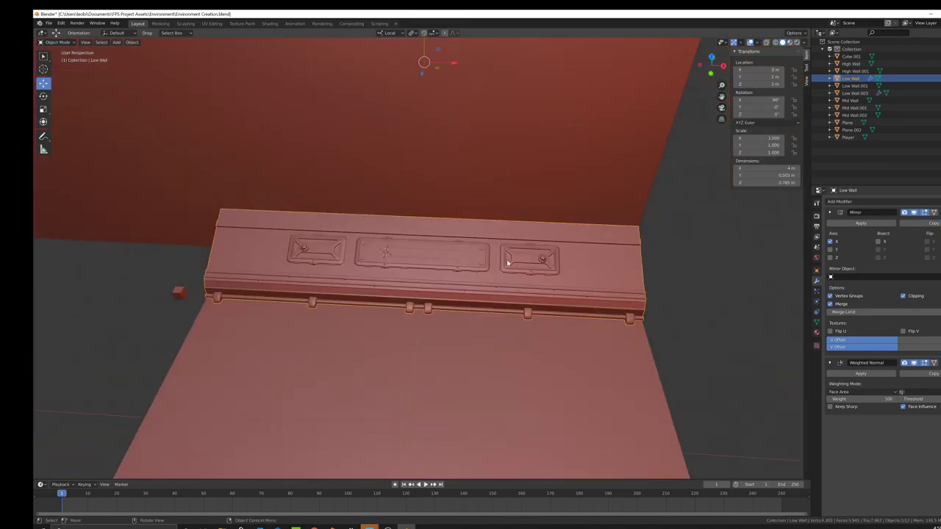
Save the Environment Creation.blend file with the completed rods
scroll(507, 262, "up", 5)
middle_click_drag(504, 269, 423, 212)
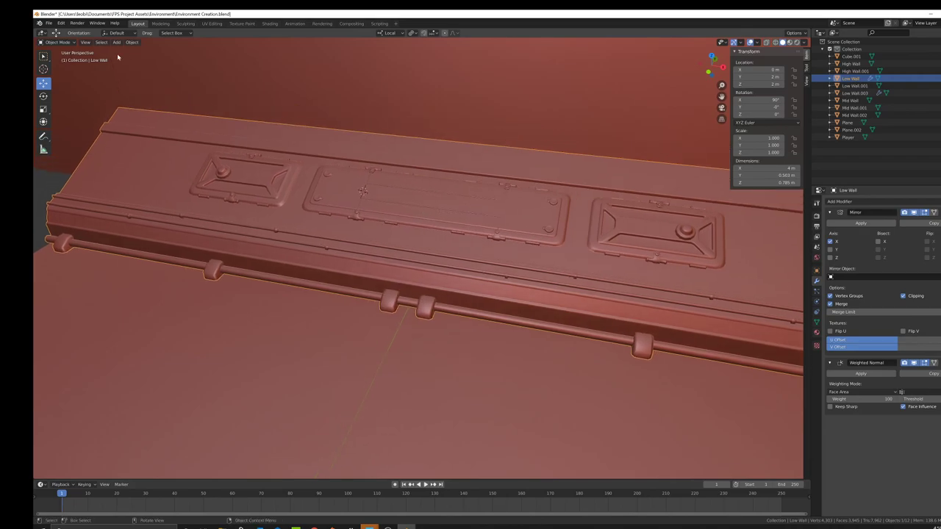
left_click(49, 23)
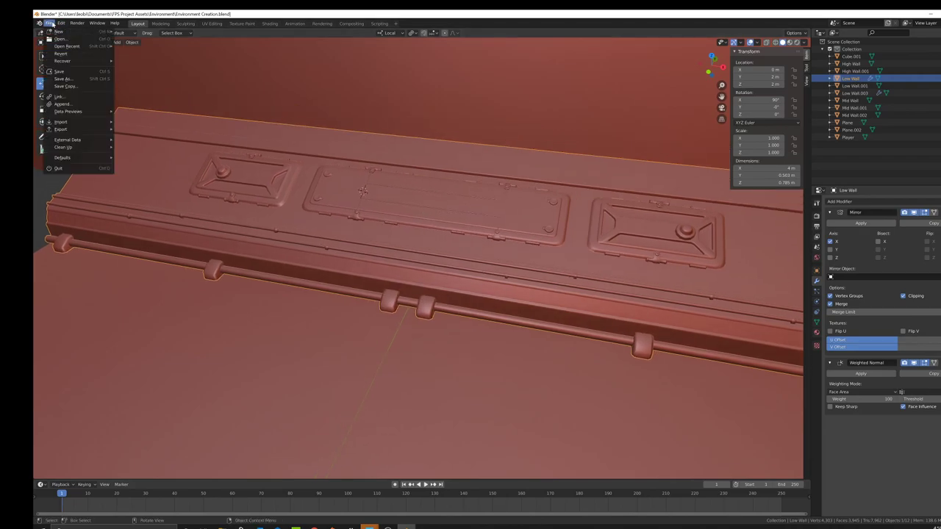
left_click(71, 72)
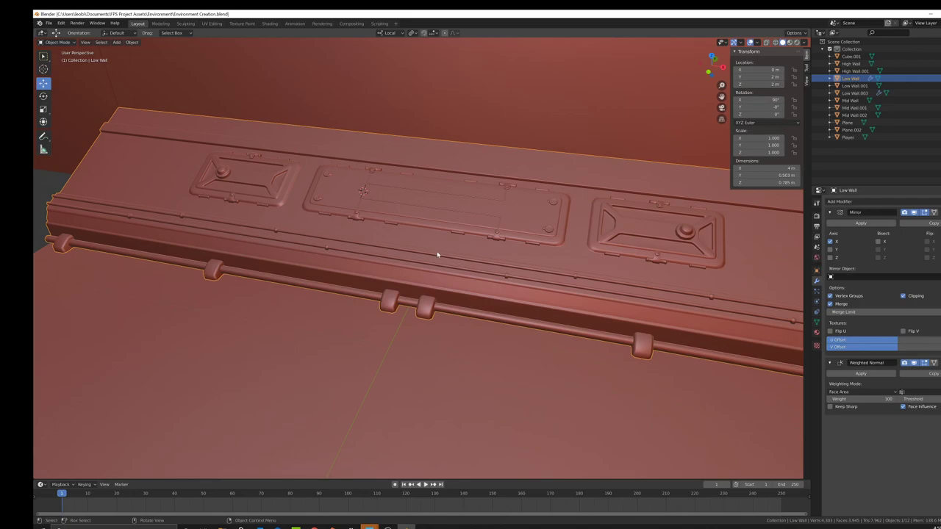
Examine the low wall's panels, latches and rods up close and within the surrounding floor and wall blockout
middle_click_drag(424, 245, 451, 260)
scroll(397, 238, "down", 6)
scroll(513, 240, "up", 8)
scroll(466, 235, "down", 5)
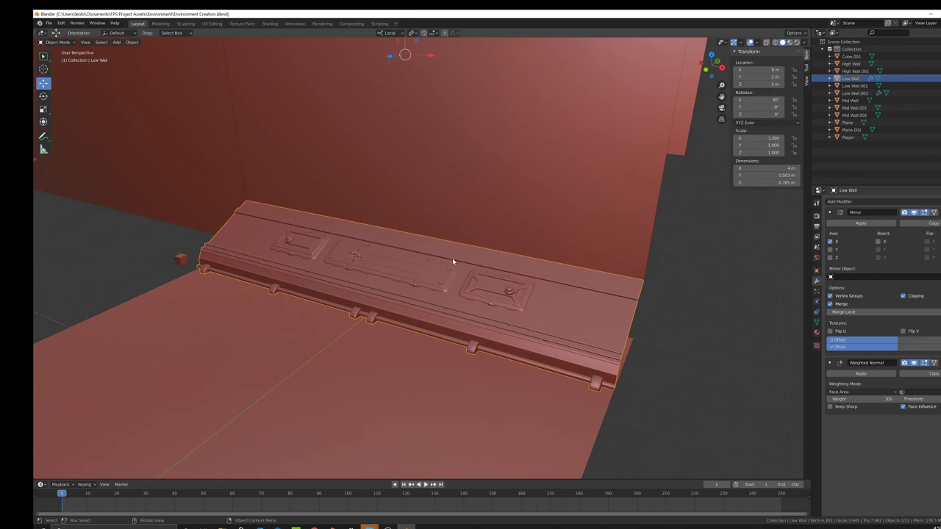
scroll(452, 260, "up", 4)
scroll(440, 262, "down", 4)
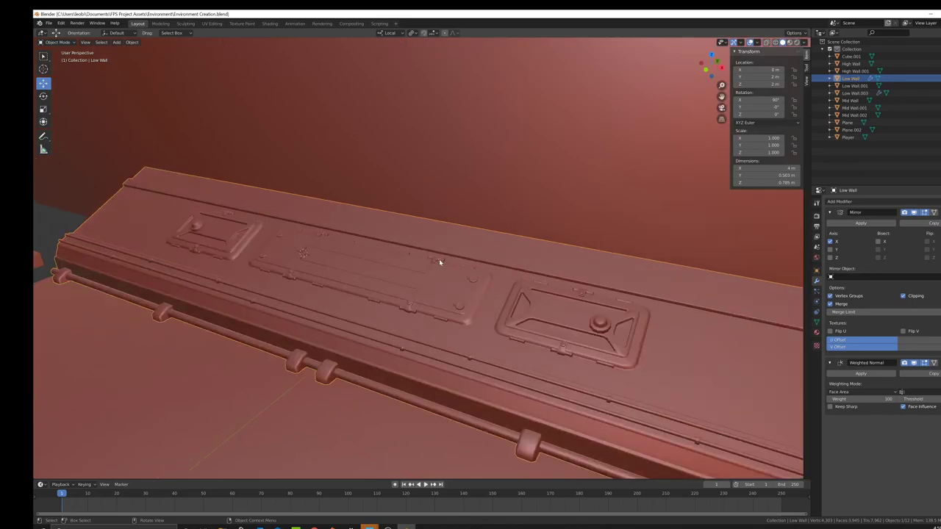
left_click(48, 23)
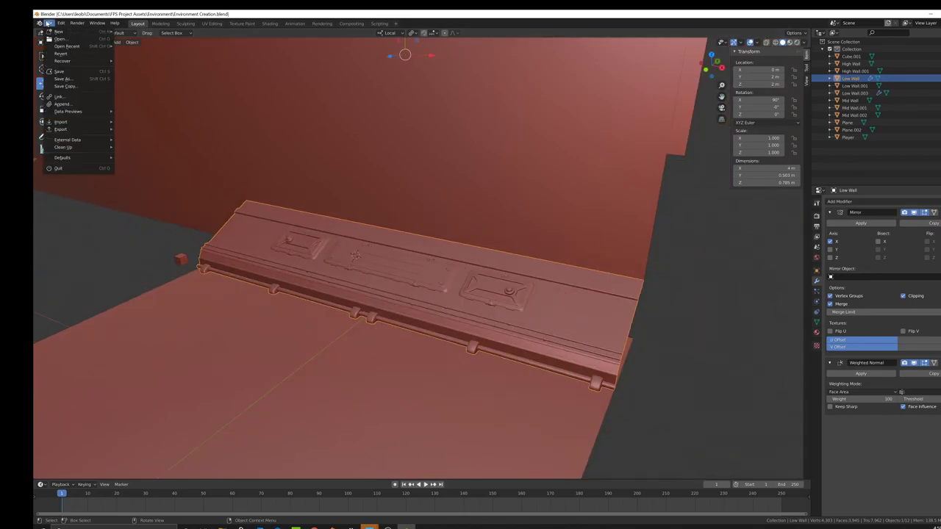
middle_click_drag(261, 126, 417, 156)
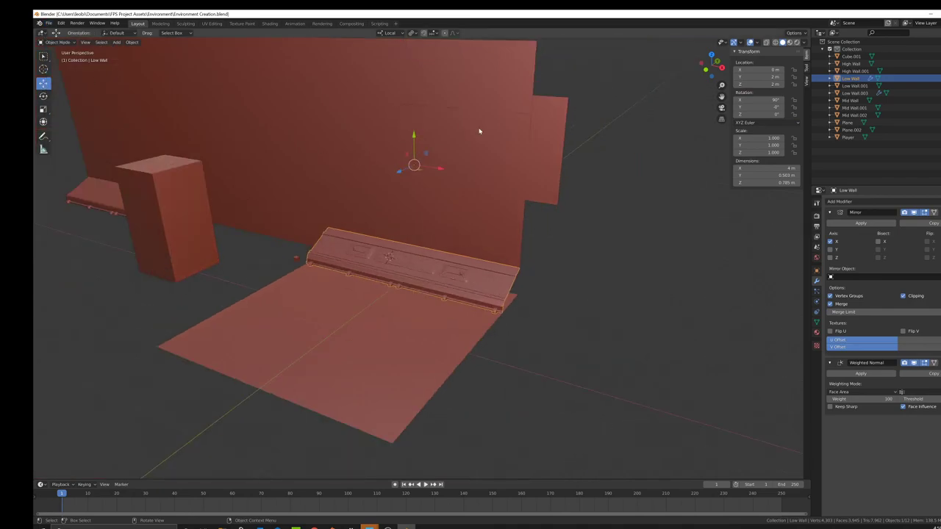
scroll(451, 219, "up", 3)
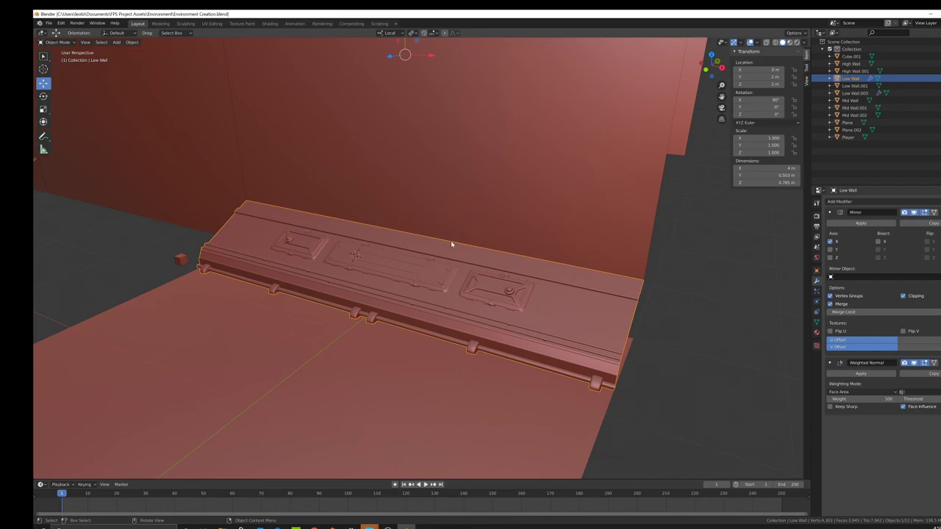
scroll(463, 243, "down", 2)
middle_click_drag(408, 232, 474, 274, "shift")
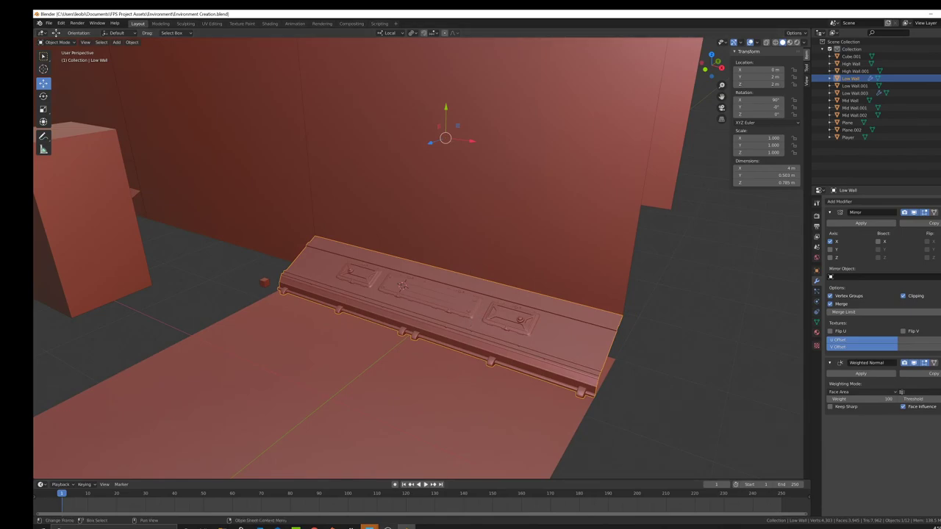
mouse_move(369, 526)
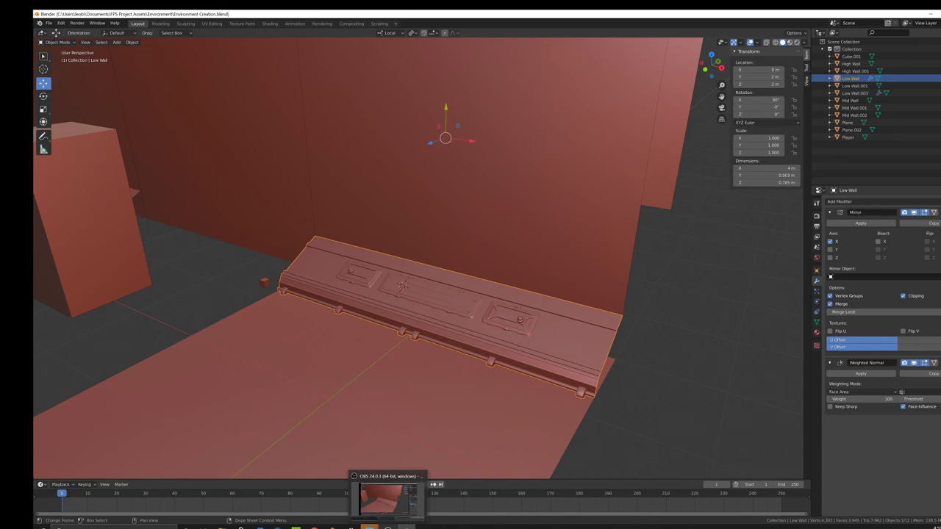
left_click(388, 498)
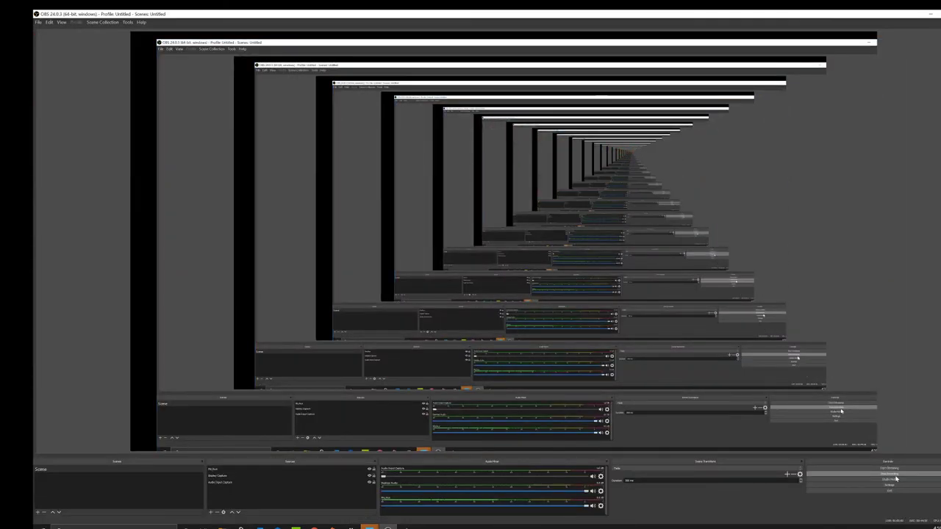